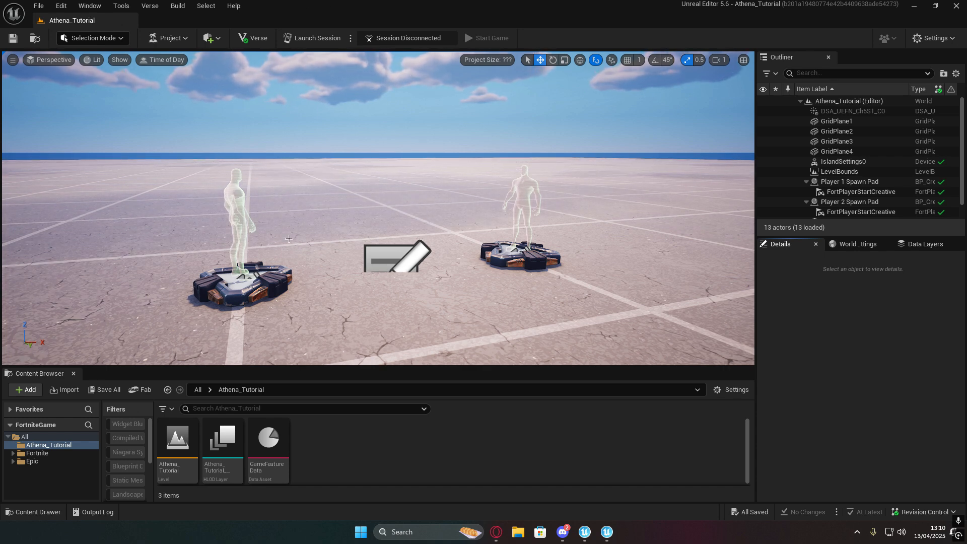
Step: Enlarge the Content Browser and create a folder named Athena inside Athena_Tutorial
drag(396, 368, 395, 266)
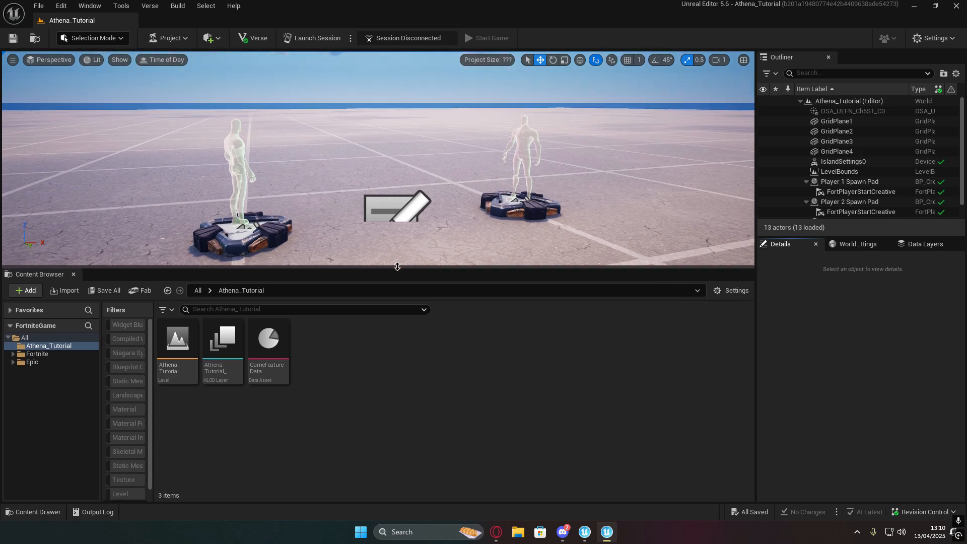
right_click(410, 365)
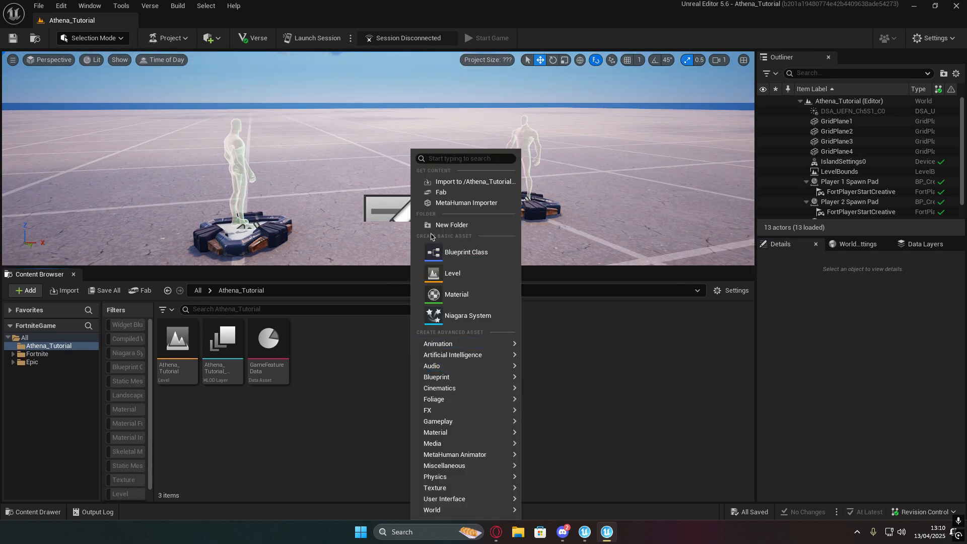
click(443, 225)
text(Athe)
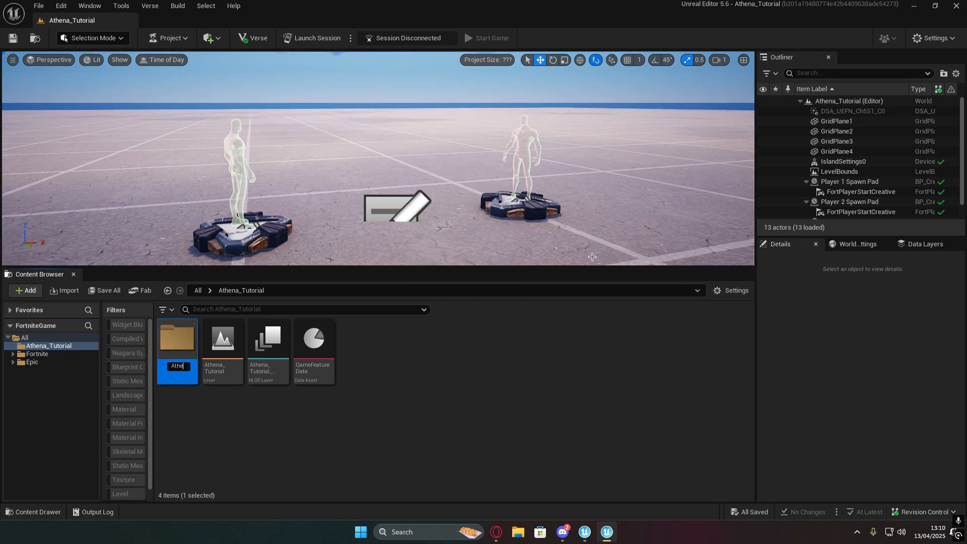
text(na)
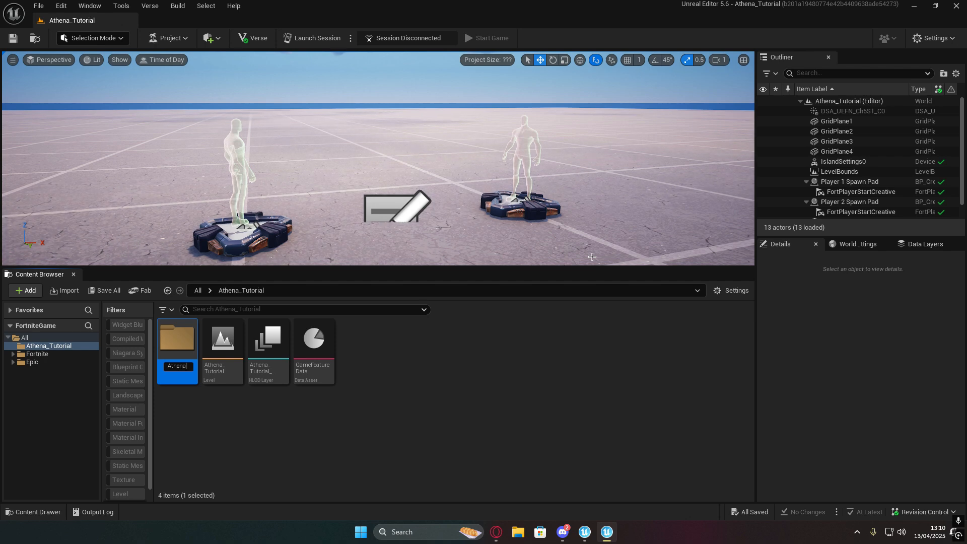
key(Return)
Step: Open the Athena folder and create a subfolder named Environments in it
double_click(174, 334)
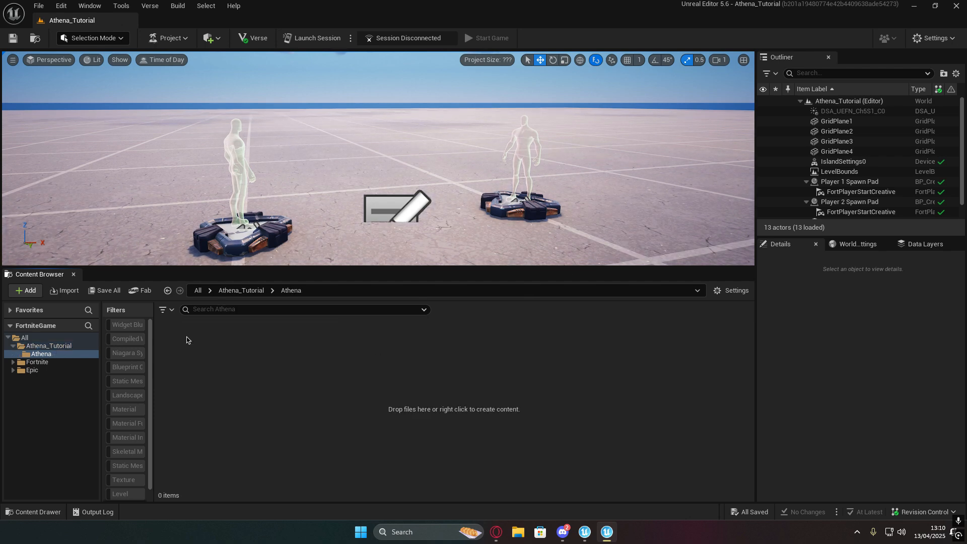
right_click(287, 378)
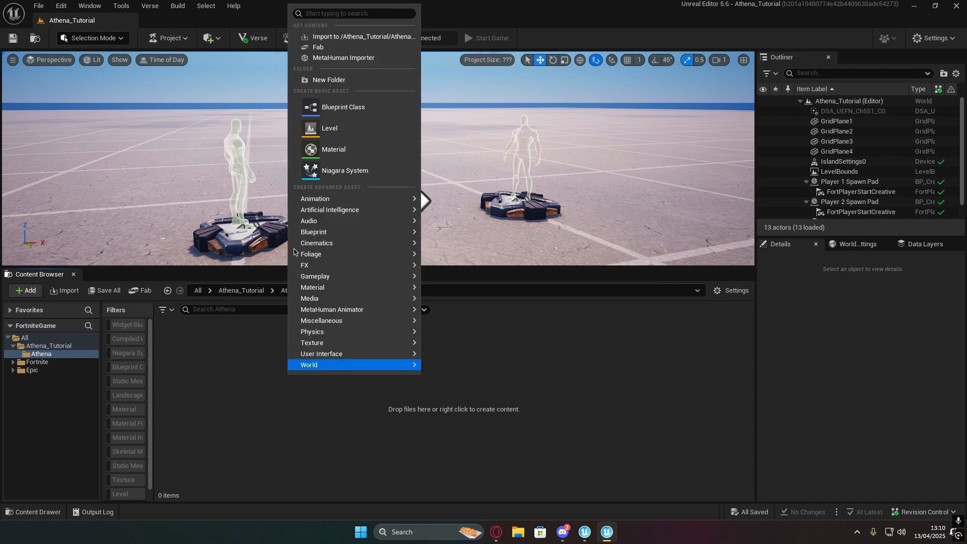
click(322, 81)
text(E)
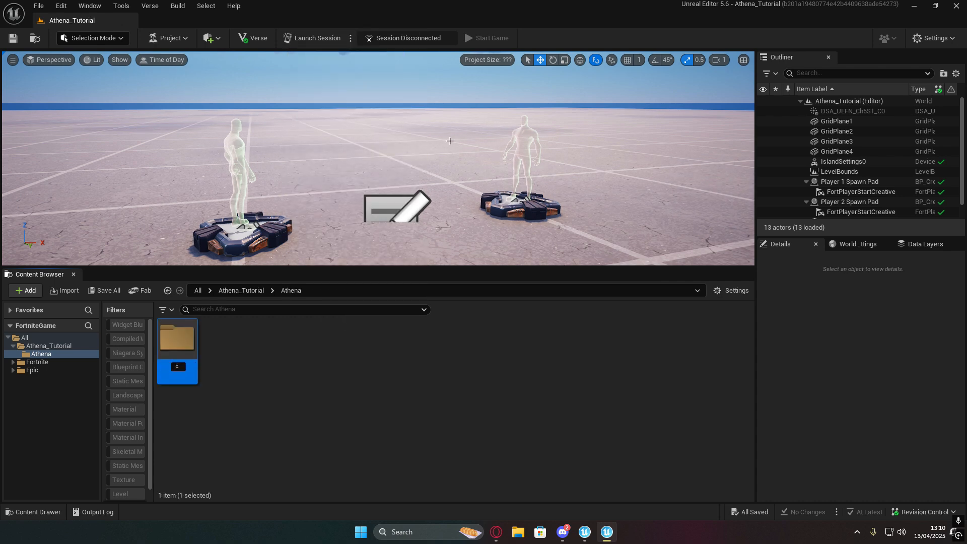
text(nviro)
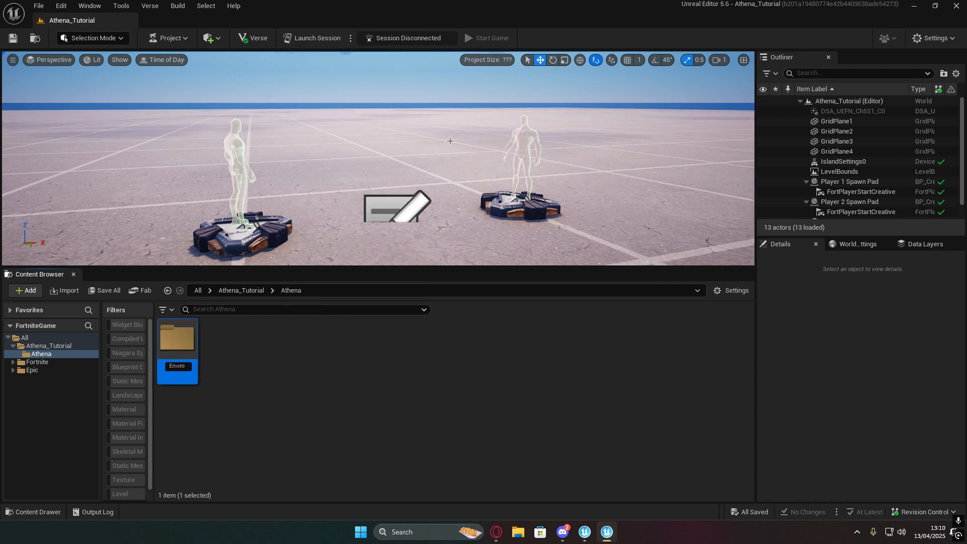
text(nments)
key(Return)
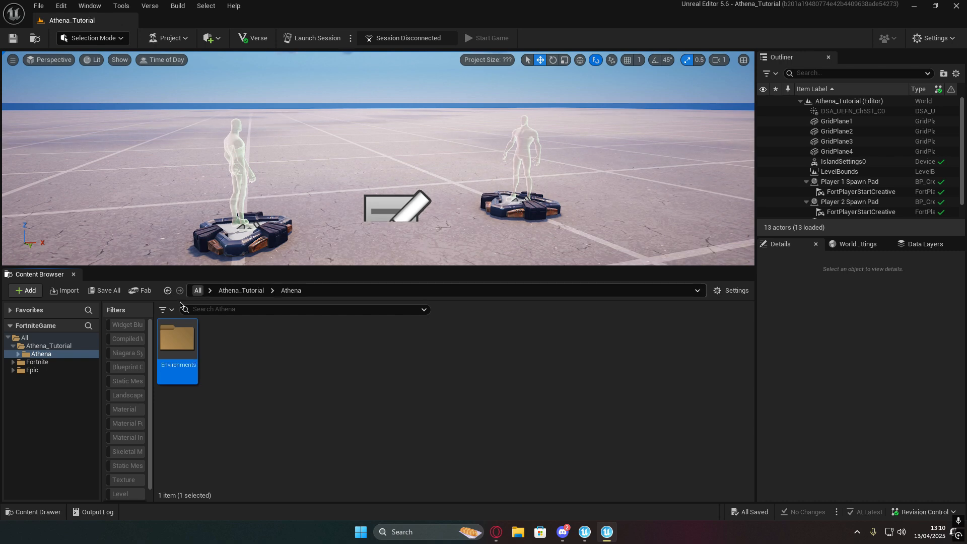
Step: Open the Environments folder and create a subfolder named Landscape in it
double_click(177, 343)
right_click(268, 374)
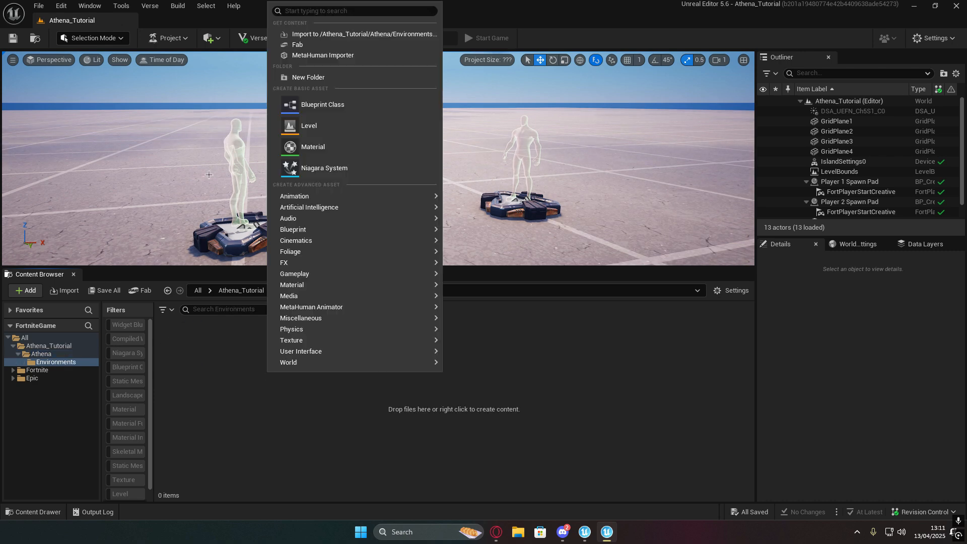
click(312, 77)
text(Land)
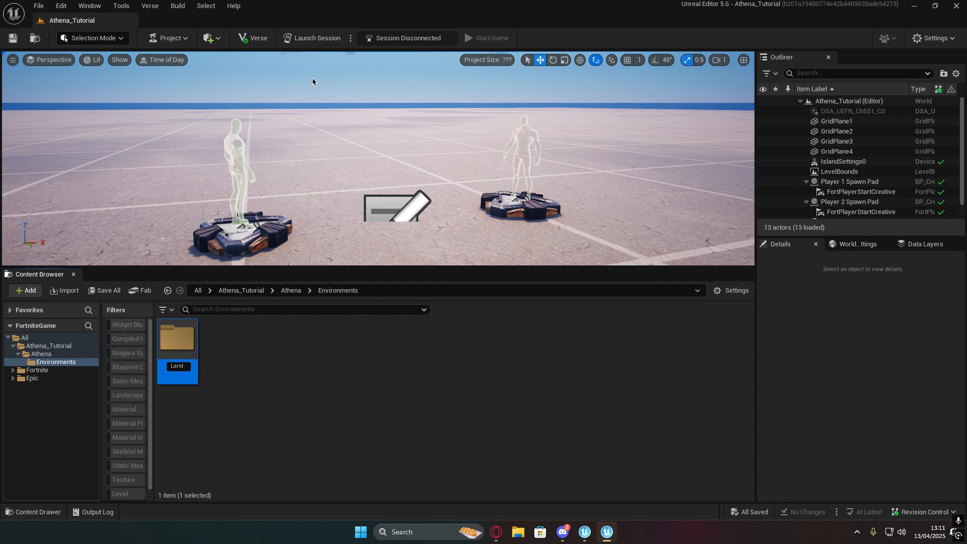
text(scape)
key(Return)
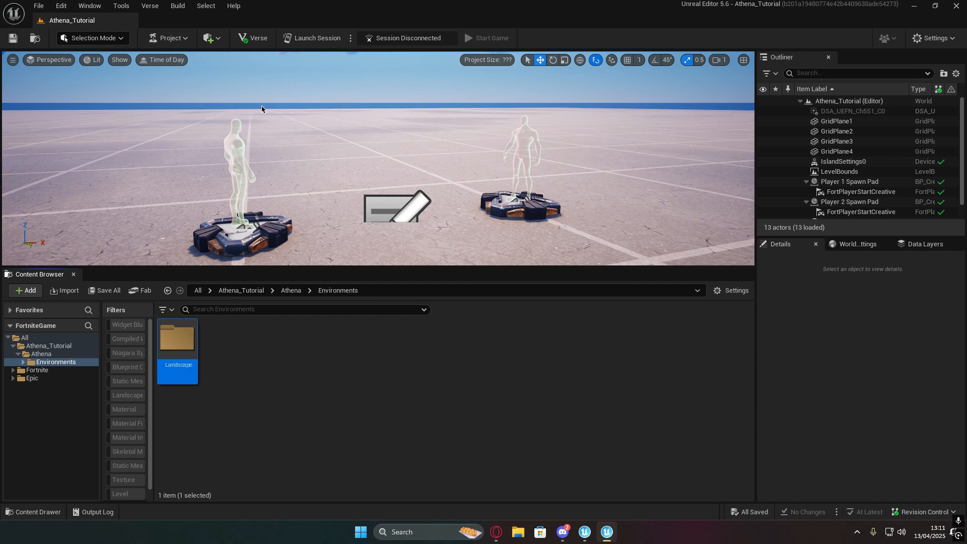
Step: Open the Landscape folder and create a subfolder named MaterialFunctions in it
double_click(198, 347)
right_click(233, 385)
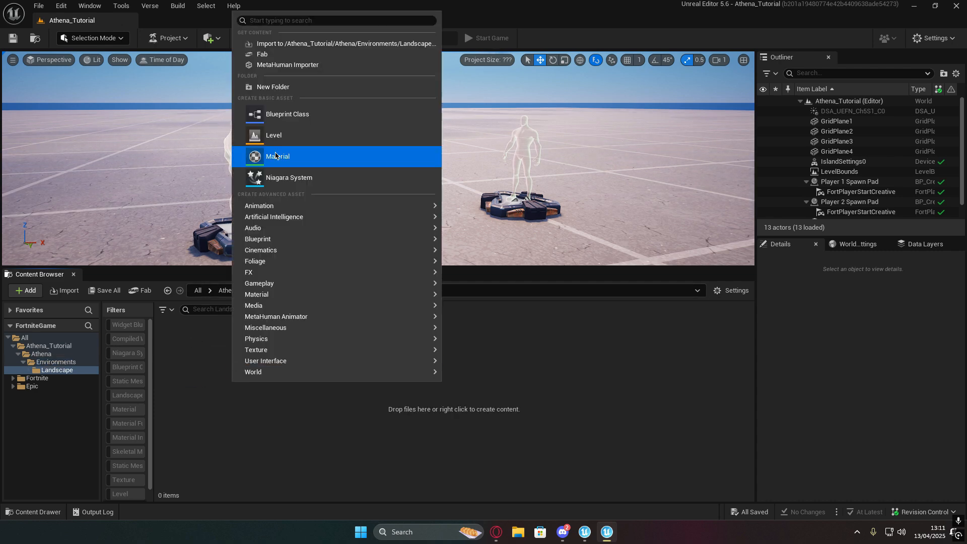
click(285, 88)
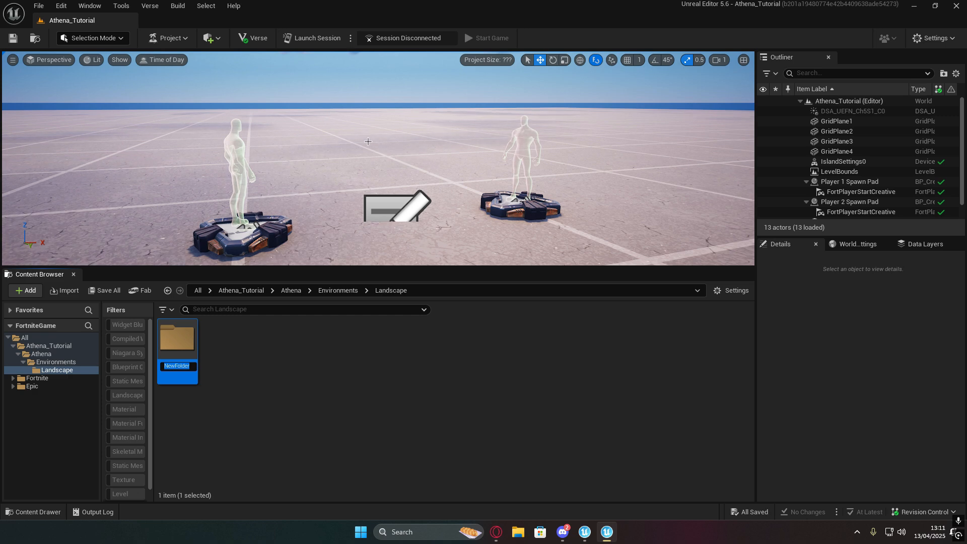
text(Material)
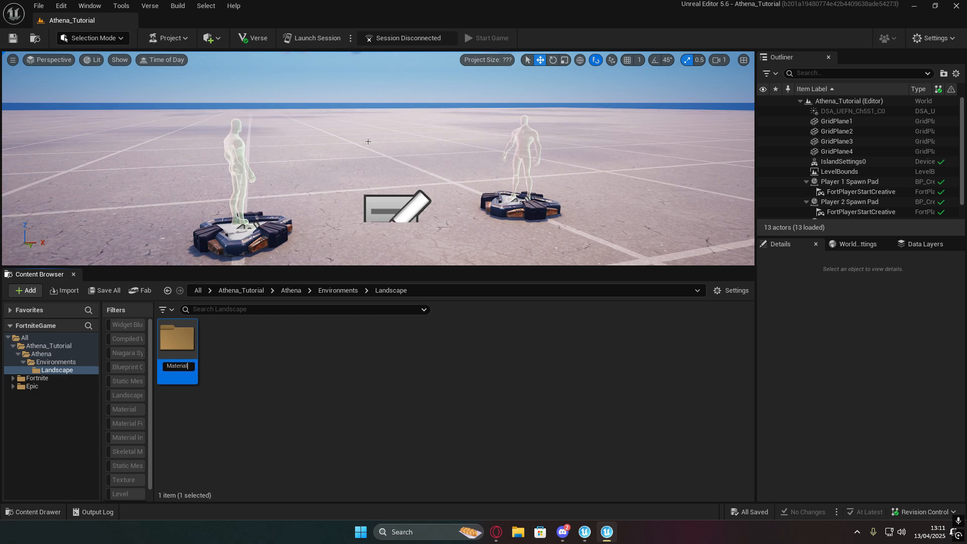
text( Functions)
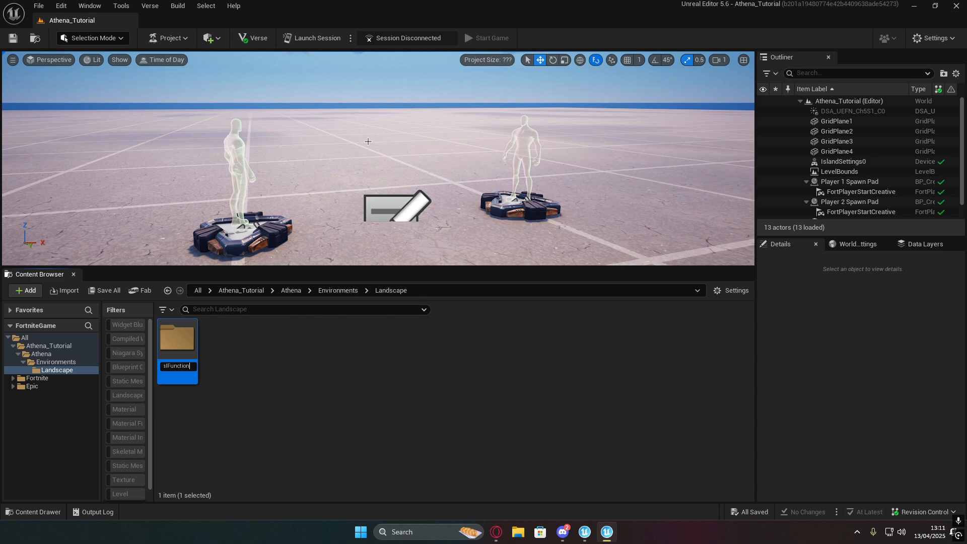
key(Return)
Step: Create a folder named Material inside Landscape, alongside the MaterialFunctions folder
right_click(274, 343)
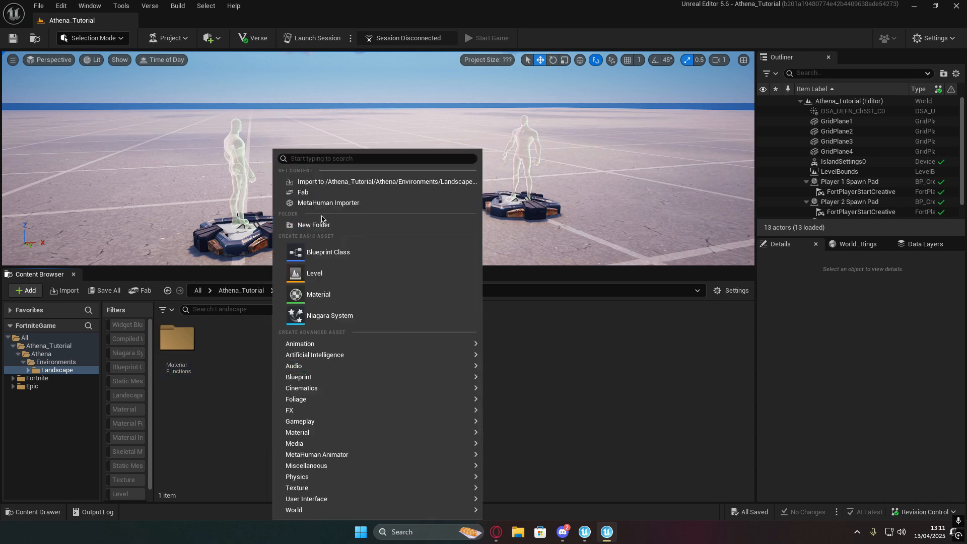
click(304, 222)
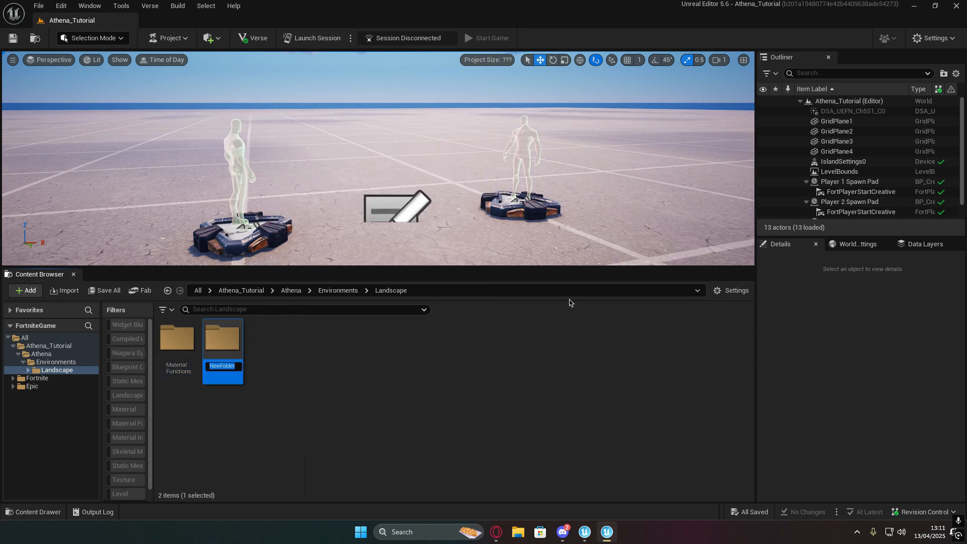
text(Material)
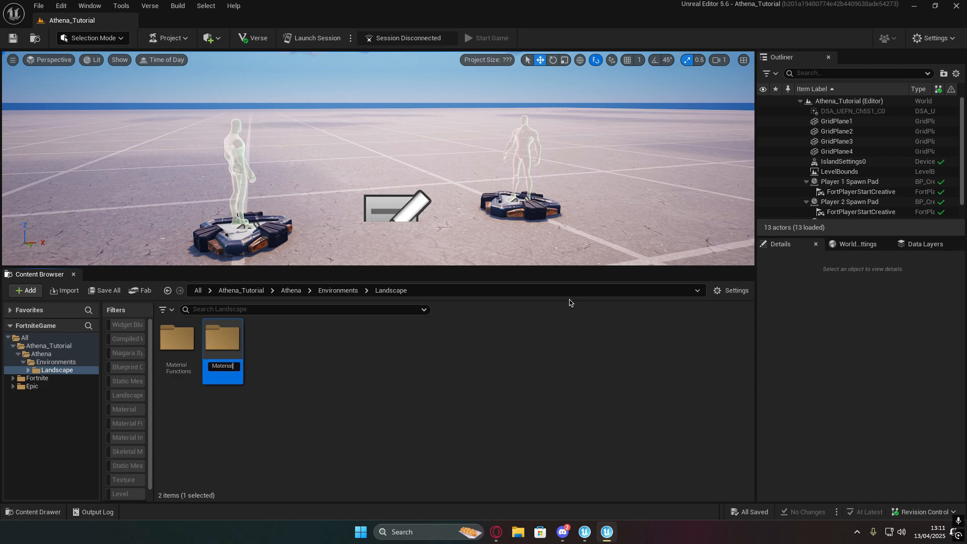
key(Return)
click(706, 406)
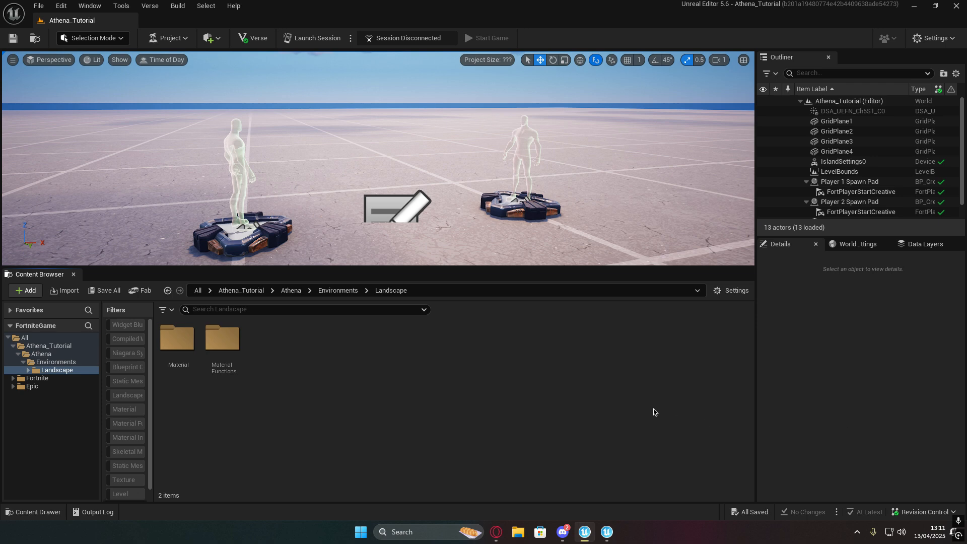
Step: Create a folder named Textures inside the Landscape folder
right_click(579, 385)
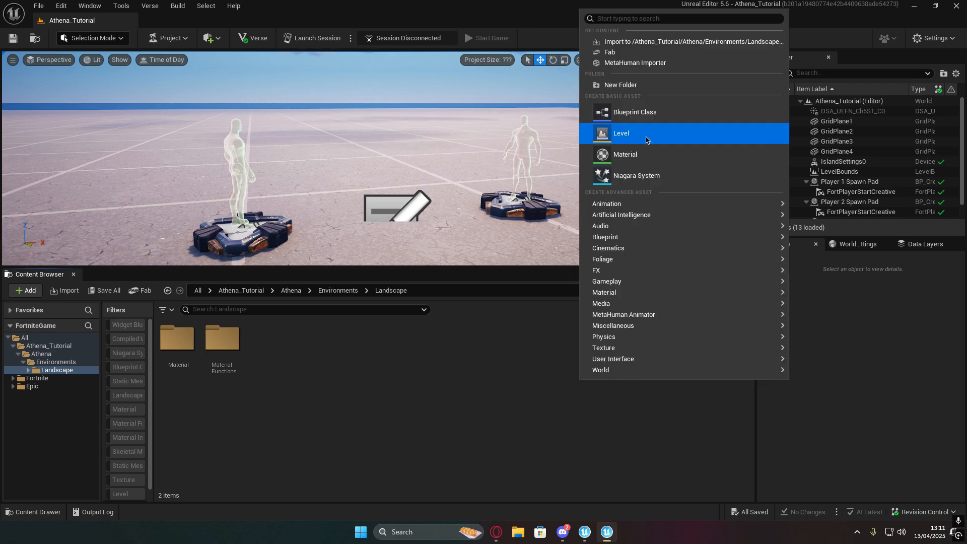
click(624, 85)
text(Texture)
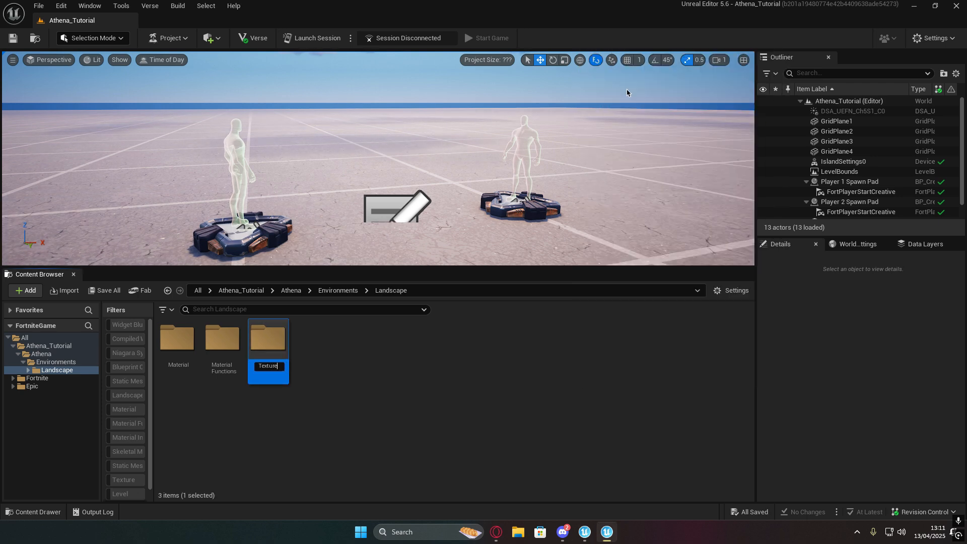
text(s)
key(Return)
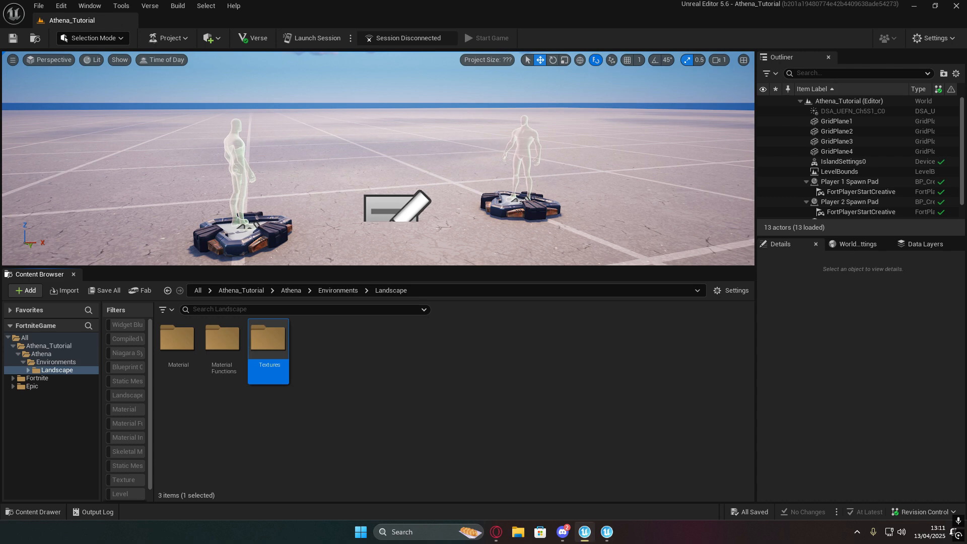
Step: Create a folder named MPC inside the Landscape folder
right_click(362, 399)
click(428, 225)
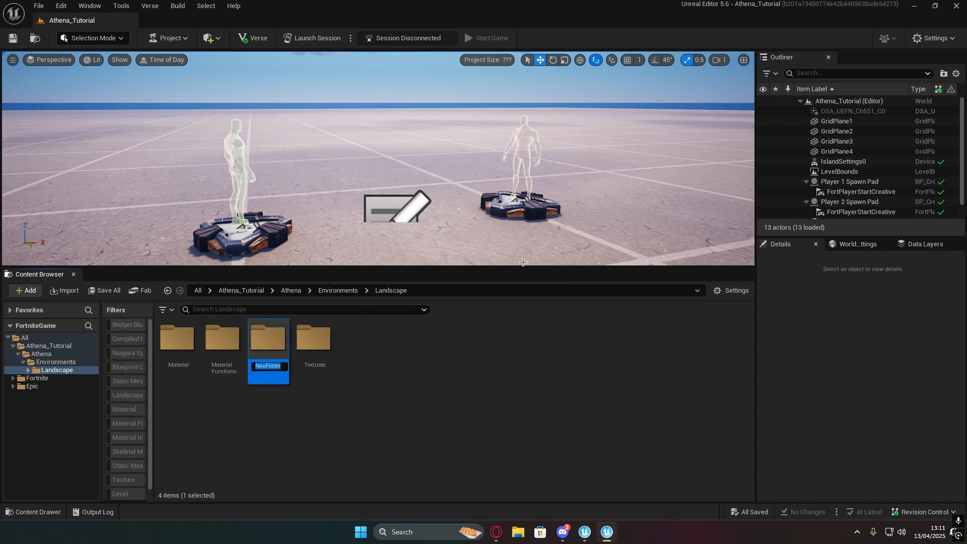
text(MC)
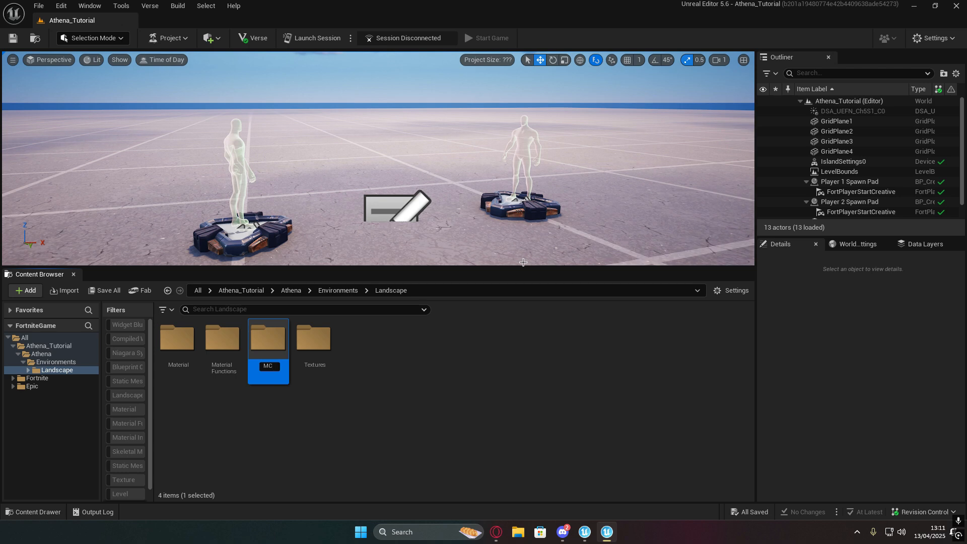
key(BackSpace)
text(PC)
key(Return)
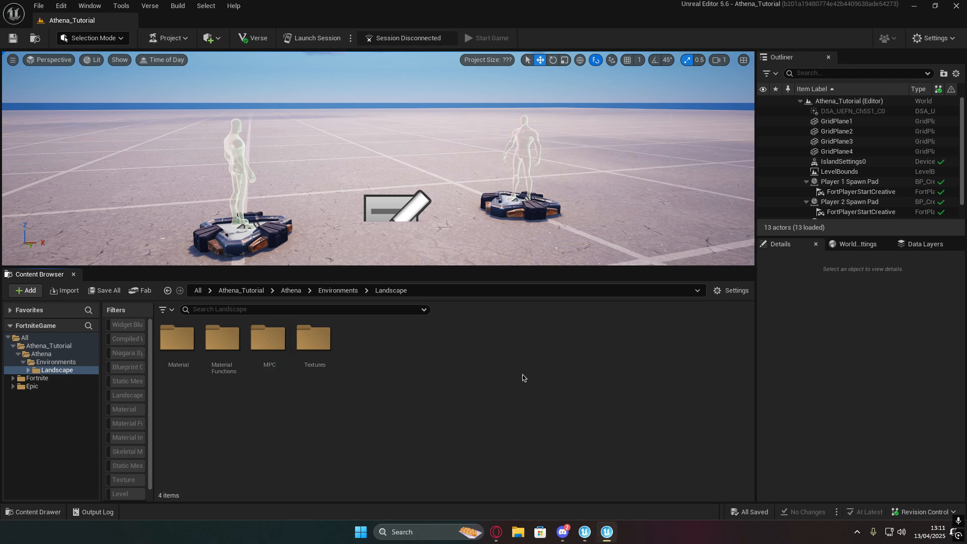
Step: Create a folder named Foliage inside the Landscape folder
right_click(509, 376)
click(560, 225)
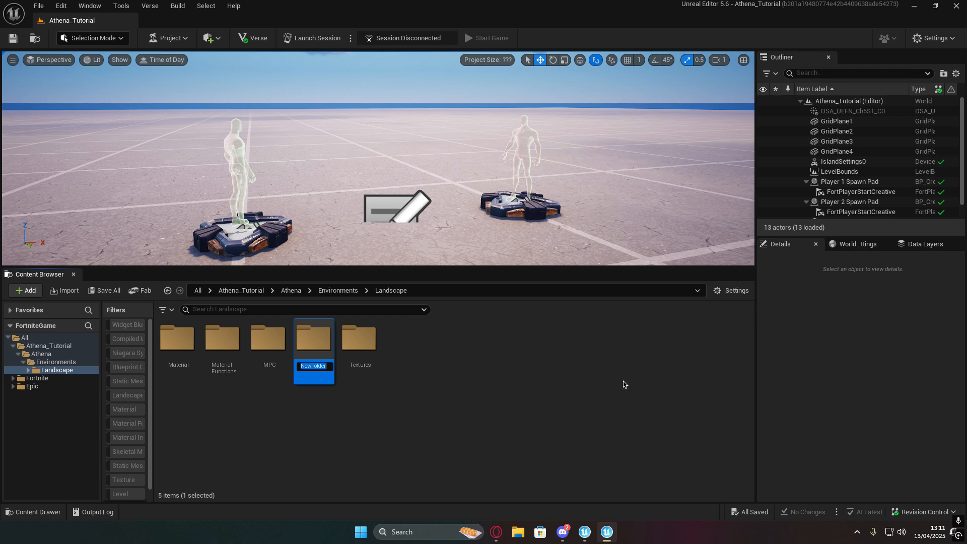
text(Foliage)
key(Return)
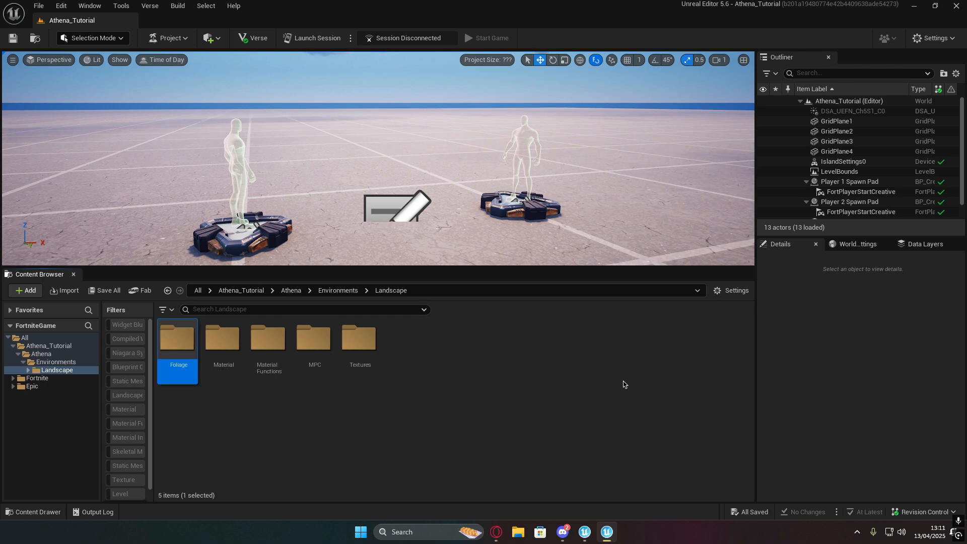
click(600, 396)
Step: Open the MaterialFunctions folder and create a subfolder named Standard in it
double_click(268, 343)
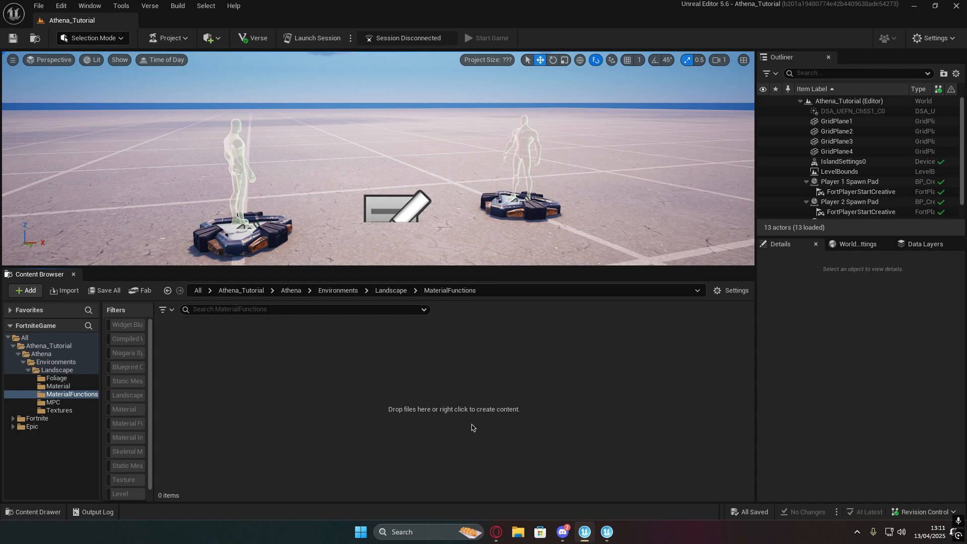
click(430, 401)
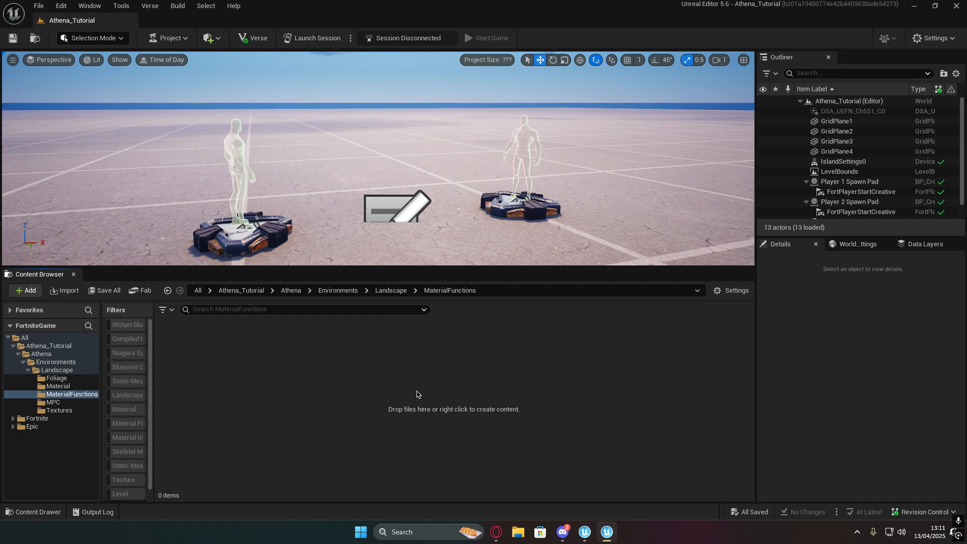
right_click(317, 367)
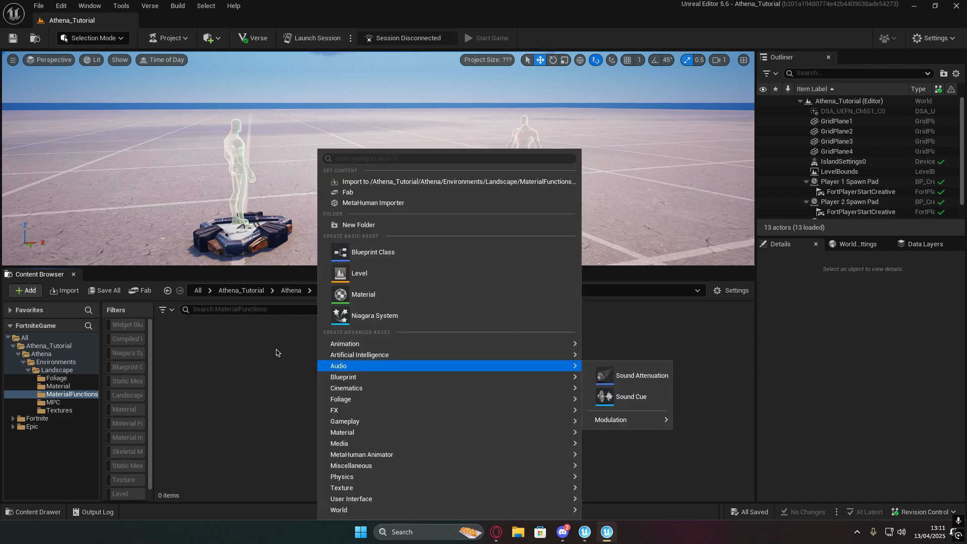
click(369, 231)
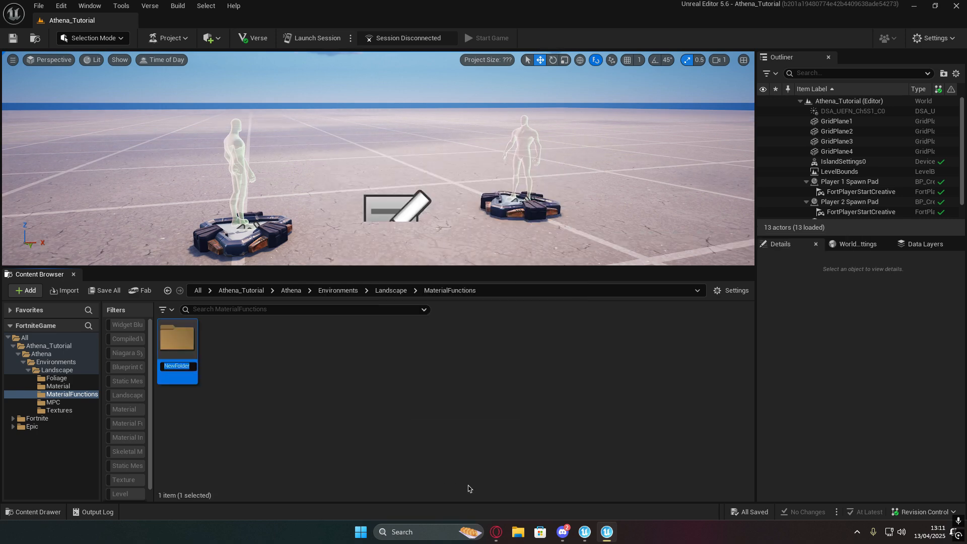
text(Standard)
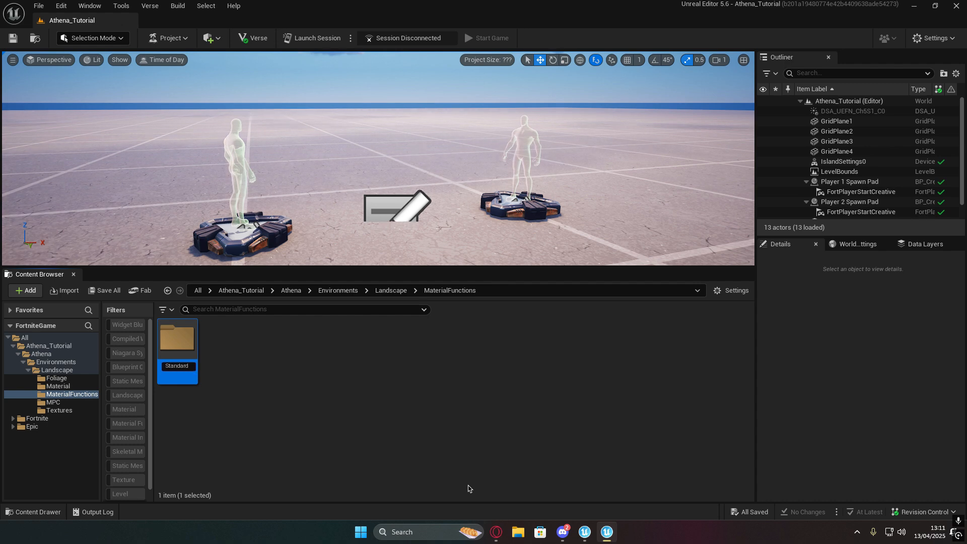
key(Return)
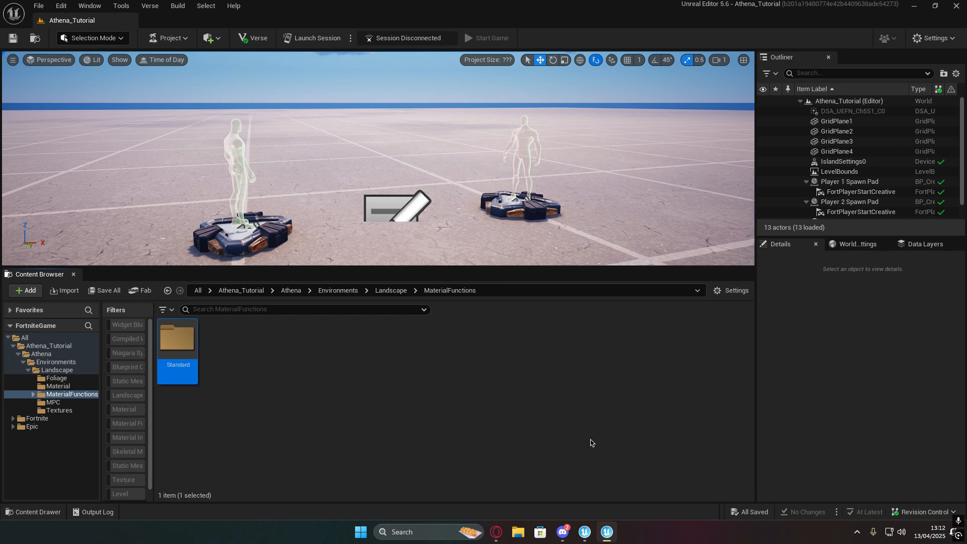
Step: Create a folder named Utilities inside the MaterialFunctions folder and return to the Landscape folder
right_click(333, 373)
click(379, 225)
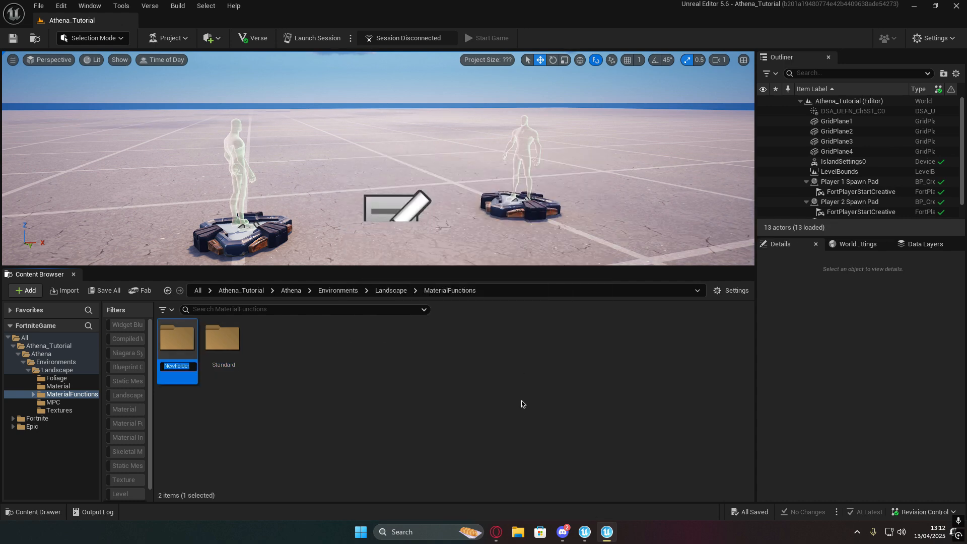
text(Util)
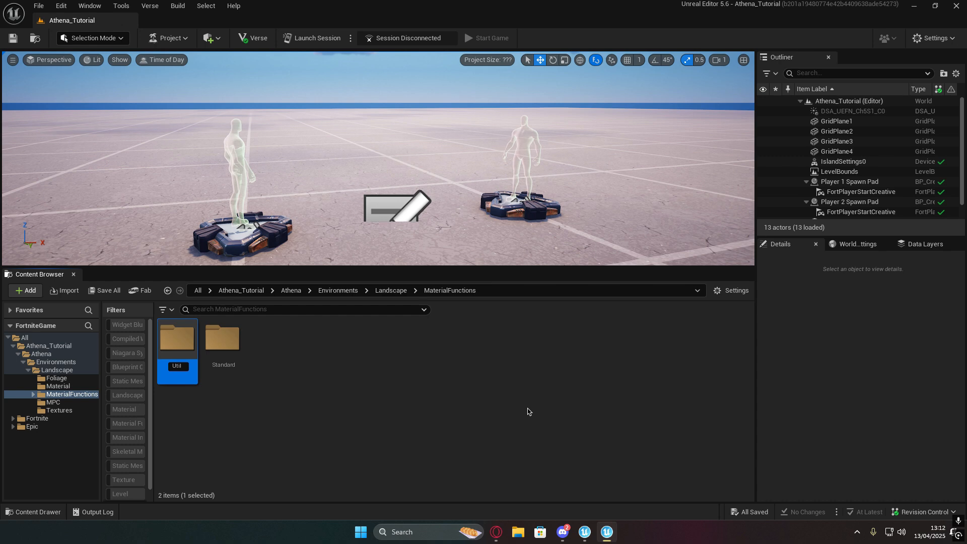
text(ities)
key(Return)
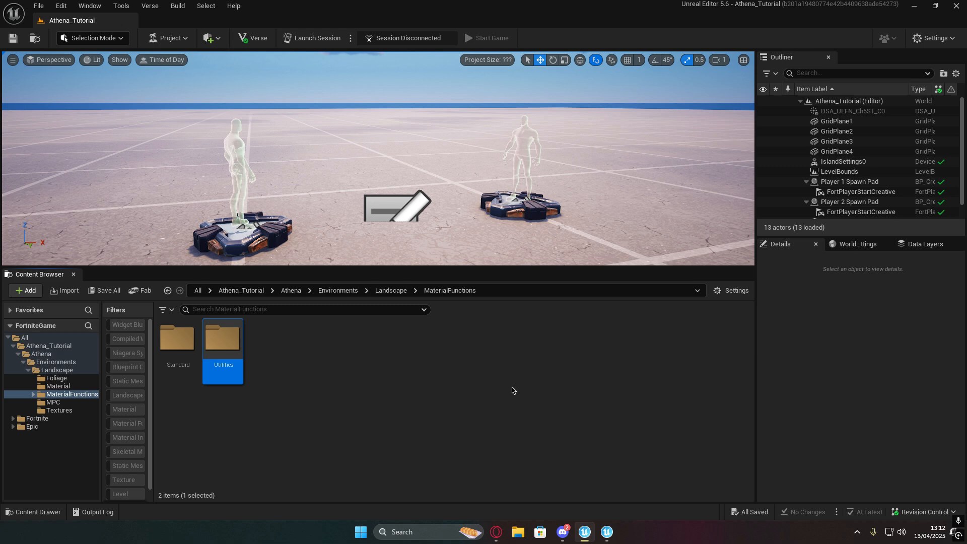
click(391, 290)
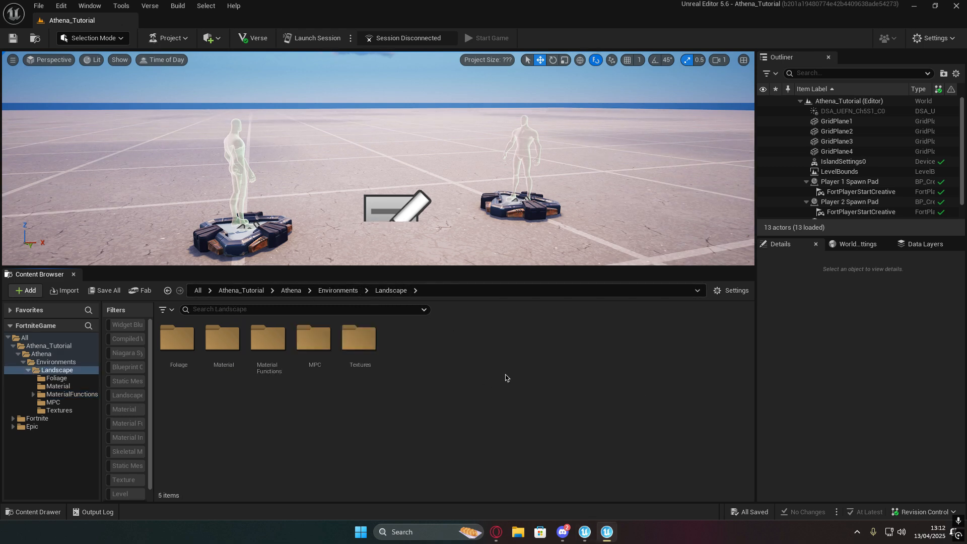
Step: Switch to File Explorer and launch FModel.exe from the FModel folder on the D drive
key(super+e)
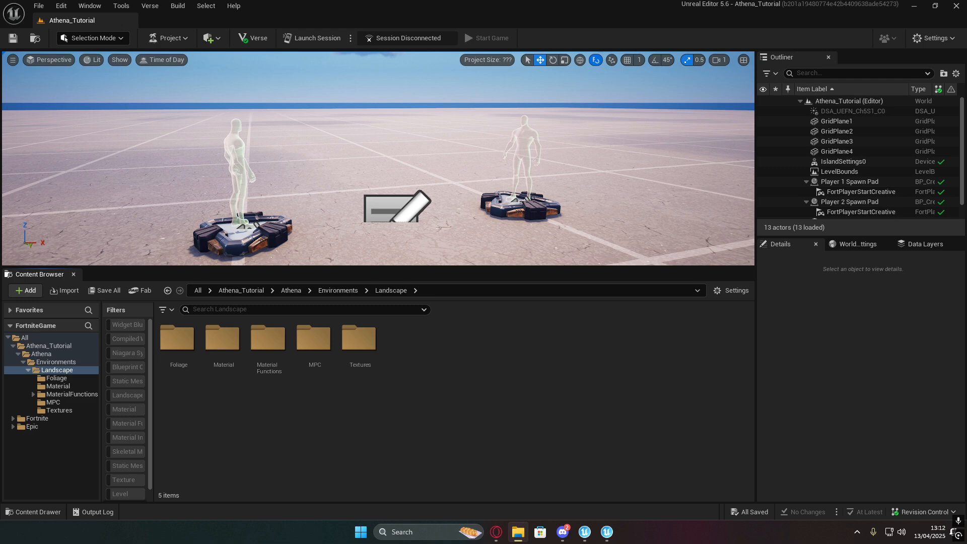
drag(966, 202, 550, 146)
click(464, 222)
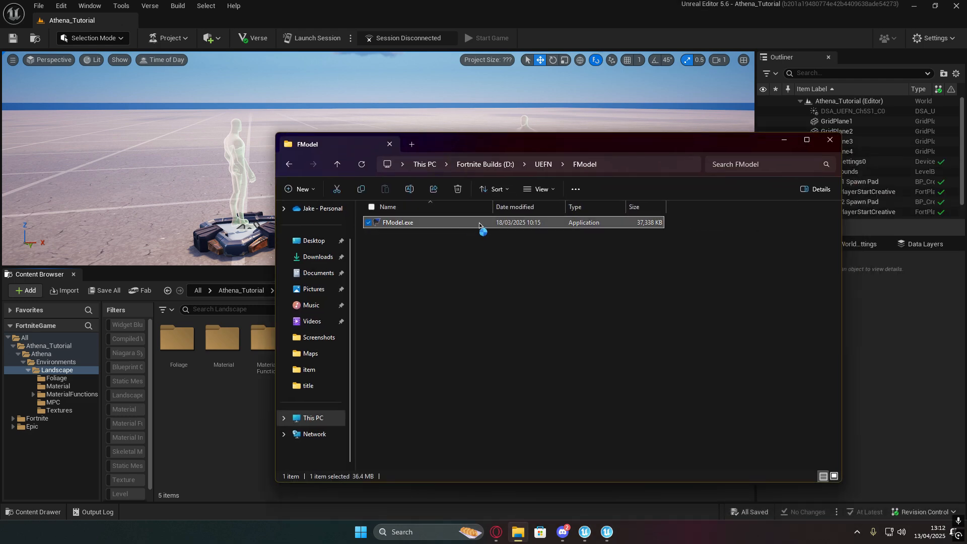
key(Return)
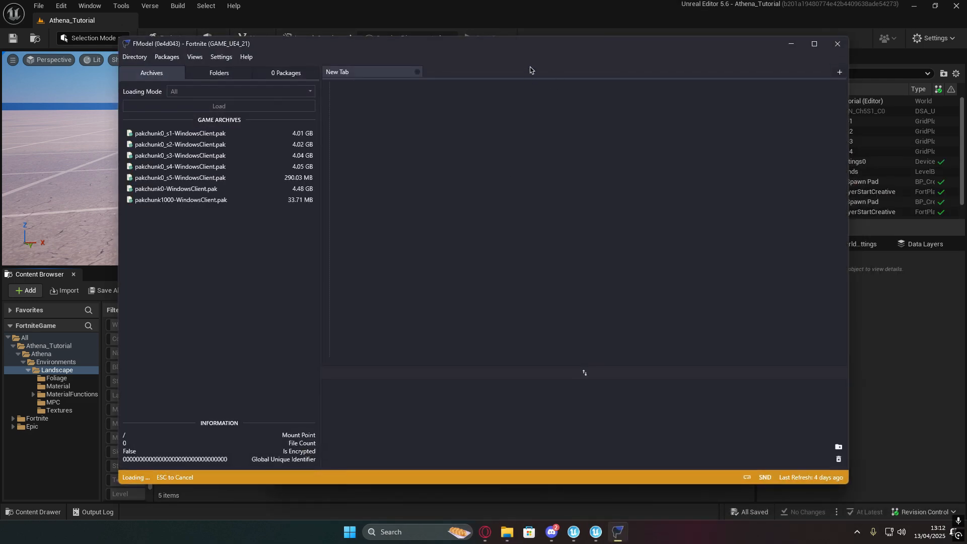
Step: Open FModel's directory selector and choose Fortnite S3 as the detected game
click(135, 57)
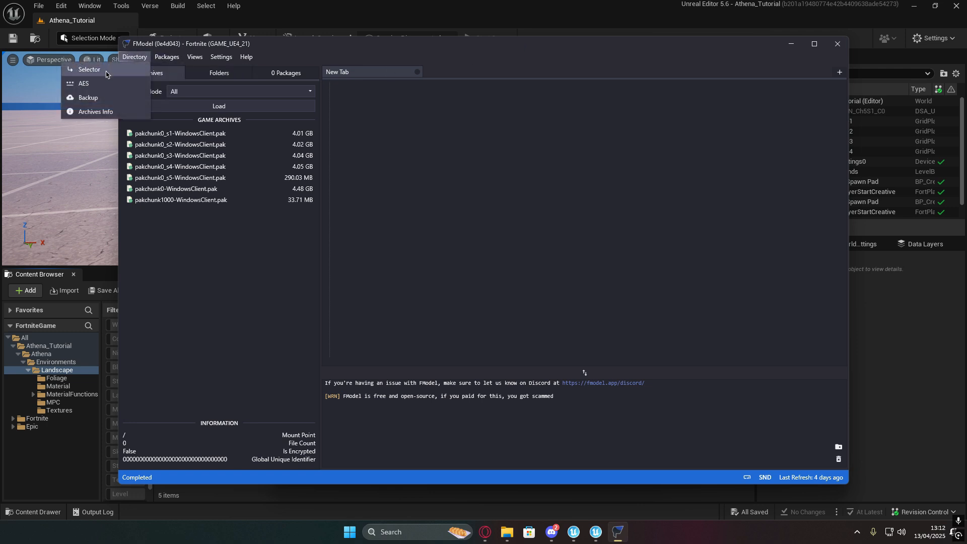
click(107, 71)
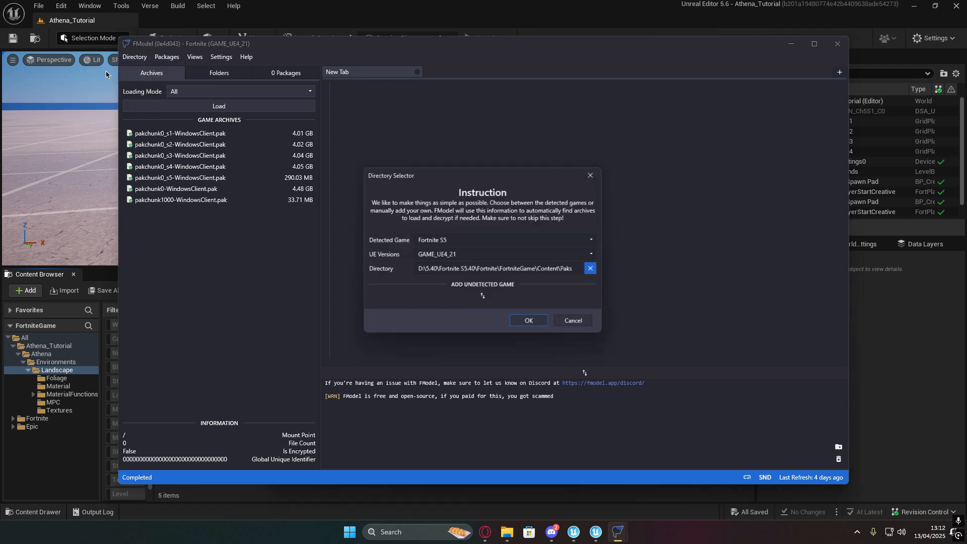
click(594, 239)
click(458, 303)
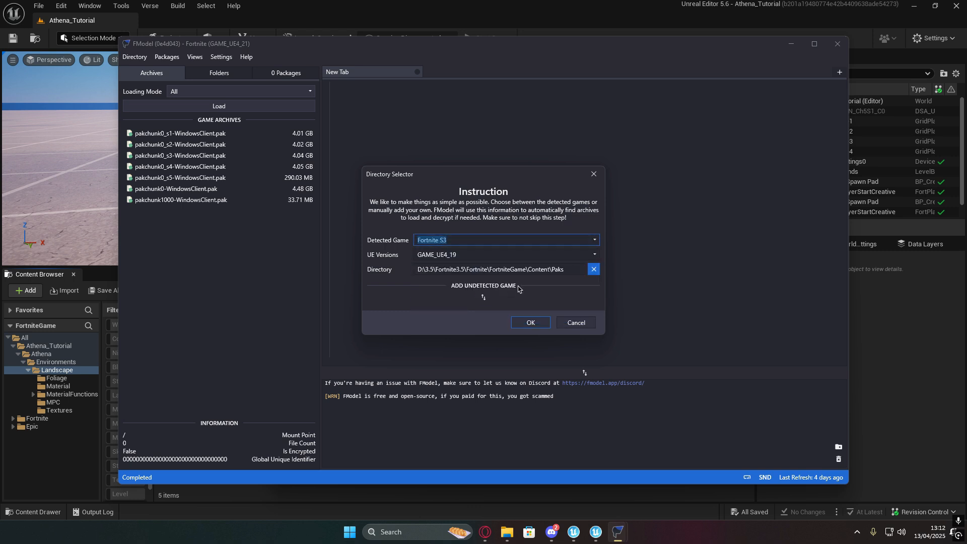
Step: Reveal the undetected-game fields, check the Paks directory path and UE version, and apply the directory selection with a restart
click(485, 297)
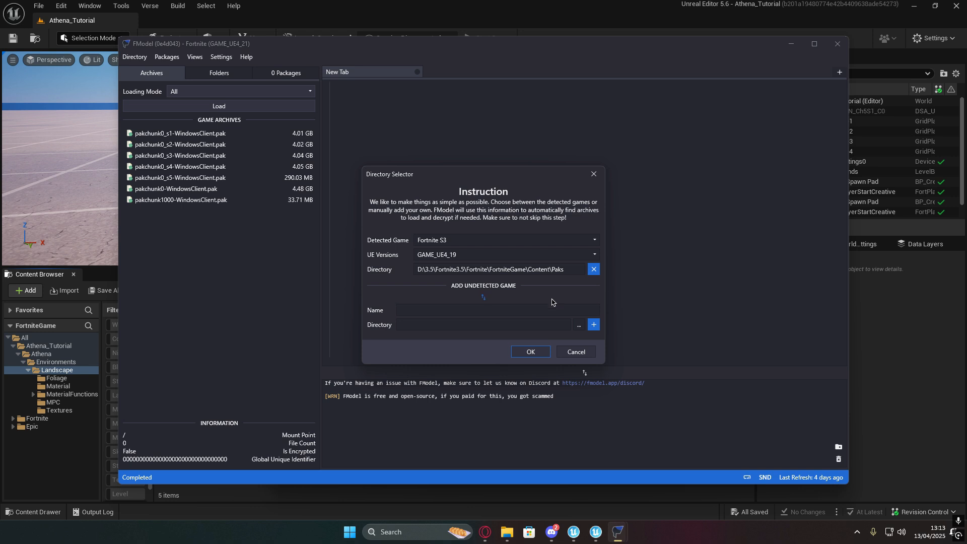
drag(436, 269, 461, 270)
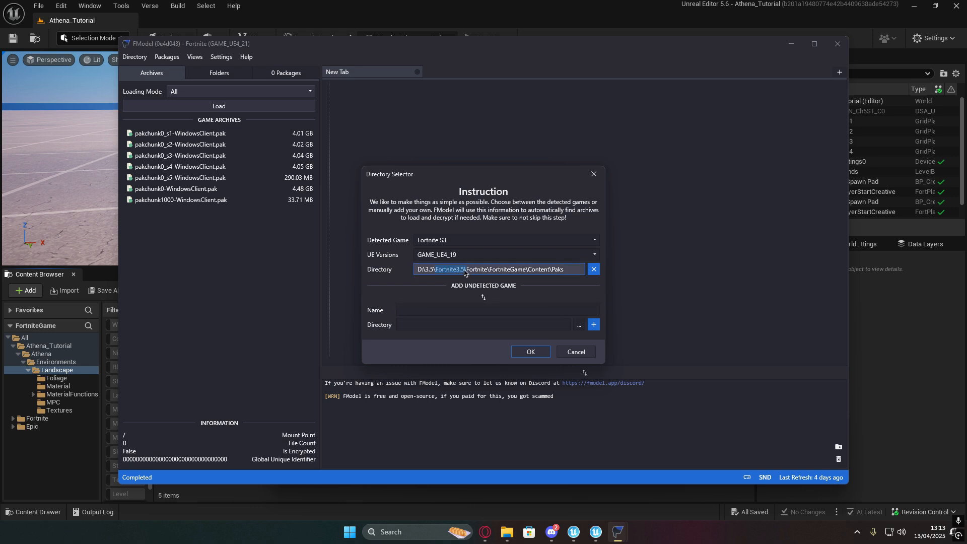
click(464, 270)
click(456, 269)
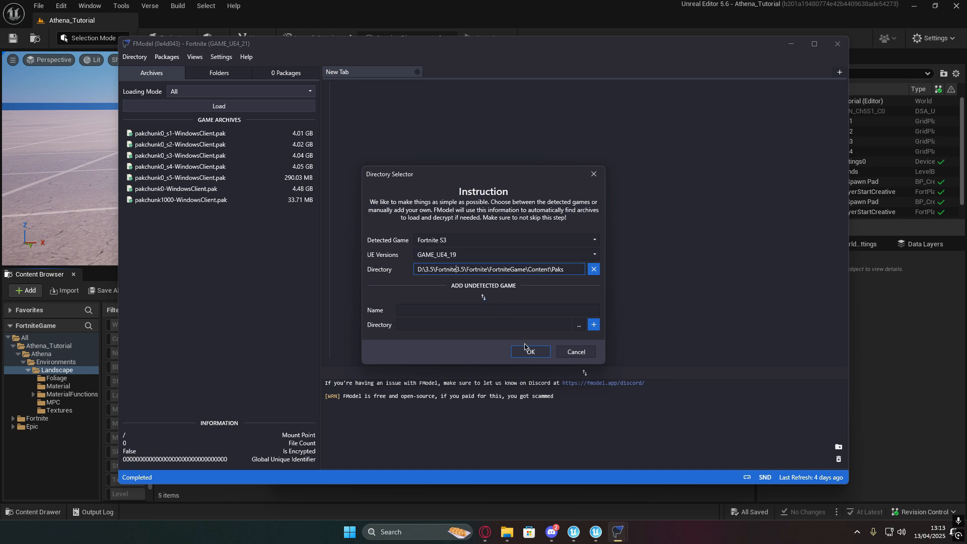
drag(567, 269, 488, 273)
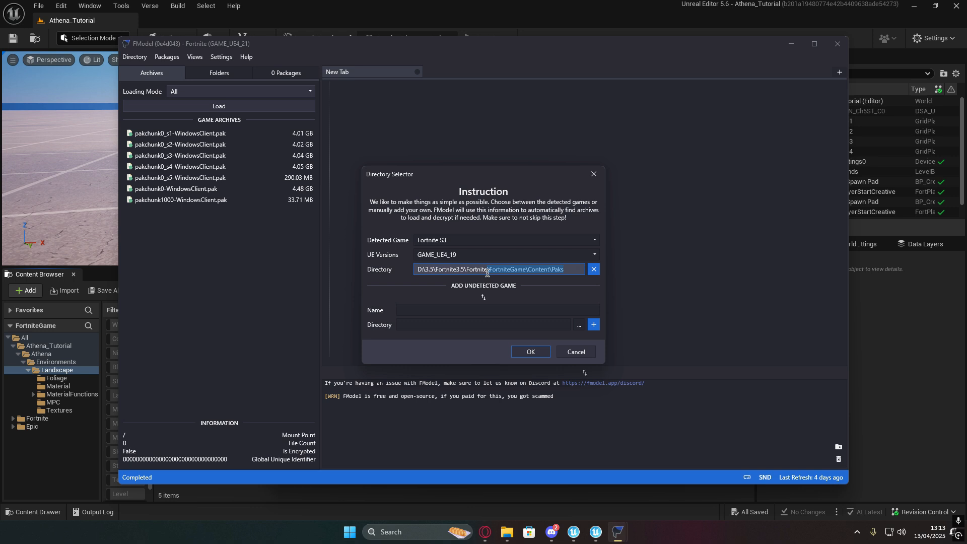
drag(565, 270, 488, 270)
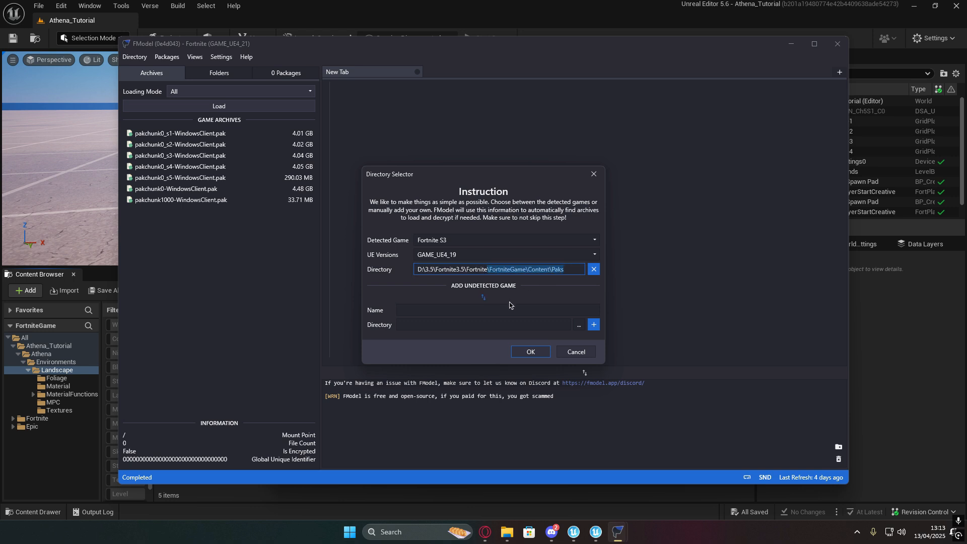
click(463, 253)
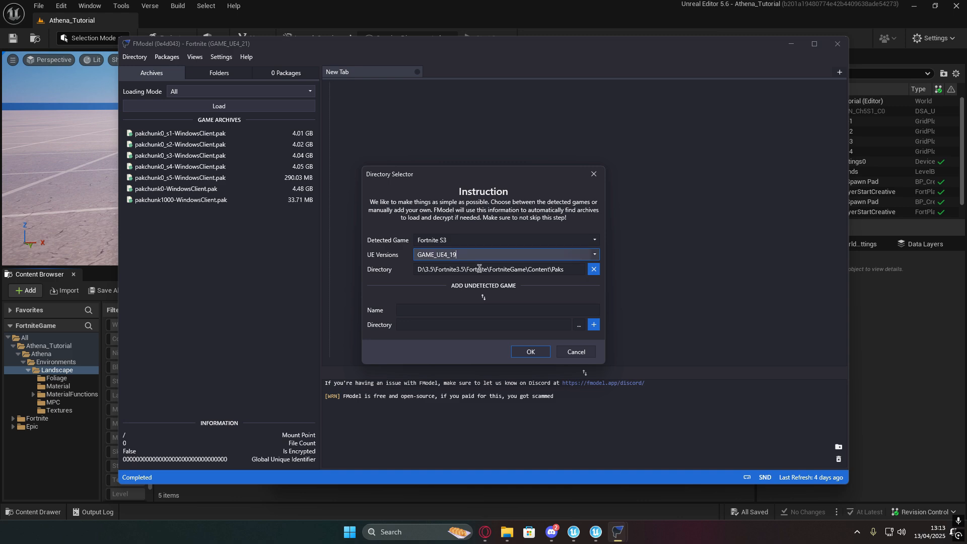
click(531, 352)
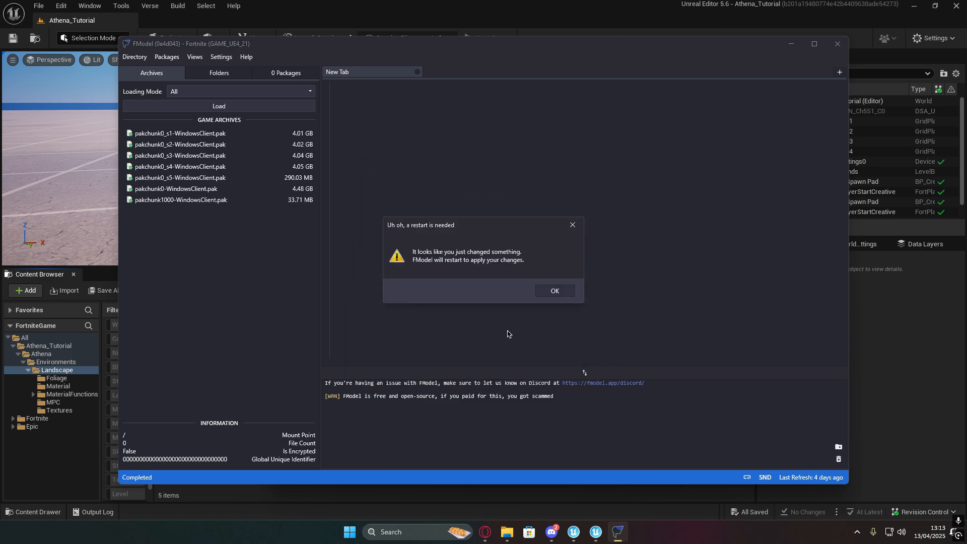
click(555, 297)
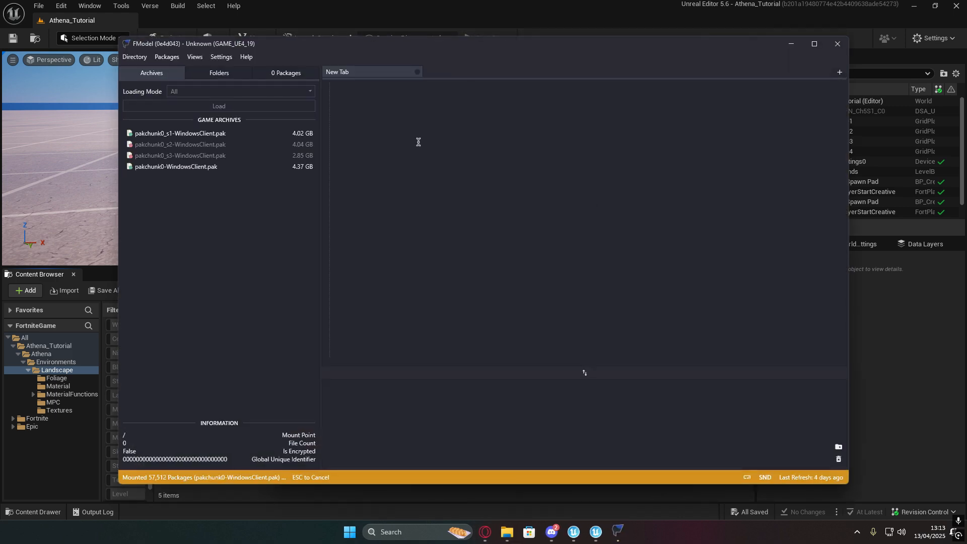
Step: Open the AES manager, examine the main static key for the archives, and close the manager
click(167, 57)
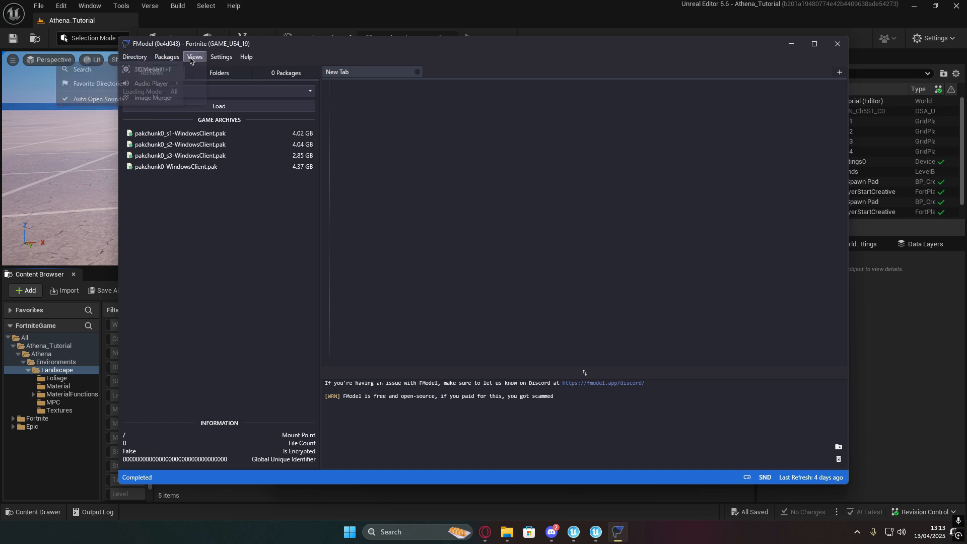
mouse_move(134, 57)
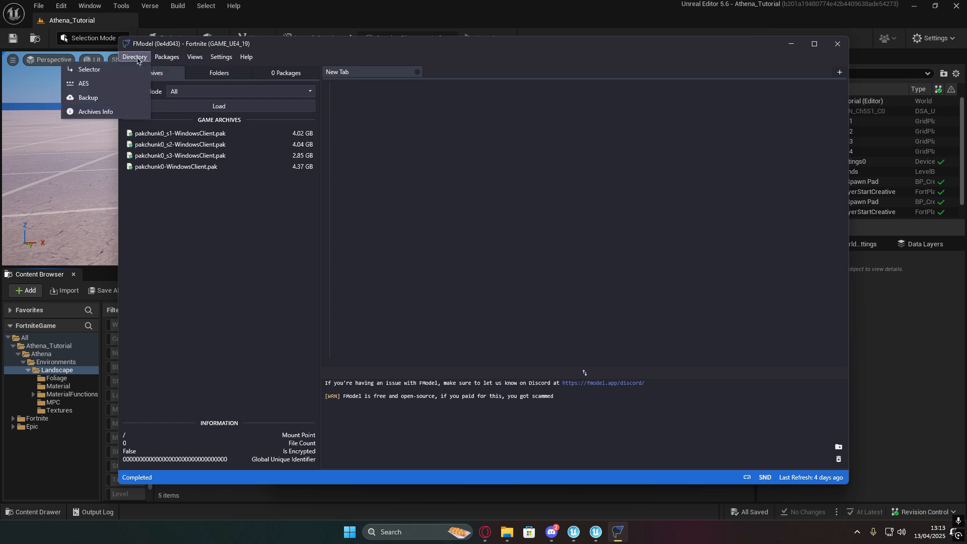
click(90, 84)
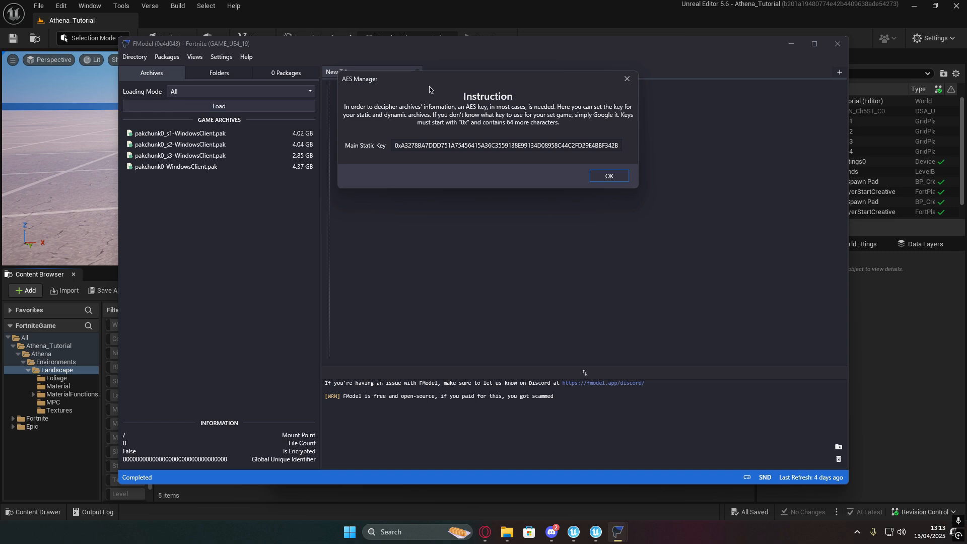
drag(439, 87, 469, 85)
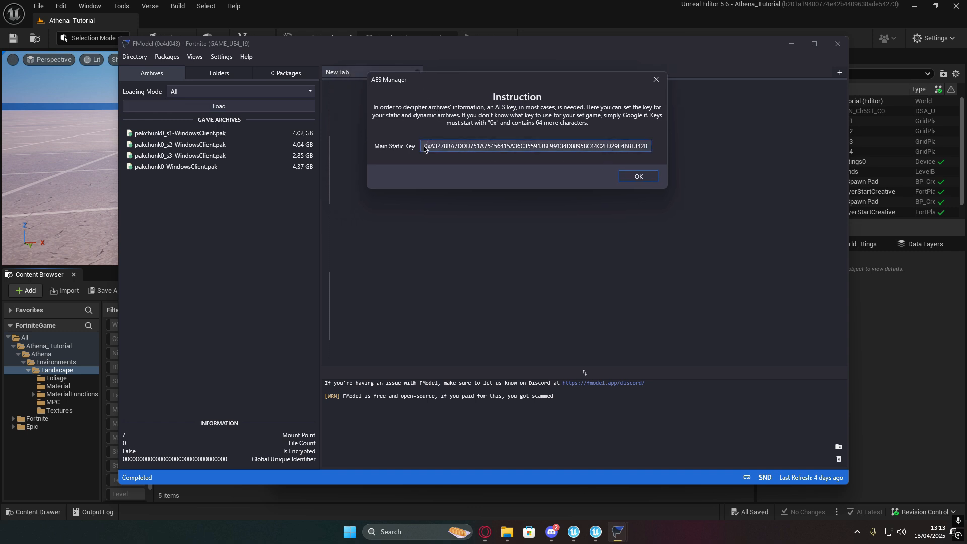
drag(424, 145, 642, 140)
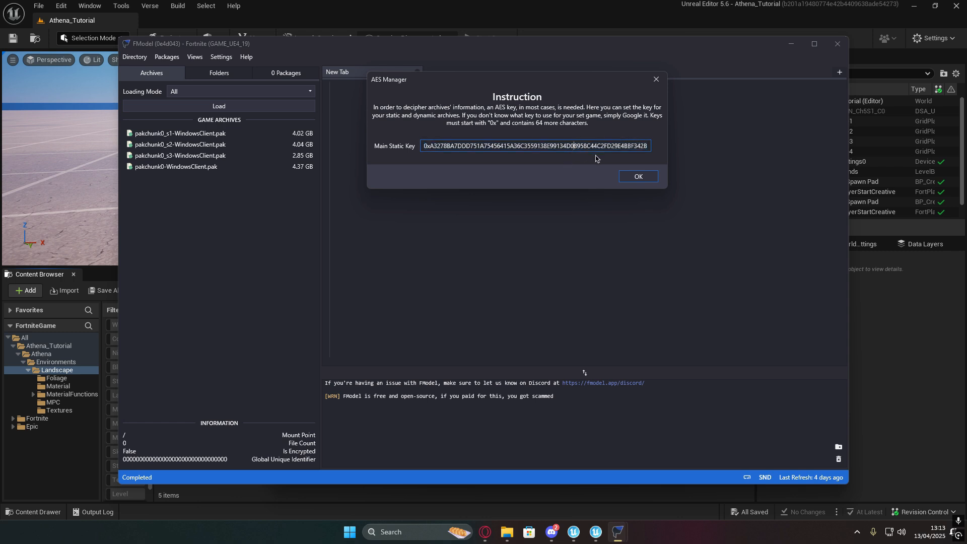
click(644, 146)
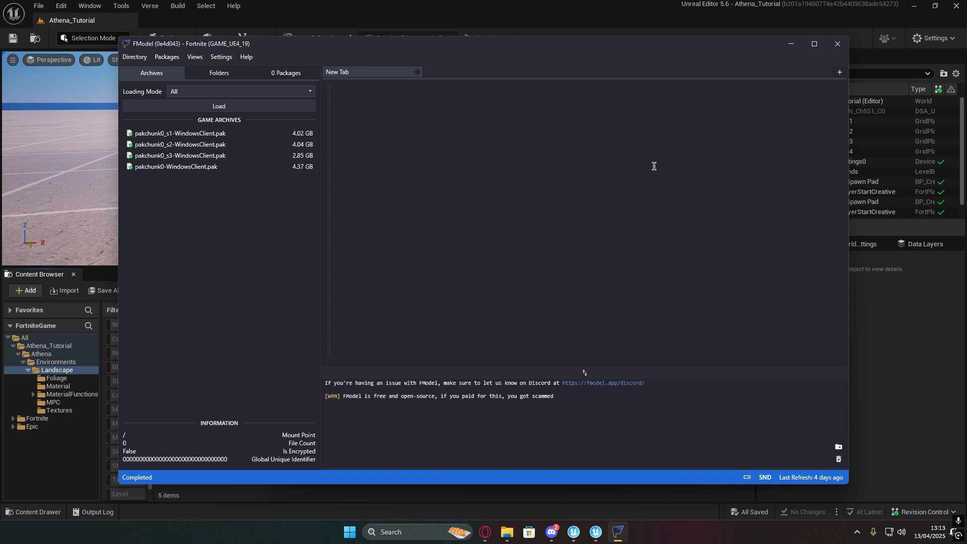
Step: Load all game archives and browse FortniteGame/Content/Athena/Environments/Landscape to select its Textures folder
click(233, 107)
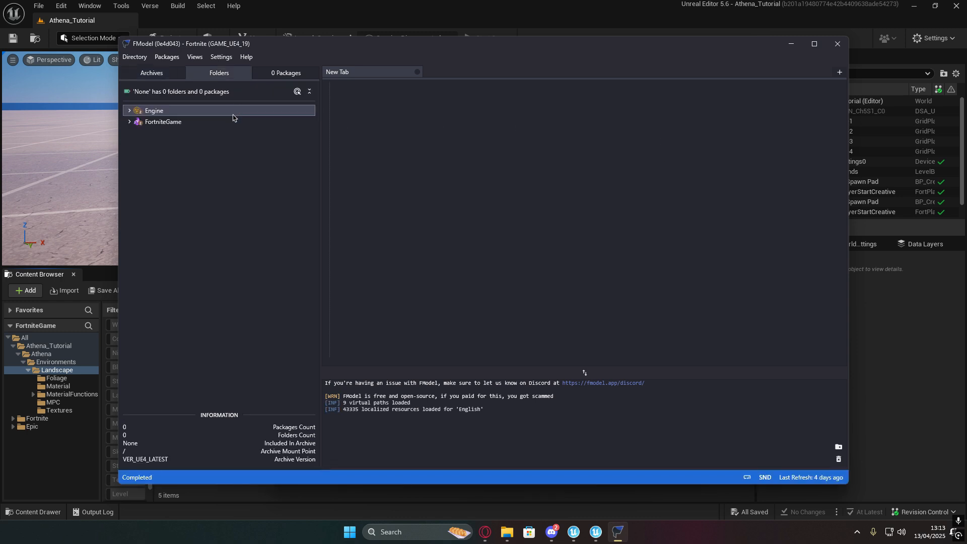
drag(272, 49, 302, 55)
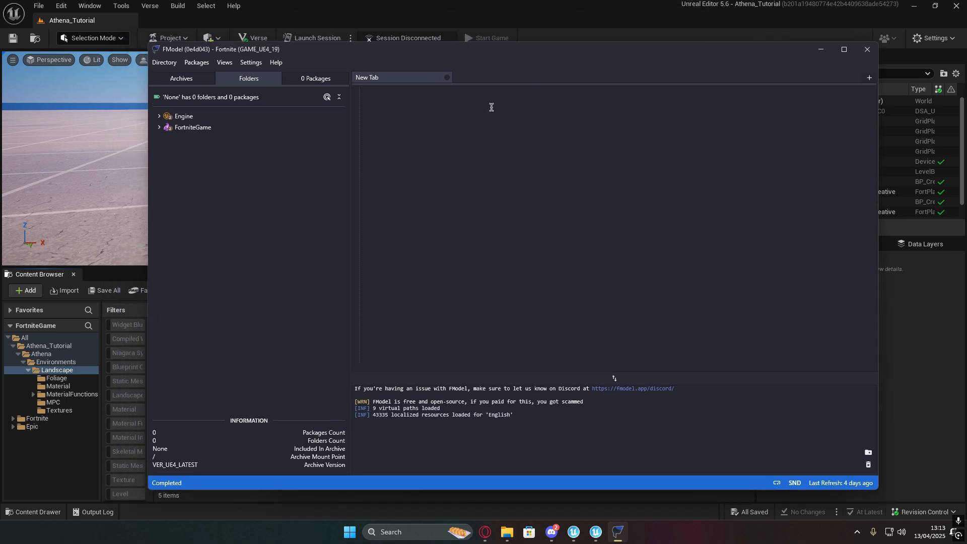
click(160, 128)
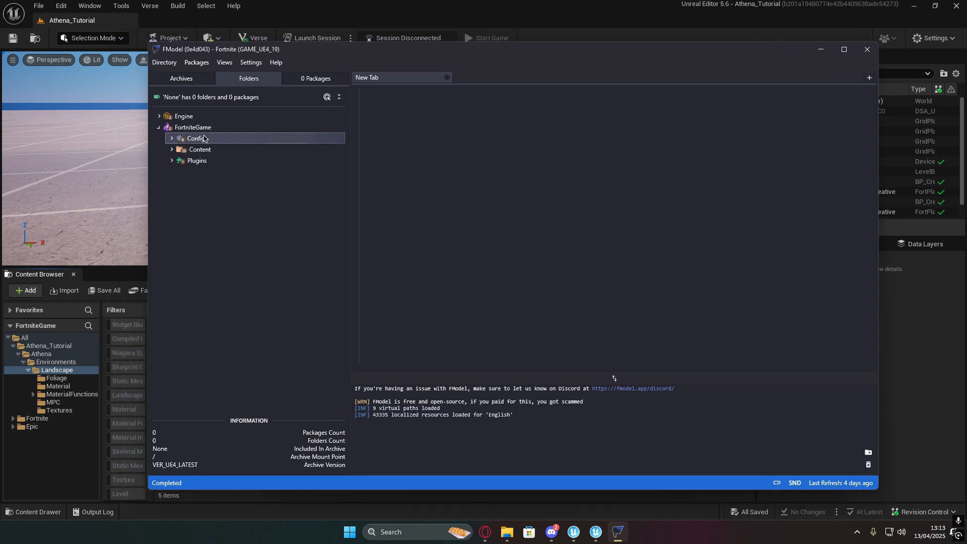
click(172, 149)
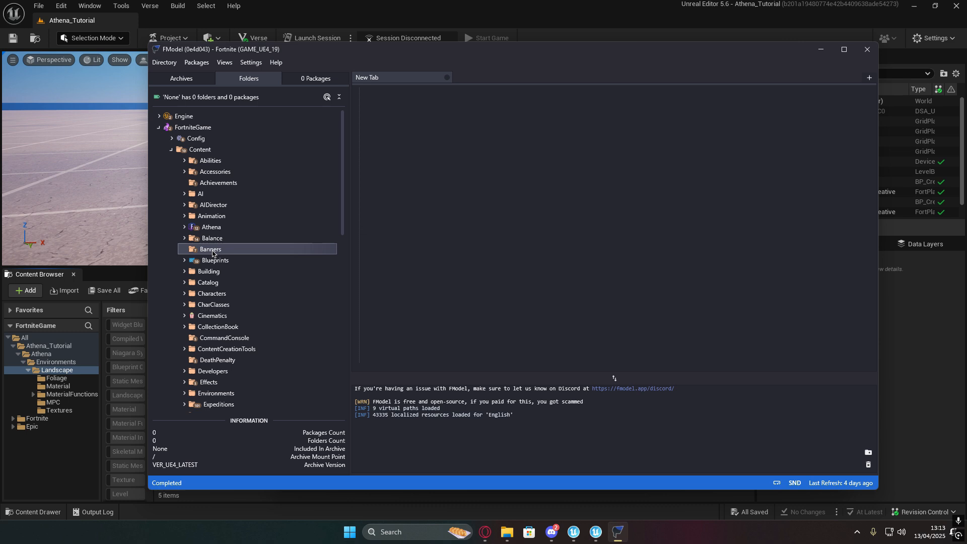
click(184, 227)
scroll(204, 224, down, 2)
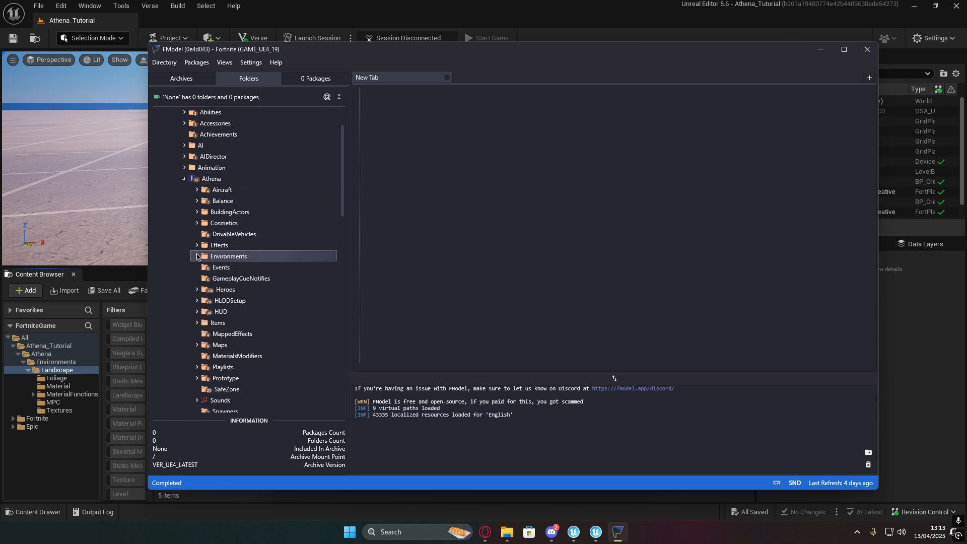
click(197, 256)
scroll(200, 247, down, 3)
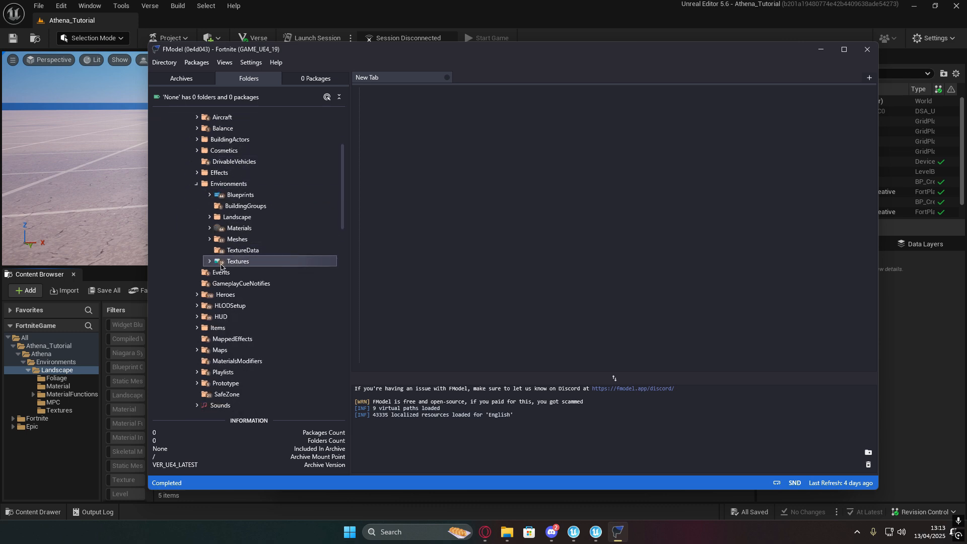
click(210, 217)
click(247, 297)
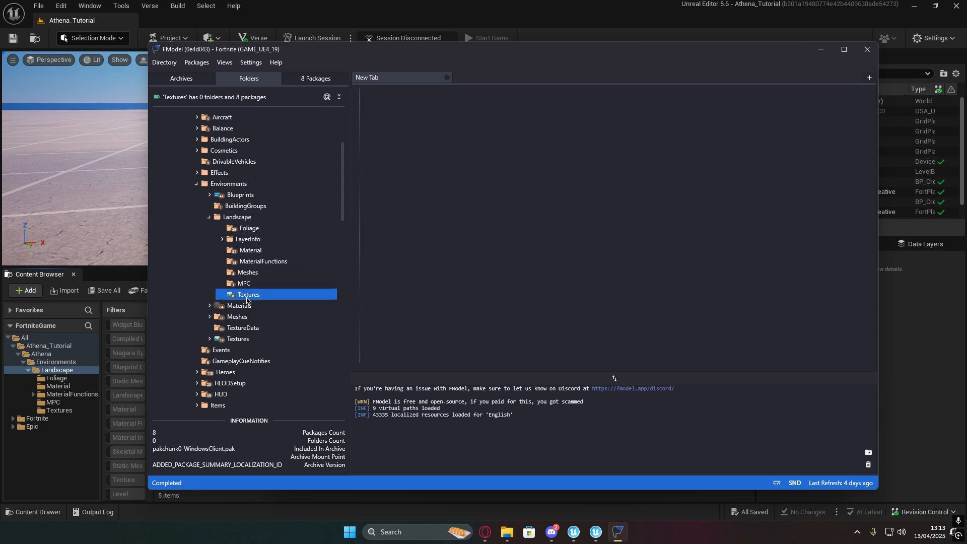
Step: Check the package list of the Landscape Textures folder and save the textures of all its packages
click(314, 79)
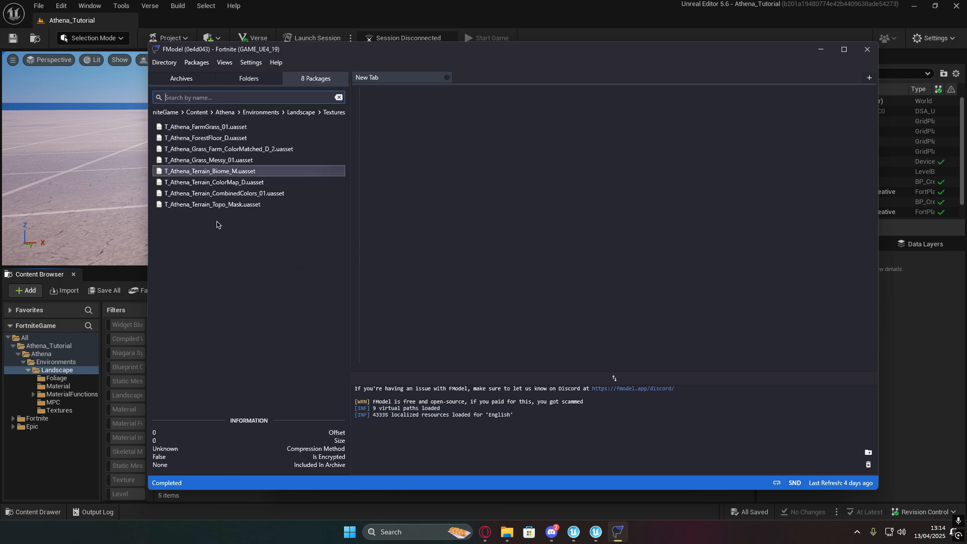
click(267, 78)
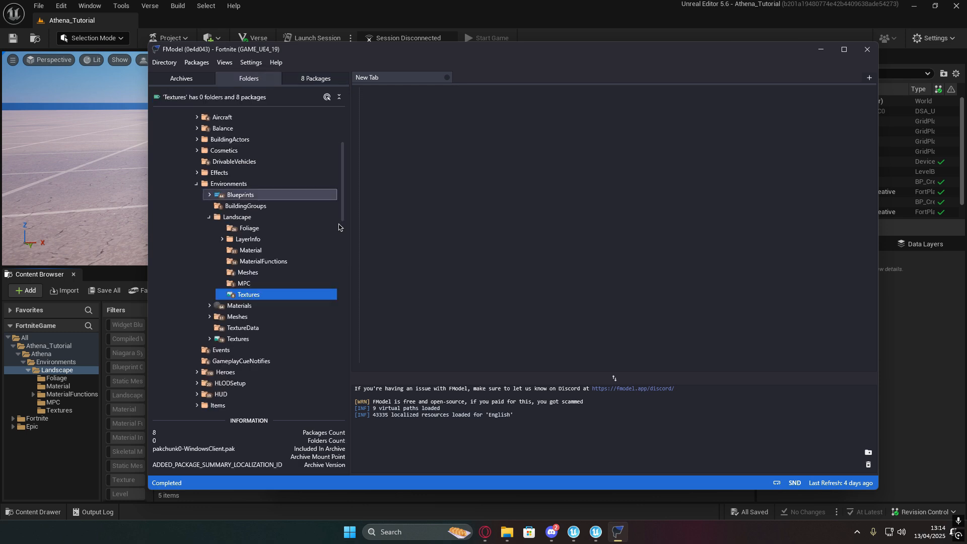
right_click(275, 295)
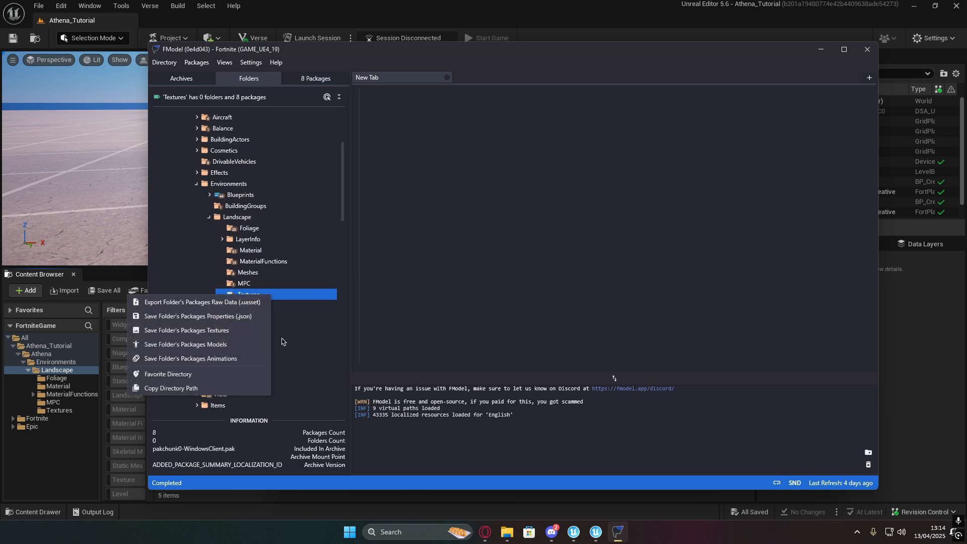
click(177, 331)
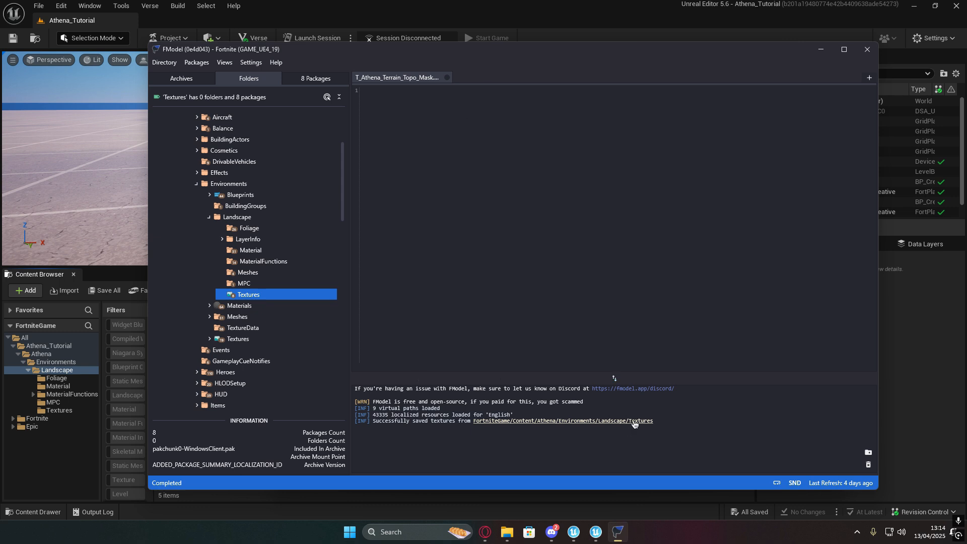
Step: Open the exports location in File Explorer and browse to FortniteGame/Content/Athena/Environments/Landscape/Textures
click(634, 425)
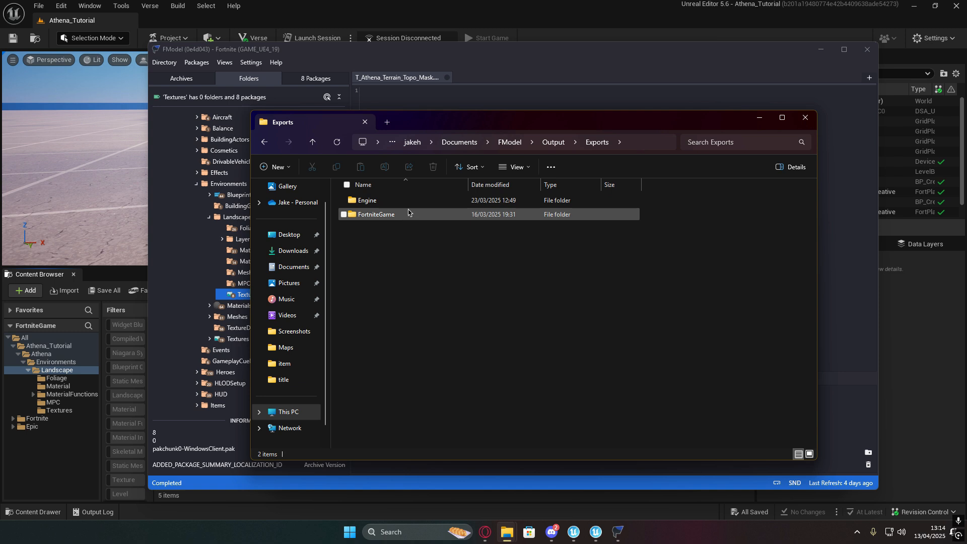
double_click(411, 214)
double_click(401, 201)
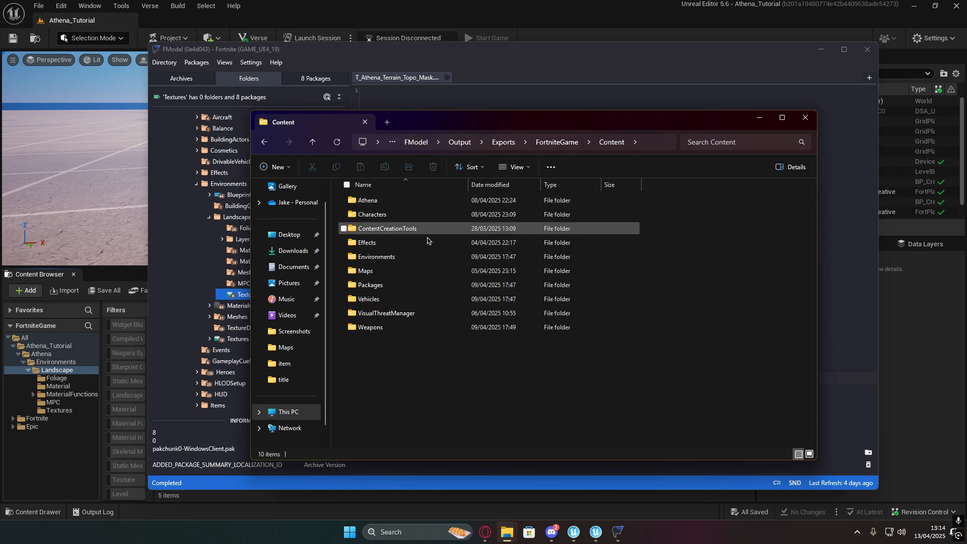
double_click(395, 204)
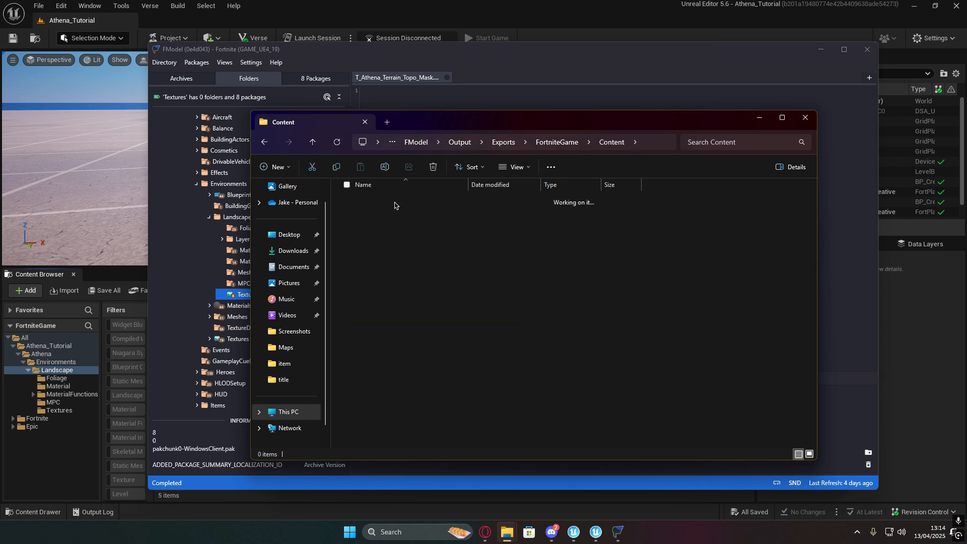
double_click(399, 244)
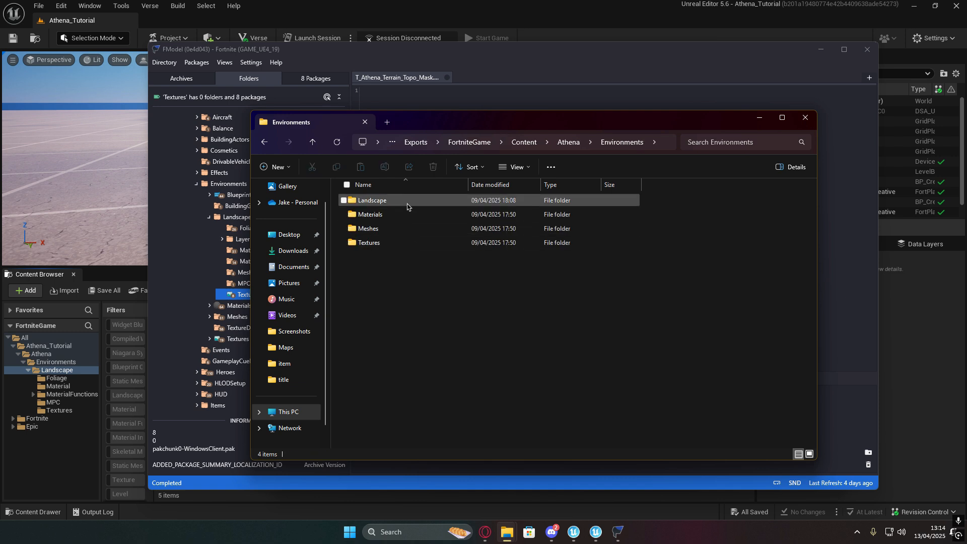
double_click(407, 205)
double_click(358, 243)
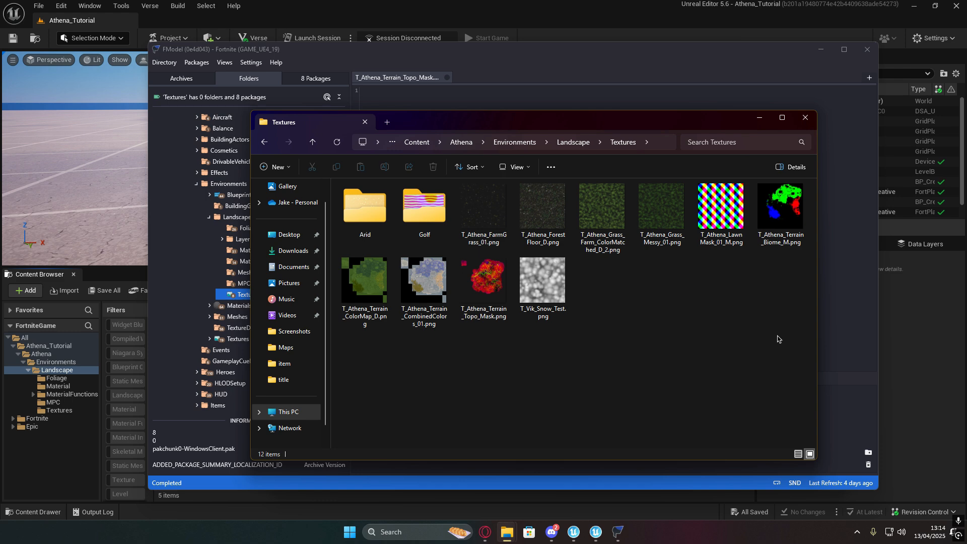
Step: Delete all existing files and folders from the exported Landscape Textures folder and close its window
drag(778, 347, 352, 207)
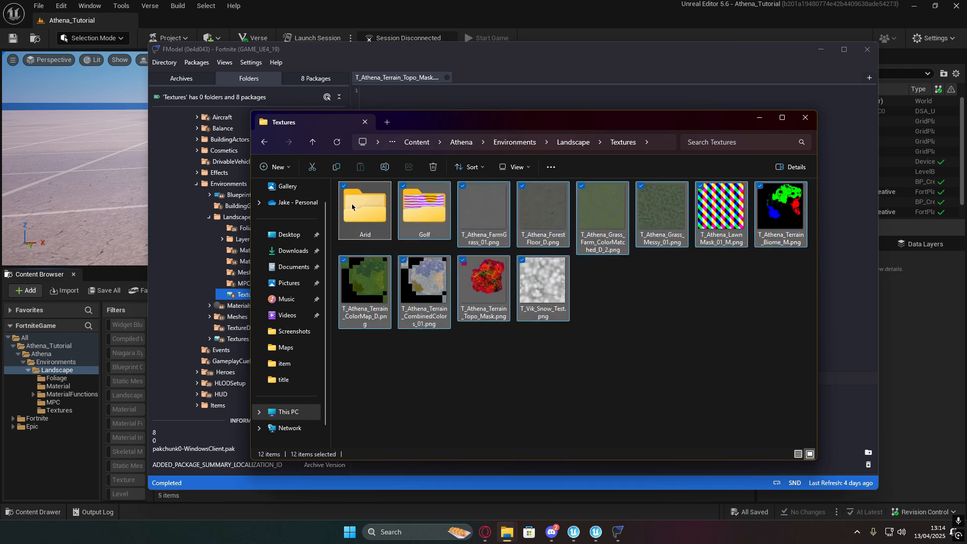
right_click(352, 207)
click(460, 218)
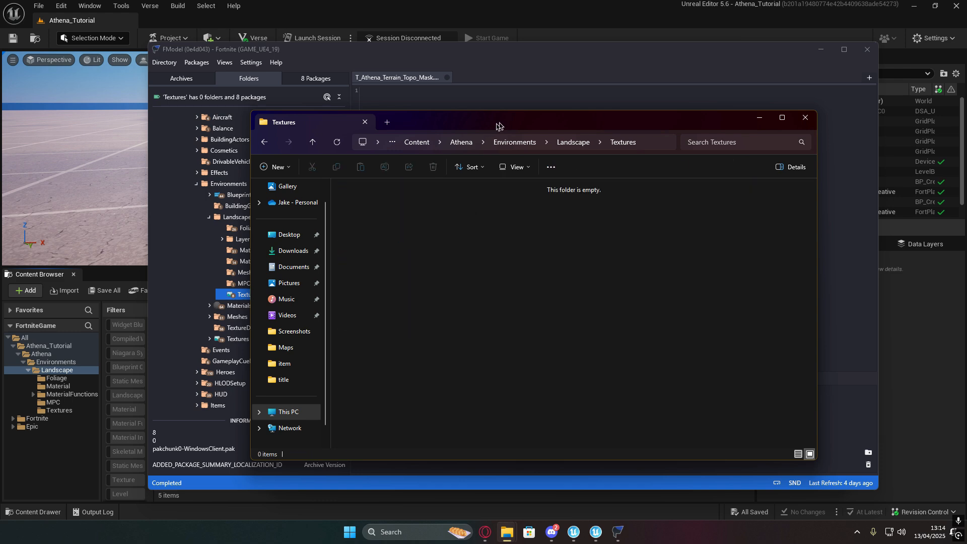
drag(499, 126, 462, 130)
click(789, 121)
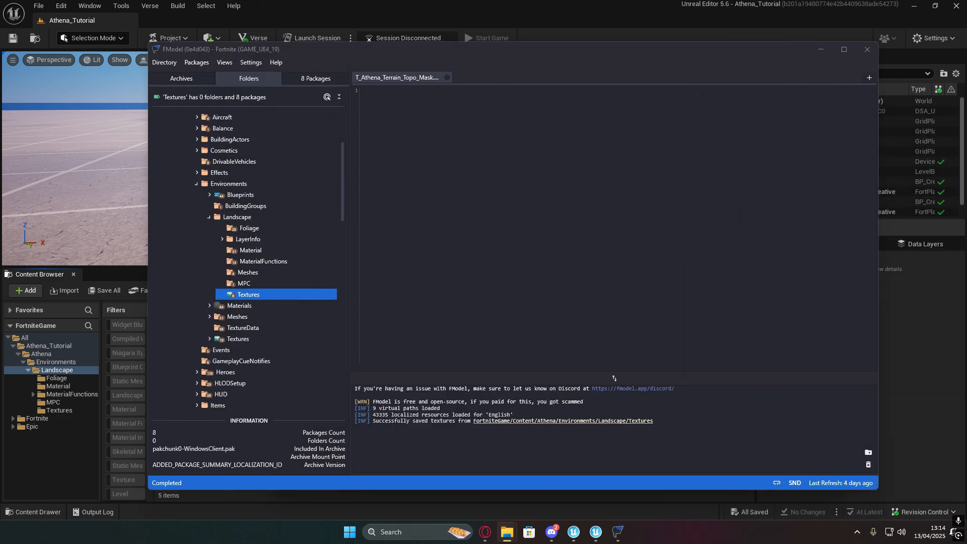
Step: Save the textures of FModel's Landscape Textures folder again and open their export folder
right_click(247, 299)
click(149, 332)
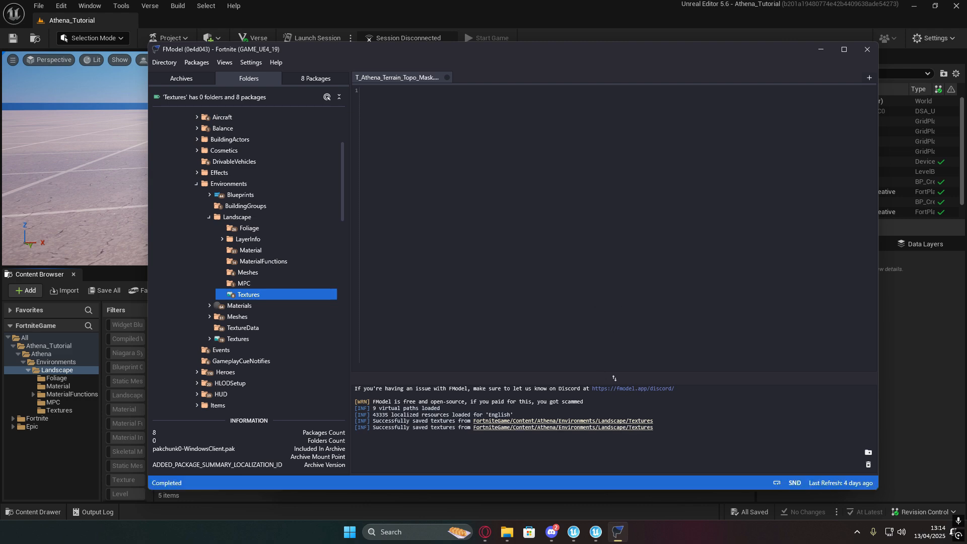
click(563, 428)
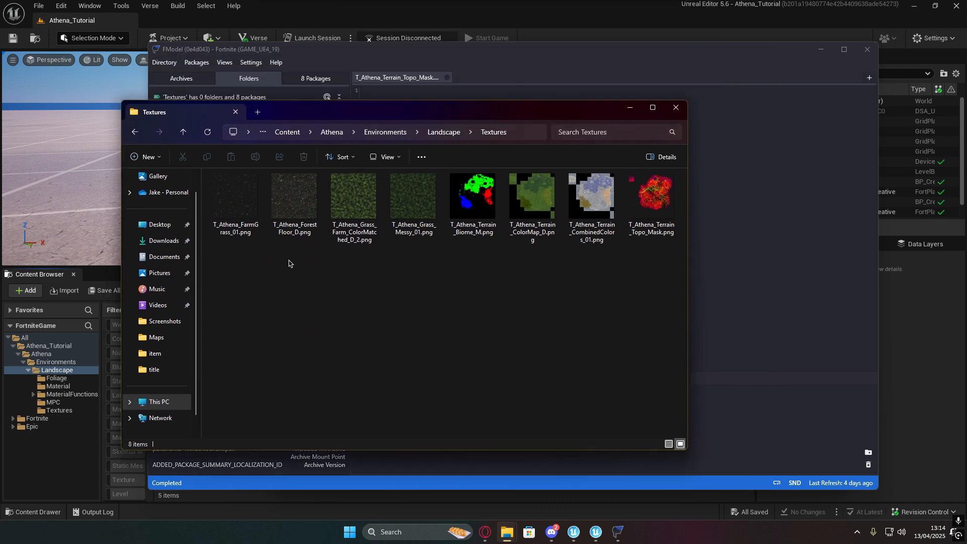
drag(340, 255, 660, 297)
Step: Switch to Unreal Editor and import all exported texture PNGs into the Landscape folder's Textures subfolder
click(739, 50)
click(821, 50)
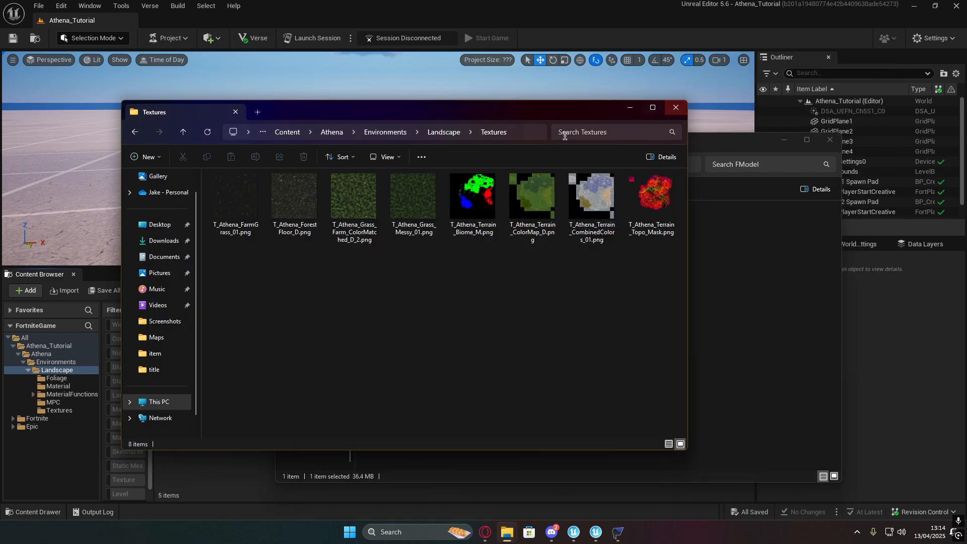
drag(482, 115, 605, 150)
drag(538, 156, 966, 132)
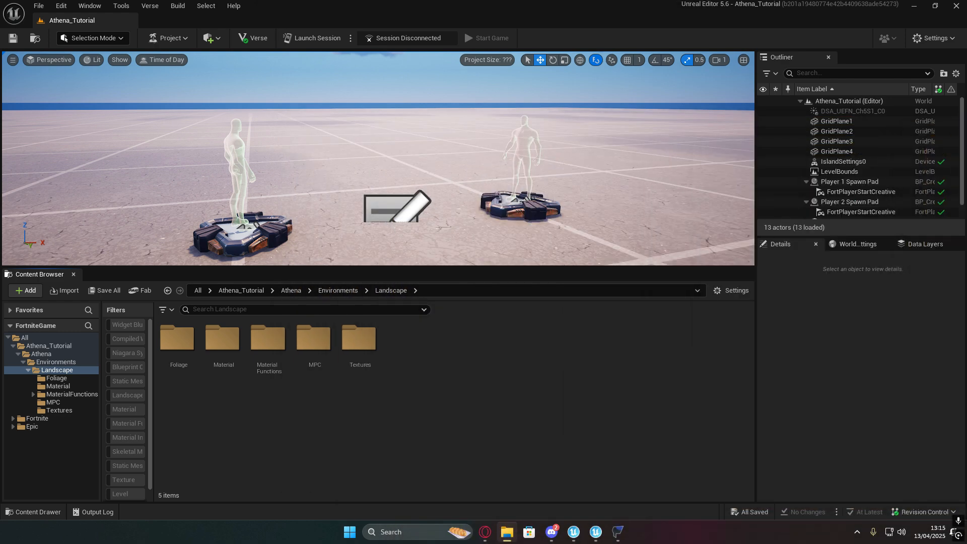
double_click(355, 349)
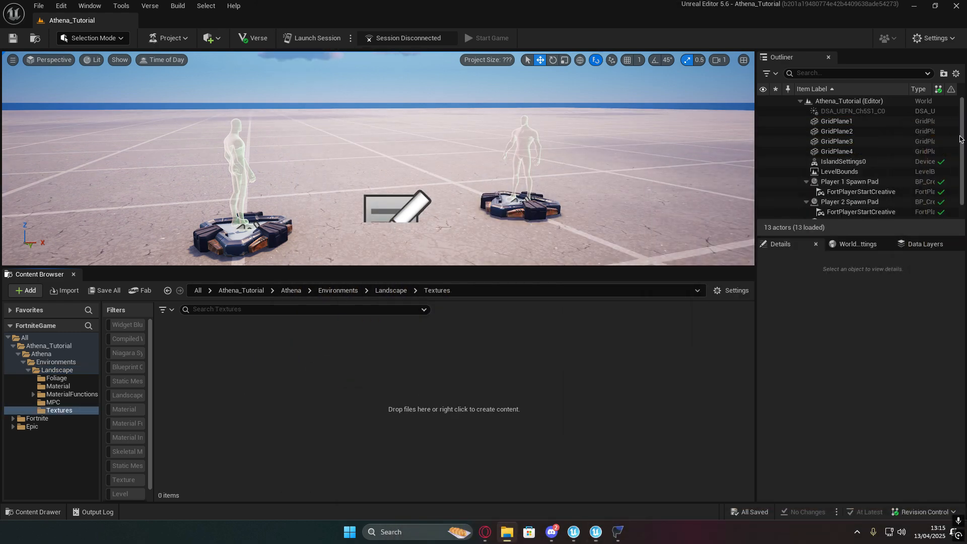
drag(966, 132, 545, 103)
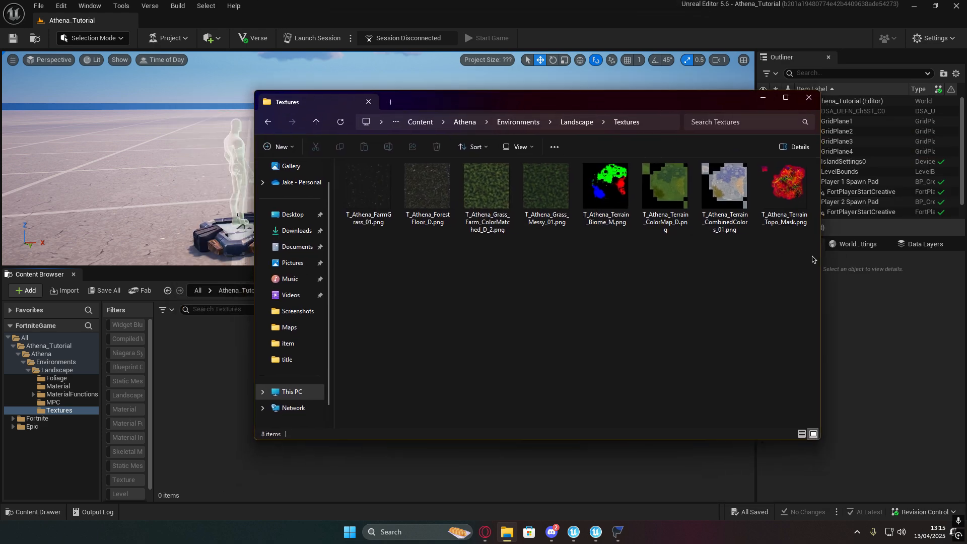
drag(791, 279, 235, 401)
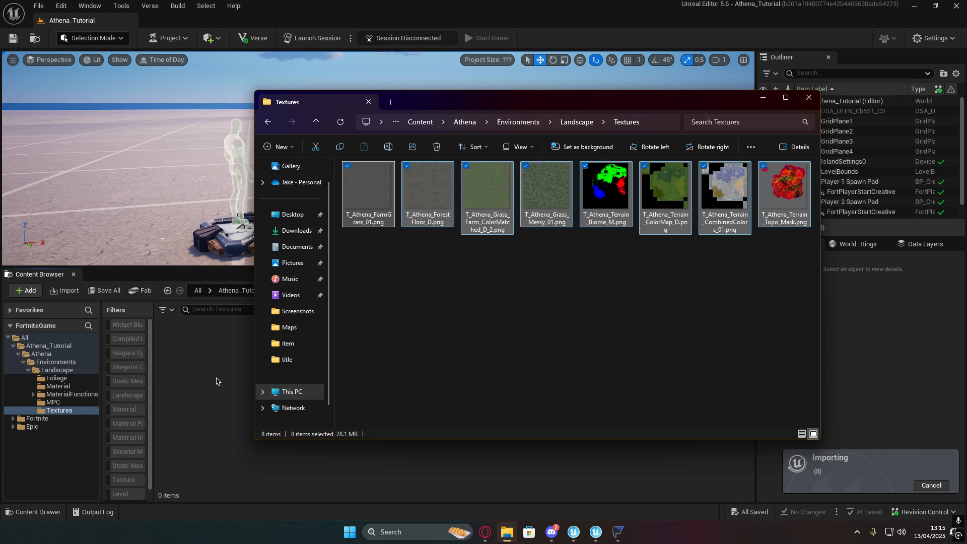
Step: Move the file window out of the way and save all the imported Athena textures in the project
drag(620, 97, 966, 151)
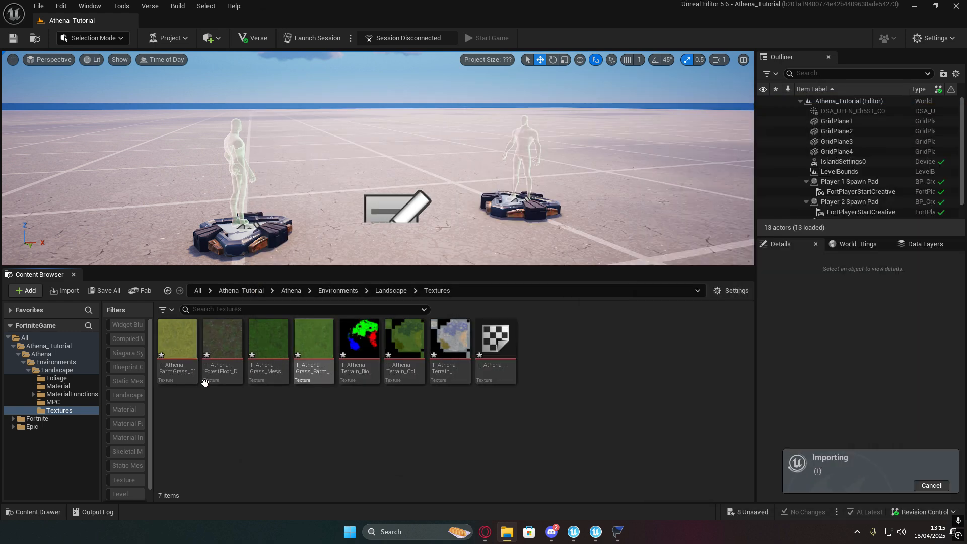
click(563, 404)
click(748, 512)
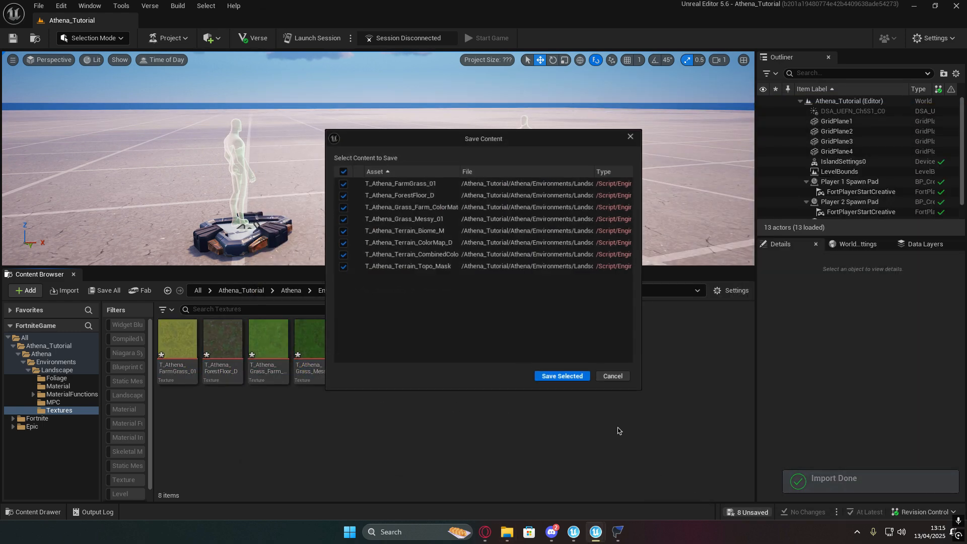
click(564, 377)
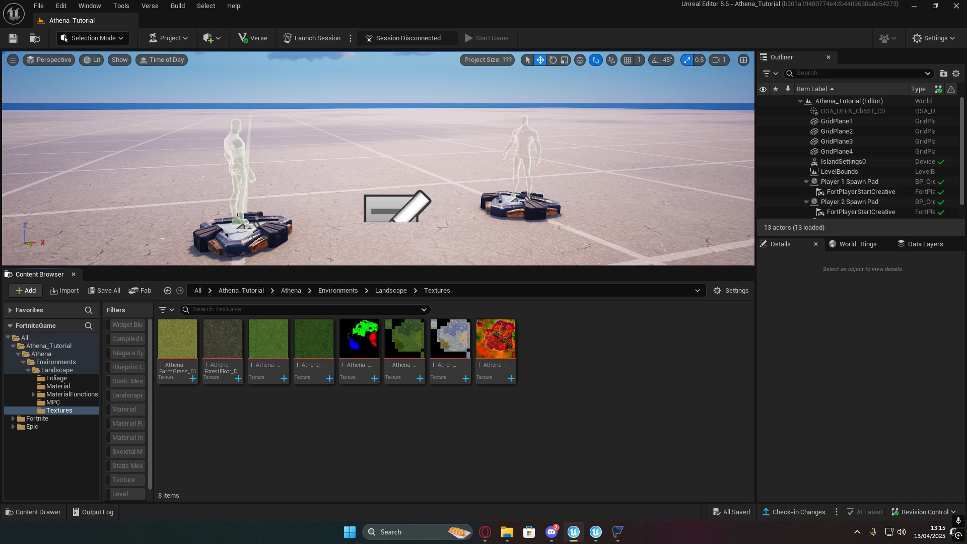
Step: Create a material function named MF_Landscape_GrassDistanceBlend in the Landscape folder's MaterialFunctions subfolder
click(391, 291)
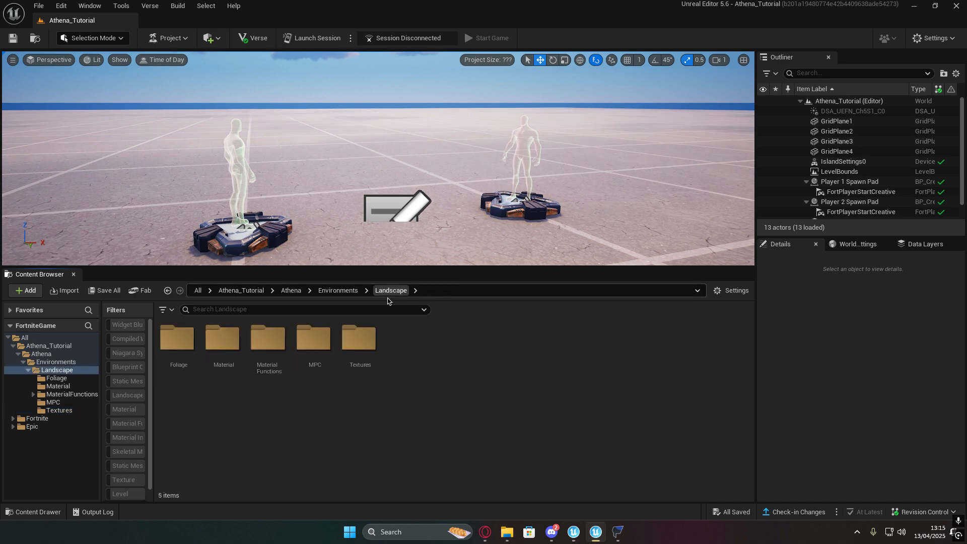
click(271, 349)
double_click(270, 349)
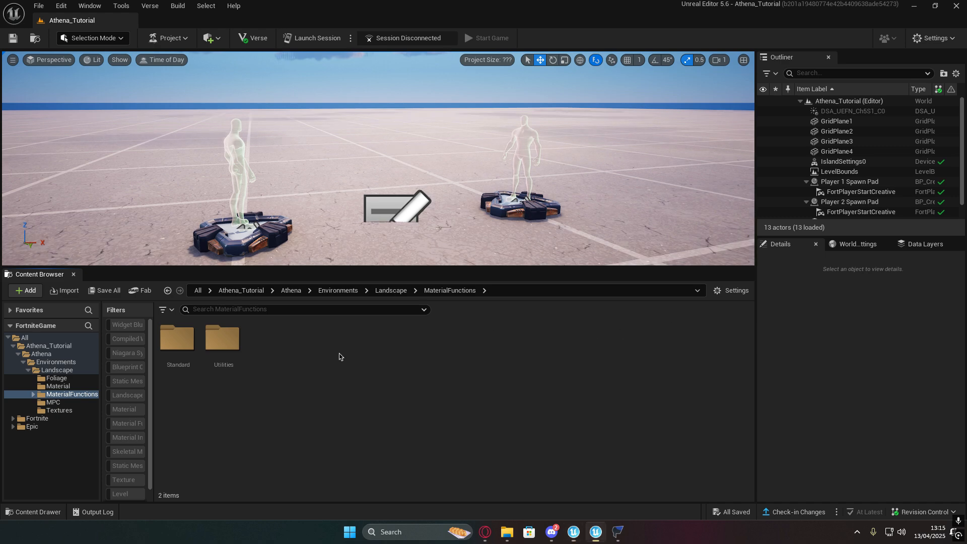
right_click(508, 352)
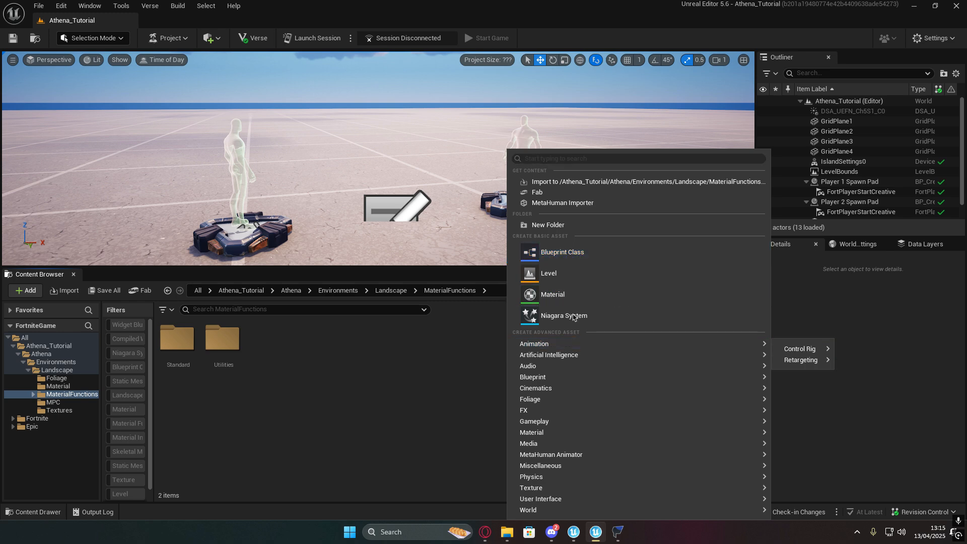
mouse_move(611, 432)
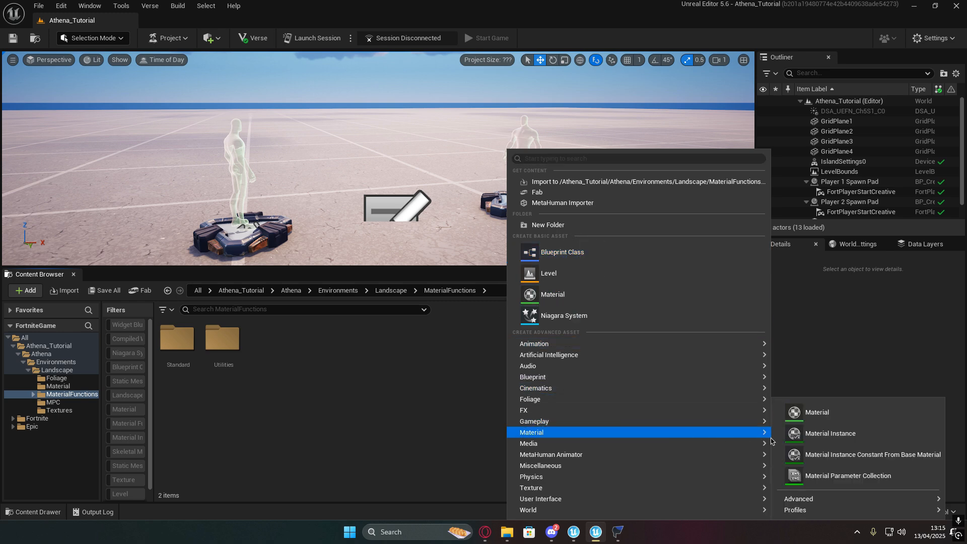
mouse_move(800, 498)
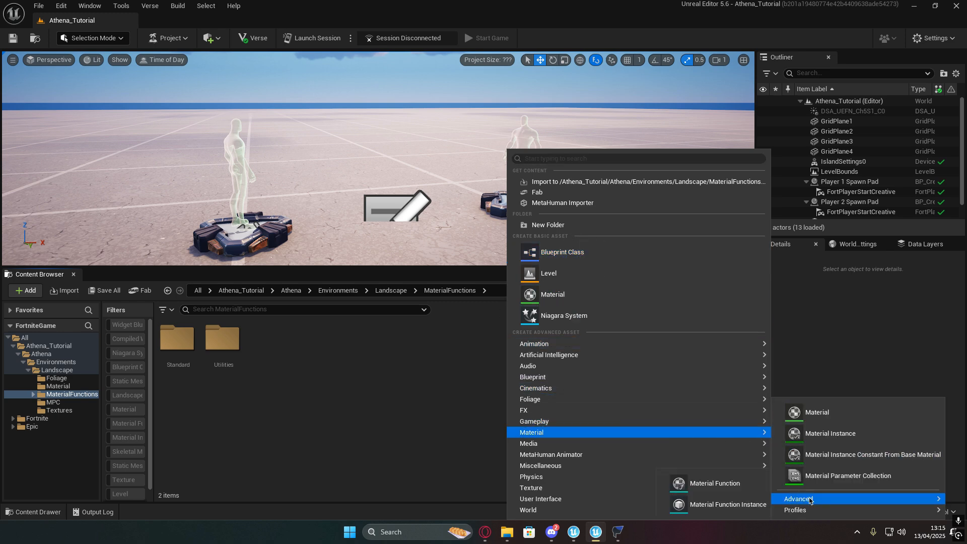
click(714, 485)
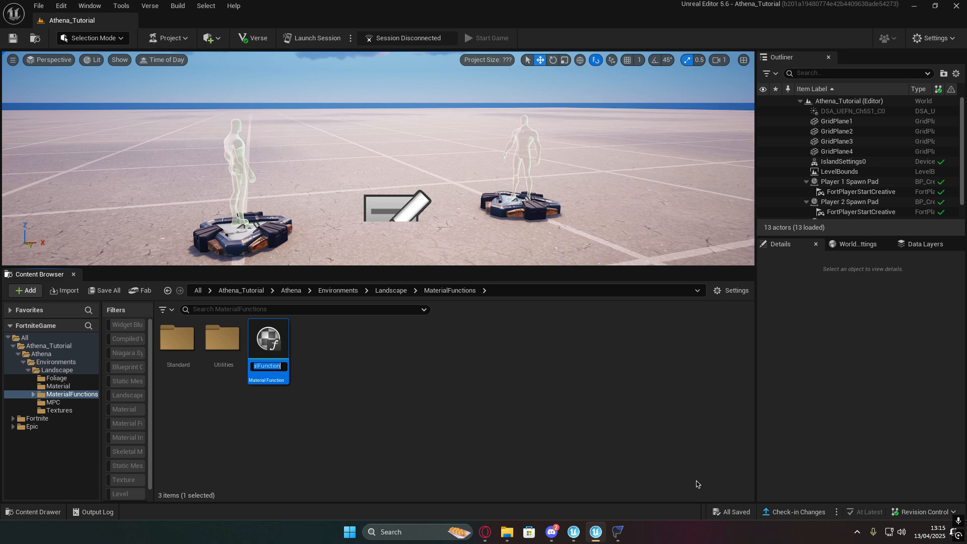
text(MF_)
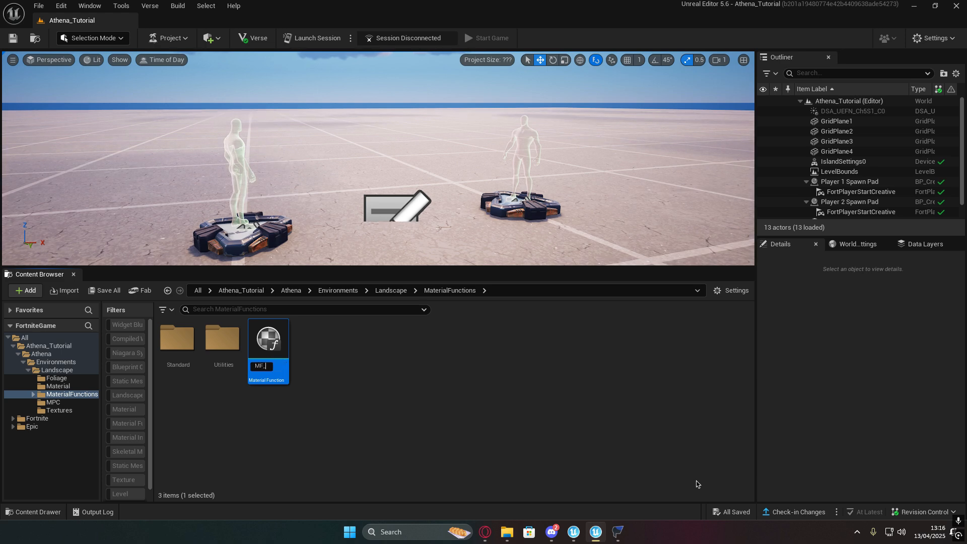
text(Land)
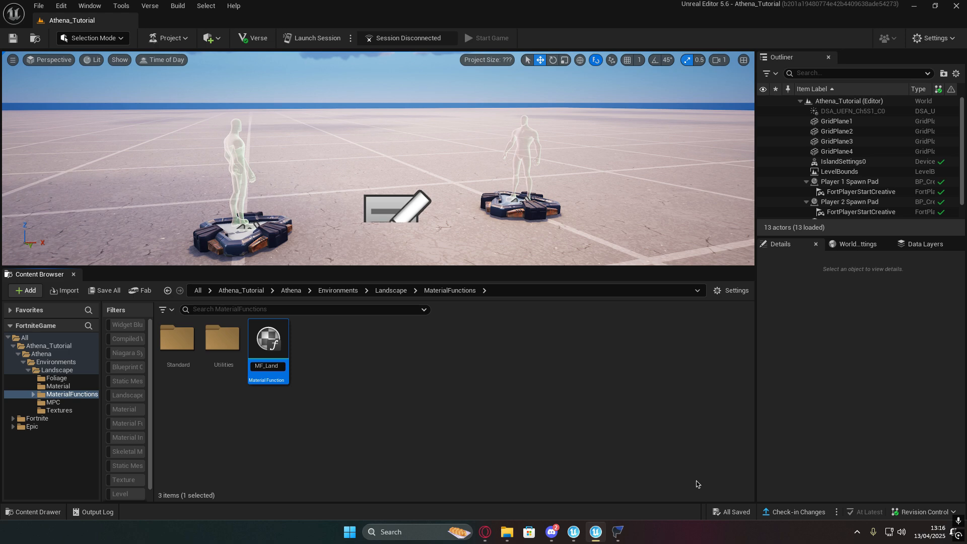
text(scape)
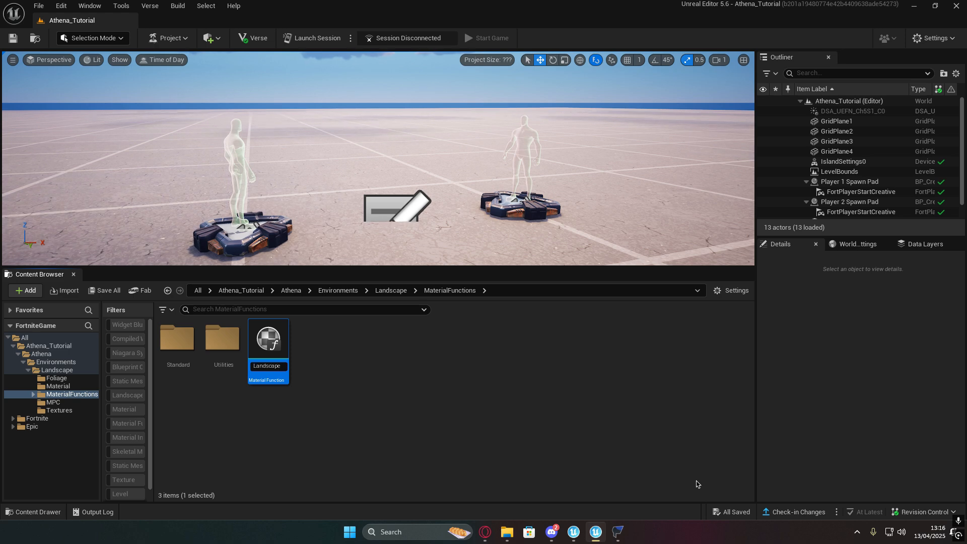
text(_Grass)
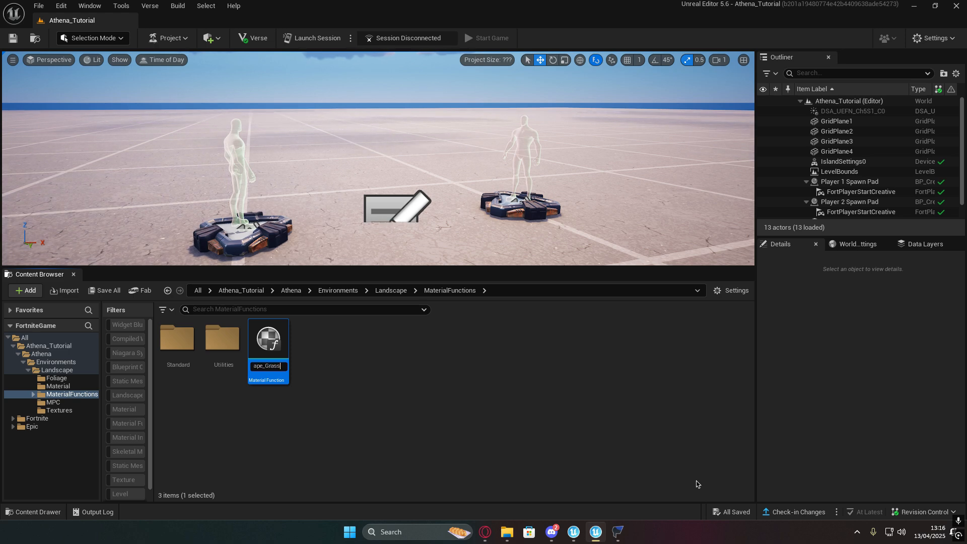
text(Diss)
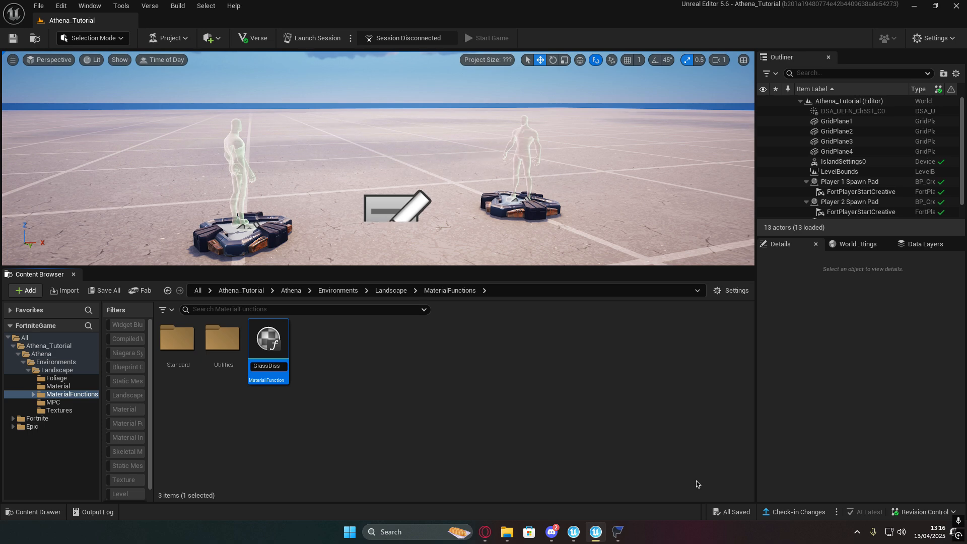
key(BackSpace)
text(tanceBlend)
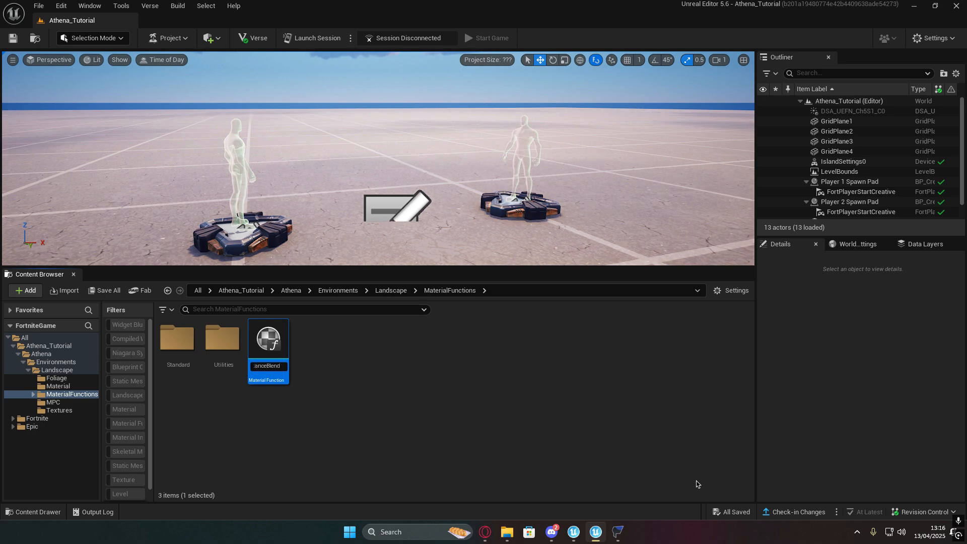
key(Return)
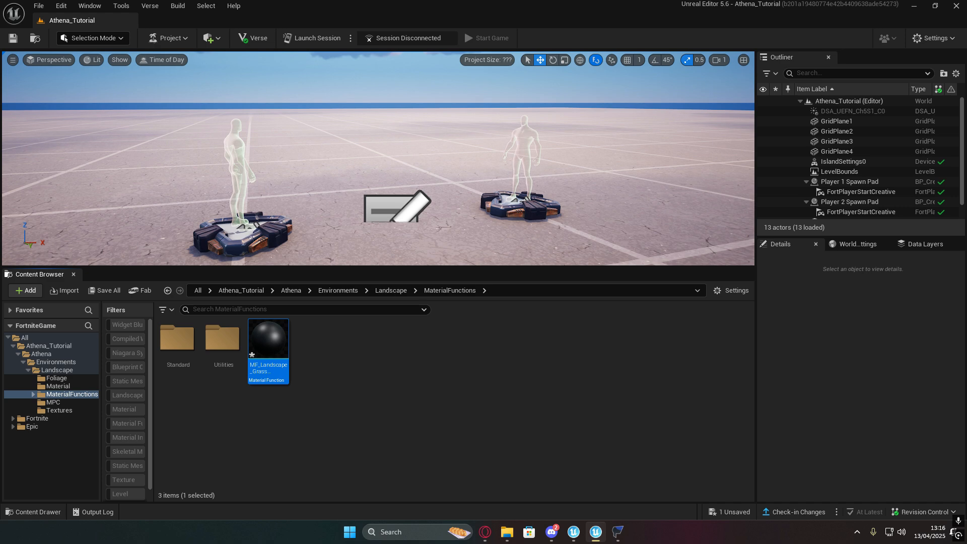
Step: Open the MF_Landscape_GrassDistanceBlend function and set its output node's name to Grass GRB
double_click(269, 348)
right_drag(571, 275, 643, 282)
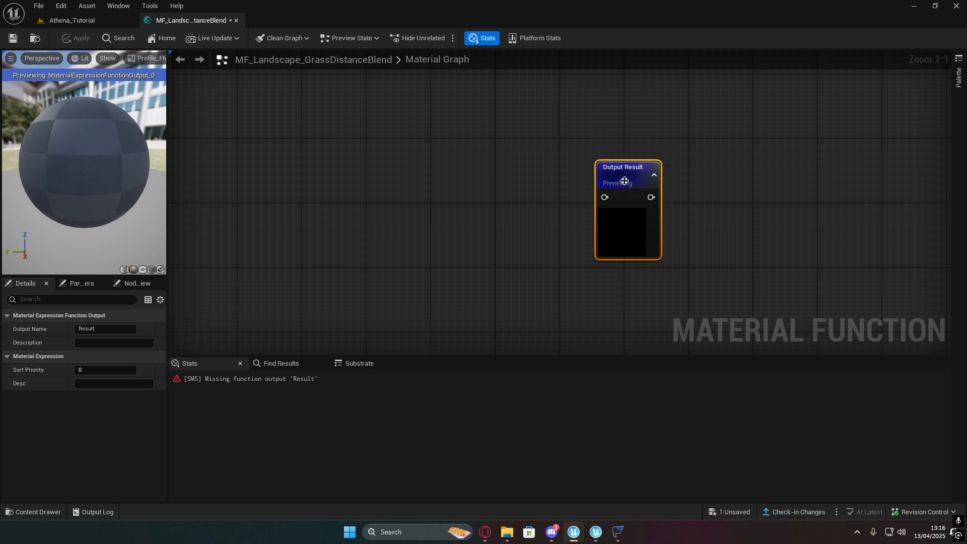
click(626, 179)
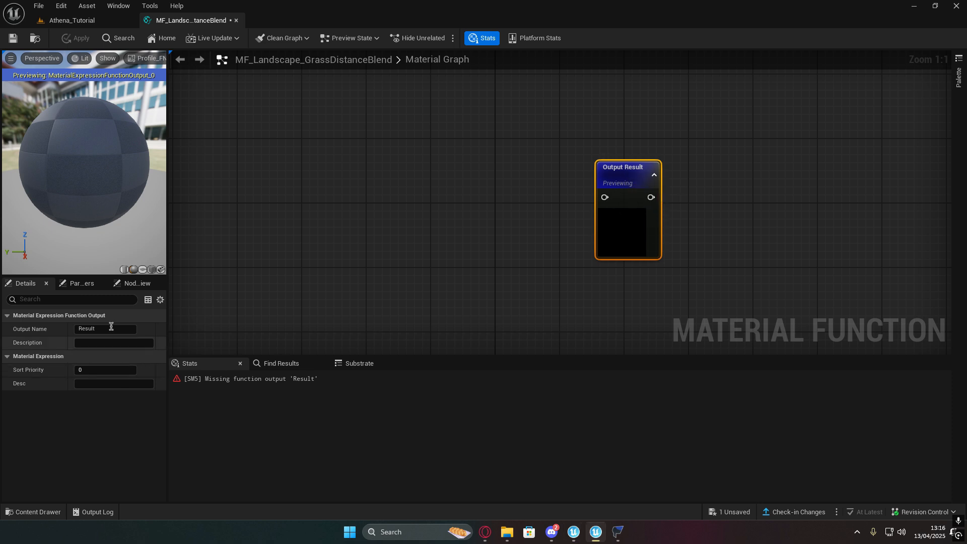
click(88, 329)
text(Grass GRB)
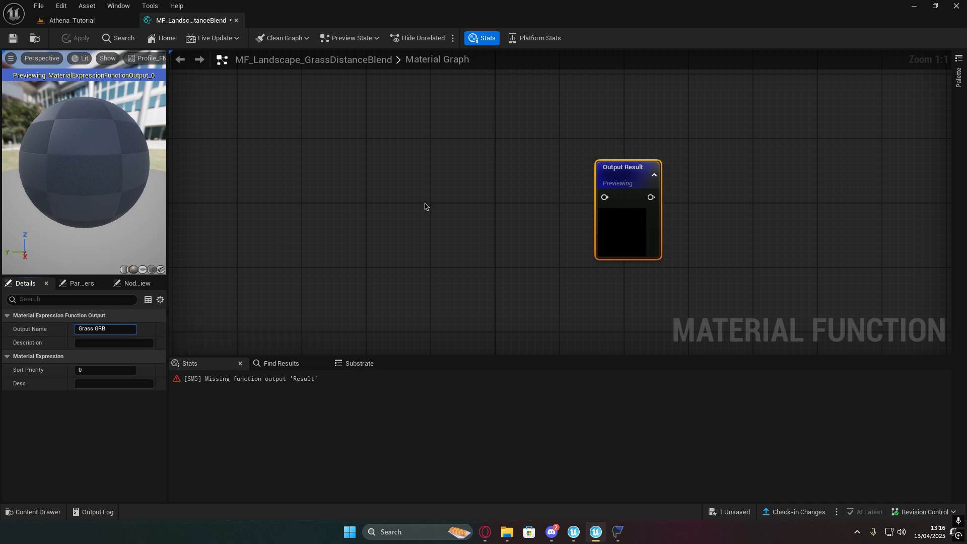
right_drag(423, 201, 377, 196)
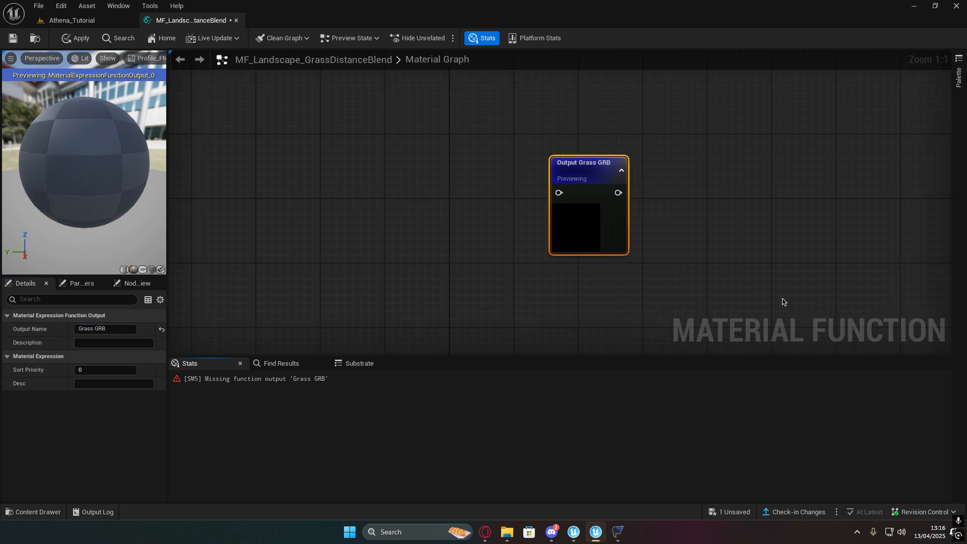
Step: Correct the function output's name to Grass RGB
click(104, 329)
key(Right)
key(Left)
key(Left)
key(BackSpace)
text(G)
key(Return)
key(alt+Tab)
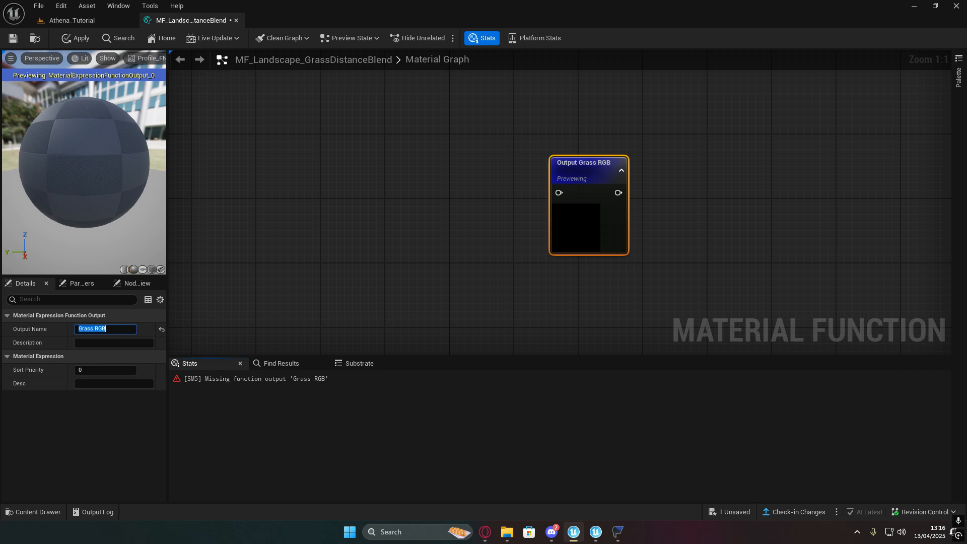
Step: Create a second material function named MF_TerrainDistanceFade in the Landscape folder's MaterialFunctions subfolder
click(72, 20)
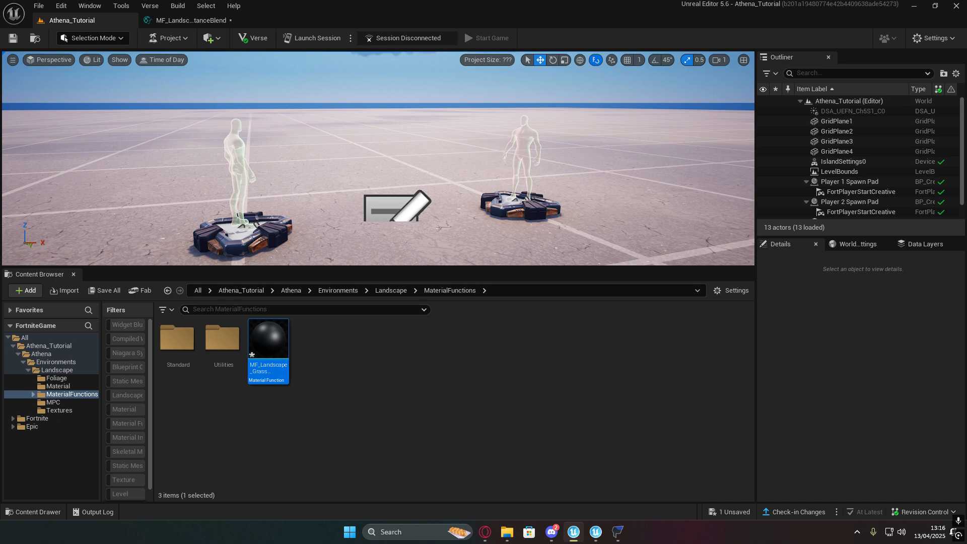
right_click(443, 339)
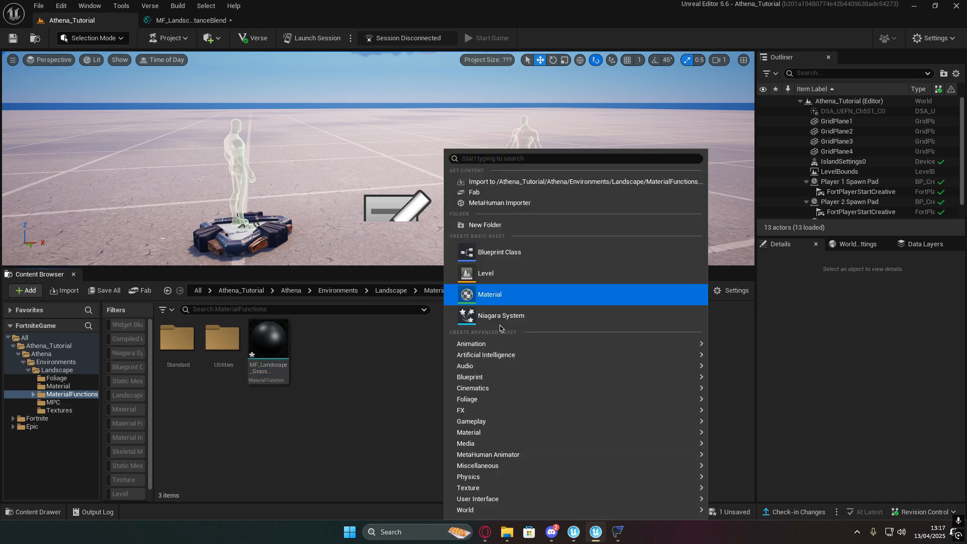
mouse_move(681, 419)
mouse_move(670, 433)
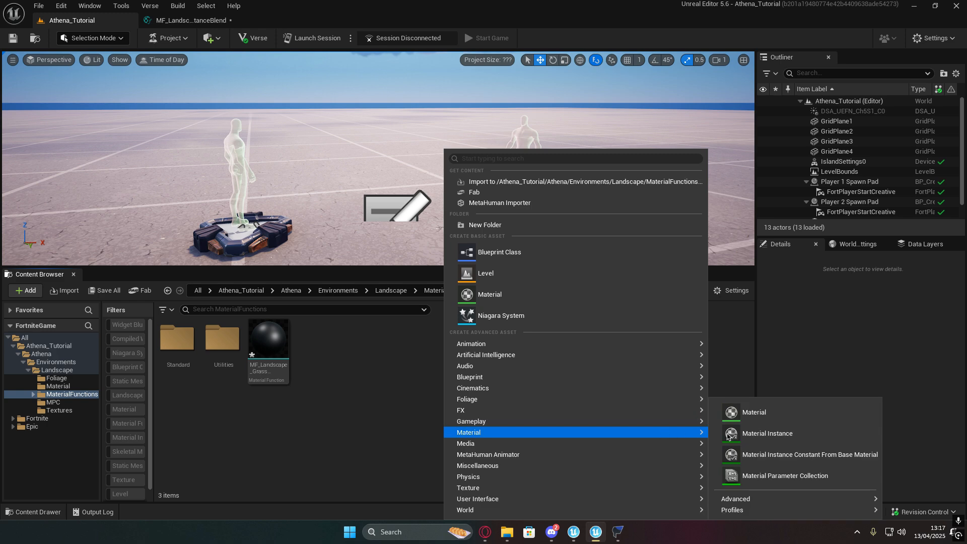
mouse_move(773, 502)
click(655, 479)
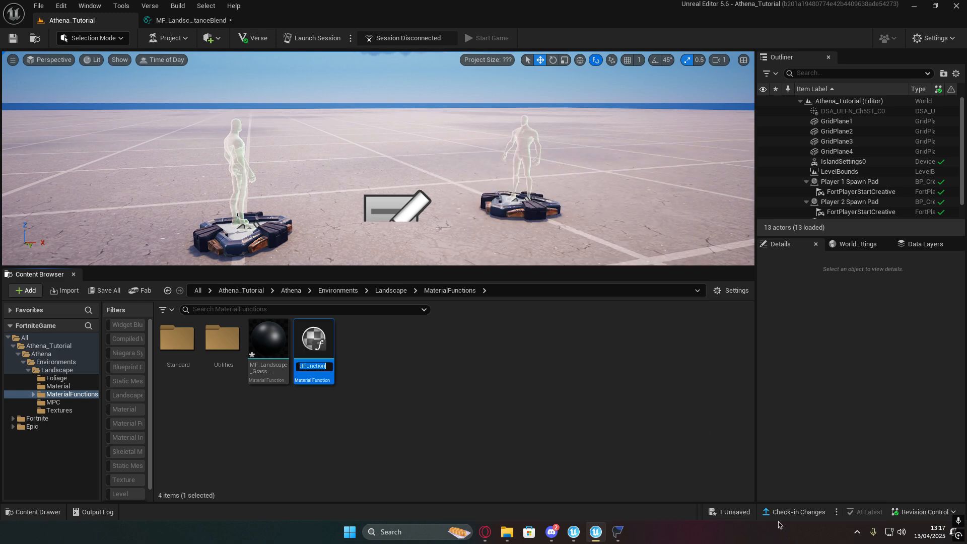
text(MF)
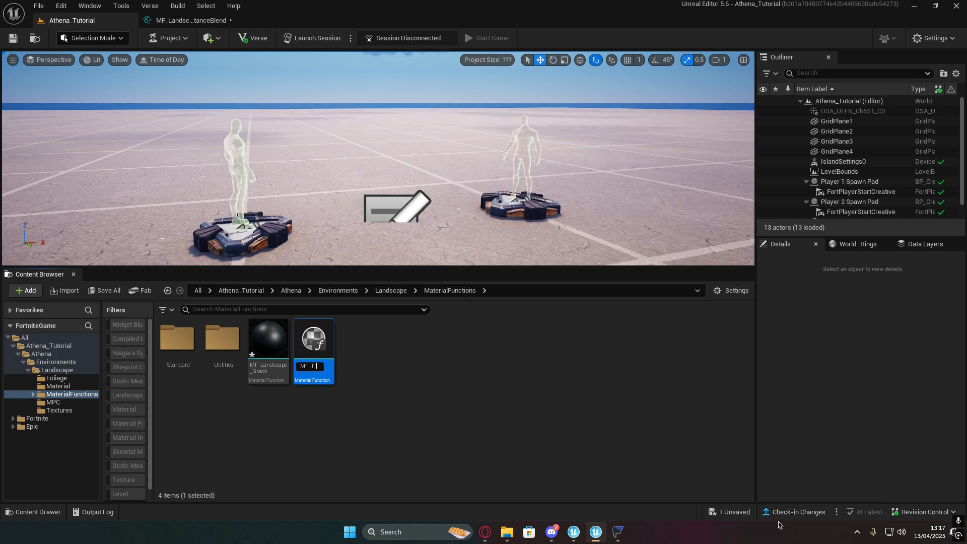
text(_Terra)
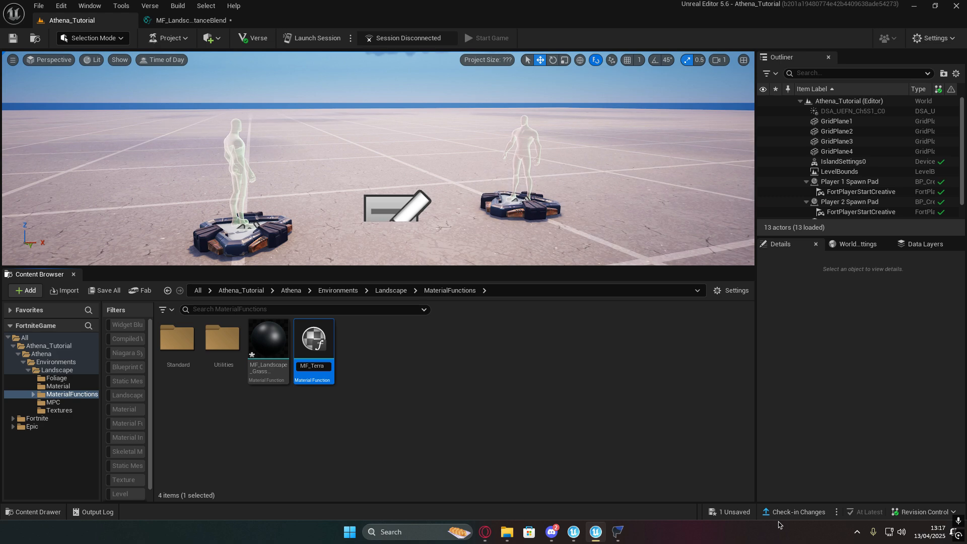
text(in)
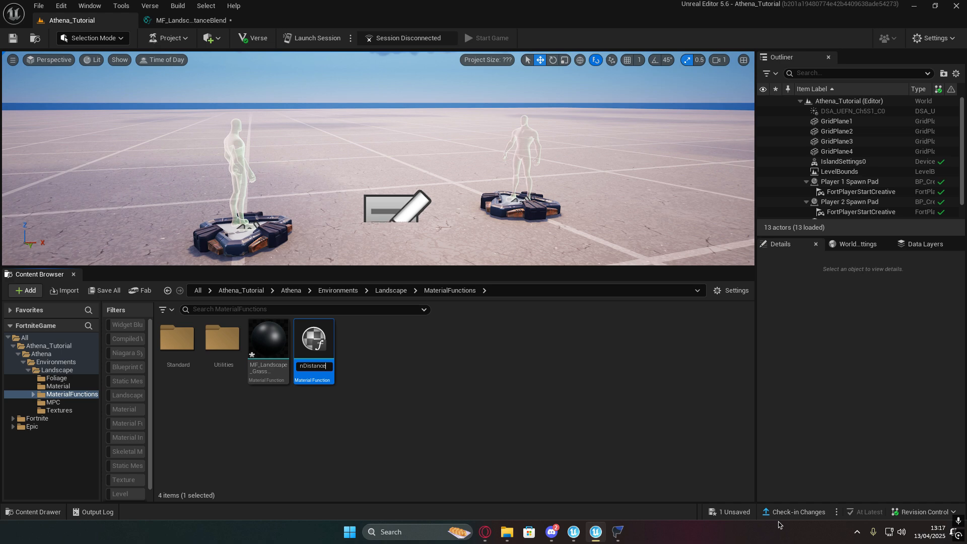
text(DistanceFade)
key(Return)
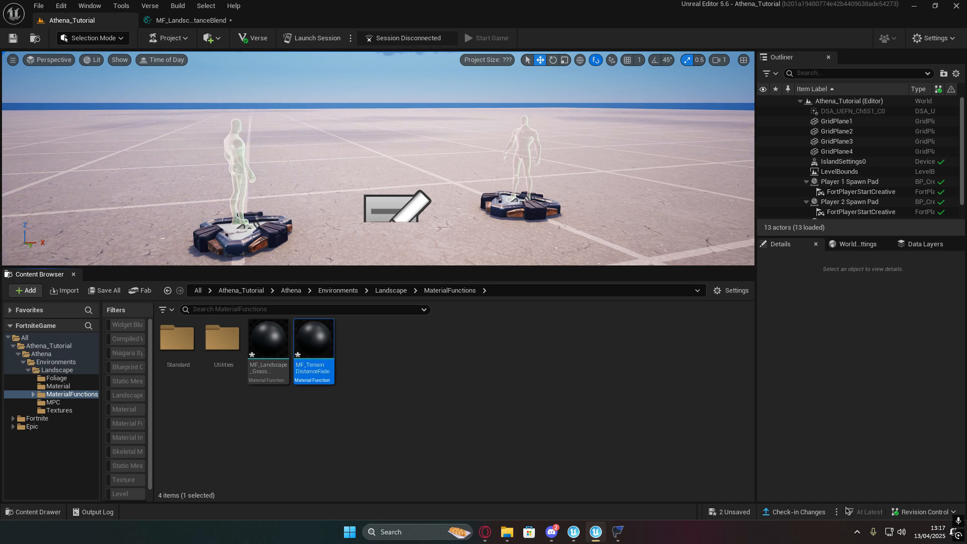
Step: Open the MF_TerrainDistanceFade function and add an Absolute World Position node to its graph, well before the output node
double_click(315, 346)
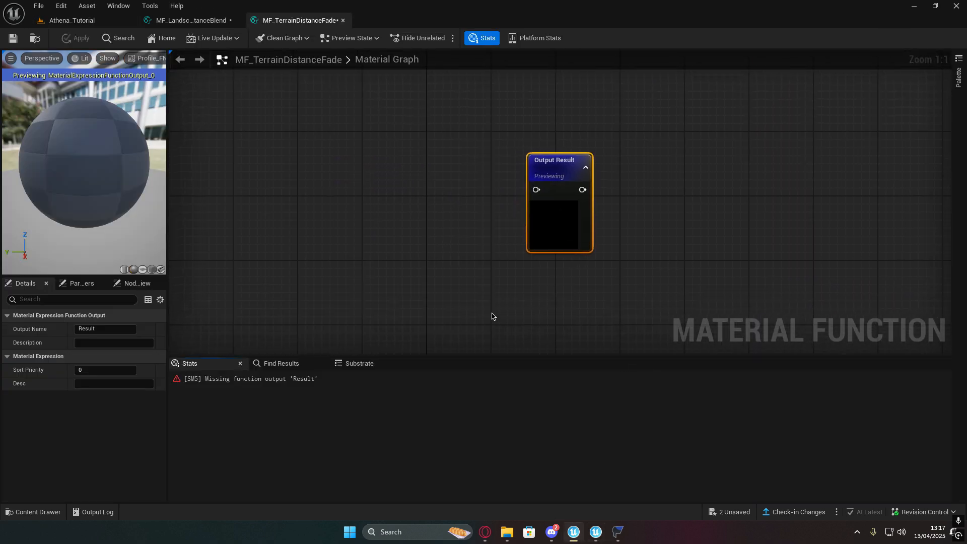
right_drag(448, 264, 657, 250)
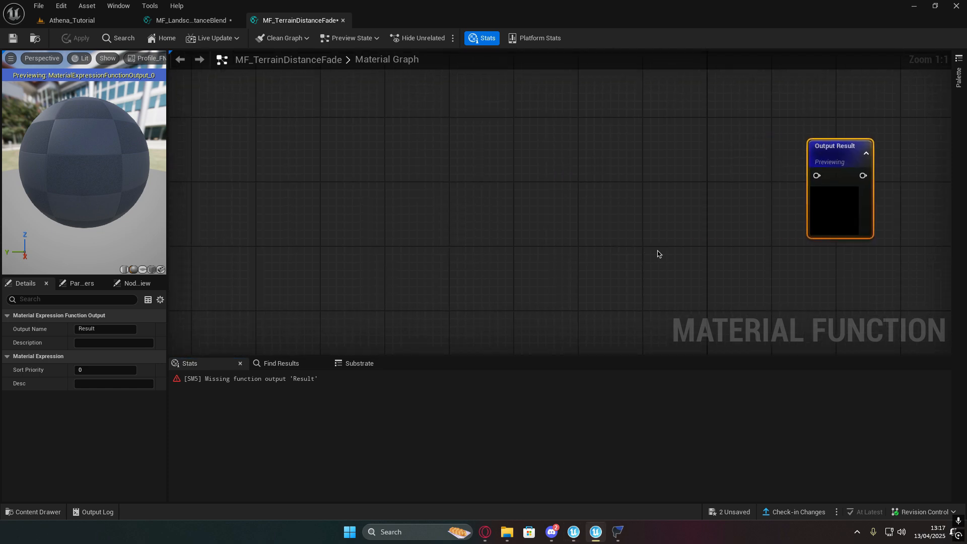
right_drag(400, 245, 449, 184)
right_click(448, 184)
text(absol)
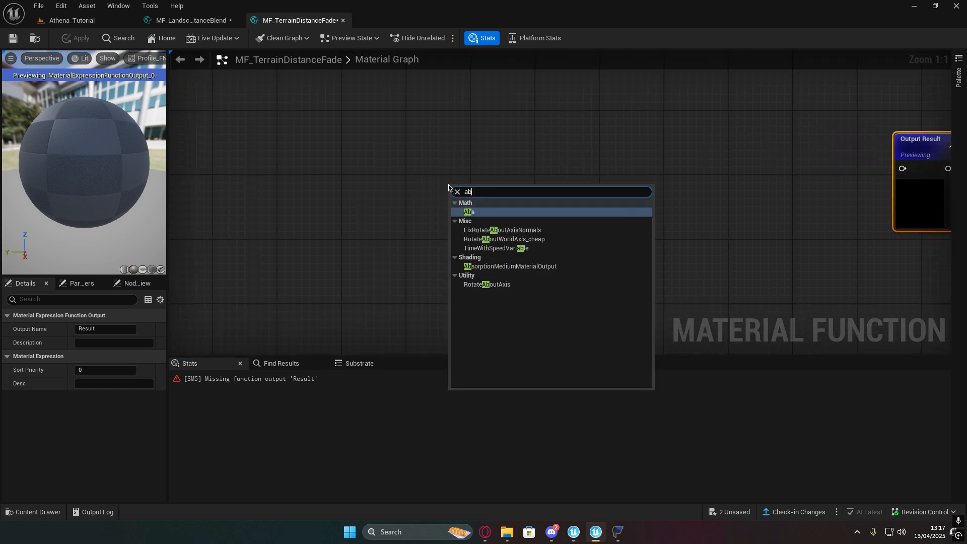
key(BackSpace)
key(BackSpace)
key(BackSpace)
key(BackSpace)
key(BackSpace)
text(worl)
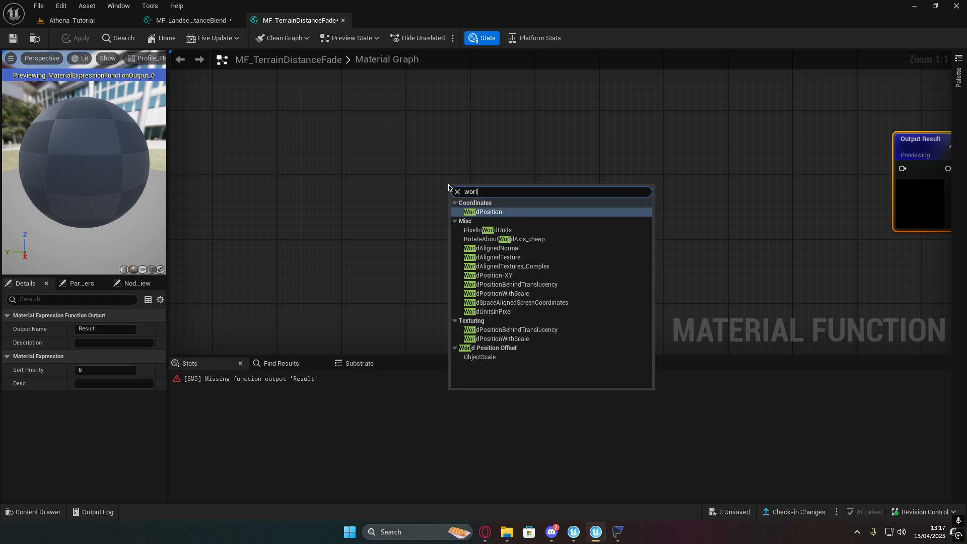
key(Return)
drag(479, 196, 439, 193)
Step: Add a Distance node beside Absolute World Position and feed the XYZ output into its A input
right_drag(590, 215, 519, 213)
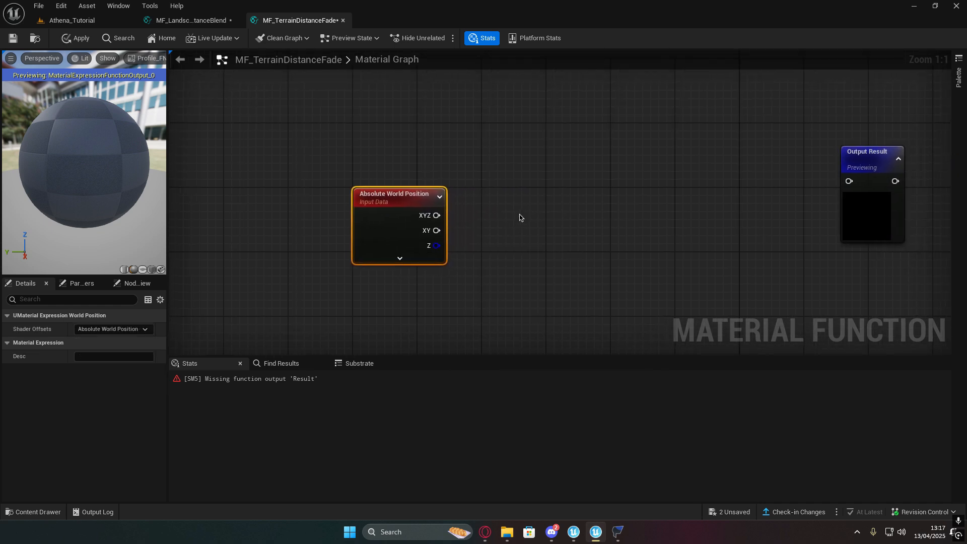
right_click(519, 213)
text(dis)
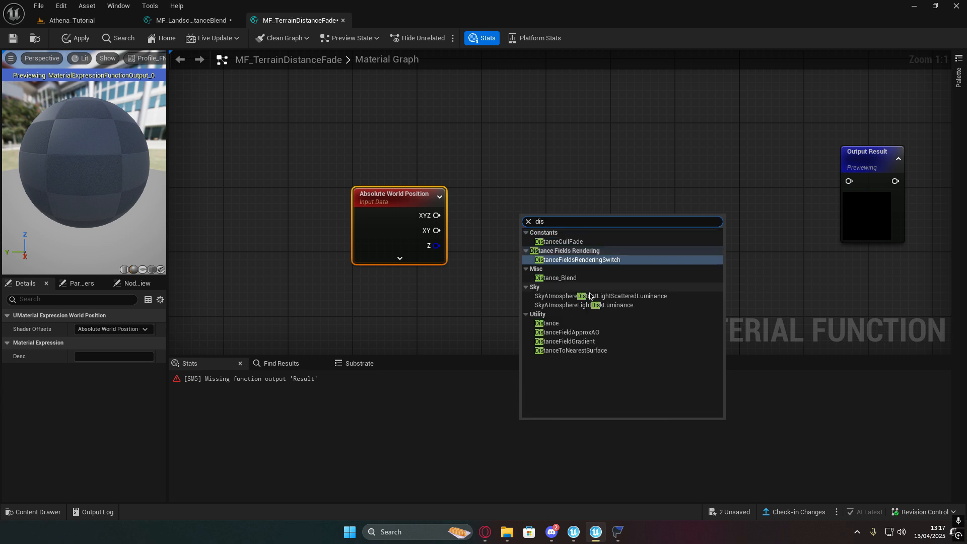
click(568, 323)
drag(542, 219, 496, 202)
Step: Add a Camera Position node below Absolute World Position and connect it to the Distance node's B input
right_drag(452, 291, 511, 265)
right_click(466, 277)
text(ca)
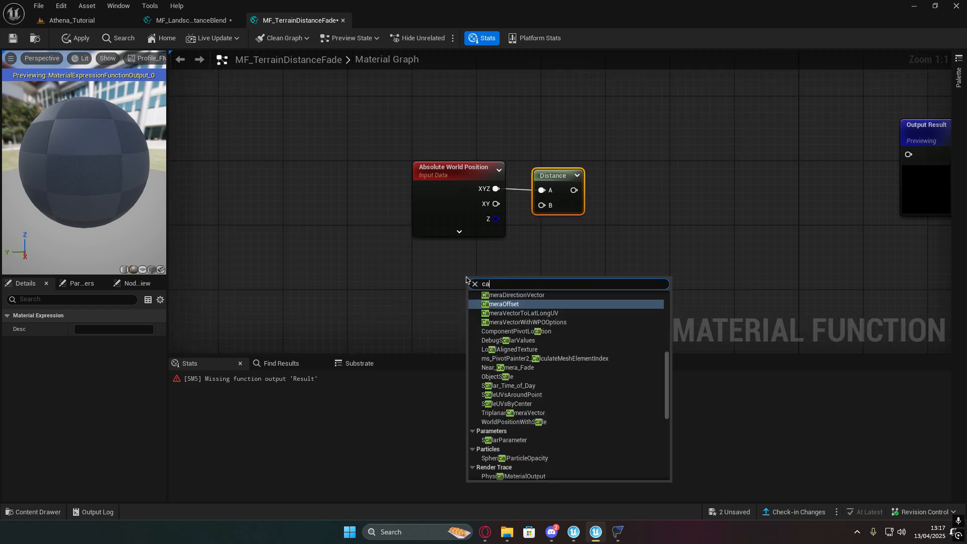
text(mer)
click(508, 303)
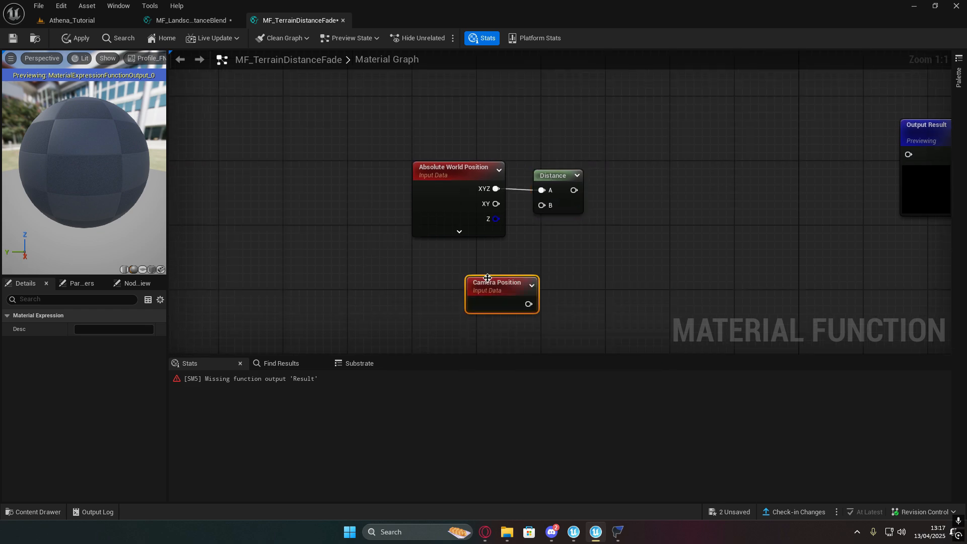
drag(469, 263, 475, 250)
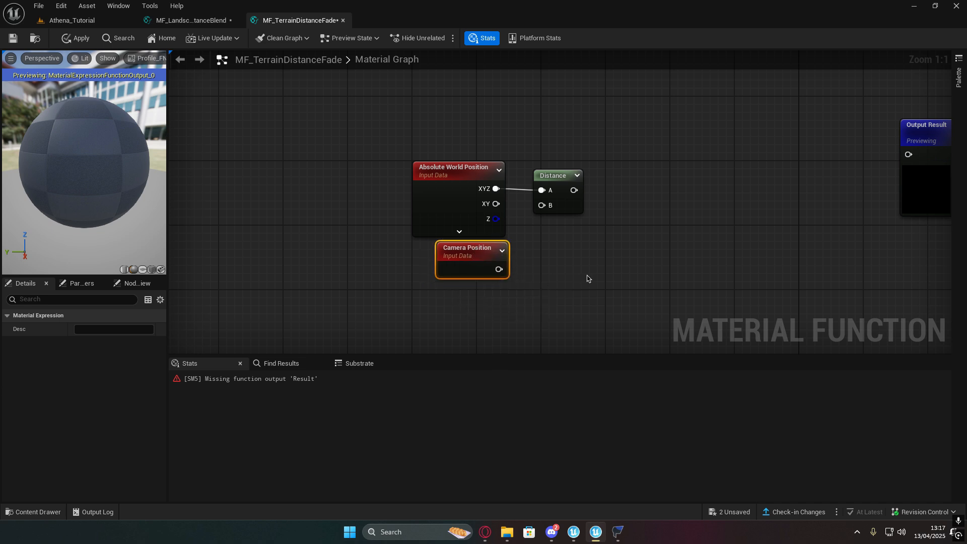
right_drag(588, 275, 535, 308)
drag(447, 302, 489, 237)
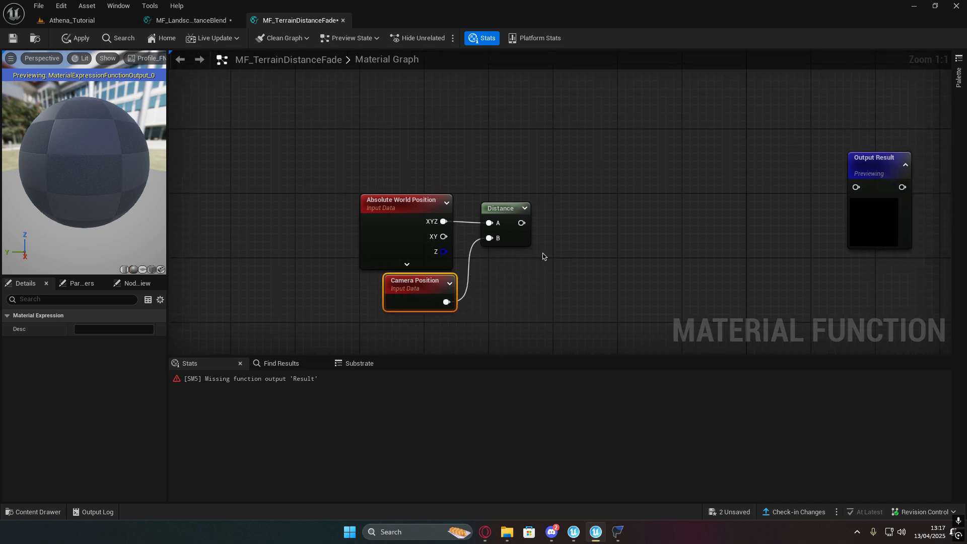
right_drag(543, 253, 502, 236)
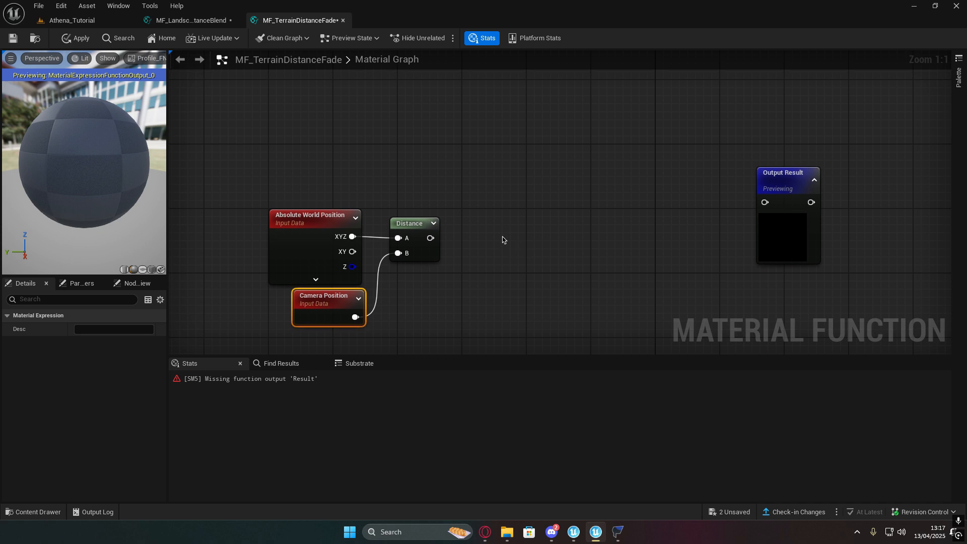
click(484, 222)
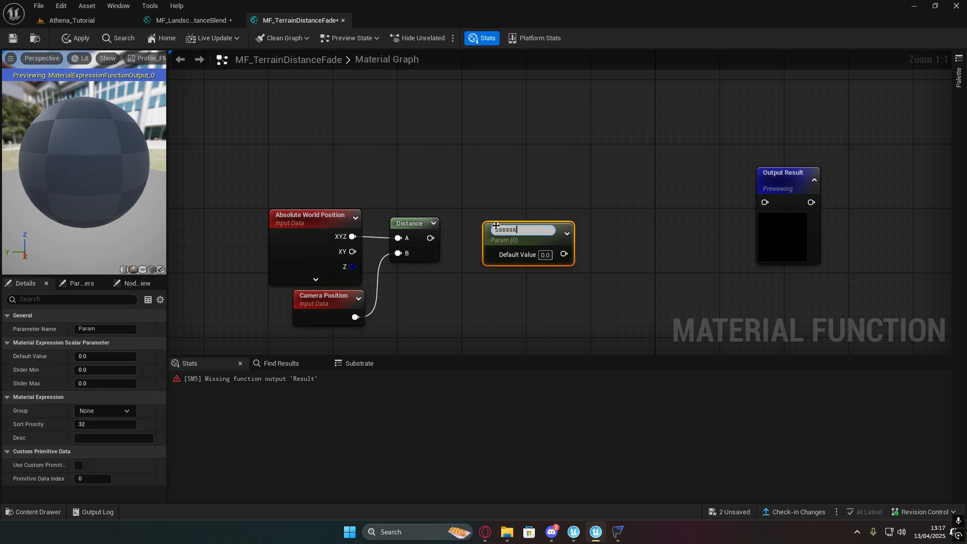
right_click(534, 232)
click(566, 339)
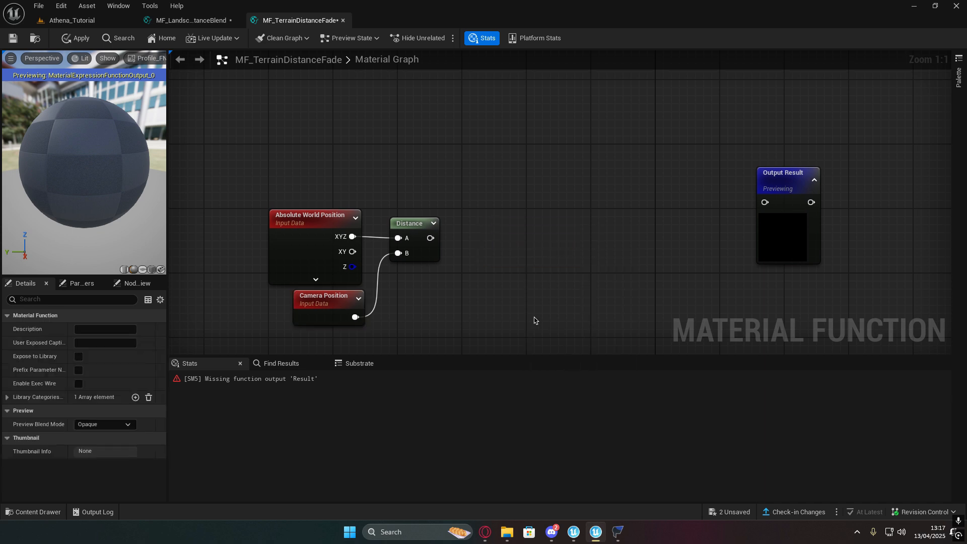
Step: Add a Subtract node after the Distance node and connect the Distance output to its A input
right_drag(534, 316, 547, 318)
right_click(513, 245)
text(sub)
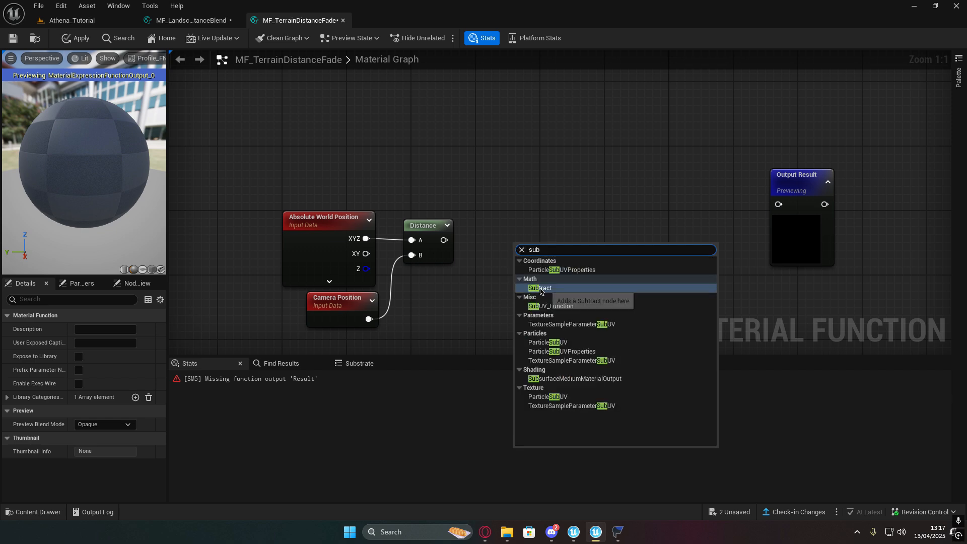
click(544, 298)
drag(542, 254, 529, 233)
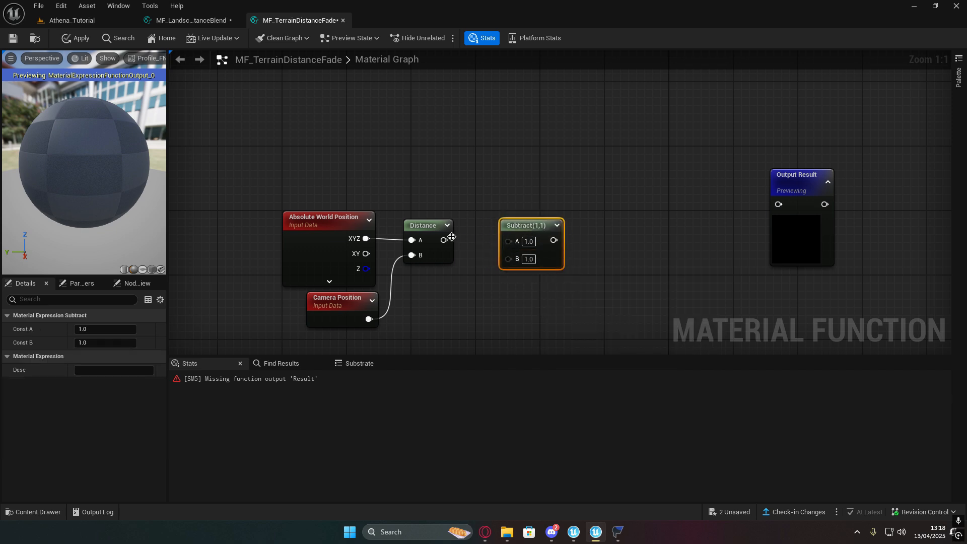
drag(444, 239, 510, 244)
Step: Add a constant with value 5000 below the Distance node and connect it to the Subtract node's B input
right_drag(468, 289, 579, 293)
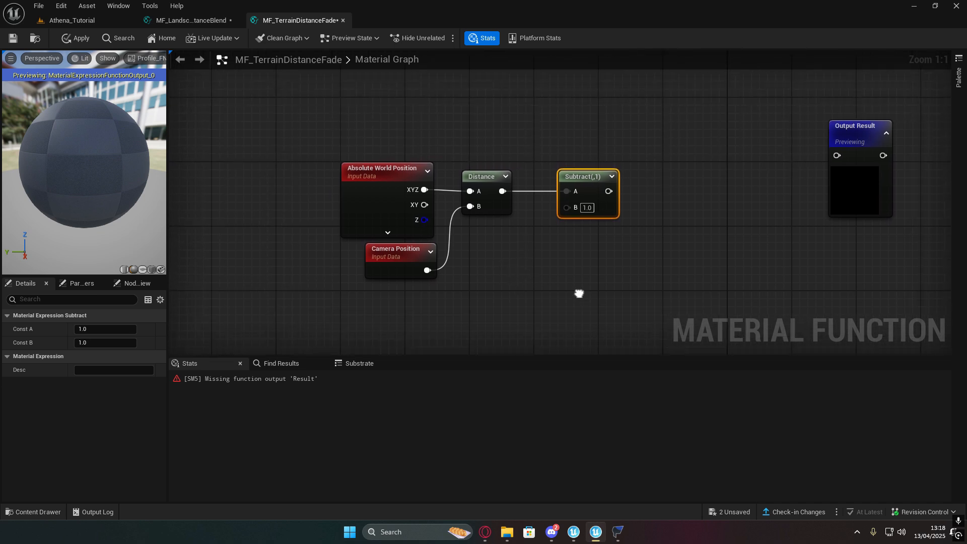
right_drag(524, 264, 480, 242)
click(501, 289)
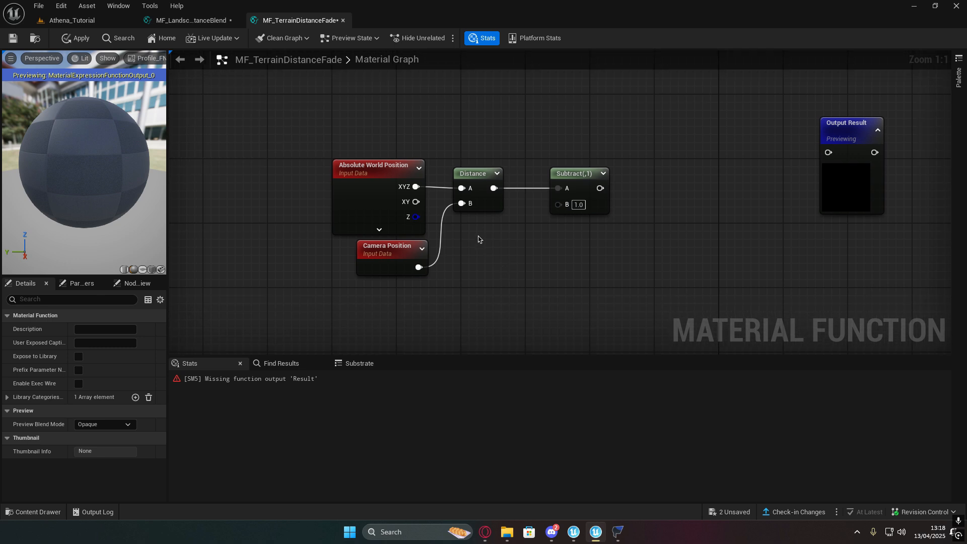
click(479, 240)
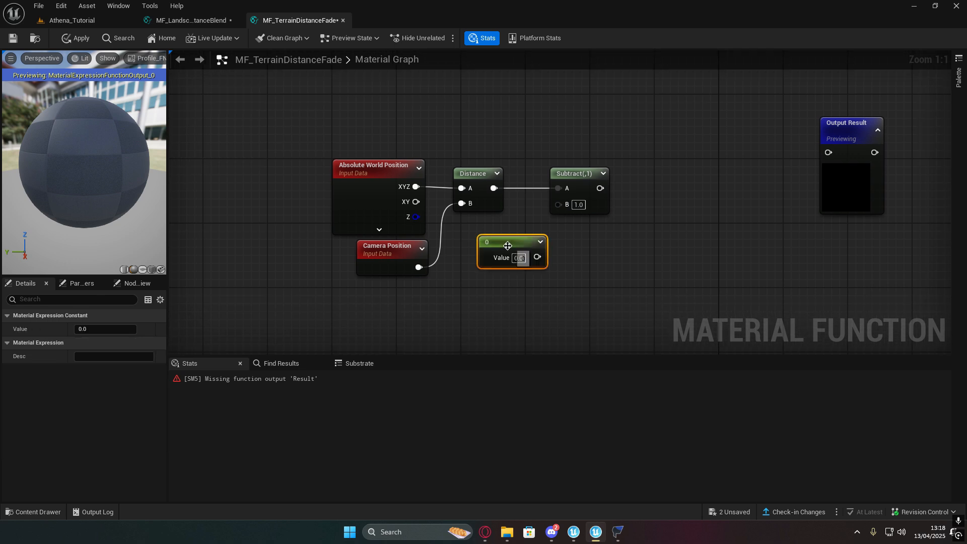
drag(528, 253, 558, 204)
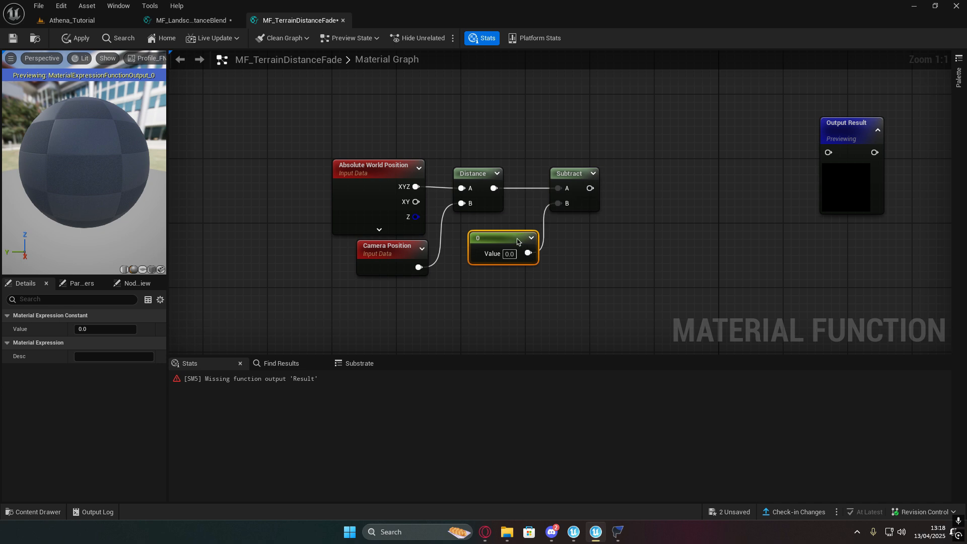
click(510, 254)
text(5000)
key(Return)
drag(514, 243, 502, 233)
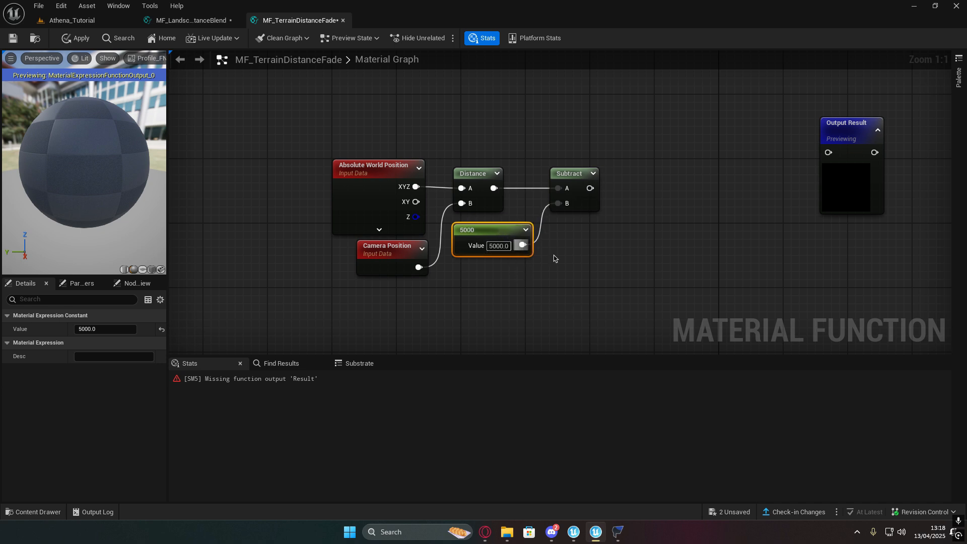
Step: Add a Divide node after the Subtract node and connect the Subtract output to its A input
click(603, 291)
right_drag(699, 266, 564, 317)
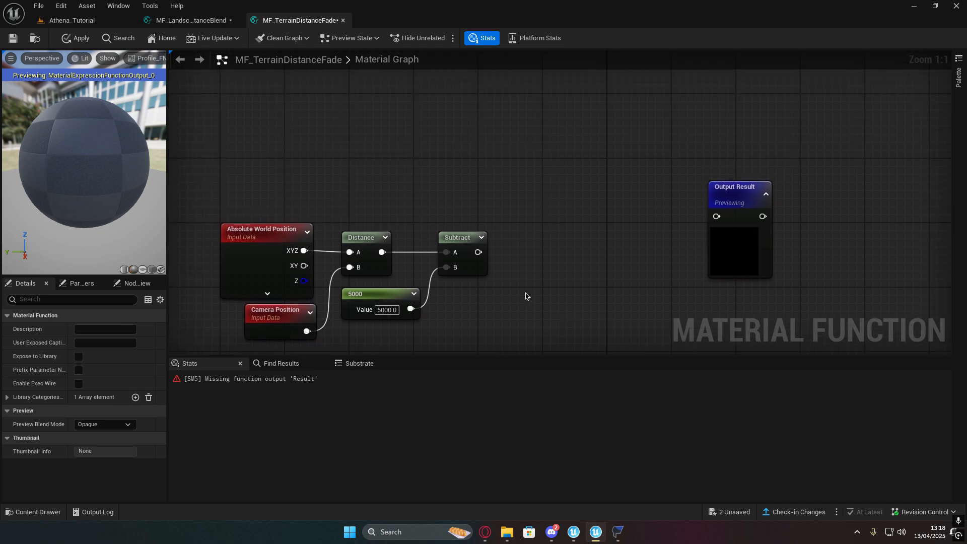
right_drag(515, 287, 542, 298)
key(d)
click(587, 264)
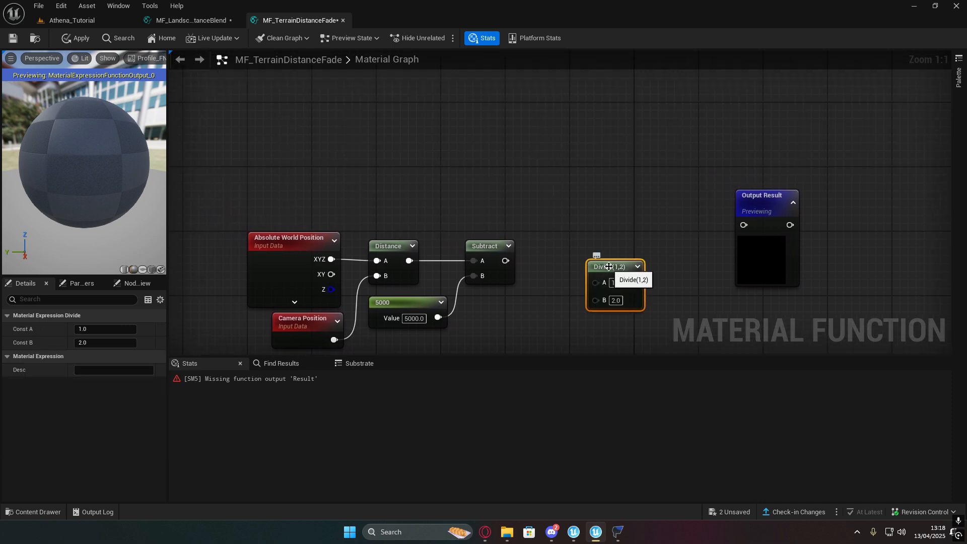
drag(596, 272, 571, 251)
drag(505, 261, 570, 262)
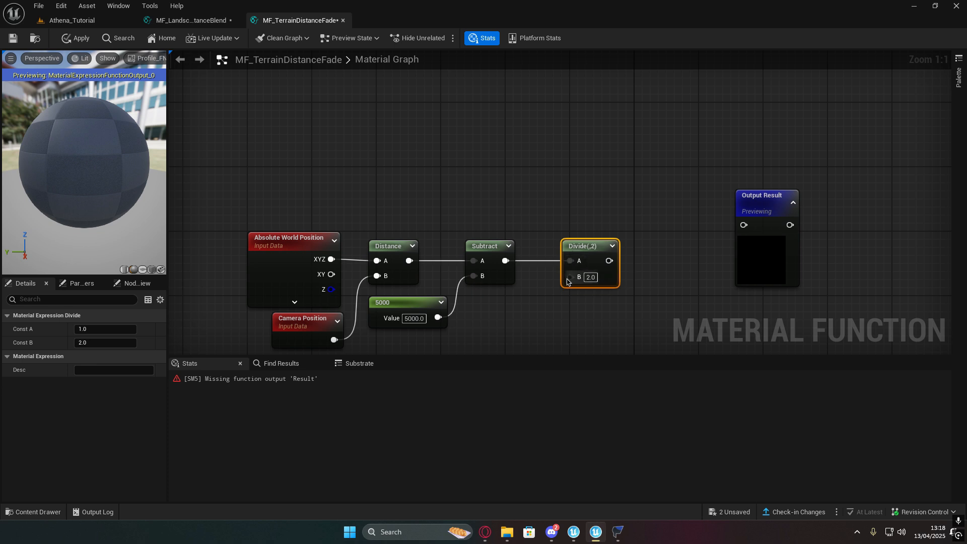
Step: Add a Function Input node below the Divide node
right_drag(549, 298, 566, 268)
right_click(512, 254)
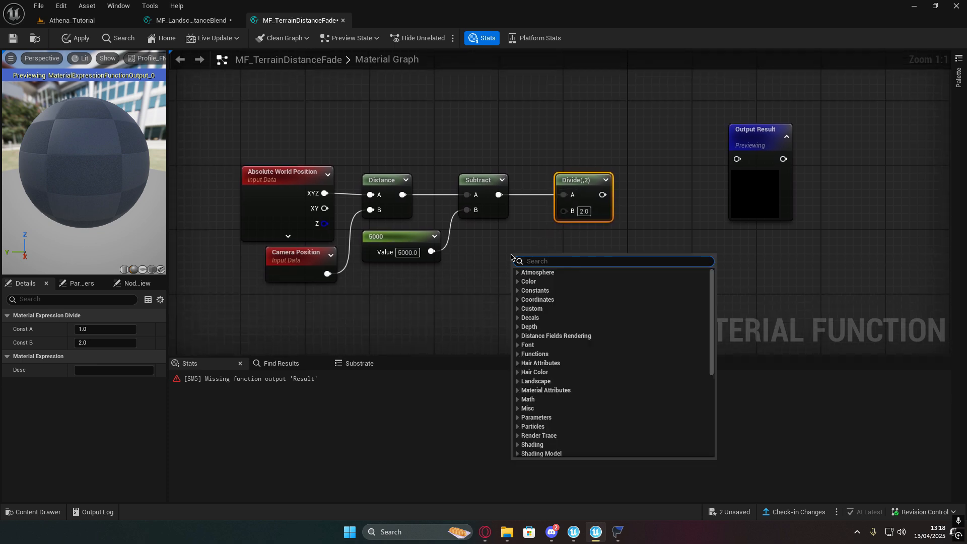
text(input)
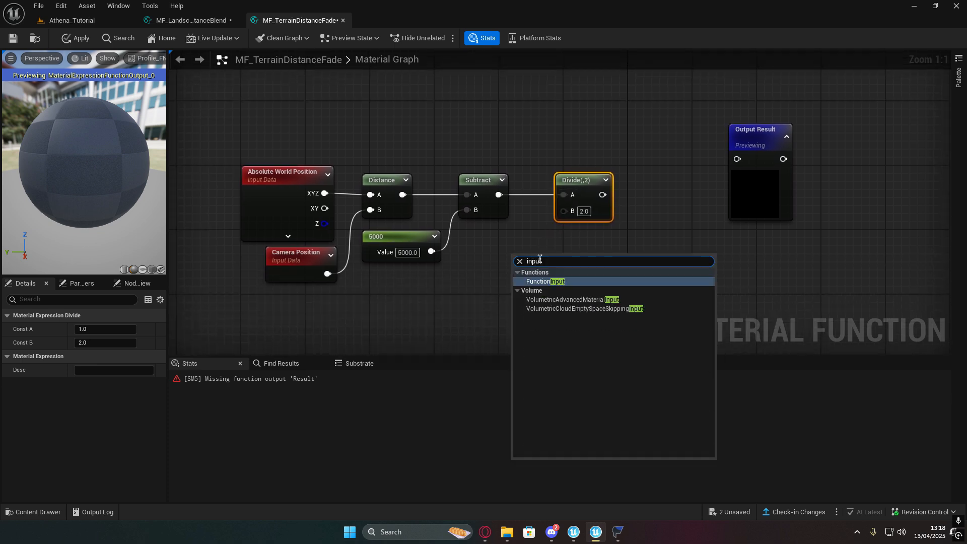
click(564, 284)
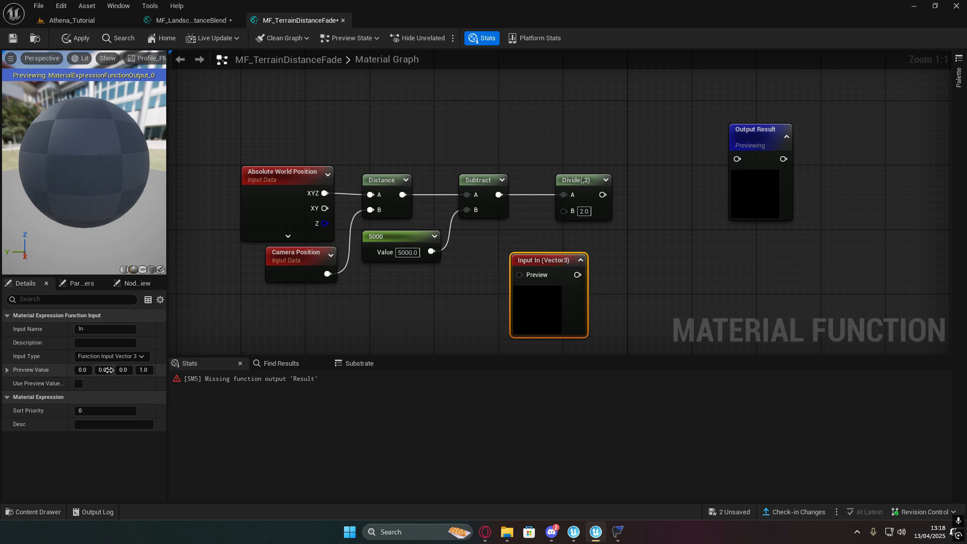
Step: Name the new function input Distance and set its input type to Function Input Scalar
click(85, 328)
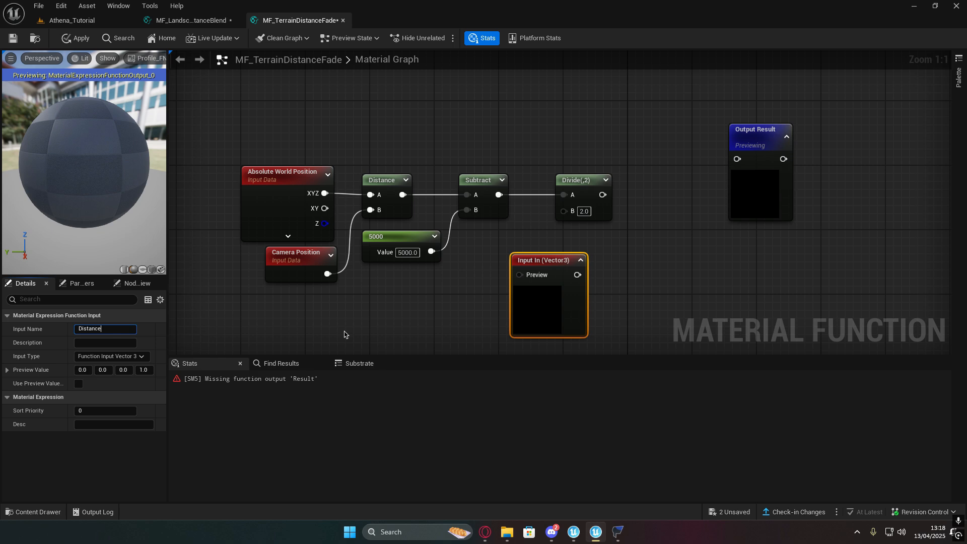
key(Return)
drag(581, 273, 521, 274)
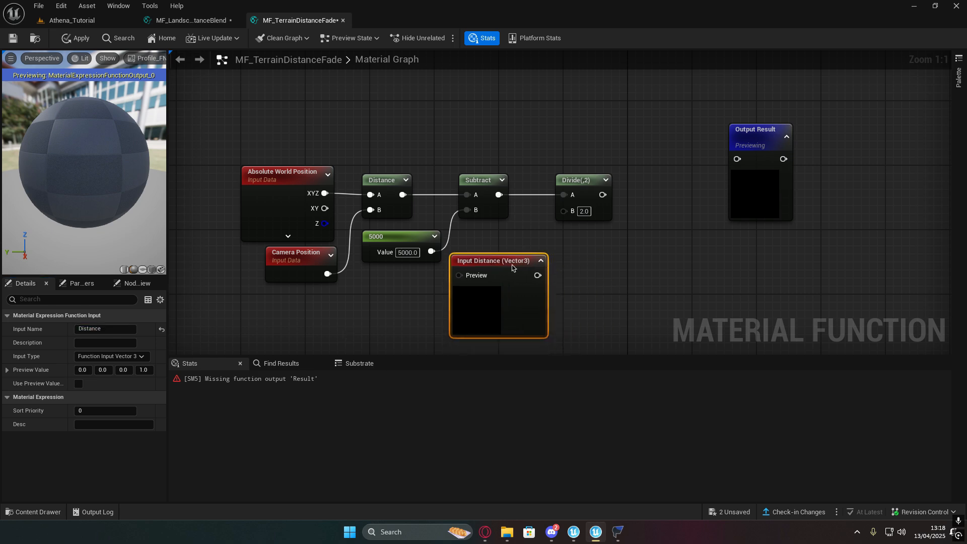
click(137, 356)
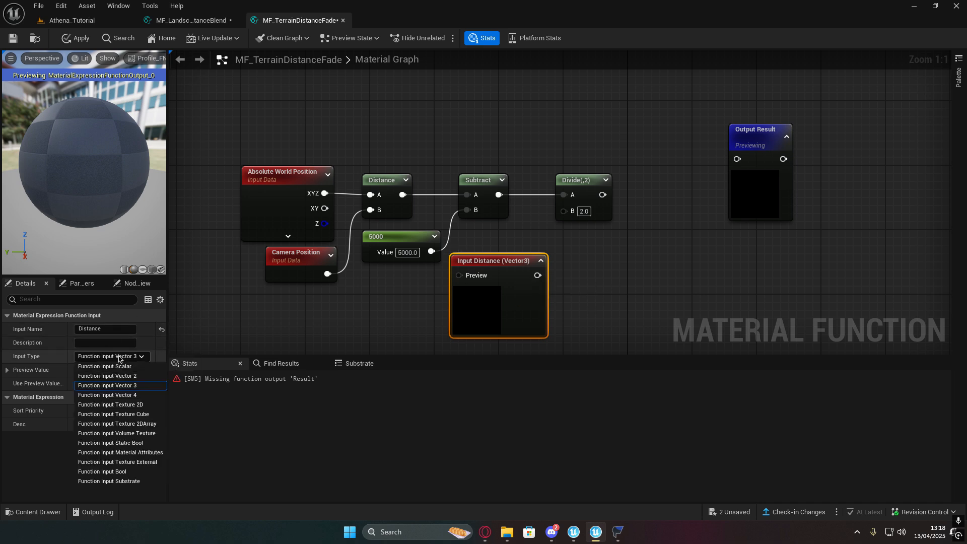
click(138, 368)
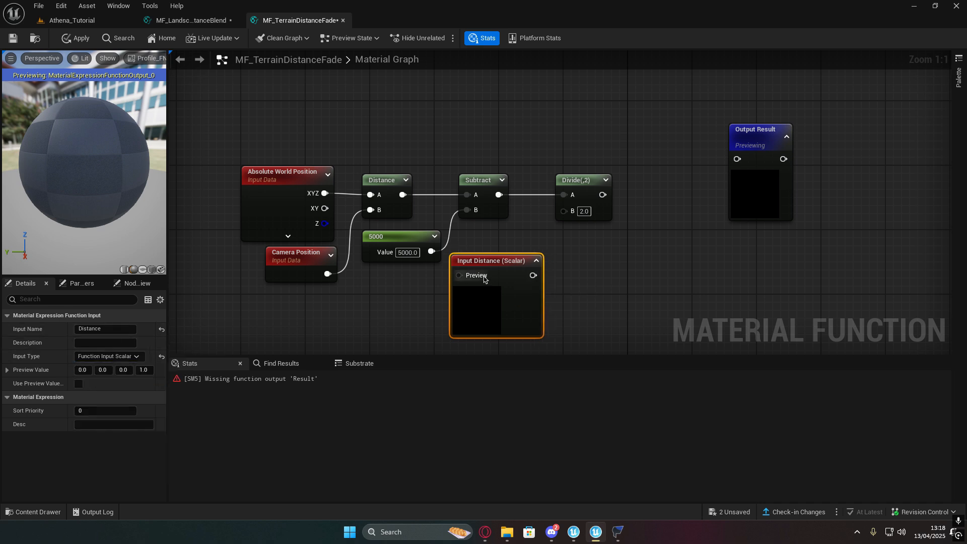
Step: Connect the Distance input to the Divide node's B input and move the Distance node further below the chain
drag(525, 275, 564, 211)
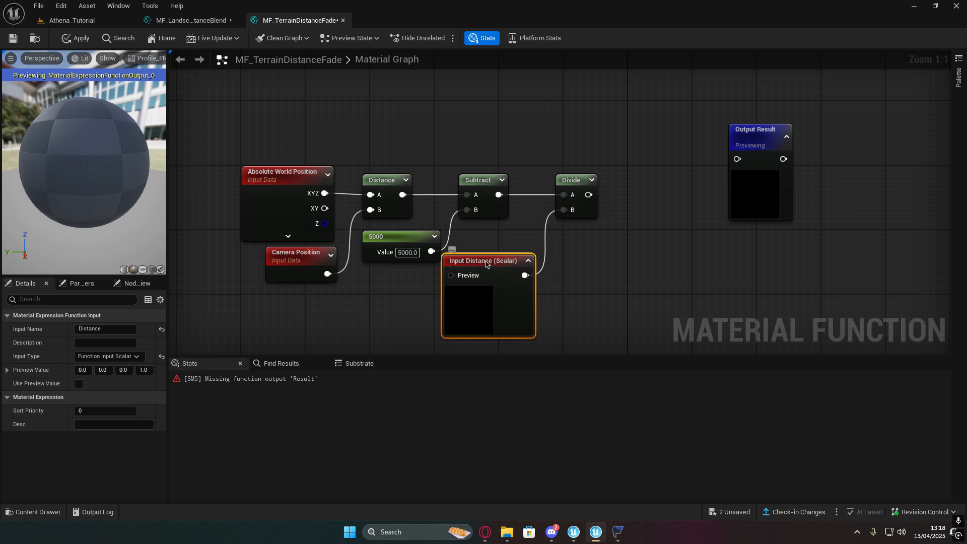
drag(483, 261, 475, 301)
Step: Add a constant with value 55000 before the Distance input node and connect it to its Preview input
right_drag(377, 291, 496, 237)
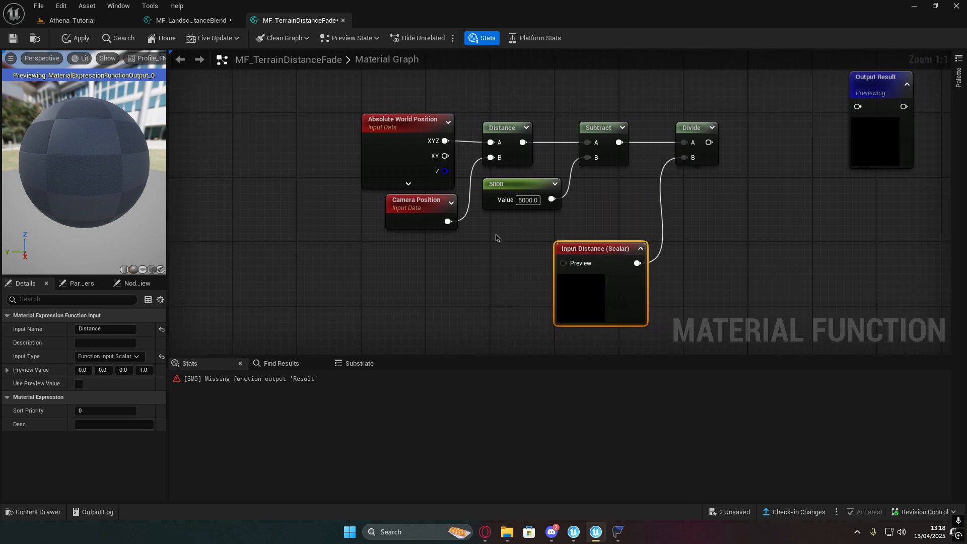
click(477, 245)
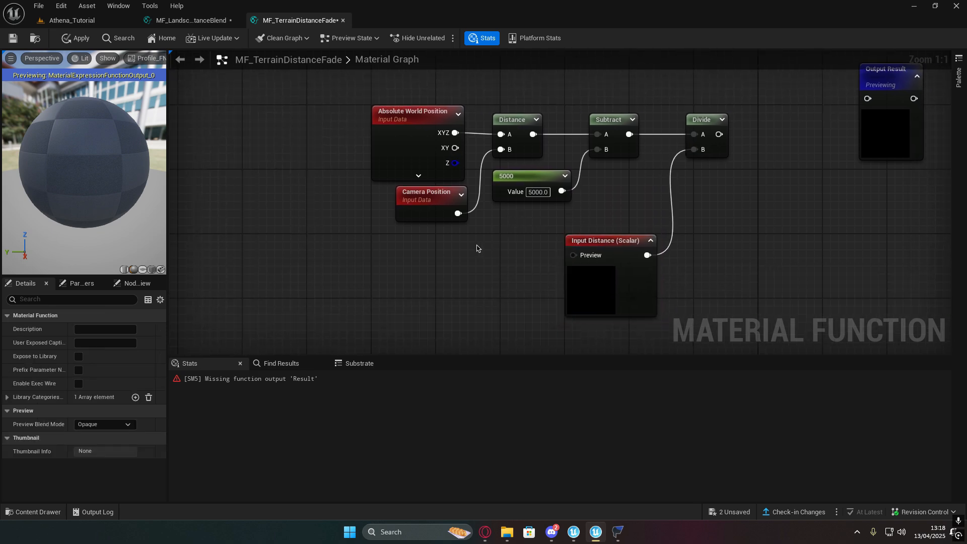
drag(527, 264, 573, 255)
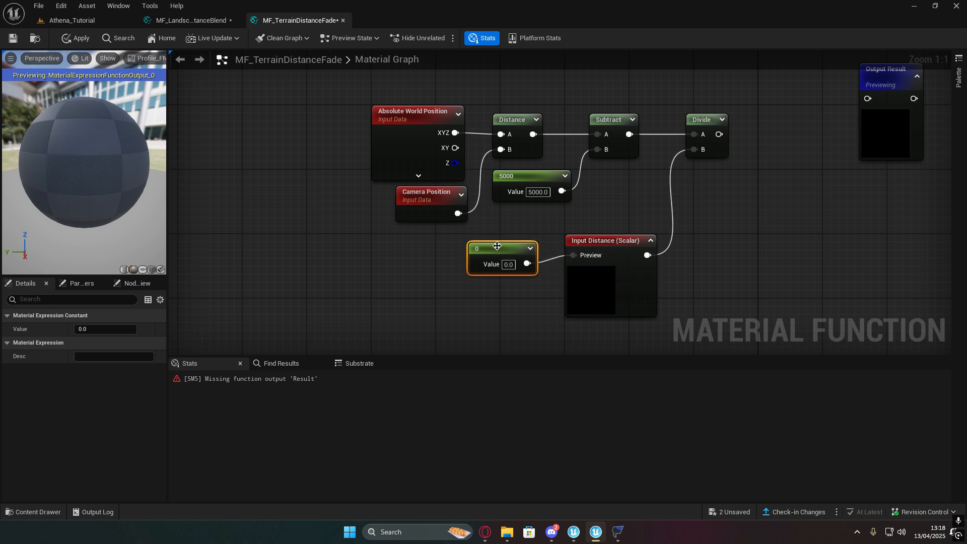
drag(505, 247, 513, 240)
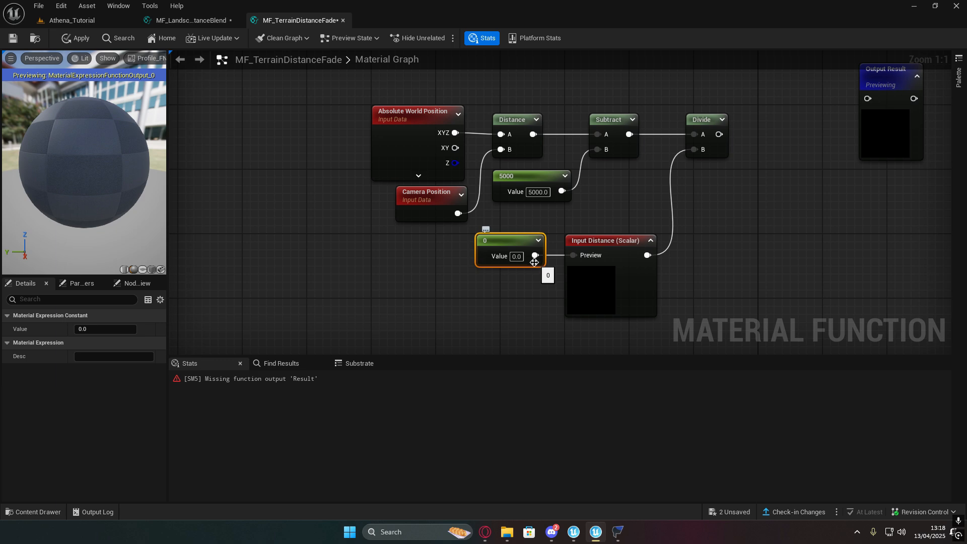
click(516, 257)
text(55000)
key(Return)
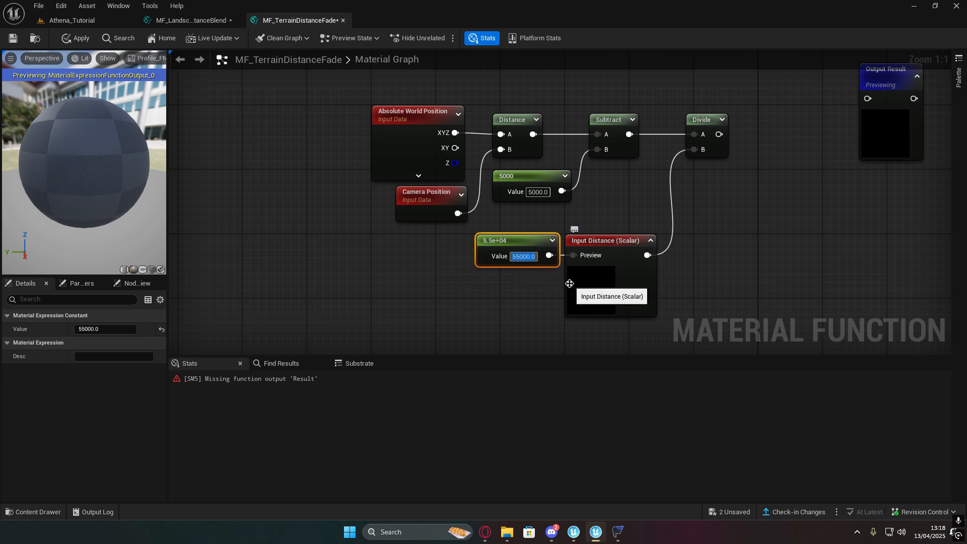
Step: Add a Clamp node after the Divide node and link Divide through it to Output Result
right_drag(708, 242, 500, 270)
right_drag(580, 174, 521, 192)
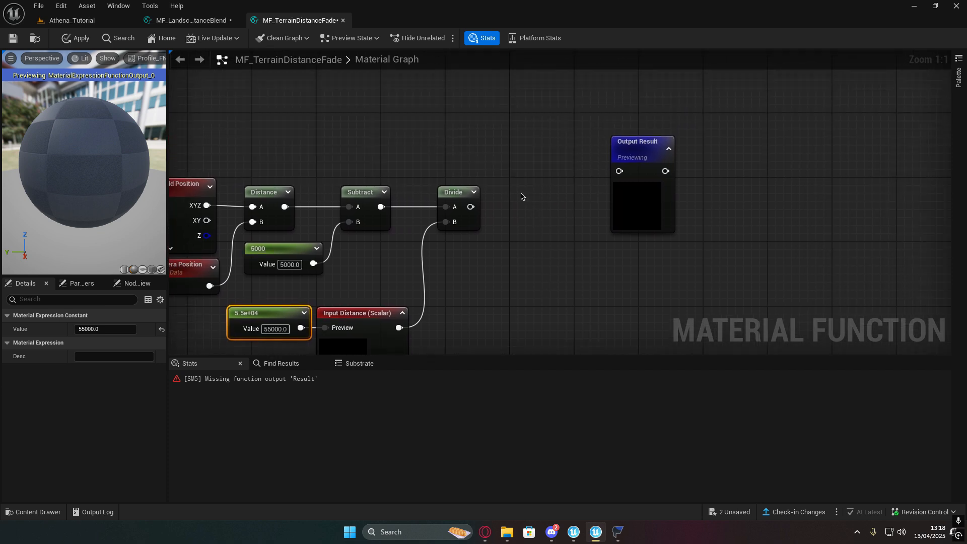
right_click(521, 193)
text(clamp)
key(Return)
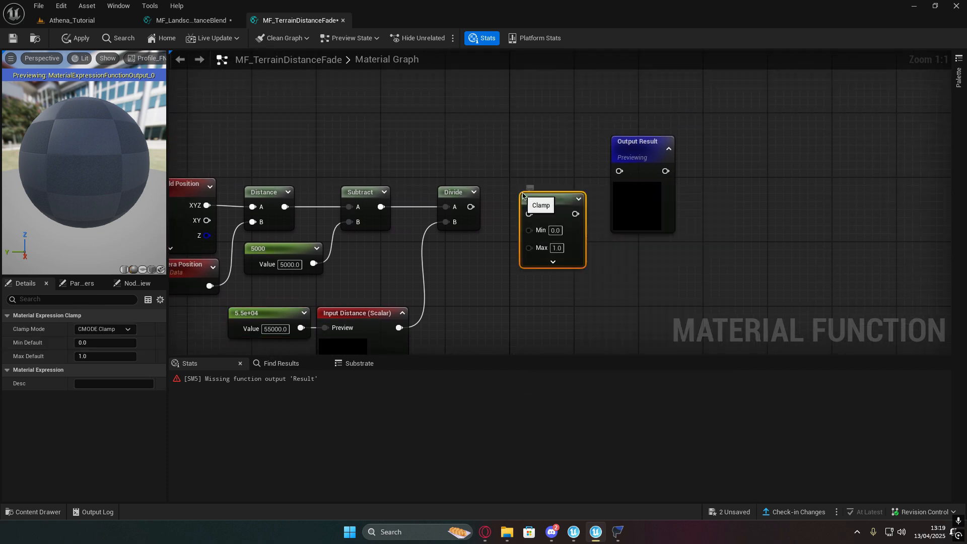
drag(471, 206, 620, 171)
Step: Select all nodes before Output Result and move them together so the chain lines up beside it
right_drag(589, 265, 651, 207)
scroll(651, 207, down, 2)
drag(302, 119, 559, 277)
drag(331, 128, 607, 247)
drag(607, 164, 628, 129)
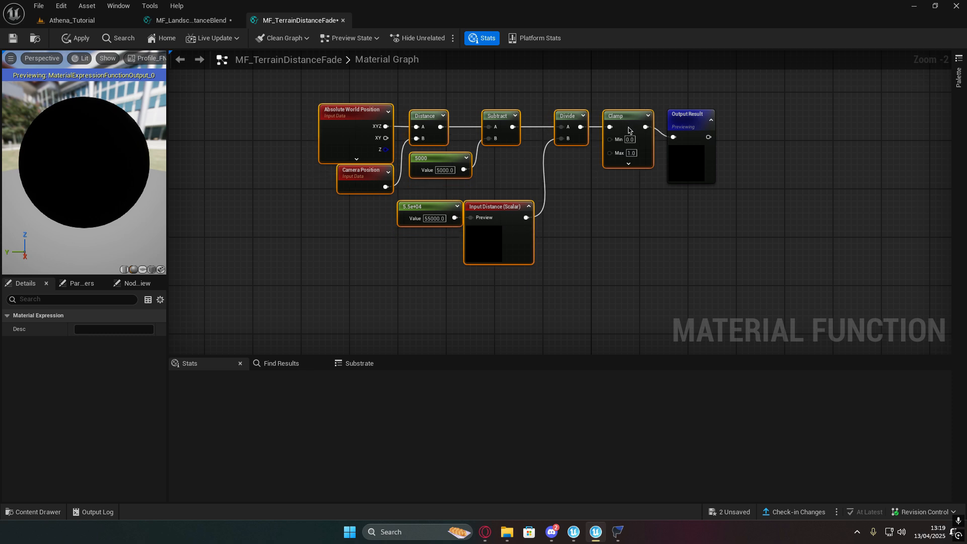
right_drag(651, 199, 545, 210)
click(545, 210)
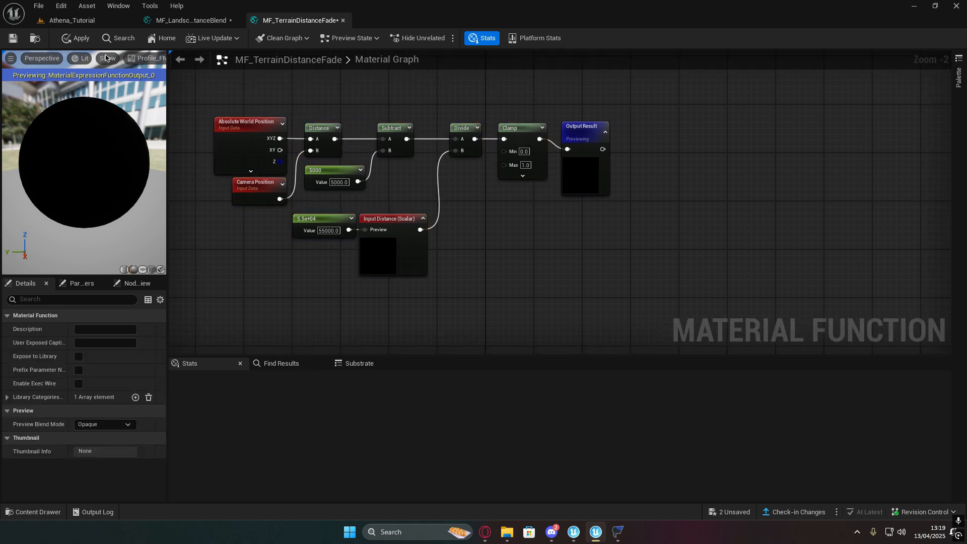
Step: Save MF_TerrainDistanceFade and close it to return to MF_Landscape_GrassDistanceBlend
click(12, 40)
click(343, 20)
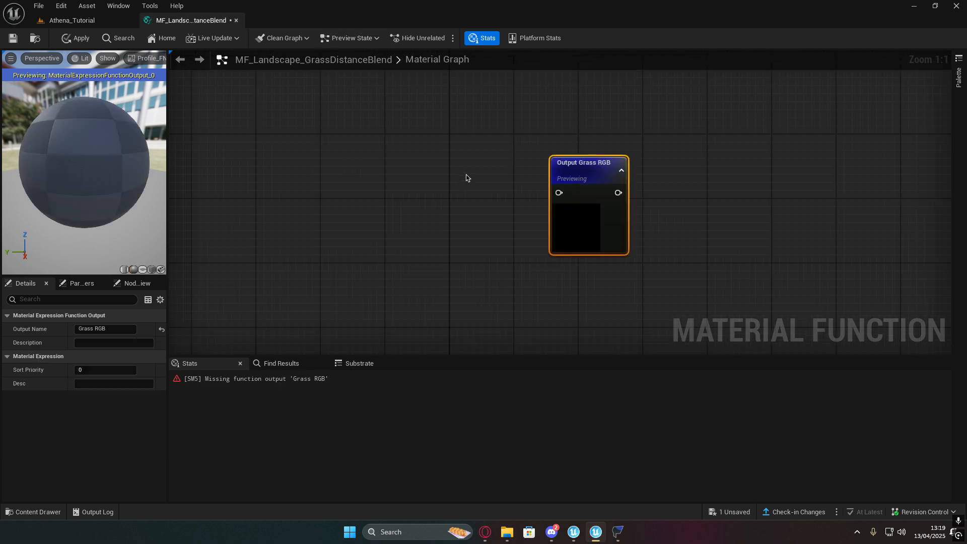
Step: Add a second Function Output node below the Output Grass RGB node
click(574, 532)
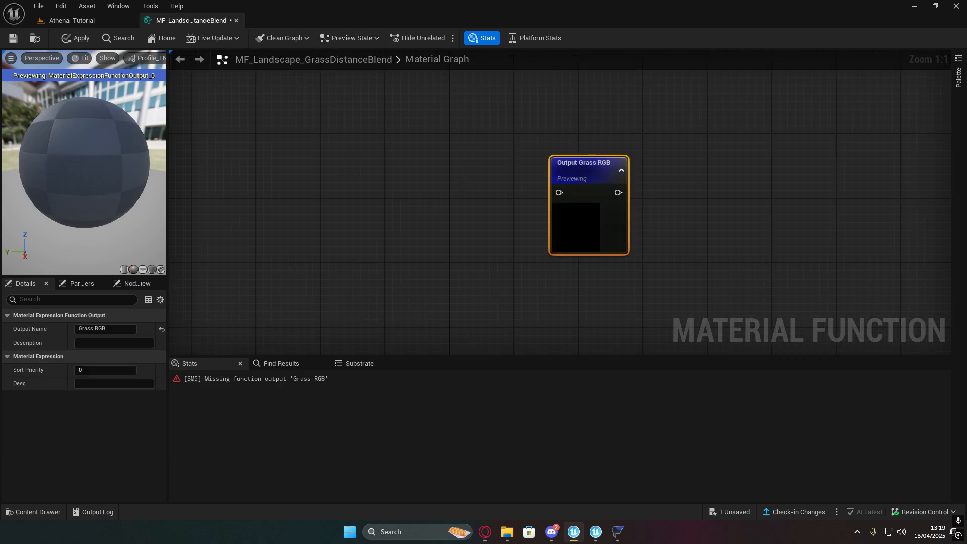
right_drag(496, 179, 567, 220)
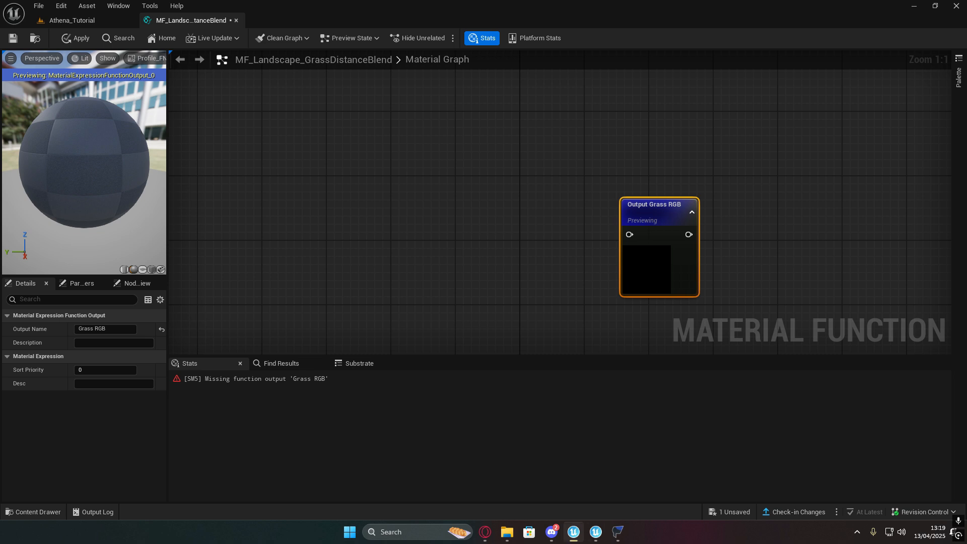
scroll(542, 177, down, 3)
right_drag(435, 205, 594, 171)
right_drag(475, 188, 516, 206)
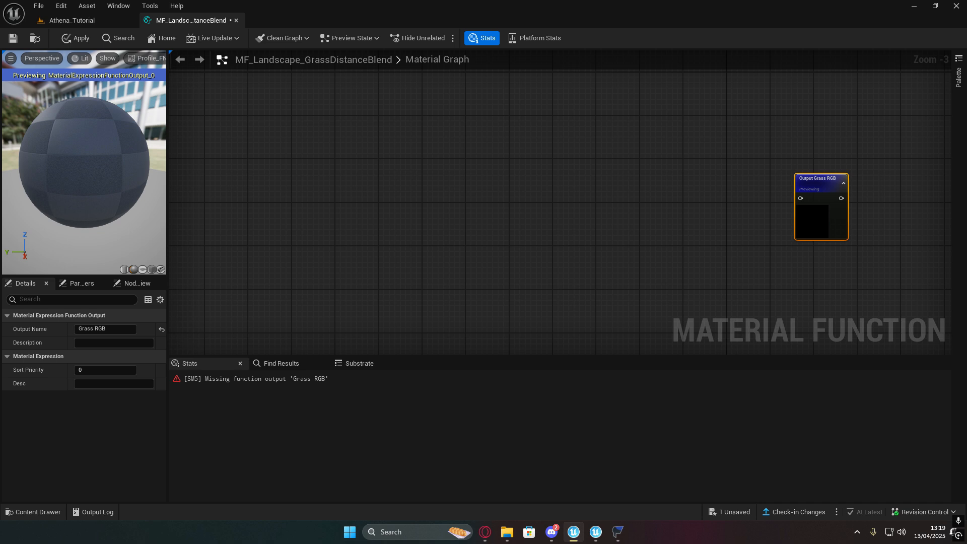
right_drag(673, 180, 459, 112)
right_click(625, 234)
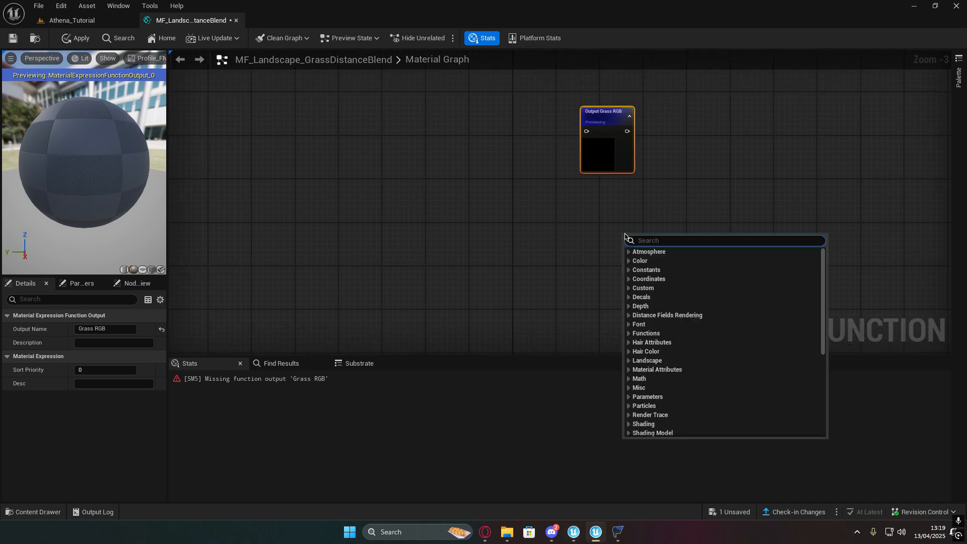
text(out)
key(Down)
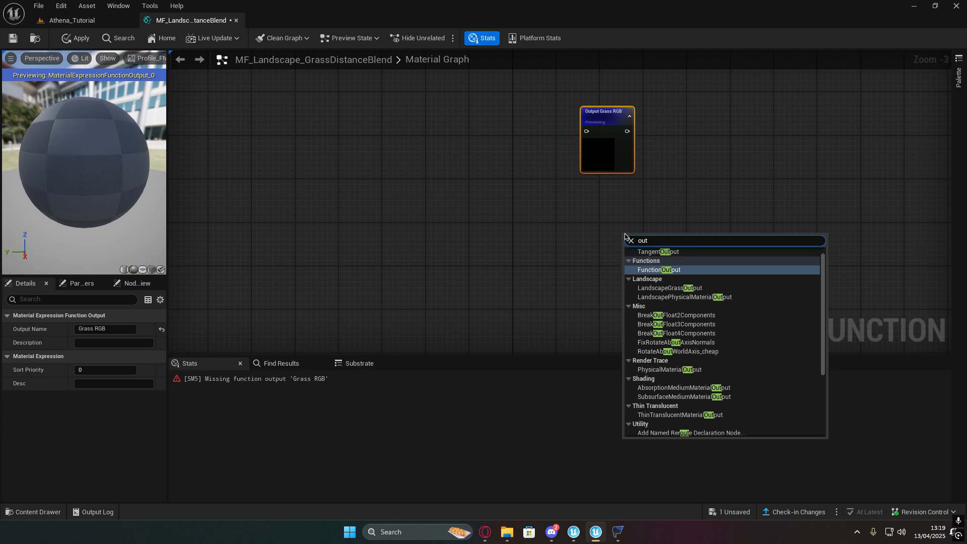
key(Return)
drag(623, 244, 602, 244)
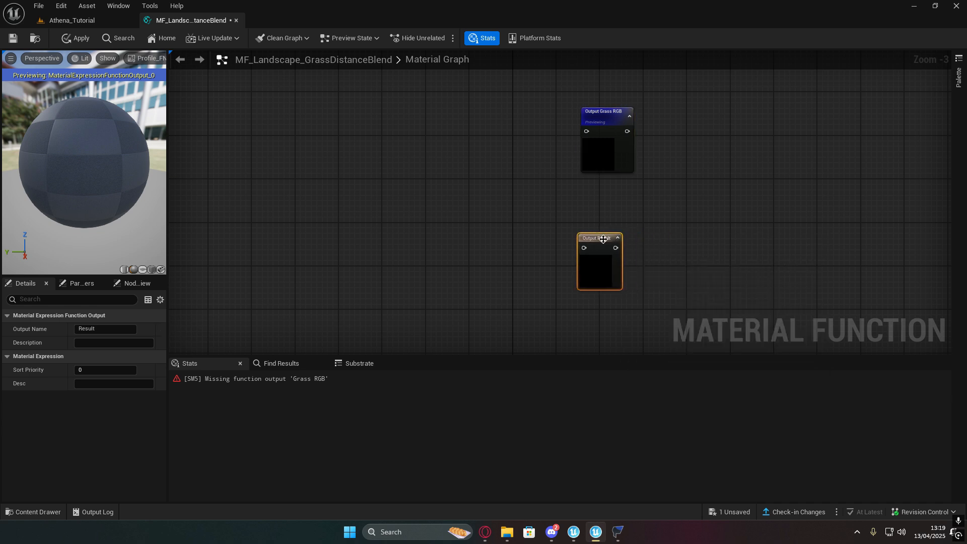
Step: Name the new function output Distant Grass RGB and position it beneath Output Grass RGB
click(130, 331)
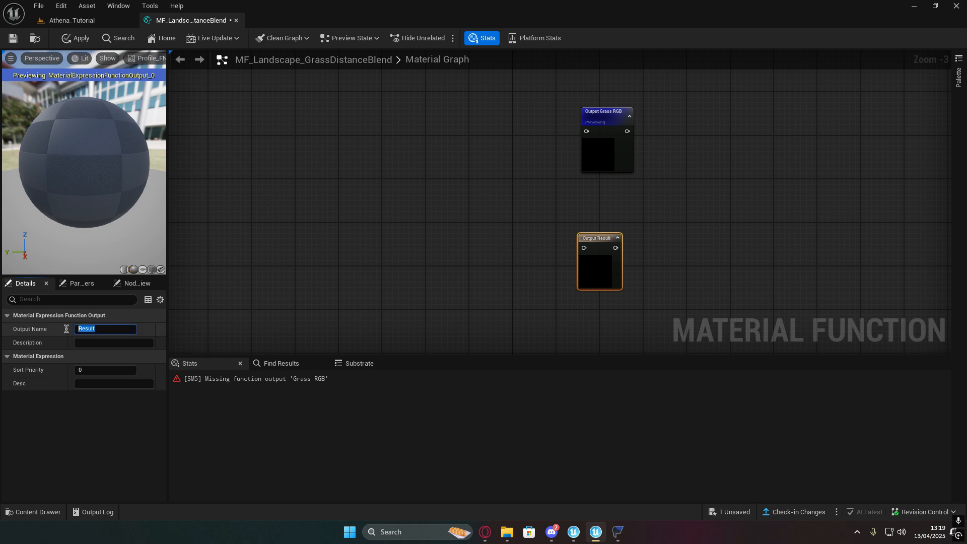
text(Distant Grass)
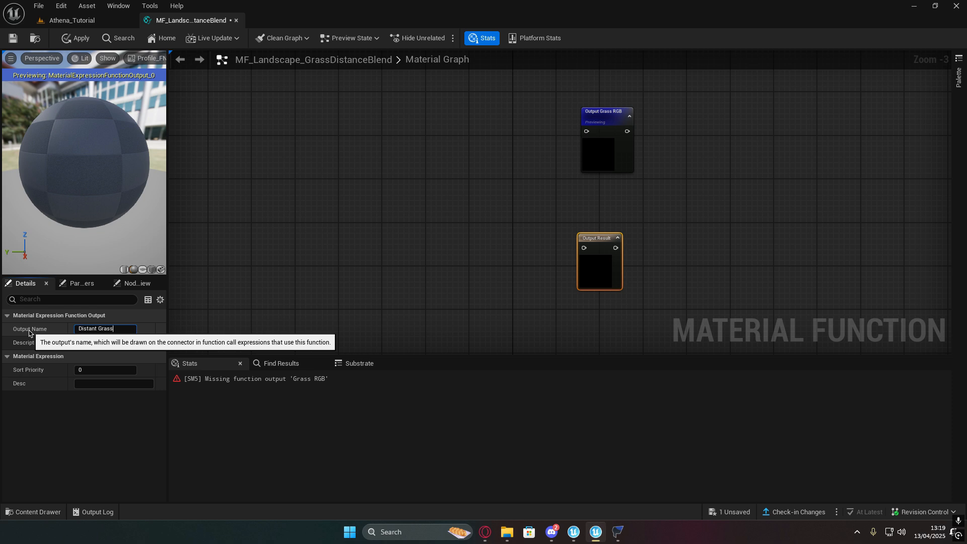
text(B)
key(Return)
scroll(296, 237, up, 1)
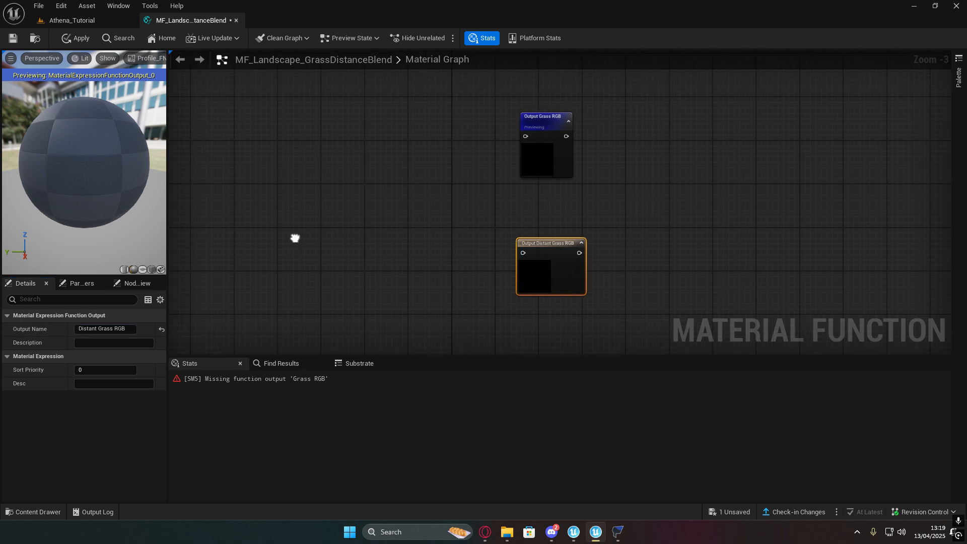
scroll(533, 239, up, 1)
drag(532, 243, 538, 242)
right_drag(584, 213, 566, 210)
click(526, 226)
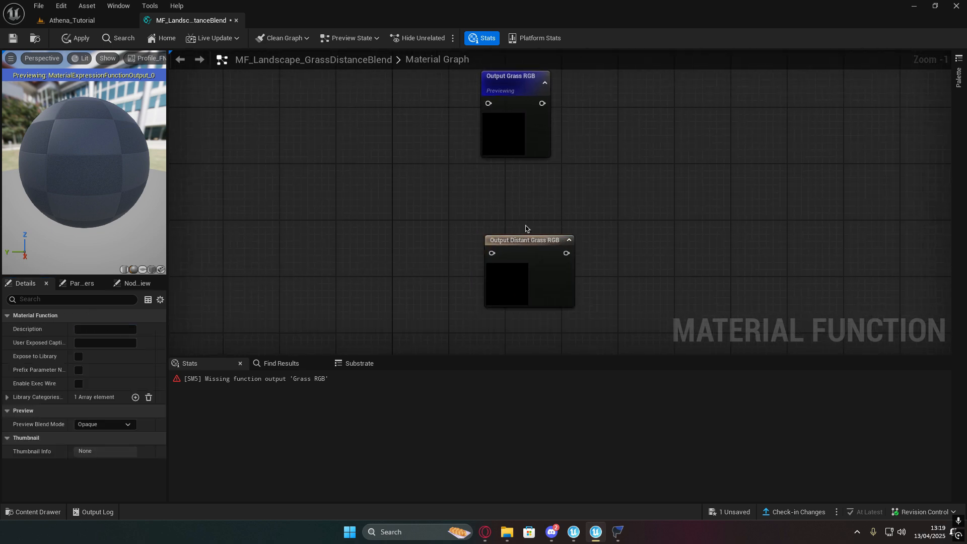
Step: Add a WorldPosition node in the empty graph area well before the two output nodes
right_drag(406, 218, 582, 242)
click(574, 532)
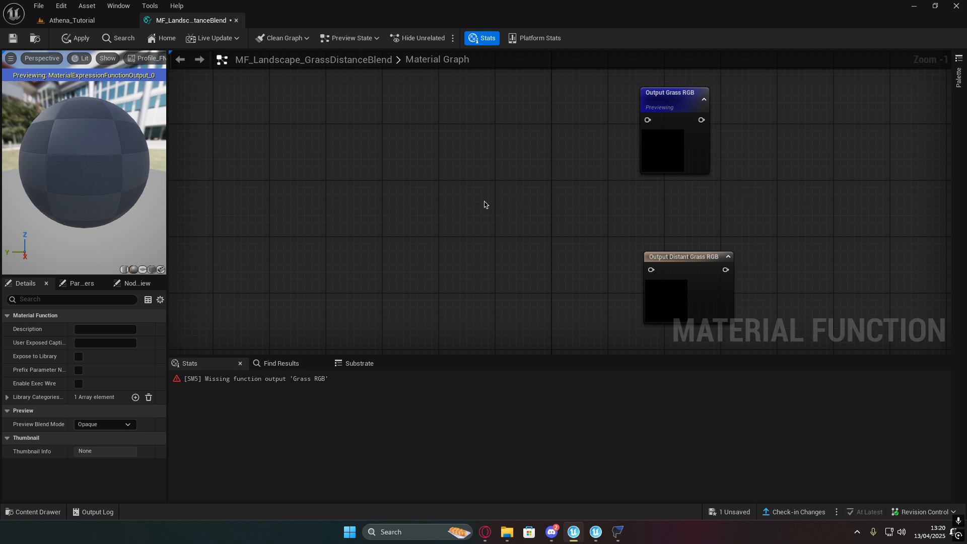
scroll(486, 205, down, 3)
right_drag(485, 205, 846, 212)
right_drag(529, 187, 558, 182)
right_drag(485, 212, 480, 210)
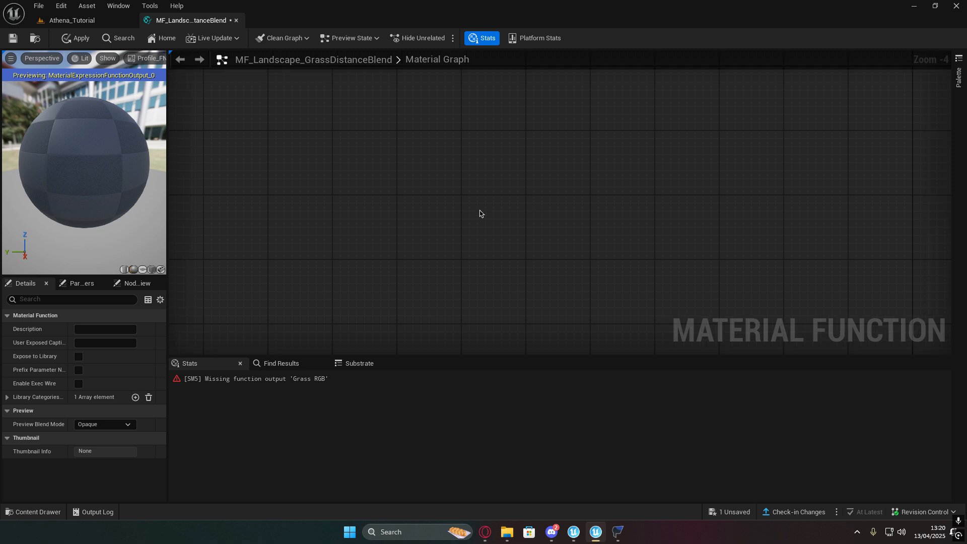
right_click(481, 209)
text(worl)
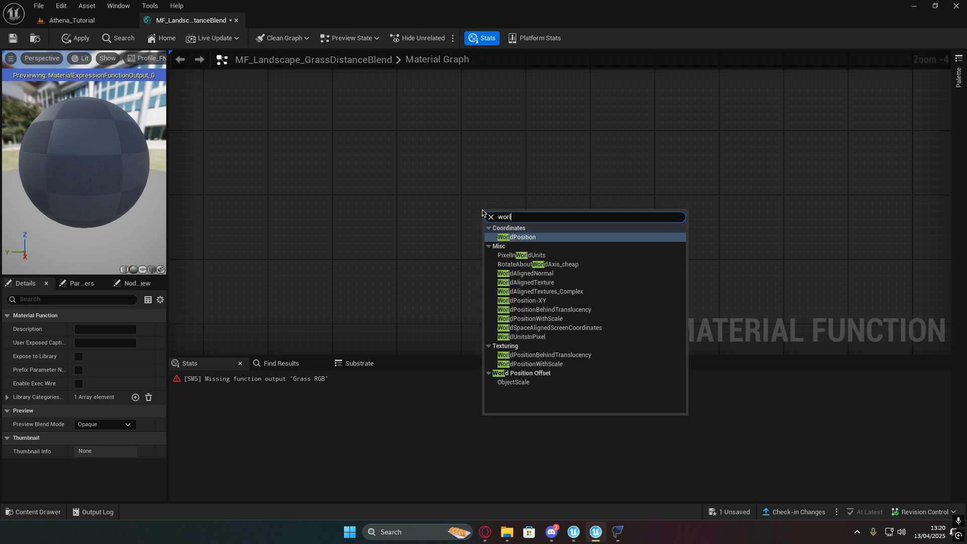
key(Return)
Step: Set the world position node's Shader Offsets to Absolute World Position (Excluding Material Shader Offsets)
scroll(483, 212, up, 5)
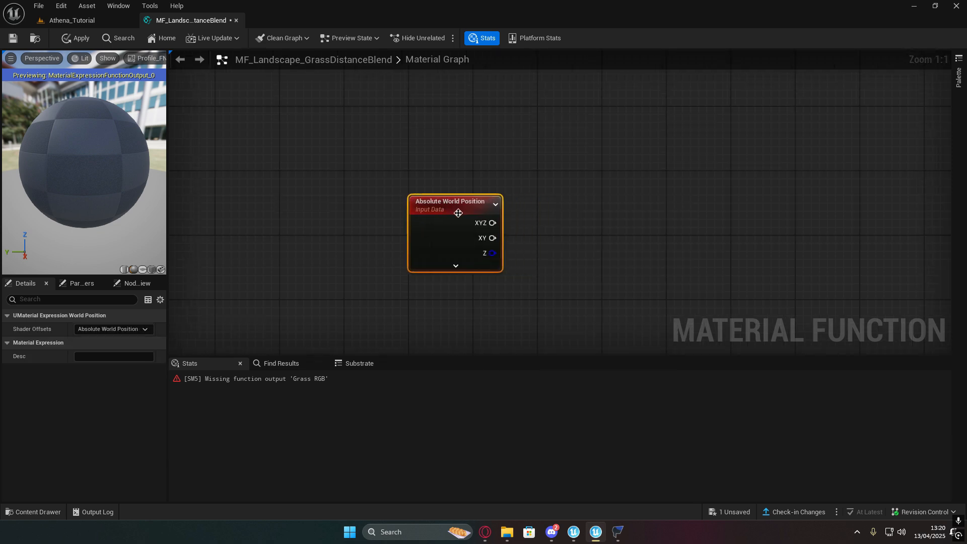
click(141, 330)
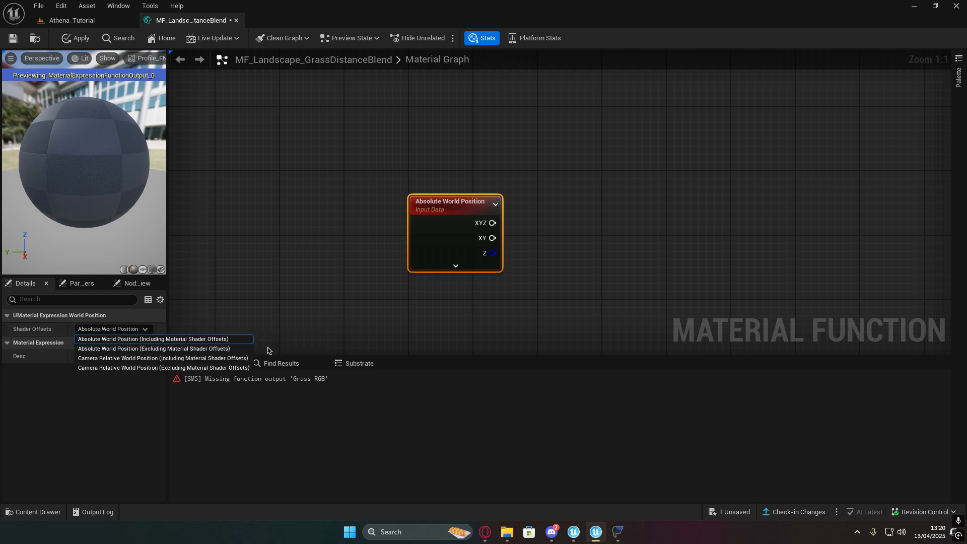
click(237, 349)
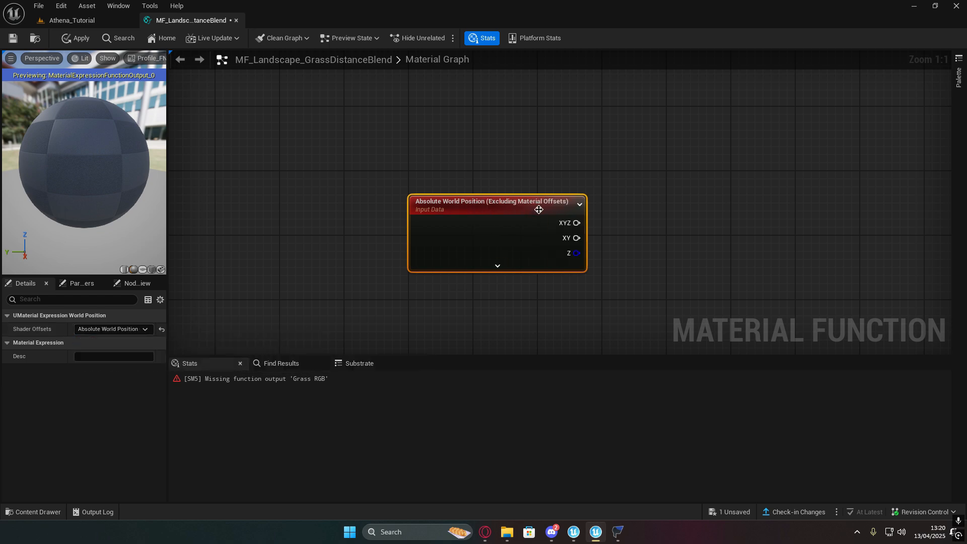
Step: Add a ComponentMask node fed by the world position node's XYZ output
right_drag(632, 230, 608, 231)
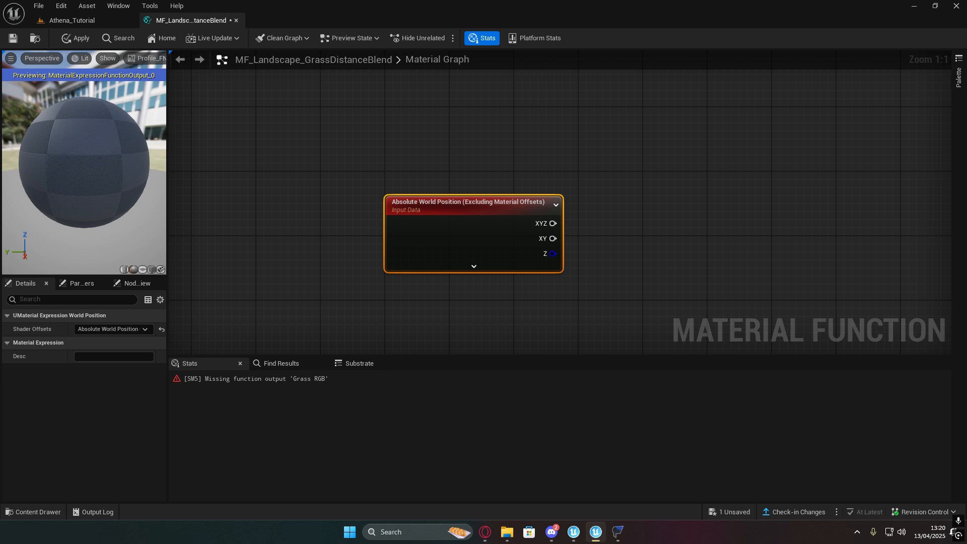
right_drag(634, 194, 565, 201)
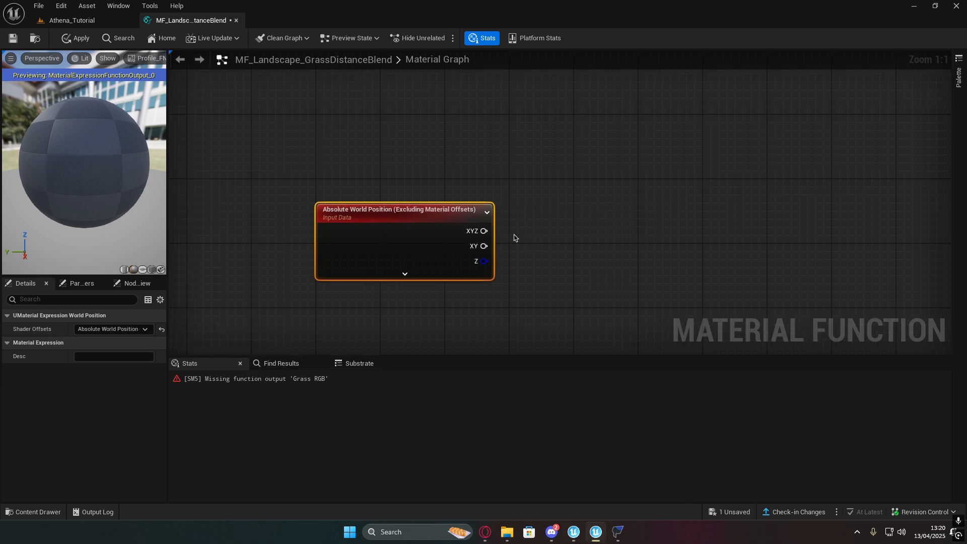
drag(484, 231, 519, 230)
text(mas)
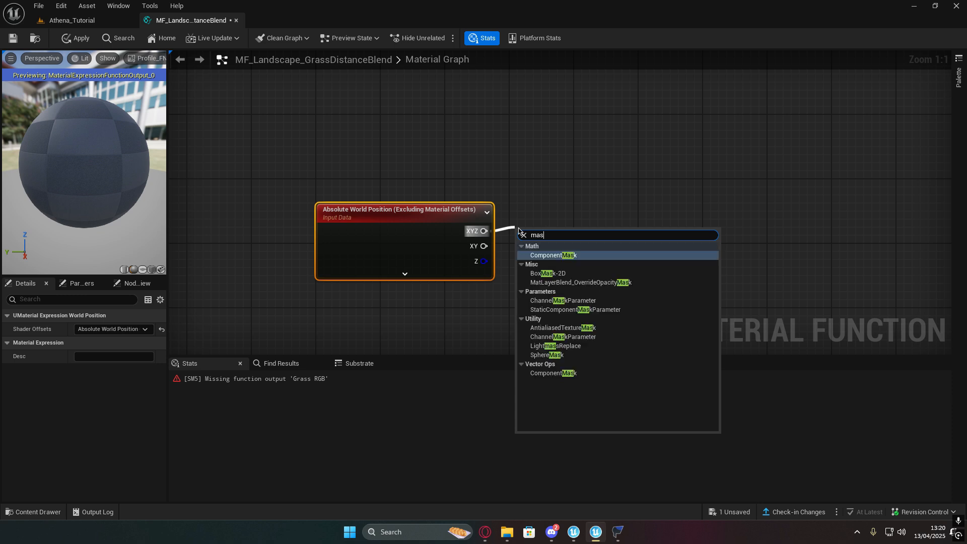
click(556, 256)
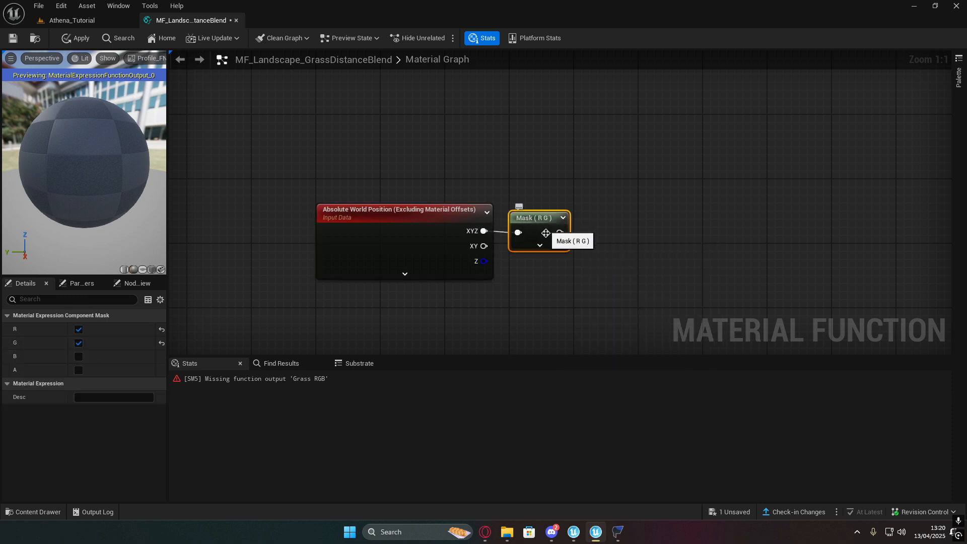
Step: Add a Divide node after the RG mask and feed the mask's output into its A input
right_drag(637, 262, 565, 264)
mouse_move(597, 242)
right_down()
mouse_move(585, 231)
mouse_move(586, 241)
right_up()
key(d)
click(566, 209)
mouse_move(587, 215)
mouse_down()
mouse_move(575, 194)
mouse_move(592, 196)
mouse_move(584, 197)
mouse_up()
drag(468, 251, 537, 172)
right_drag(491, 173, 521, 175)
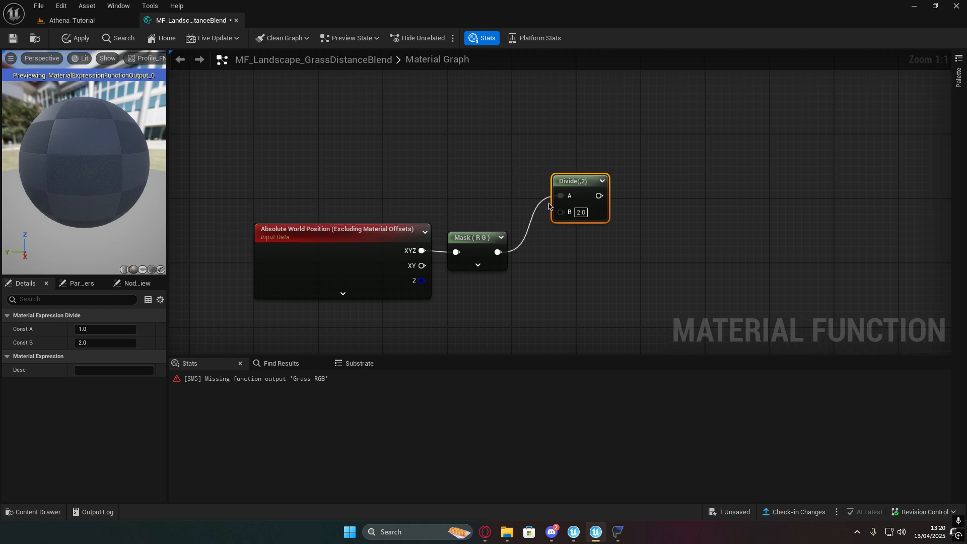
Step: Add a constant of 700 and connect it to the Divide node's B input
right_drag(549, 206, 577, 205)
key(1)
click(495, 183)
mouse_move(516, 190)
mouse_down()
mouse_move(495, 180)
mouse_move(596, 220)
mouse_move(522, 180)
mouse_move(530, 180)
mouse_up()
click(516, 196)
text(700)
key(Return)
Step: Add a function output fed by the Divide node, name it GrassScale and collapse its preview
right_drag(641, 232, 531, 190)
click(592, 186)
drag(479, 160, 528, 161)
text(out)
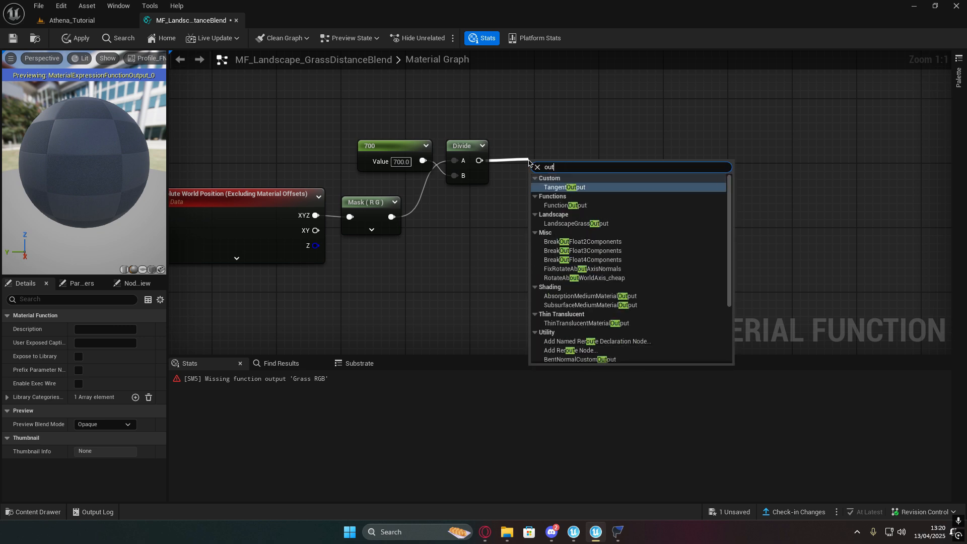
click(633, 205)
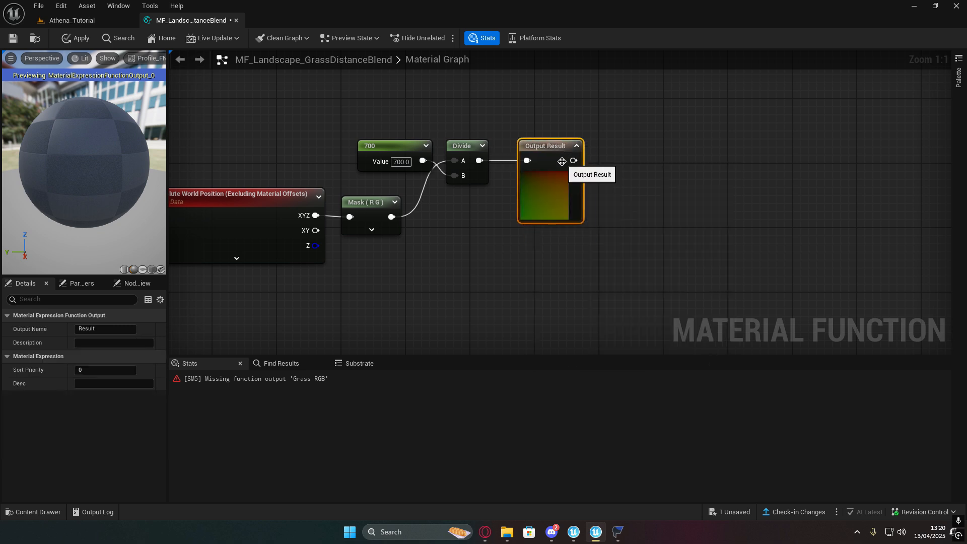
click(101, 329)
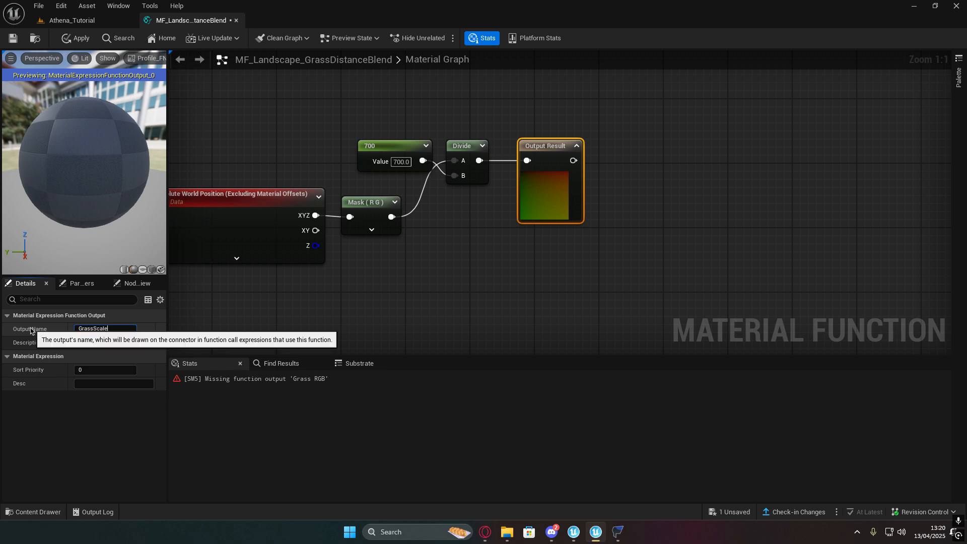
text(GrassScale)
key(Return)
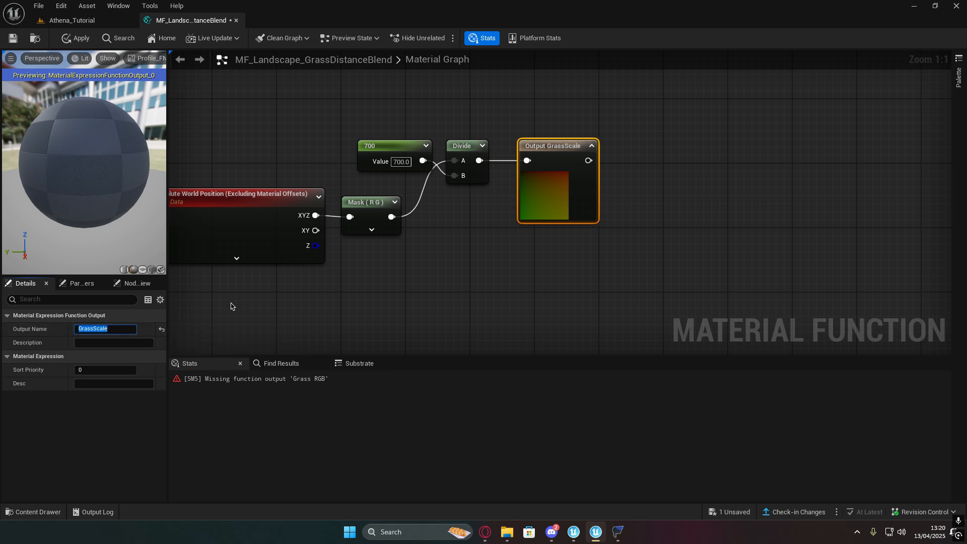
click(591, 146)
right_drag(493, 245, 531, 239)
click(531, 240)
Step: Add a second Divide node below the first, with its A input fed by the RG mask
right_drag(632, 269, 549, 237)
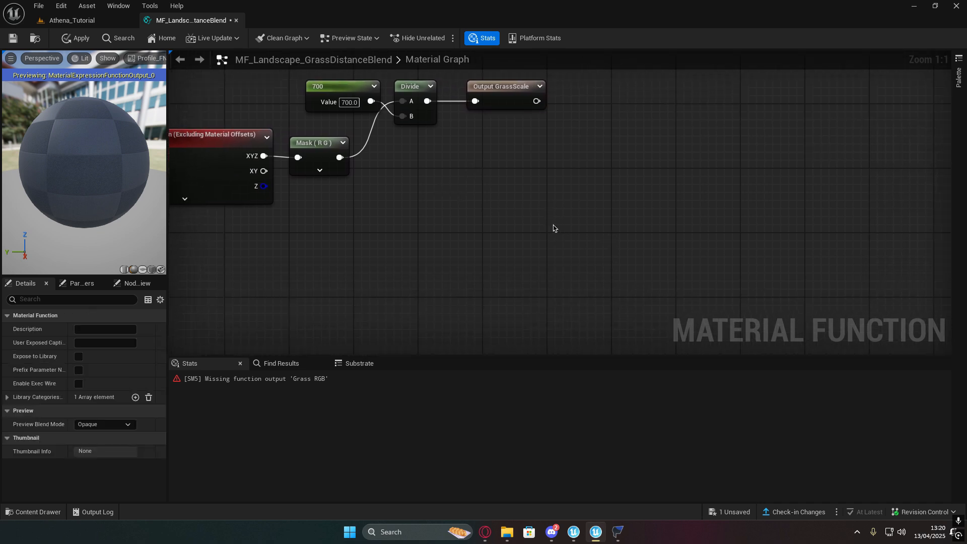
click(553, 224)
drag(341, 157, 421, 205)
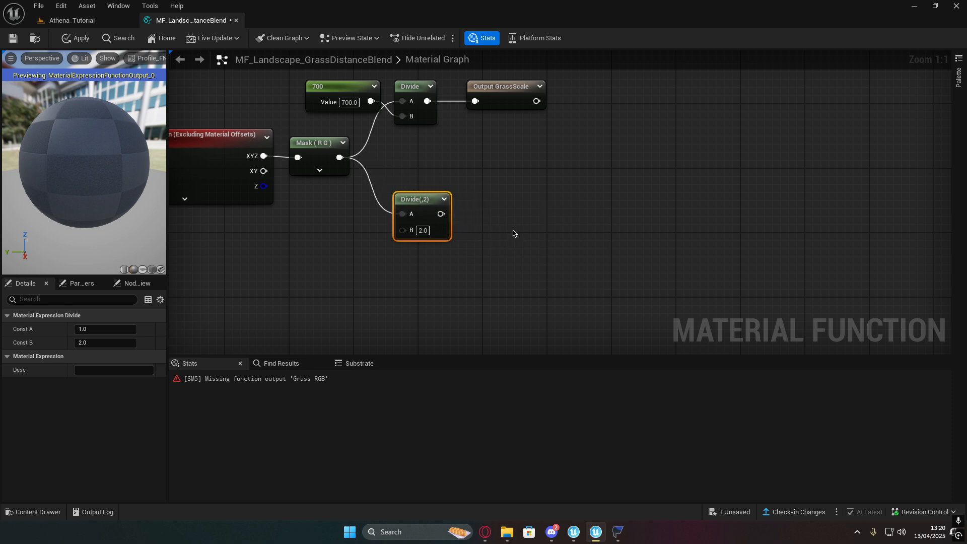
Step: Add a constant of 3000 and connect it to the lower Divide node's B input
right_drag(513, 230, 548, 263)
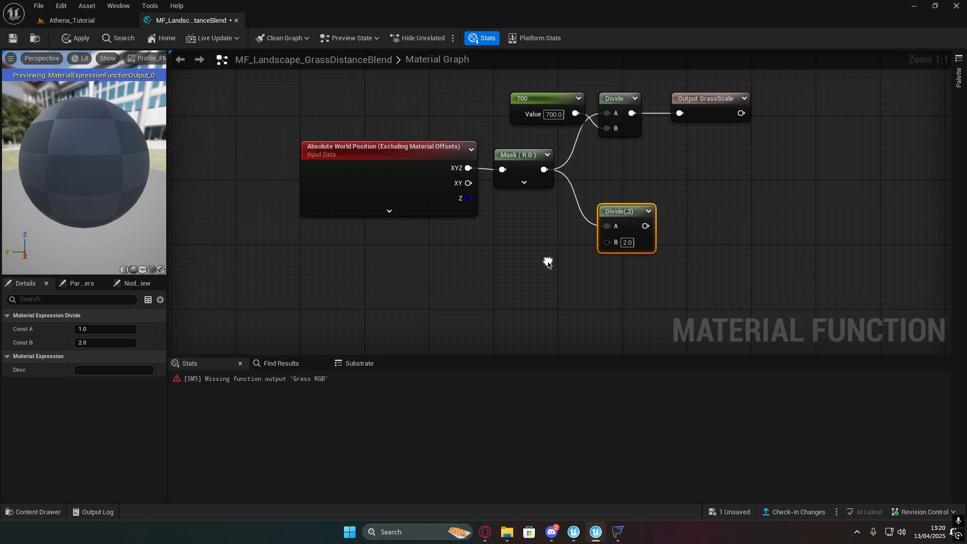
click(534, 247)
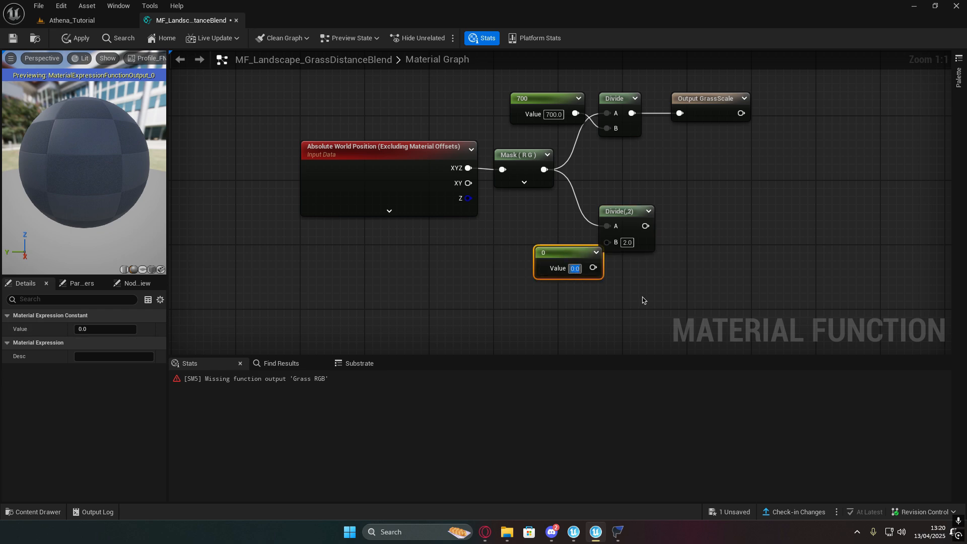
text(3000)
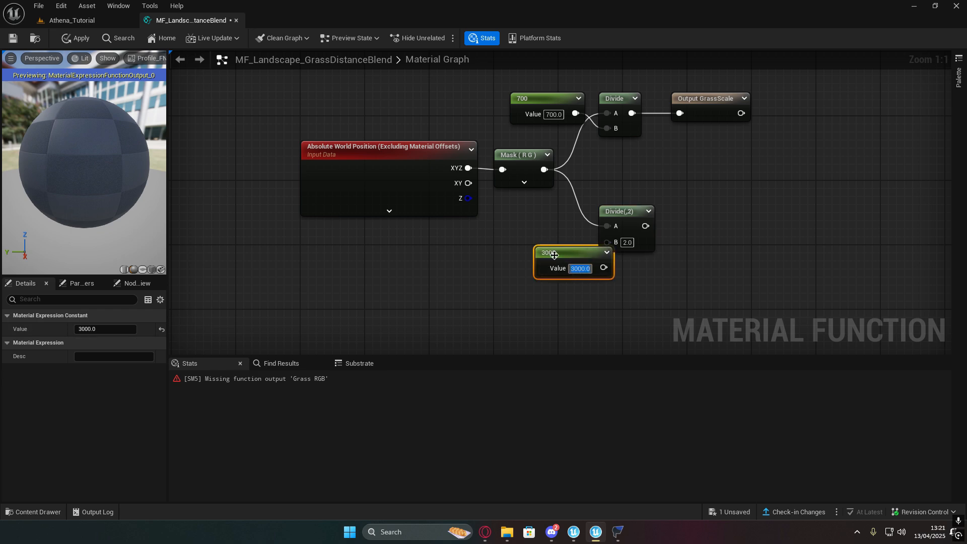
drag(564, 253, 607, 242)
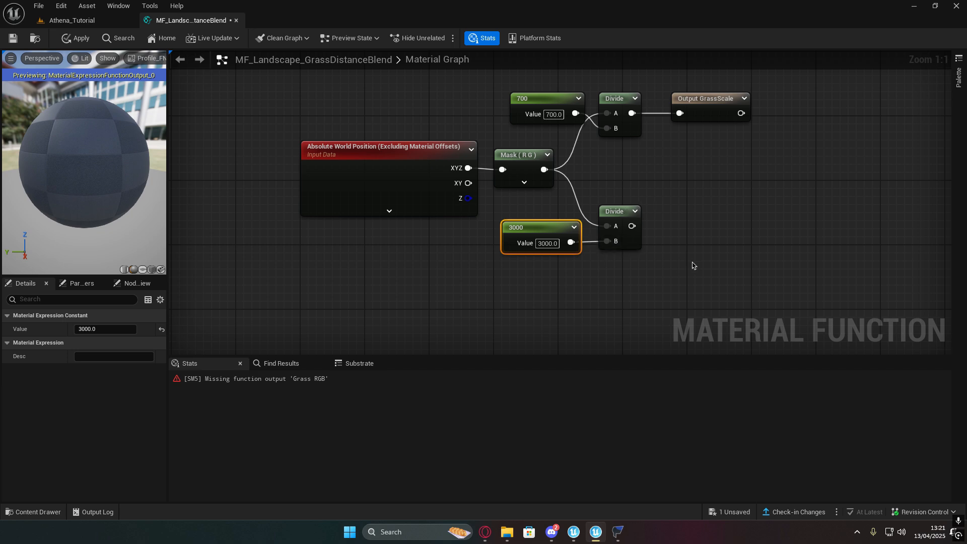
Step: Add a VertexInterpolator node fed by the lower Divide node's result
right_drag(693, 262, 582, 267)
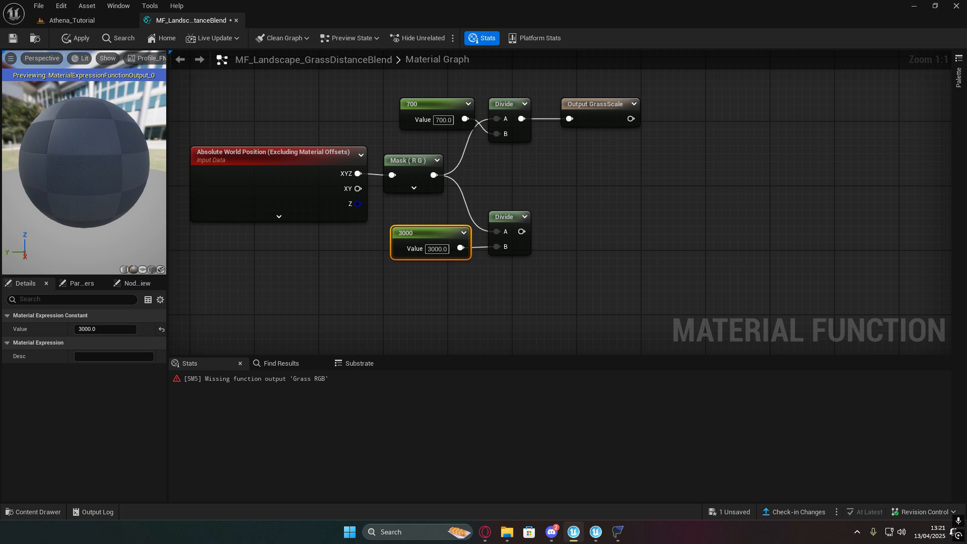
right_drag(597, 229, 479, 200)
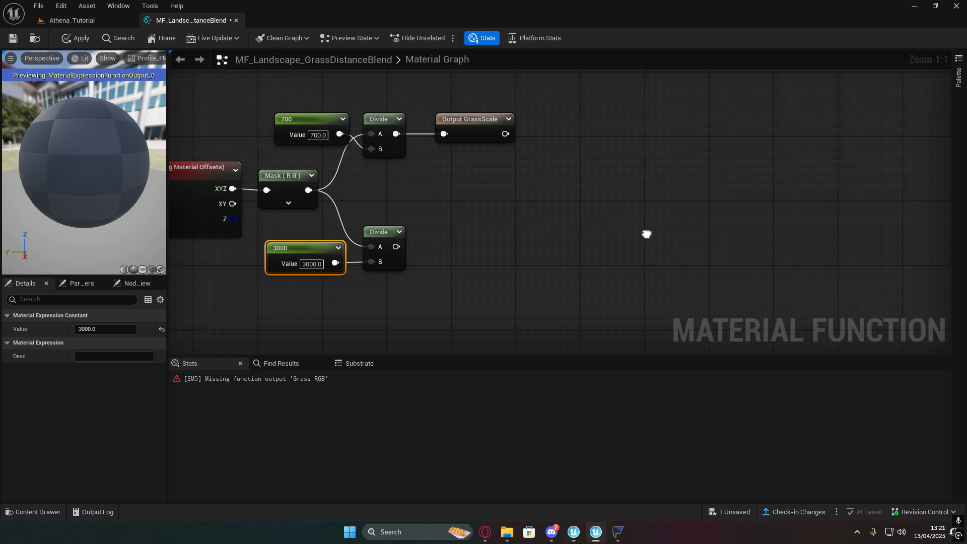
drag(409, 246, 456, 243)
text(vertex)
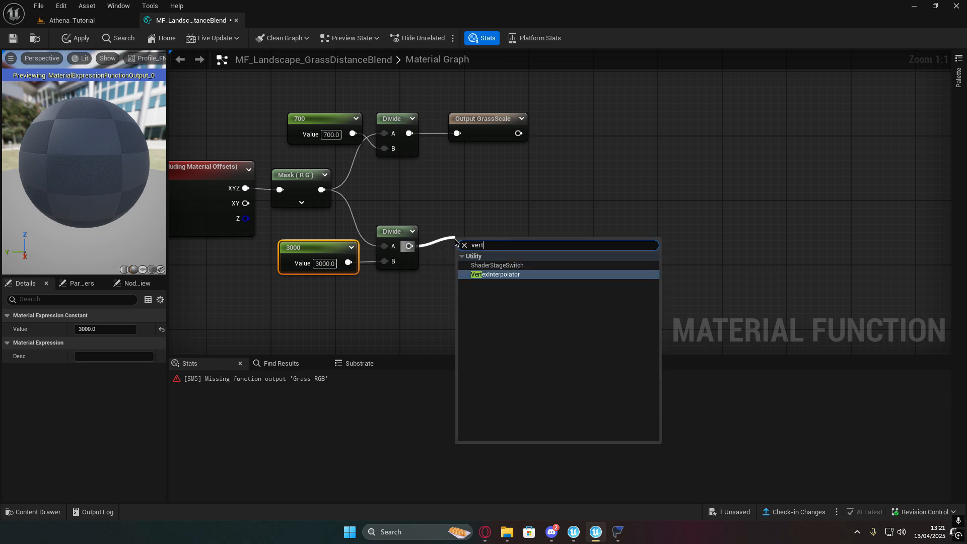
click(509, 277)
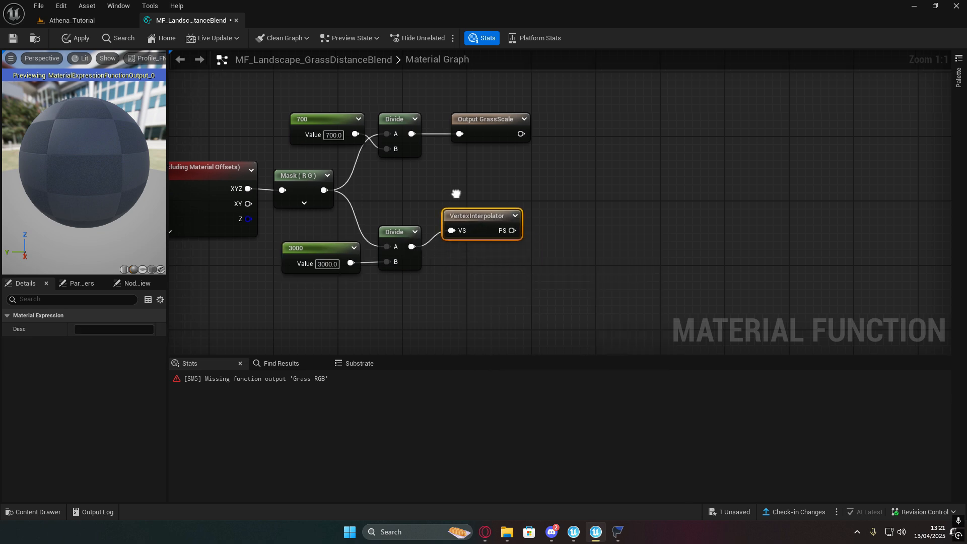
Step: Add another VertexInterpolator node fed by the GrassScale output node
right_drag(456, 190, 492, 229)
drag(554, 171, 624, 142)
text(vertex)
click(633, 200)
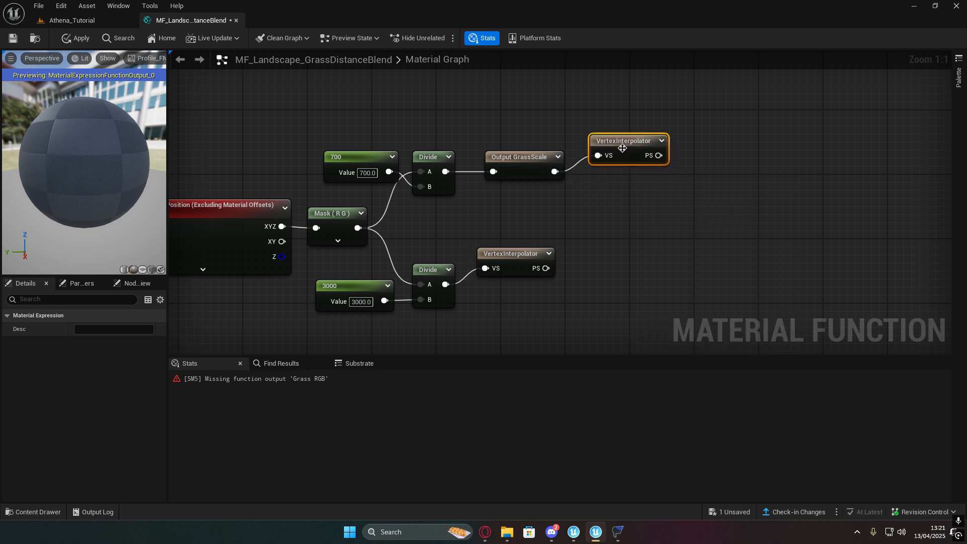
right_drag(625, 142, 561, 130)
right_drag(582, 269, 532, 265)
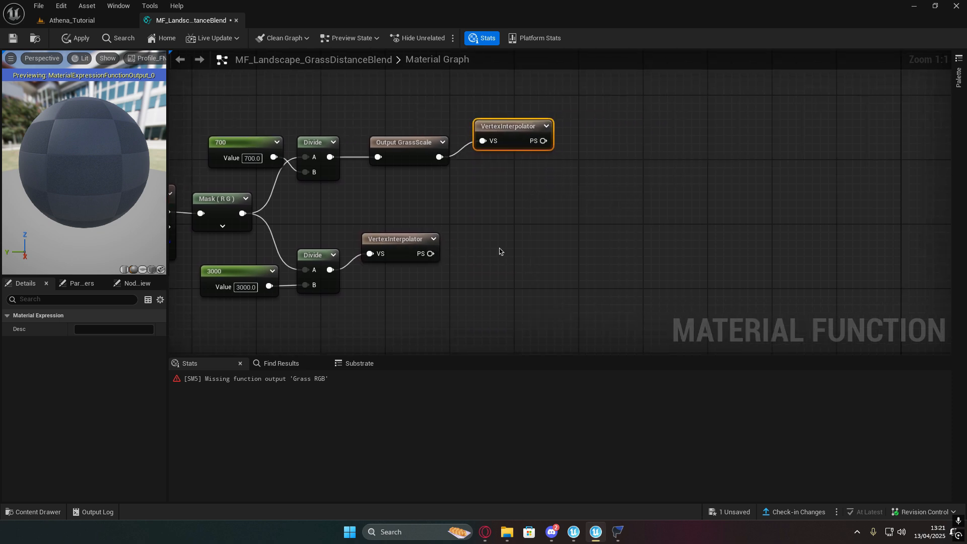
right_click(518, 253)
text(swit)
click(563, 315)
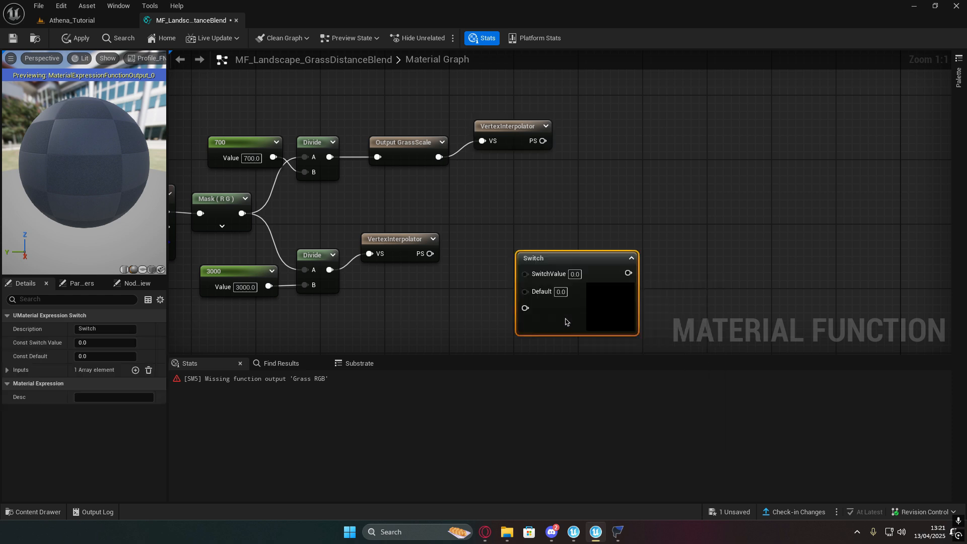
key(Delete)
Step: Add a StaticSwitch node beyond the vertex interpolators and place a duplicate of it above
right_click(635, 282)
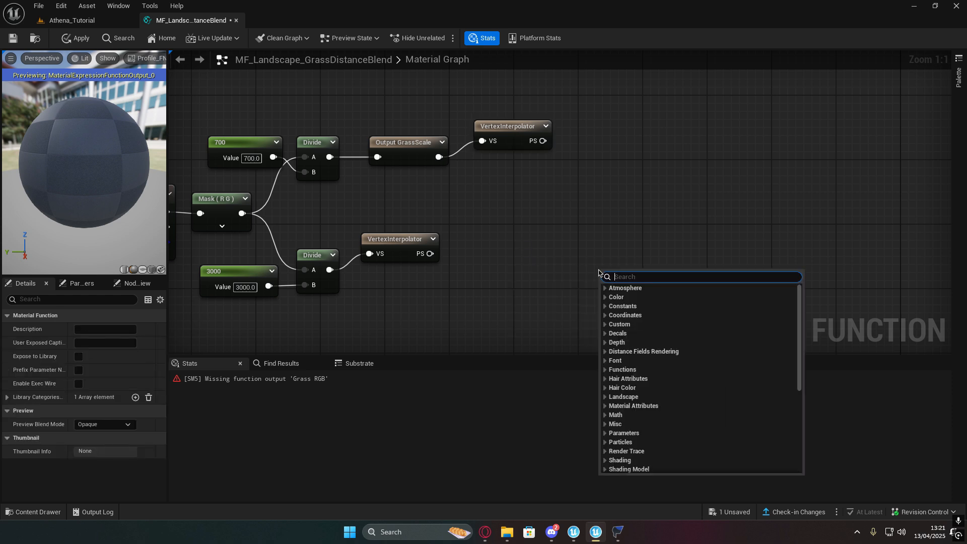
text(swit)
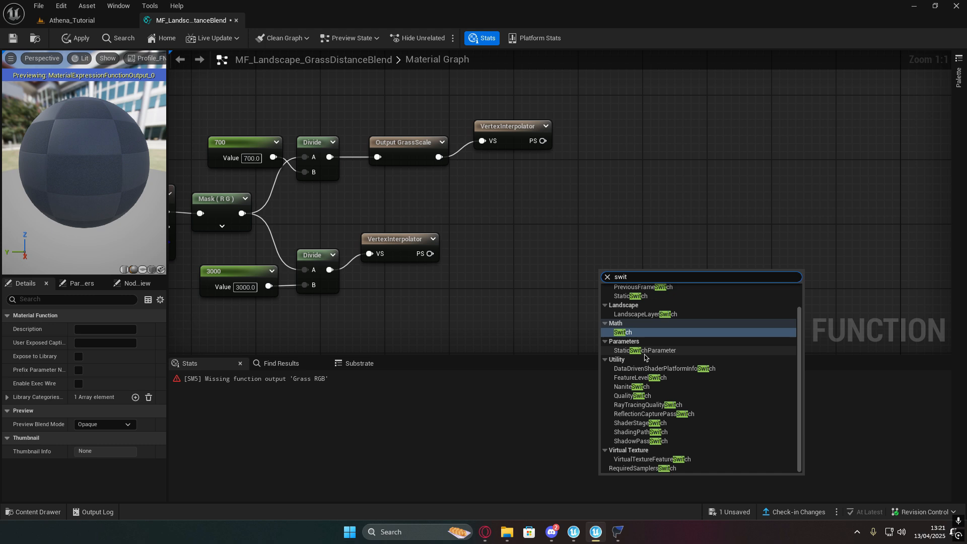
click(645, 296)
drag(637, 284, 558, 265)
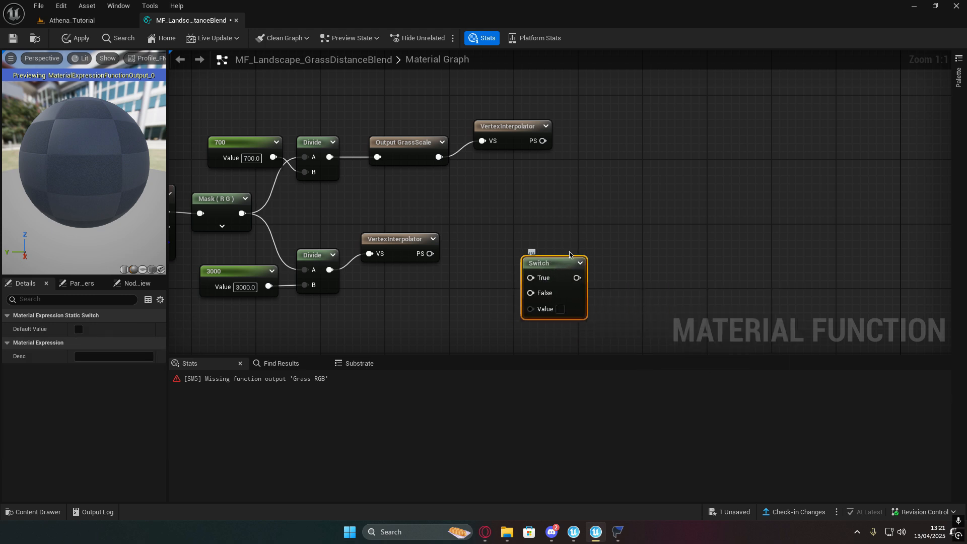
key(ctrl+d)
drag(602, 214, 555, 186)
right_drag(652, 285, 577, 268)
click(576, 268)
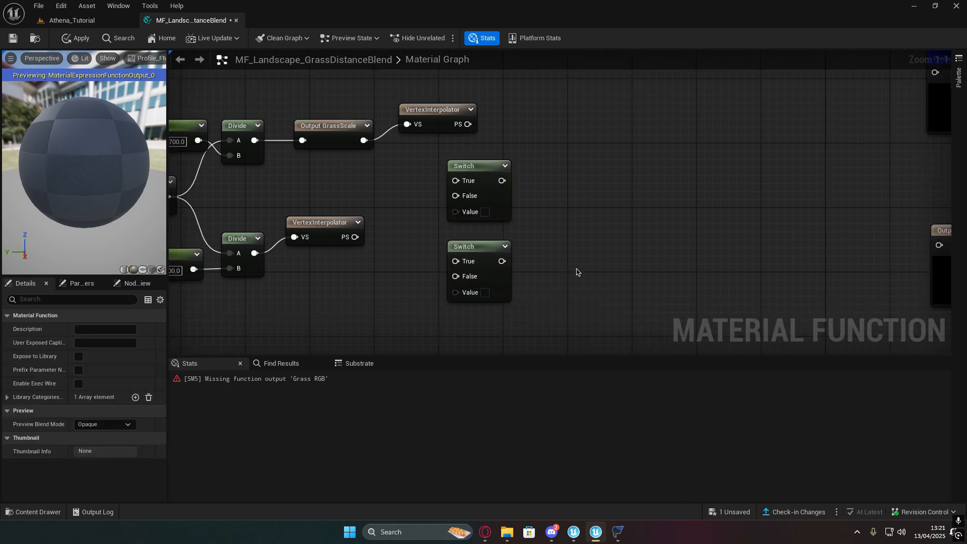
Step: Connect each VertexInterpolator's PS output to its switch's True input and align the lower interpolator beside its switch
right_drag(631, 228, 643, 253)
drag(484, 192, 529, 136)
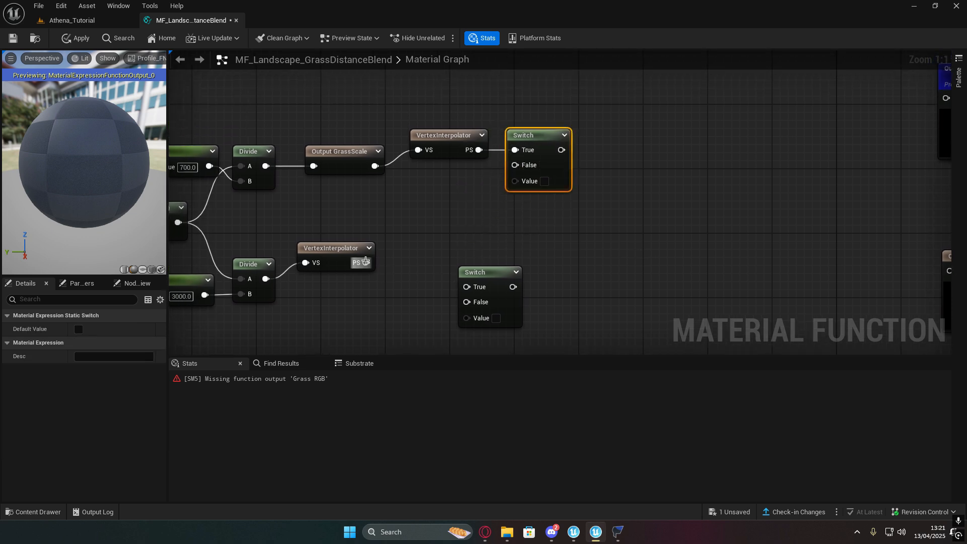
drag(367, 263, 534, 257)
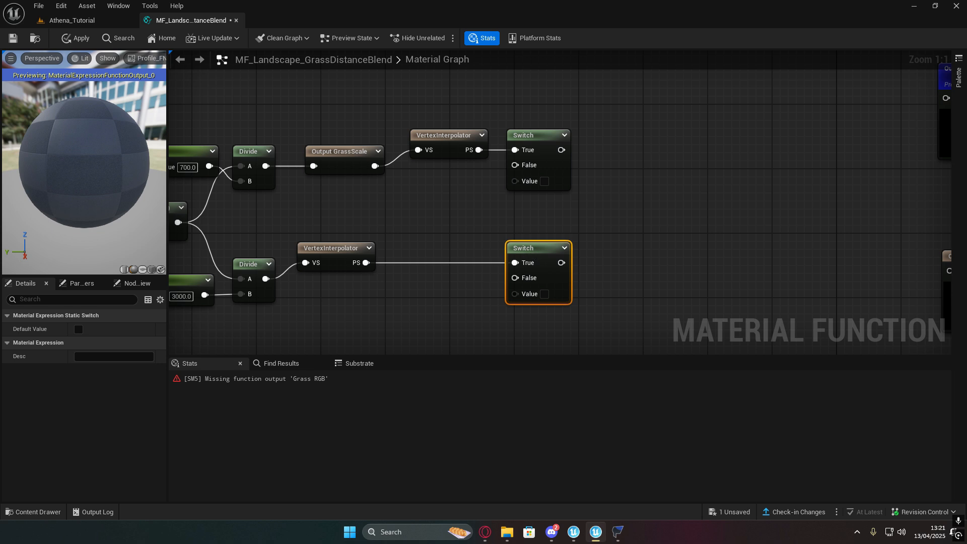
right_drag(378, 257, 467, 241)
drag(430, 235, 544, 236)
right_drag(500, 286, 458, 243)
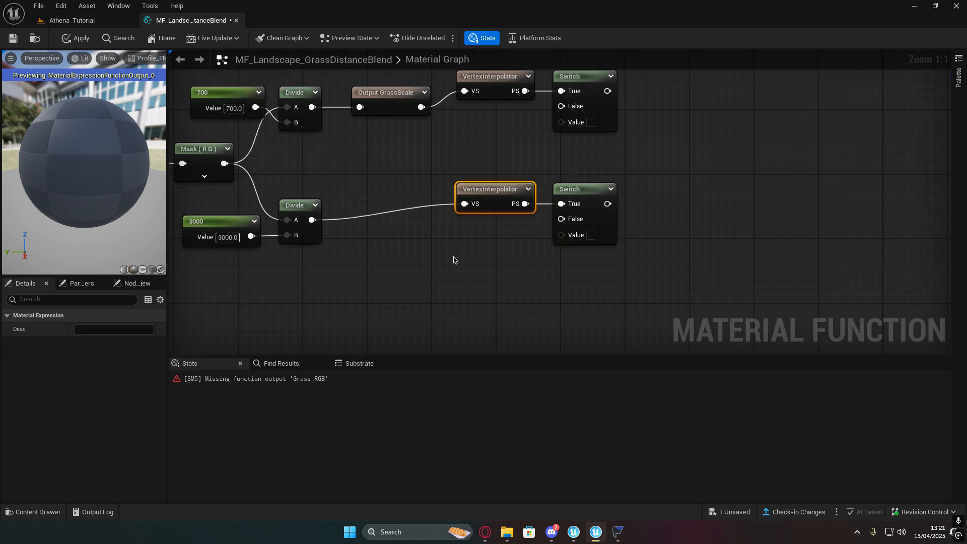
click(456, 244)
Step: Connect the lower Divide node and the GrassScale output to the False inputs of their respective switches
drag(312, 220, 562, 218)
right_drag(508, 238, 481, 286)
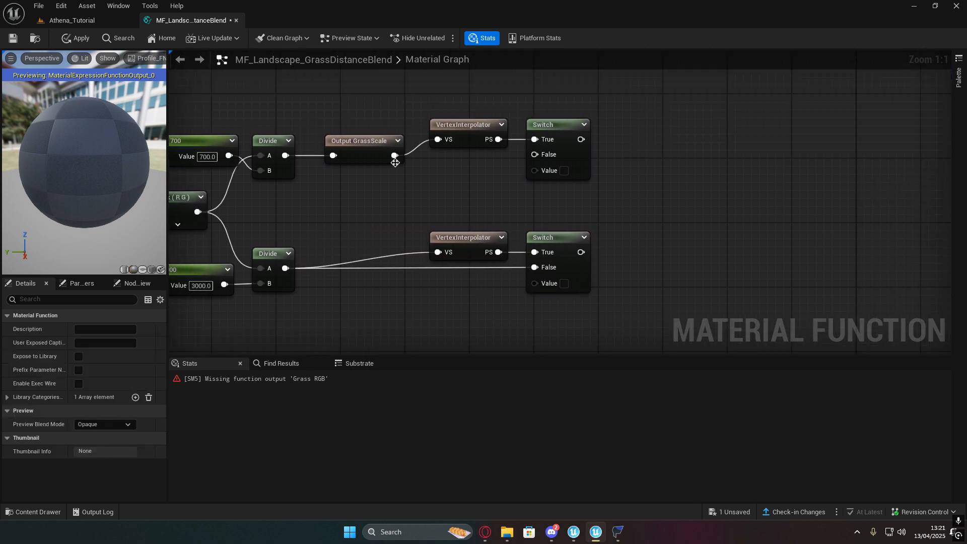
drag(394, 155, 535, 154)
right_drag(471, 189, 548, 187)
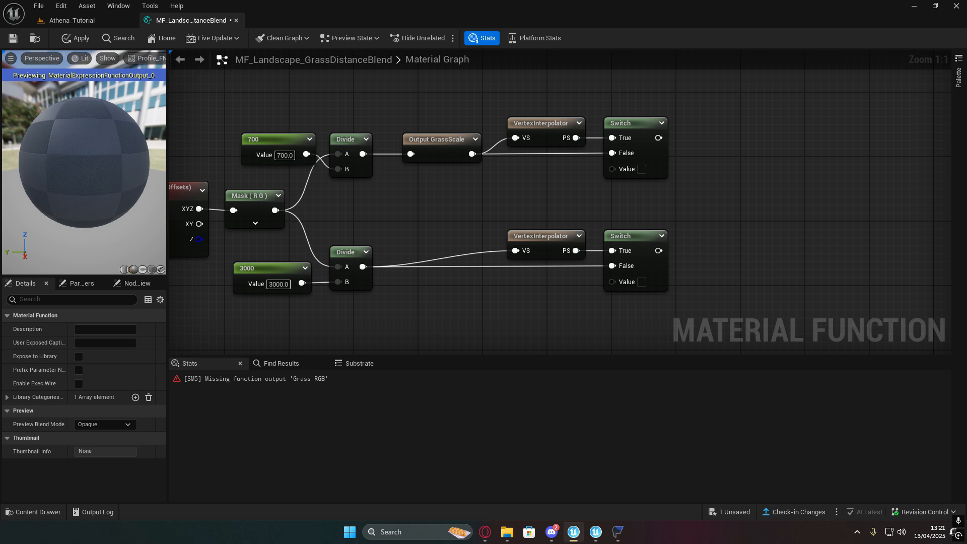
Step: Add a function input below the lower switch and name it UseVertexInterp
right_drag(529, 297, 576, 251)
right_click(580, 250)
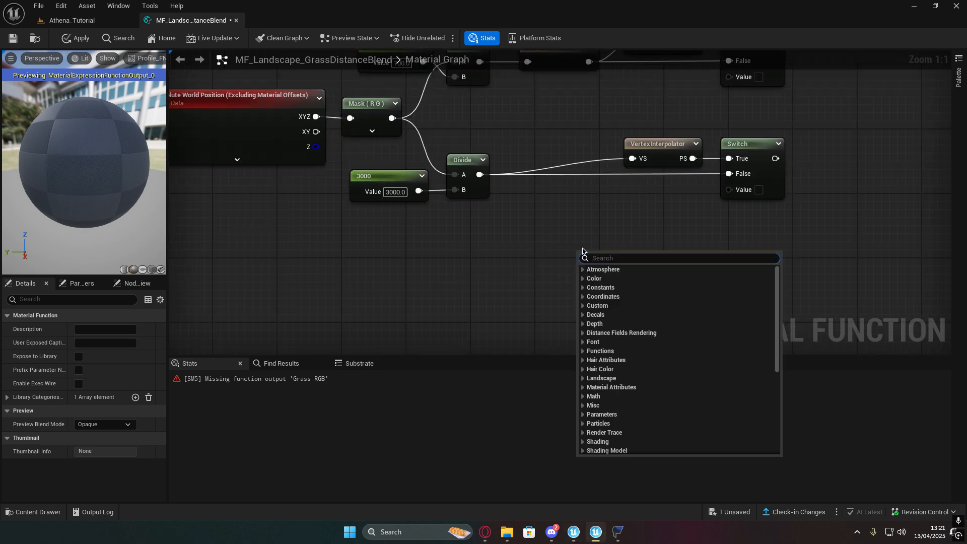
text(input)
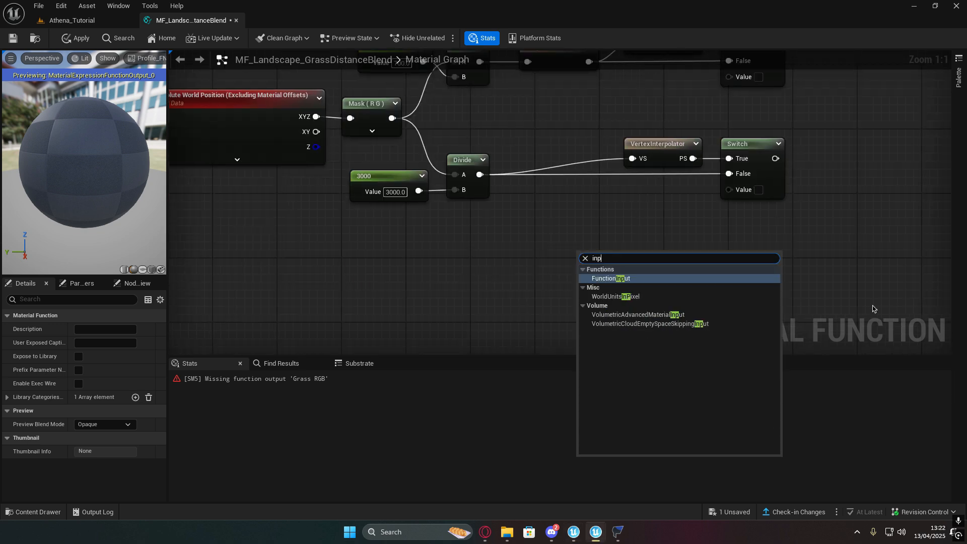
click(646, 279)
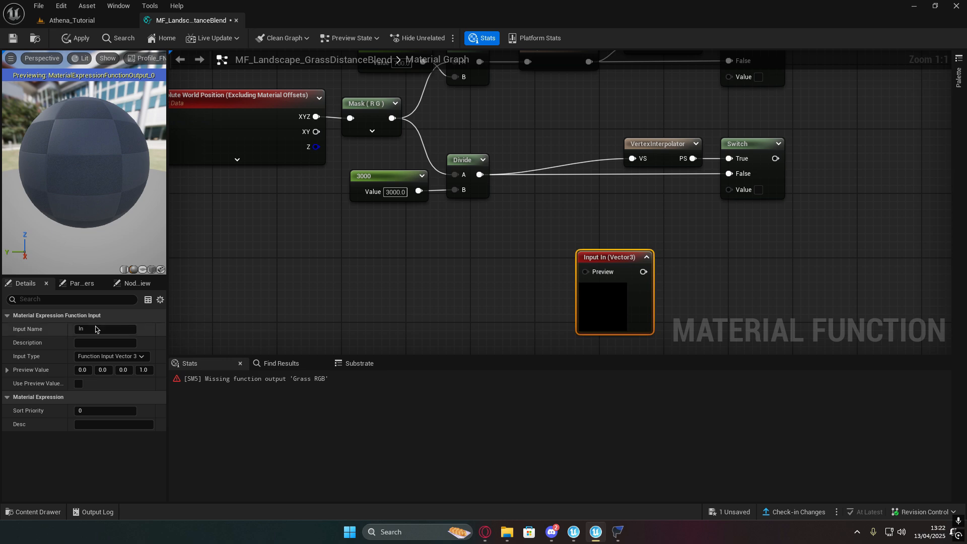
click(96, 330)
text(UseVertexInterp)
right_drag(438, 264, 403, 262)
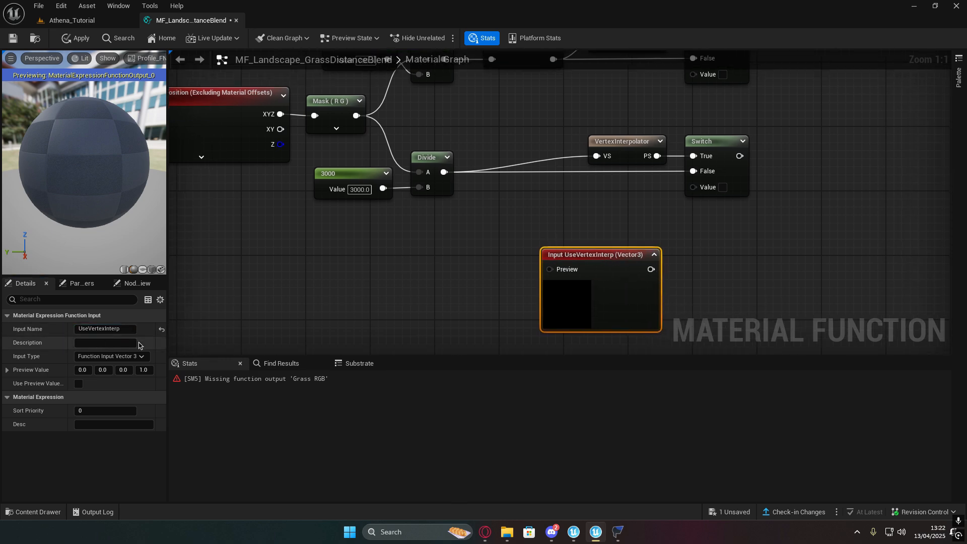
Step: Set the UseVertexInterp input's type to Function Input Static Bool and reposition the node slightly
click(112, 356)
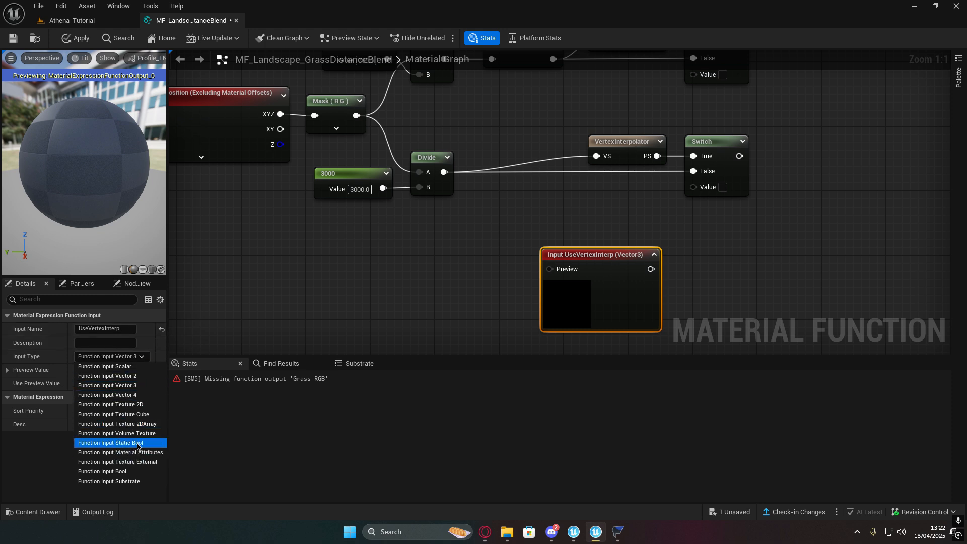
click(116, 443)
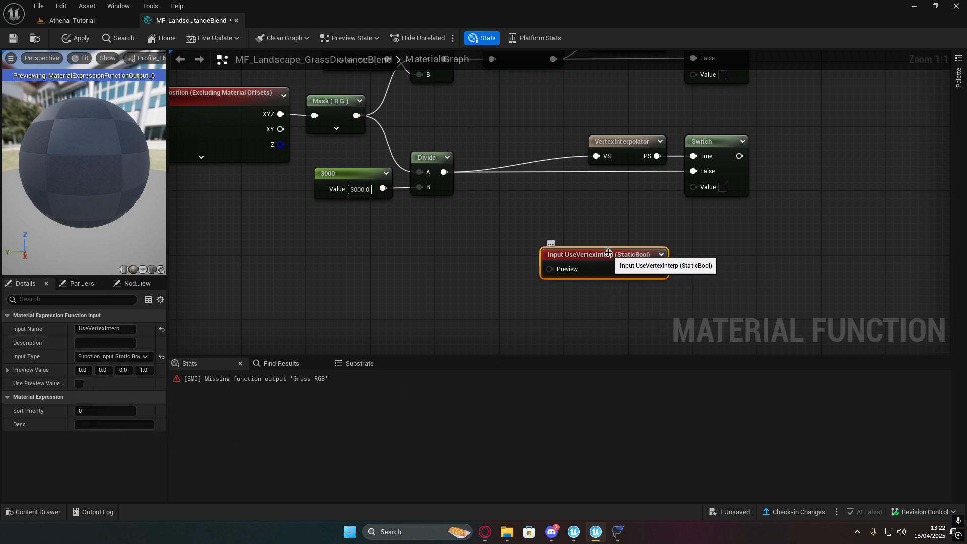
drag(609, 255, 591, 263)
Step: Add a Static Bool node beside the UseVertexInterp input and connect it to that input's Preview pin
right_drag(471, 280, 497, 281)
right_click(468, 265)
text(stst)
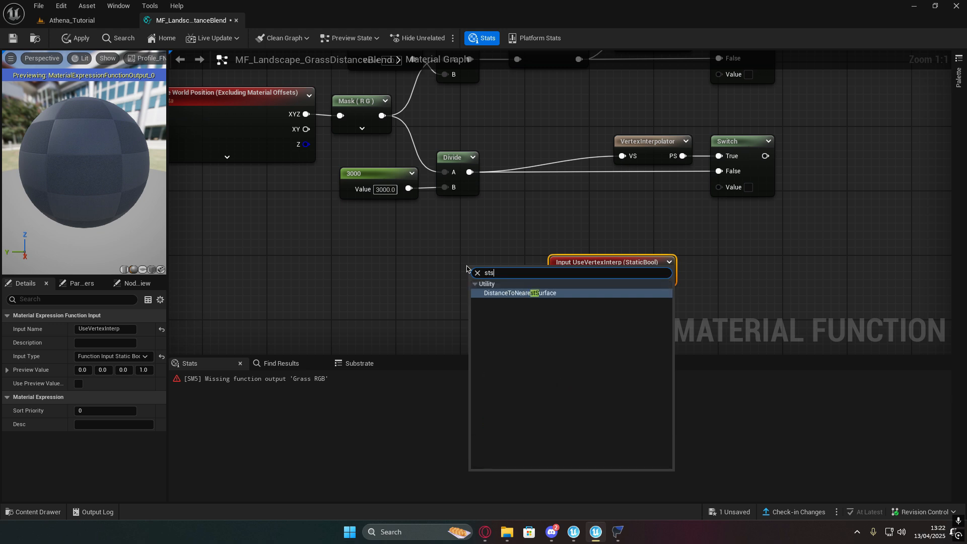
key(BackSpace)
key(BackSpace)
text(a)
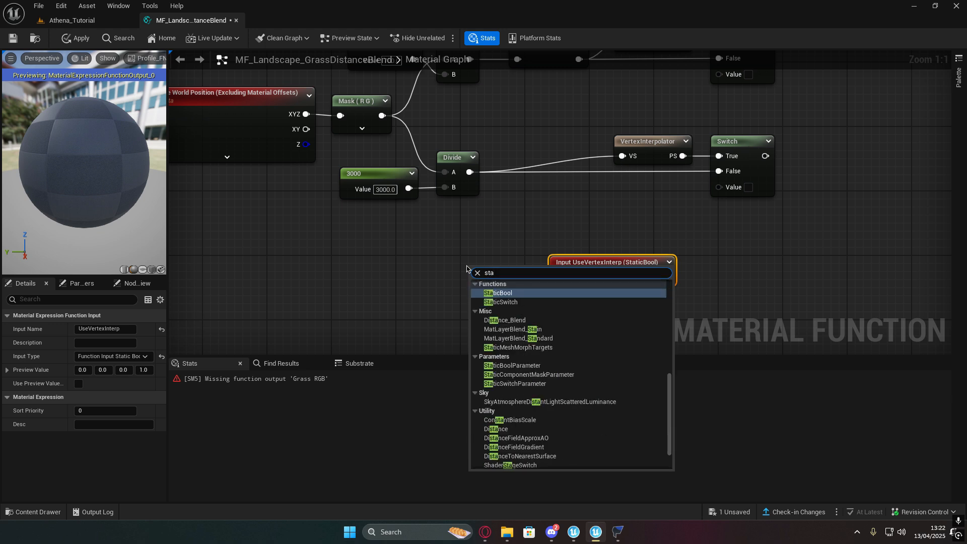
click(499, 293)
drag(484, 271, 448, 254)
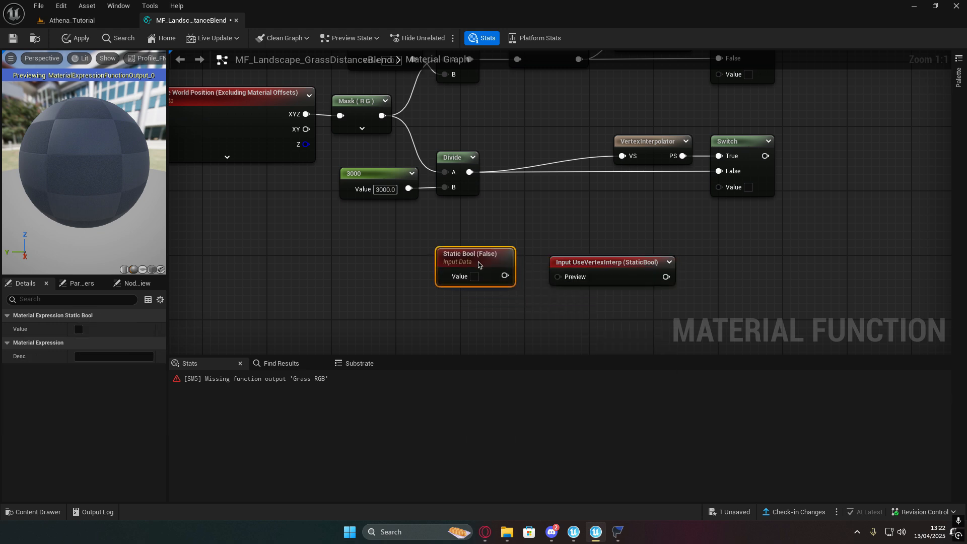
drag(505, 277, 558, 278)
Step: Connect the UseVertexInterp input's output to the Value pins of both the lower and upper switches
right_drag(644, 299, 495, 316)
drag(518, 293, 570, 204)
right_drag(570, 211, 566, 260)
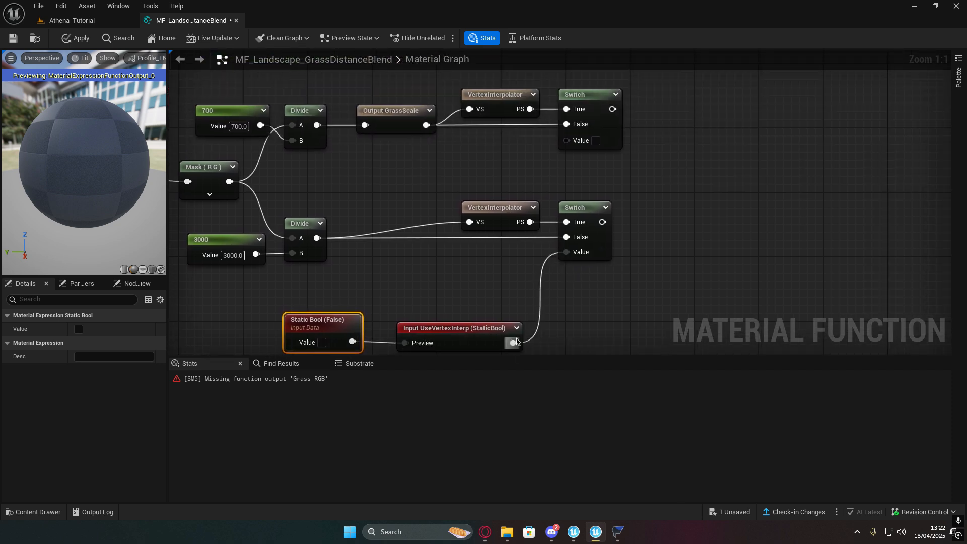
drag(513, 341, 566, 141)
right_drag(660, 185, 621, 215)
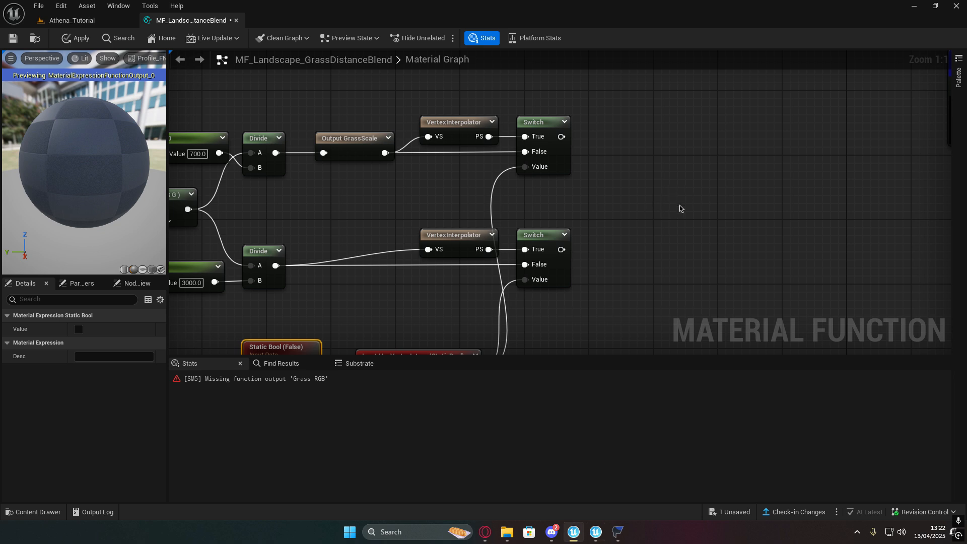
Step: Add a texture sample, convert it to a parameter named Grass, and place it with its UVs fed by the upper switch
right_drag(679, 209, 592, 266)
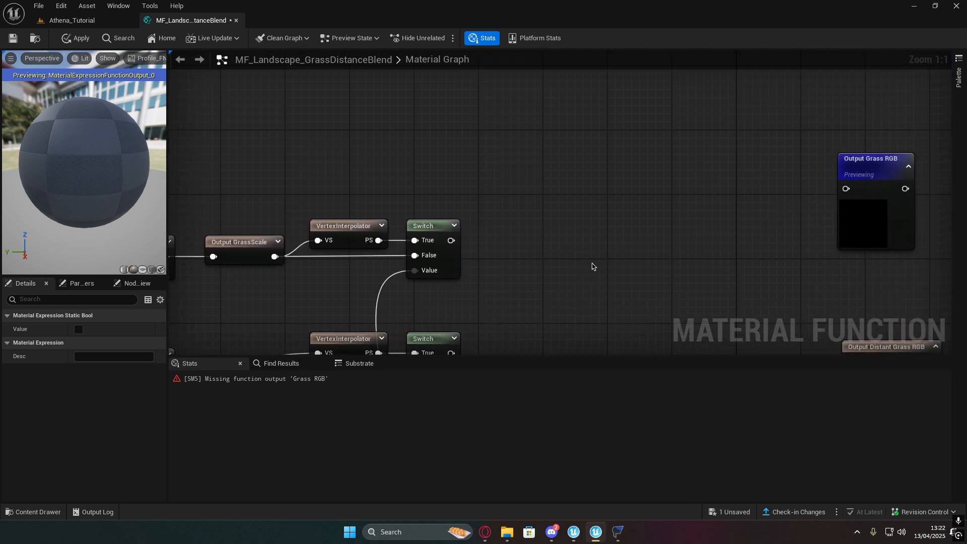
key(t)
click(539, 216)
drag(579, 222, 552, 209)
right_click(552, 209)
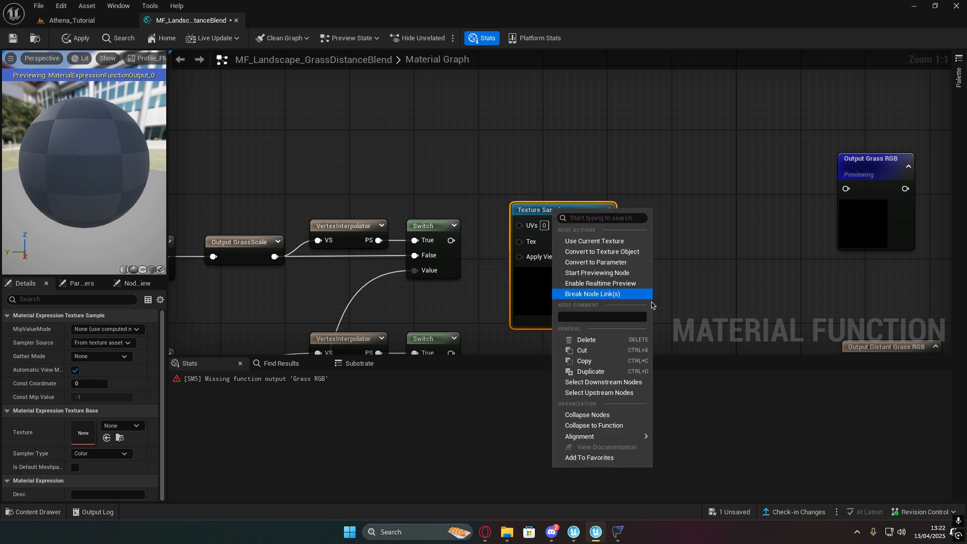
click(619, 262)
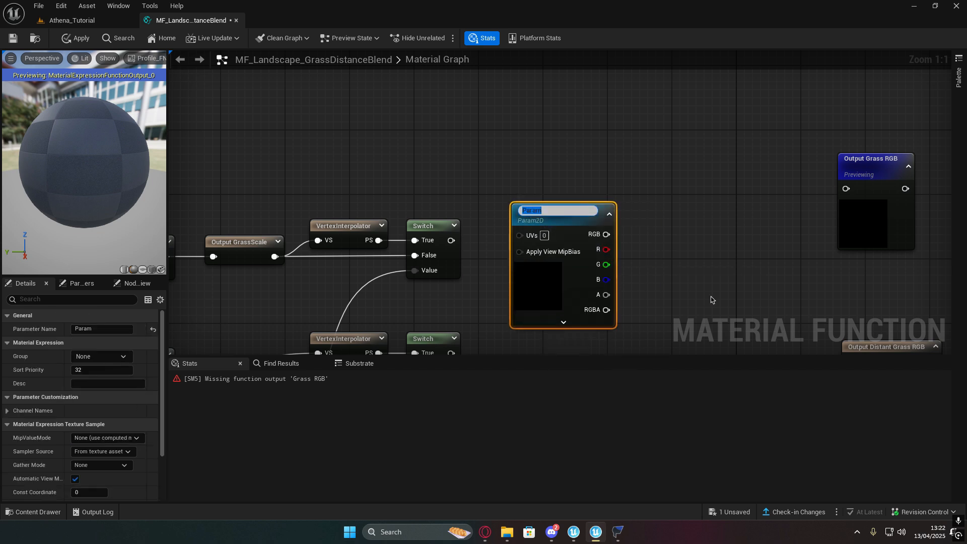
text(Grass)
key(Return)
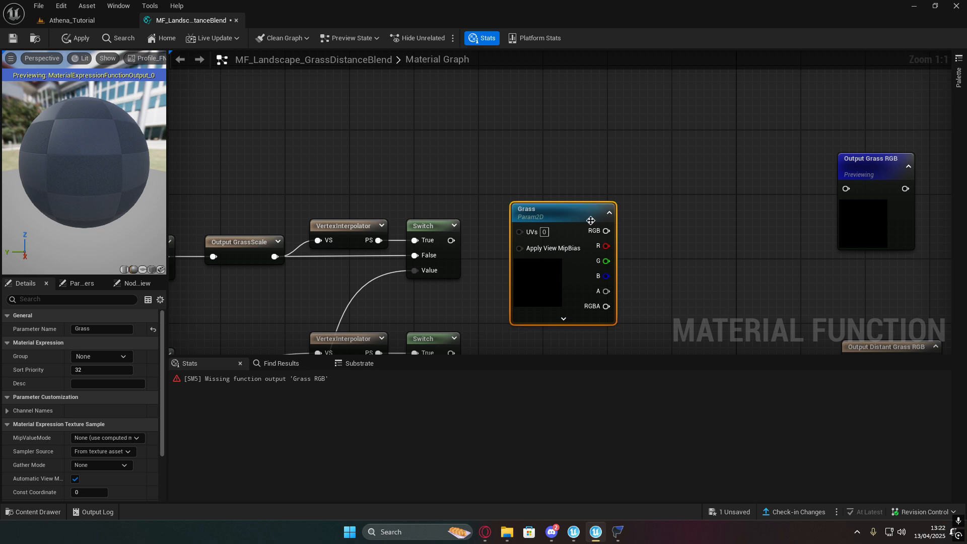
drag(516, 235, 479, 241)
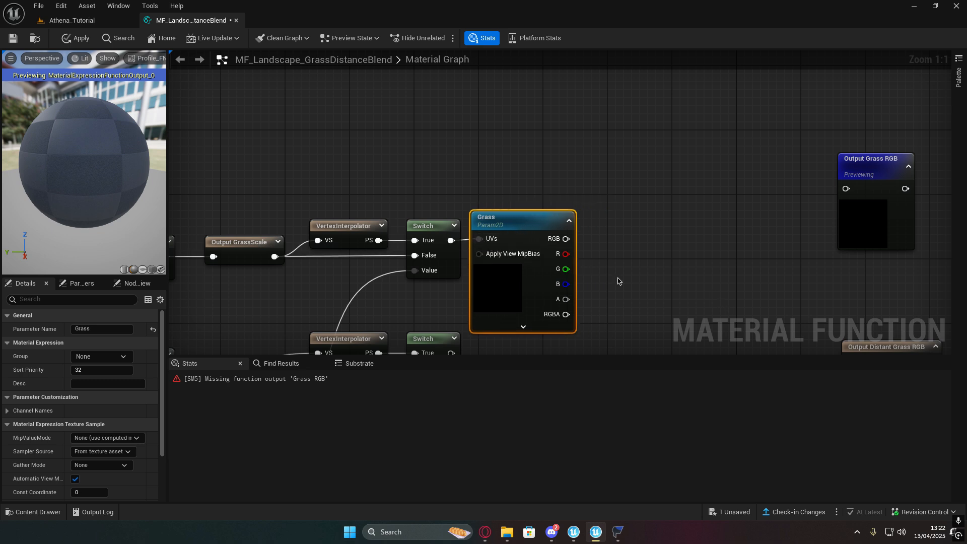
Step: Duplicate the Grass texture parameter below the original and connect the lower switch's output to the copy's UVs
right_drag(618, 279, 533, 213)
drag(430, 158, 462, 162)
key(ctrl+d)
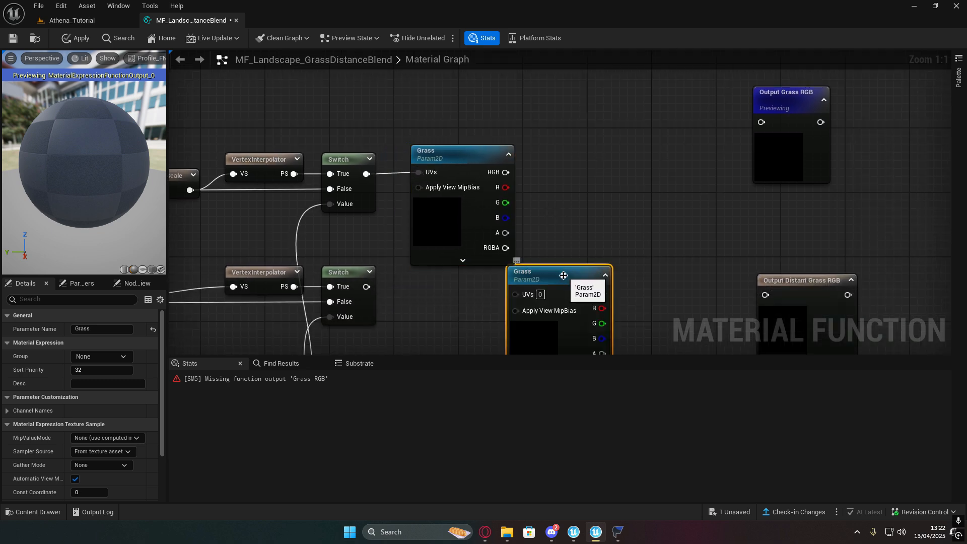
drag(565, 278, 466, 284)
drag(366, 287, 419, 302)
Step: Assign an Athena grass texture to the upper Grass texture parameter
right_drag(419, 261, 480, 150)
click(511, 142)
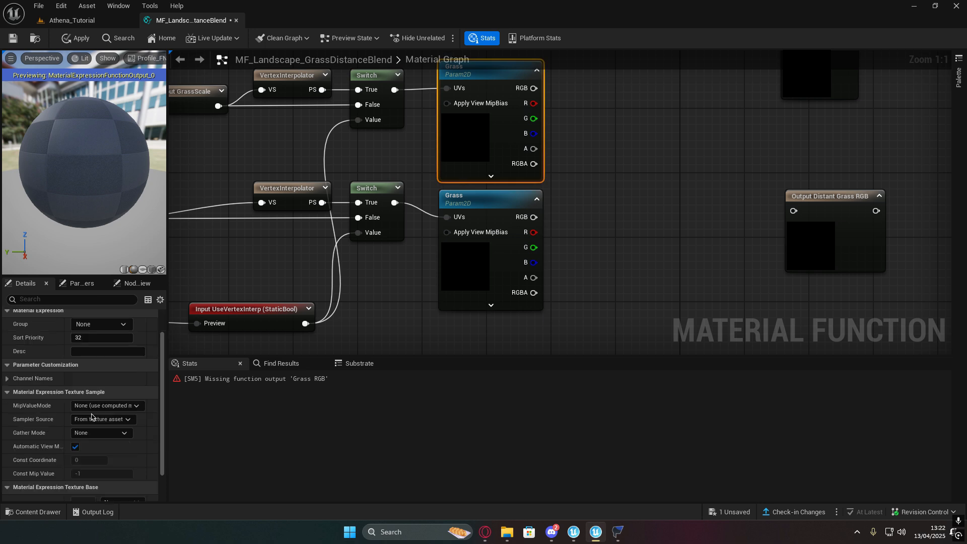
scroll(81, 413, down, 3)
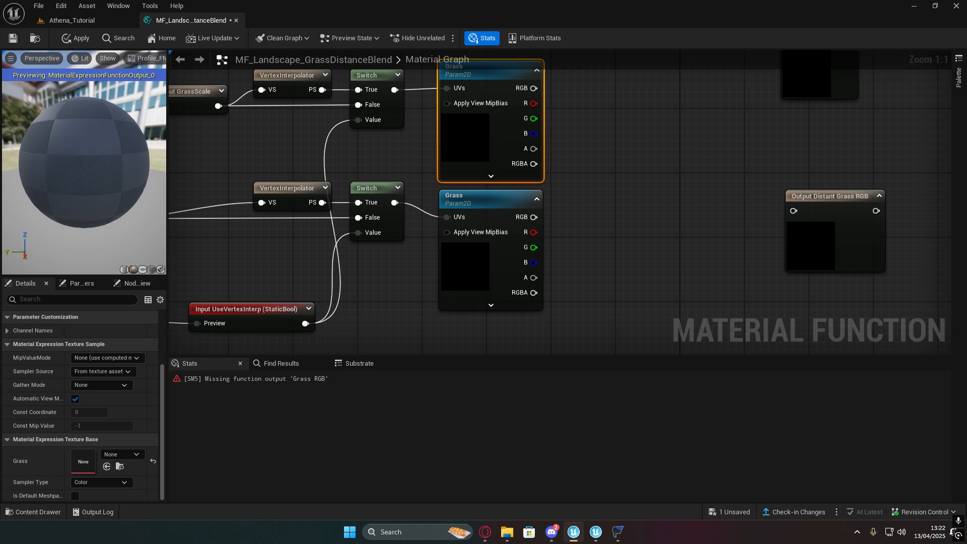
right_drag(647, 195, 693, 233)
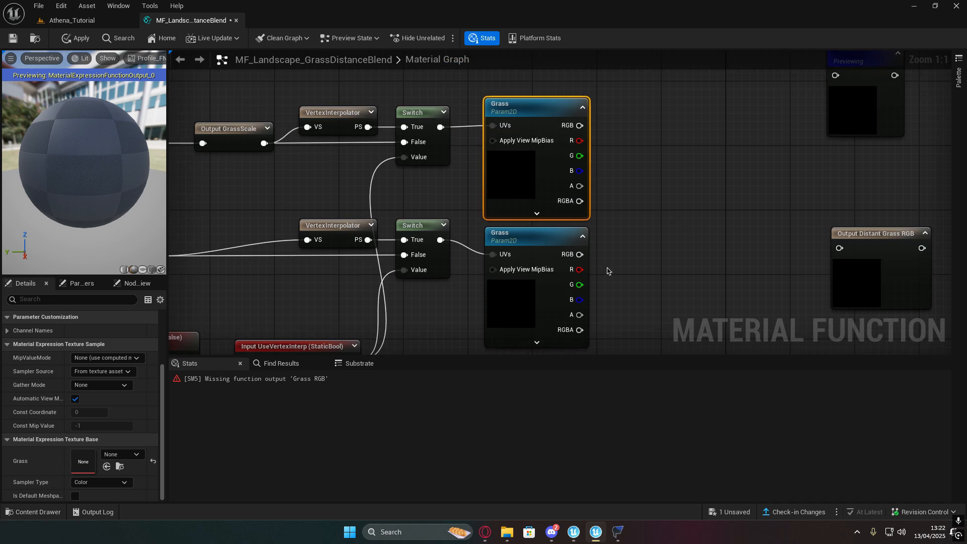
click(130, 456)
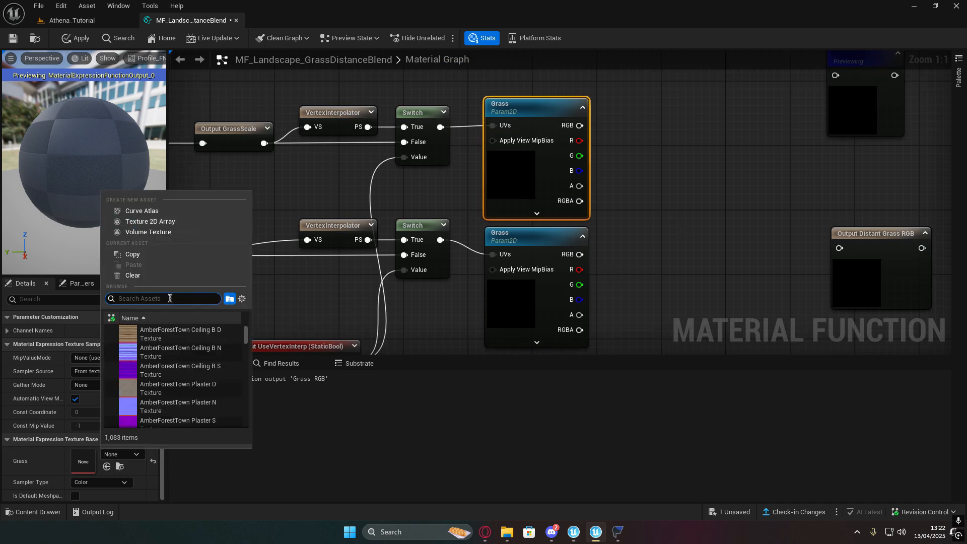
text(Athen)
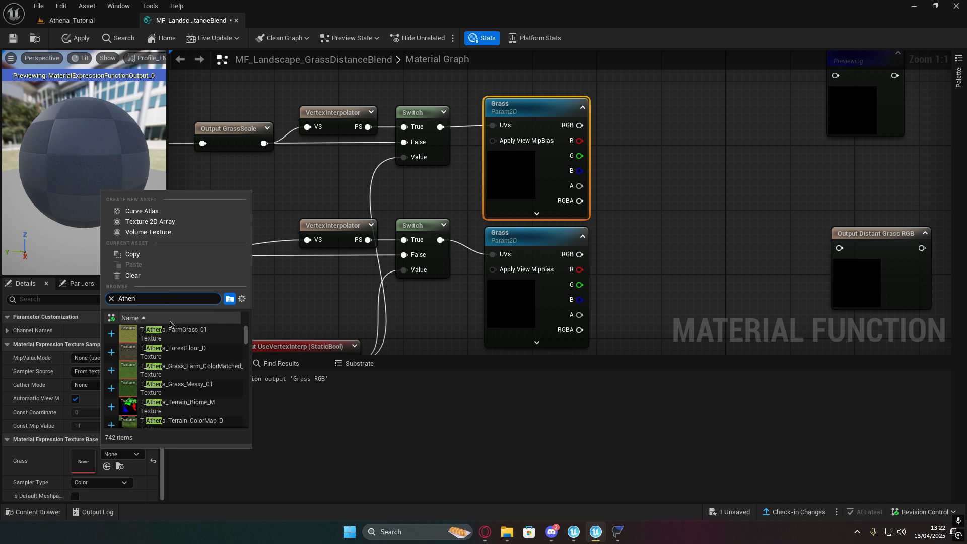
click(190, 371)
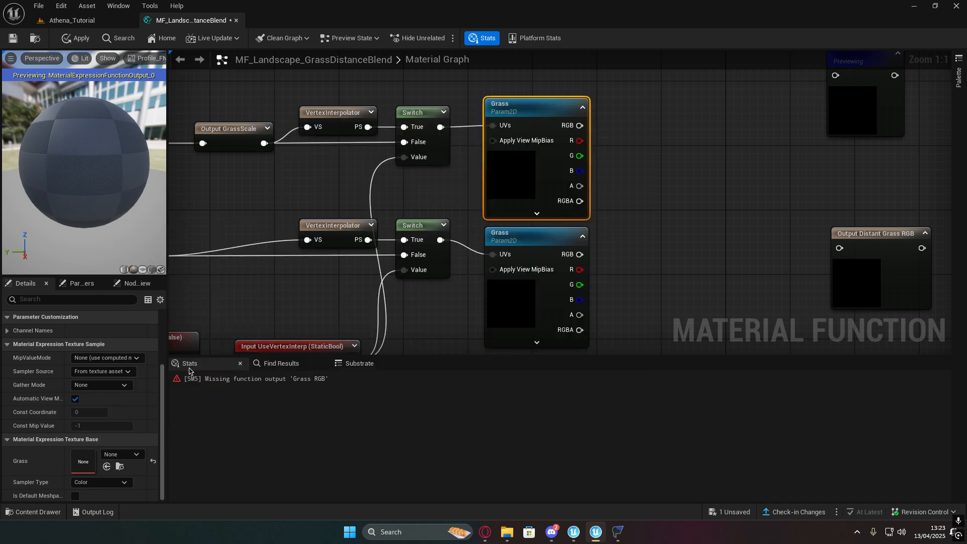
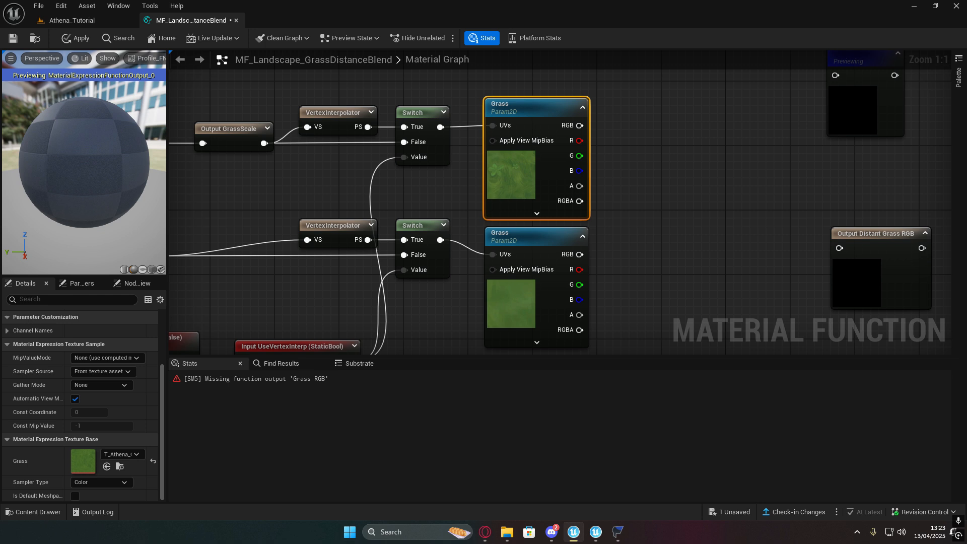
Step: Add two constant nodes, one above the other, below the Static Bool node
scroll(696, 222, down, 3)
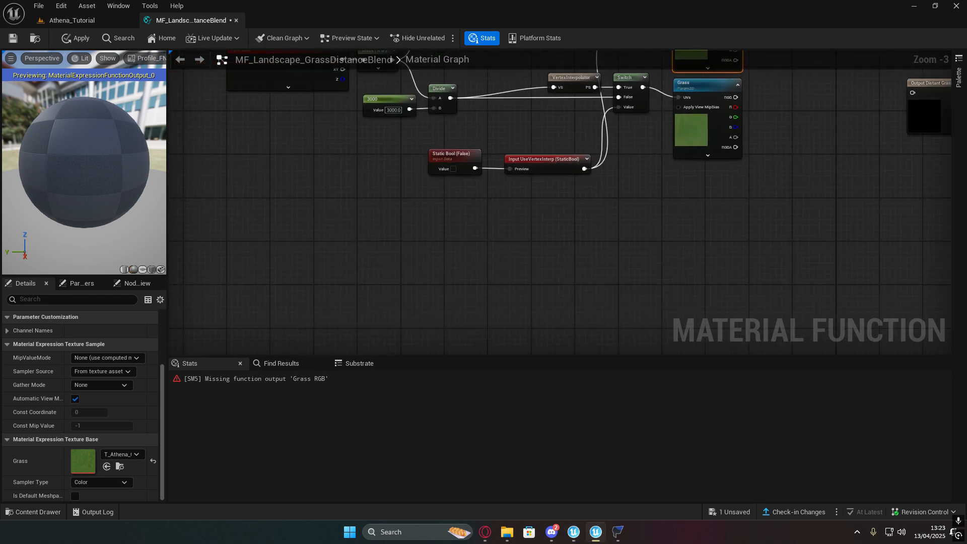
right_drag(506, 182, 506, 173)
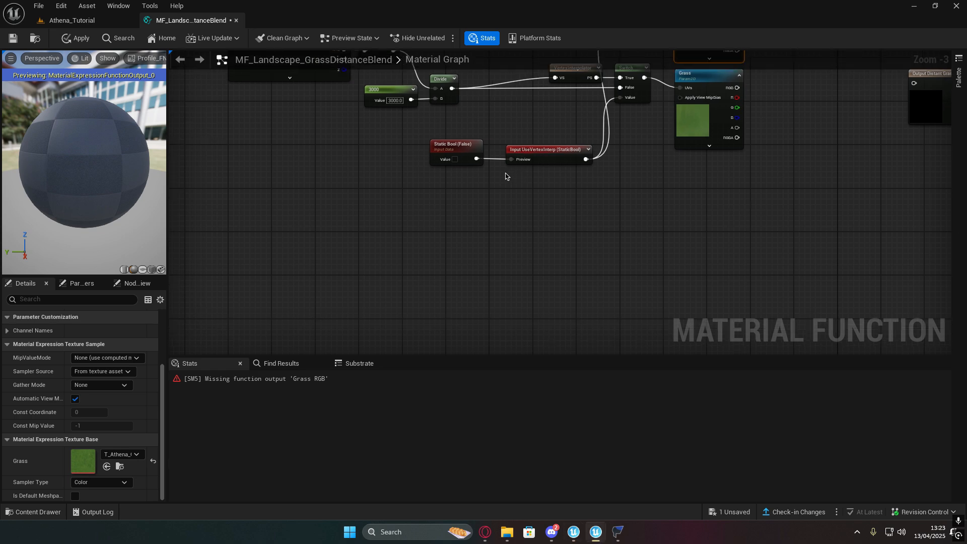
key(1)
click(468, 186)
key(1)
click(477, 224)
drag(494, 227, 486, 222)
Step: Set the upper new constant to 55000 and the lower one to 45000
scroll(532, 213, up, 3)
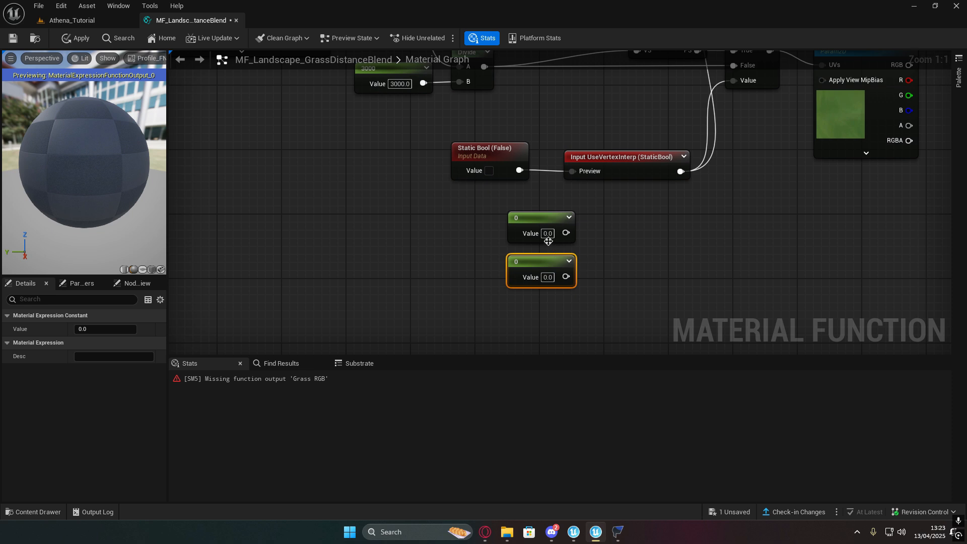
click(544, 232)
text(55000)
key(Return)
click(548, 277)
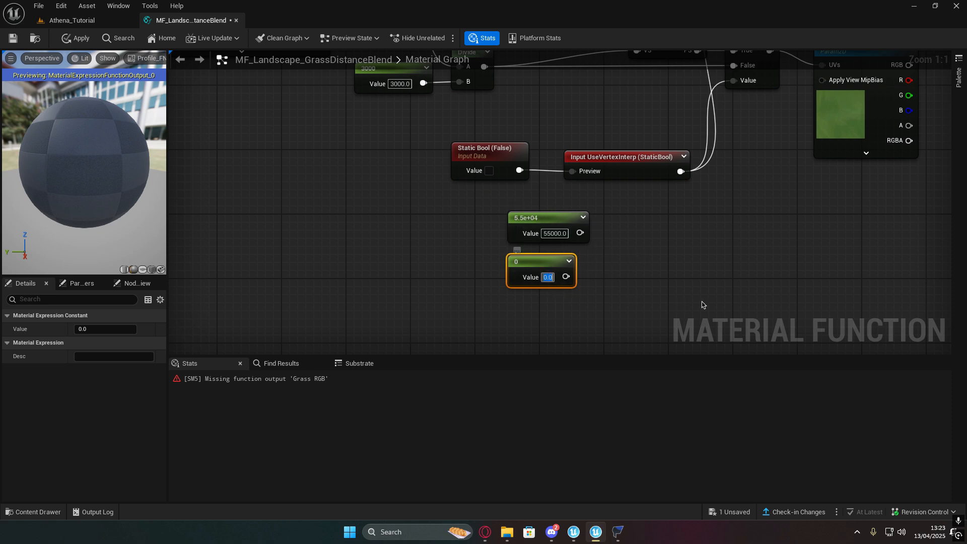
text(45000)
key(Return)
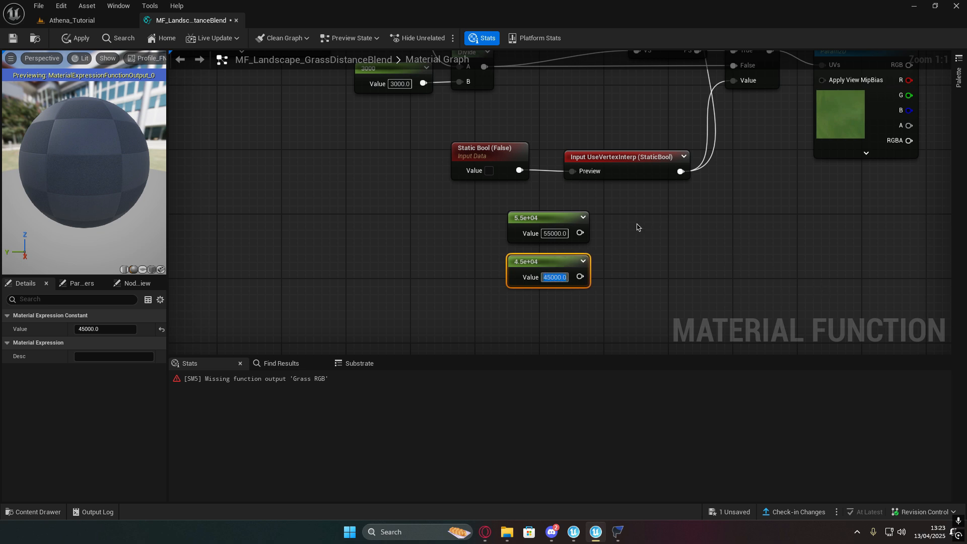
Step: Add a Quality Switch and feed its Default, High and Medium inputs from the 55000 constant and Low from the 45000 constant
right_drag(636, 224, 562, 226)
right_click(562, 225)
text(qu)
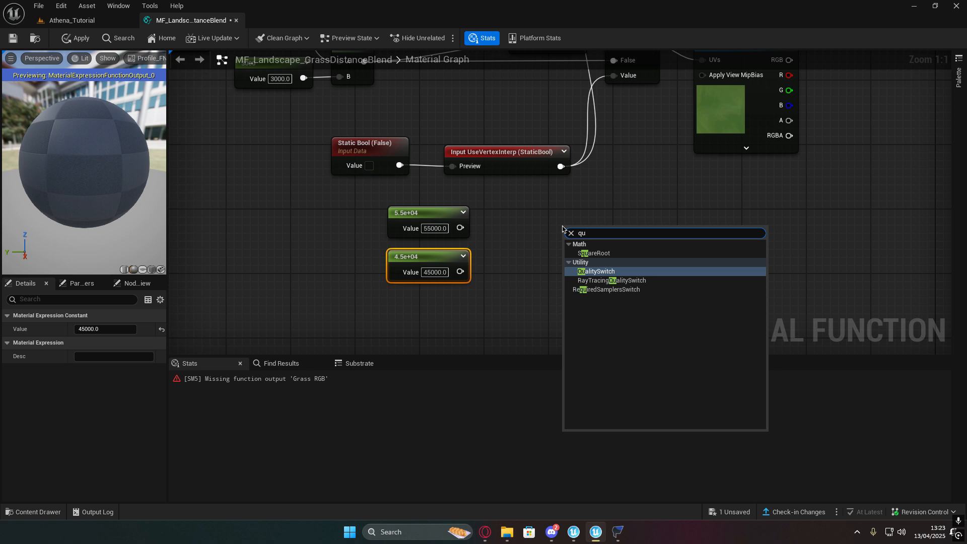
click(639, 273)
drag(590, 229, 560, 209)
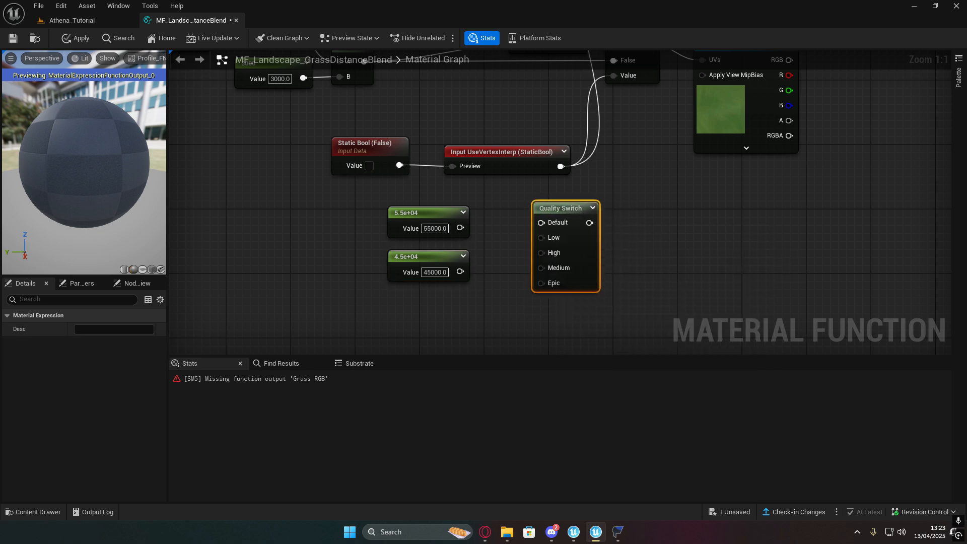
drag(460, 228, 544, 268)
drag(460, 271, 542, 240)
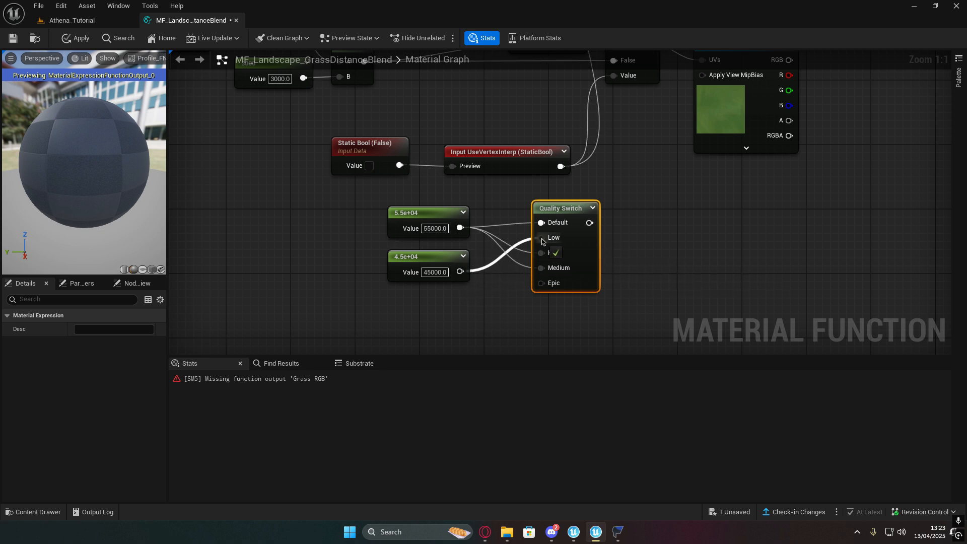
Step: Add a Feature Level Switch beside the Quality Switch and connect the Quality Switch output to its Default input
right_drag(695, 243, 597, 238)
right_click(593, 237)
text(feat)
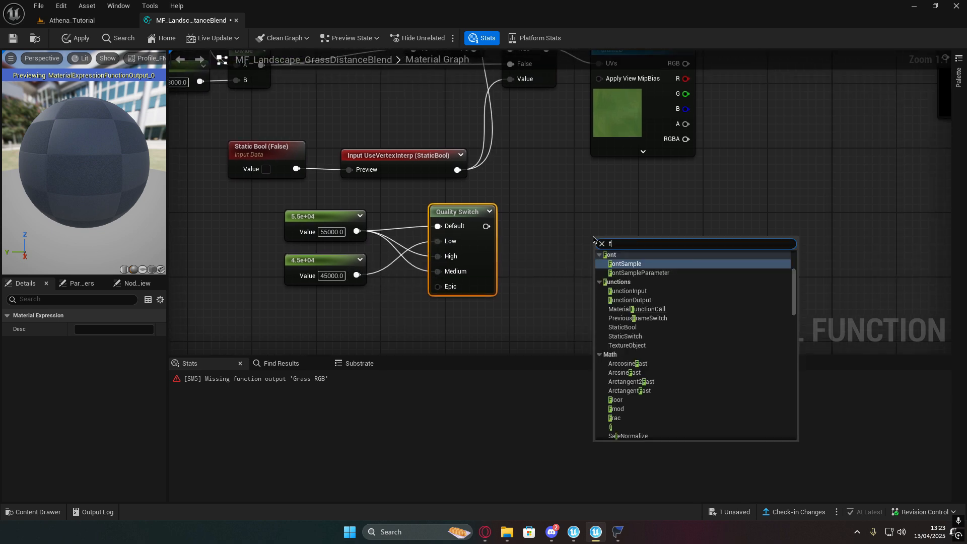
click(657, 263)
drag(657, 264, 605, 234)
drag(486, 226, 554, 230)
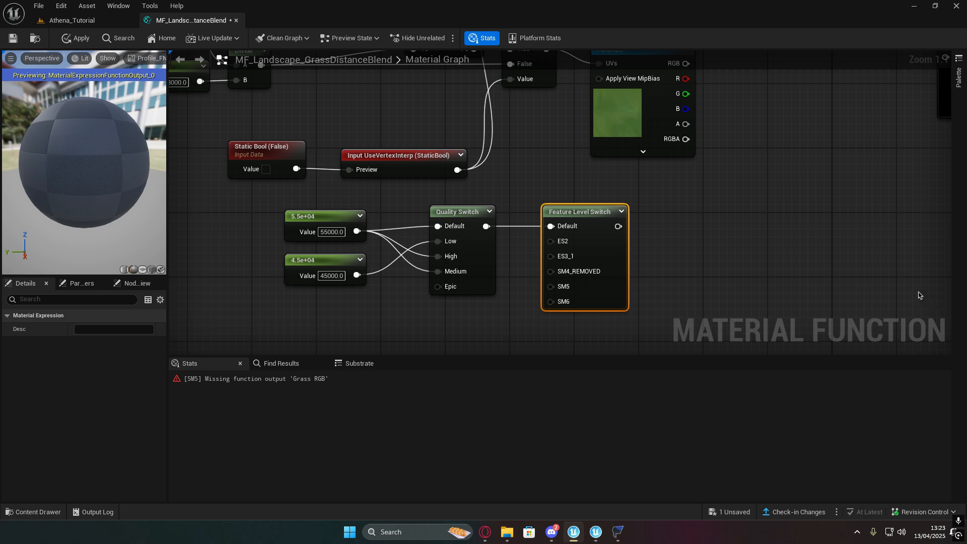
Step: Connect the Quality Switch to SM4_REMOVED, SM5 and SM6 and the 45000 constant to ES2 and ES3_1, moving the Feature Level Switch closer
drag(486, 227, 551, 302)
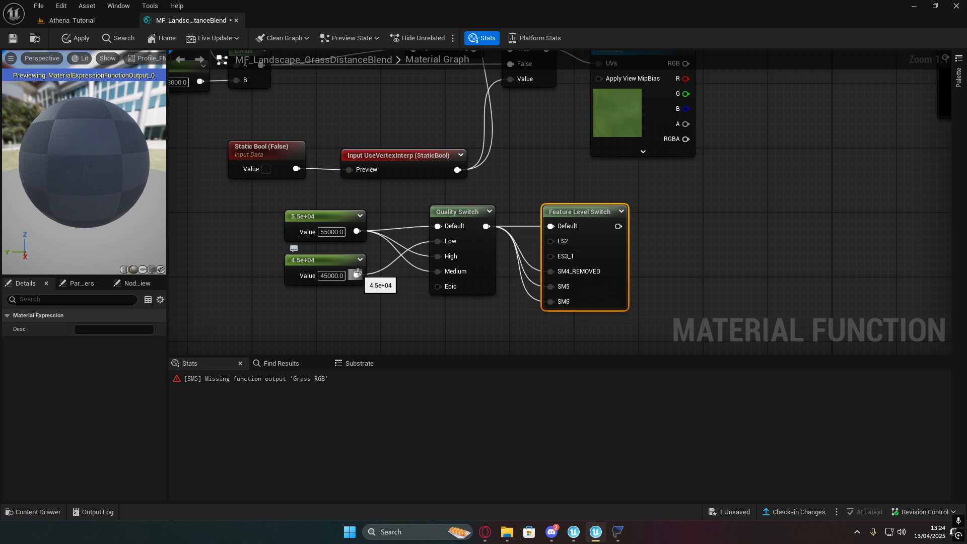
drag(356, 276, 550, 241)
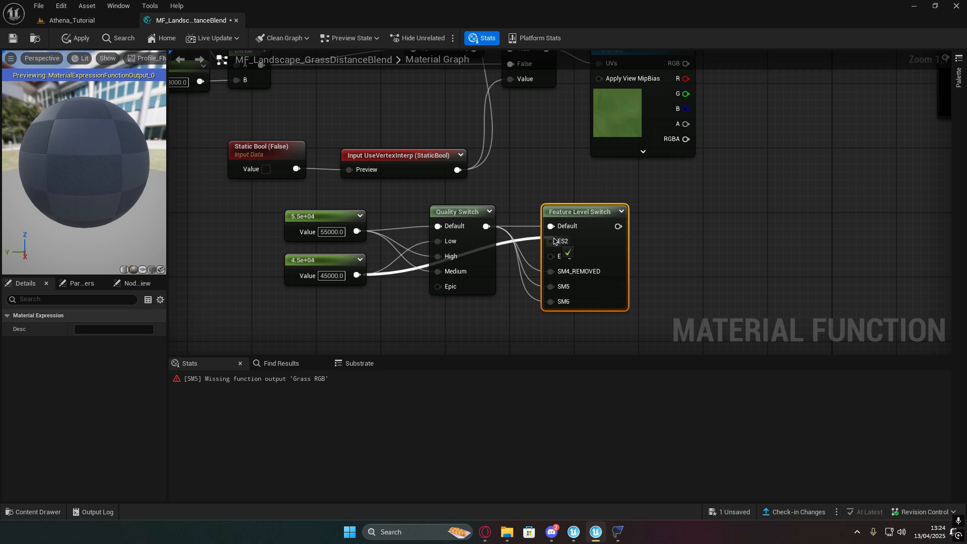
drag(356, 276, 551, 256)
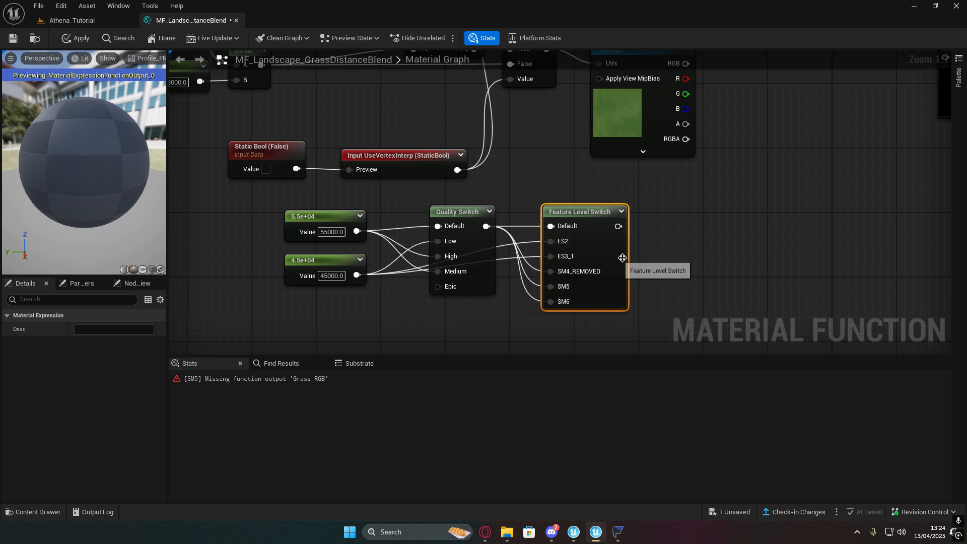
drag(590, 212, 549, 213)
Step: Add a material function call for MF_TerrainDistanceFade beside the Feature Level Switch
right_drag(770, 233, 701, 248)
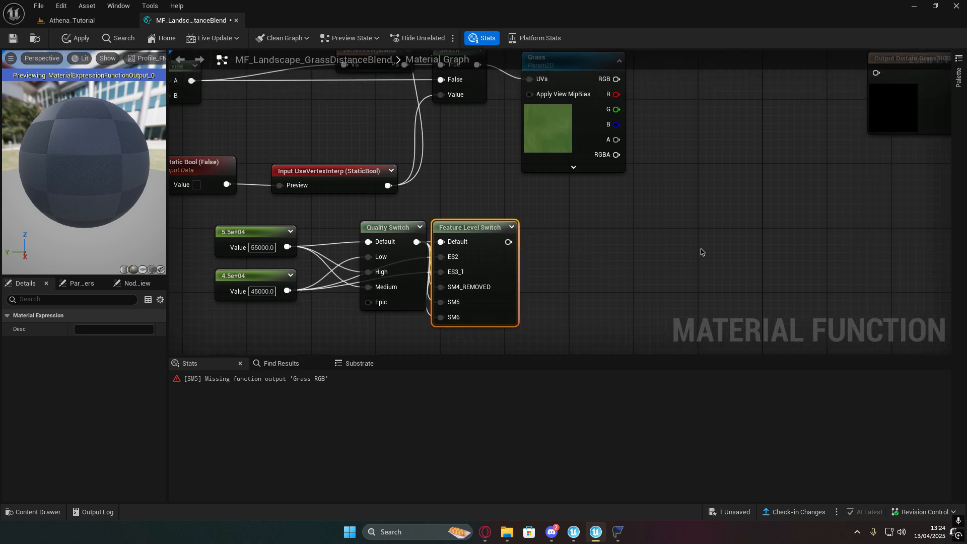
right_drag(539, 263, 549, 237)
right_click(540, 236)
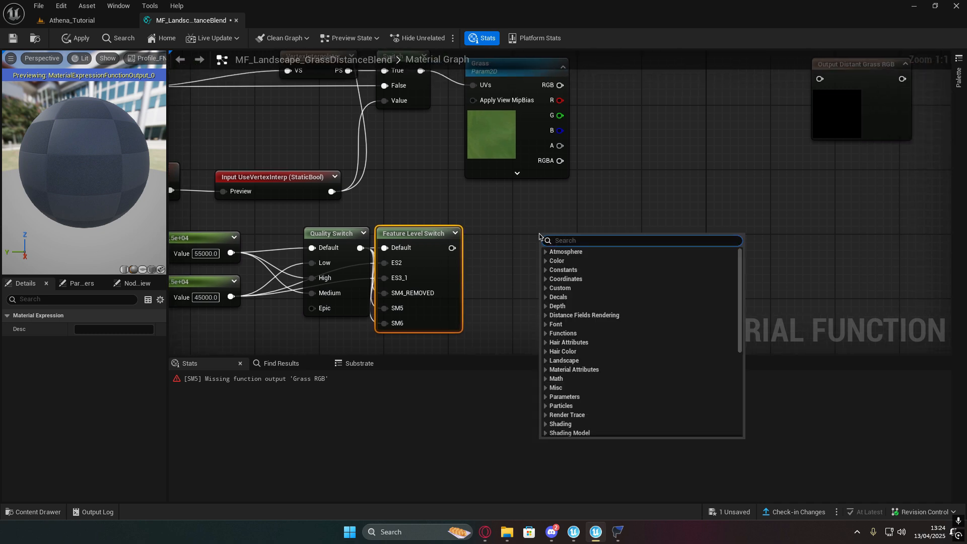
text(fun)
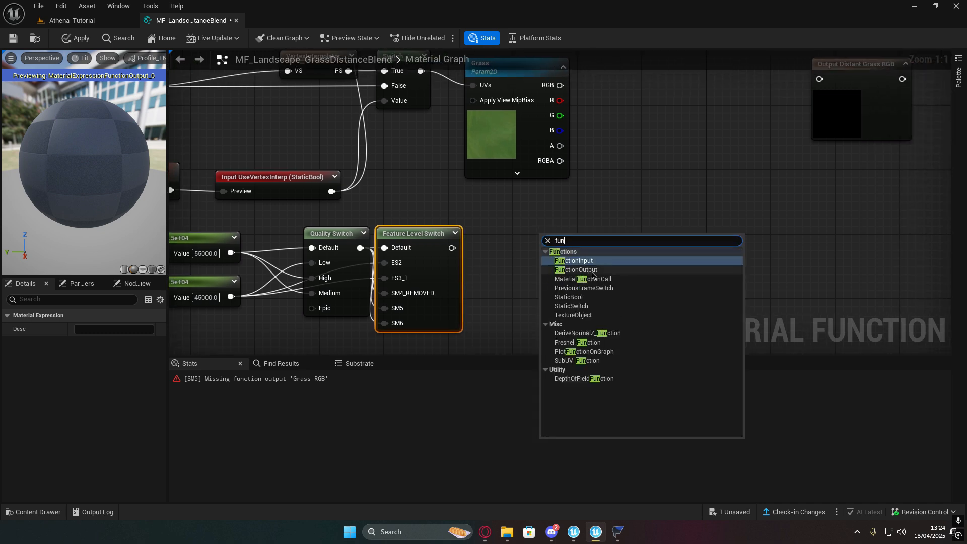
click(605, 280)
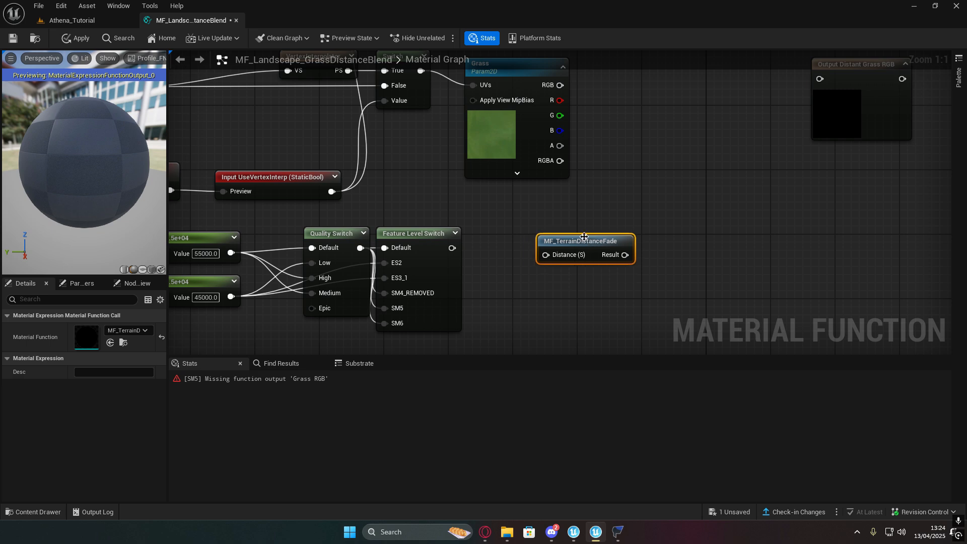
Step: Connect the Feature Level Switch output to the Distance input of MF_TerrainDistanceFade and place that node next to the switch
click(72, 20)
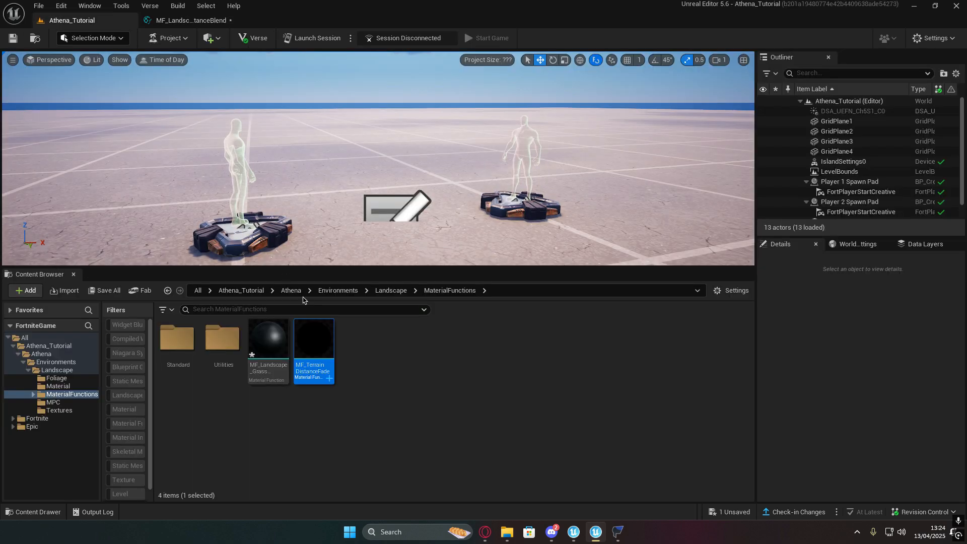
click(201, 21)
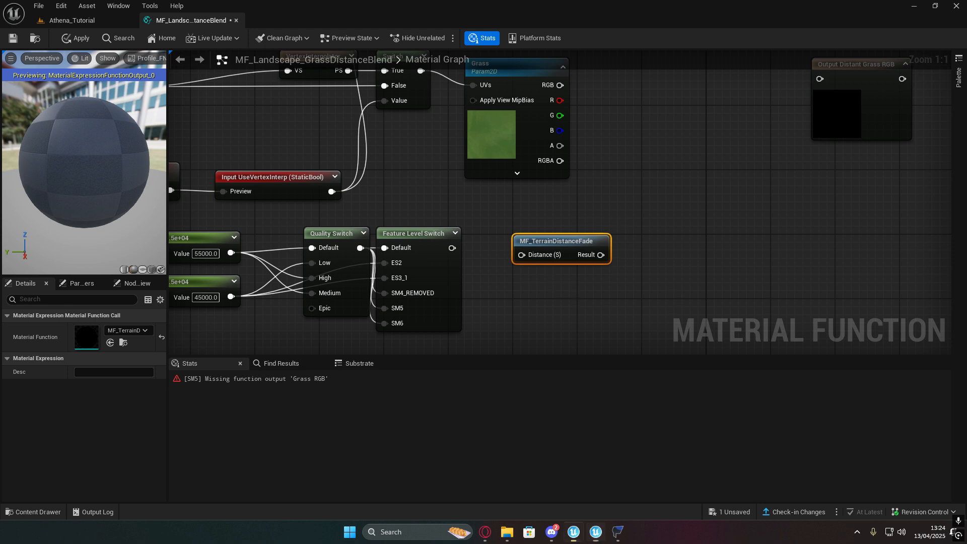
right_drag(528, 312, 491, 298)
click(488, 299)
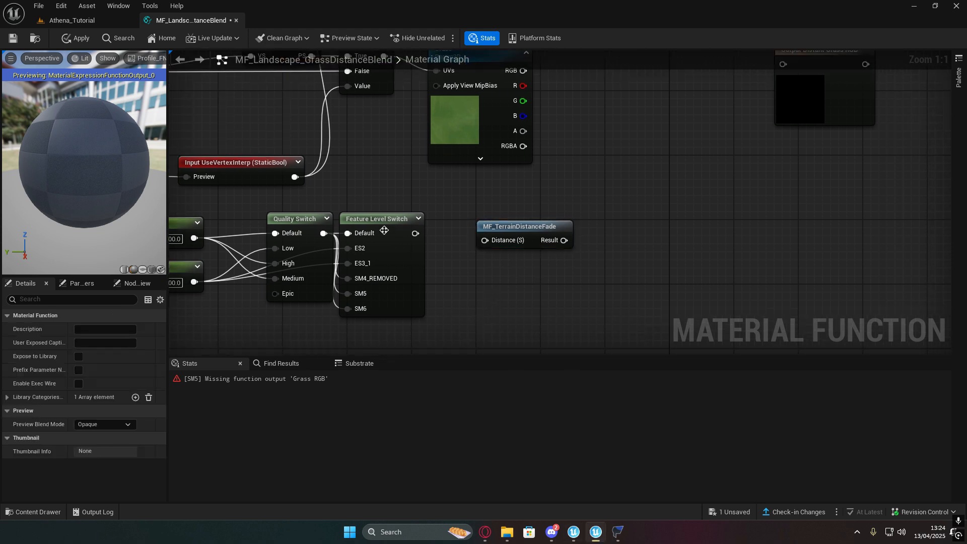
drag(415, 233, 486, 225)
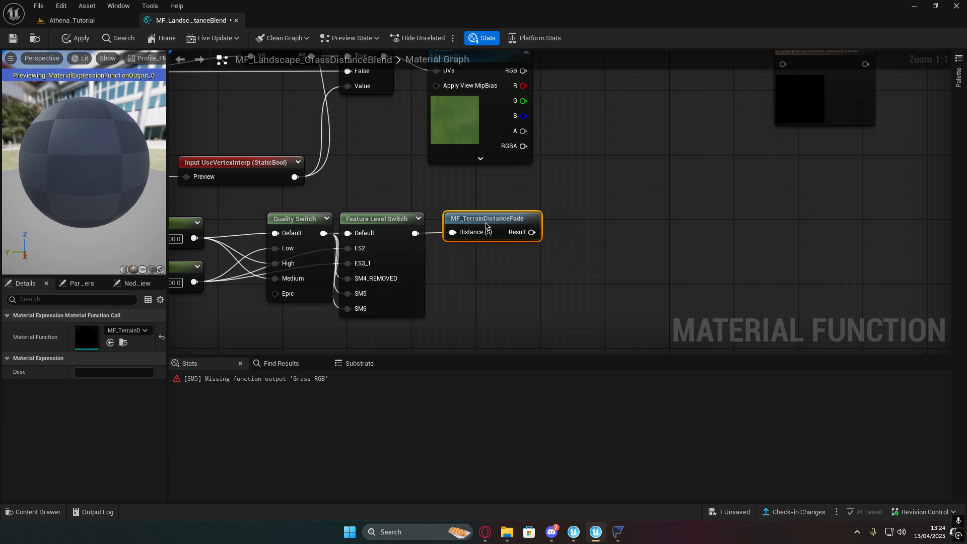
right_drag(550, 285, 506, 278)
click(506, 278)
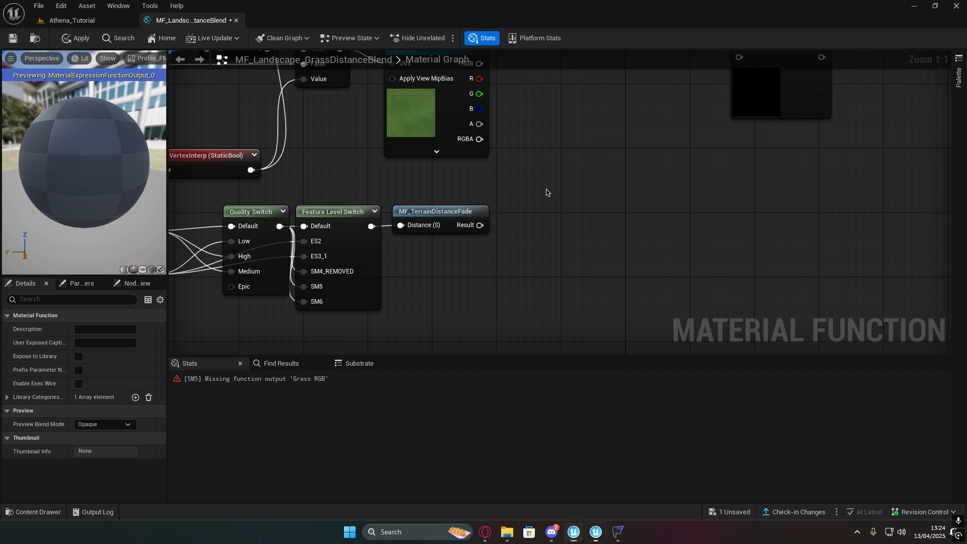
Step: Move the MF_TerrainDistanceFade node directly beneath the lower Grass texture parameter
right_drag(548, 192, 689, 244)
drag(587, 267, 593, 232)
click(716, 253)
right_drag(716, 254, 668, 248)
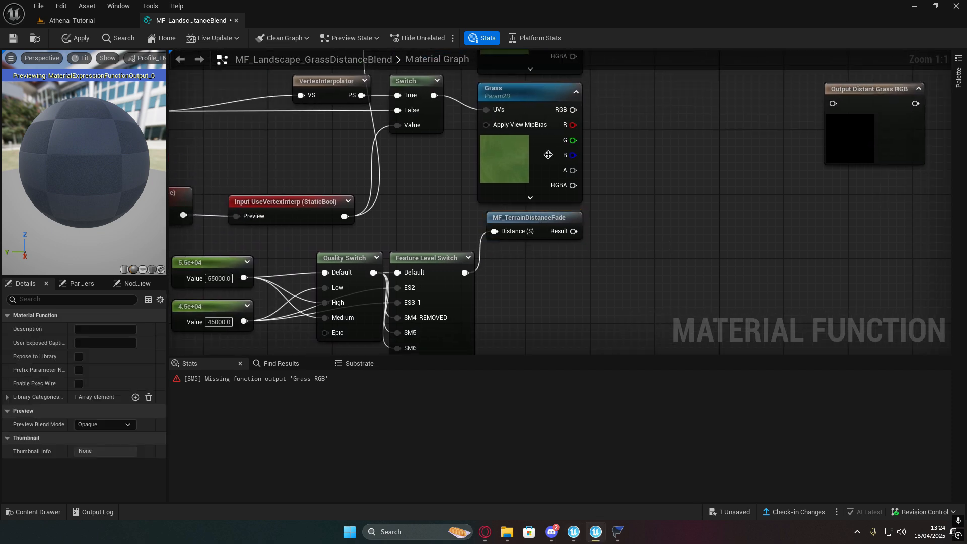
right_drag(461, 340, 417, 319)
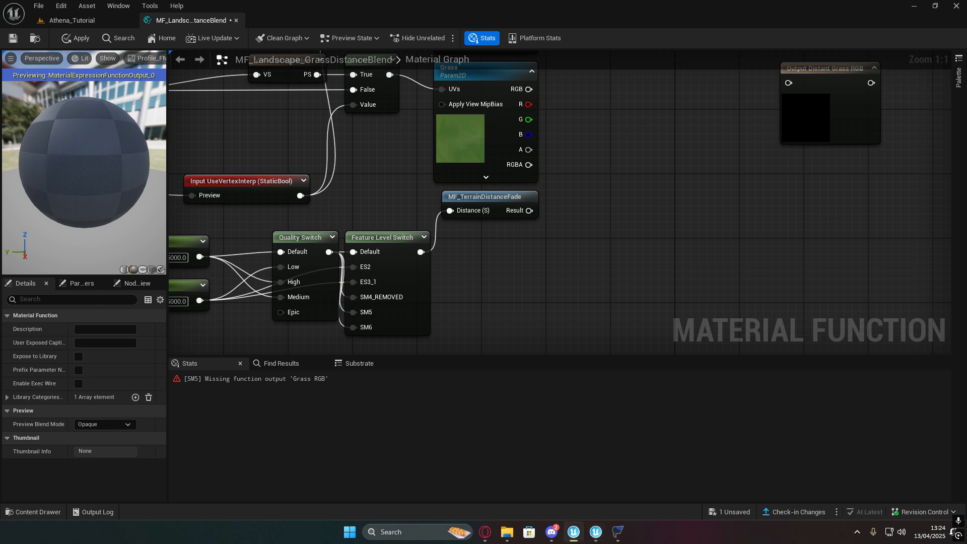
Step: Add a LinearInterpolate node beside the Grass textures and duplicate it above the first one
right_drag(746, 176, 635, 284)
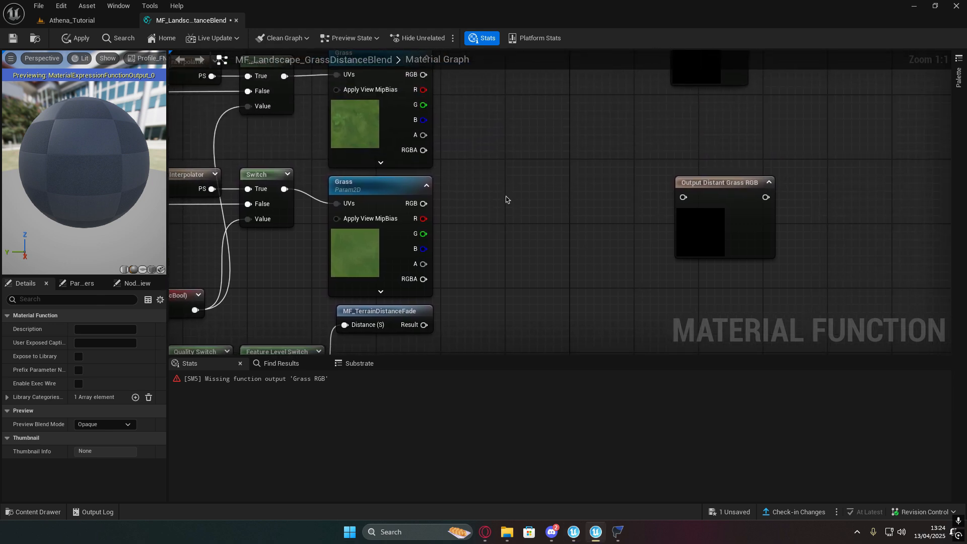
right_click(505, 199)
text(ler)
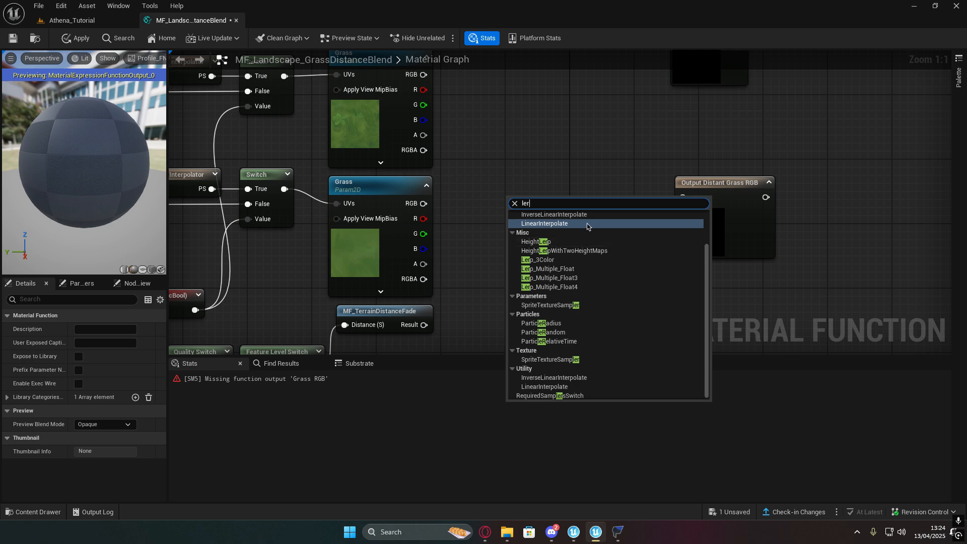
click(588, 223)
right_drag(521, 84, 522, 131)
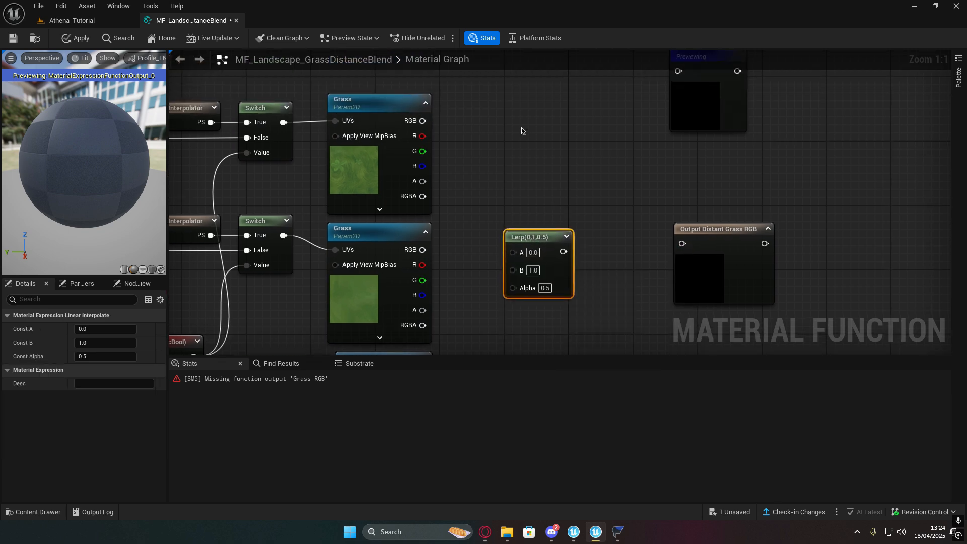
key(ctrl+d)
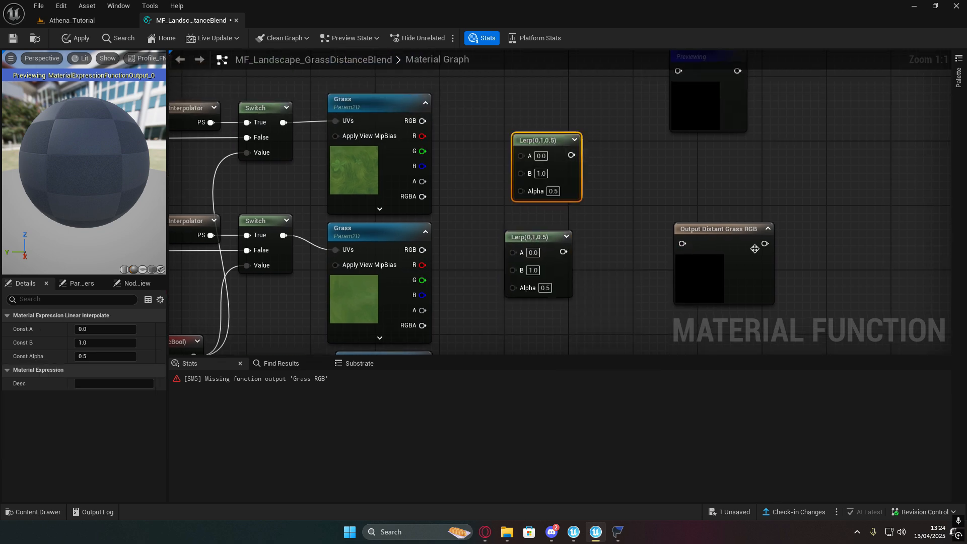
Step: Feed the upper Lerp with the upper Grass RGB as A, the lower Grass RGB as B and MF_TerrainDistanceFade's Result as Alpha
drag(422, 121, 530, 114)
right_drag(514, 166, 493, 152)
drag(402, 235, 492, 126)
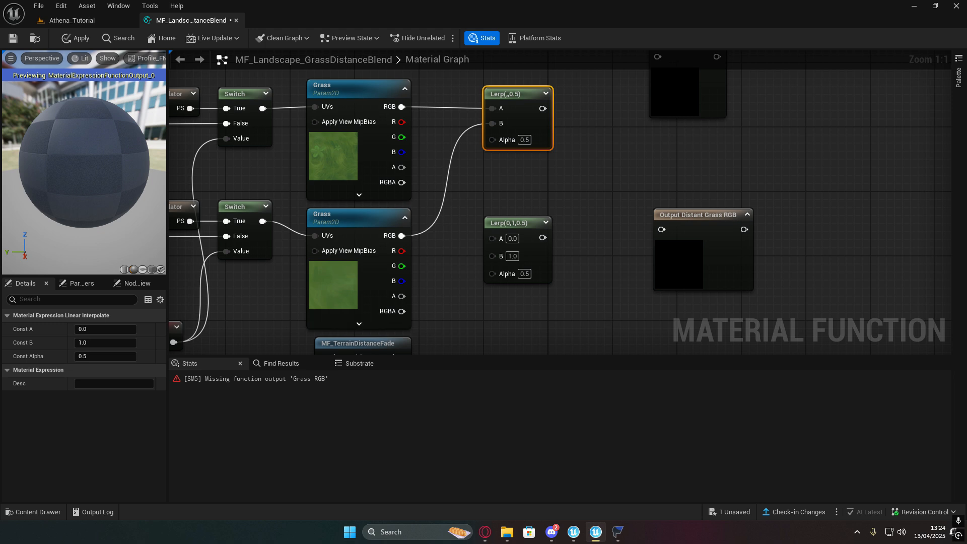
right_drag(493, 125, 486, 87)
drag(395, 318, 490, 106)
Step: Move the Grass RGB and Distant Grass RGB output nodes away from the Lerps and reposition the lower Lerp
right_drag(582, 158, 524, 223)
scroll(525, 223, down, 2)
drag(535, 109, 597, 252)
drag(587, 139, 894, 189)
right_drag(619, 216, 705, 198)
click(698, 200)
drag(551, 234, 552, 231)
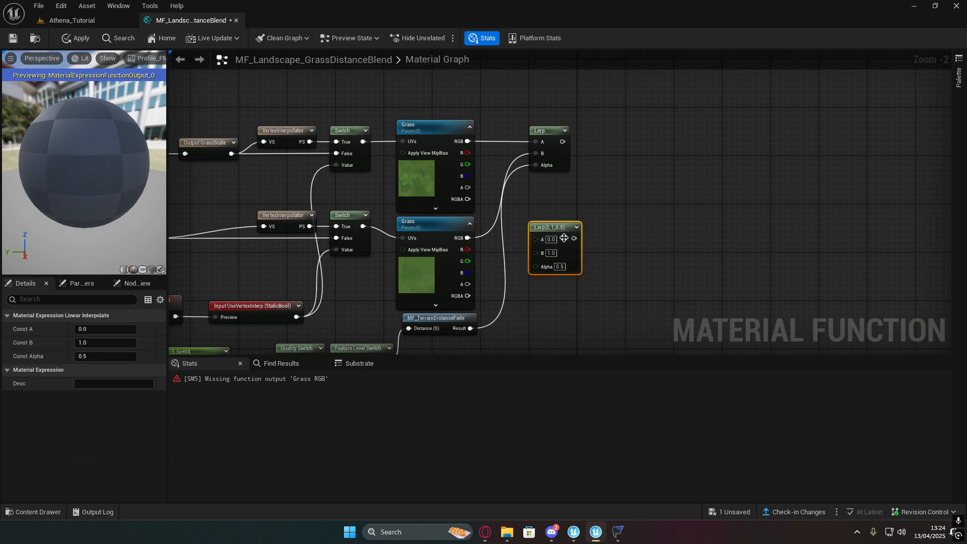
Step: Feed the lower Lerp with the upper Grass alpha as A, the lower Grass alpha as B and MF_TerrainDistanceFade's Result as Alpha
scroll(563, 238, up, 2)
drag(374, 160, 466, 232)
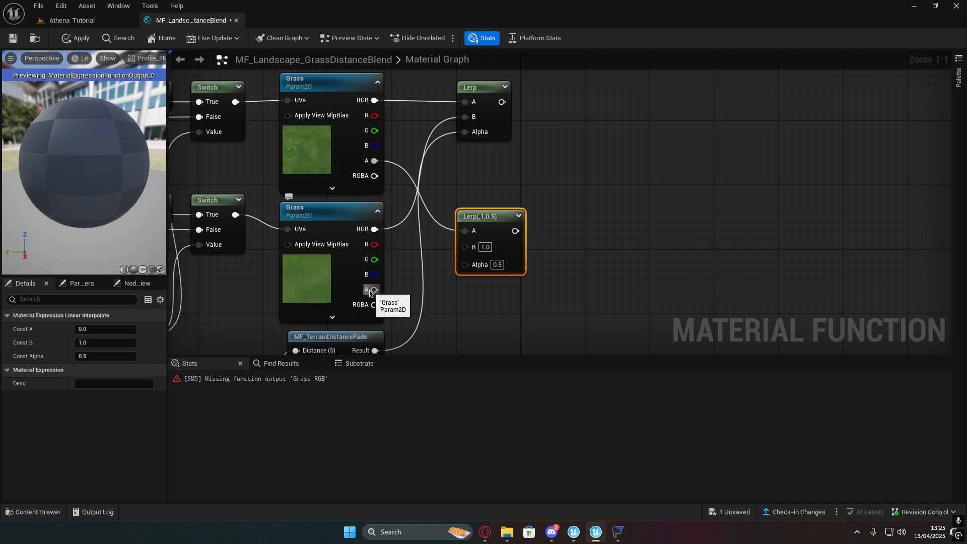
drag(374, 289, 464, 247)
drag(374, 350, 469, 216)
right_drag(552, 182, 549, 216)
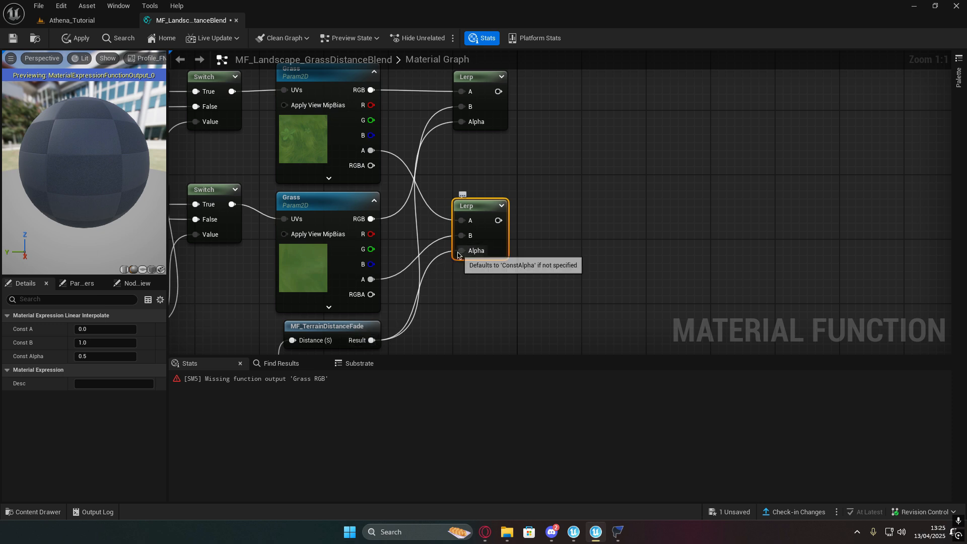
right_drag(346, 326, 372, 284)
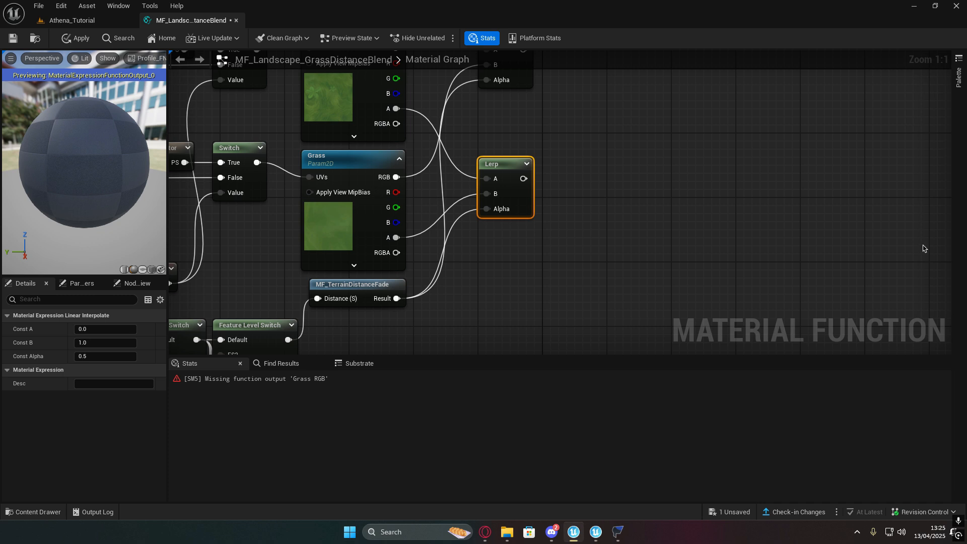
Step: Bring the Grass RGB output beside the upper Lerp and connect the Lerp's result to it
scroll(630, 190, down, 2)
drag(846, 140, 475, 139)
drag(426, 158, 513, 142)
drag(868, 291, 532, 247)
right_drag(492, 264, 485, 245)
drag(418, 236, 498, 230)
drag(418, 236, 488, 231)
drag(498, 218, 498, 224)
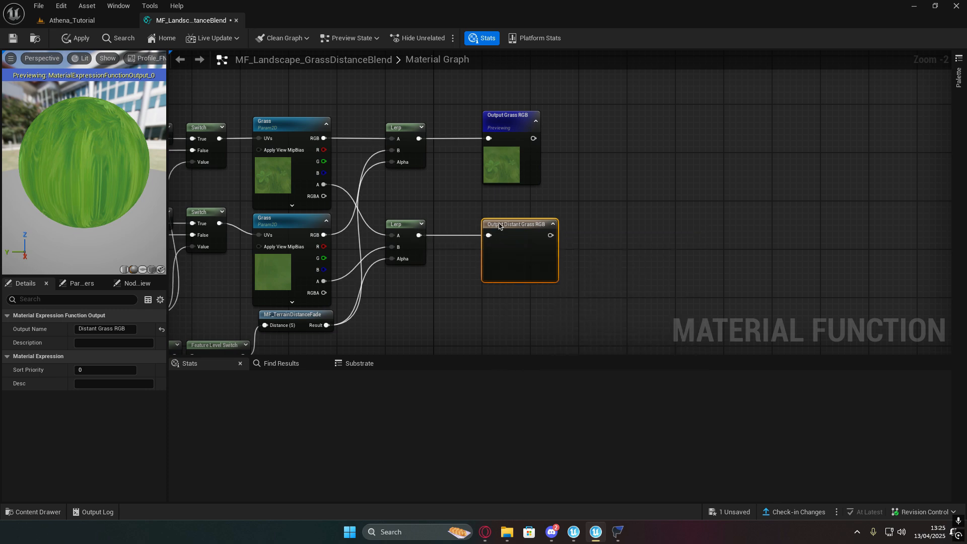
right_drag(477, 248, 429, 242)
click(429, 242)
right_drag(515, 174, 568, 146)
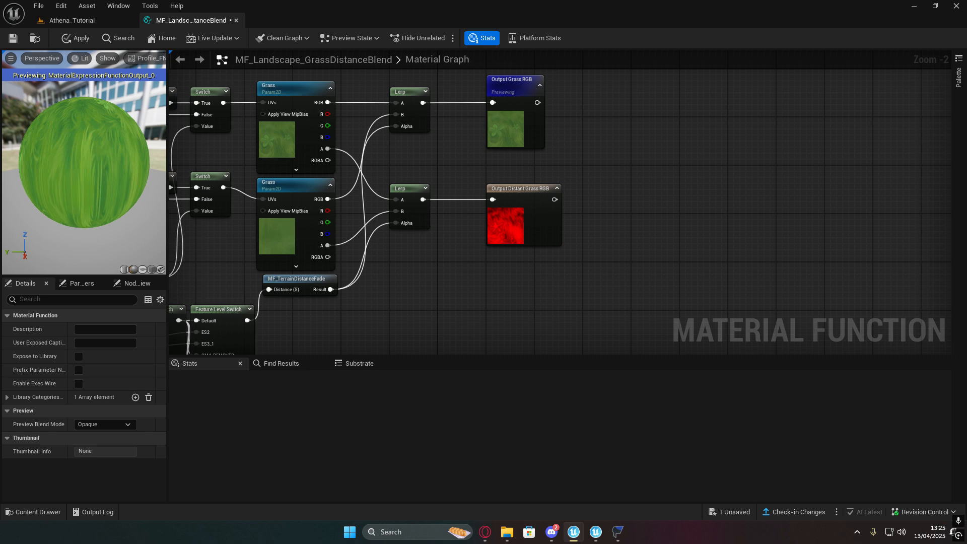
drag(526, 188, 562, 188)
alt+click(529, 199)
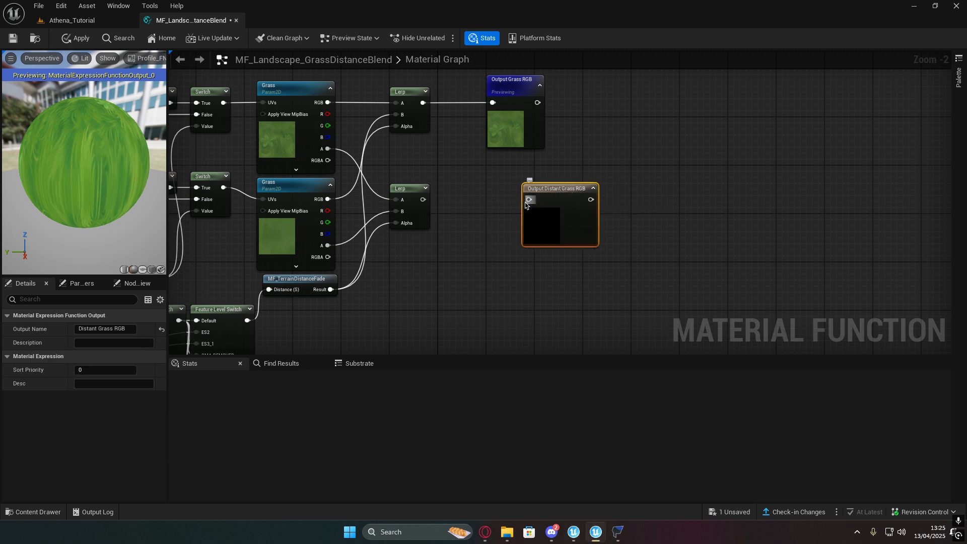
Step: Add a function output fed by the lower Lerp and name it Grass A
right_drag(529, 185, 530, 149)
drag(422, 163, 531, 316)
text(out)
key(Return)
click(103, 328)
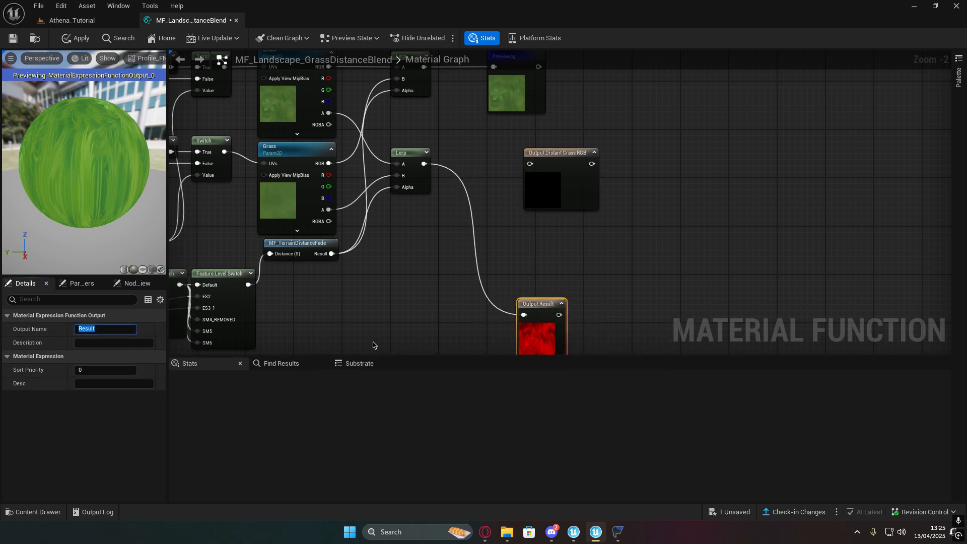
text(Grass A)
key(Return)
Step: Connect the lower Grass texture's RGB to the Distant Grass RGB output and place that output beneath the Grass RGB output
right_drag(819, 228, 759, 288)
drag(512, 217, 639, 208)
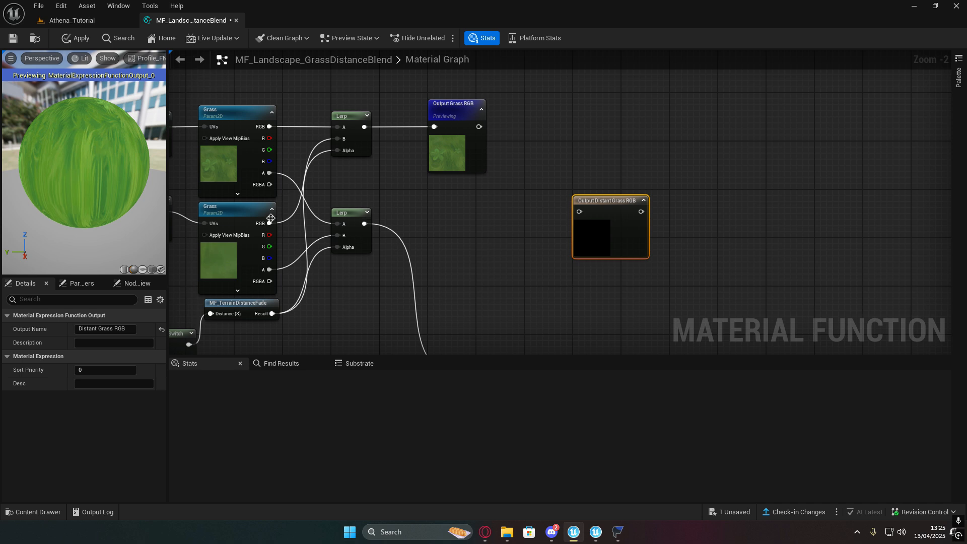
drag(270, 224, 556, 222)
drag(268, 225, 573, 213)
drag(268, 225, 475, 213)
right_drag(588, 280, 591, 243)
click(591, 243)
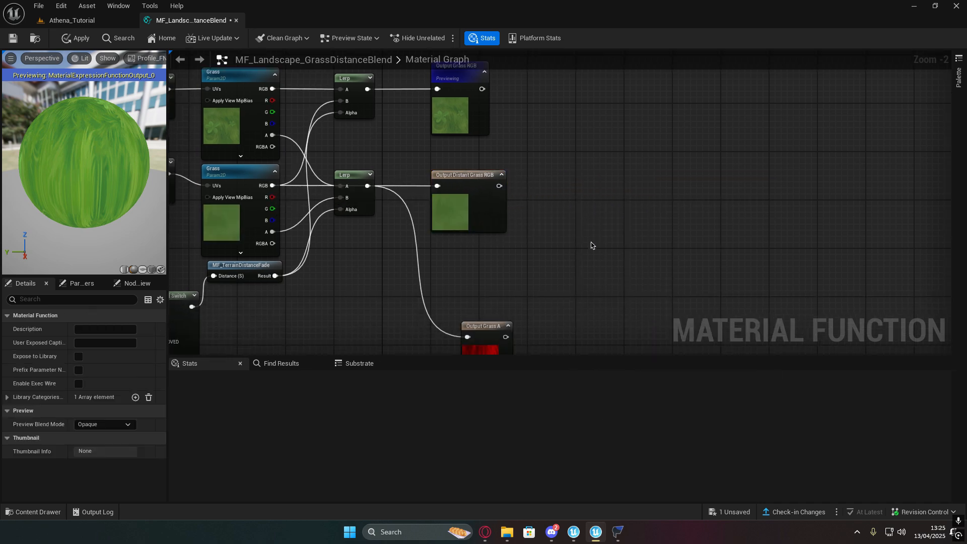
Step: Save the completed MF_Landscape_GrassDistanceBlend function and close its editor
right_drag(530, 265, 801, 232)
scroll(633, 242, down, 2)
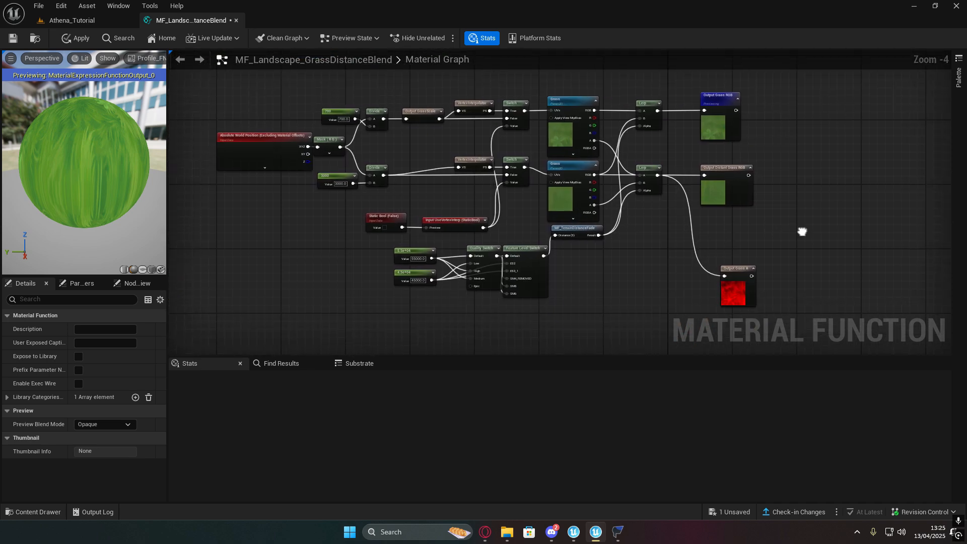
scroll(609, 281, down, 1)
right_drag(609, 280, 569, 269)
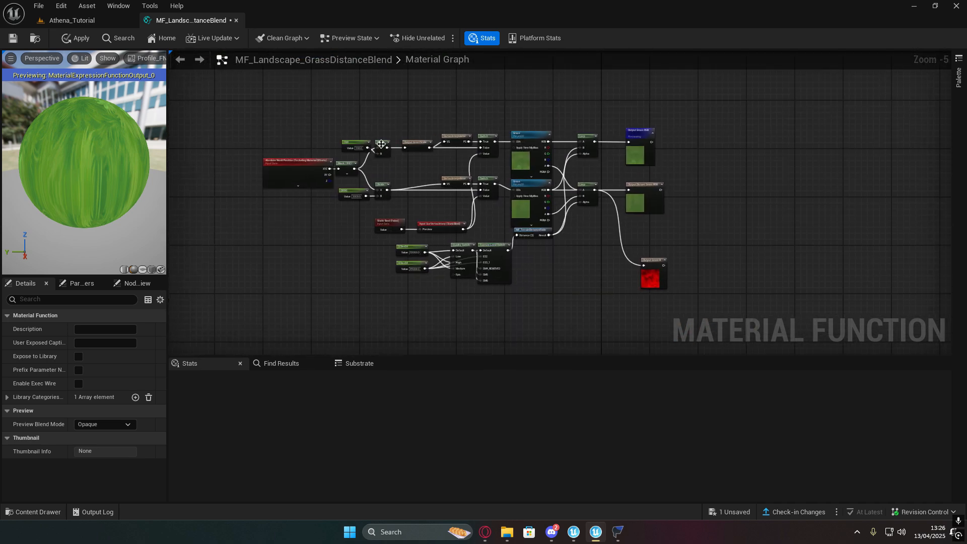
right_drag(343, 123, 315, 89)
scroll(350, 121, up, 1)
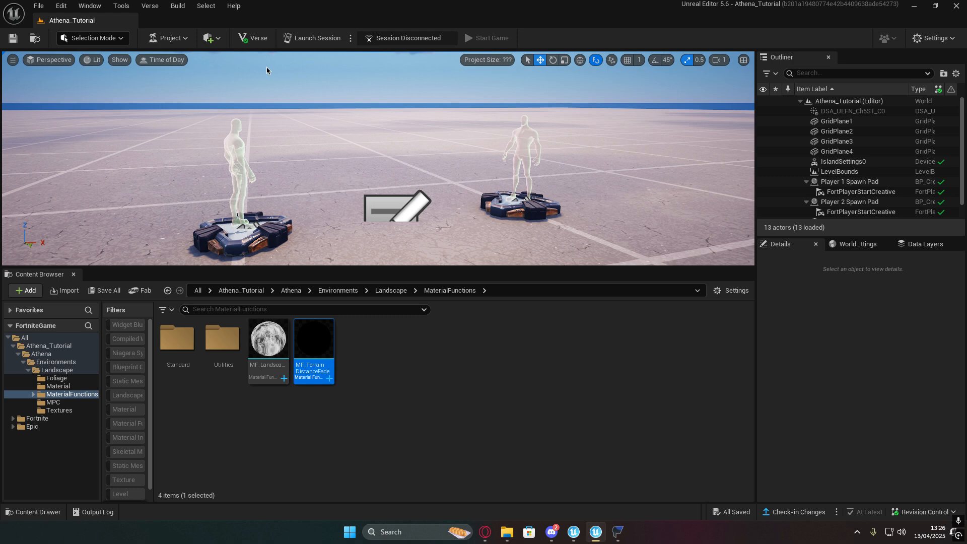
click(236, 20)
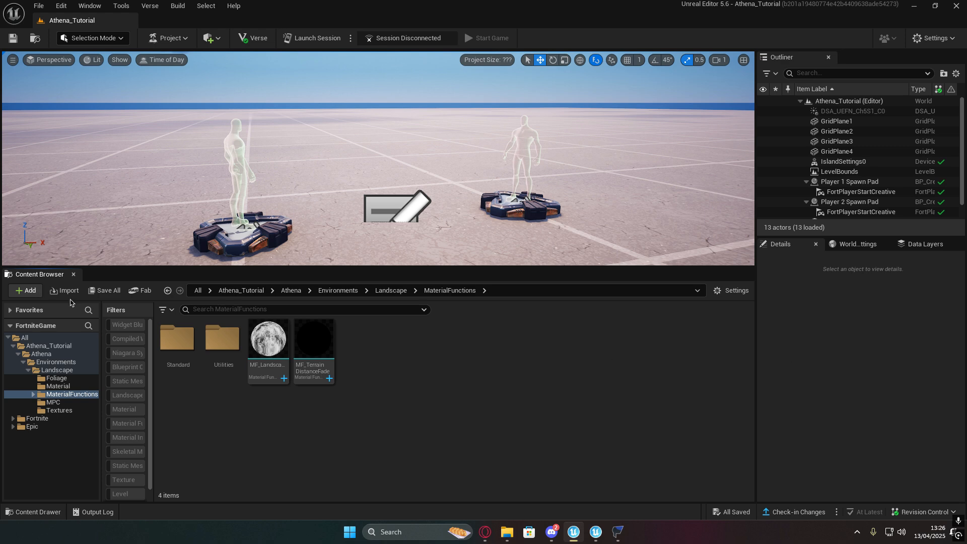
Step: Create a material function named MF_Athena_Grass_01 in the MaterialFunctions/Standard folder and open it
double_click(177, 338)
right_click(218, 363)
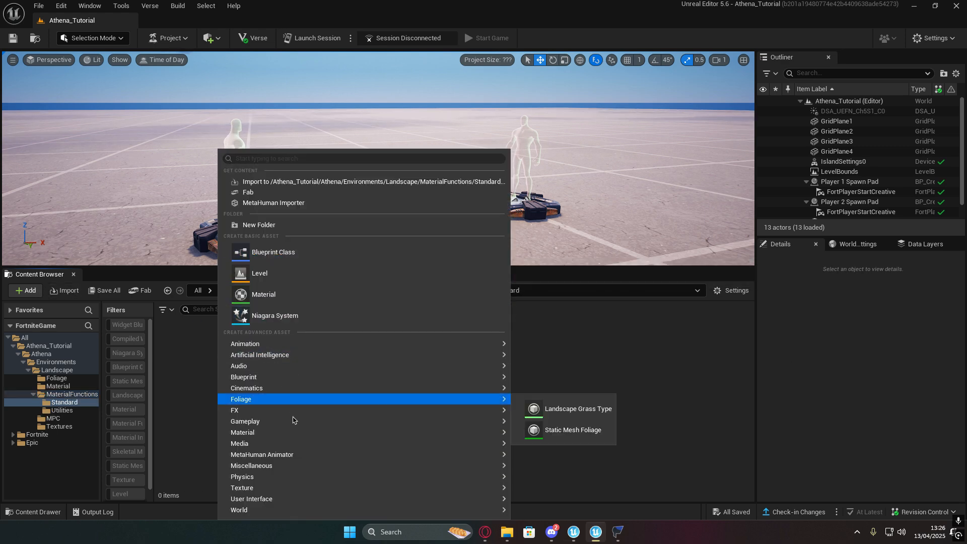
mouse_move(285, 433)
mouse_move(630, 499)
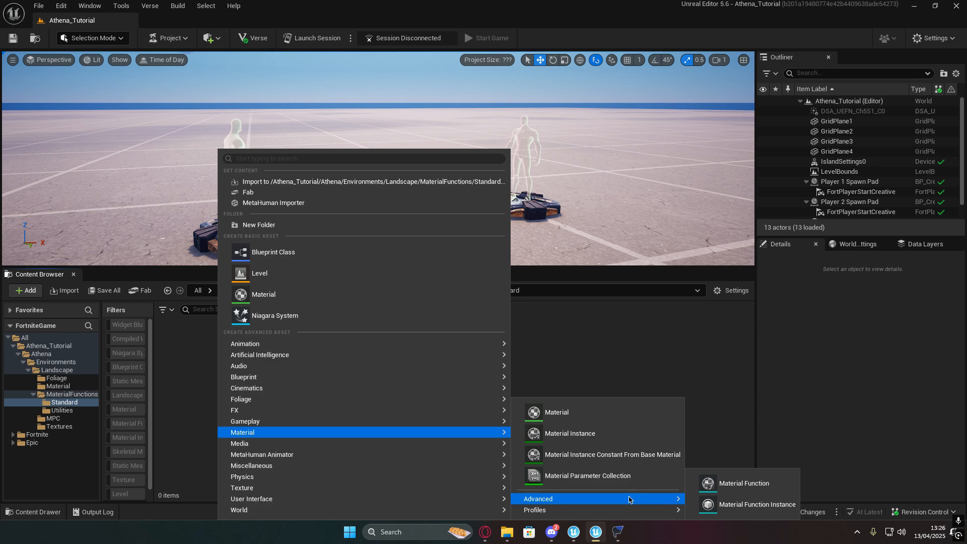
click(736, 488)
text(MF)
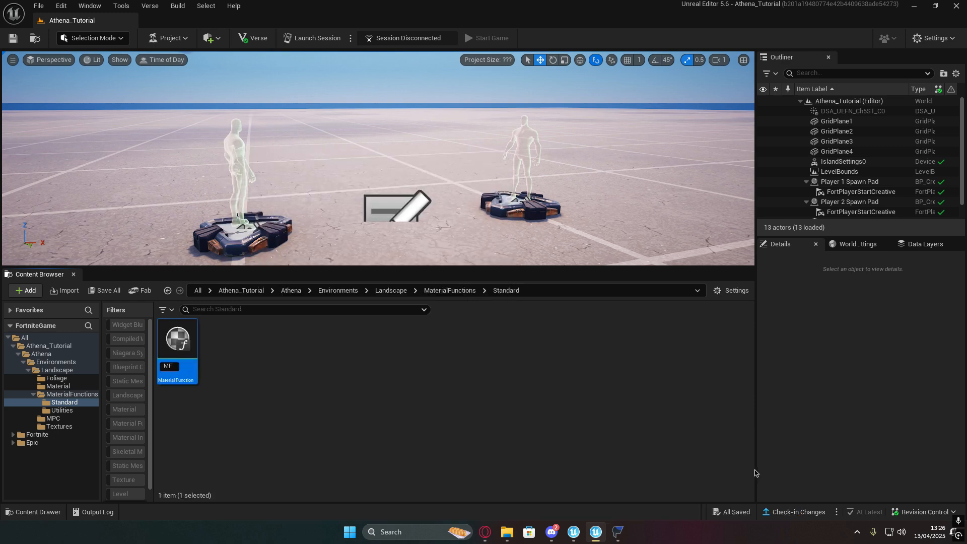
text(_Athena)
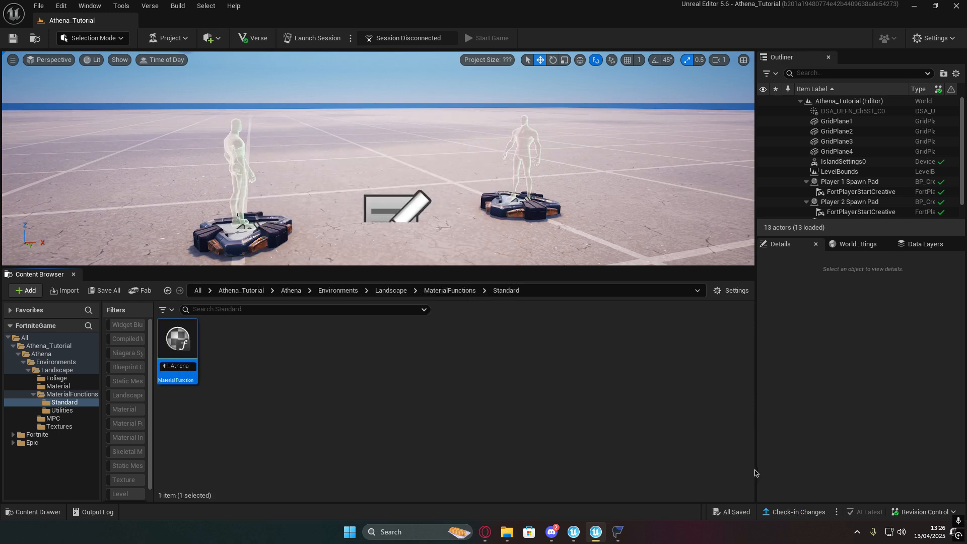
text(_Grass_01)
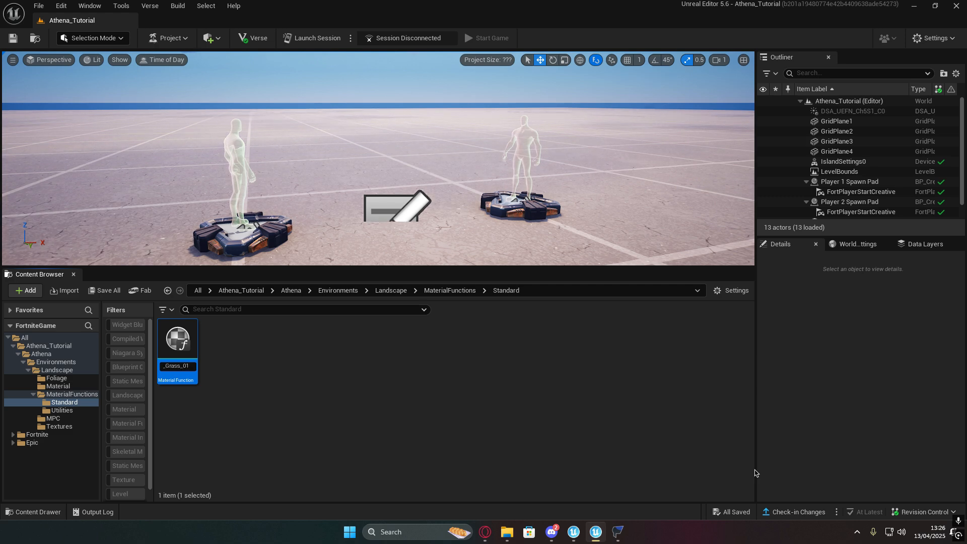
key(Return)
double_click(185, 342)
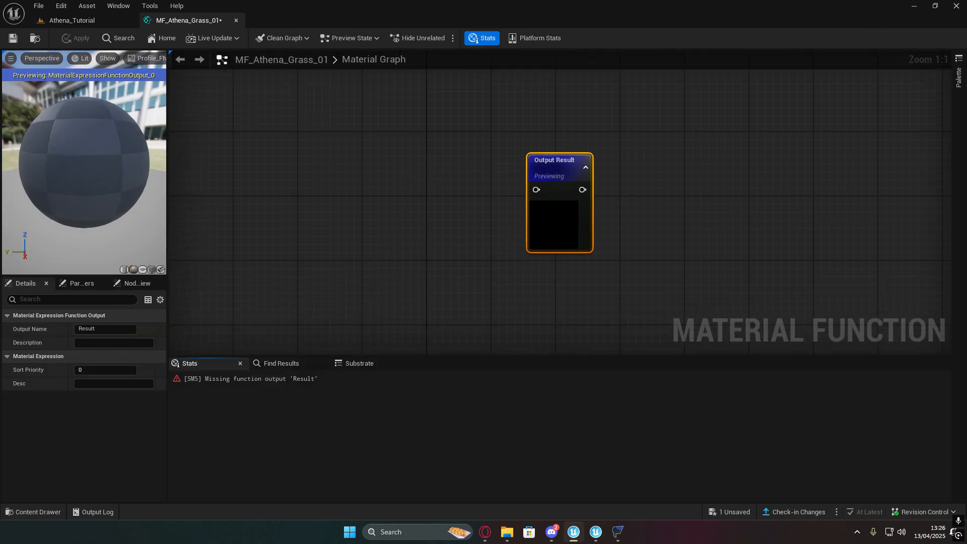
Step: Add a second function output node below the existing Result output in the graph
right_drag(418, 162, 462, 165)
right_drag(740, 209, 710, 155)
right_click(626, 261)
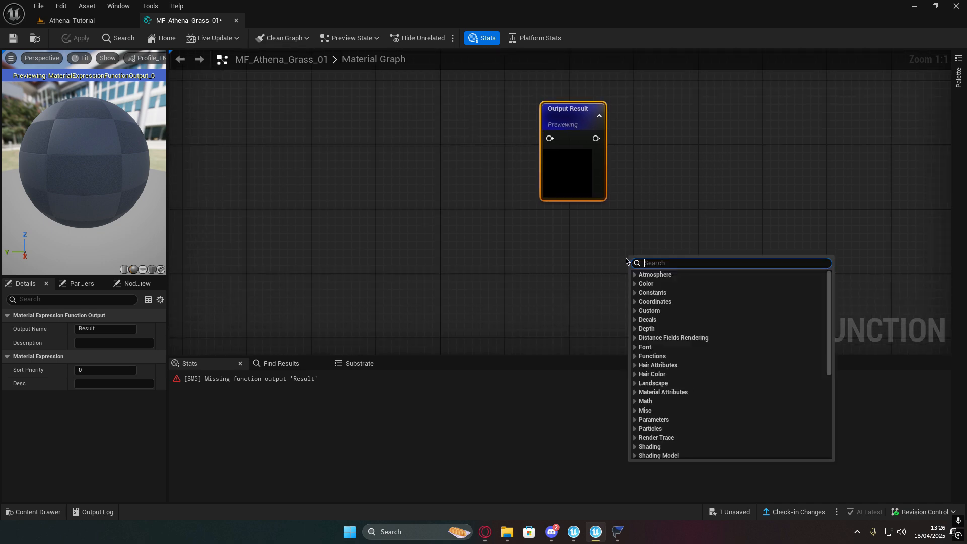
text(output)
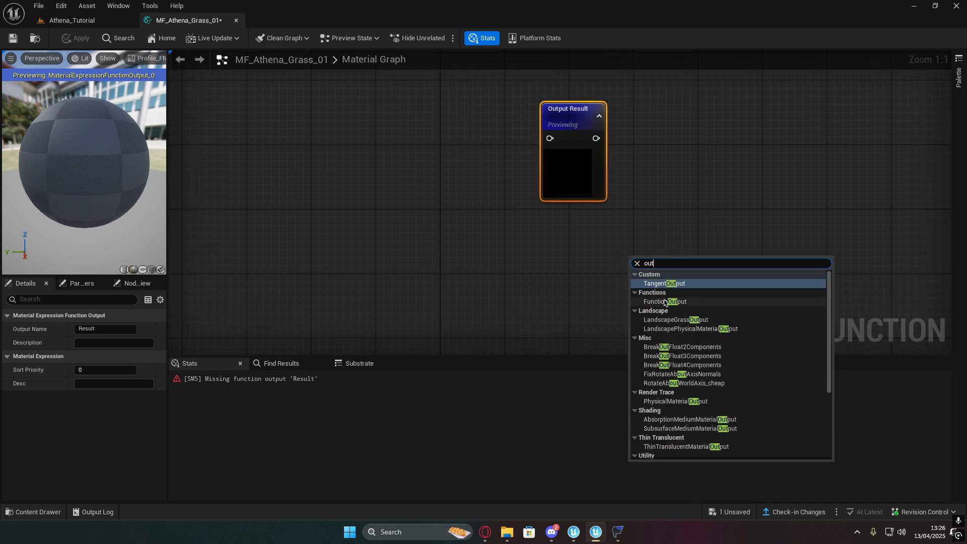
key(Return)
drag(670, 264, 595, 250)
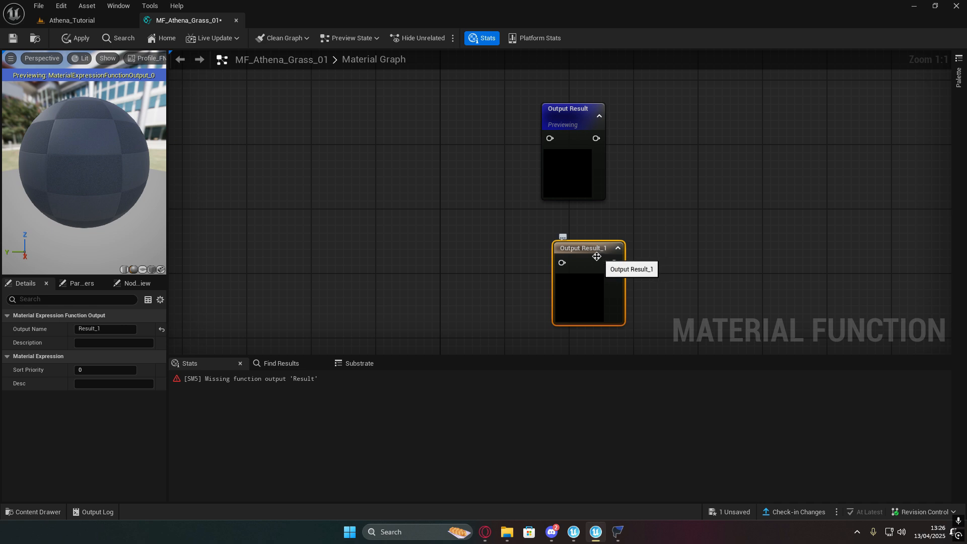
Step: Rename the second function output as BaseColor_Plain and place it just below the Result output
click(101, 329)
text(BaseColor_Plain)
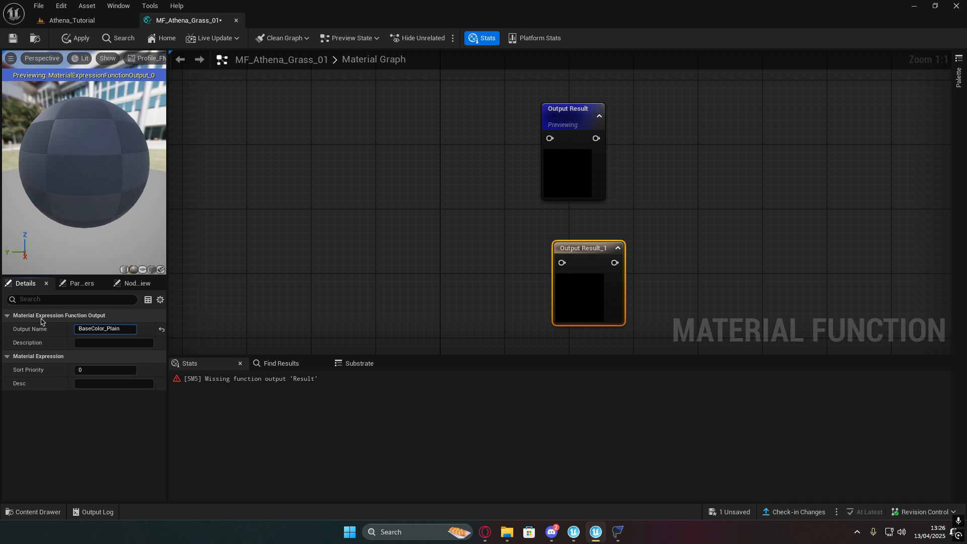
key(Return)
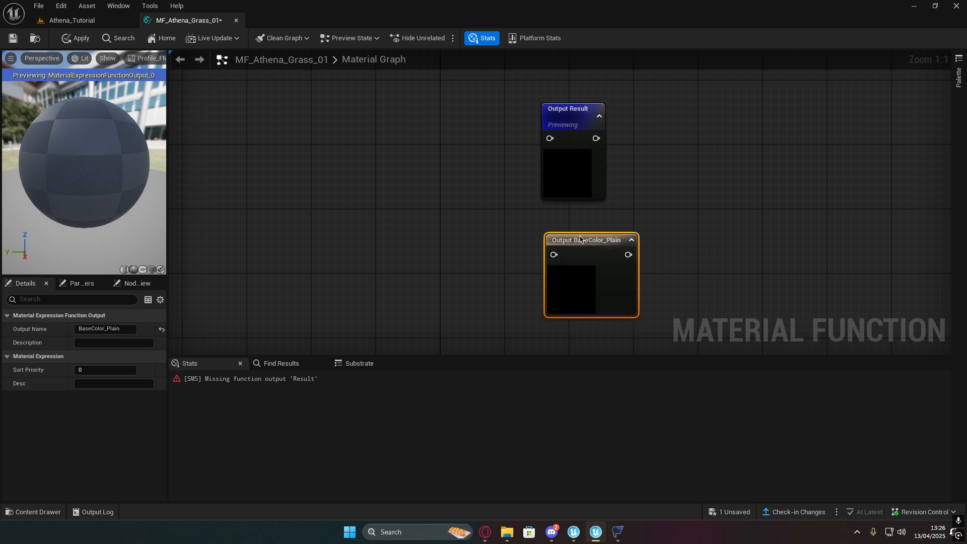
drag(580, 242, 581, 227)
Step: Add a third function output node in the empty graph area before the existing outputs and name it Height
right_drag(459, 257, 495, 198)
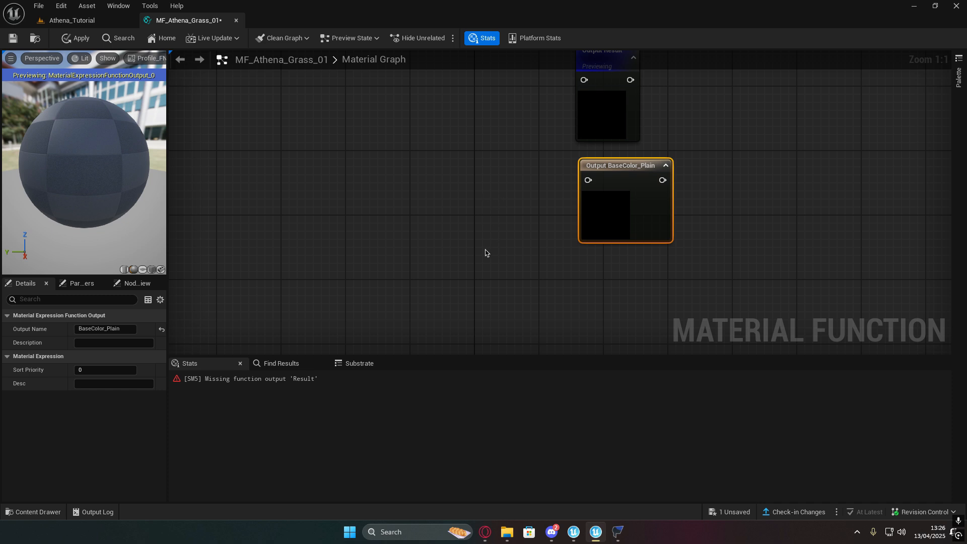
right_drag(451, 245, 607, 268)
scroll(607, 268, down, 3)
right_drag(464, 200, 534, 211)
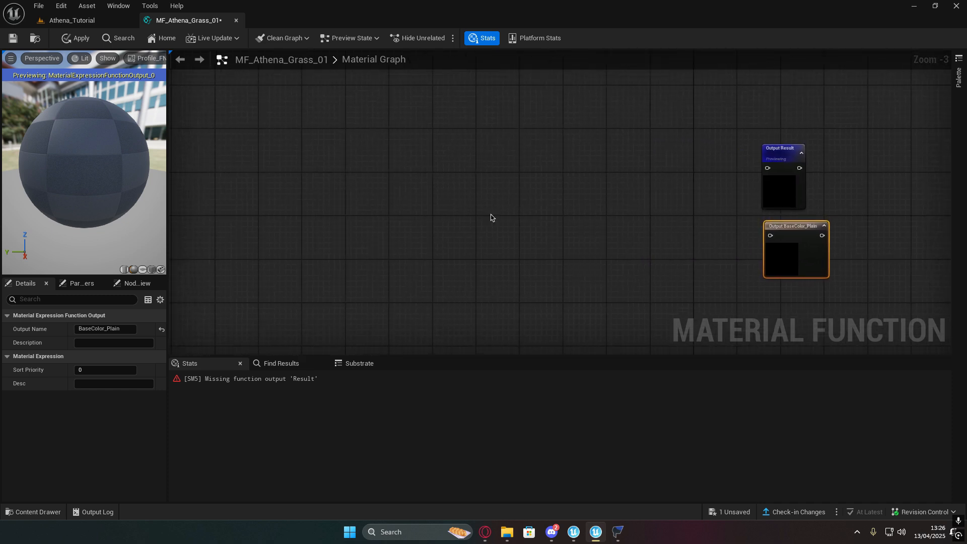
right_click(542, 217)
text(output)
click(607, 263)
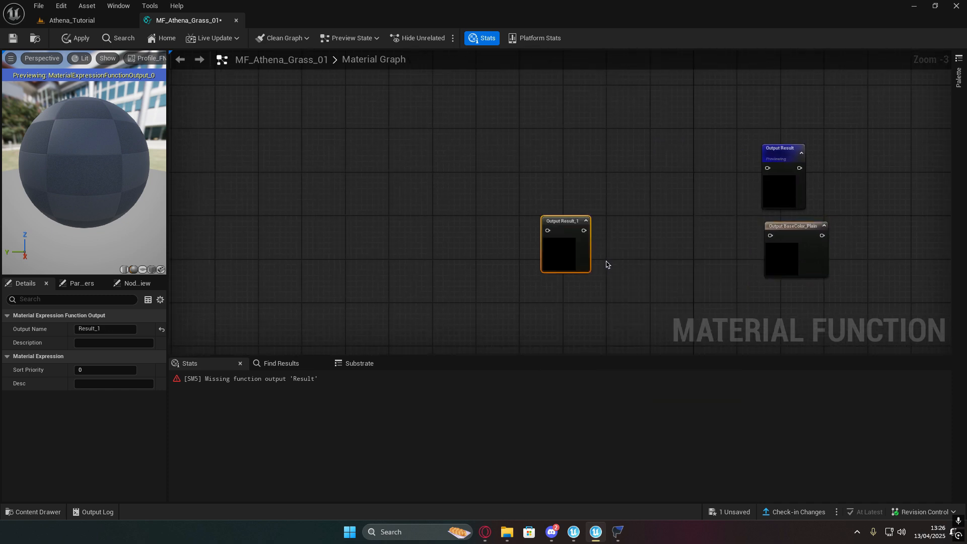
click(87, 328)
text(Hel)
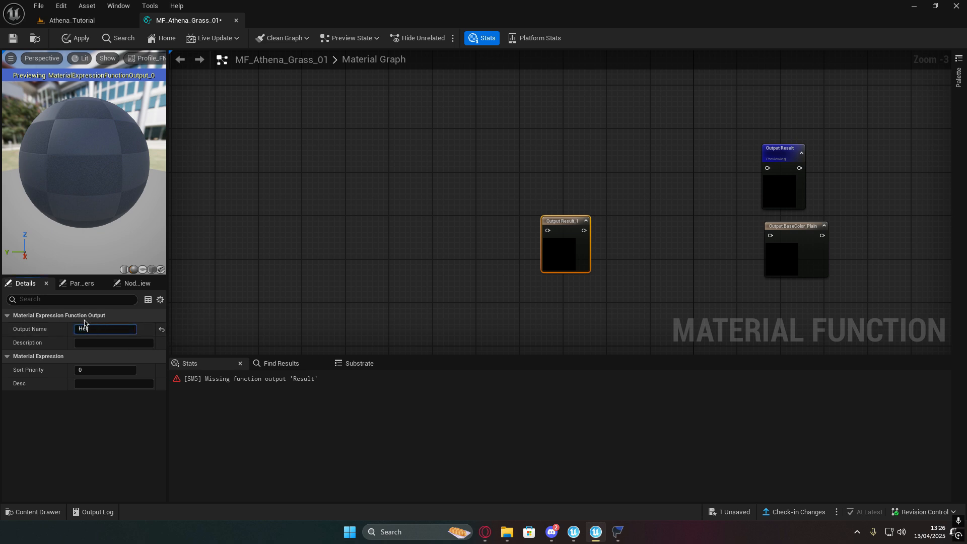
text(ght)
key(Return)
Step: Add a MakeMaterialAttributes node beside the Result output and connect its output to Result
right_drag(668, 181, 542, 188)
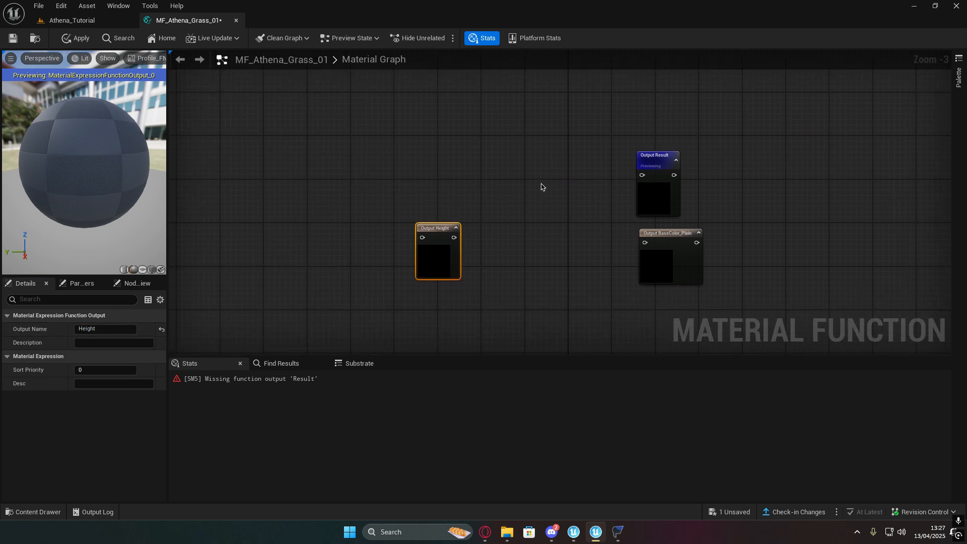
right_click(541, 187)
text(make)
click(572, 212)
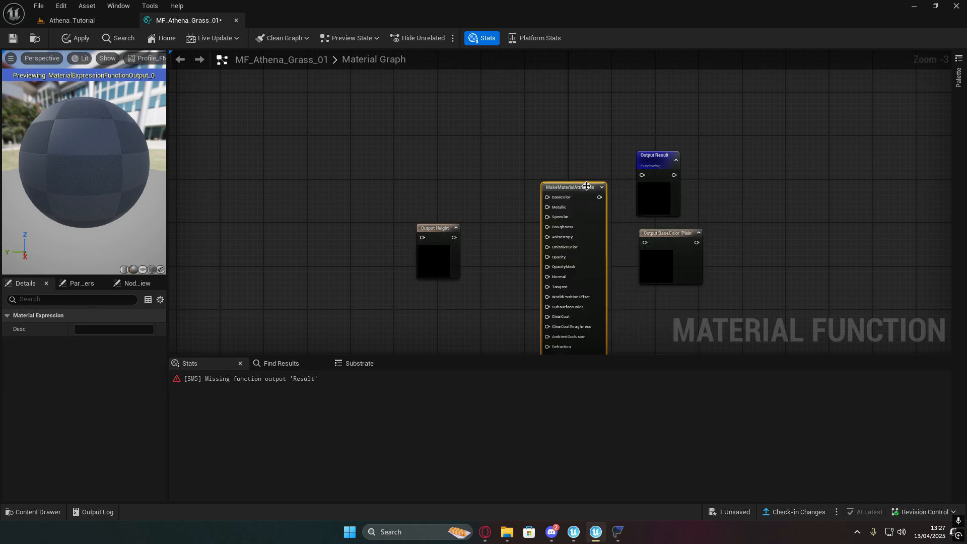
drag(599, 199, 643, 176)
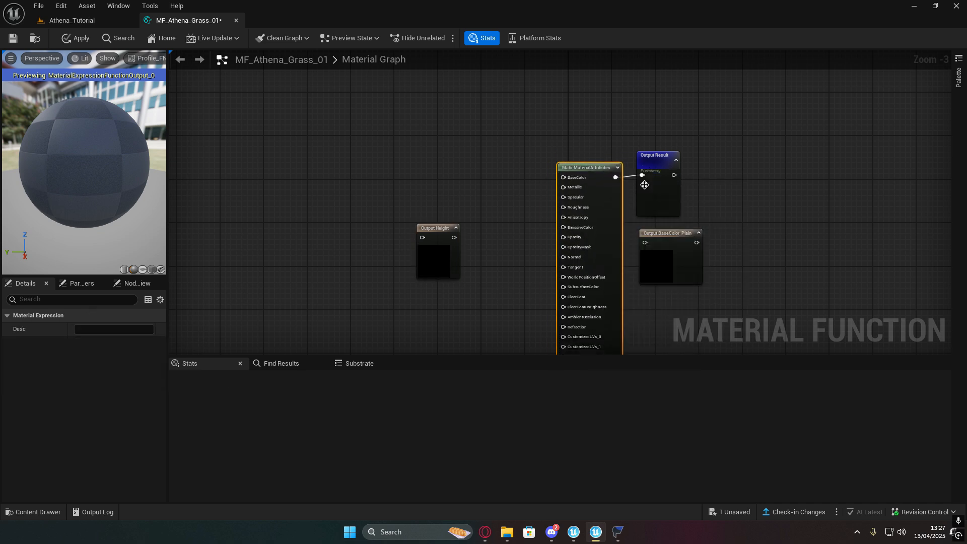
right_drag(643, 186, 601, 159)
drag(548, 143, 557, 138)
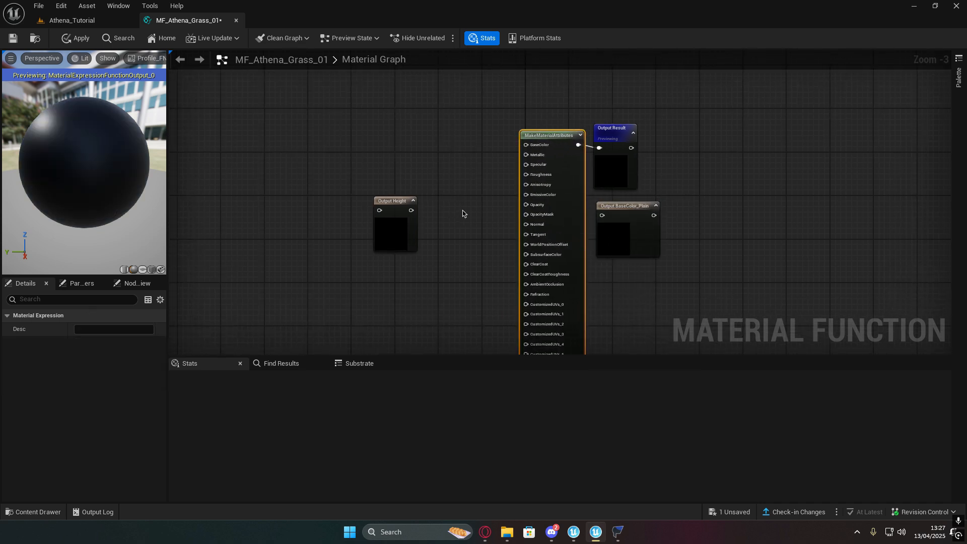
Step: Connect the Height output node to the Opacity input of MakeMaterialAttributes
right_drag(481, 223, 514, 220)
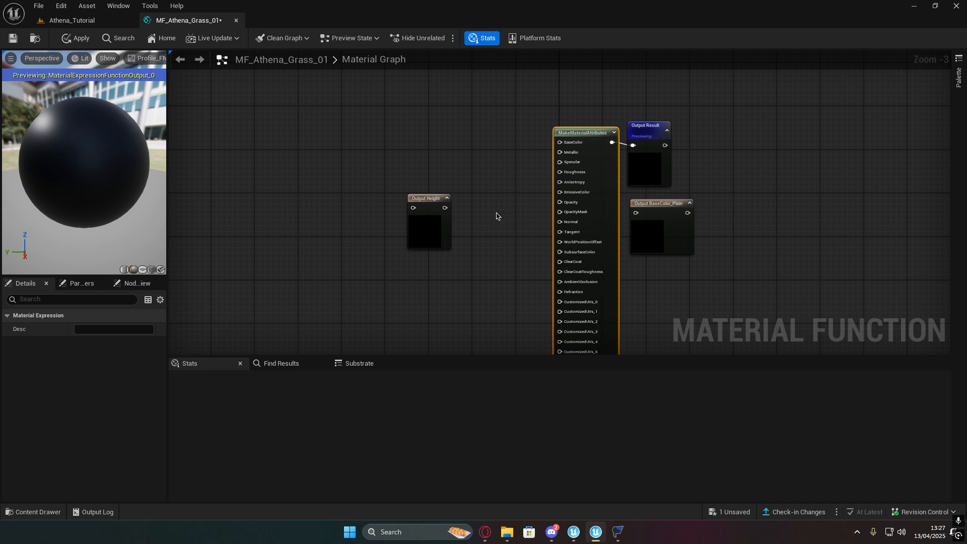
drag(445, 208, 472, 199)
right_drag(478, 179, 512, 181)
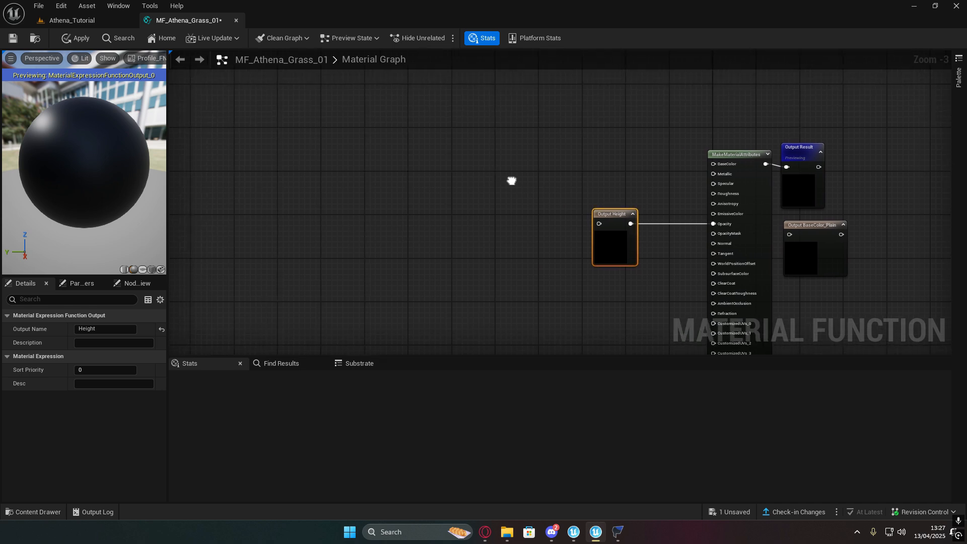
Step: Add a MaterialFunctionCall node in the empty graph area well before the Height output
right_click(266, 177)
text(func)
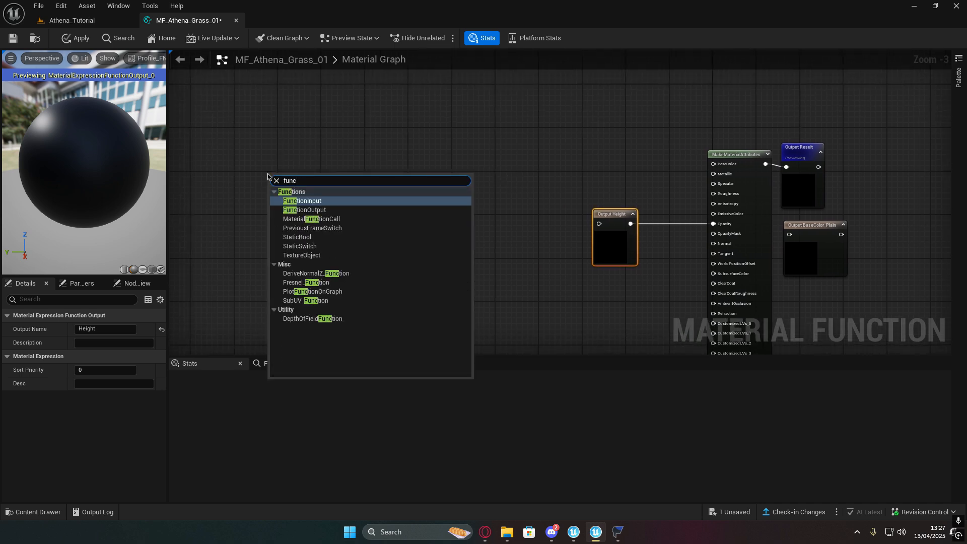
click(322, 219)
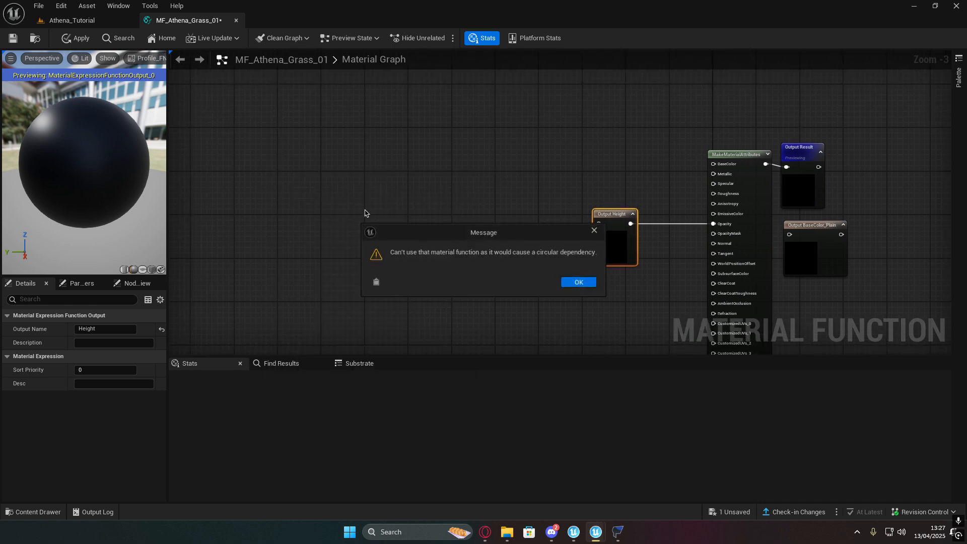
click(580, 283)
mouse_move(290, 178)
mouse_down()
mouse_move(341, 177)
mouse_move(303, 185)
mouse_up()
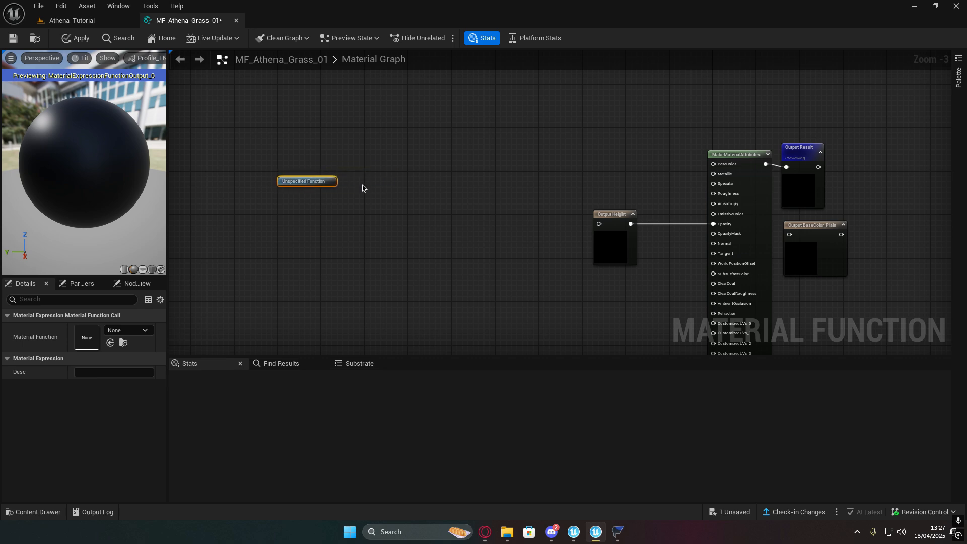
click(395, 231)
scroll(395, 230, up, 3)
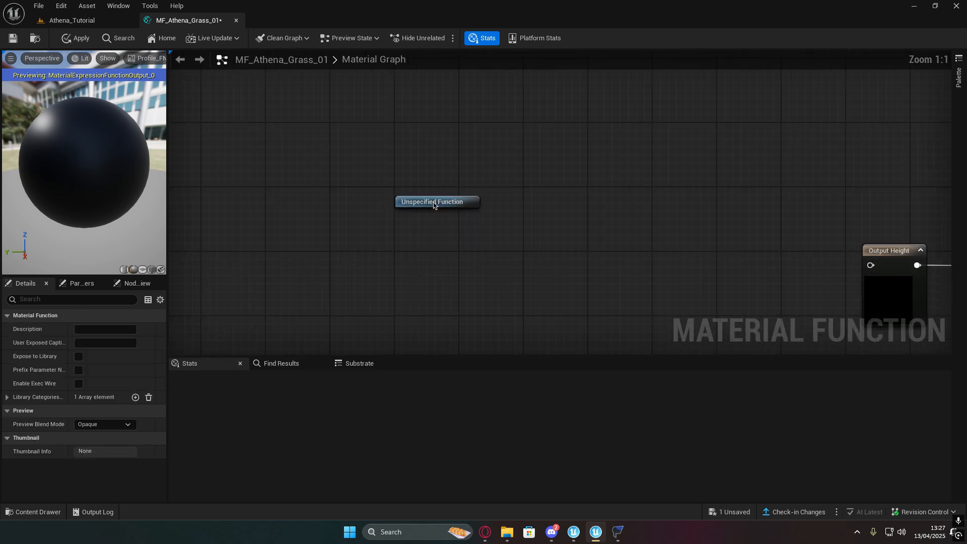
drag(434, 205, 434, 198)
Step: Assign MF_Landscape_GrassDistanceBlend as the material function of the unspecified function call node
click(111, 19)
click(215, 19)
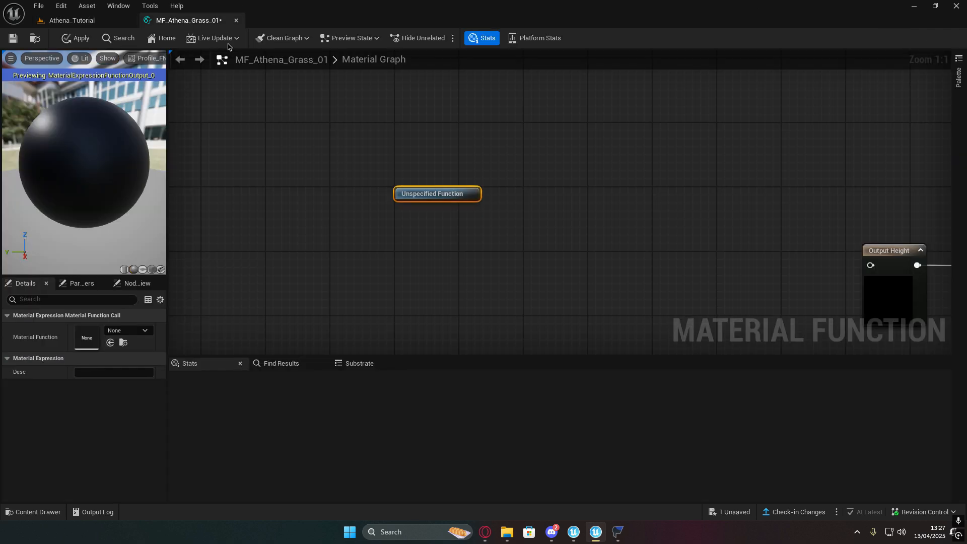
click(134, 331)
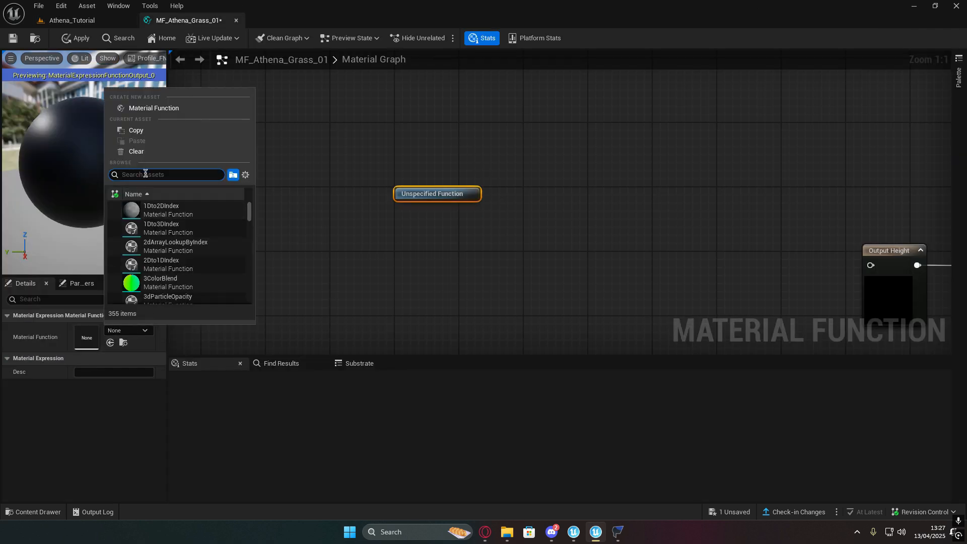
text(Grass)
click(206, 243)
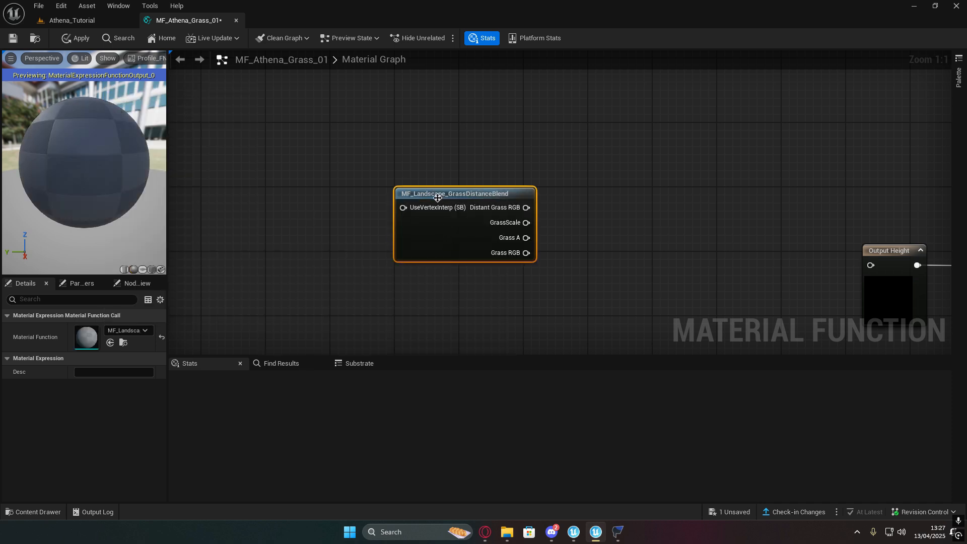
Step: Connect the MF_Landscape_GrassDistanceBlend node's Grass A output to Output Height and its Grass RGB output to BaseColor of MakeMaterialAttributes
right_drag(436, 198, 461, 217)
scroll(461, 217, down, 1)
drag(346, 206, 640, 230)
right_drag(716, 188, 730, 195)
right_drag(585, 163, 557, 156)
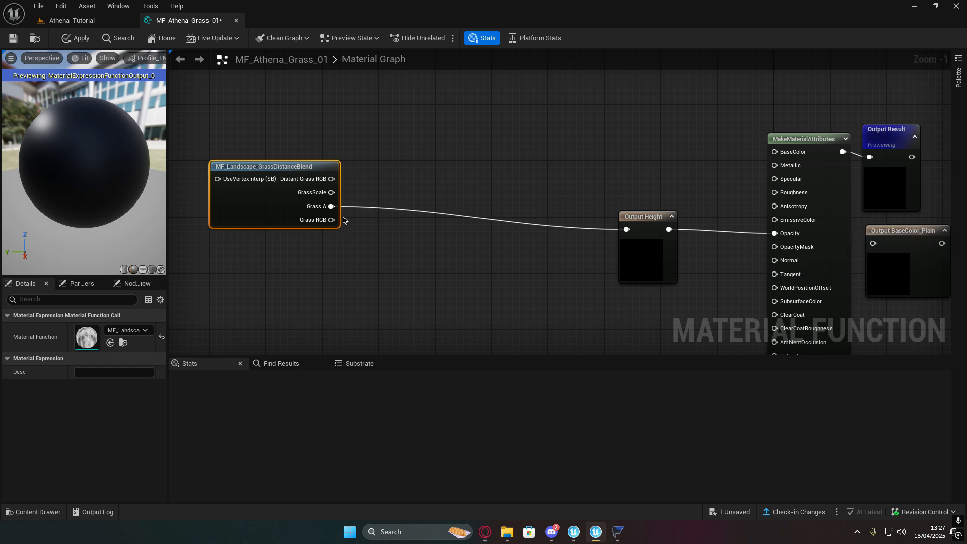
drag(332, 219, 777, 152)
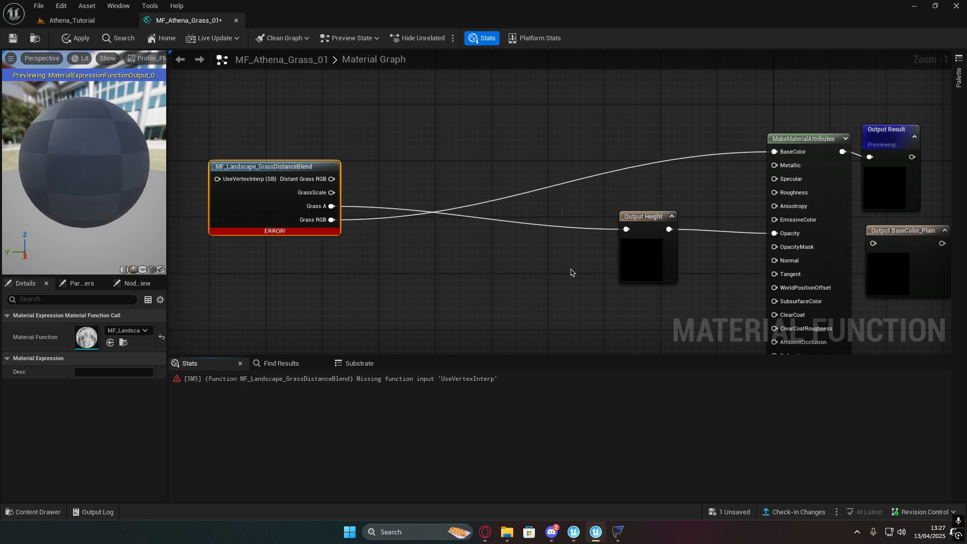
Step: Open the MF_Landscape_GrassDistanceBlend function and enable Use Preview Value as Default for its UseVertexInterp input
right_drag(471, 274, 521, 262)
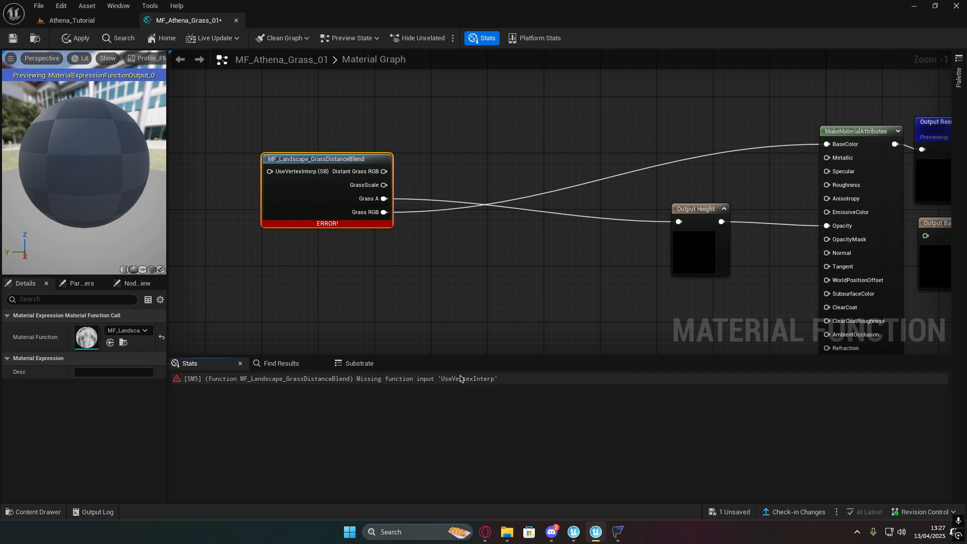
right_drag(461, 329, 600, 347)
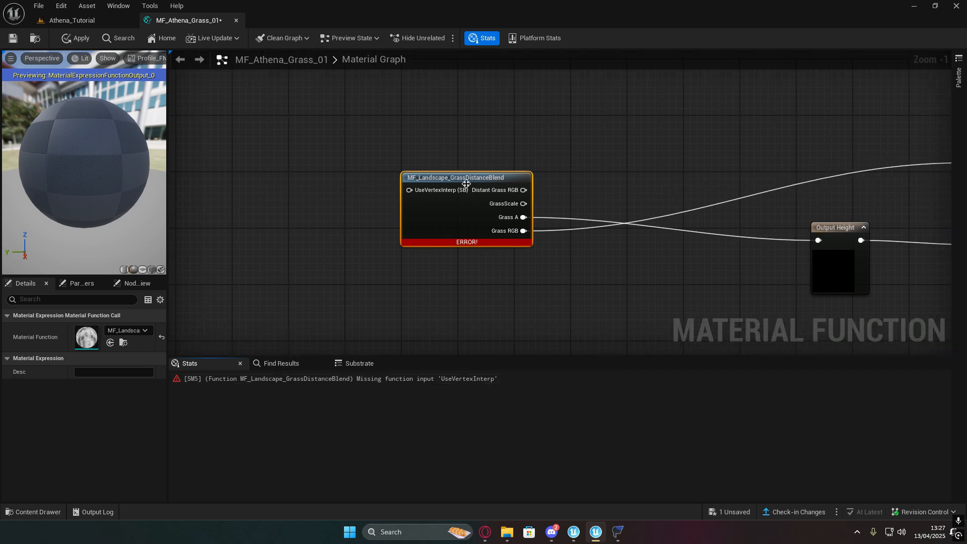
double_click(92, 336)
scroll(491, 285, down, 3)
right_drag(443, 302, 709, 146)
right_drag(507, 238, 575, 218)
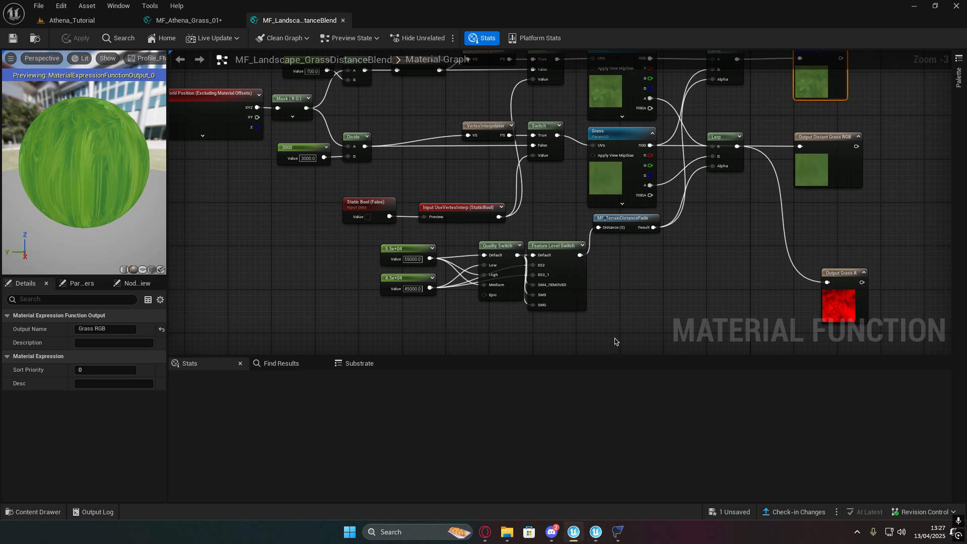
right_drag(517, 295, 543, 309)
click(474, 220)
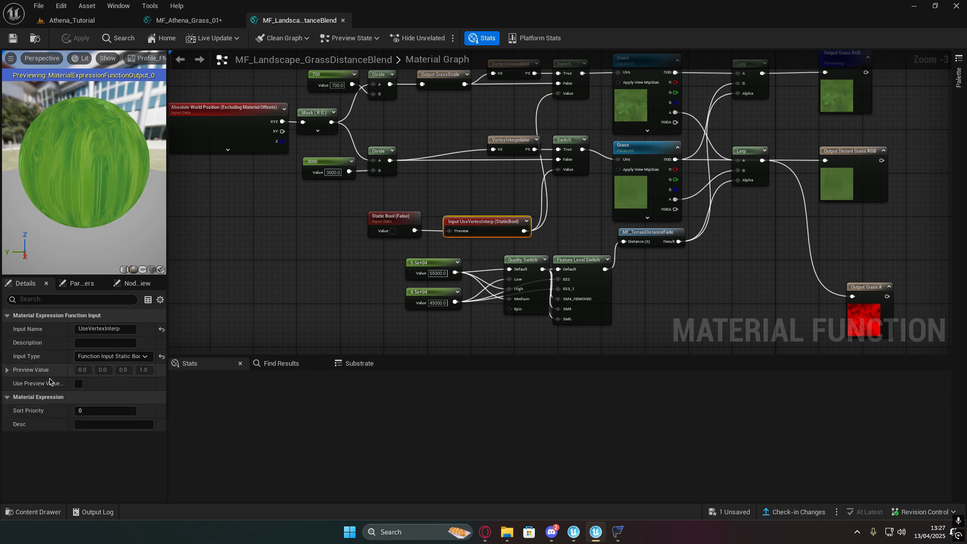
click(79, 383)
right_drag(255, 276, 220, 254)
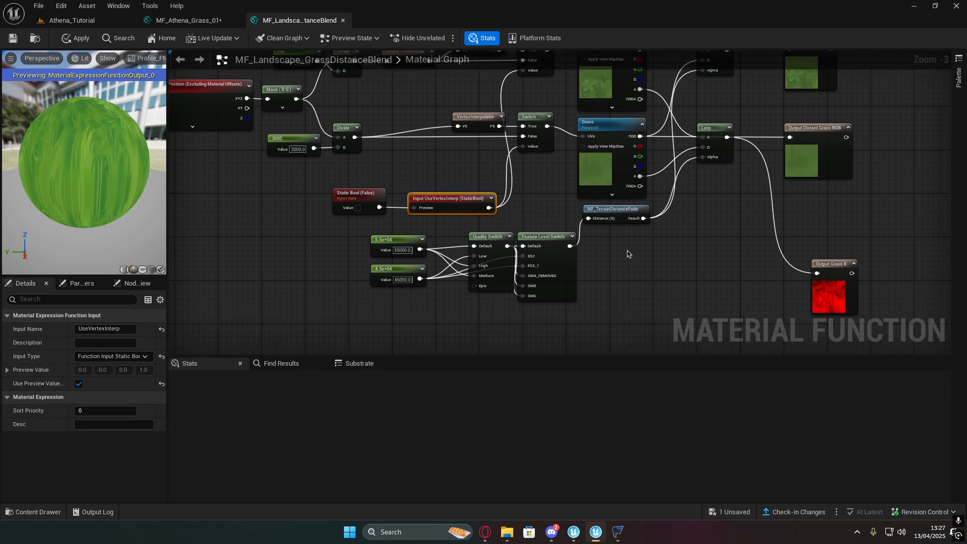
Step: In MF_TerrainDistanceFade, enable Use Preview Value as Default for the Distance input, save both edited functions and return to MF_Athena_Grass_01
double_click(614, 213)
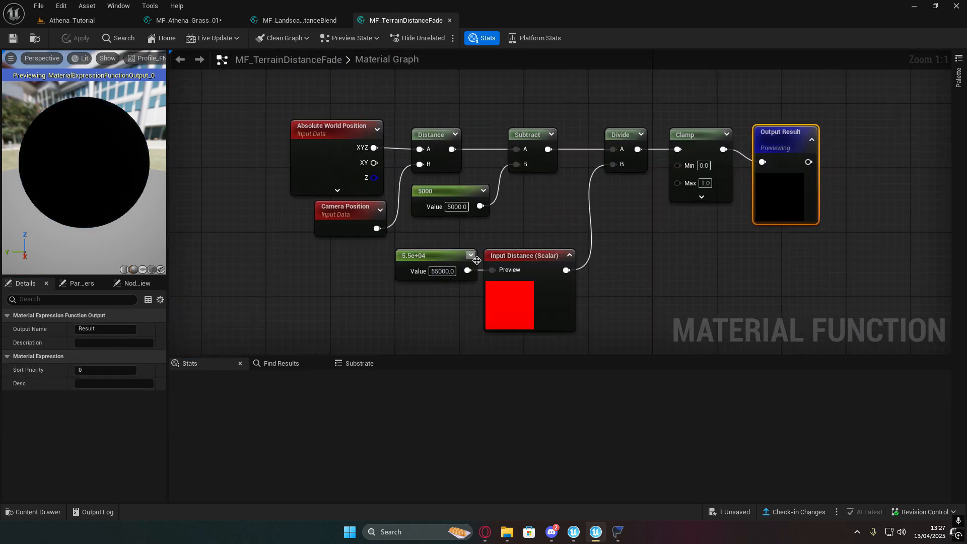
click(530, 259)
click(78, 384)
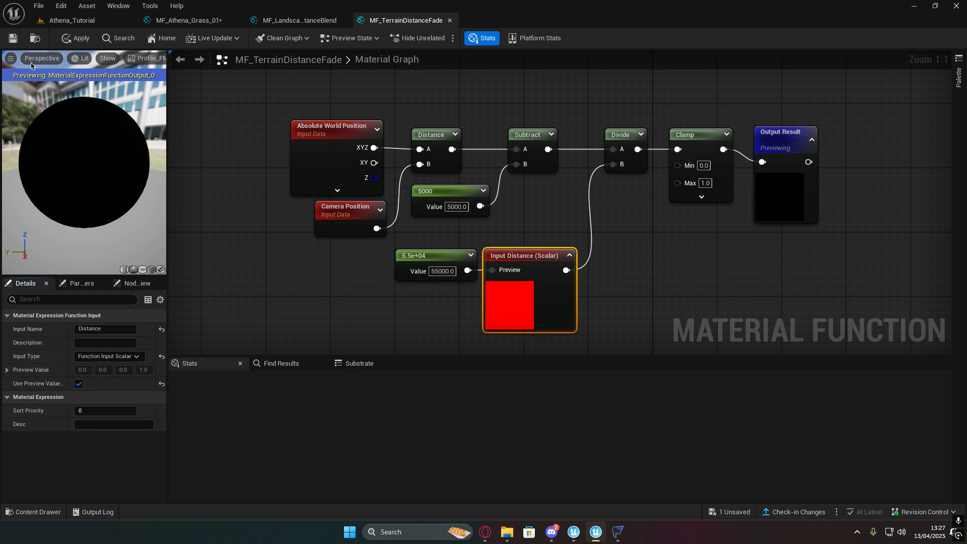
click(13, 40)
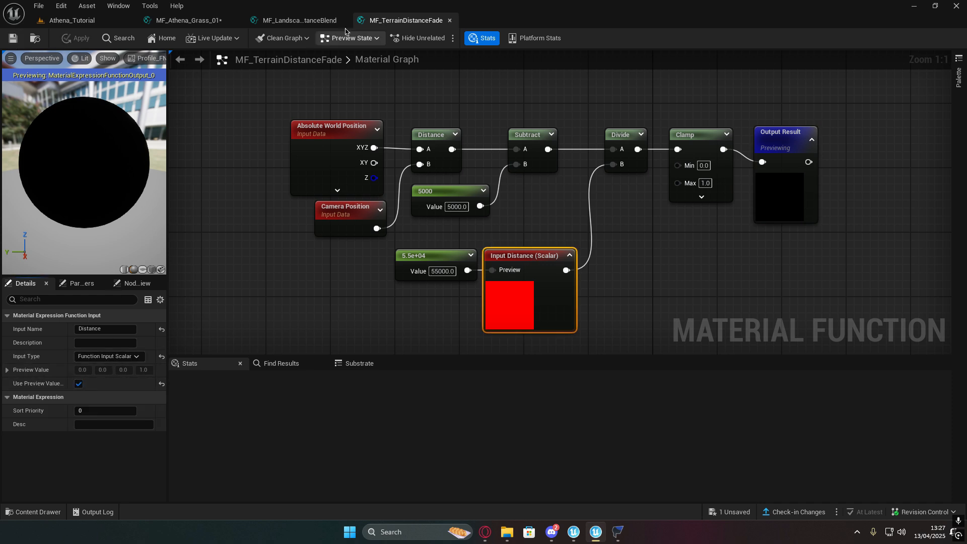
click(305, 21)
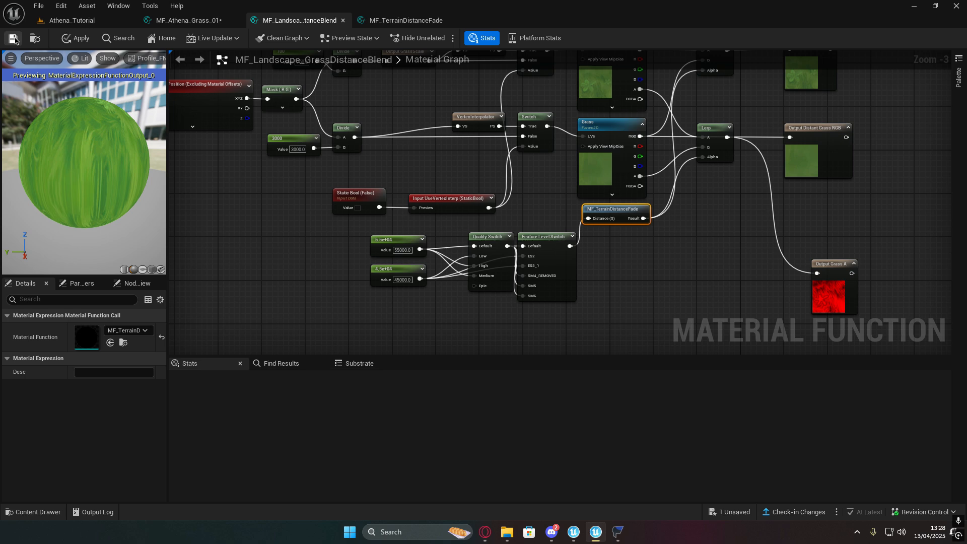
click(192, 22)
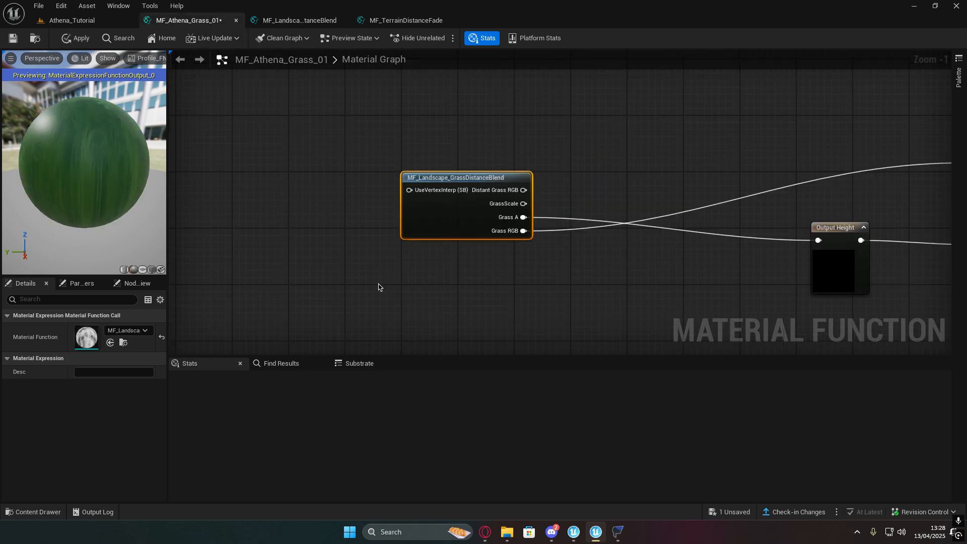
Step: Move the MF_Landscape_GrassDistanceBlend node closer to MakeMaterialAttributes and connect its Grass RGB output to Output BaseColor_Plain
right_drag(609, 288, 516, 284)
drag(150, 182, 242, 202)
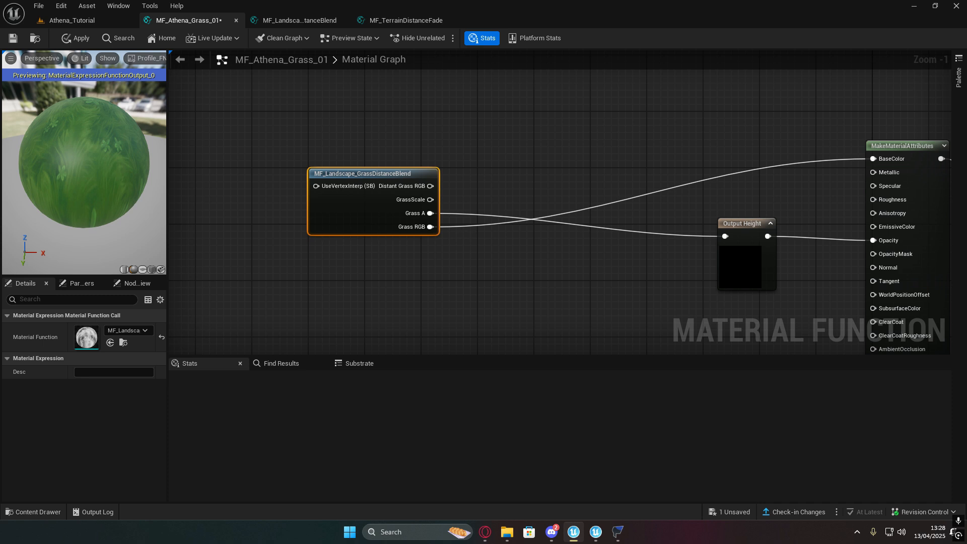
right_drag(631, 272, 535, 304)
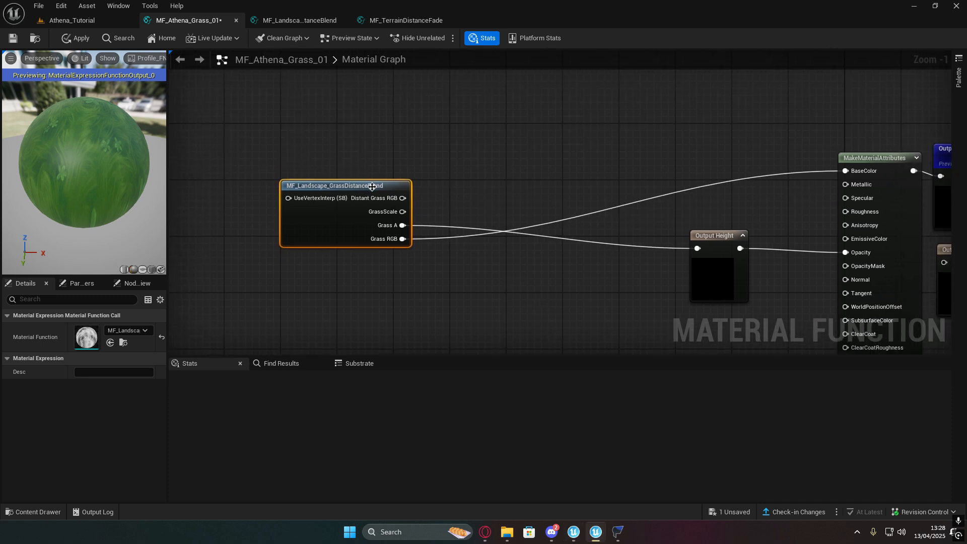
drag(372, 187, 604, 124)
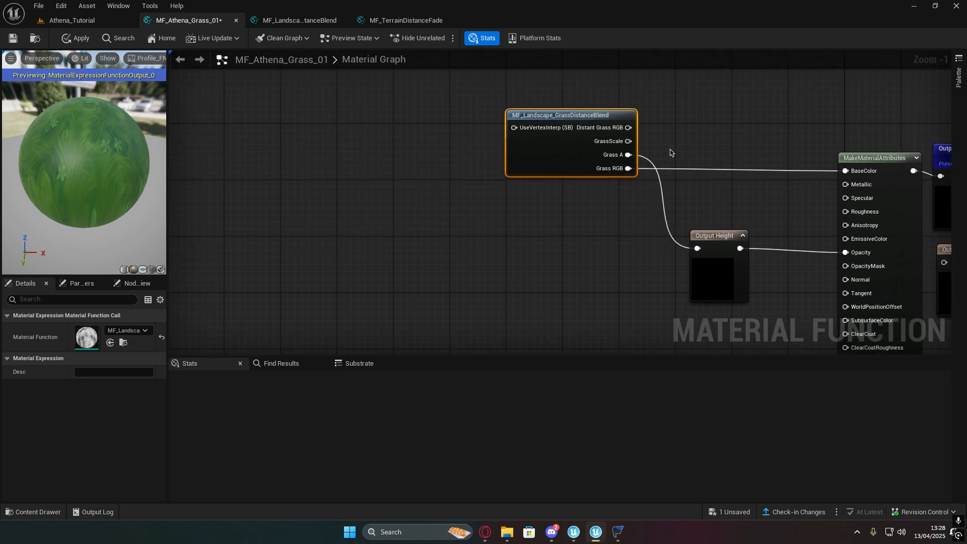
right_drag(761, 209, 395, 170)
drag(278, 132, 598, 224)
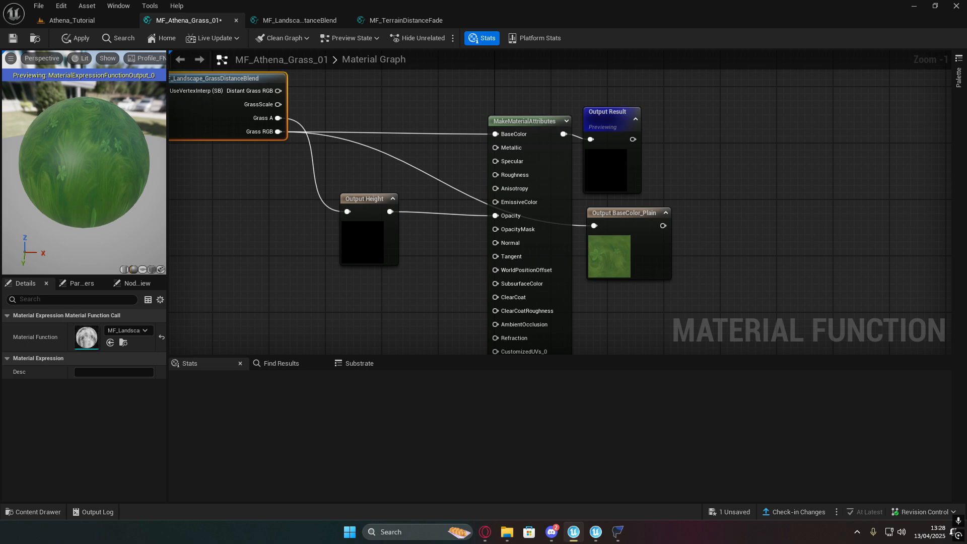
Step: Add a Lerp node below the MF_Landscape_GrassDistanceBlend node and connect its output to Specular of MakeMaterialAttributes
right_drag(334, 252, 456, 270)
click(455, 270)
key(l)
click(459, 224)
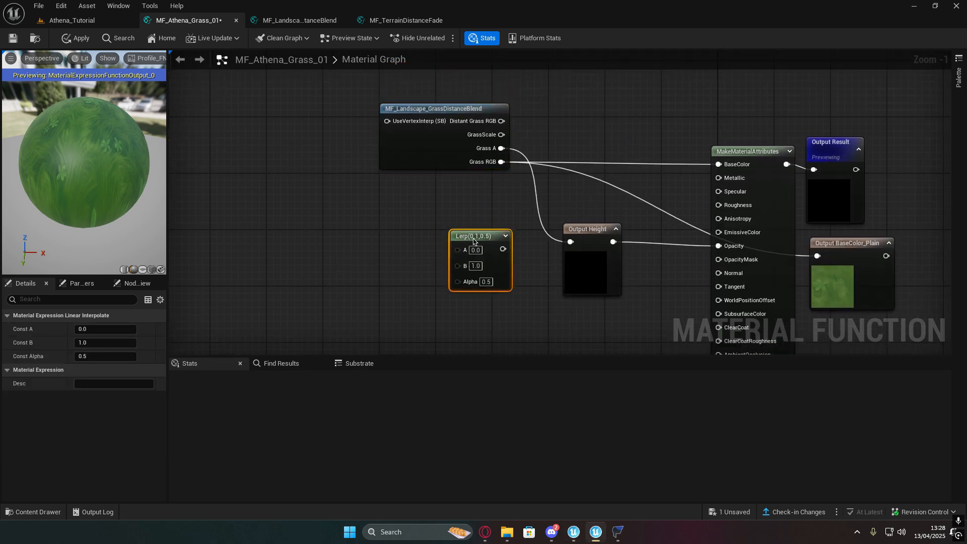
drag(503, 249, 723, 197)
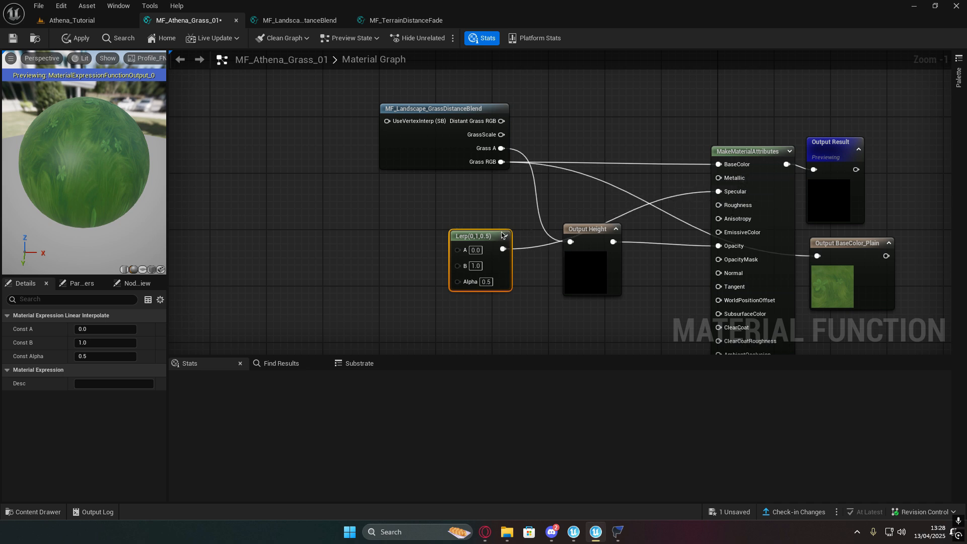
Step: Add a Constant node with value 0.1, connect it to the Lerp's B input and place it beside the Lerp
right_drag(455, 251, 532, 232)
key(1)
click(450, 207)
click(487, 227)
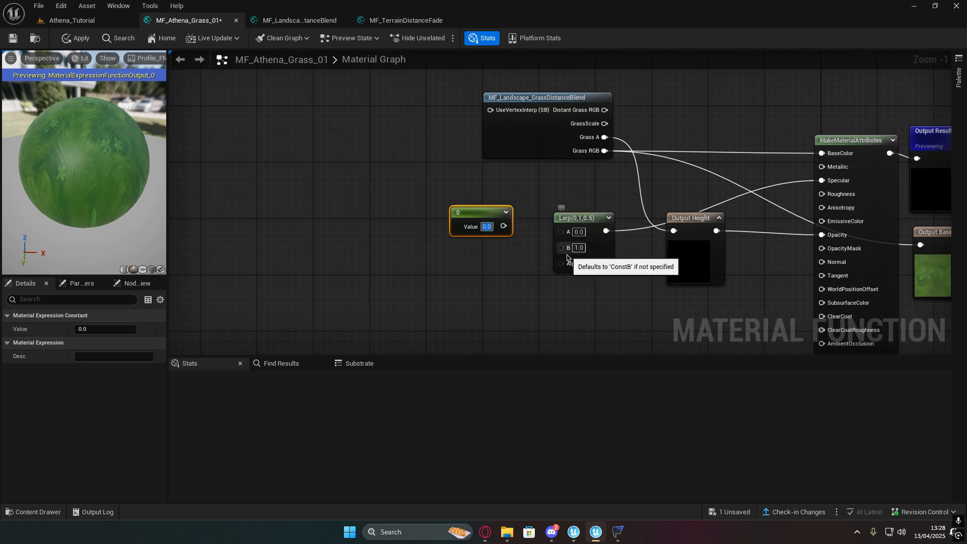
text(.1)
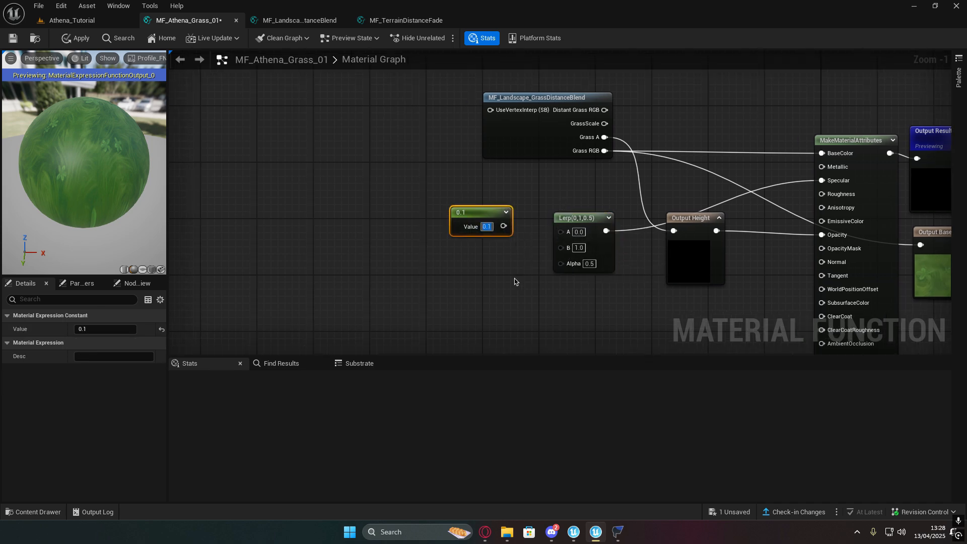
right_drag(513, 277, 476, 275)
drag(465, 223, 521, 246)
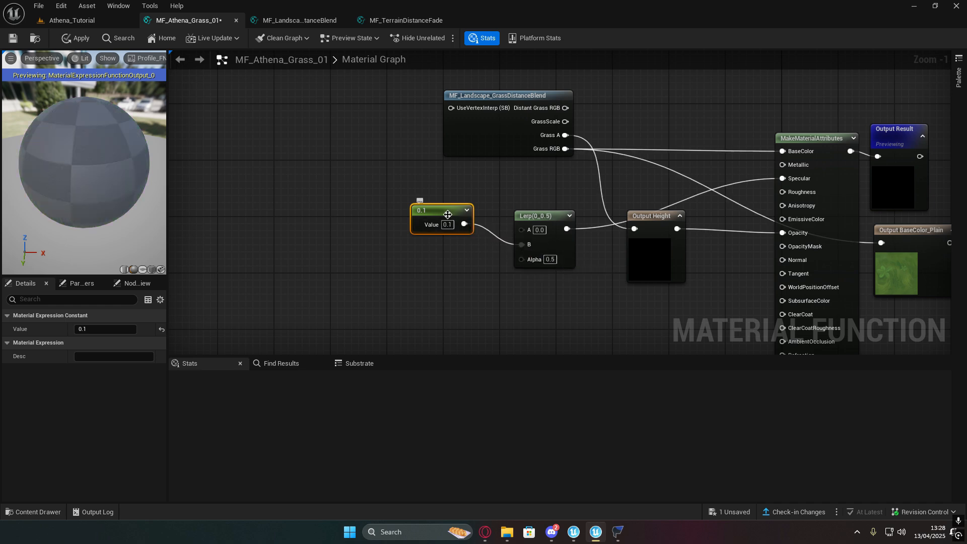
drag(450, 221, 475, 227)
Step: Add a Power node, connect its output to the Lerp's Alpha input and place it under the 0.1 constant
right_drag(458, 266, 476, 246)
click(475, 246)
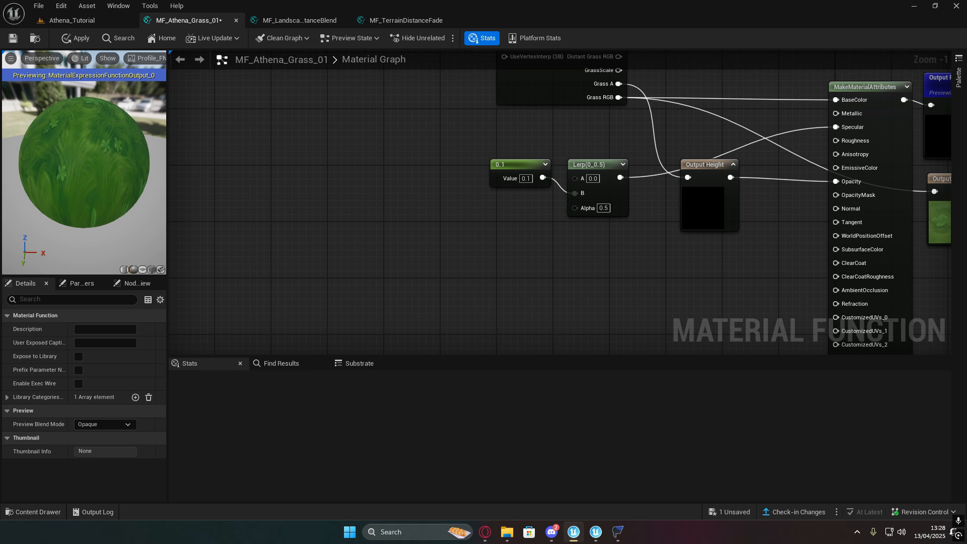
right_drag(711, 275, 500, 265)
right_click(496, 262)
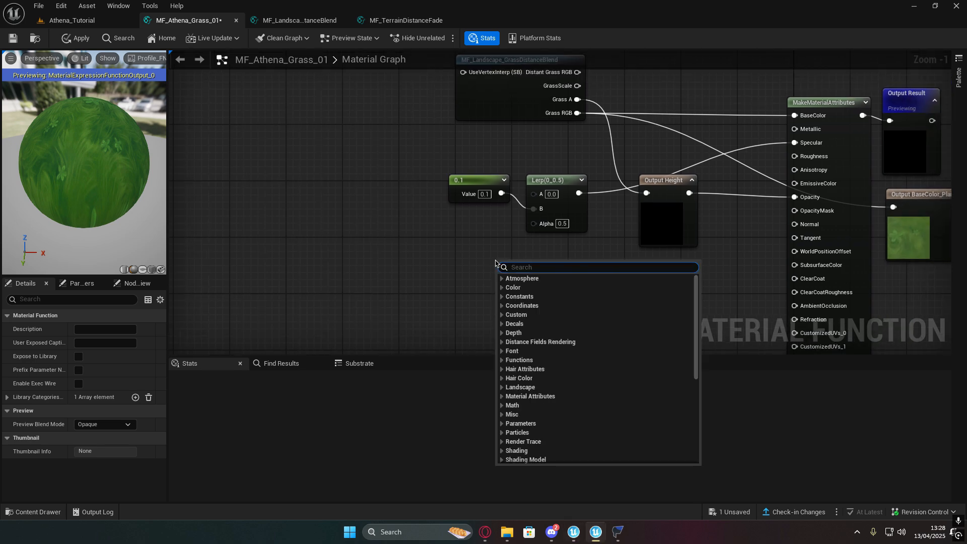
text(power)
click(538, 290)
drag(522, 261, 534, 222)
drag(478, 248, 499, 233)
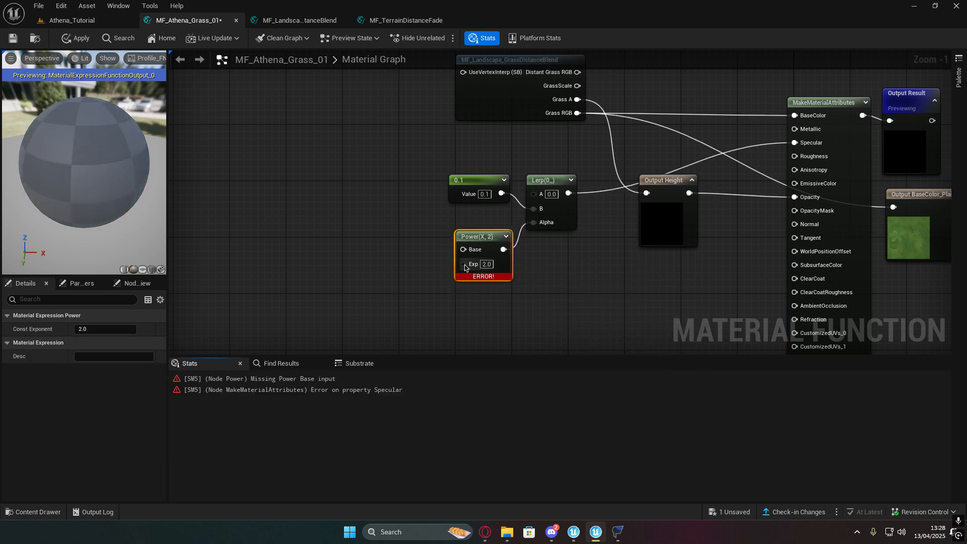
Step: Add a Constant node with value 0.2, connect it to the Power node's Base input and place it just above that node
right_drag(347, 232, 464, 245)
click(464, 245)
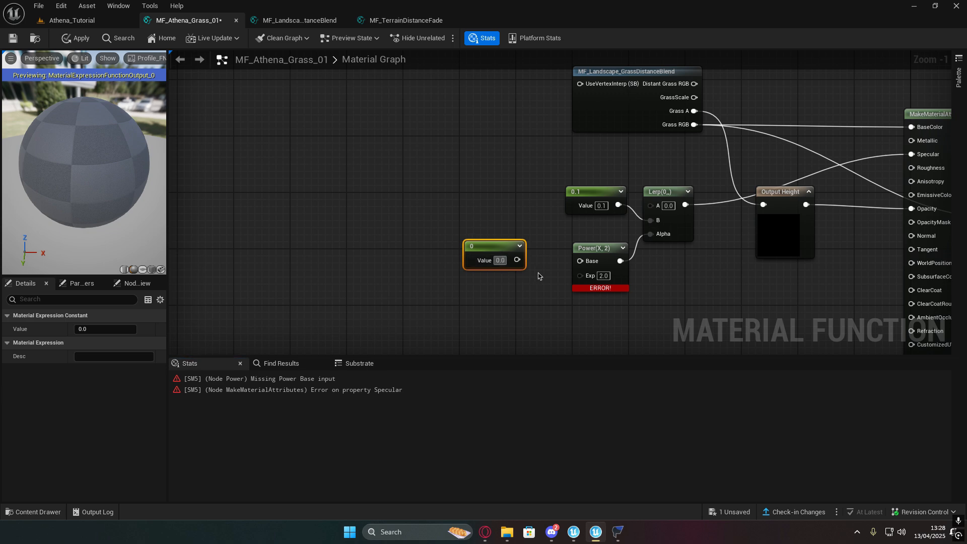
text(0.2)
key(Return)
drag(518, 260, 580, 261)
drag(501, 251, 603, 223)
click(589, 279)
Step: Move the Lerp, Power and two constant nodes together up to just below the MF_Landscape_GrassDistanceBlend node
right_drag(649, 282, 607, 291)
drag(497, 187, 579, 278)
drag(584, 210, 599, 167)
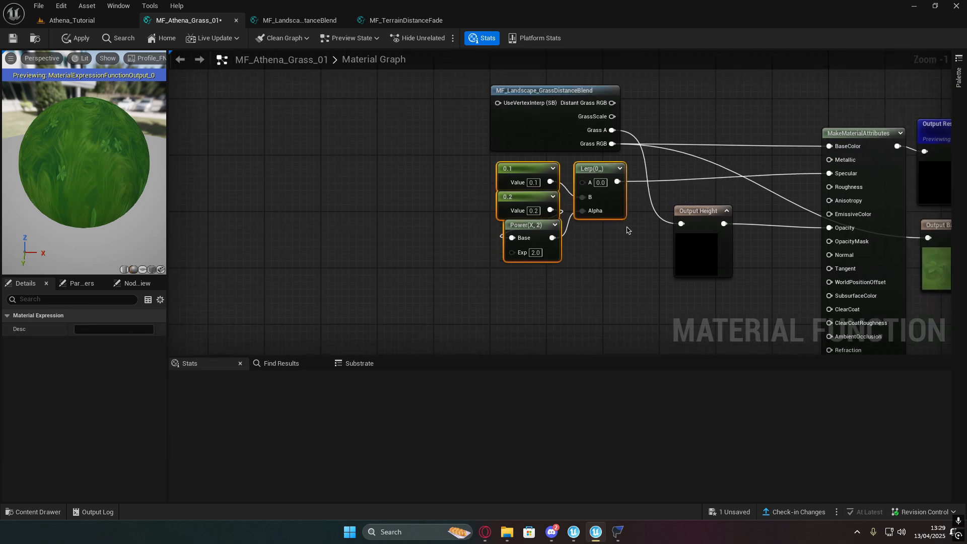
click(630, 232)
Step: Add a Constant node with value 0.95 connected to Roughness of MakeMaterialAttributes and rotate the preview sphere to check the surface
right_drag(688, 270, 558, 263)
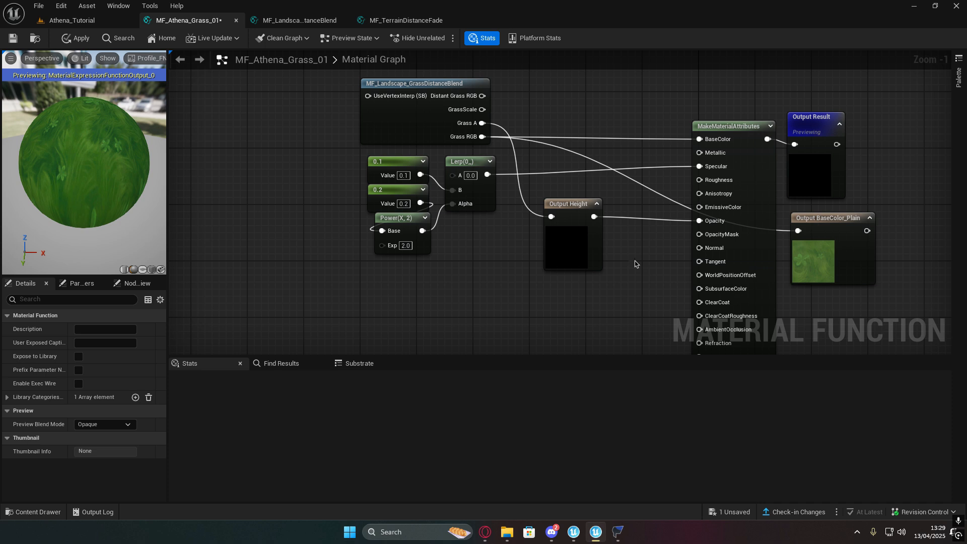
right_drag(634, 260, 618, 281)
click(624, 201)
drag(626, 202, 683, 199)
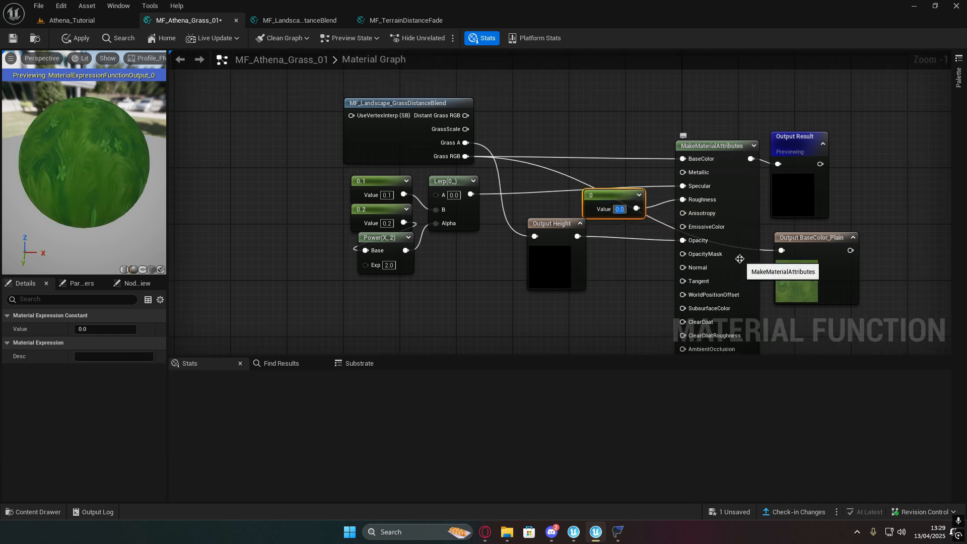
key(BackSpace)
text(.95)
key(Return)
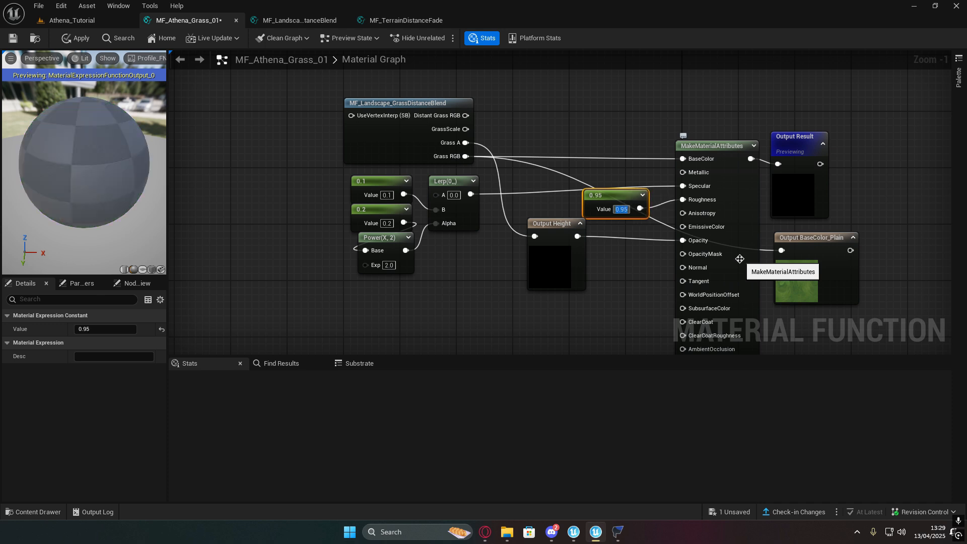
drag(115, 154, 91, 156)
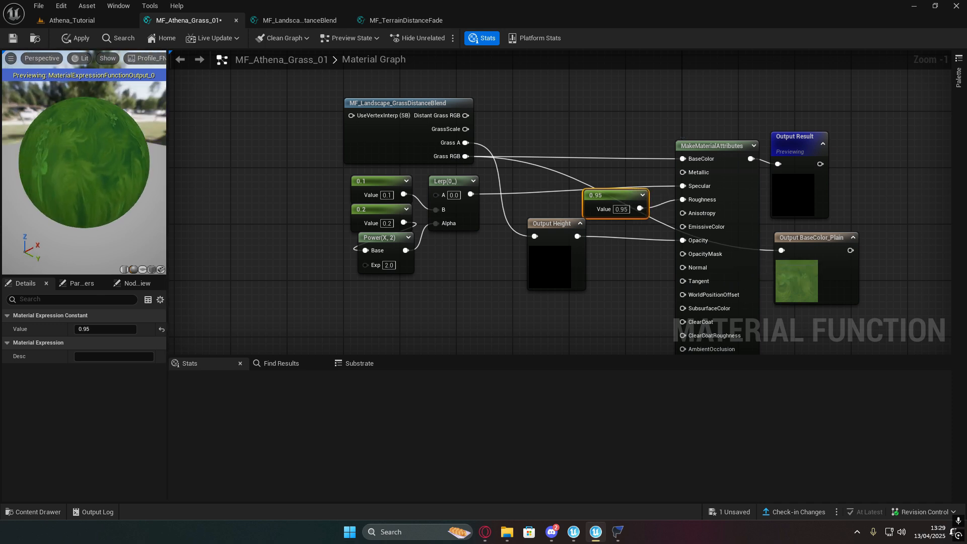
Step: Switch to FModel and search the loaded packages for "grasslands_n"
right_drag(553, 318, 489, 251)
click(619, 532)
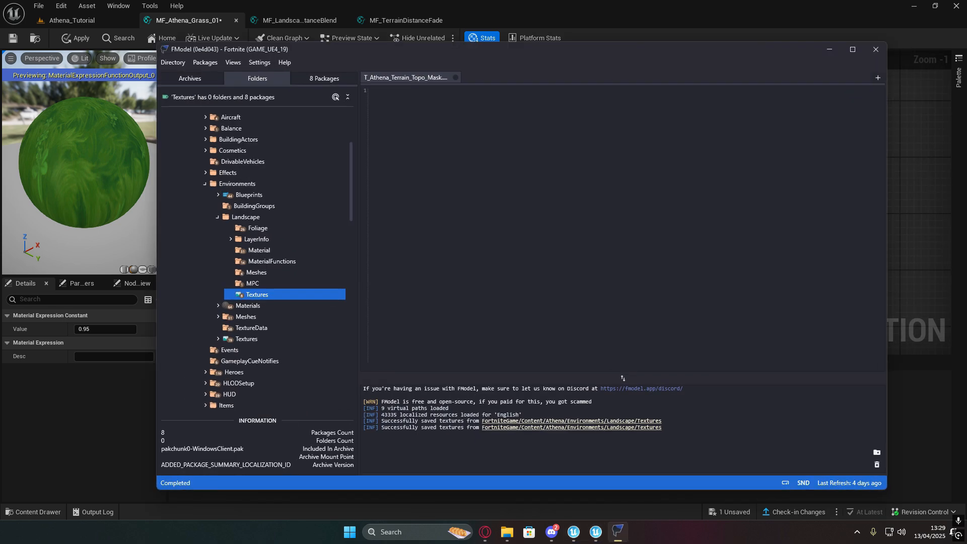
drag(593, 65, 568, 60)
click(179, 57)
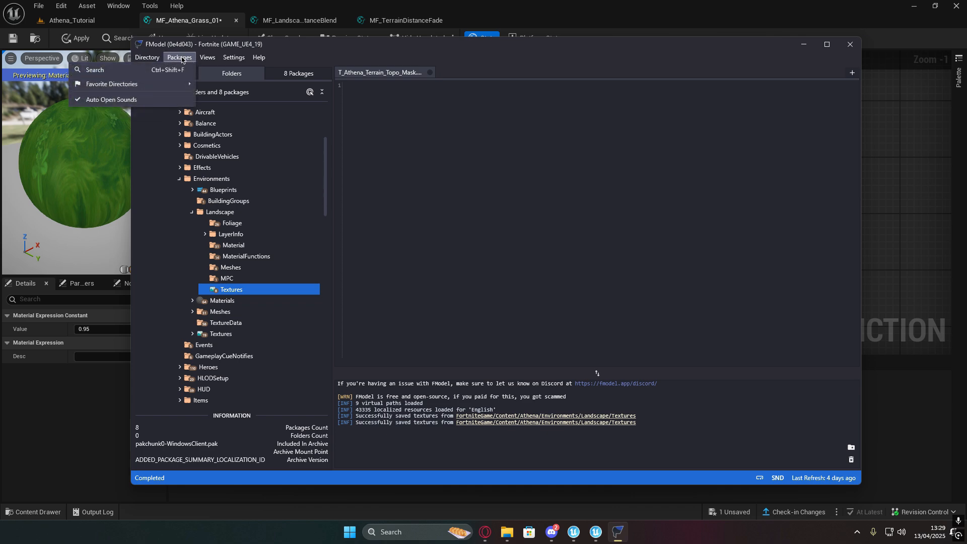
click(141, 71)
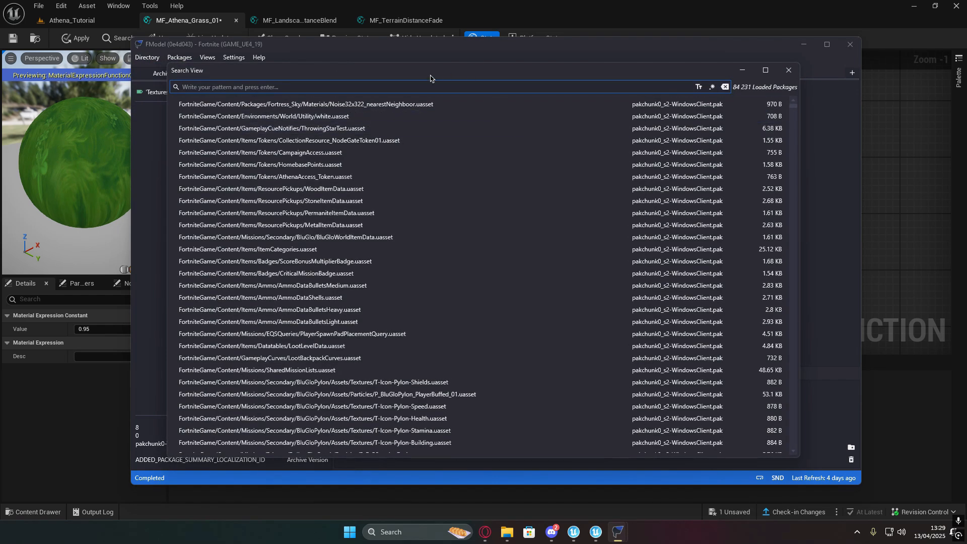
text(gra)
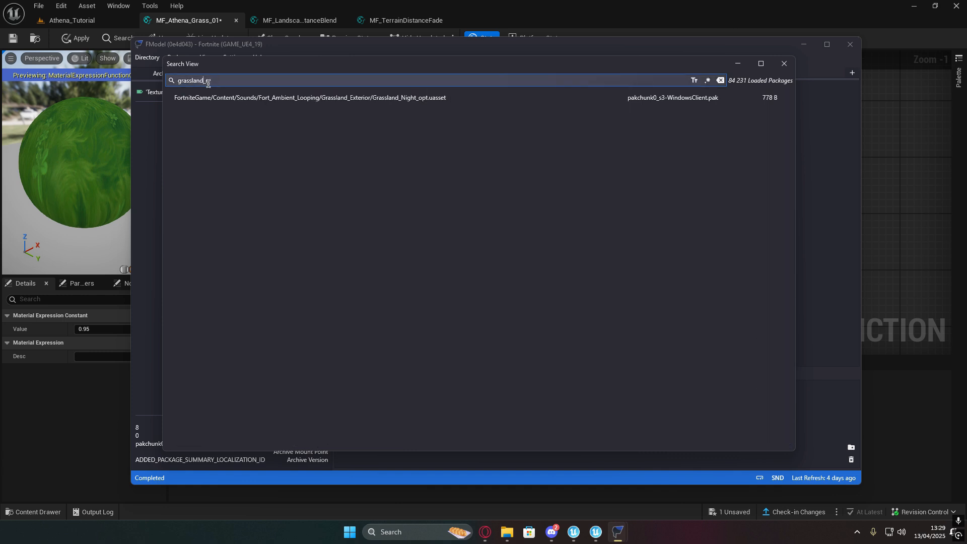
text(s)
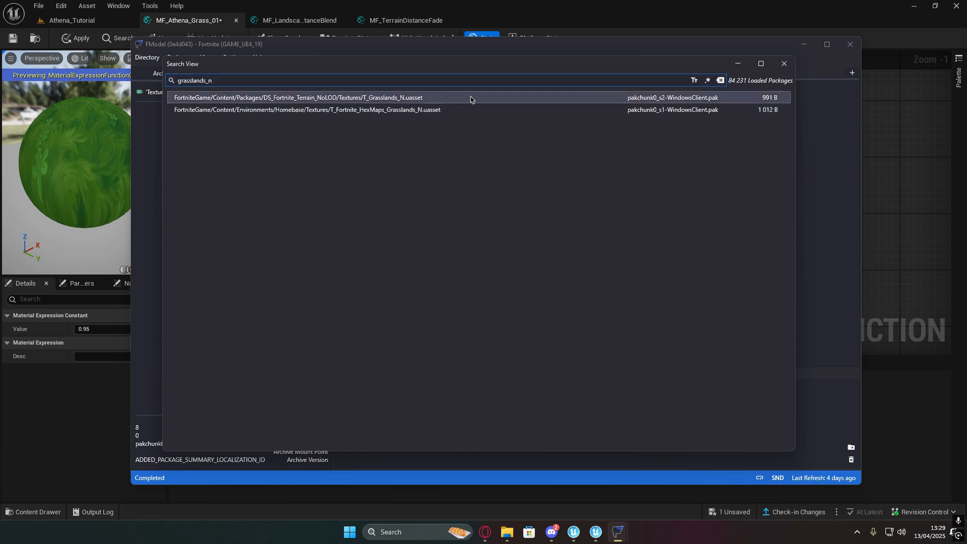
Step: Open the T_Grasslands_N texture from the DS_Fortnite_Terrain_NoLOD package and save its image as a PNG
double_click(385, 98)
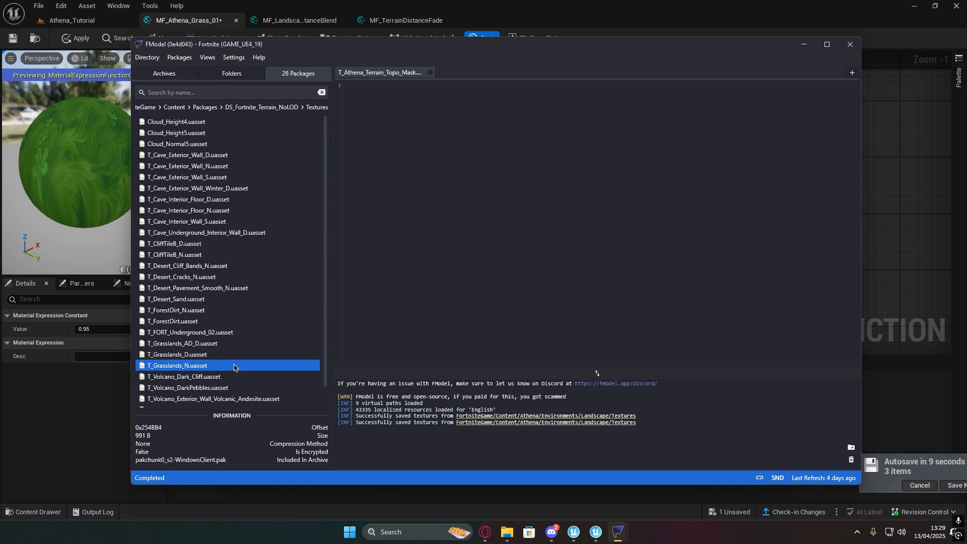
double_click(237, 366)
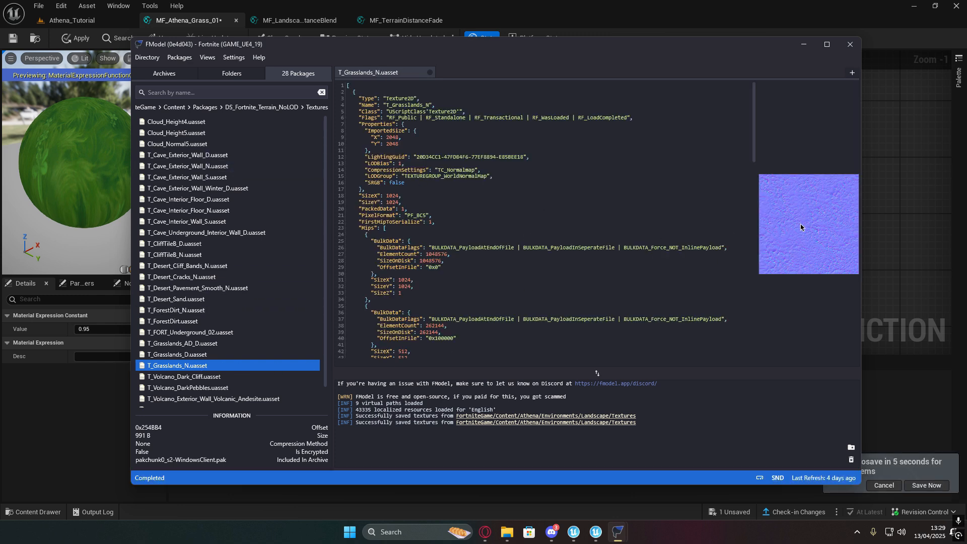
right_click(792, 214)
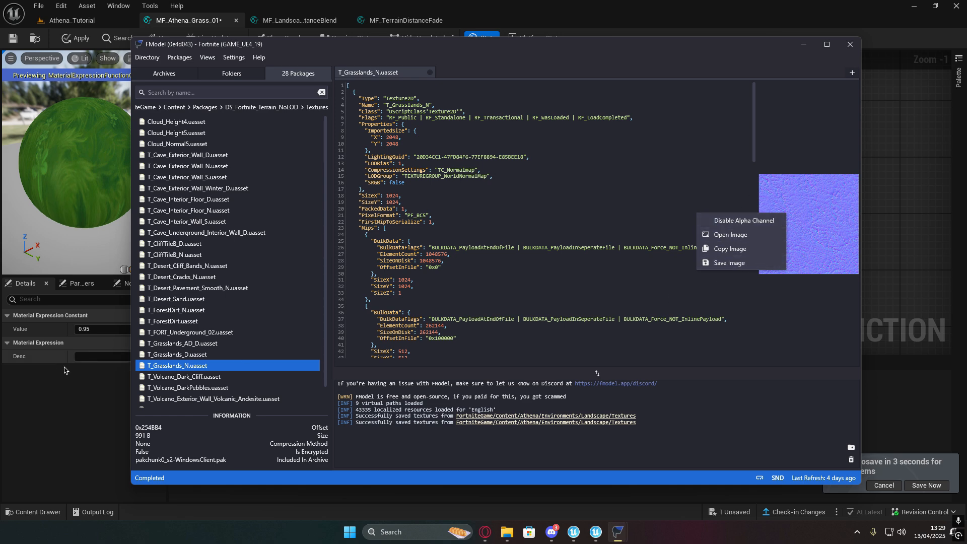
click(732, 263)
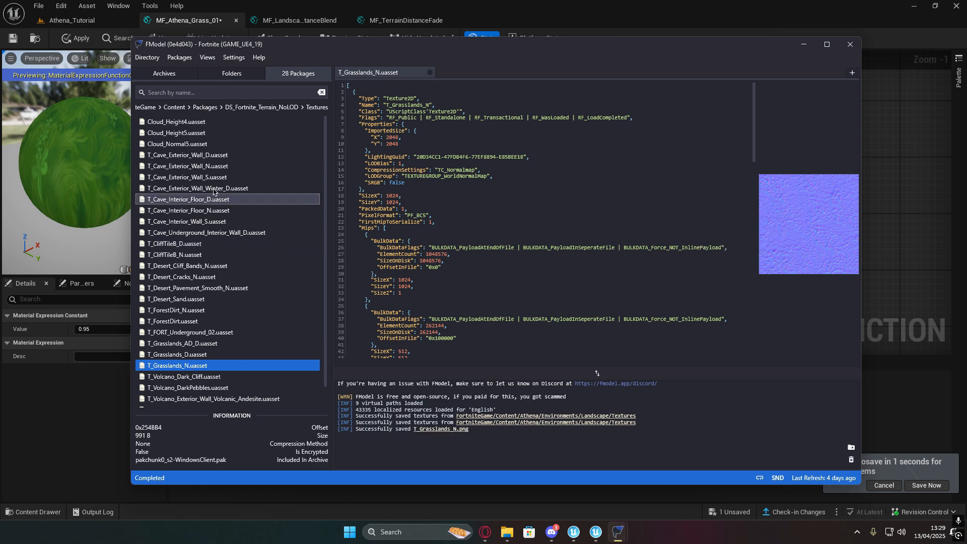
Step: Open the T_Cave_Exterior_Wall_D, T_Cave_Exterior_Wall_N and T_Cave_Exterior_Wall_S textures in turn and save each image as a PNG
double_click(225, 157)
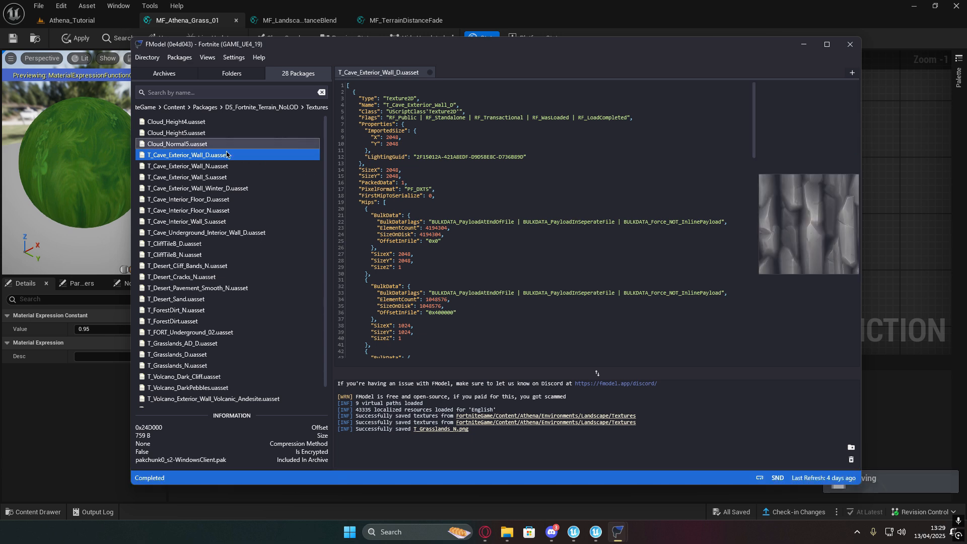
right_click(783, 216)
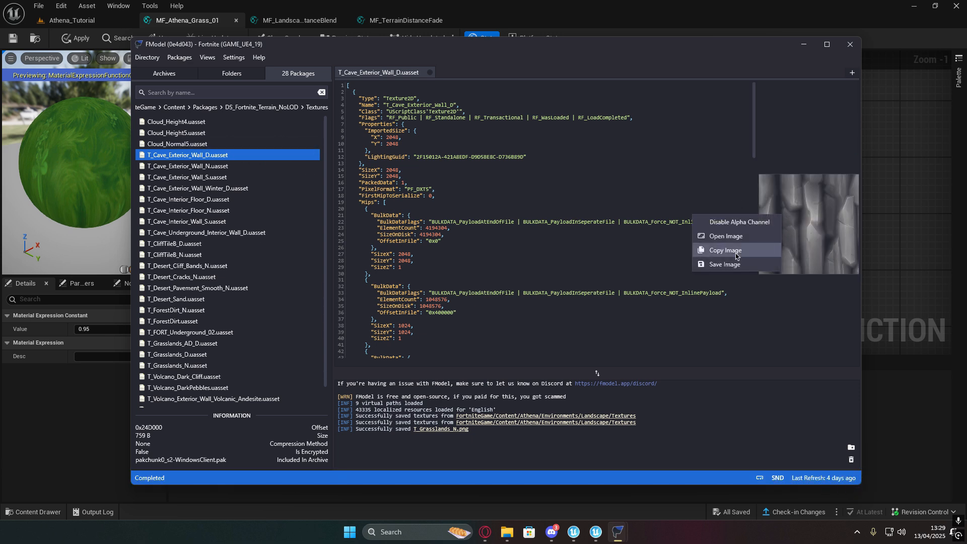
click(733, 266)
double_click(209, 167)
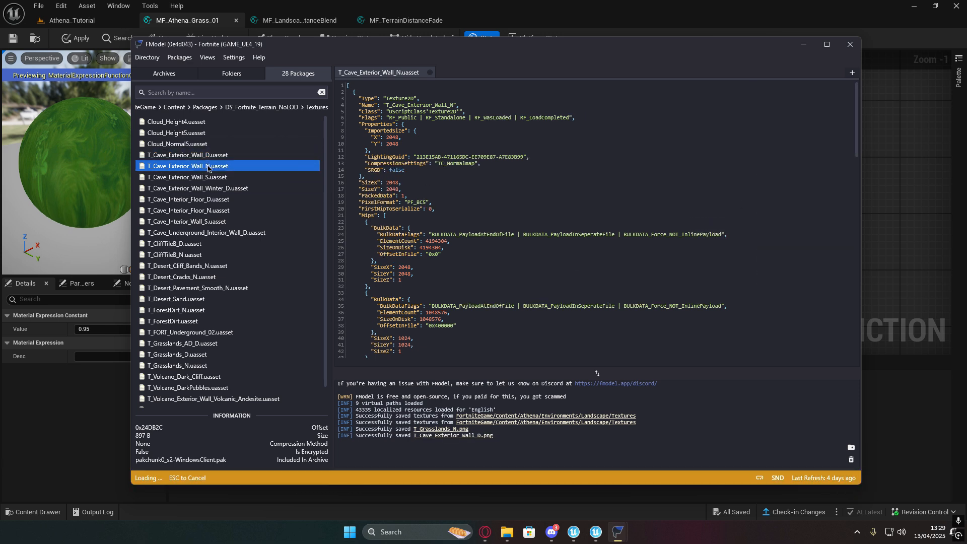
right_click(798, 208)
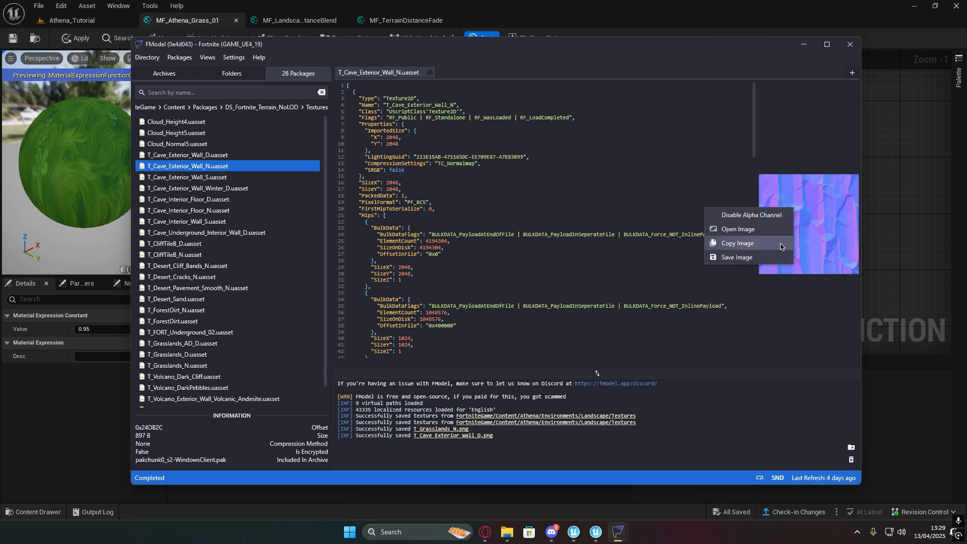
click(735, 256)
double_click(237, 177)
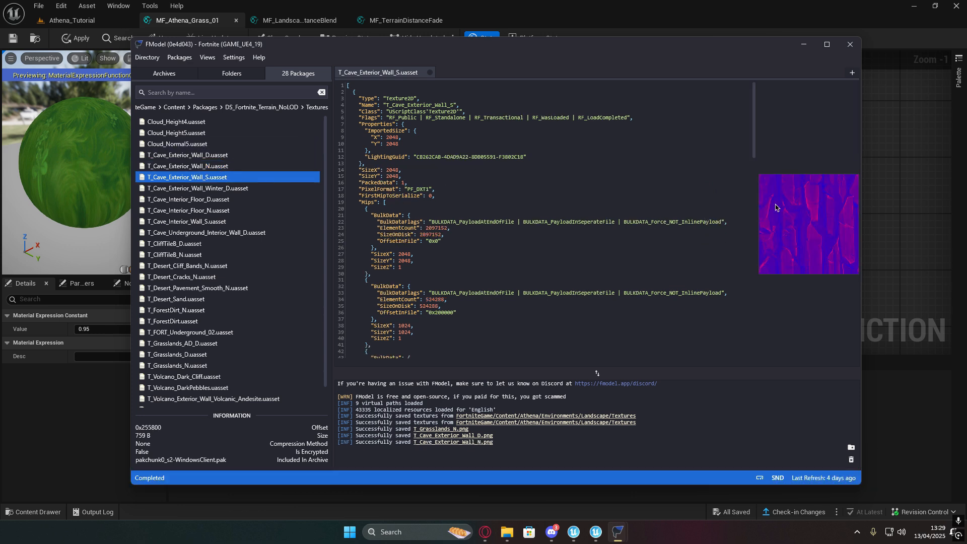
right_click(788, 208)
click(734, 258)
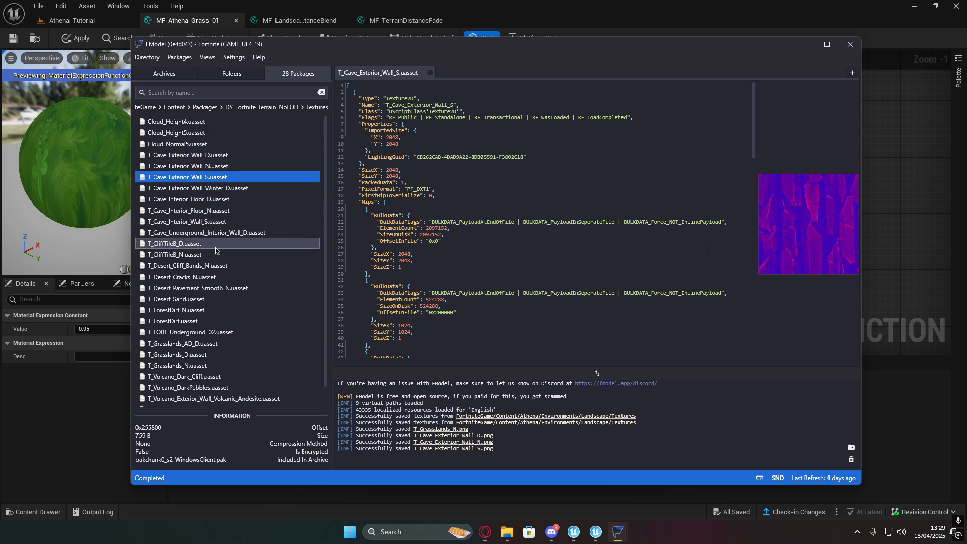
Step: Look through the package's remaining textures and preview T_Grasslands_AD_D
scroll(217, 257, down, 1)
scroll(212, 264, up, 1)
scroll(203, 245, down, 1)
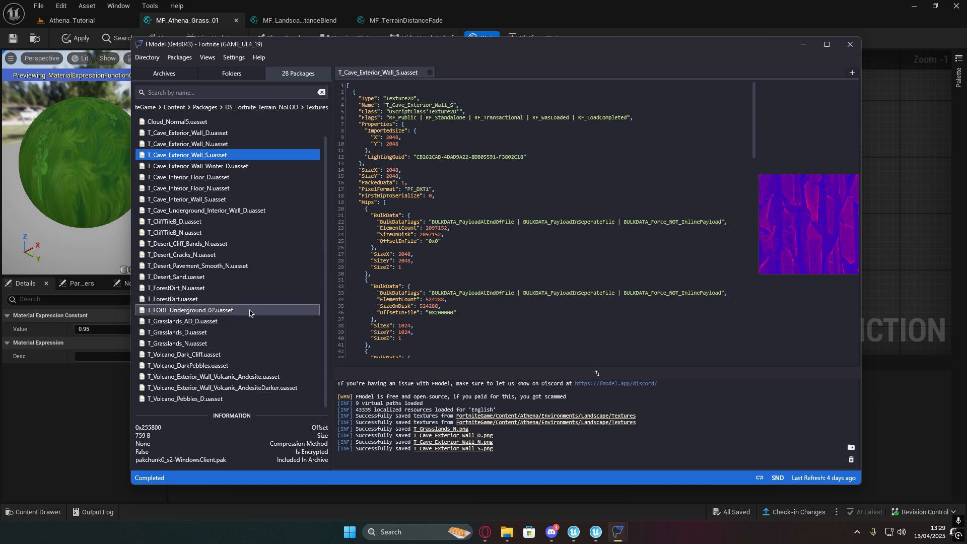
double_click(227, 321)
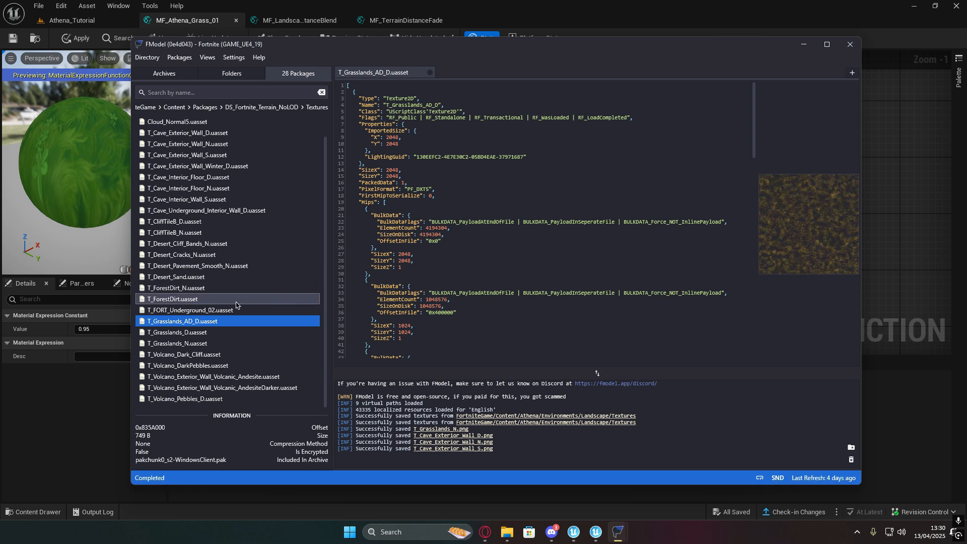
scroll(247, 263, up, 1)
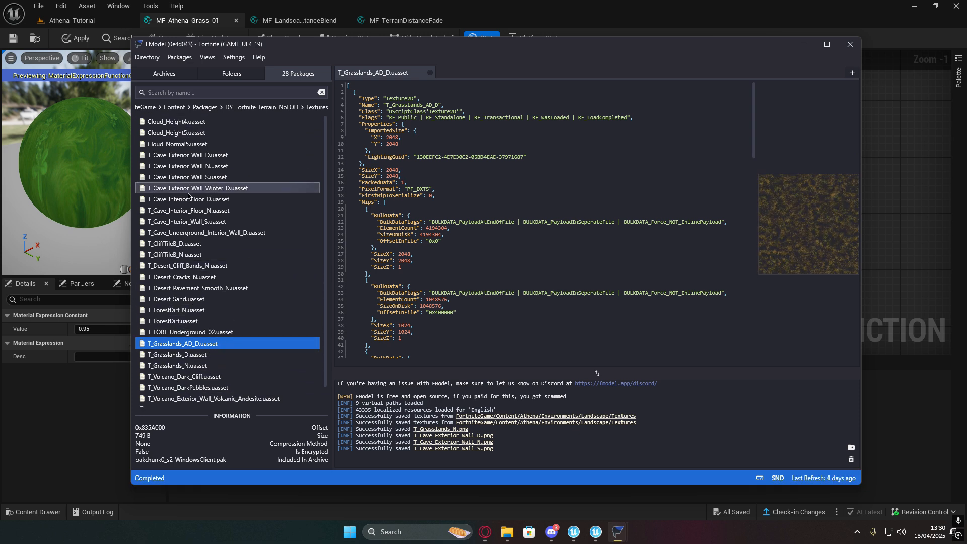
Step: Switch to File Explorer at the exported Textures folder, select T_Grasslands_N.png and the three T_Cave_Exterior_Wall D, N and S PNGs, and move the window clear of the editor
click(467, 436)
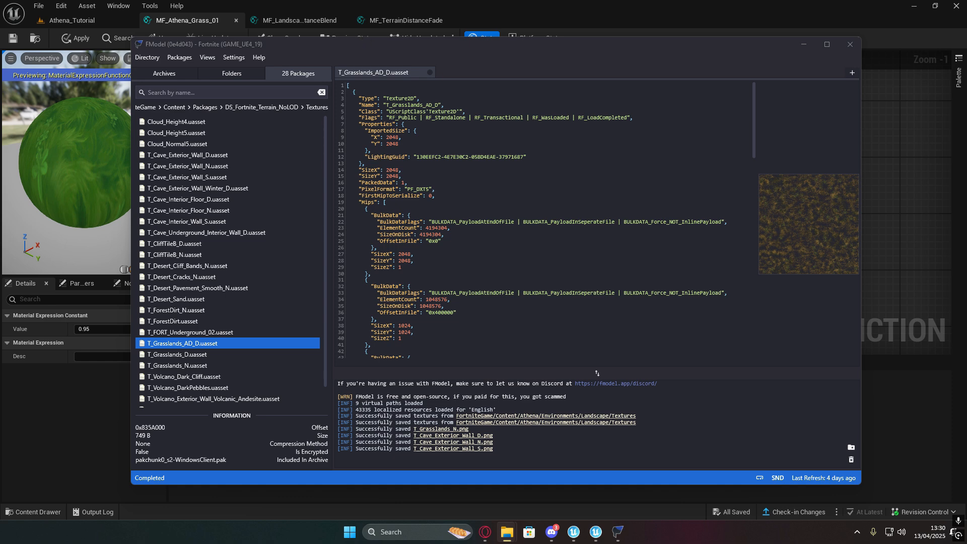
click(803, 46)
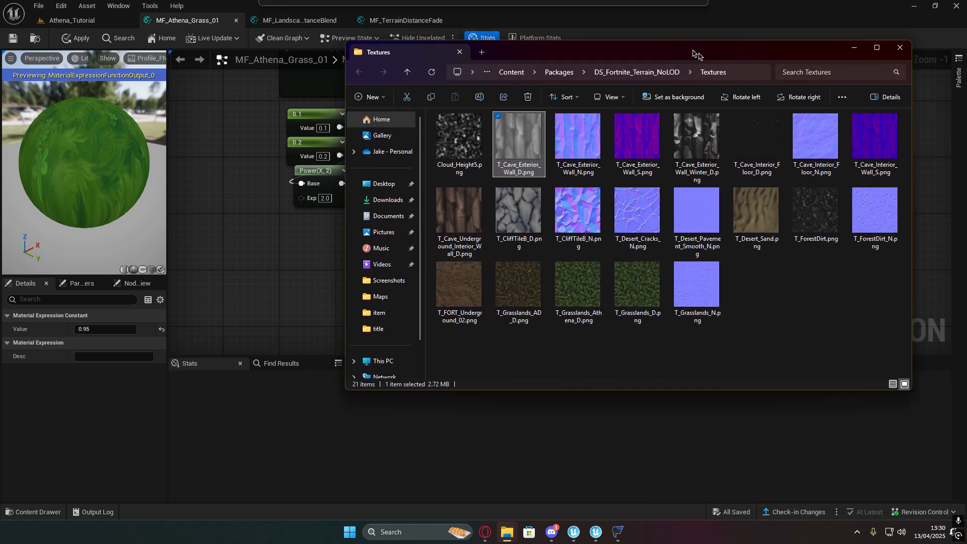
click(606, 316)
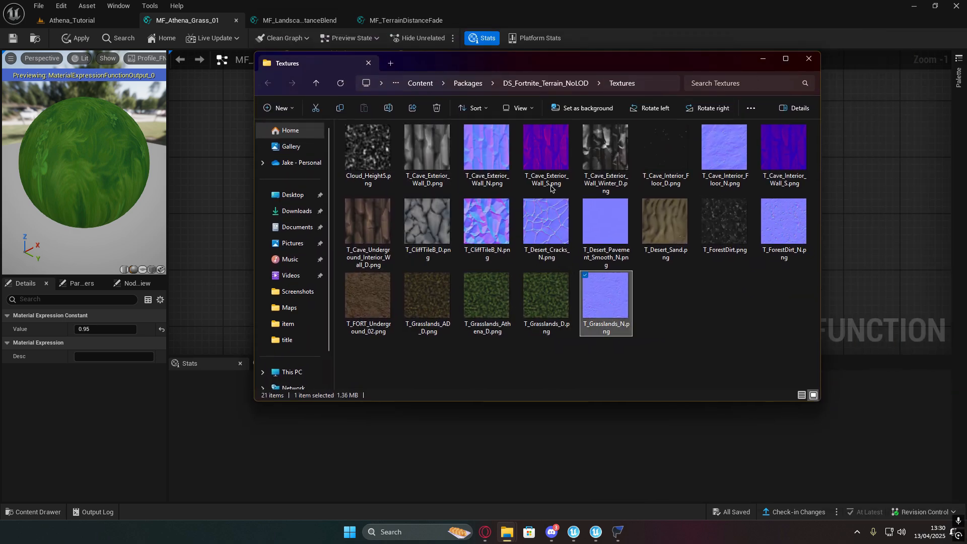
ctrl+click(547, 147)
ctrl+click(487, 147)
ctrl+click(433, 147)
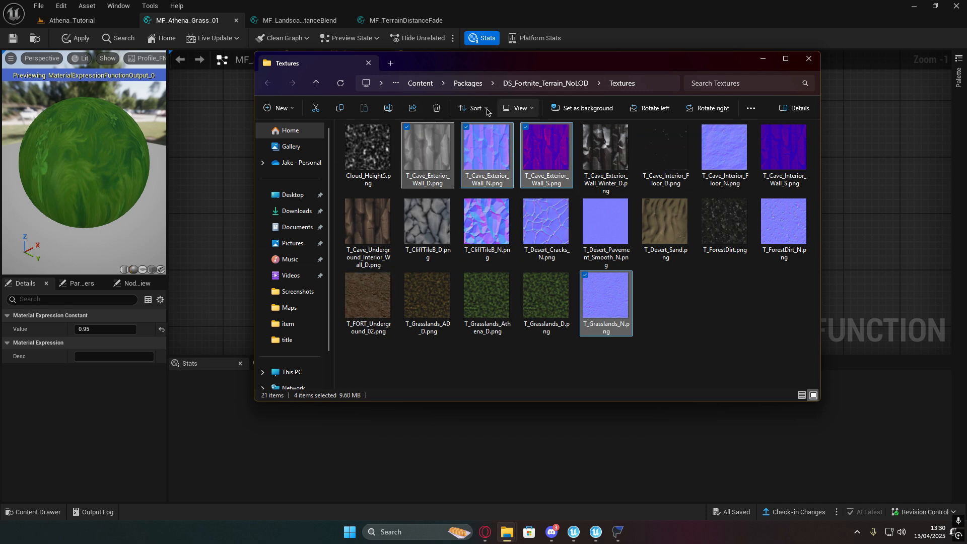
drag(523, 70, 497, 87)
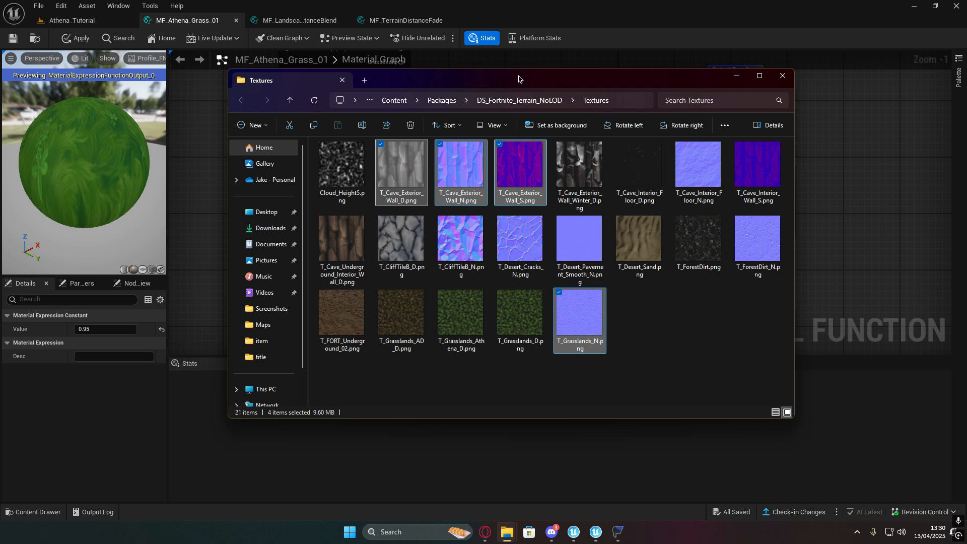
drag(482, 78, 966, 168)
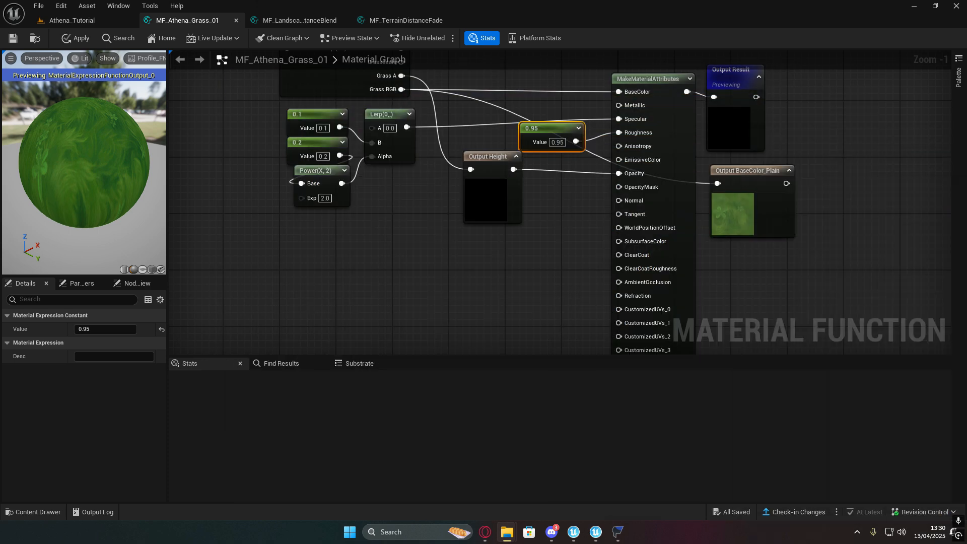
Step: Return to the Athena_Tutorial level and create a folder named Packages in the project's root content folder
click(72, 20)
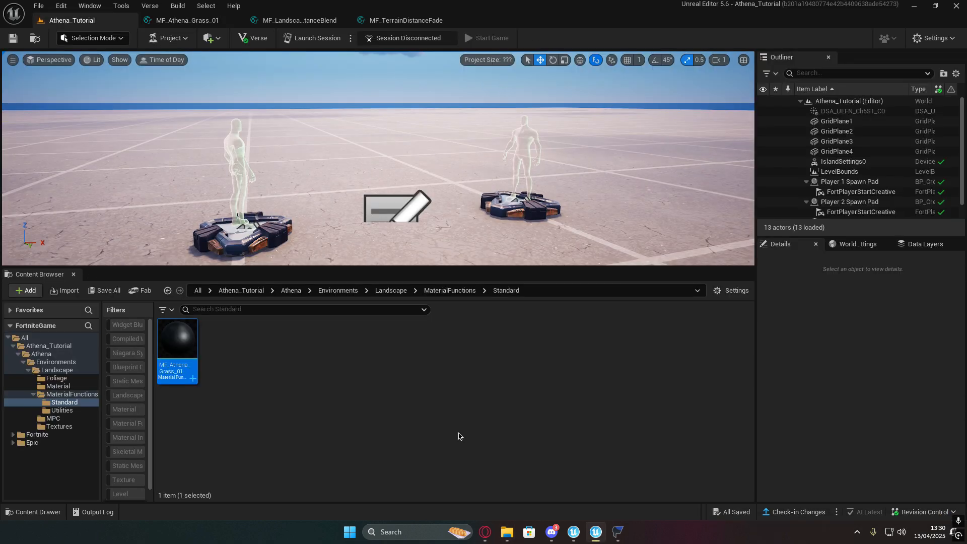
click(241, 292)
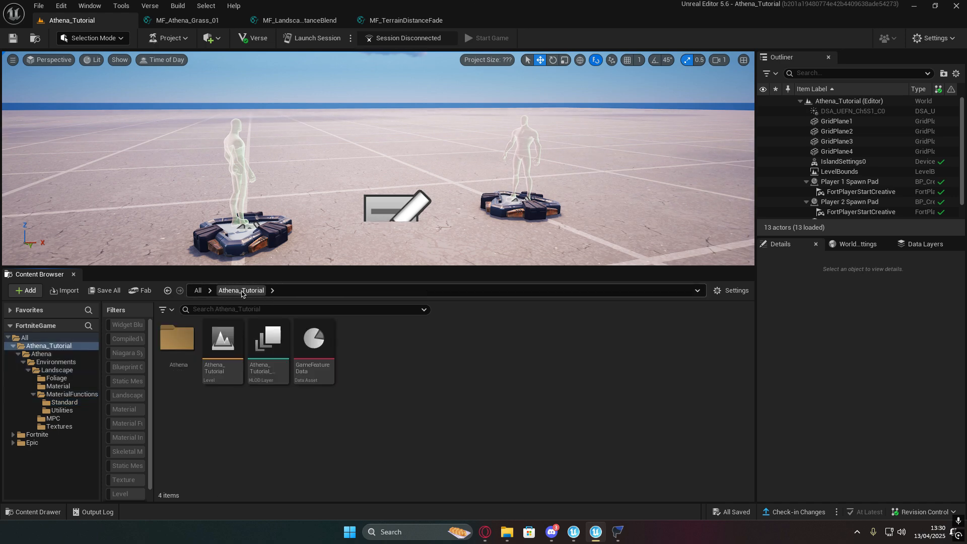
right_click(423, 396)
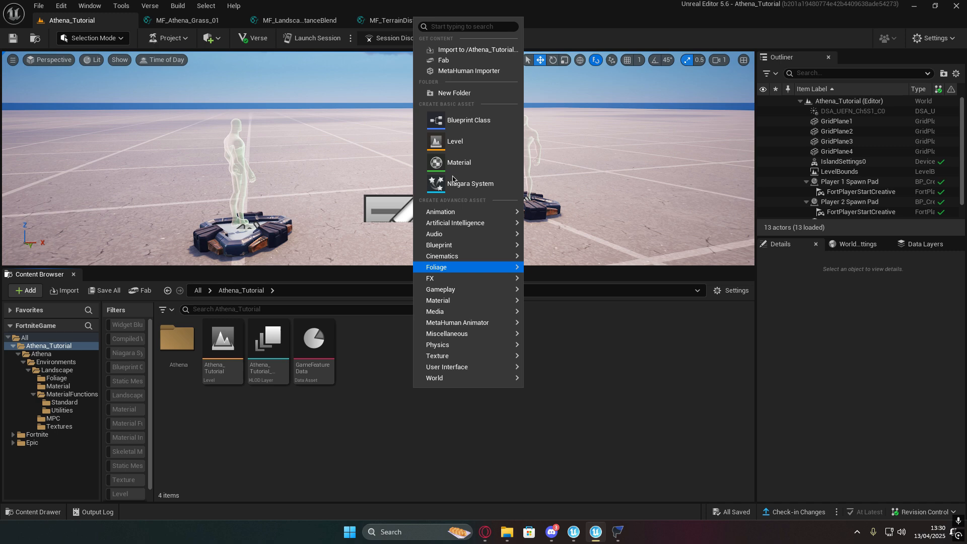
click(443, 94)
text(Packages)
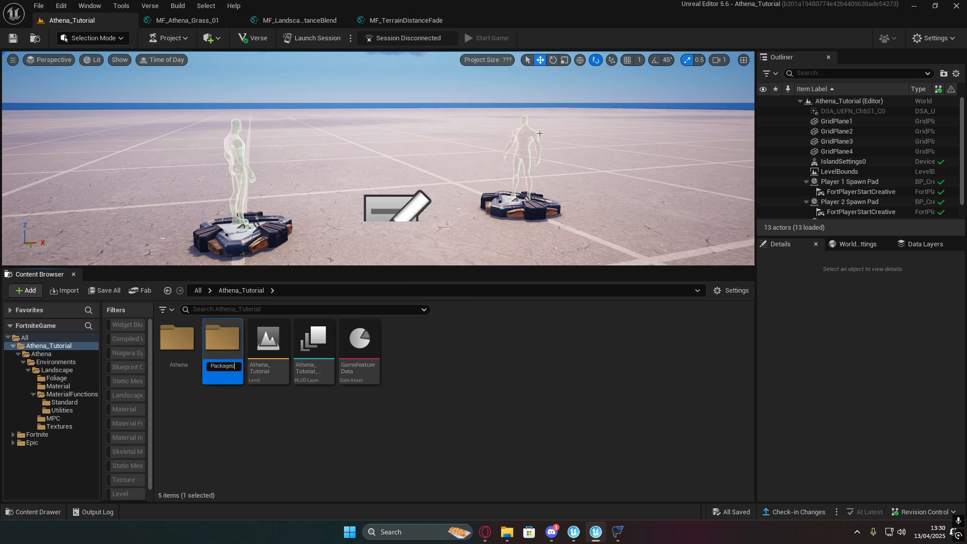
key(Return)
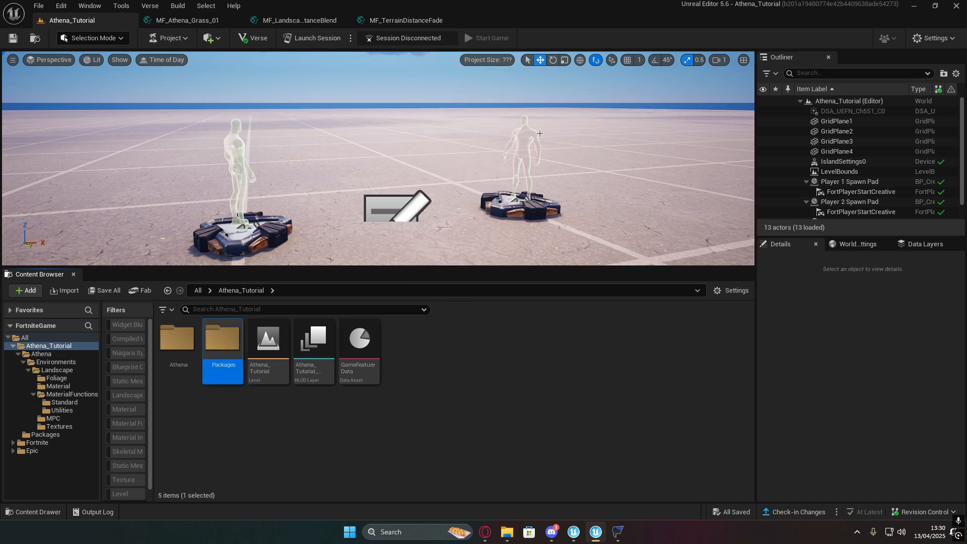
Step: Create a subfolder named DS_Fortnite_Terrain_NoLOD inside the Packages folder
double_click(227, 343)
right_click(365, 350)
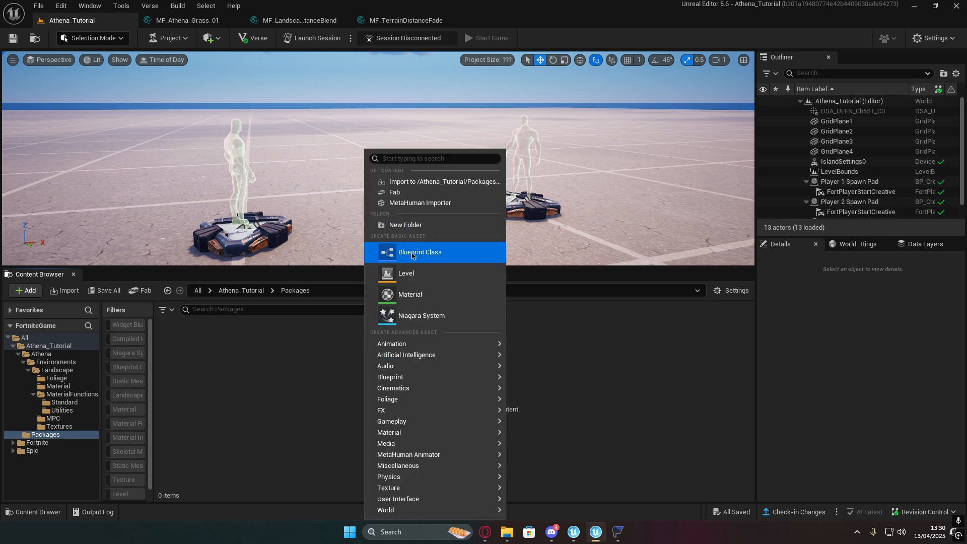
click(443, 225)
text(DS)
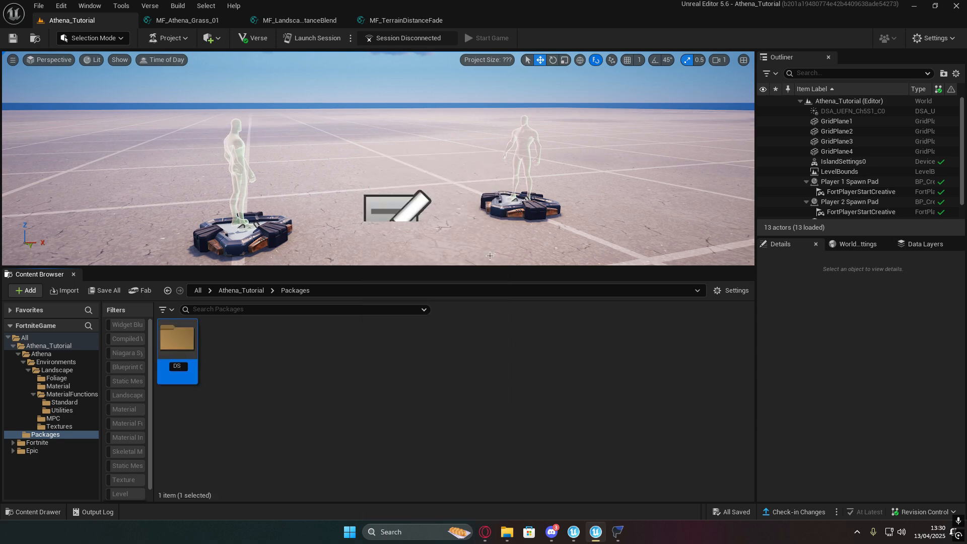
text(_Fortnite)
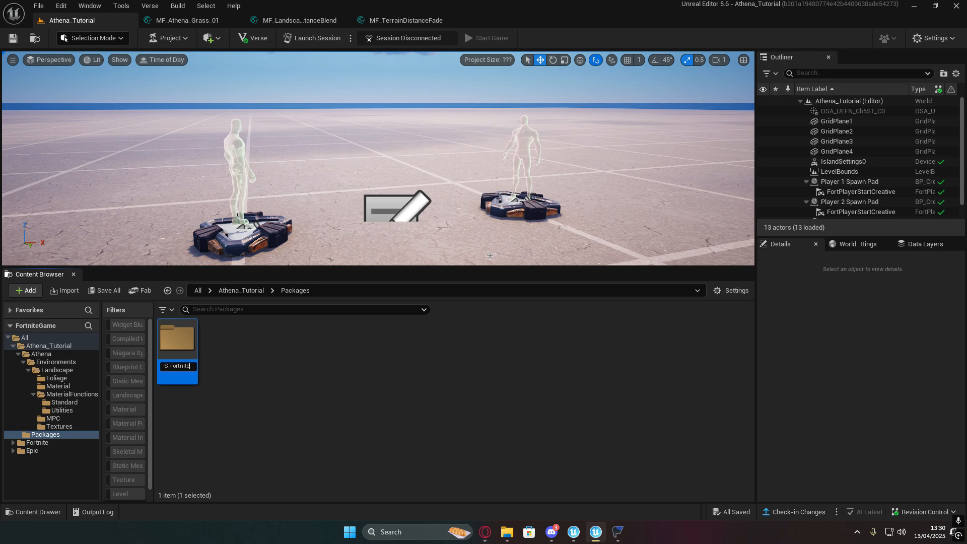
text(_Teraain)
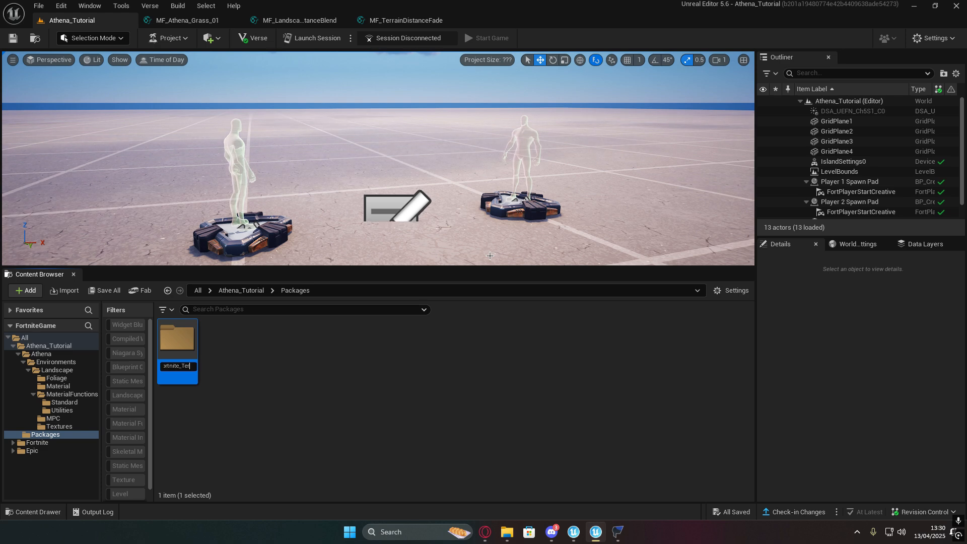
key(BackSpace)
key(BackSpace)
key(BackSpace)
key(BackSpace)
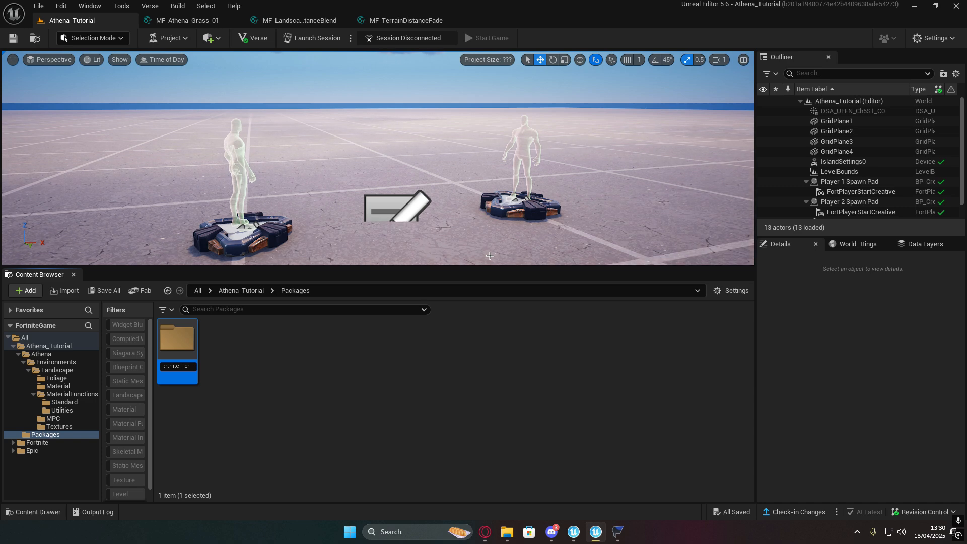
text(rain_)
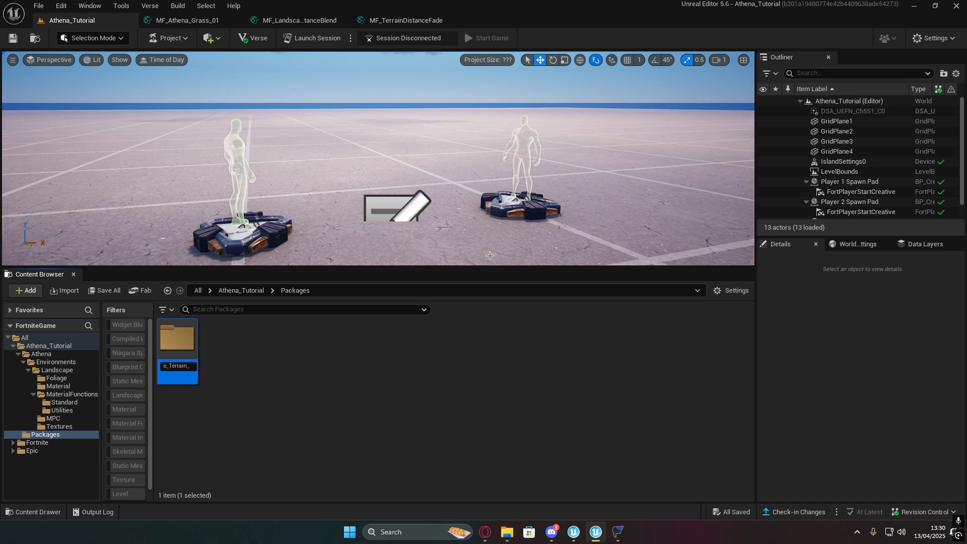
text(MoLOD)
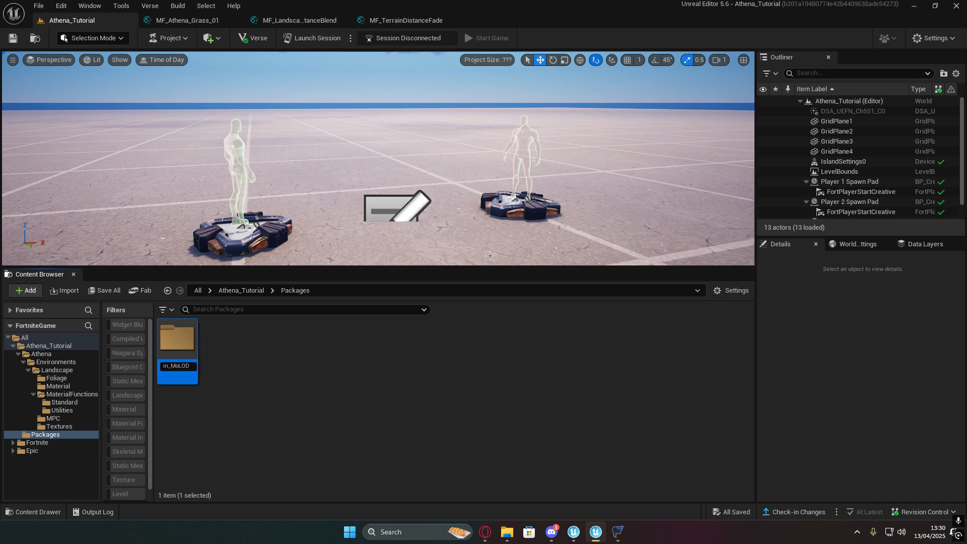
key(Return)
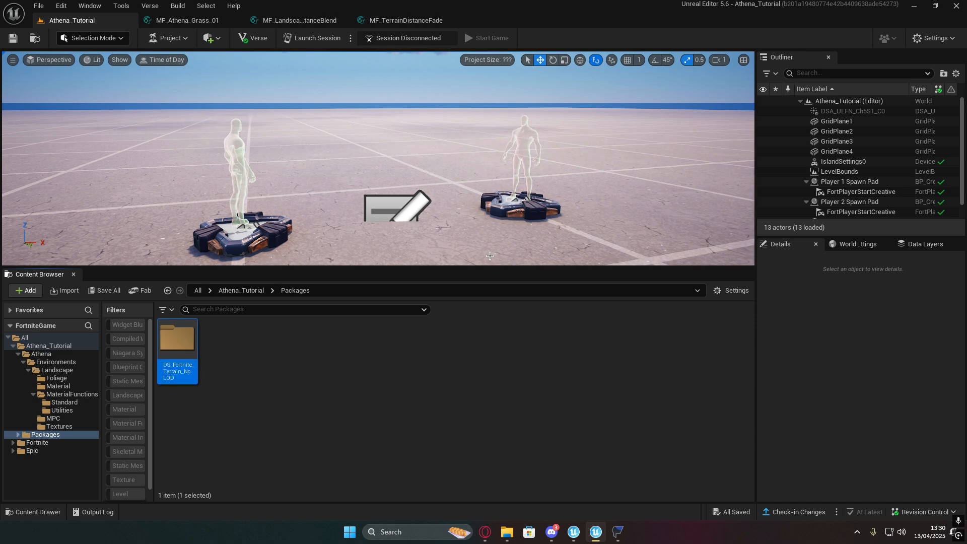
Step: Import the four copied grass and cave wall textures into the DS_Fortnite_Terrain_NoLOD folder and save them
double_click(190, 354)
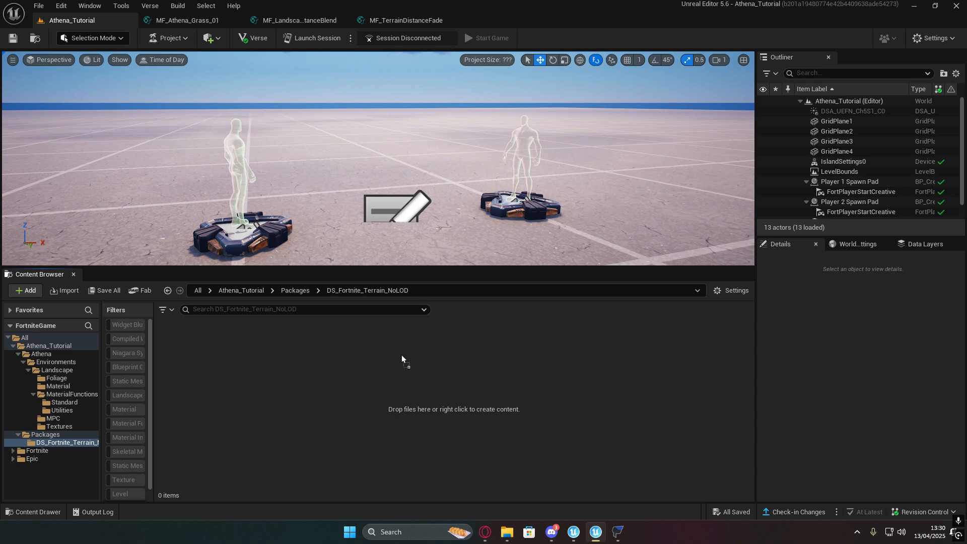
key(ctrl+v)
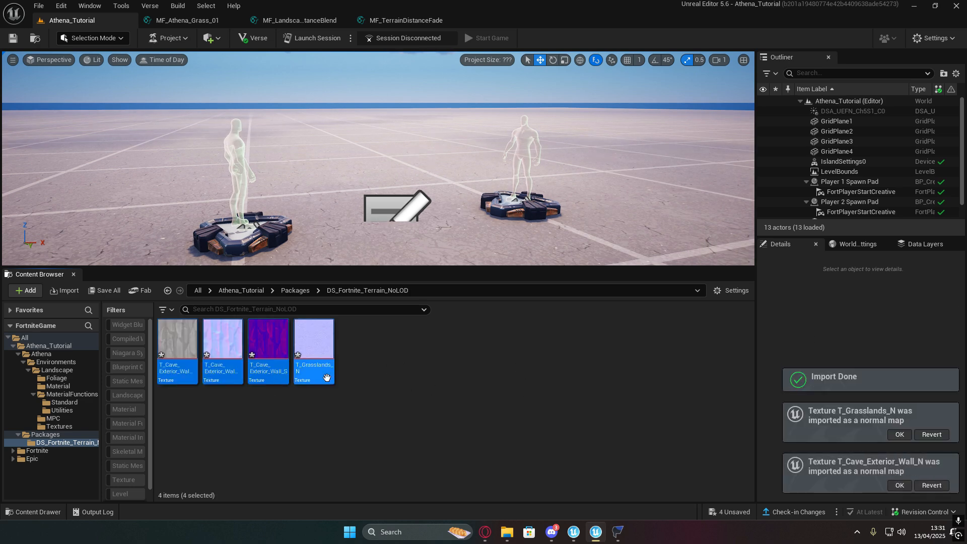
click(730, 512)
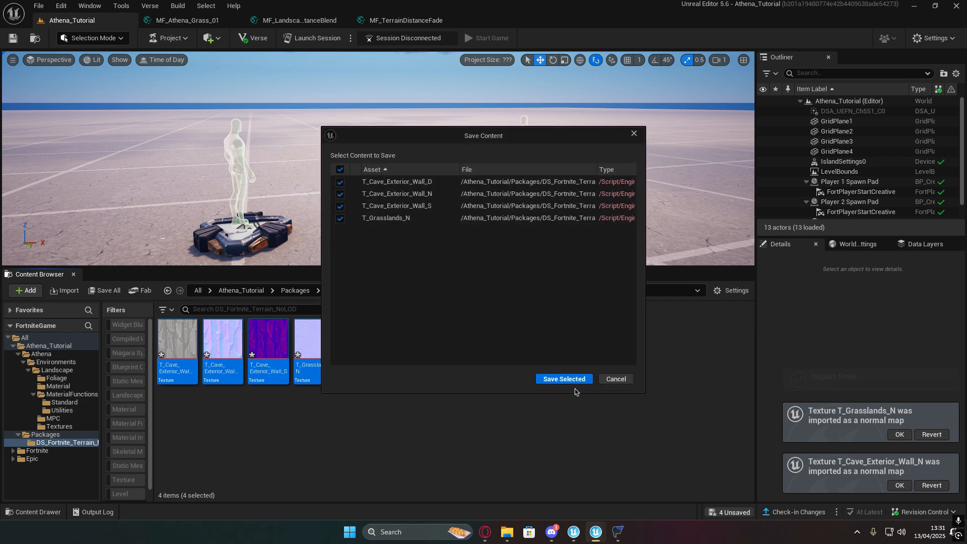
click(567, 379)
click(396, 331)
Step: In MF_Athena_Grass_01, add a Texture Sample below the other nodes and convert it to a parameter named Grass Normal
click(300, 20)
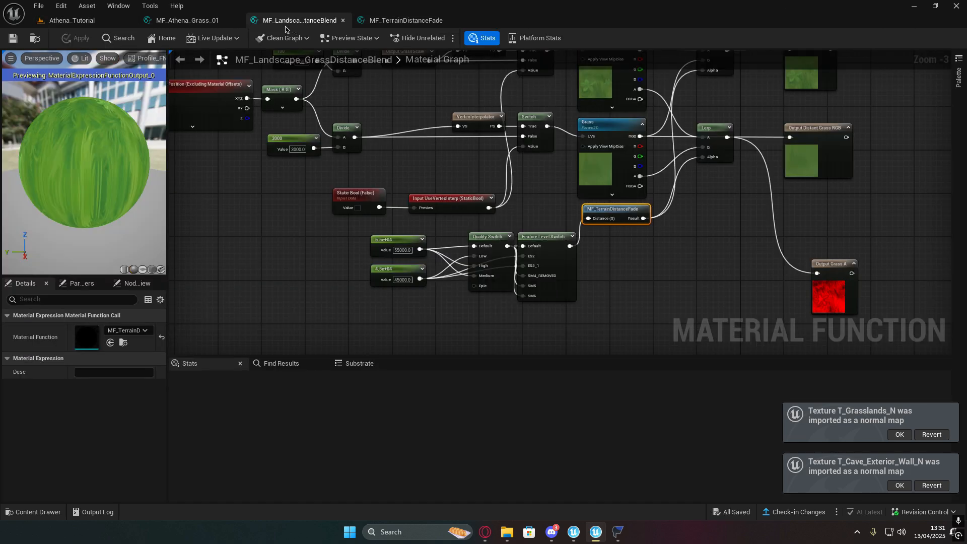
click(188, 21)
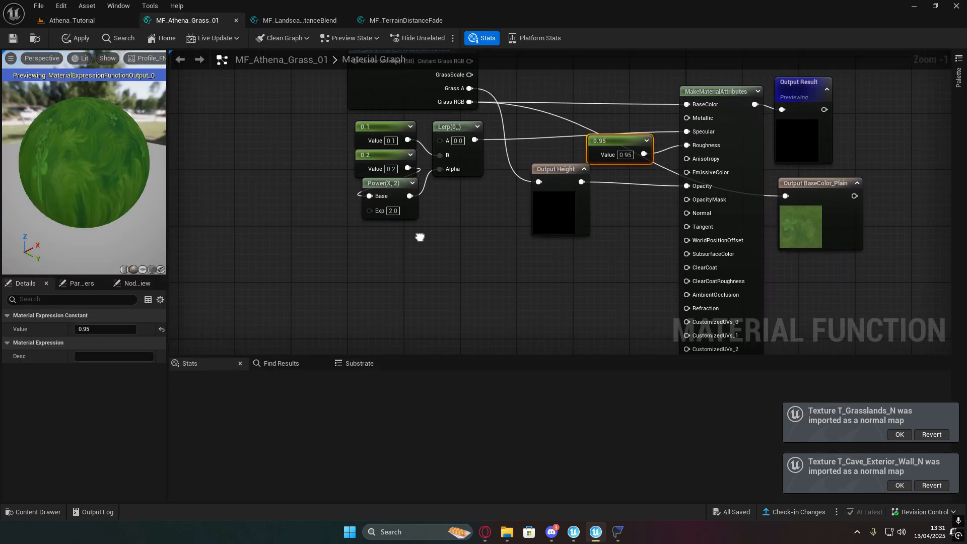
key(t)
click(472, 261)
drag(509, 267, 515, 288)
right_click(525, 288)
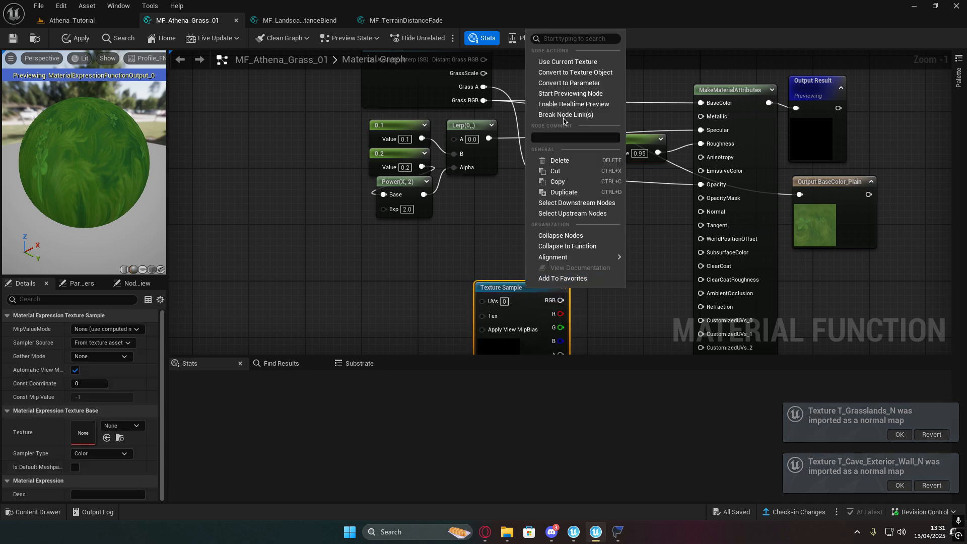
click(579, 87)
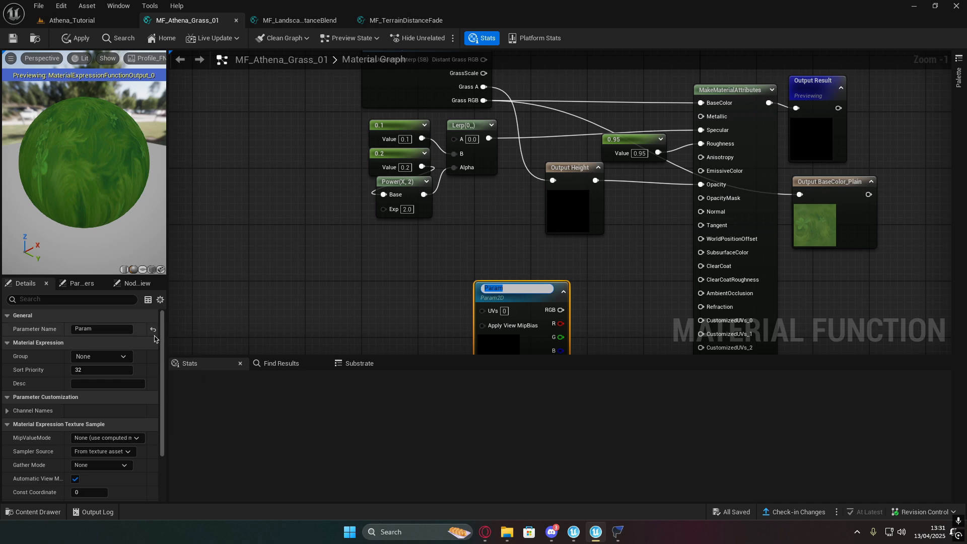
text(Grass Normal)
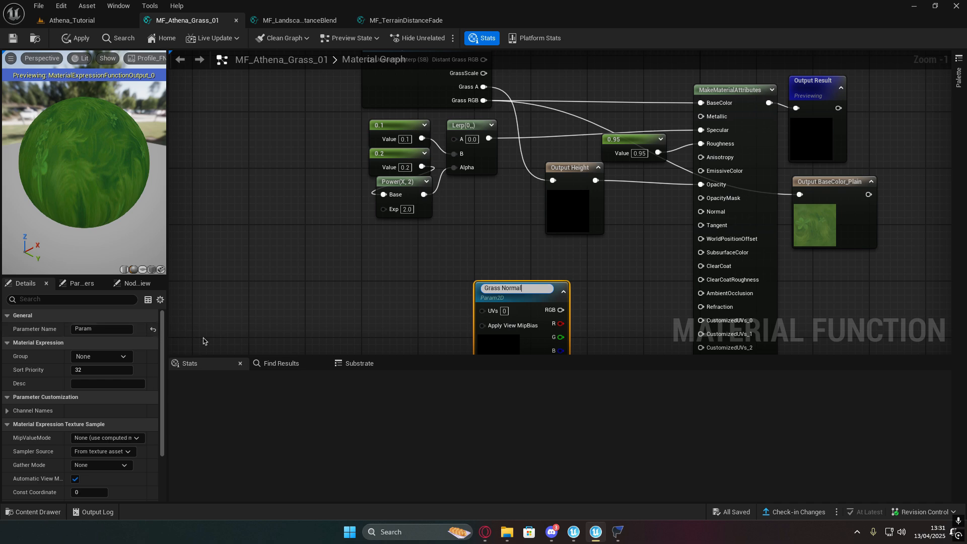
key(Return)
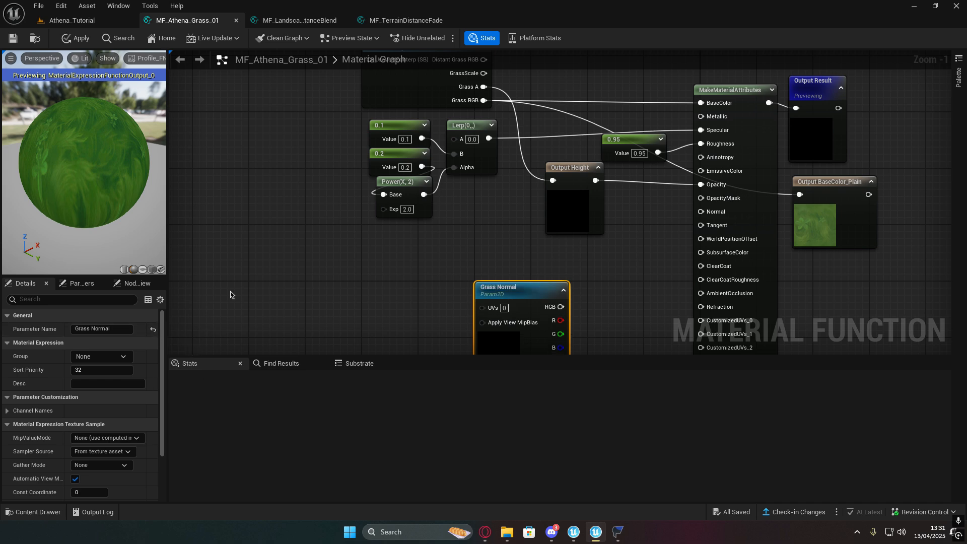
Step: Assign the T_Grasslands_N texture to the Grass Normal parameter
right_drag(230, 294, 200, 213)
scroll(105, 430, down, 4)
click(131, 468)
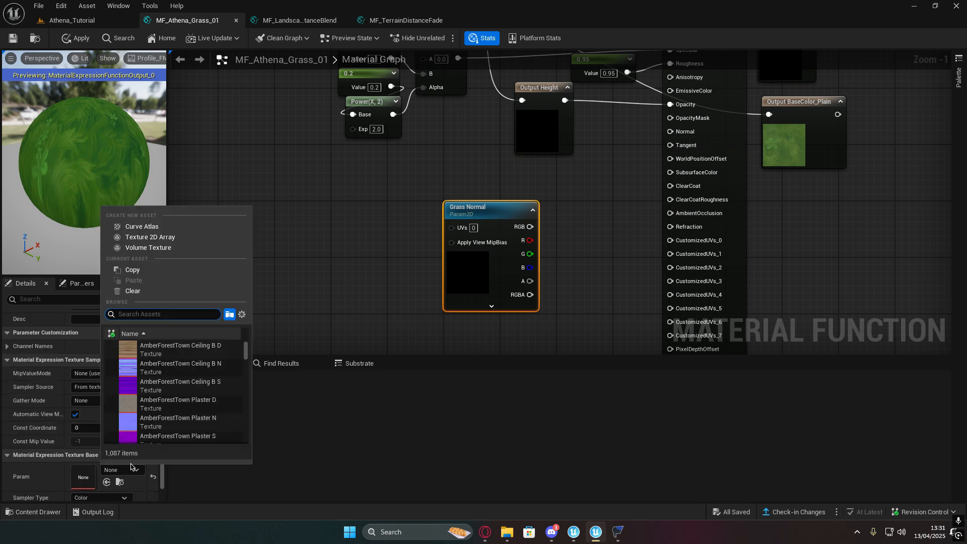
text(grass)
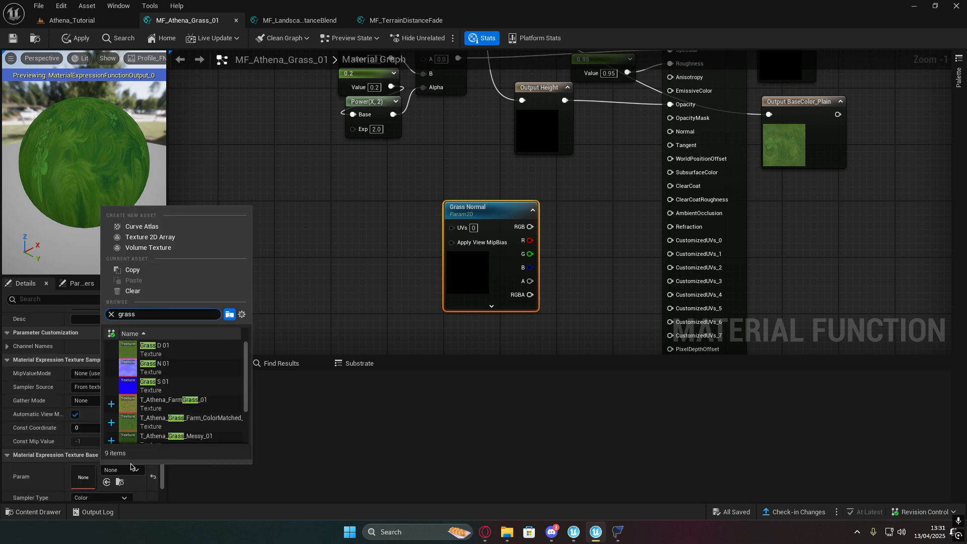
text(lands)
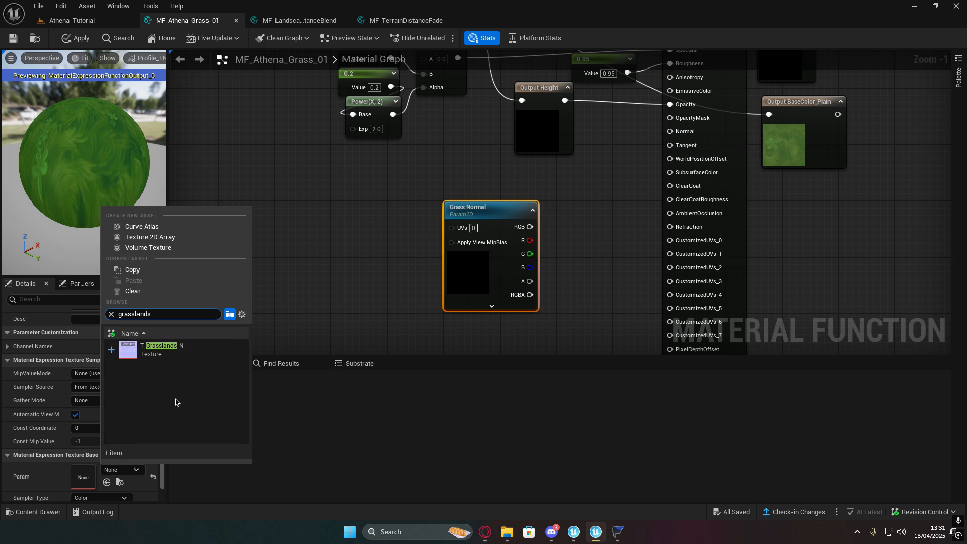
click(174, 349)
Step: Connect Grass Normal's RGB to the Normal input of MakeMaterialAttributes, and GrassScale to Grass Normal's UVs
drag(480, 245, 527, 236)
right_drag(349, 242, 385, 270)
scroll(386, 271, down, 1)
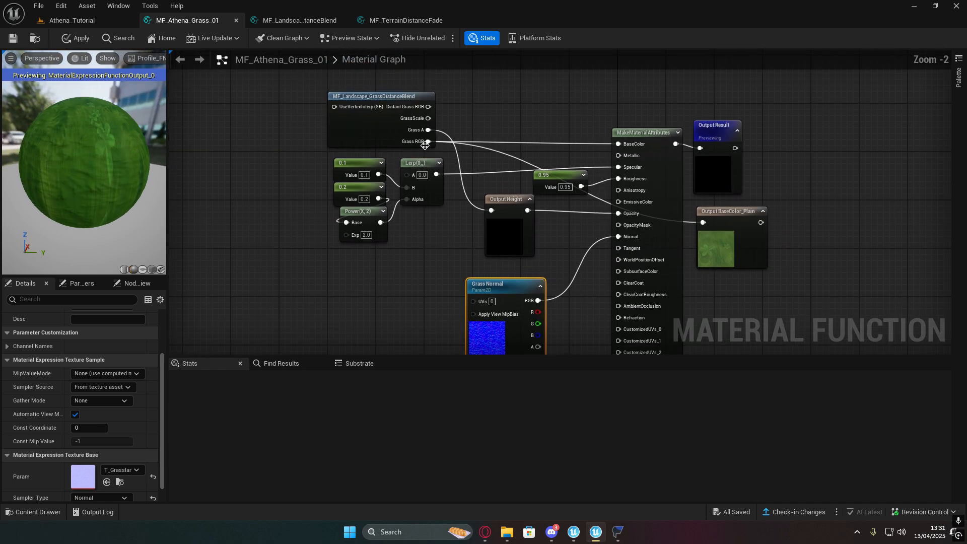
drag(428, 118, 529, 279)
drag(53, 143, 124, 156)
right_drag(298, 258, 276, 232)
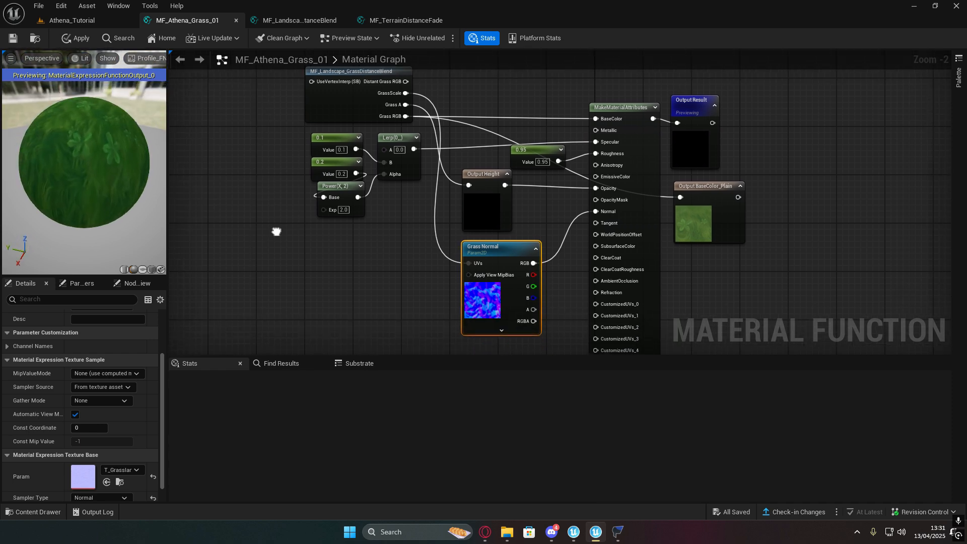
right_drag(680, 203, 626, 210)
scroll(625, 209, down, 2)
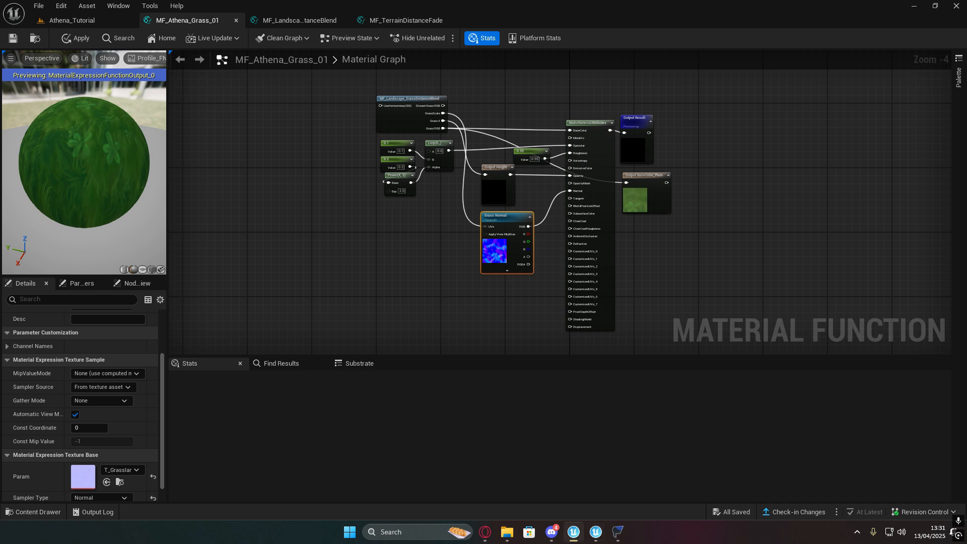
Step: Apply and save MF_Athena_Grass_01, and close all three open material function editors
click(75, 38)
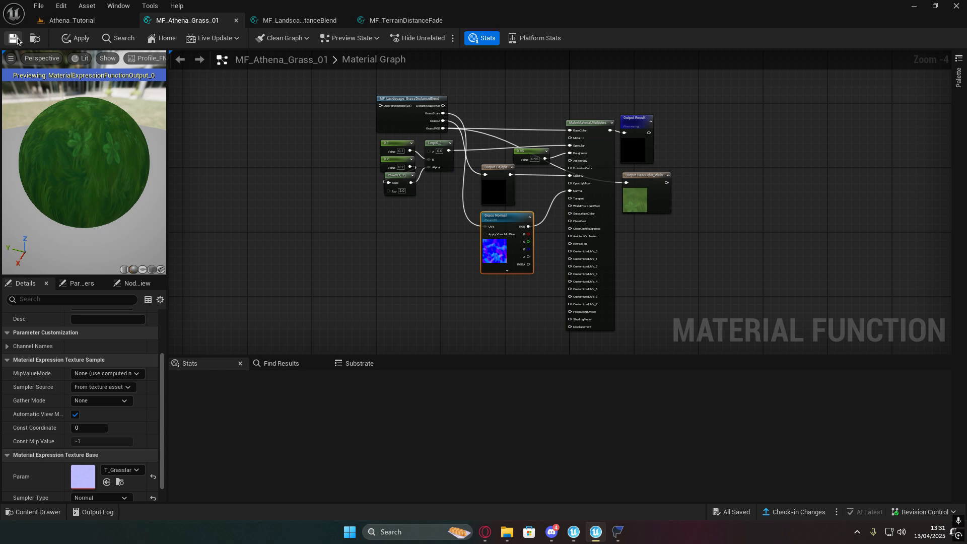
click(448, 20)
click(341, 21)
click(236, 21)
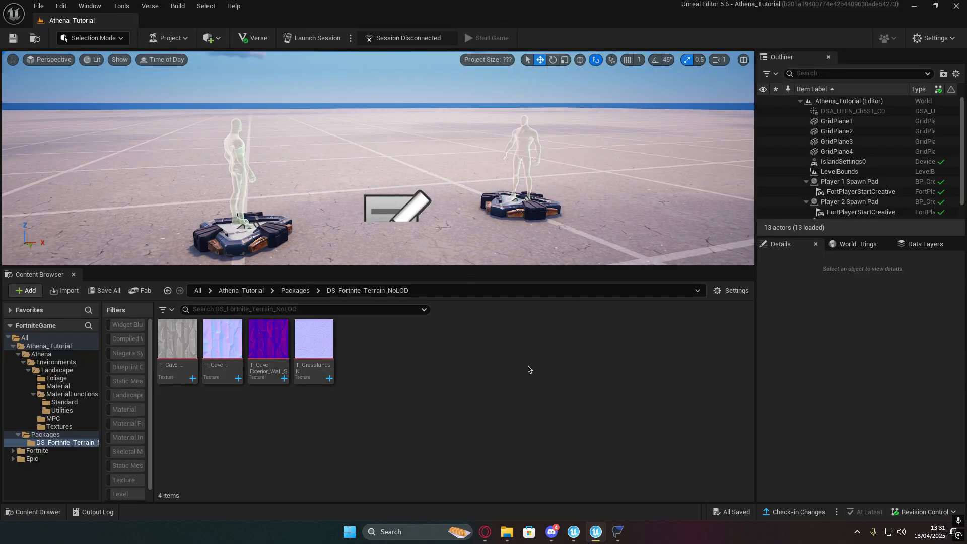
Step: Go back to the Standard folder under Athena/Environments/Landscape/MaterialFunctions
key(alt+Left)
key(alt+Left)
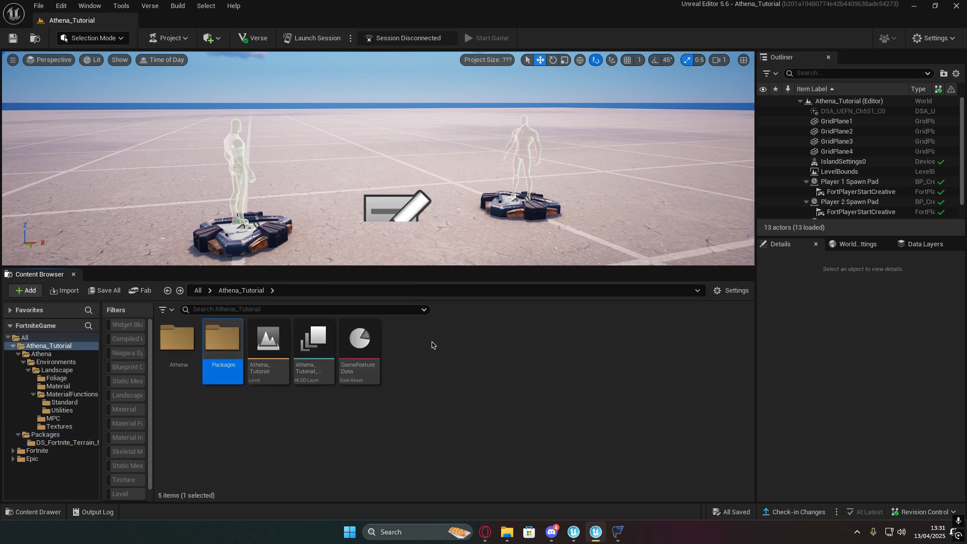
key(alt+Left)
click(574, 532)
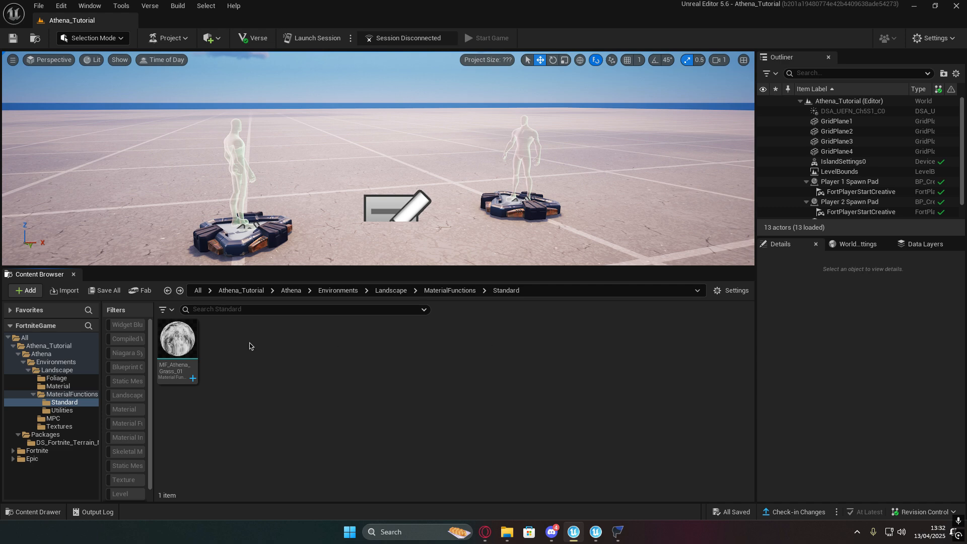
Step: Create a material function named MF_Athena_Rock_01 in the Standard folder
right_click(338, 381)
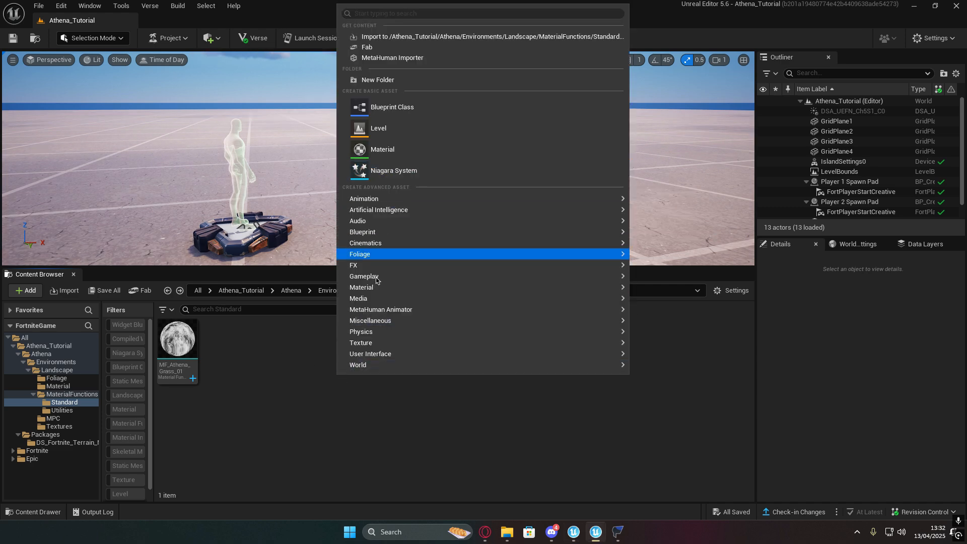
mouse_move(362, 287)
mouse_move(660, 383)
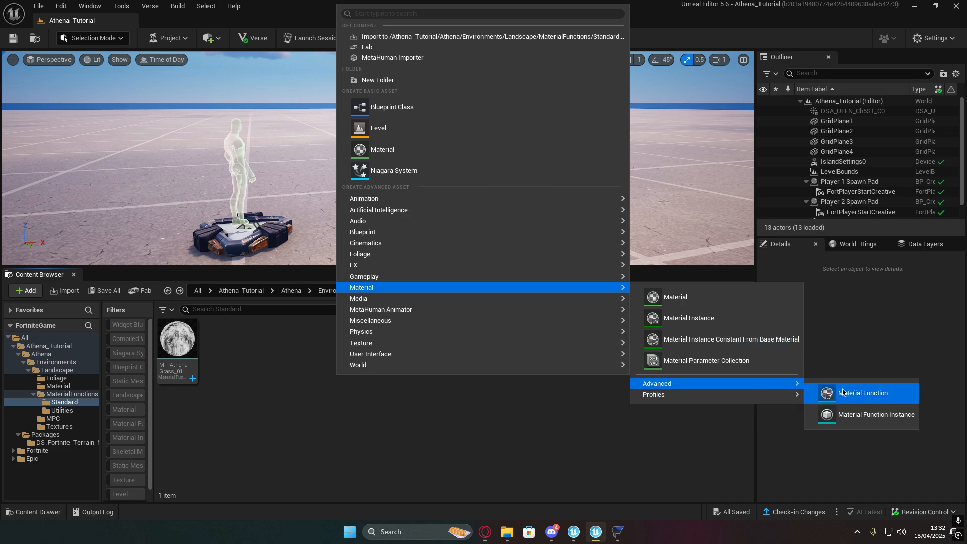
click(846, 393)
text(MF_)
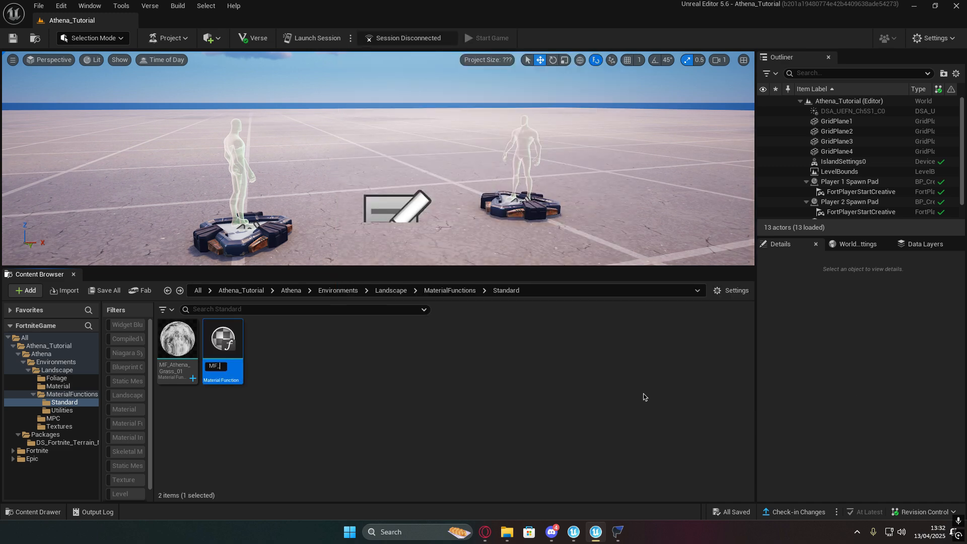
text(Athena)
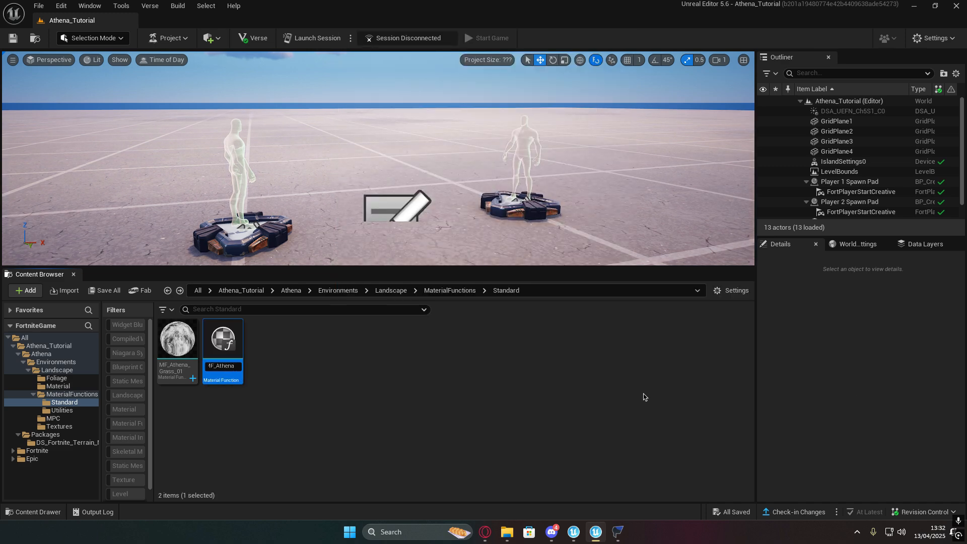
text(_Rock)
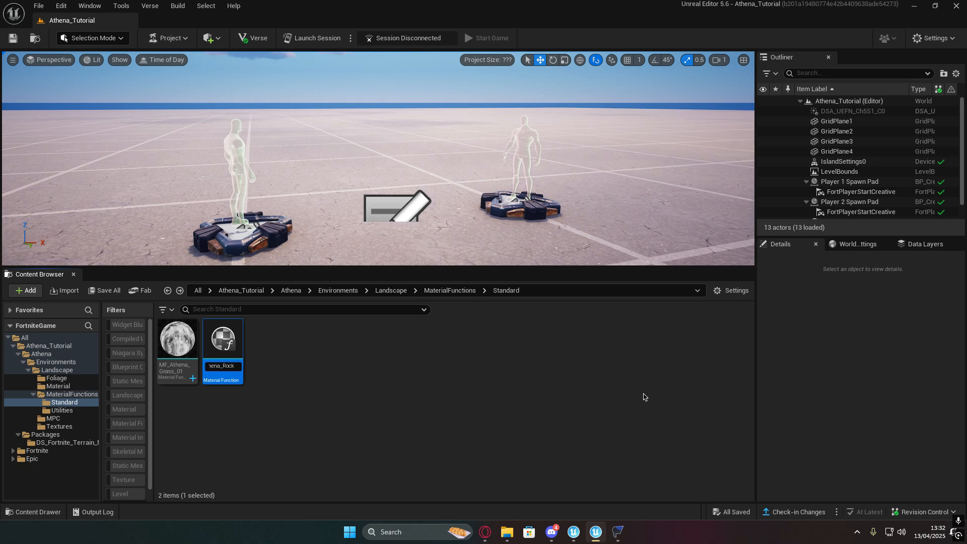
text(_01)
key(Return)
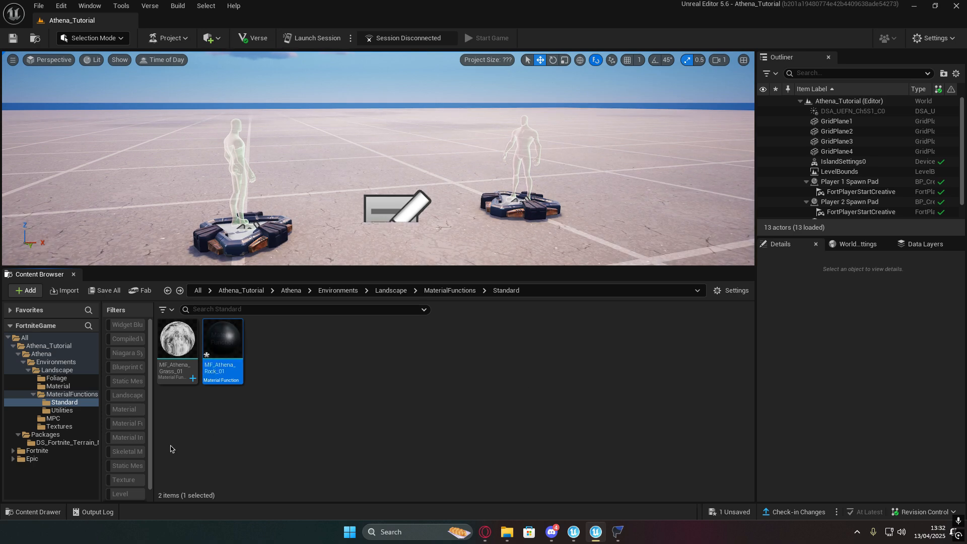
Step: Open MF_Athena_Rock_01 and collapse the preview of its Output Result node
double_click(216, 349)
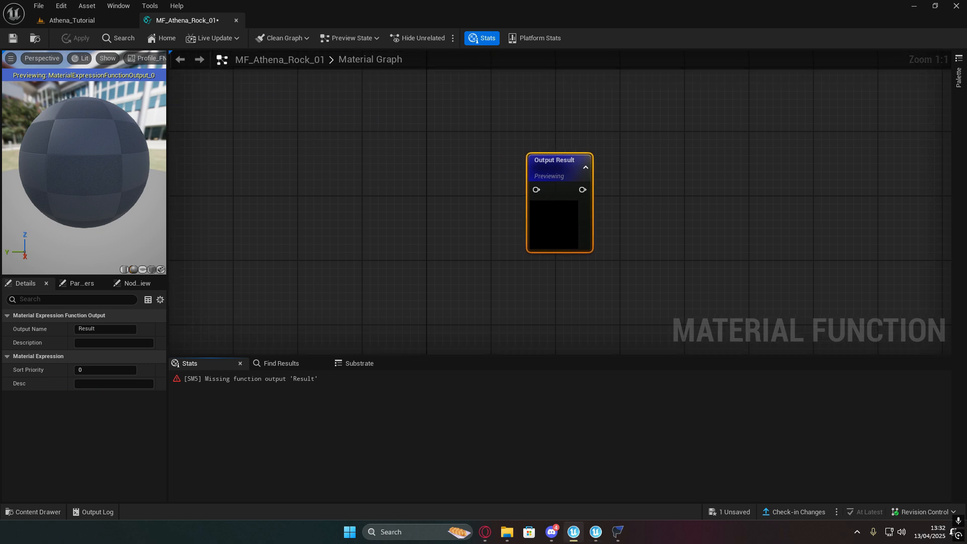
click(587, 169)
right_drag(562, 163, 611, 218)
scroll(700, 212, down, 4)
scroll(648, 233, up, 4)
right_drag(465, 178, 578, 224)
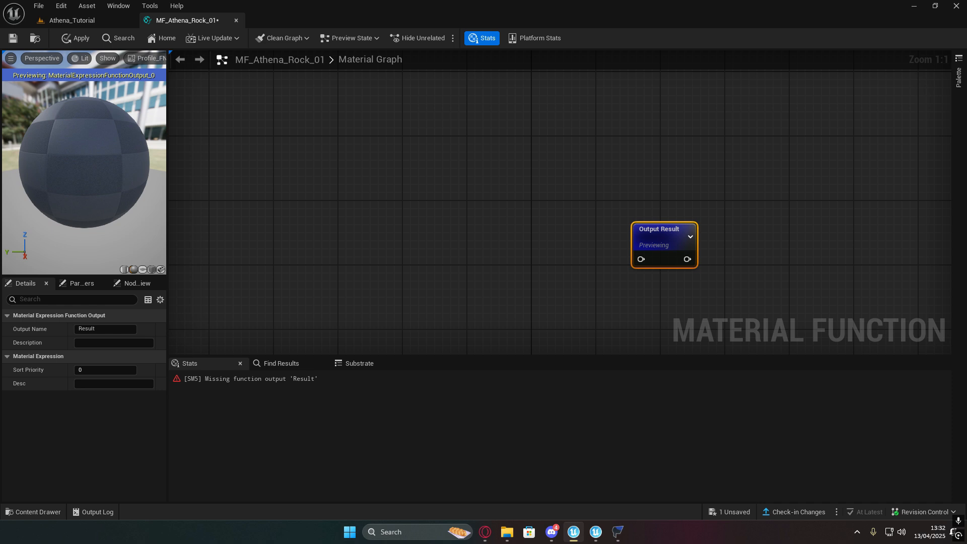
right_drag(531, 251, 515, 176)
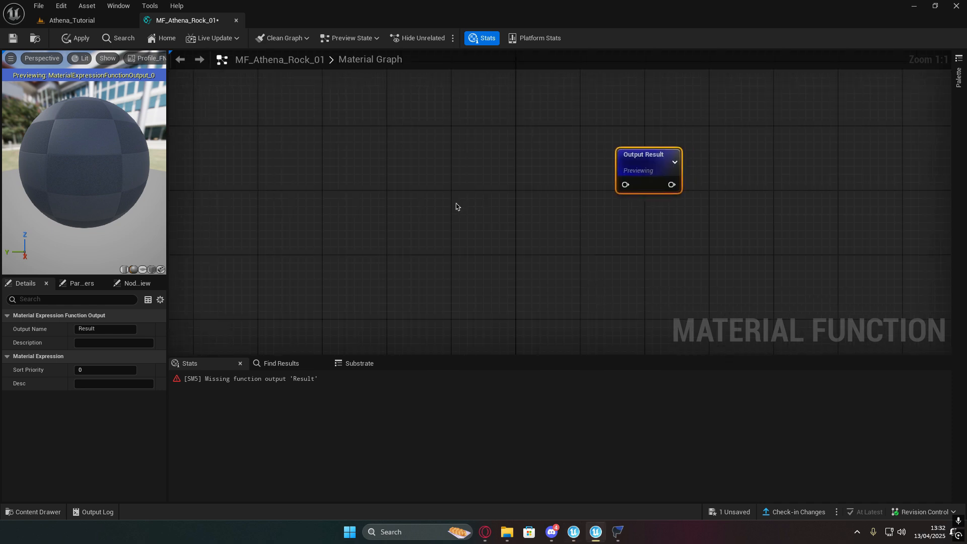
Step: Add a FunctionOutput node, set its output name to Rock_BaseColor and collapse its preview
click(454, 206)
right_drag(449, 234, 478, 272)
right_click(519, 218)
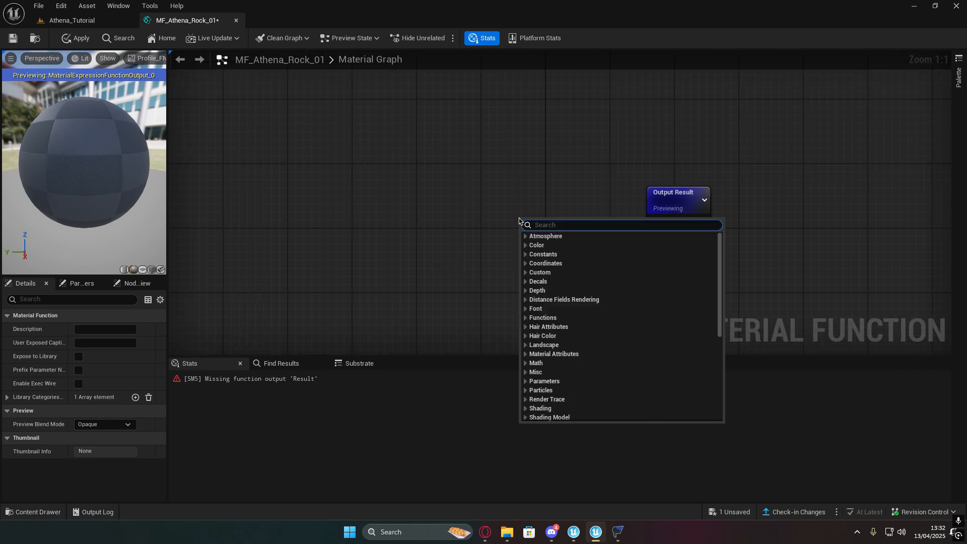
text(out)
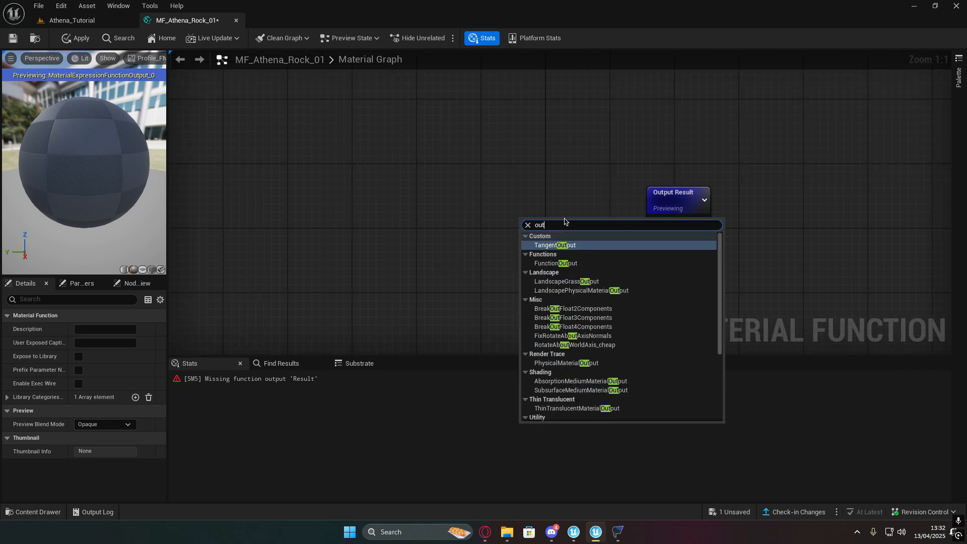
click(580, 263)
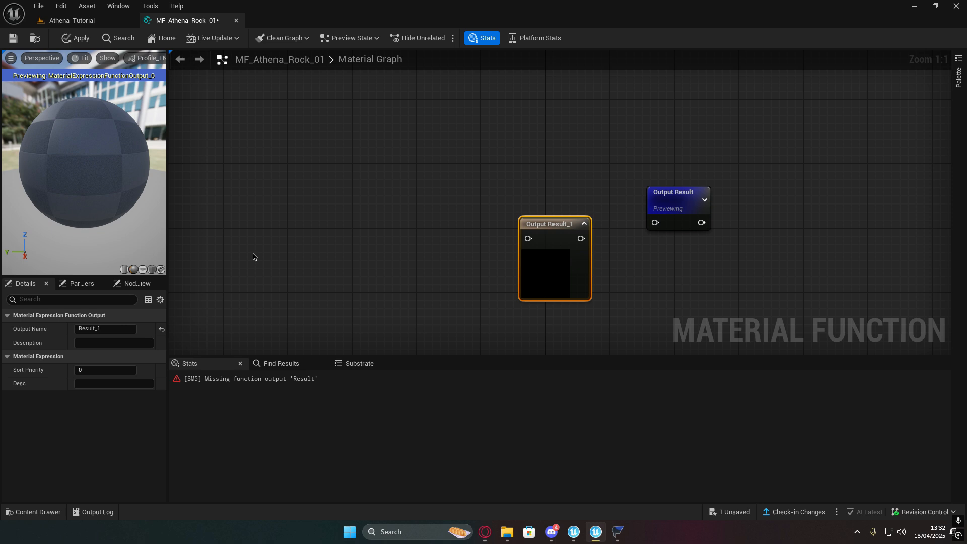
click(101, 329)
text(Rock_BaseColor)
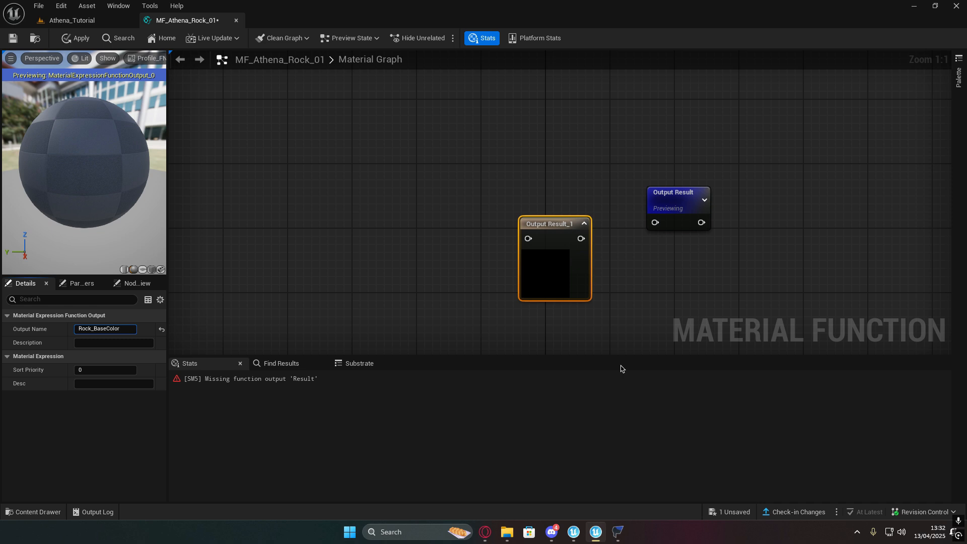
key(Return)
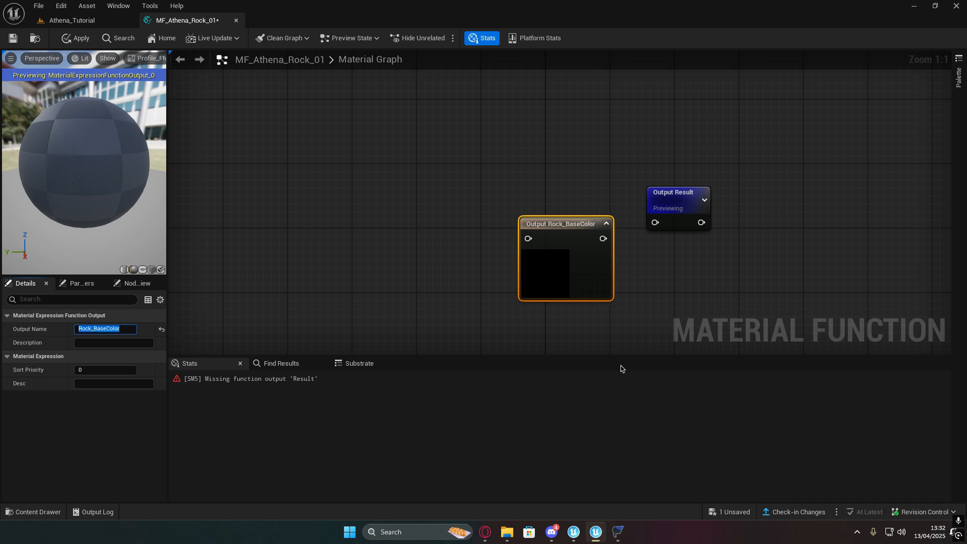
click(606, 225)
Step: Add another FunctionOutput node below Rock_BaseColor and set its output name to Height
right_drag(611, 276, 568, 261)
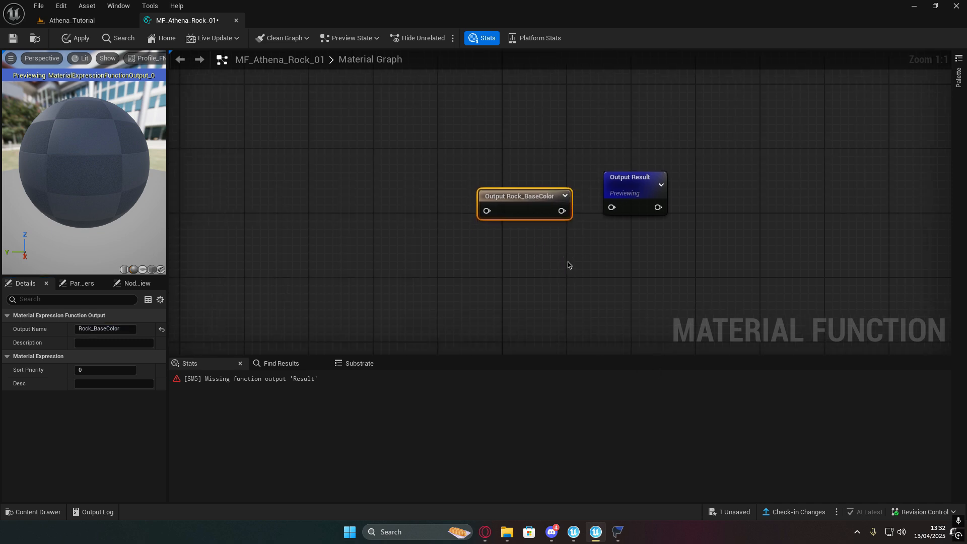
right_drag(469, 260, 490, 262)
right_click(510, 252)
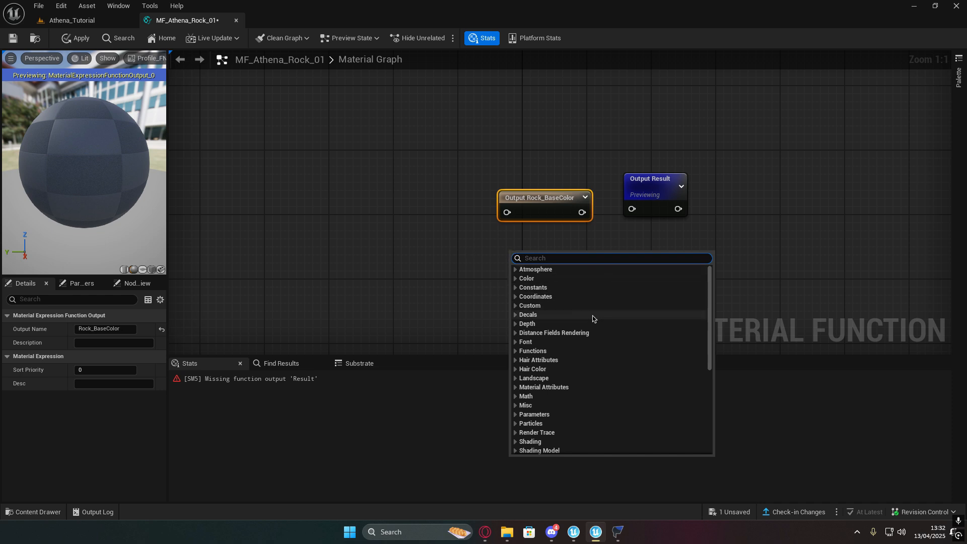
text(out)
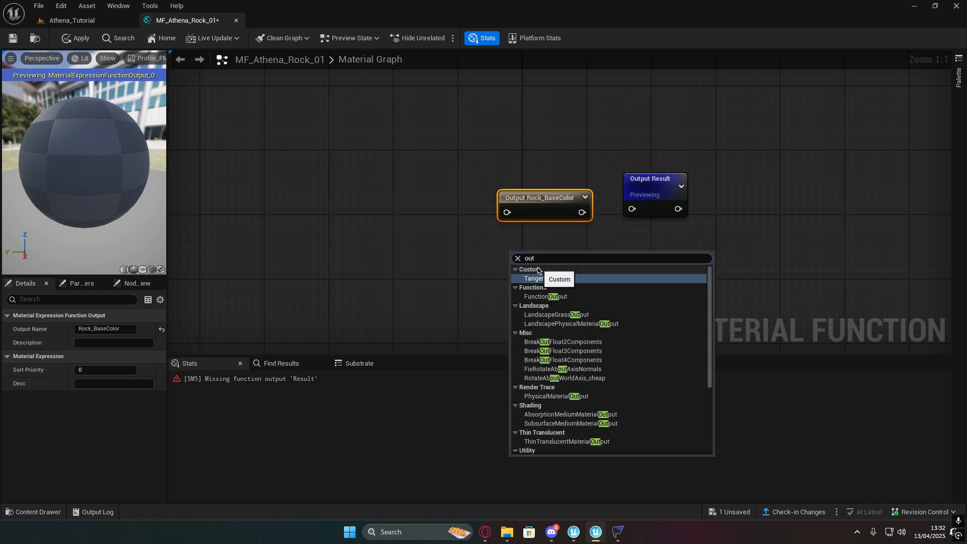
click(564, 297)
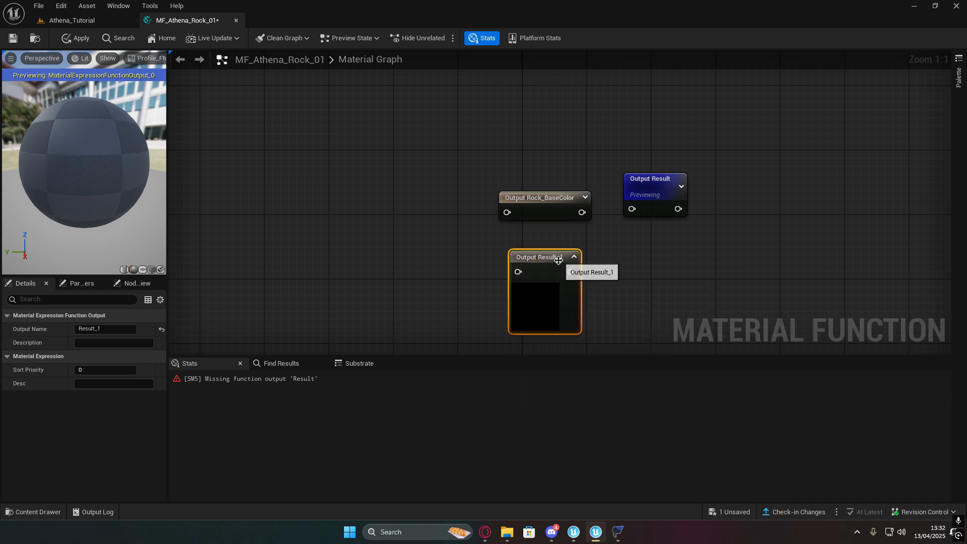
click(103, 329)
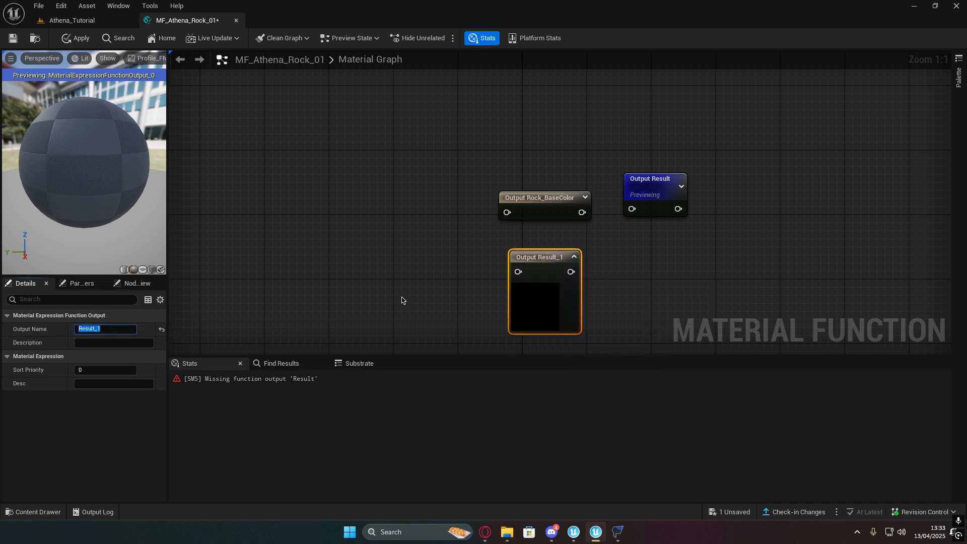
text(Height)
key(Return)
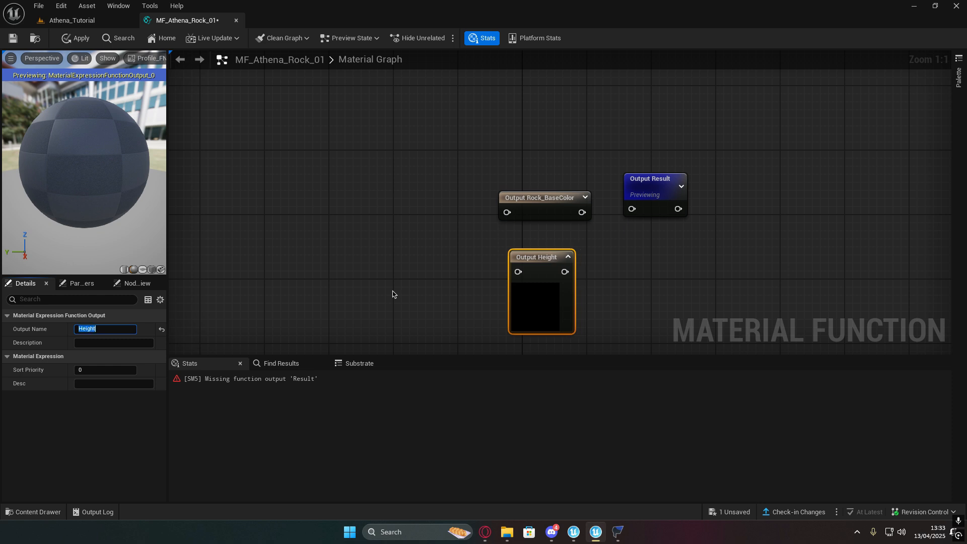
Step: Set the Height output as the previewed node and collapse its preview image
right_click(535, 261)
click(621, 289)
click(568, 264)
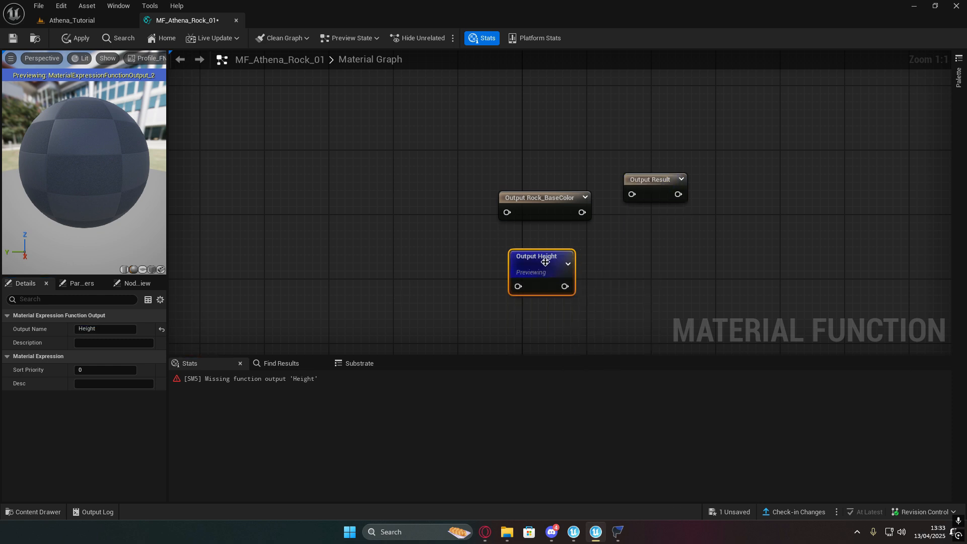
Step: Arrange the output nodes so Height sits directly beneath Rock_BaseColor, with both apart from the Result output
drag(549, 268, 566, 241)
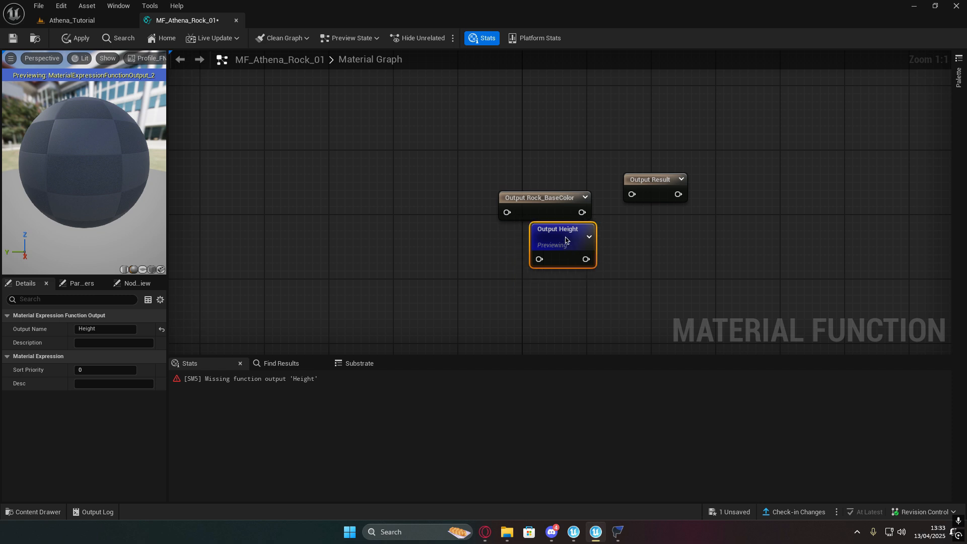
right_drag(723, 288, 695, 302)
ctrl+click(532, 231)
drag(532, 230, 516, 165)
right_drag(515, 165, 604, 173)
click(590, 249)
drag(592, 158, 601, 158)
right_drag(703, 143, 644, 141)
click(640, 151)
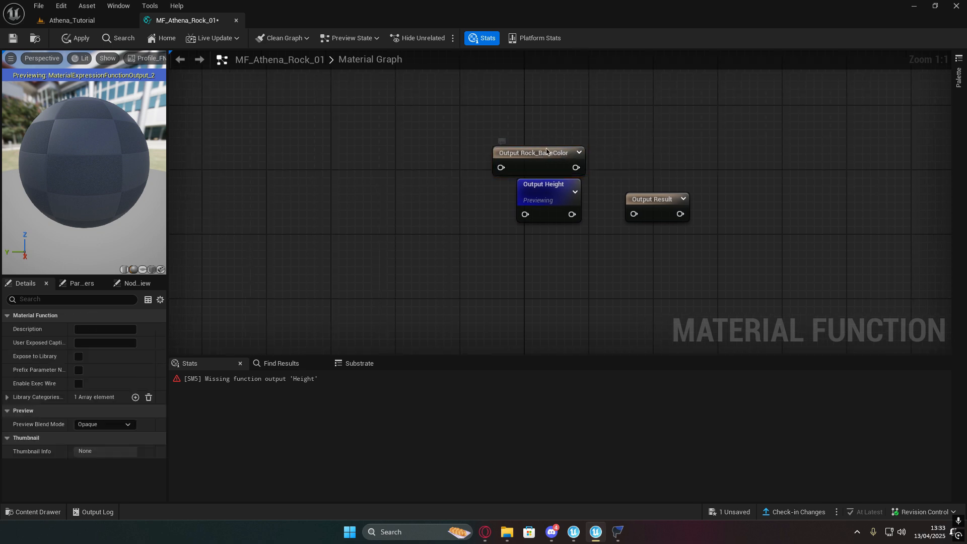
drag(506, 151, 498, 151)
right_drag(594, 160, 566, 160)
drag(491, 119, 706, 263)
Step: Add a Texture Object node in the empty graph area well before the output nodes
right_drag(426, 236, 560, 261)
click(552, 261)
scroll(448, 257, down, 2)
right_drag(448, 257, 704, 250)
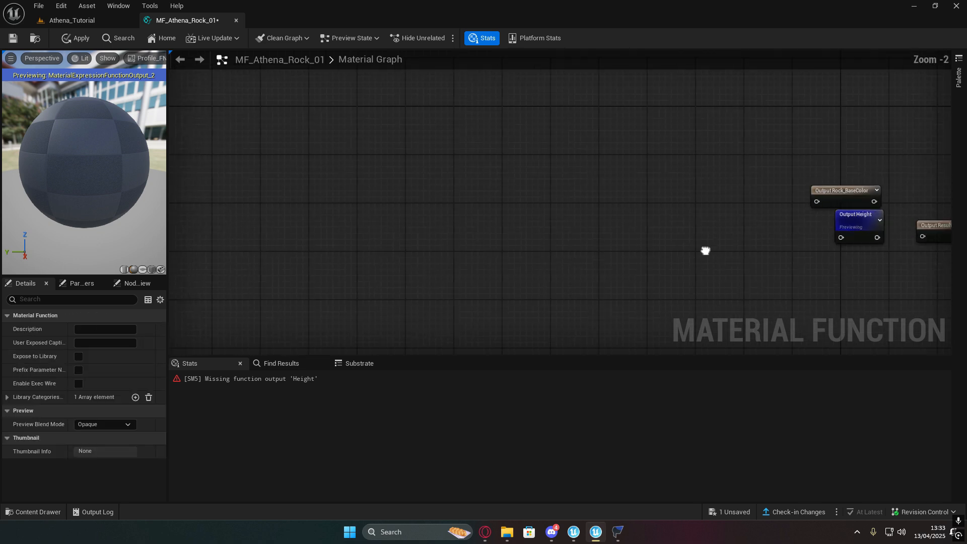
scroll(702, 248, down, 3)
right_drag(428, 217, 547, 234)
scroll(545, 234, up, 1)
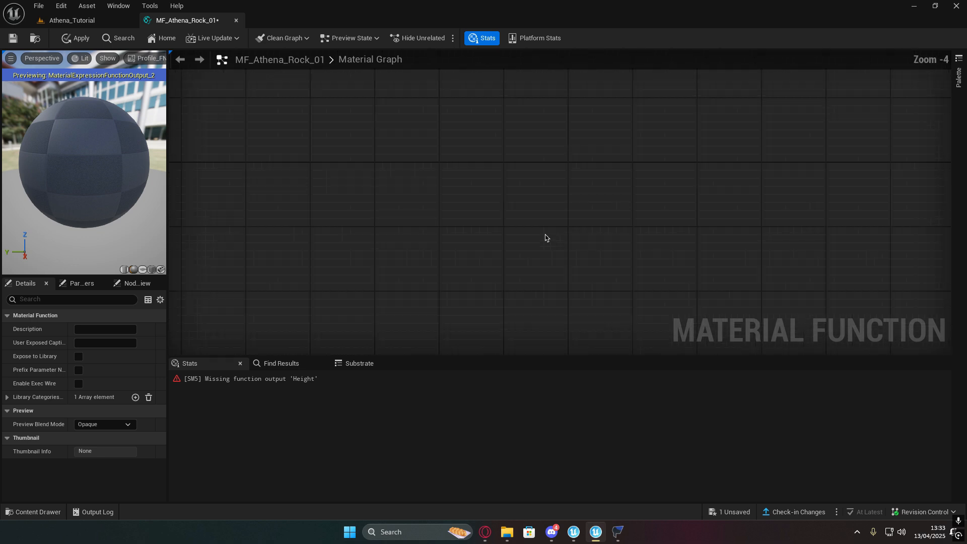
right_click(415, 217)
text(texture)
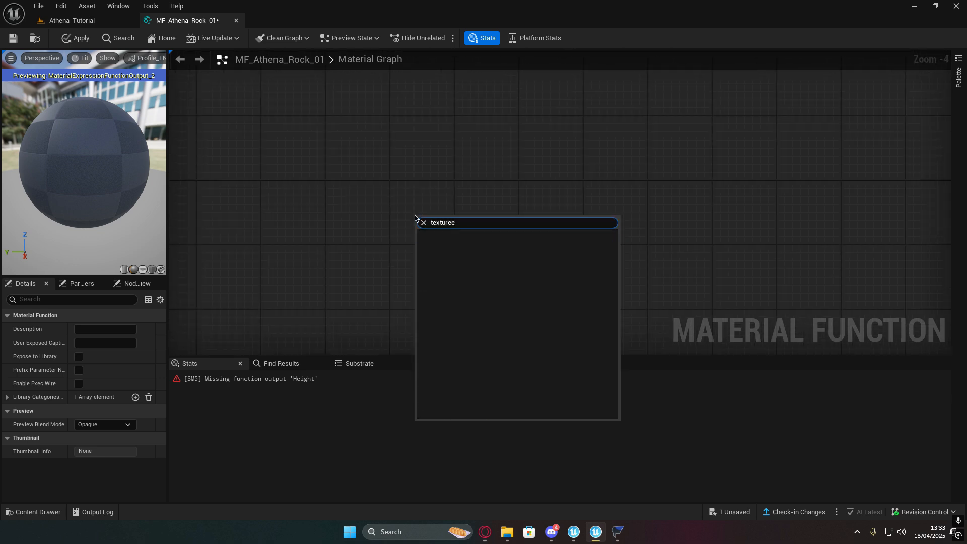
scroll(471, 249, up, 1)
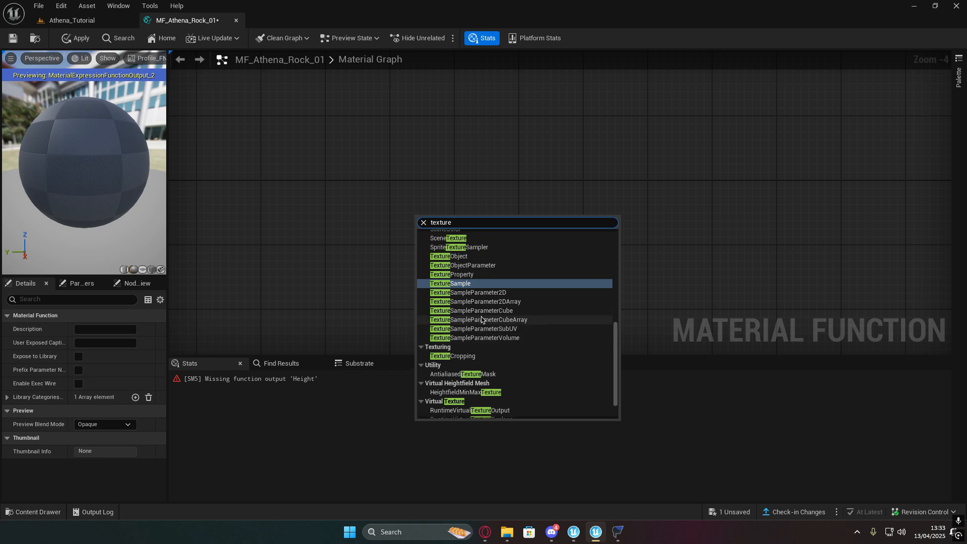
click(469, 258)
scroll(436, 237, up, 4)
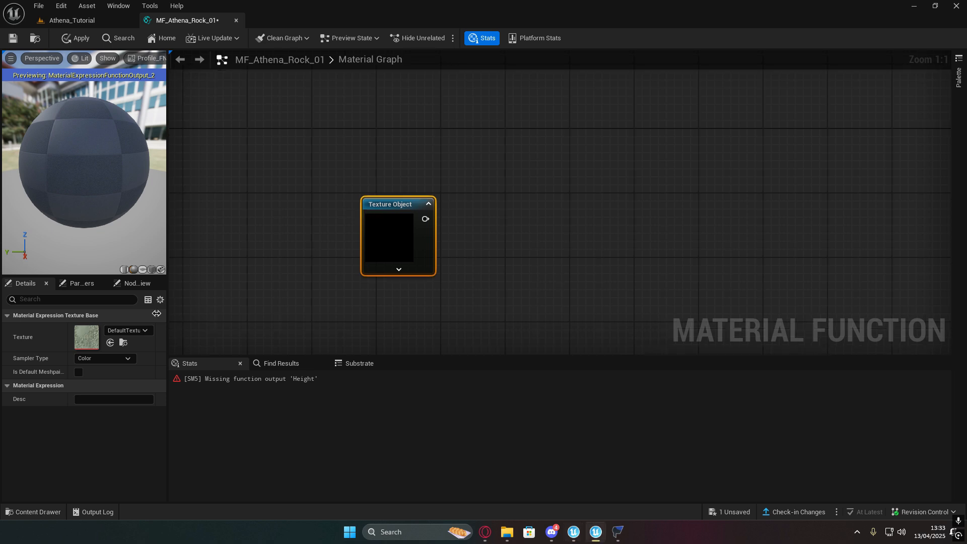
Step: Search the textures for "cave" and assign the T_Cave_Exterior wall texture to the Texture Object node
click(126, 331)
text(cave)
click(209, 217)
right_drag(557, 252, 530, 254)
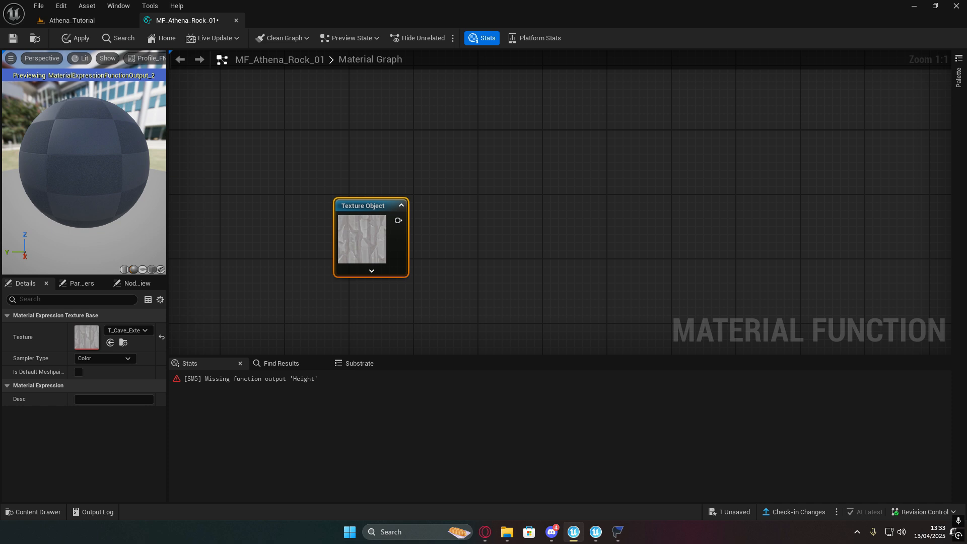
click(190, 86)
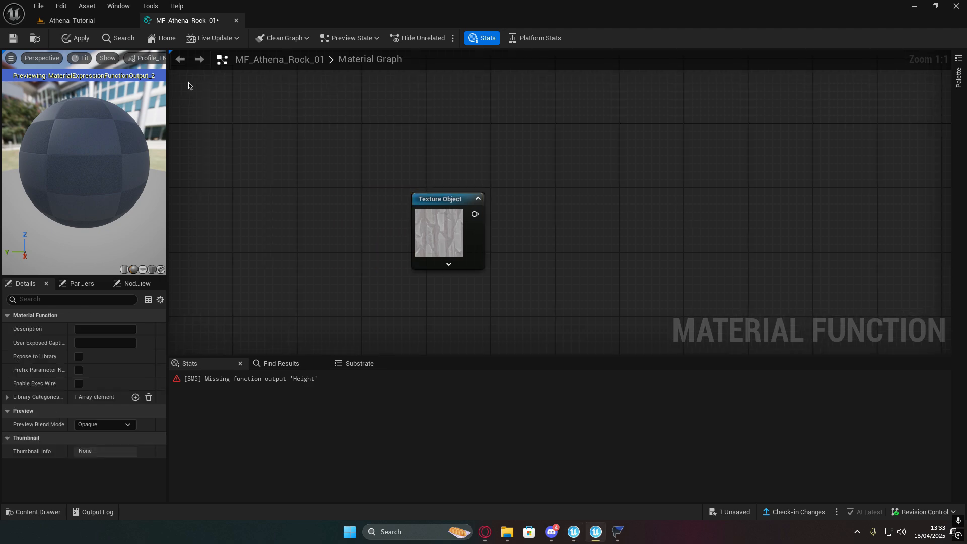
Step: Create a material function named MF_Athena_Gravel_01 in the Standard folder and open it
click(72, 20)
click(466, 409)
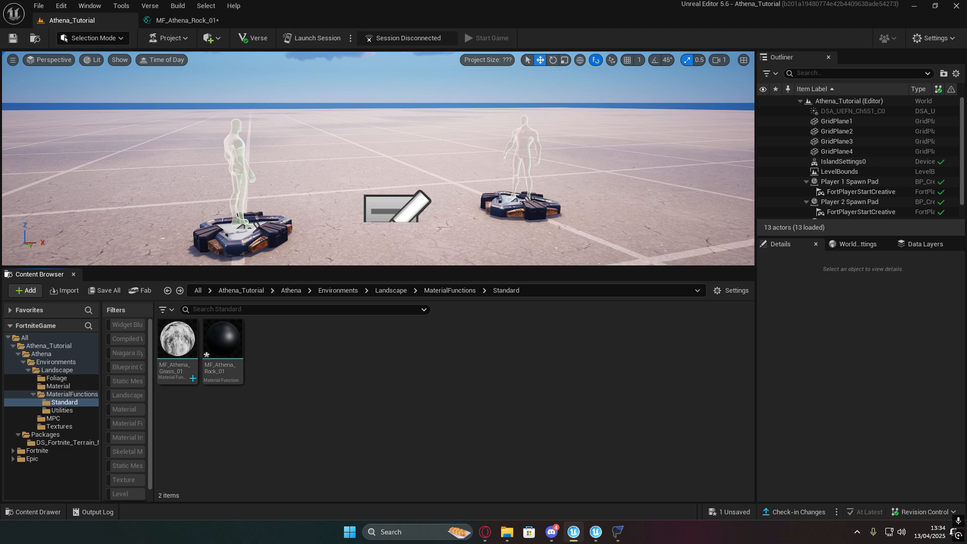
right_click(473, 356)
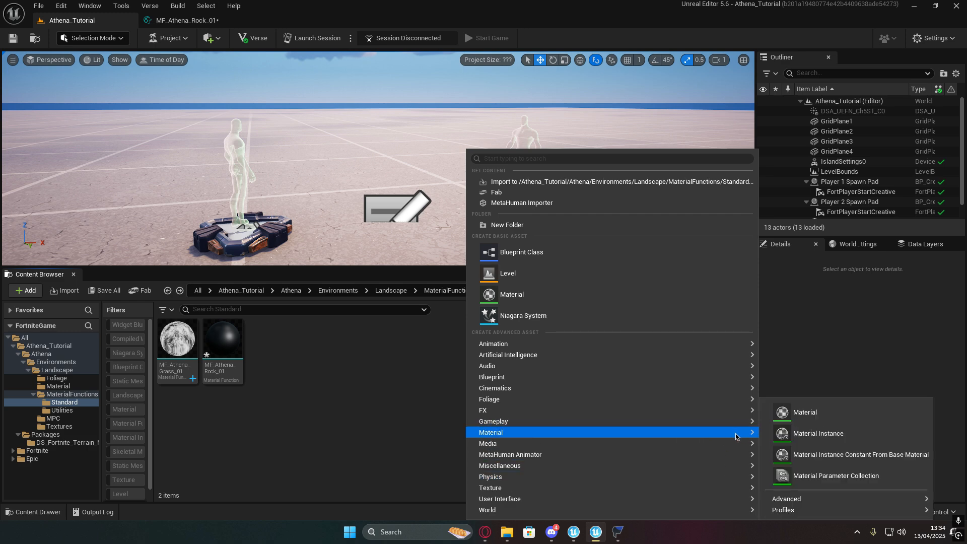
click(683, 478)
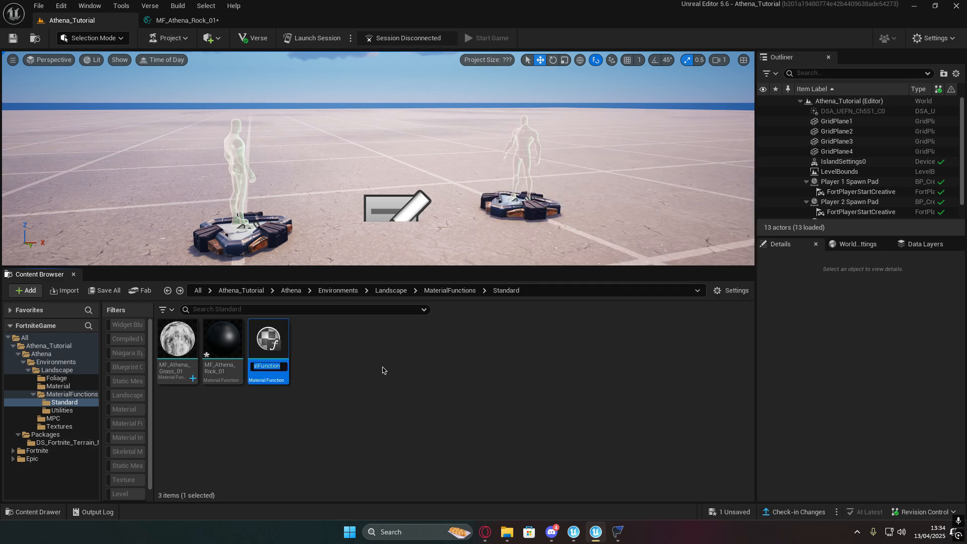
key(ctrl+v)
mouse_move(277, 367)
mouse_down()
mouse_move(216, 361)
mouse_move(287, 367)
mouse_up()
click(269, 366)
click(276, 368)
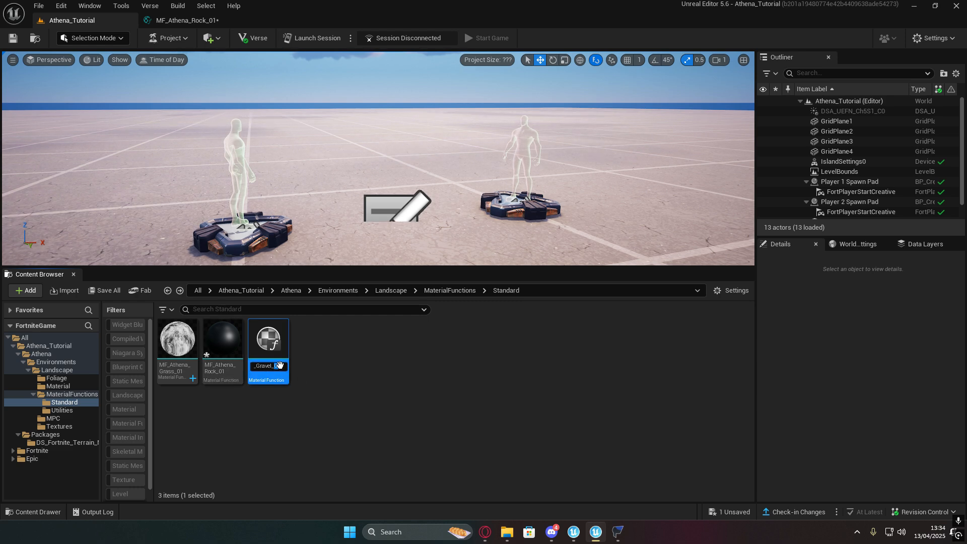
key(Return)
key(Return)
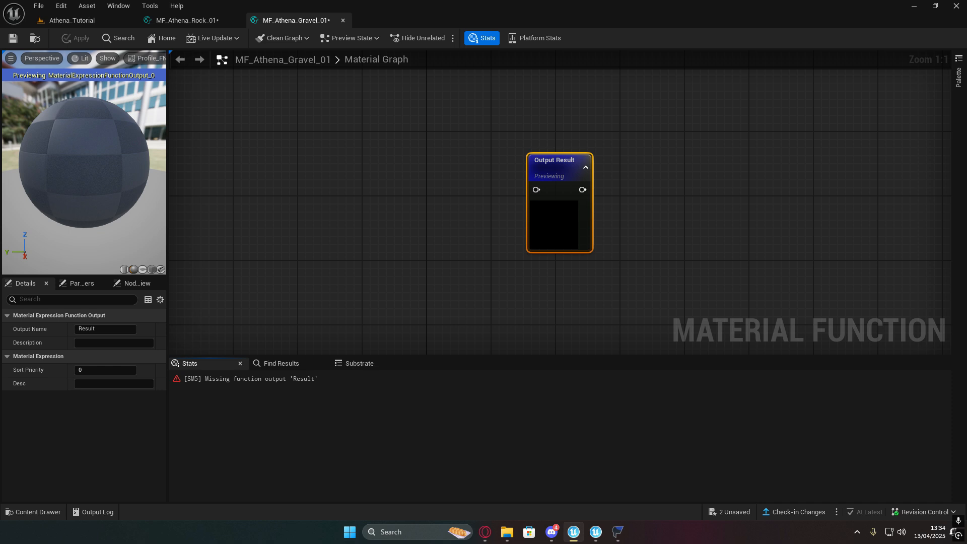
Step: Switch to FModel, search the packages for WhiteRockCustom and go to WhiteRockCustom_D.uasset
key(alt+Tab)
click(179, 58)
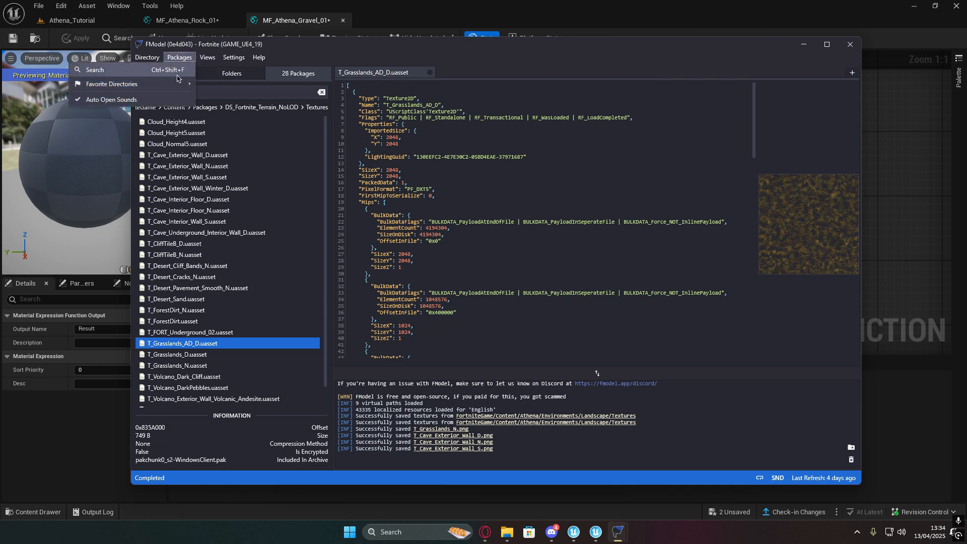
click(155, 73)
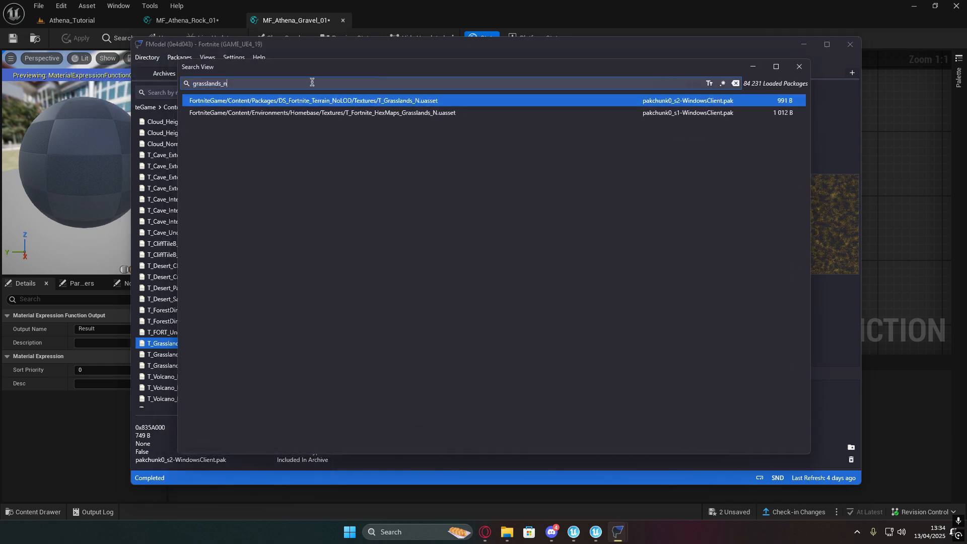
text(WhiteRock)
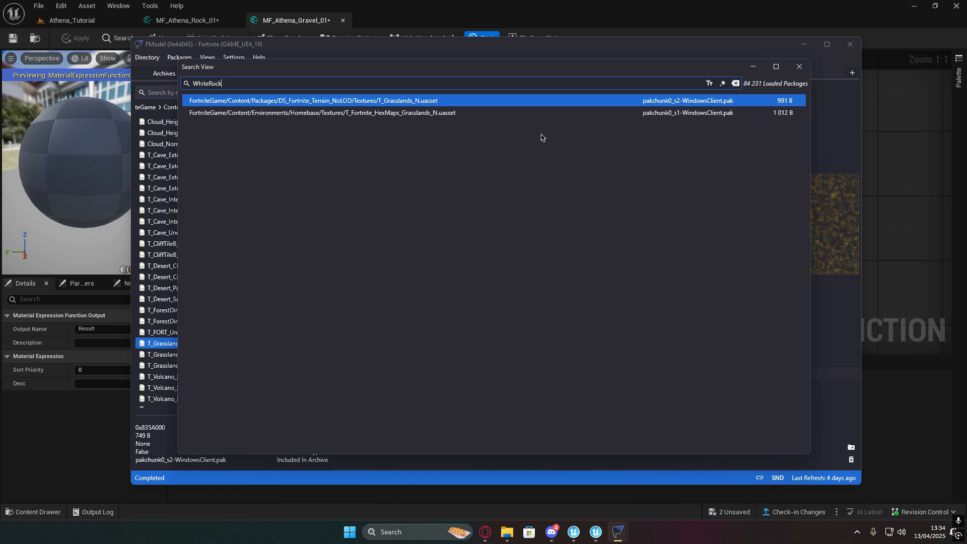
text(Custom)
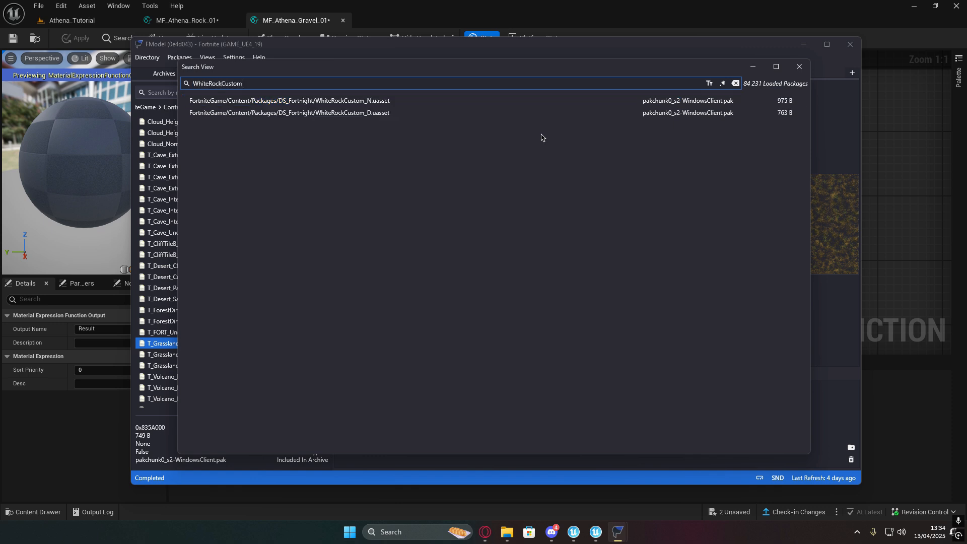
double_click(421, 113)
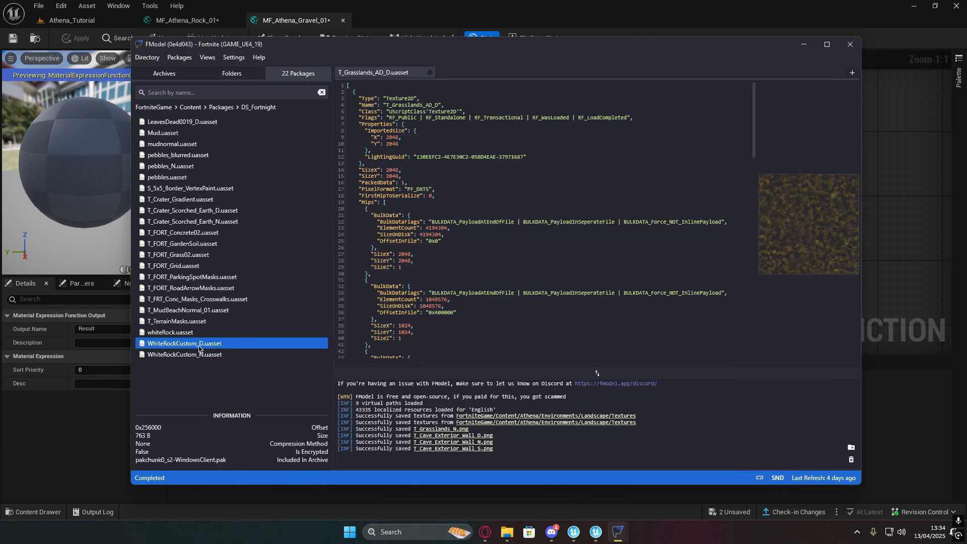
Step: Load WhiteRockCustom_D, save its image as a PNG and show the exported file in its DS_Fortnight folder
double_click(230, 348)
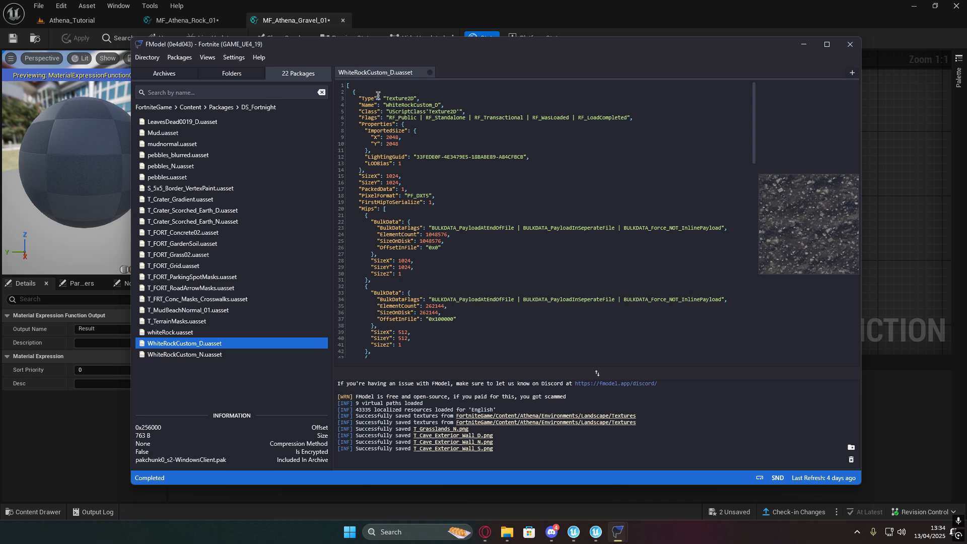
right_click(805, 208)
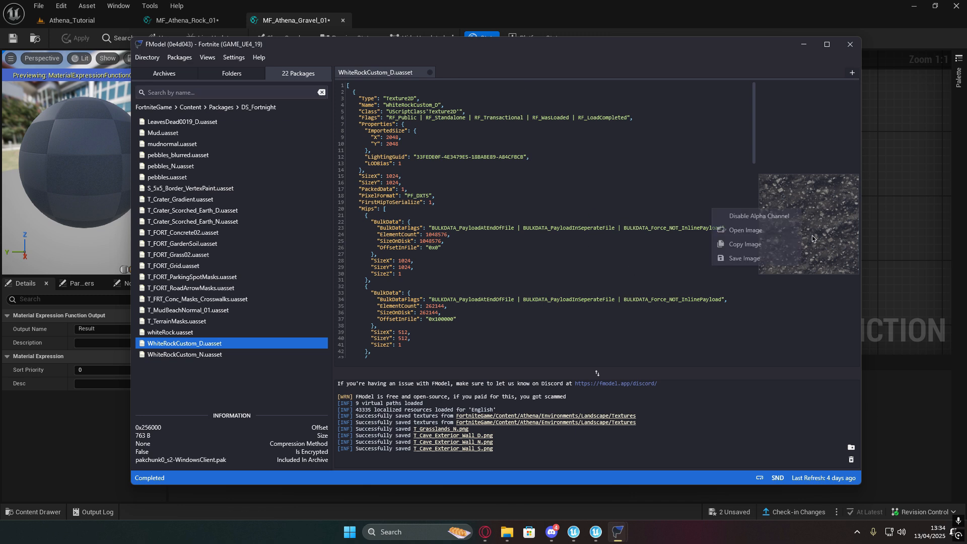
click(736, 254)
click(446, 456)
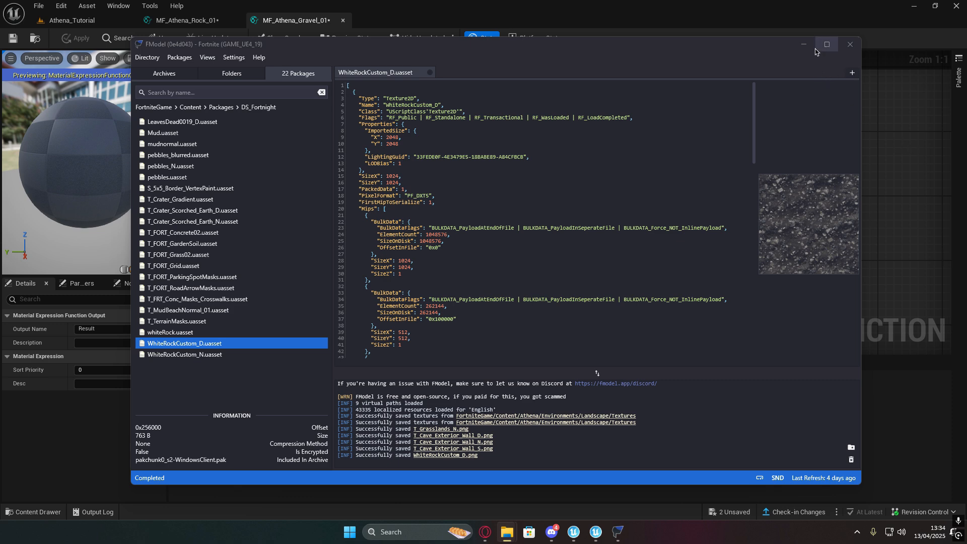
click(804, 45)
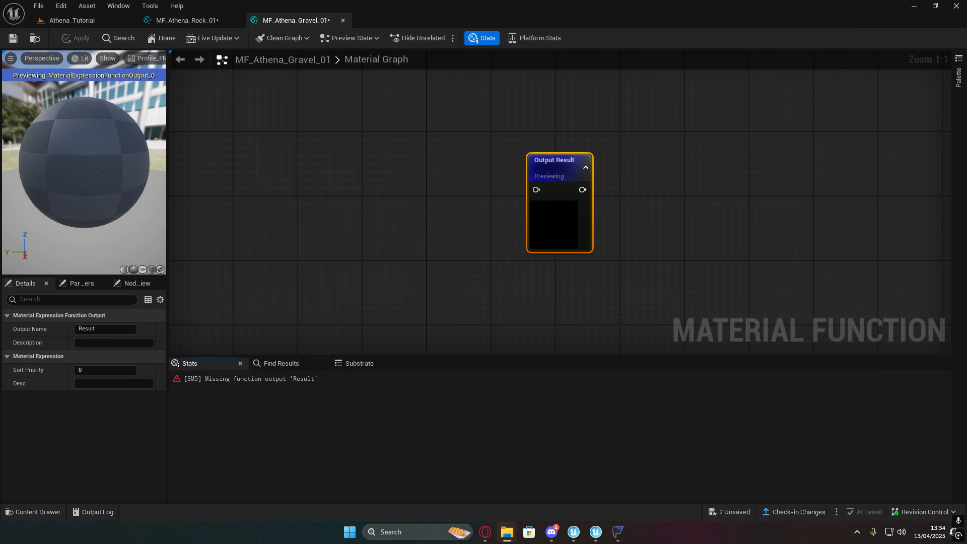
drag(966, 20, 452, 20)
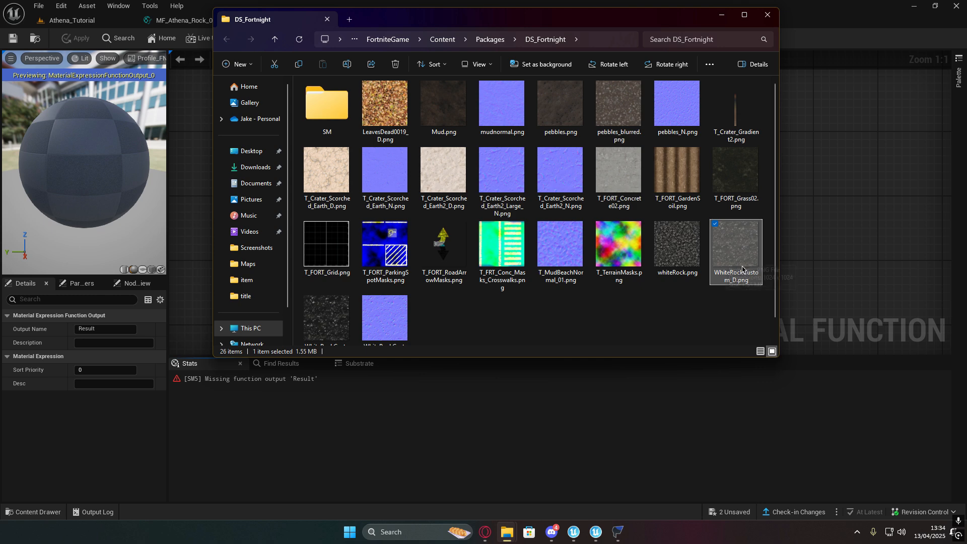
drag(524, 21, 966, 60)
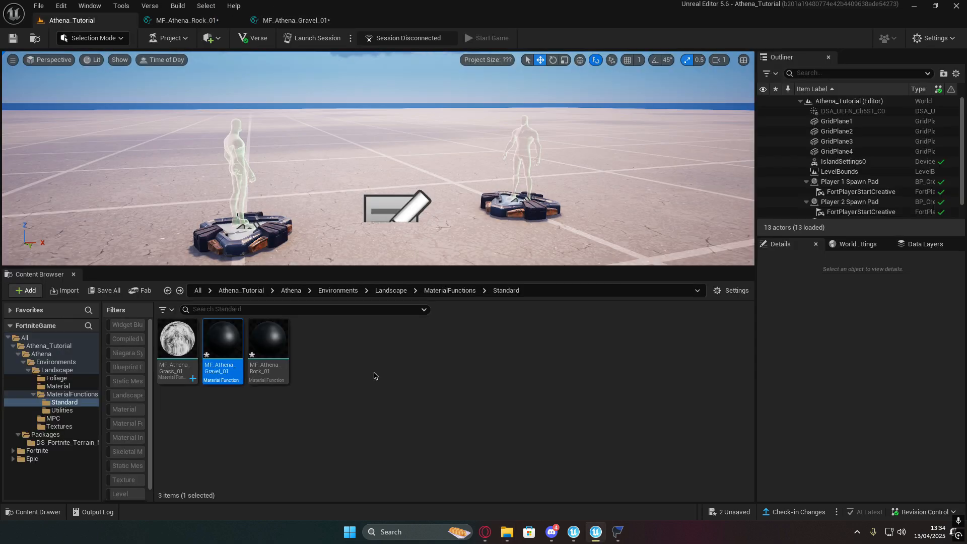
Step: Return to the Athena_Tutorial level's content, create a folder named DS_Fortnight inside Packages and open it
click(70, 20)
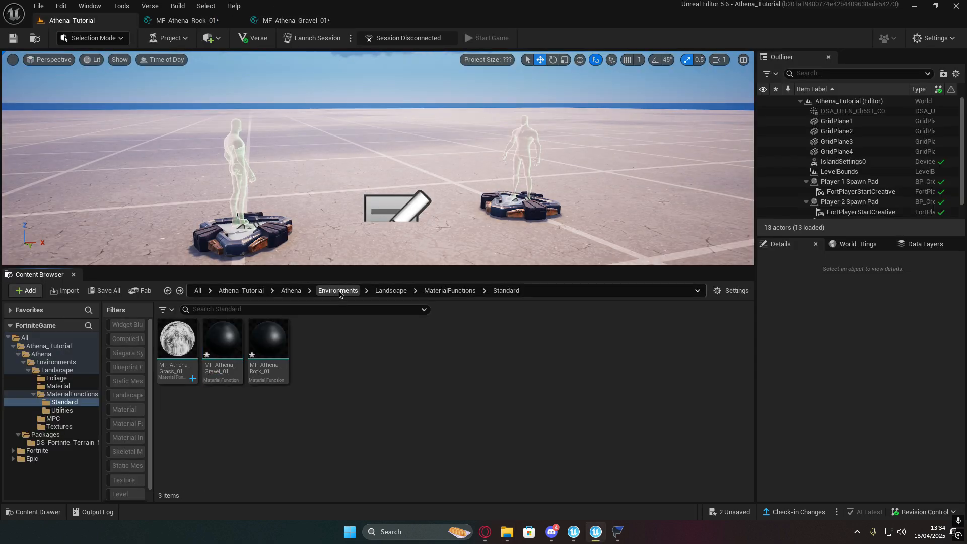
click(241, 291)
click(221, 343)
double_click(220, 343)
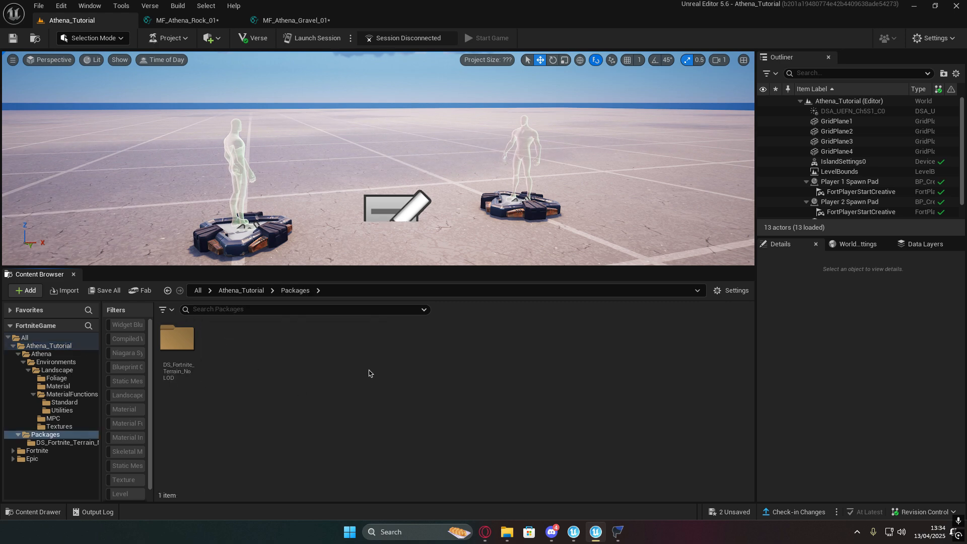
right_click(370, 371)
click(418, 226)
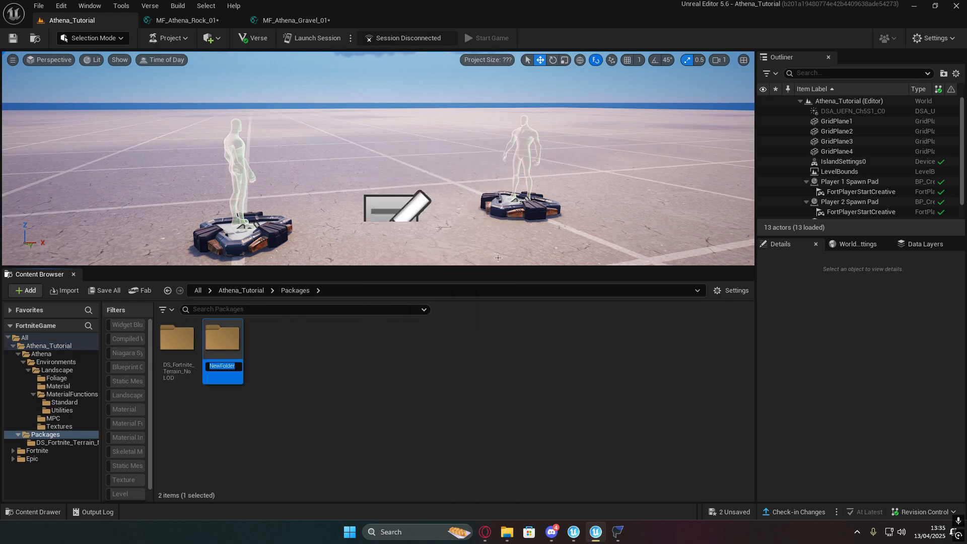
text(DS_F)
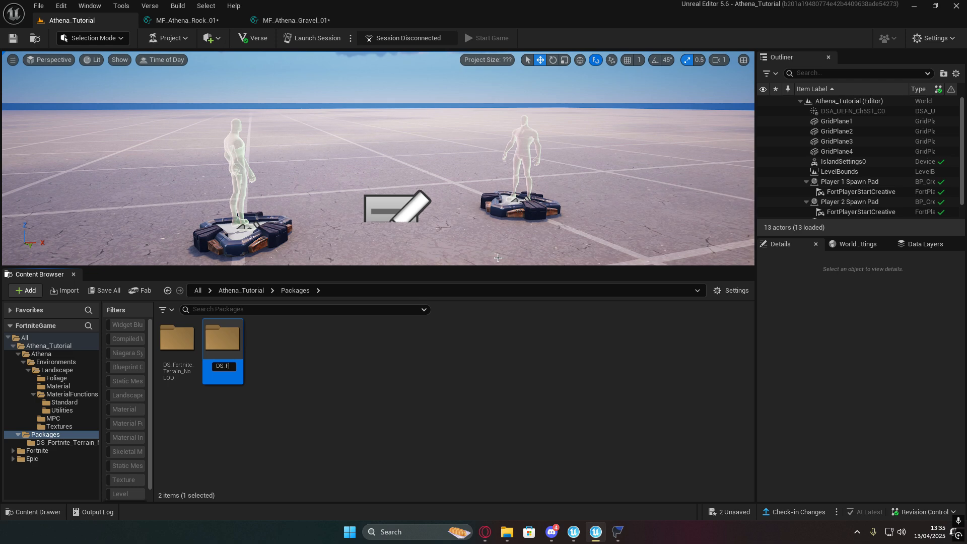
text(ortnight)
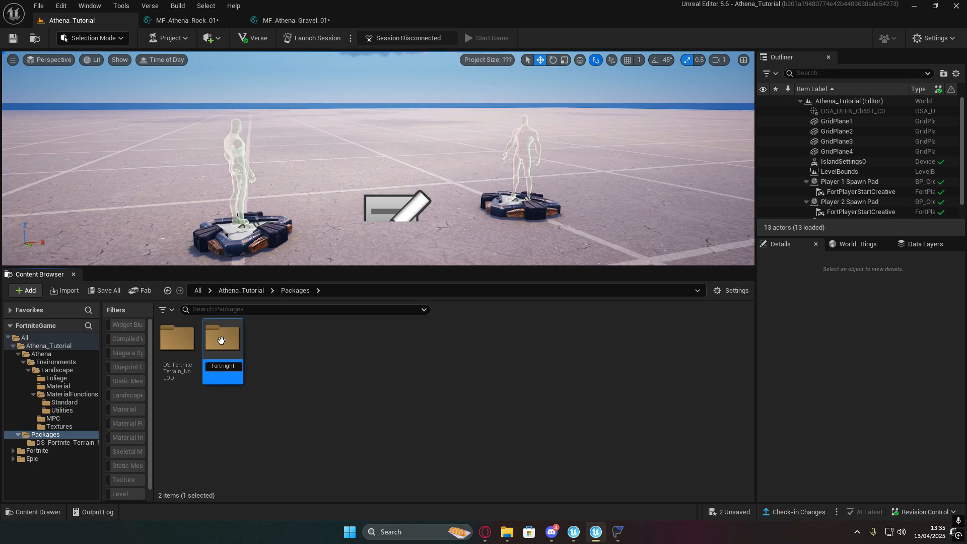
key(Return)
double_click(174, 353)
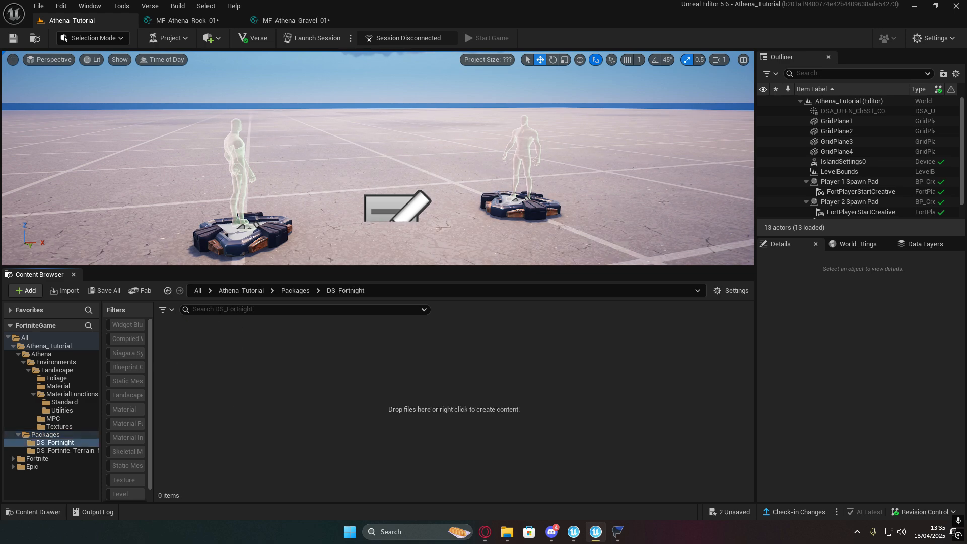
Step: Import the exported WhiteRockCustom_D image into the DS_Fortnight folder and save all unsaved assets
drag(599, 489, 365, 387)
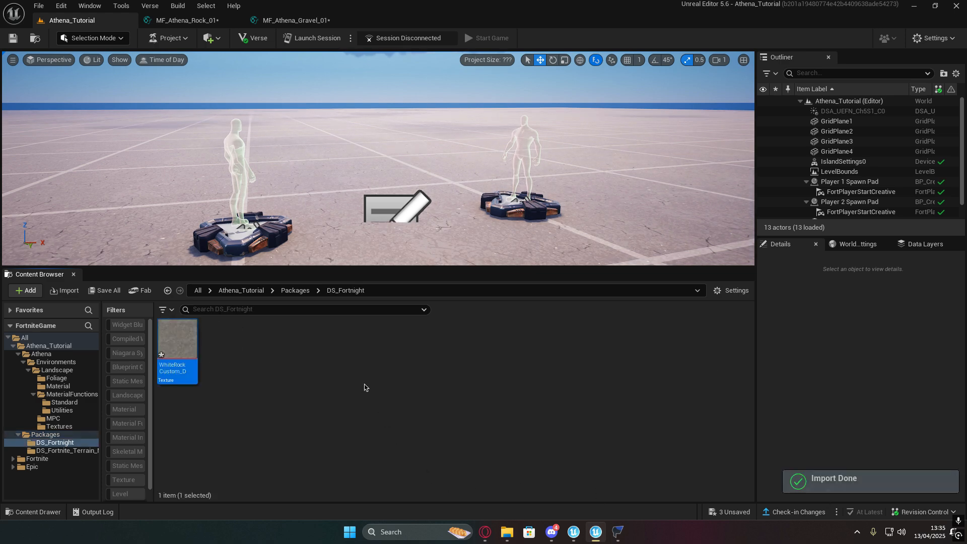
click(369, 385)
click(727, 512)
click(567, 379)
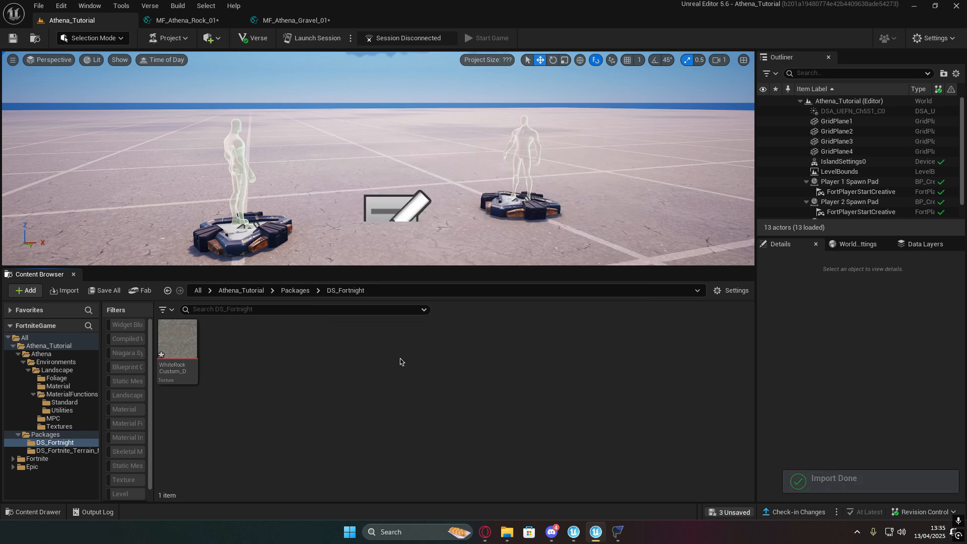
Step: Switch to the MF_Athena_Gravel_01 graph and add a TextureCoordinate node well before the Output Result node
click(292, 20)
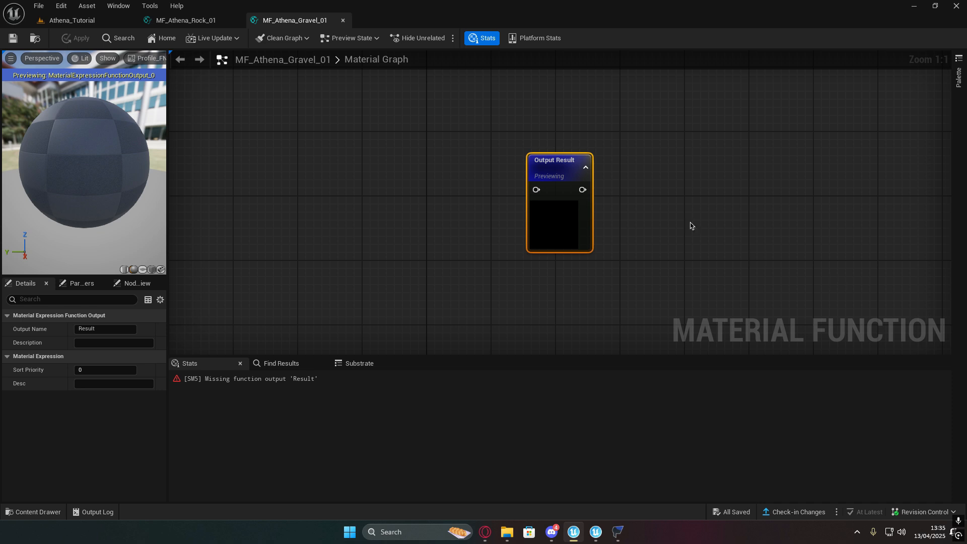
right_drag(650, 226, 713, 207)
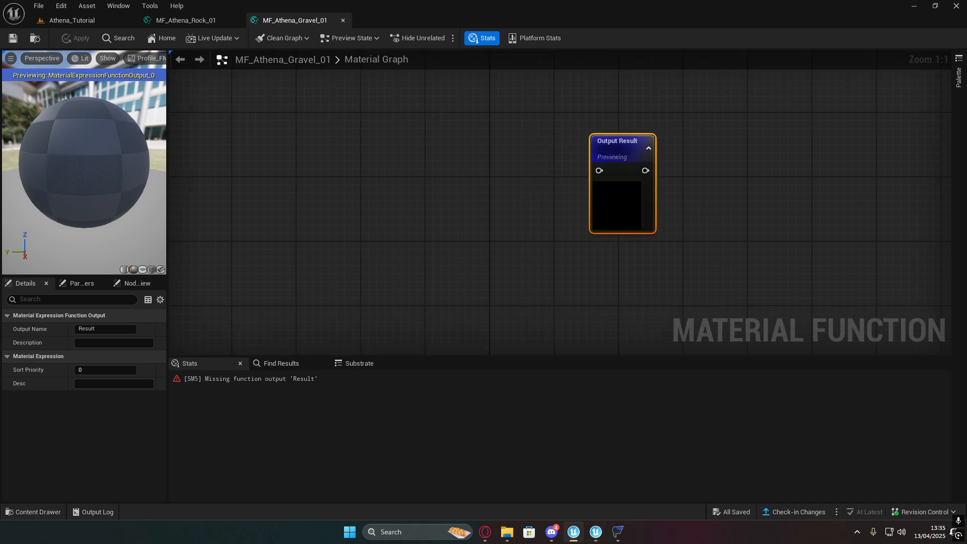
right_drag(349, 135, 574, 151)
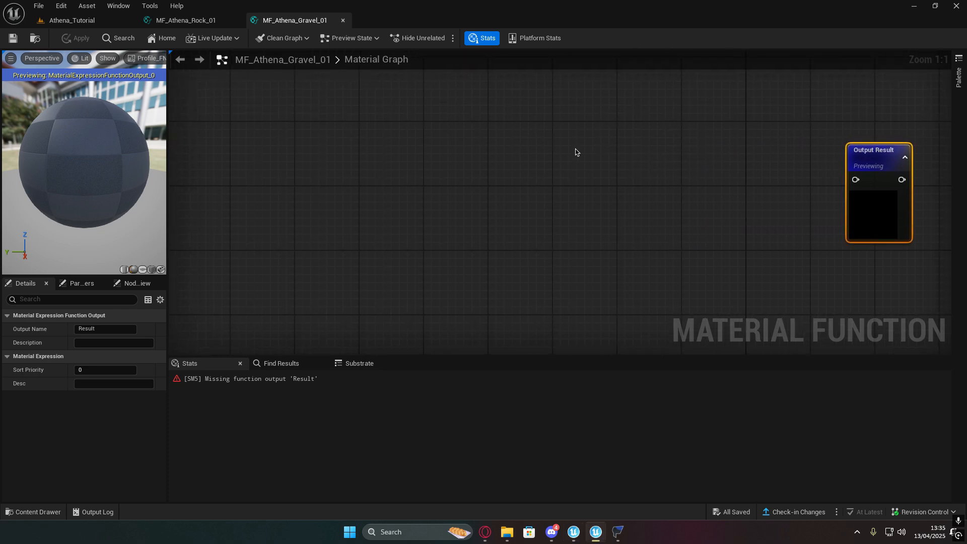
right_click(414, 192)
text(tex)
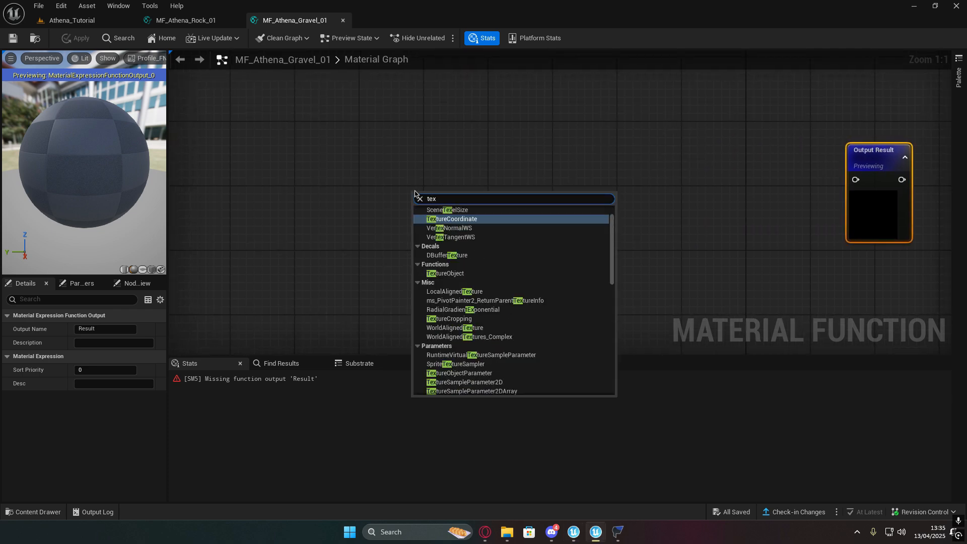
key(Return)
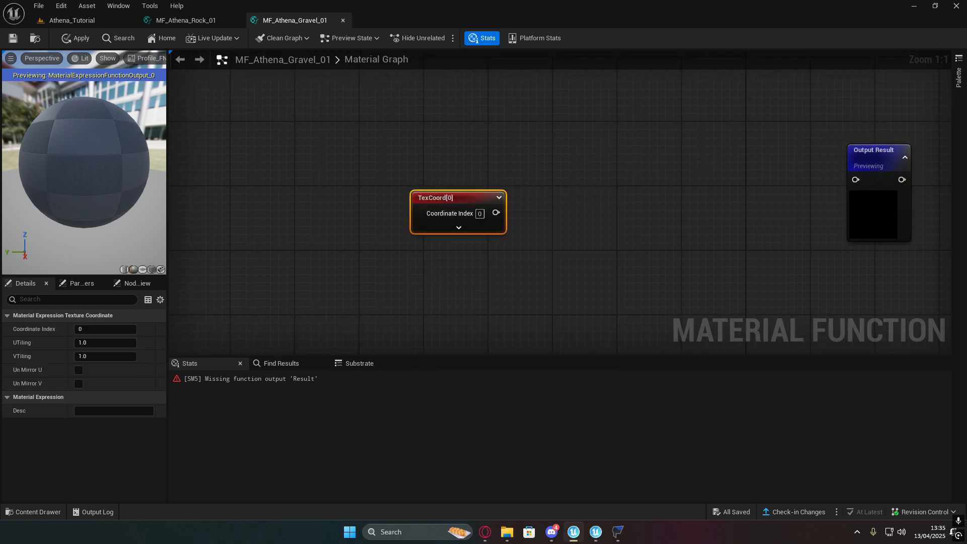
right_drag(526, 250, 454, 264)
click(520, 237)
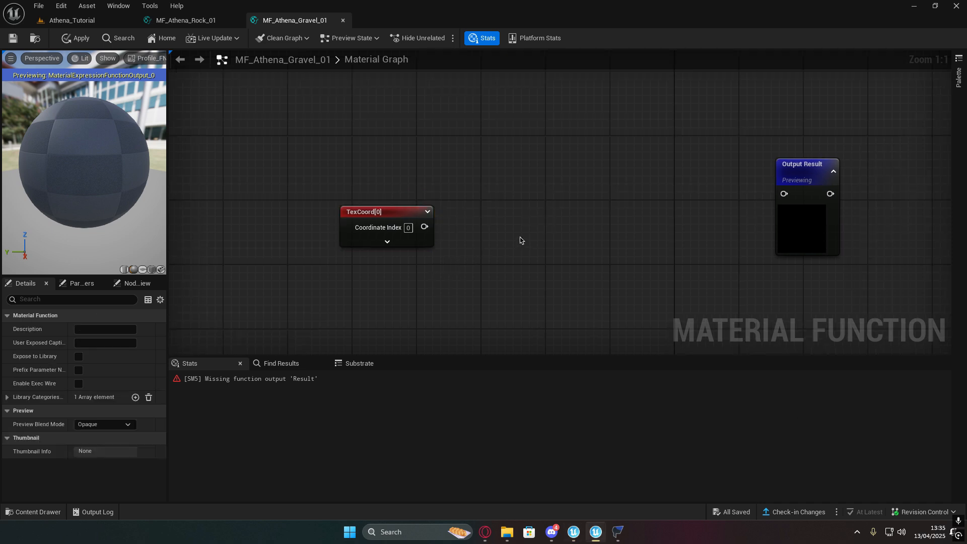
Step: Add a Function Input named Coords, enable its preview value as default and set its type to Function Input Vector 2
right_click(497, 230)
text(in)
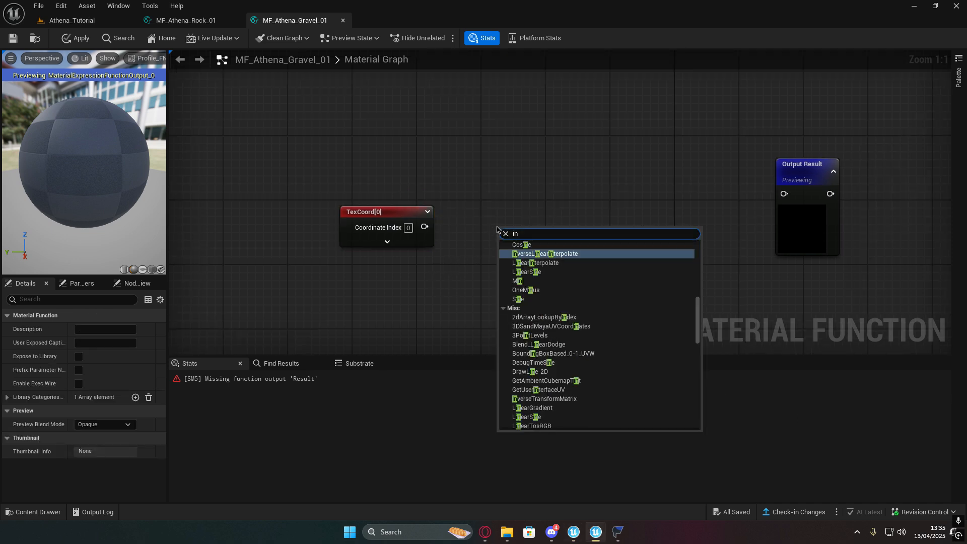
text(p)
click(533, 255)
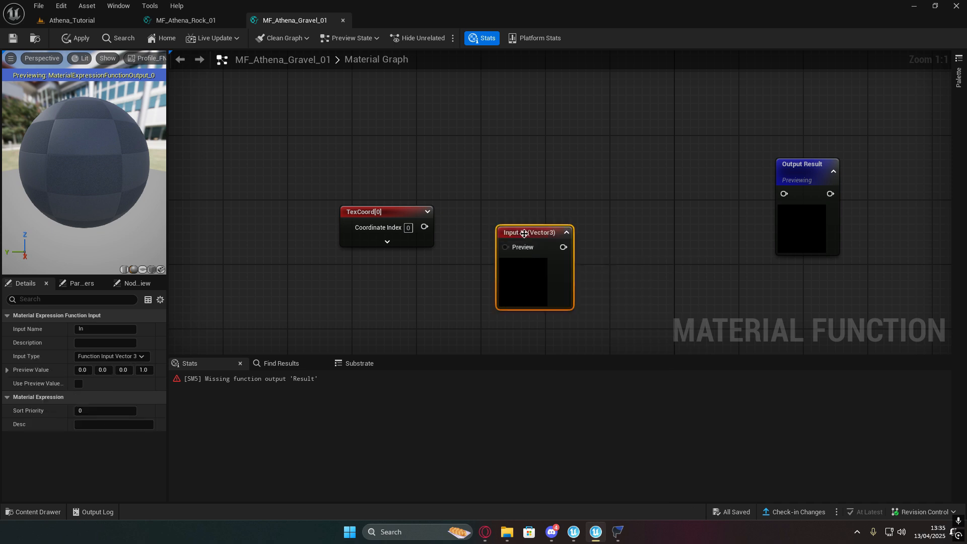
click(78, 385)
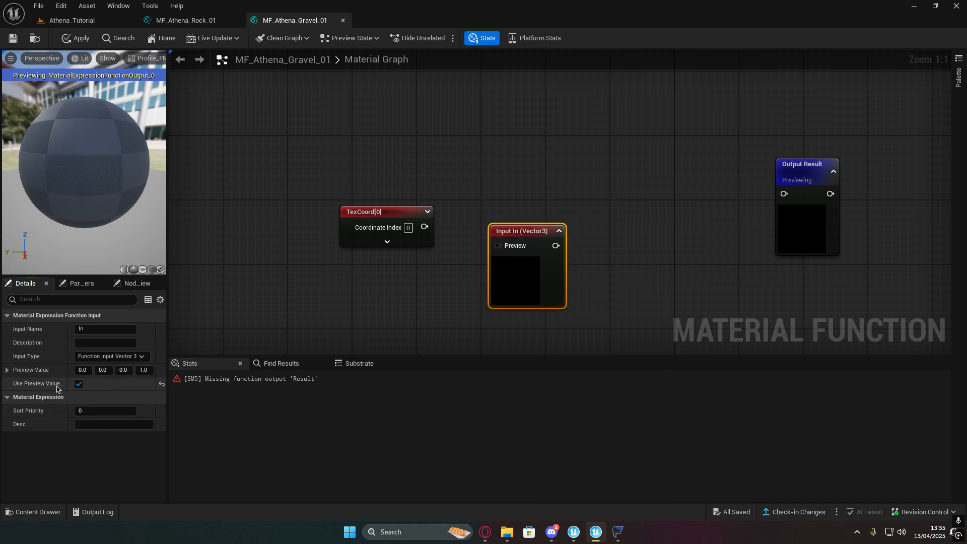
click(100, 331)
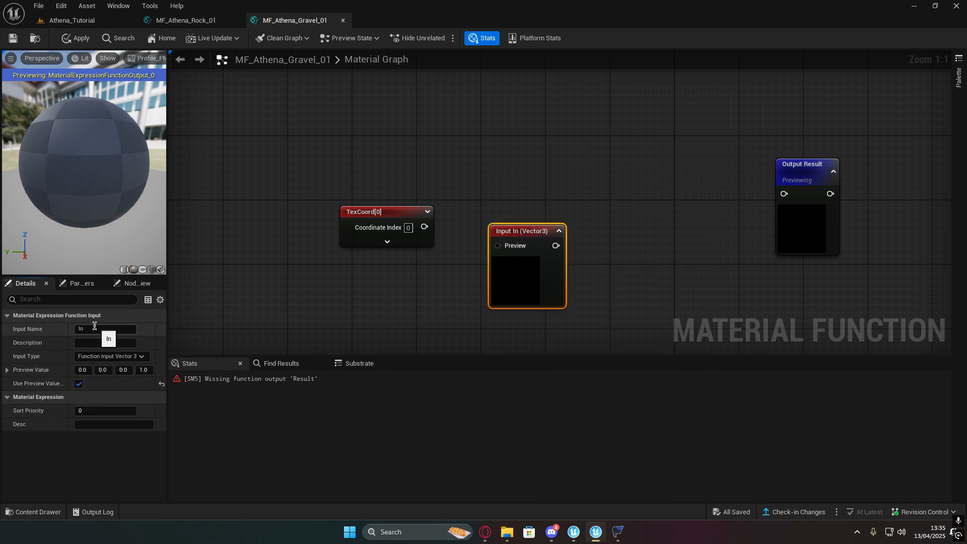
text(Coords)
key(Return)
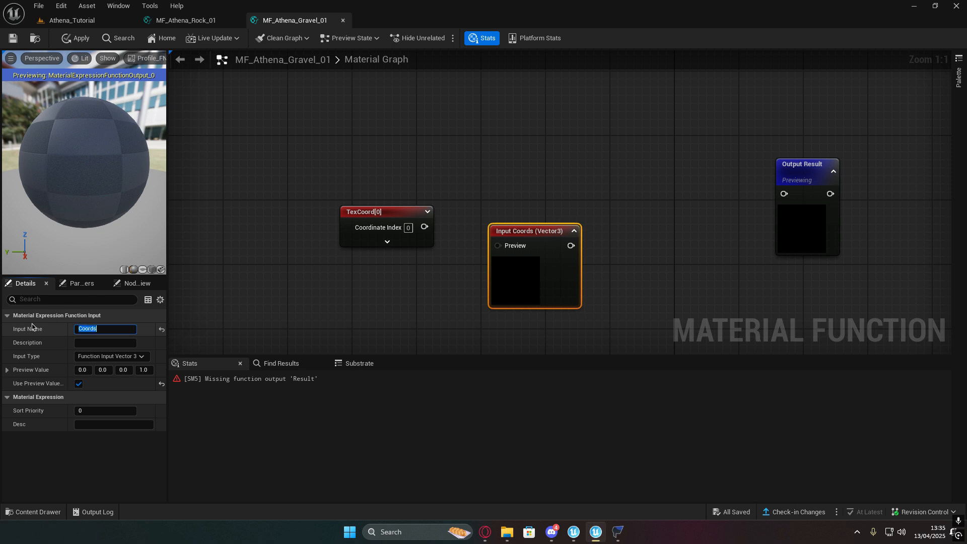
click(112, 356)
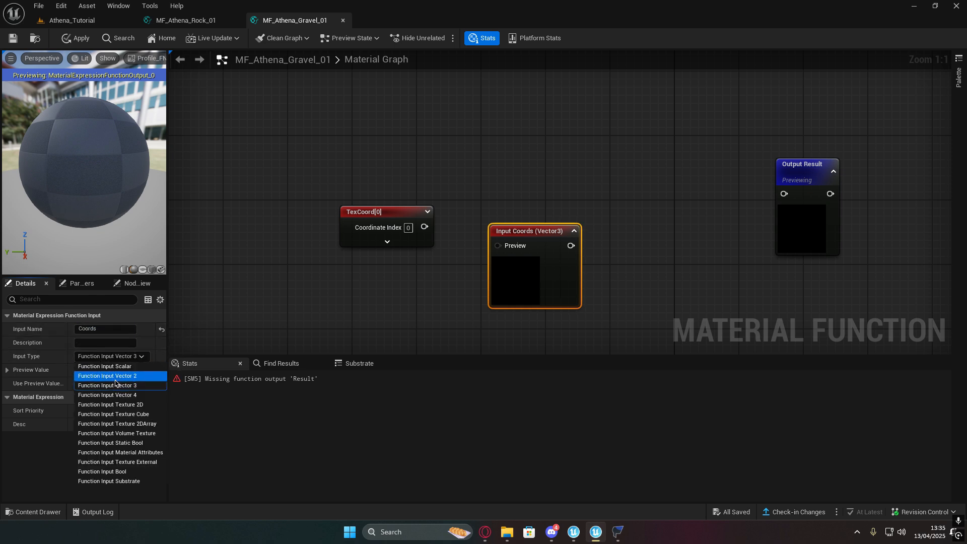
click(108, 376)
Step: Connect the TexCoord node to the Coords input's Preview pin and straighten the two nodes into a line
right_drag(482, 218, 496, 220)
drag(526, 237, 490, 224)
drag(407, 195, 509, 244)
key(q)
mouse_move(595, 228)
right_down()
mouse_move(481, 221)
mouse_move(586, 215)
right_up()
click(513, 250)
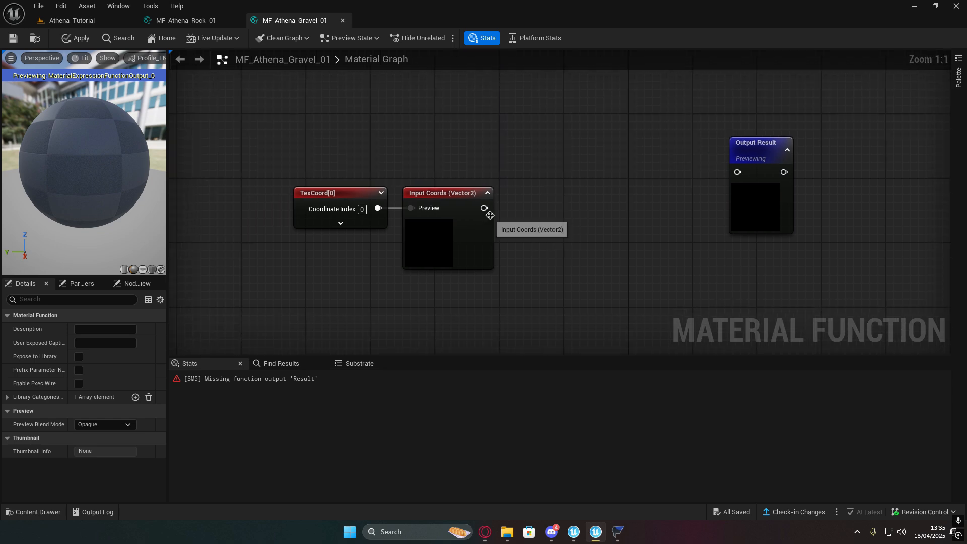
Step: Add a Texture Sample with its UVs fed by the Coords input and assign the WhiteRockCustom_D texture
drag(484, 208, 554, 211)
key(t)
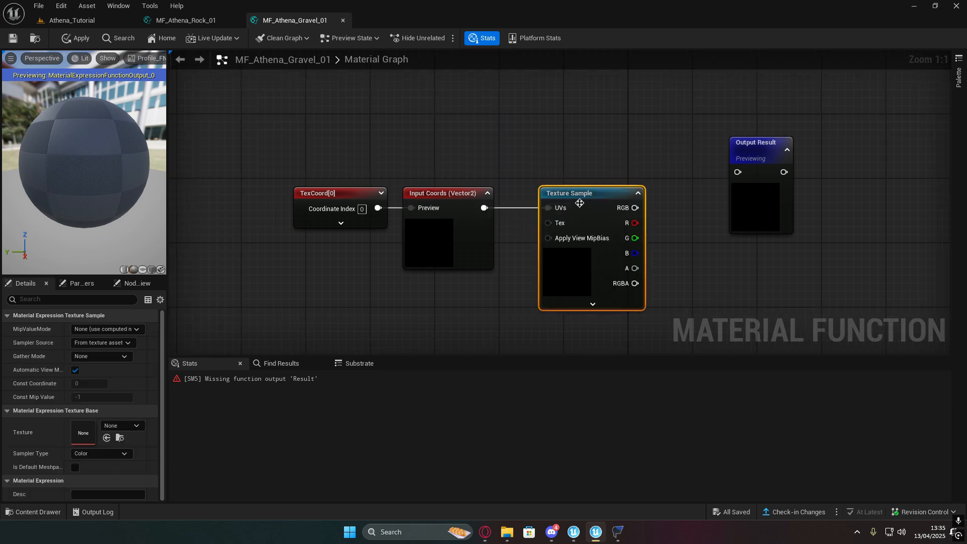
click(119, 426)
text(whire)
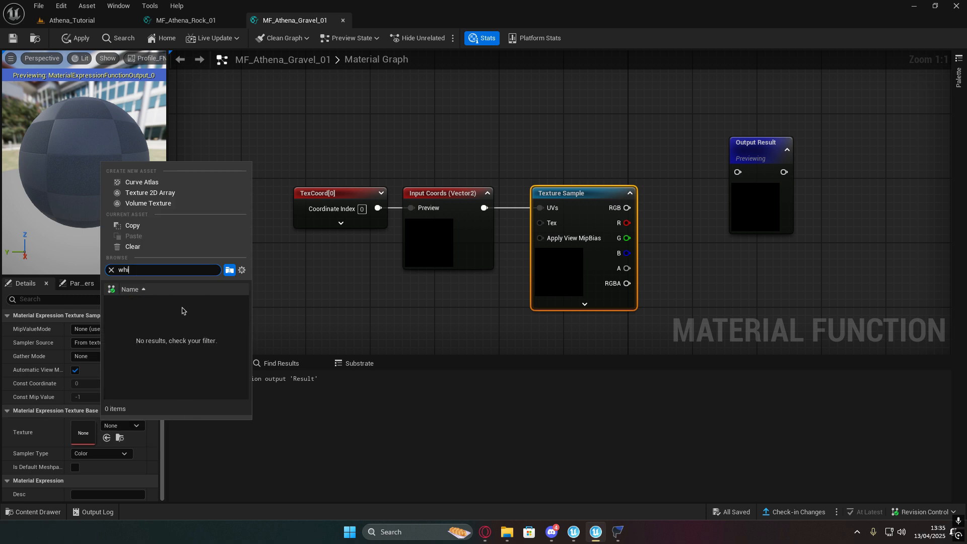
click(151, 335)
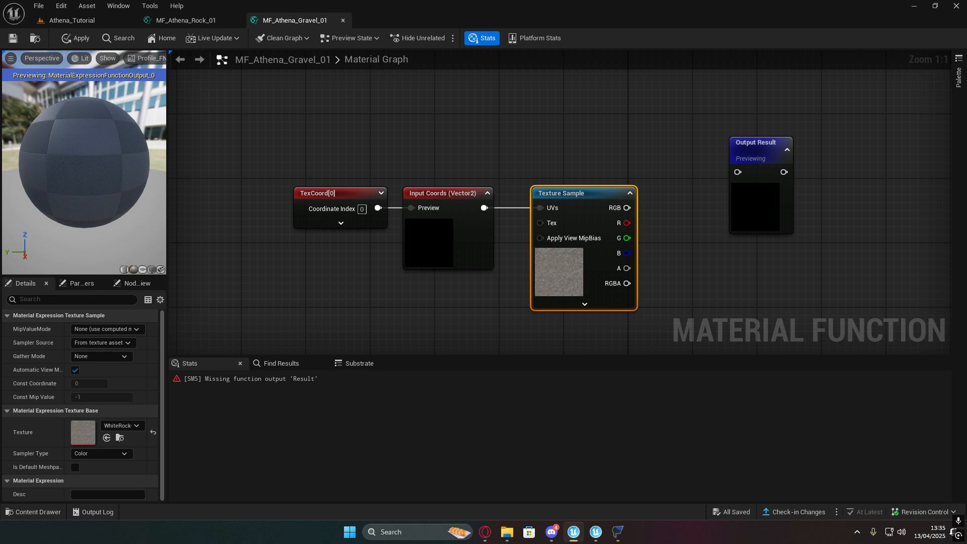
Step: Move the Output Result node farther away and add a Multiply node with the Texture Sample's RGB connected to A
right_drag(658, 217, 470, 236)
drag(566, 174, 793, 207)
right_drag(482, 238, 439, 225)
drag(395, 214, 596, 198)
key(m)
right_drag(528, 257, 602, 250)
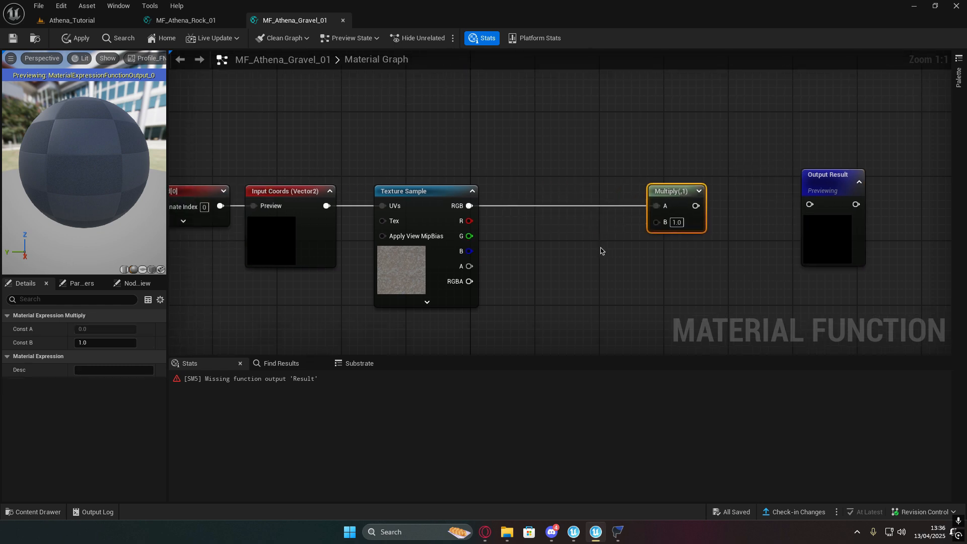
Step: Add a Function Input named Color Tint, enable its preview value as default and connect it to the Multiply node's B pin
right_click(585, 250)
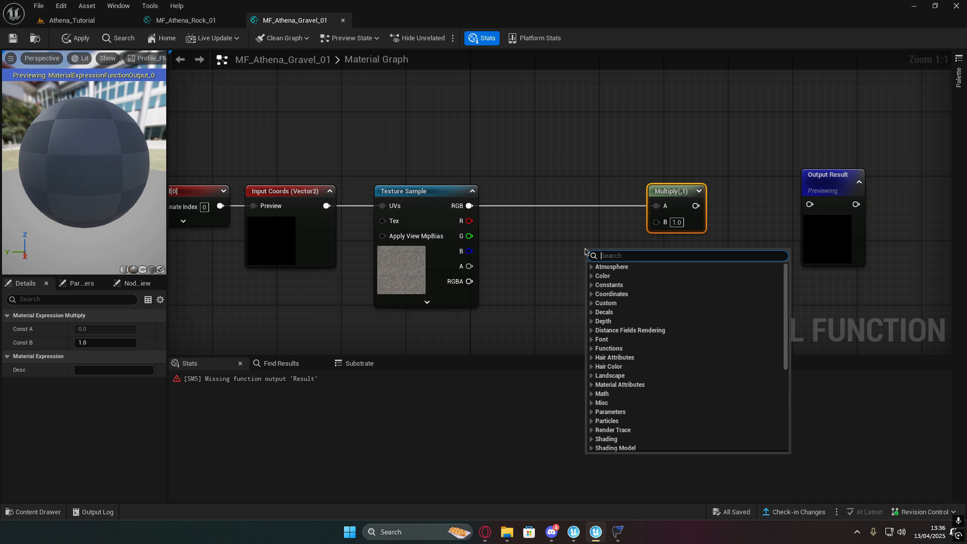
text(inp)
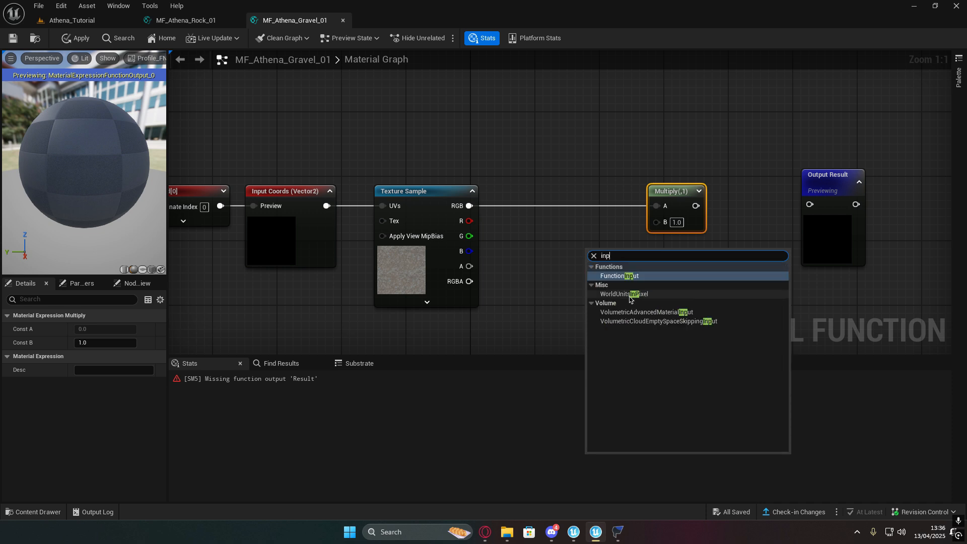
click(611, 276)
drag(619, 261, 595, 254)
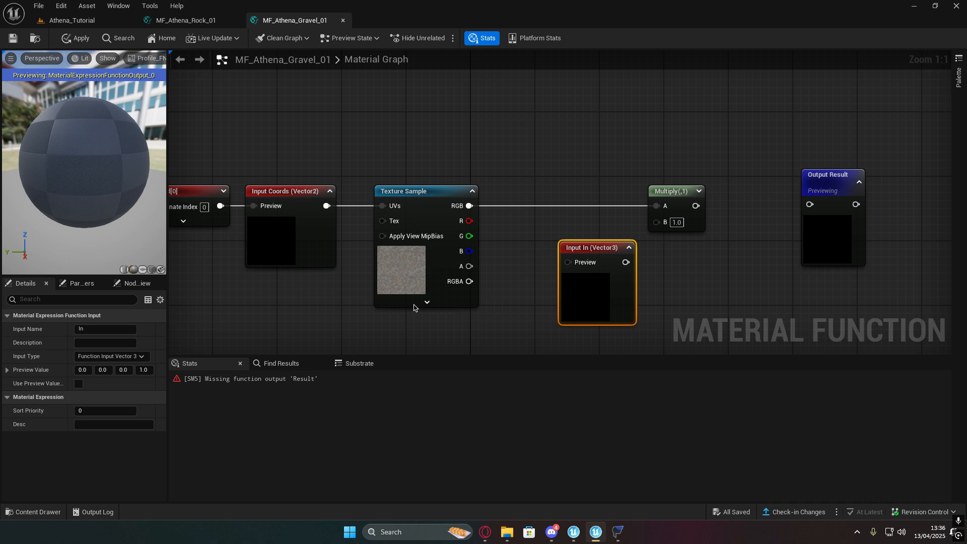
click(629, 247)
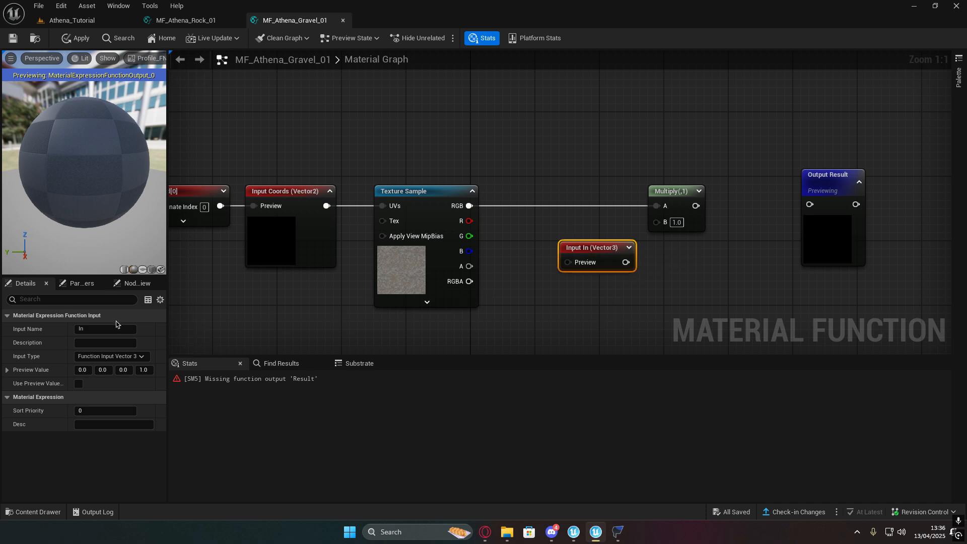
click(78, 330)
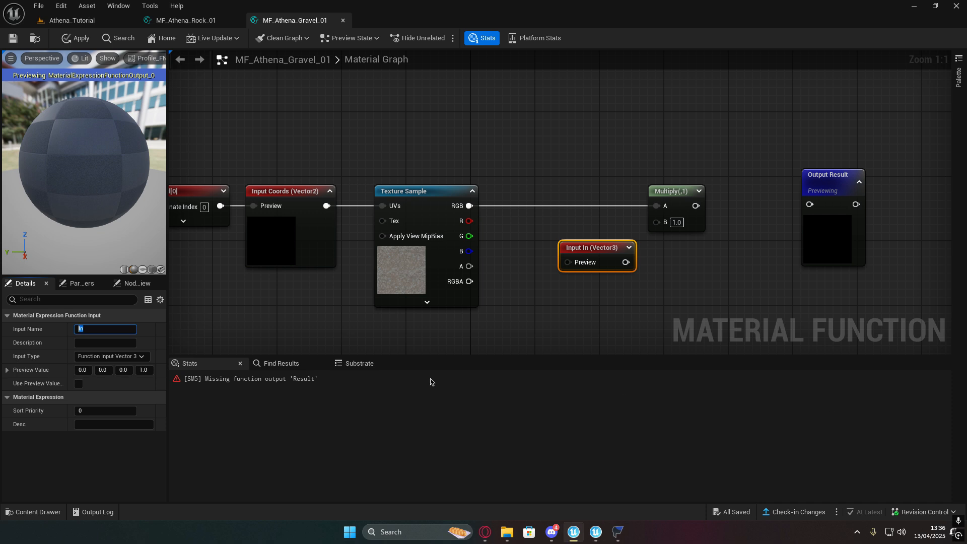
click(78, 383)
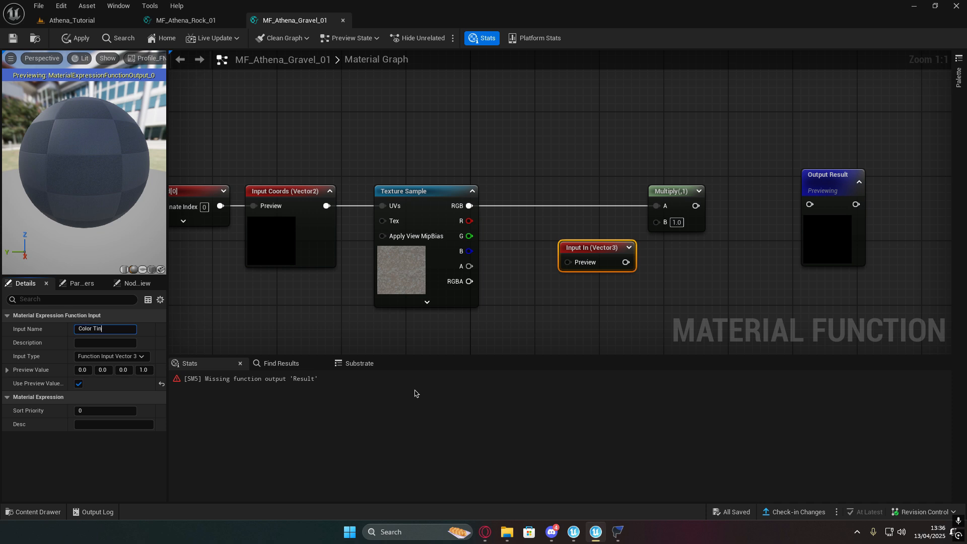
key(Return)
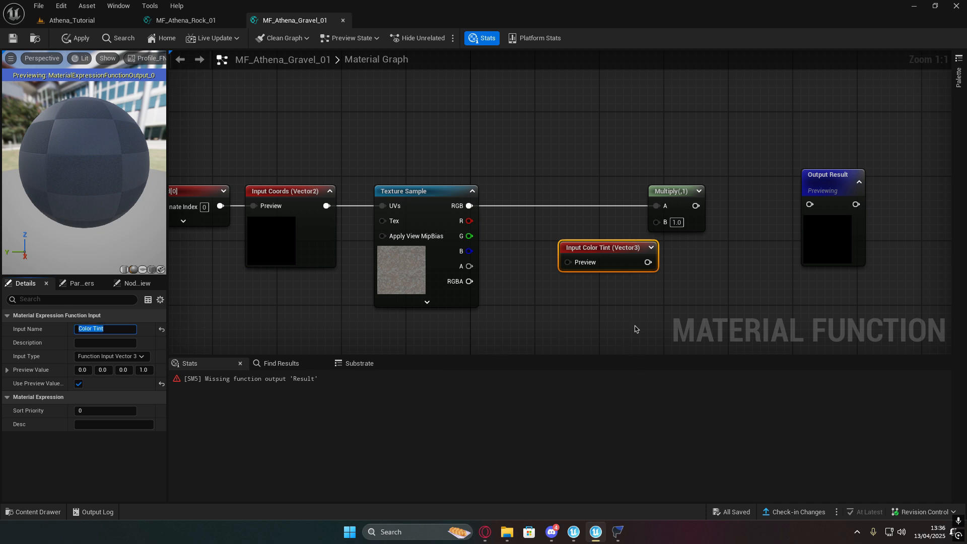
drag(618, 249, 657, 223)
drag(580, 270, 596, 270)
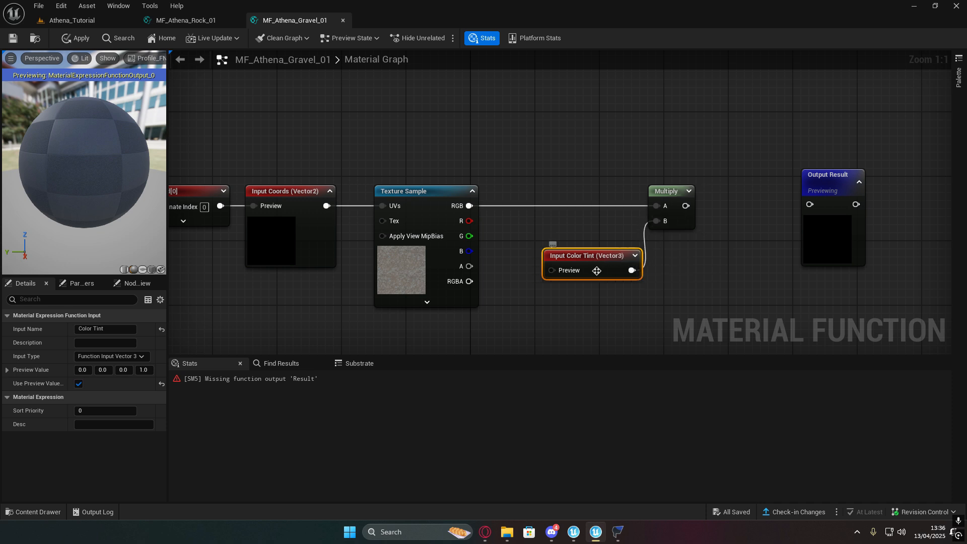
Step: Add a Constant node of 0.8 below the Color Tint input and shift the Multiply and Color Tint nodes closer to Output Result
right_drag(559, 333, 569, 296)
key(1)
click(564, 291)
drag(564, 290, 537, 290)
click(544, 306)
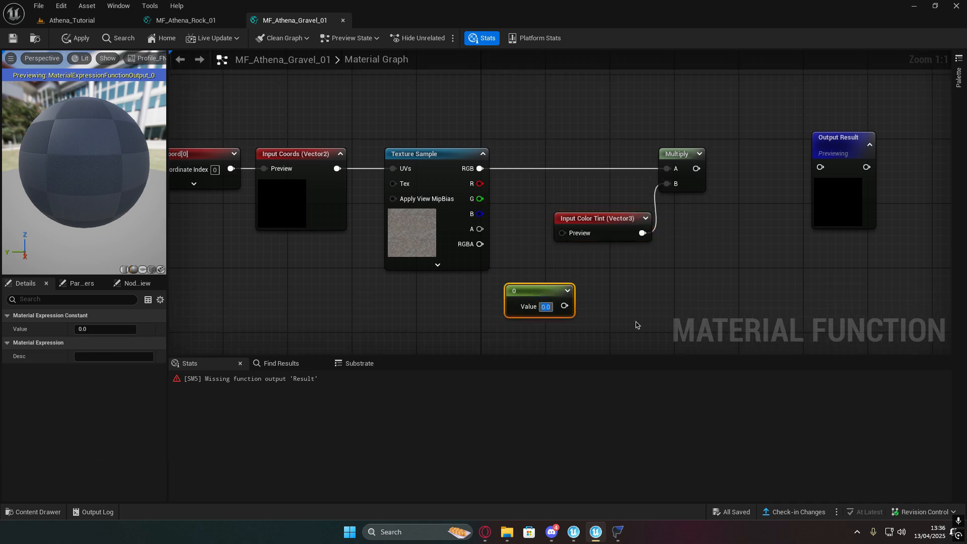
text(.8)
key(Return)
drag(623, 250, 715, 155)
click(548, 290)
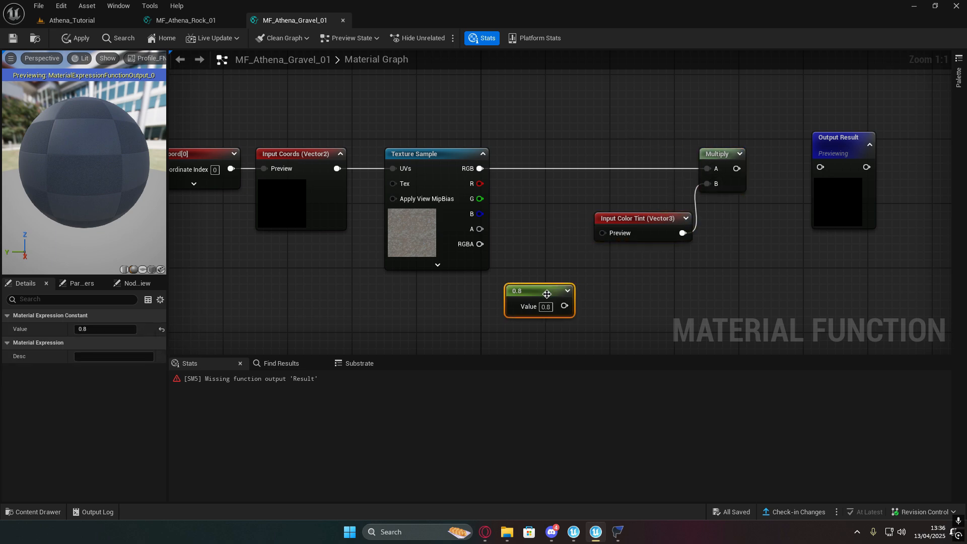
Step: Connect the 0.8 constant to the Color Tint input's Preview pin and move Output Result farther from the Multiply node
drag(549, 291, 603, 233)
right_drag(705, 253, 548, 261)
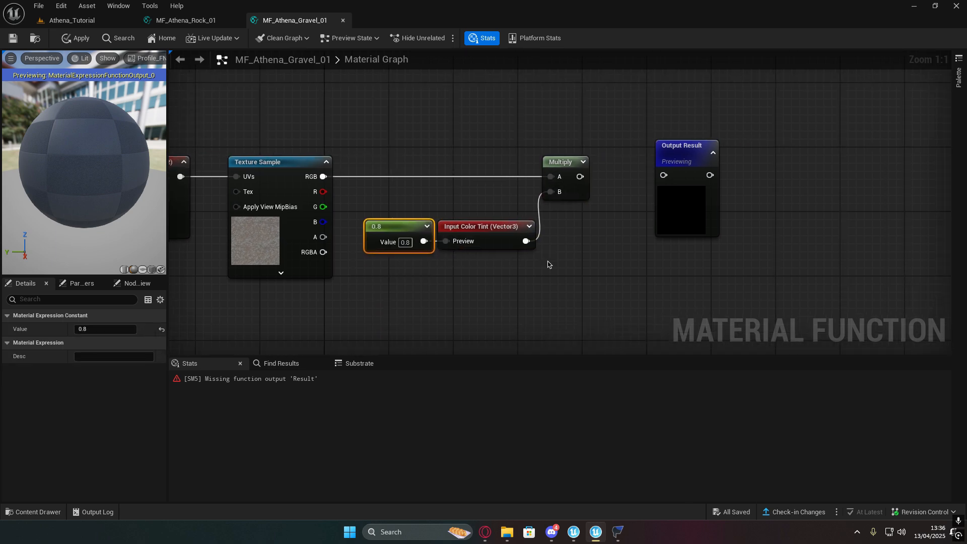
right_drag(668, 255, 481, 245)
scroll(481, 244, down, 2)
drag(499, 175, 636, 174)
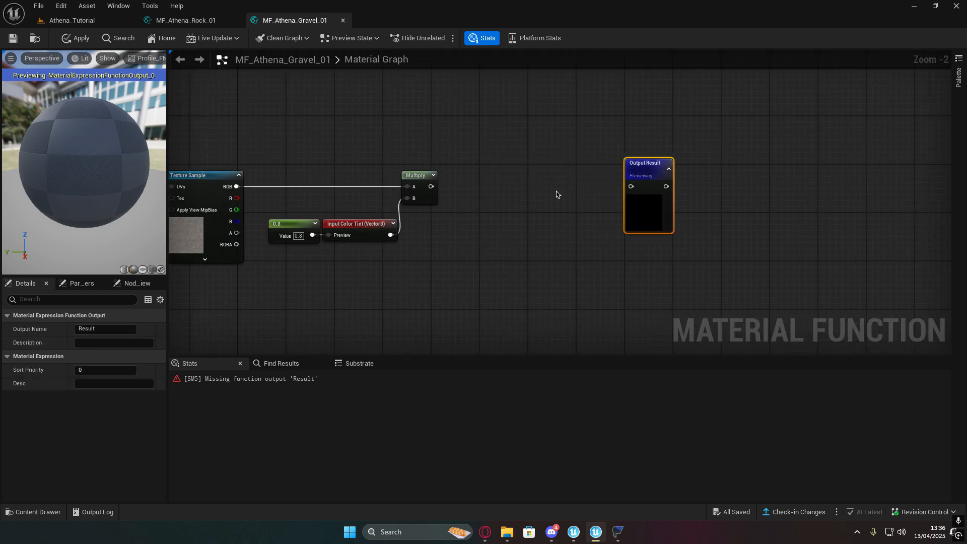
Step: Add a MakeMaterialAttributes node just before Output Result
right_drag(524, 181, 545, 190)
right_click(545, 190)
text(make)
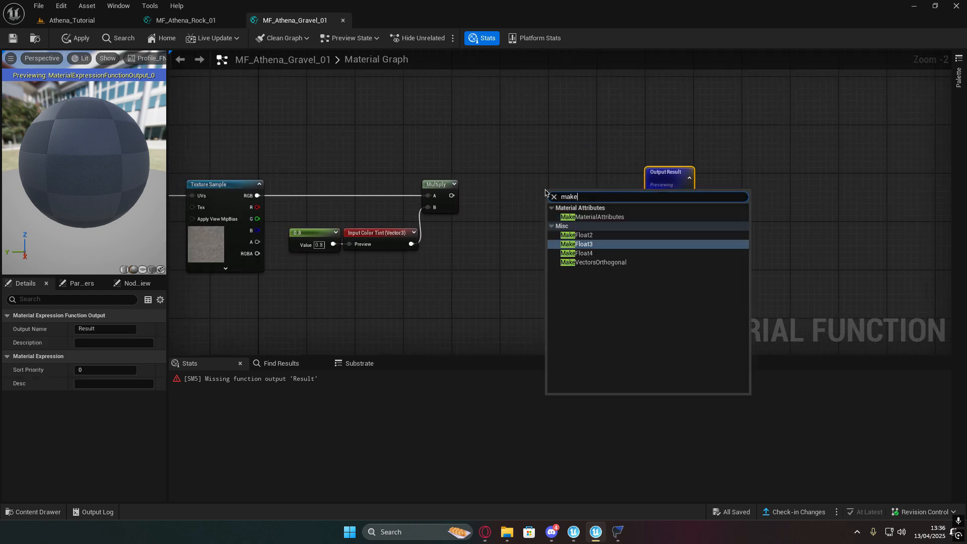
click(592, 216)
drag(579, 194, 587, 178)
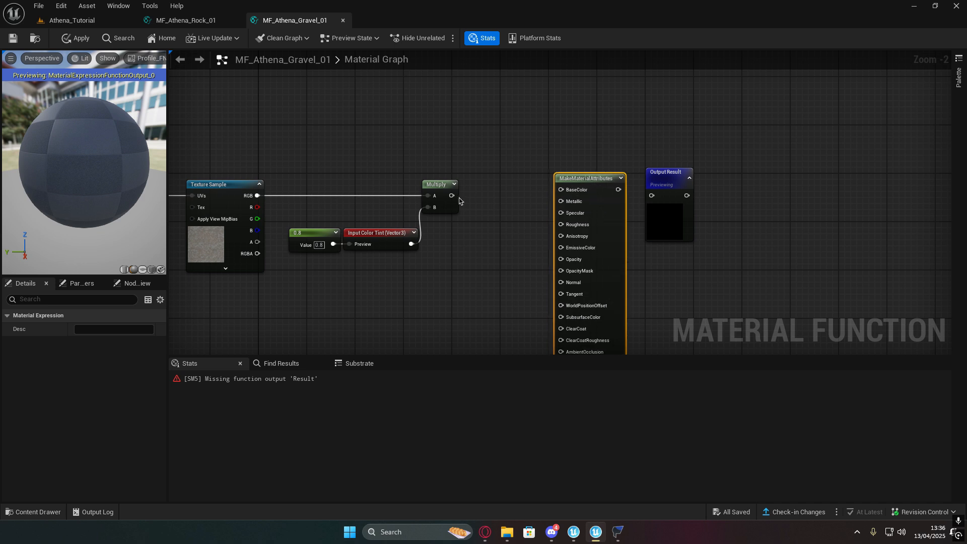
Step: Add a Function Output fed by the Multiply result and name it BaseColor
drag(452, 196, 474, 197)
text(out)
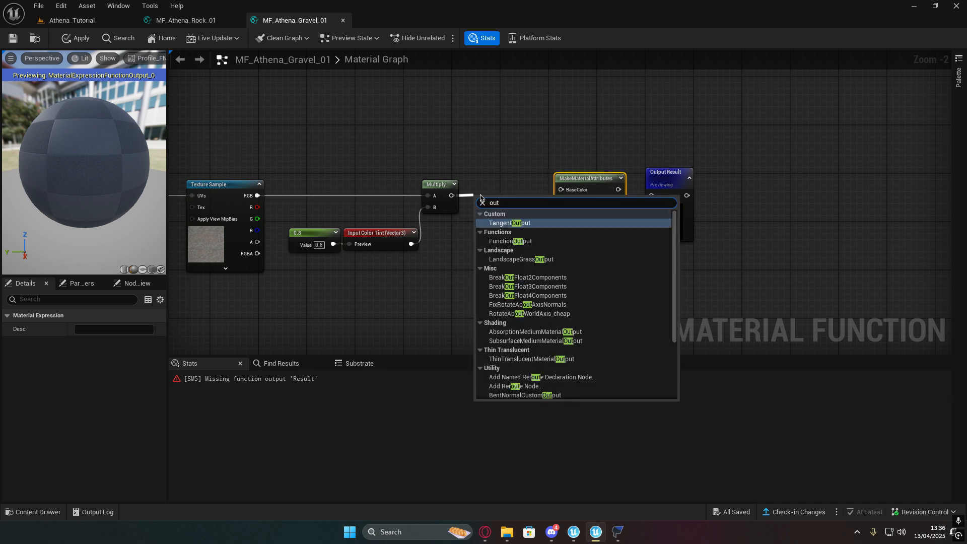
click(510, 241)
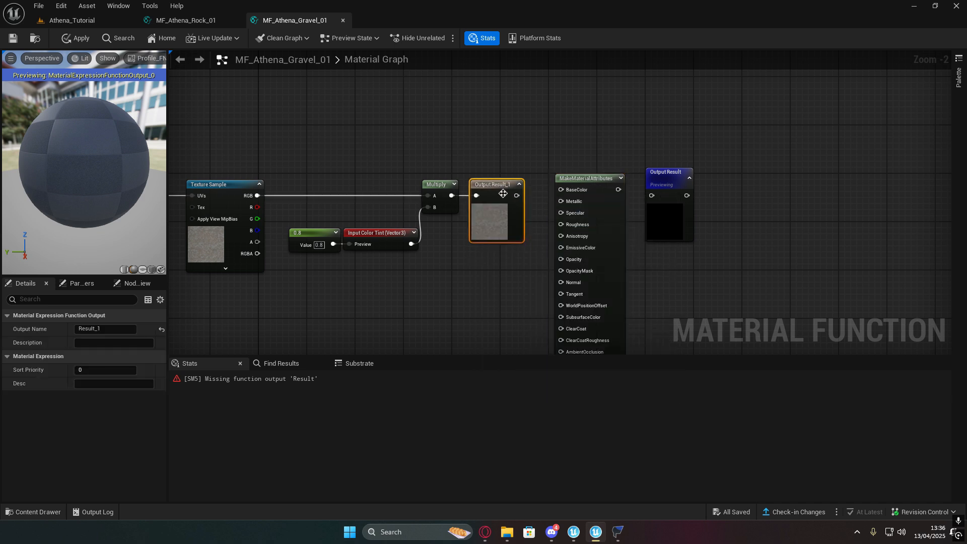
scroll(488, 301, up, 2)
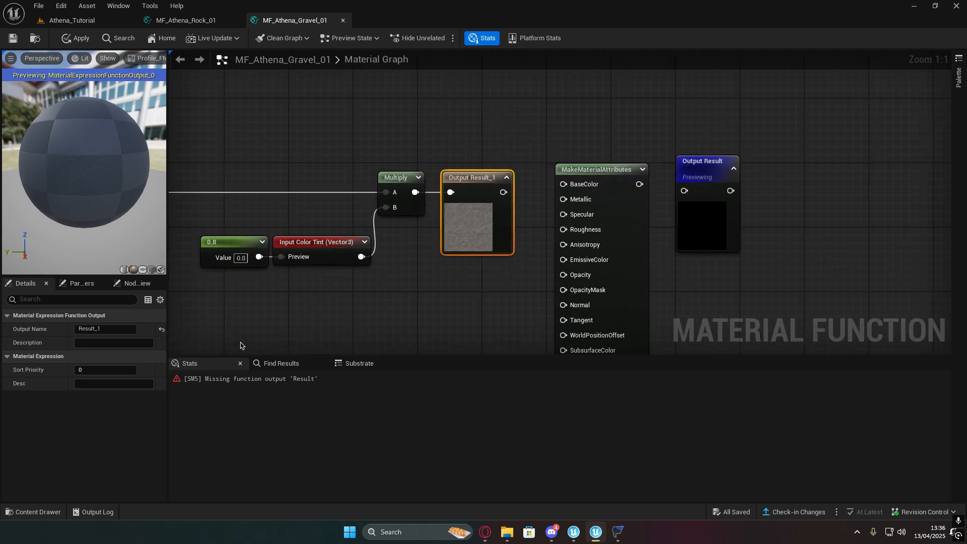
click(100, 329)
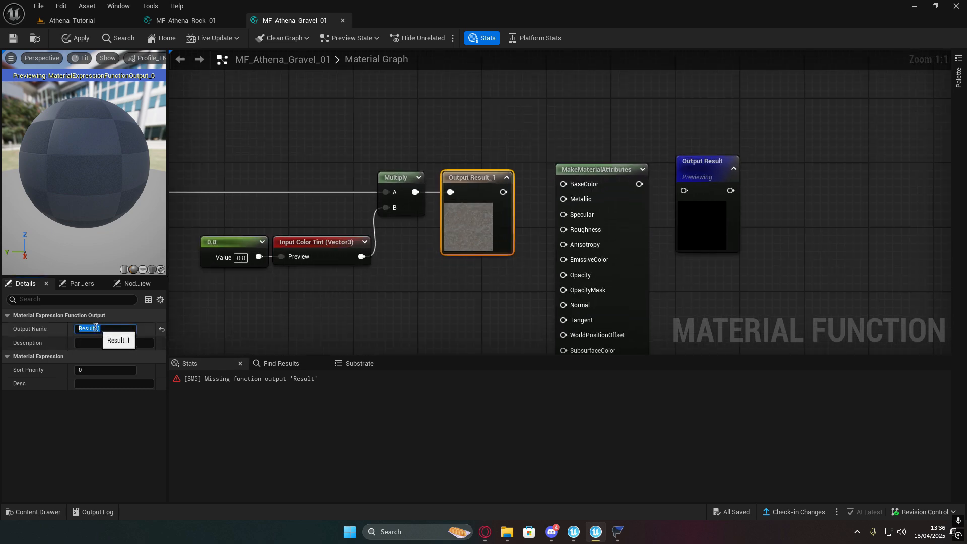
text(BaseColor)
click(249, 314)
right_drag(437, 275, 414, 295)
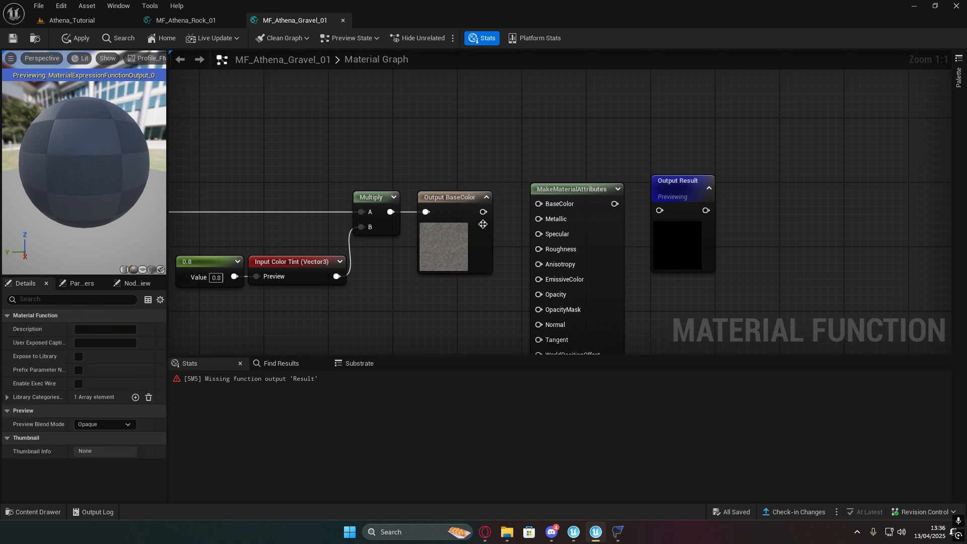
Step: Wire Output BaseColor through MakeMaterialAttributes' BaseColor pin to Output Result, and move the last two nodes farther from Output BaseColor
drag(483, 211, 660, 211)
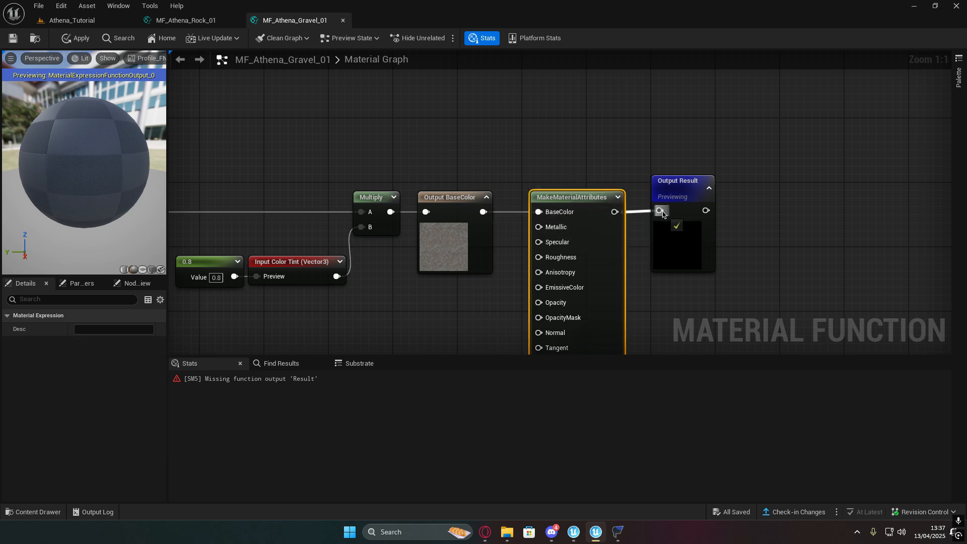
right_drag(735, 277, 578, 259)
drag(84, 161, 119, 159)
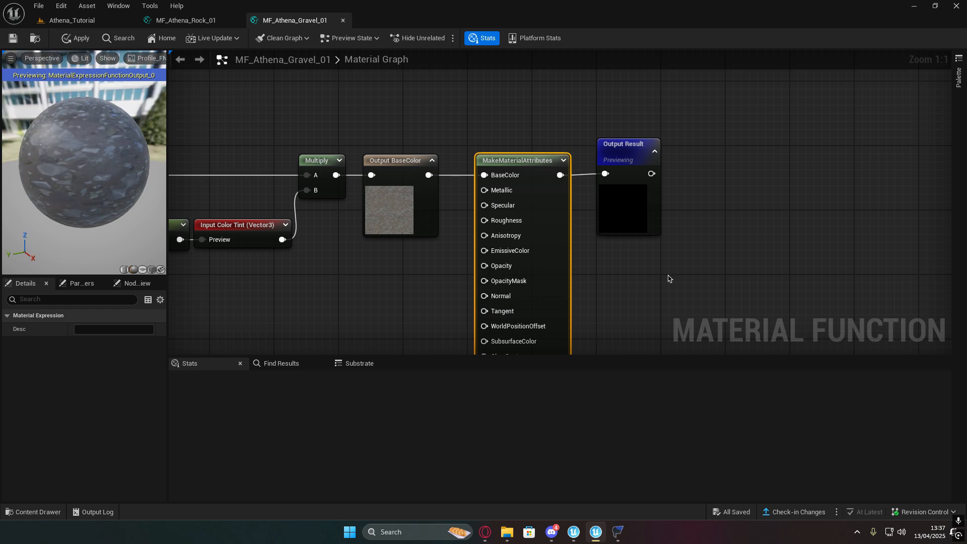
right_drag(570, 104, 630, 85)
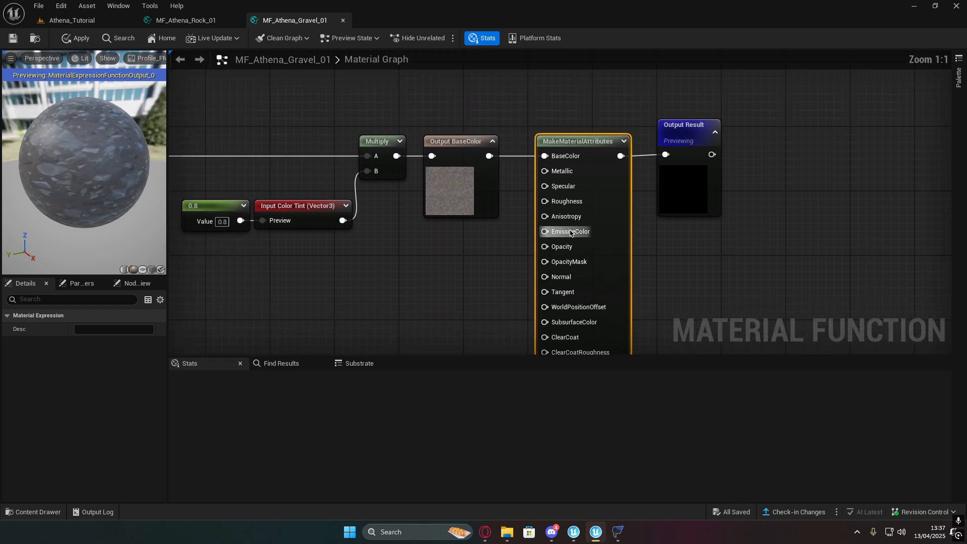
drag(572, 146, 729, 147)
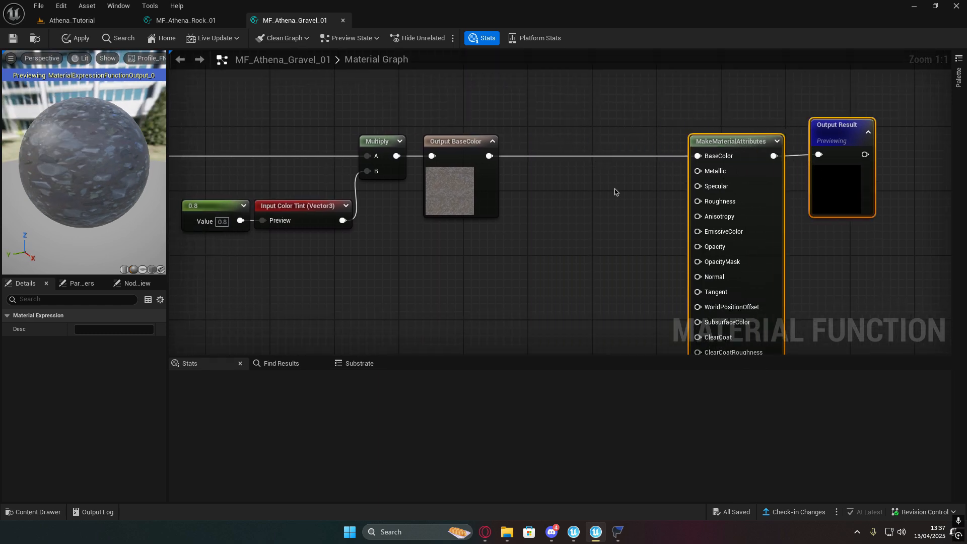
right_drag(616, 190, 581, 181)
Step: Add two Constant nodes between Output BaseColor and MakeMaterialAttributes and set them to 0.2 and 1
click(515, 179)
click(515, 178)
click(519, 219)
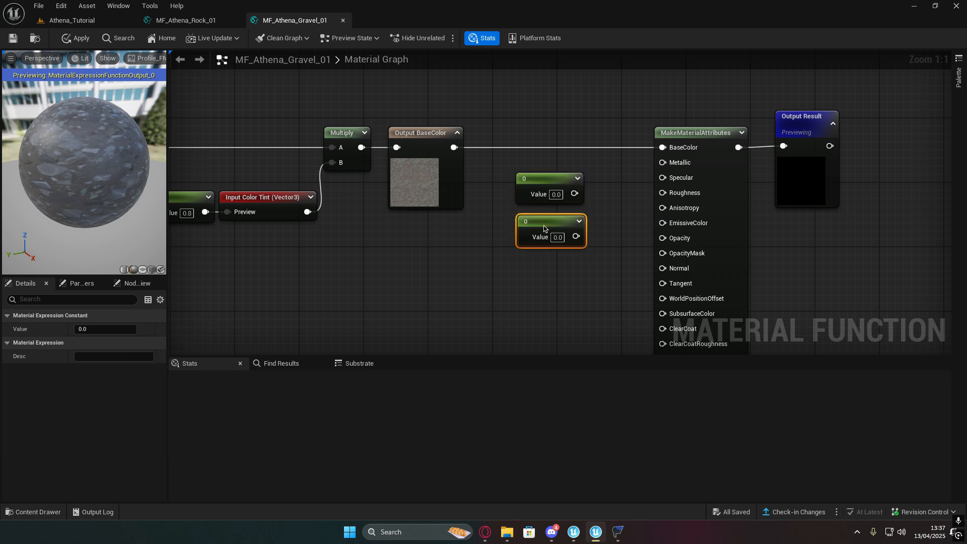
click(557, 195)
key(Return)
click(559, 237)
text(1)
key(Return)
Step: Connect the 0.2 constant to Specular and the 1 constant to Roughness, and shift both constants closer to MakeMaterialAttributes
right_drag(579, 195, 545, 212)
drag(546, 213, 628, 196)
drag(541, 254, 629, 211)
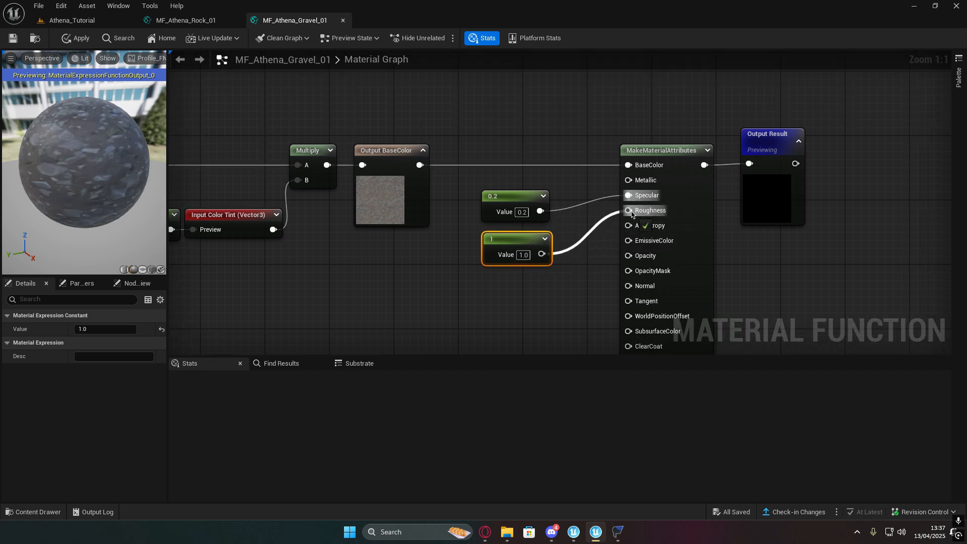
shift+click(522, 197)
drag(523, 197, 552, 174)
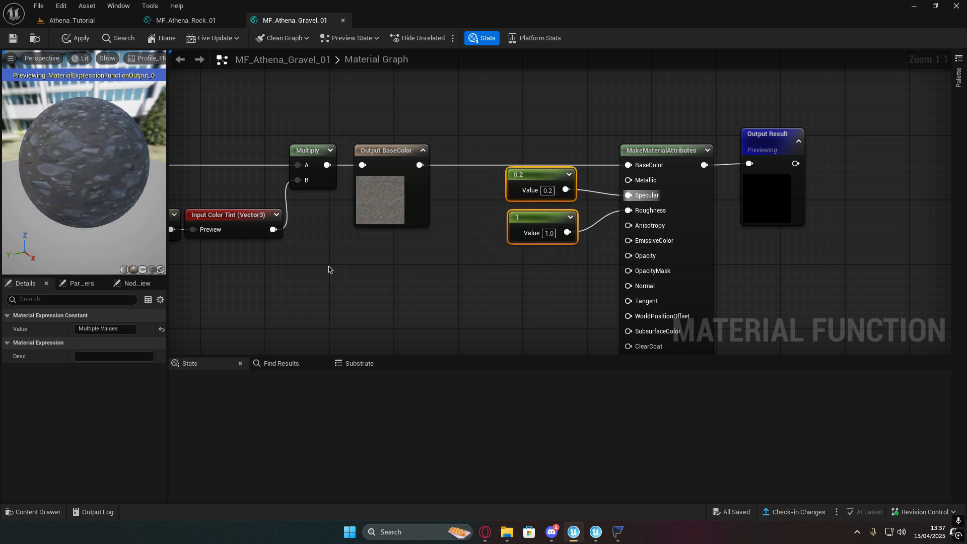
Step: Add a Function Output named Height fed by the Texture Sample's alpha, connect it to Opacity and place it beneath Output BaseColor
right_drag(329, 269, 497, 224)
drag(239, 180, 369, 301)
text(out)
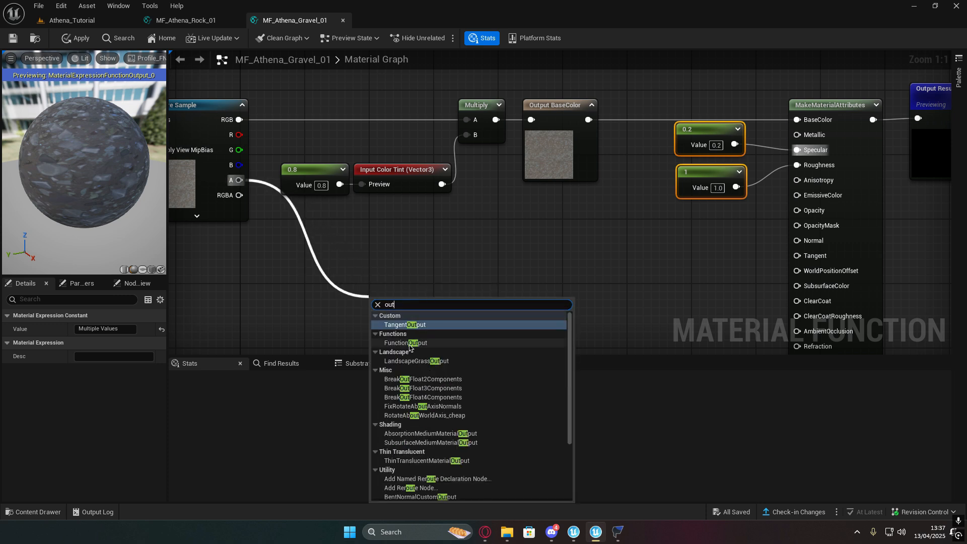
click(409, 343)
click(105, 329)
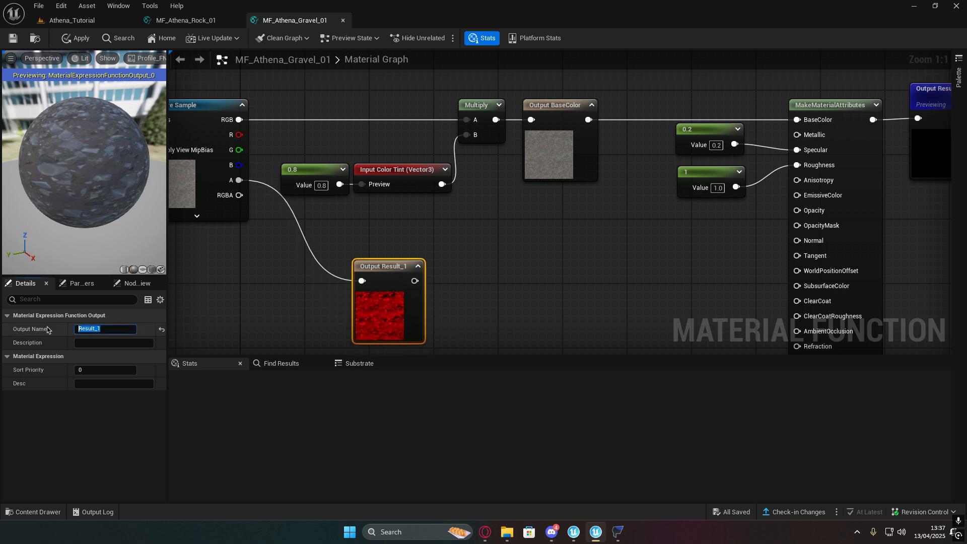
text(Height)
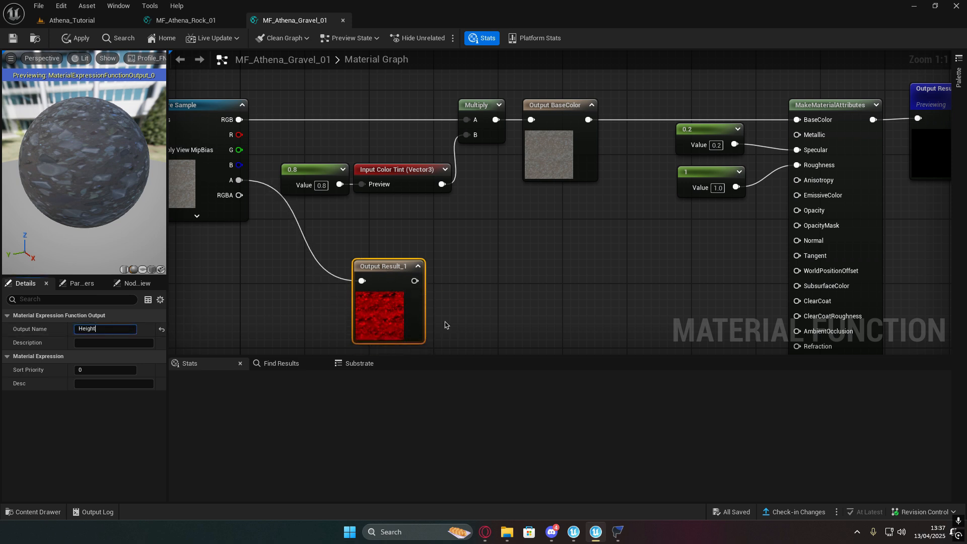
key(Return)
drag(414, 281, 571, 191)
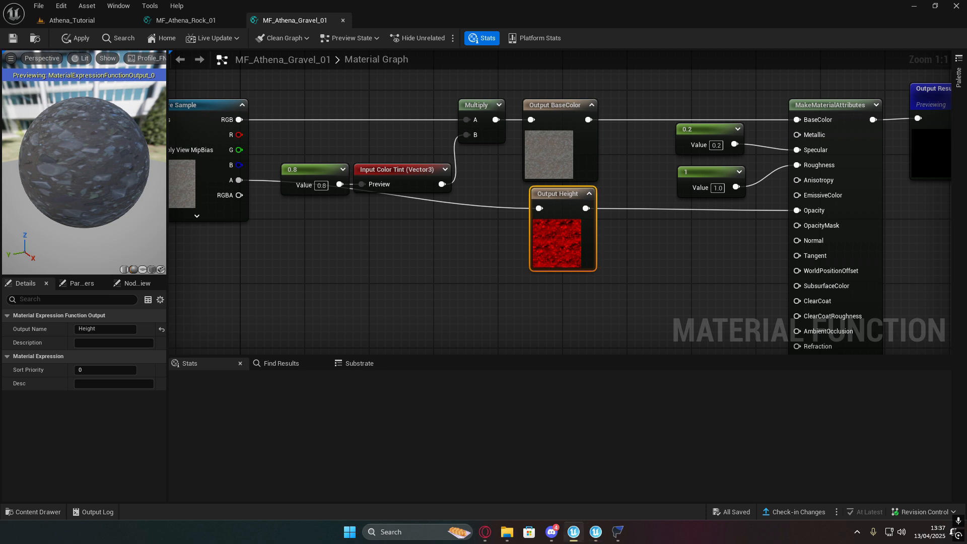
drag(59, 141, 13, 84)
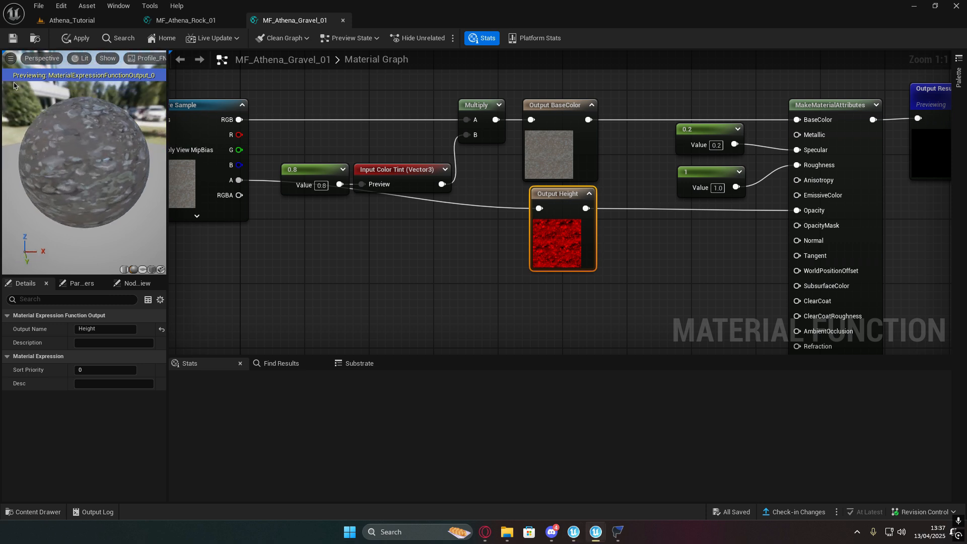
Step: Close MF_Athena_Gravel_01 and add a WorldAlignedTexture node in MF_Athena_Rock_01 with the Texture Object connected to its TextureObject pin
click(185, 20)
middle_click(319, 21)
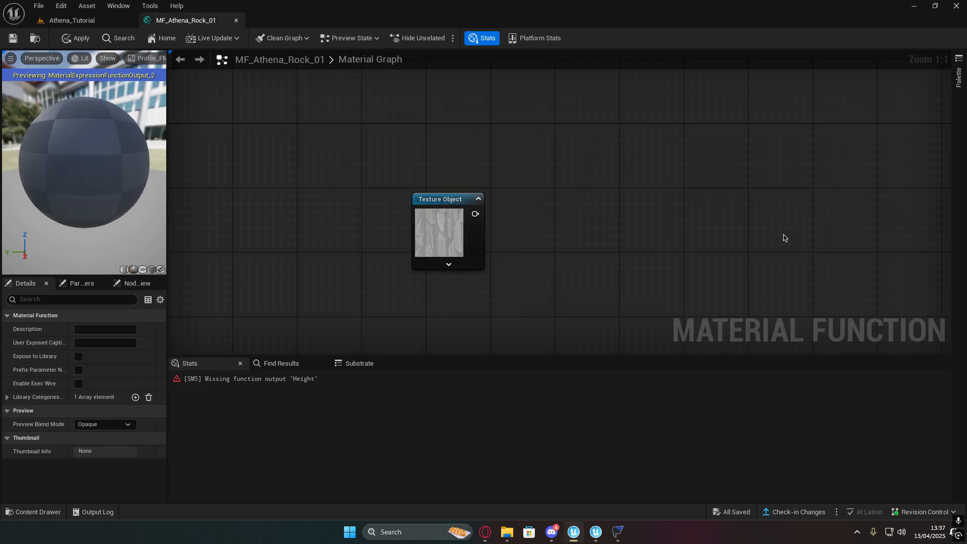
right_drag(784, 234, 501, 200)
text(worl)
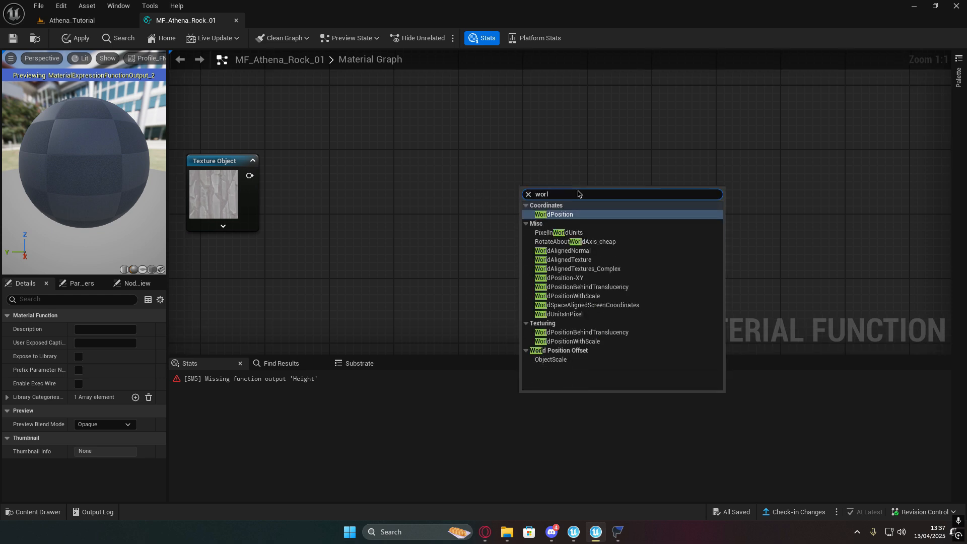
click(594, 260)
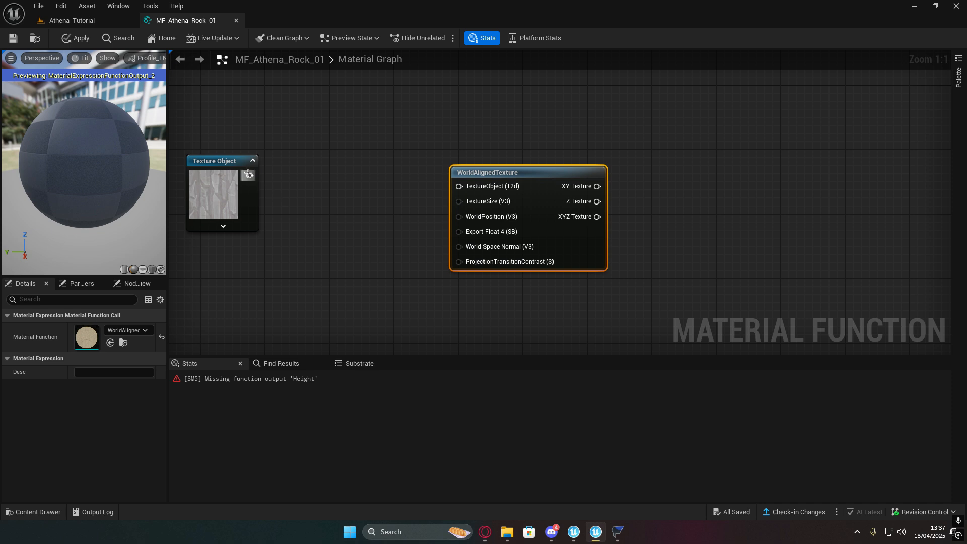
drag(249, 174, 533, 155)
drag(217, 165, 229, 161)
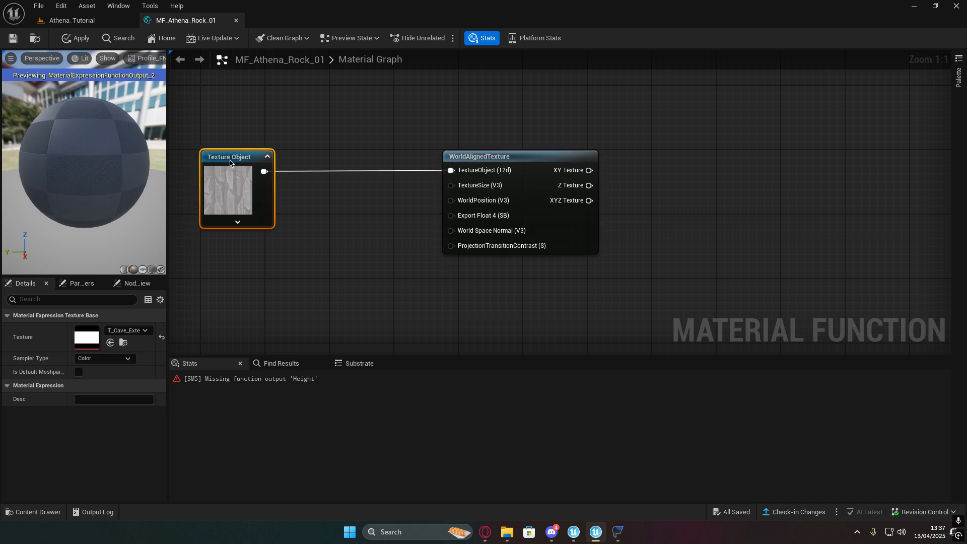
Step: Add a Constant of 1534.966064 and connect it to the WorldAlignedTexture's TextureSize pin
right_drag(698, 225, 868, 240)
click(697, 257)
click(534, 191)
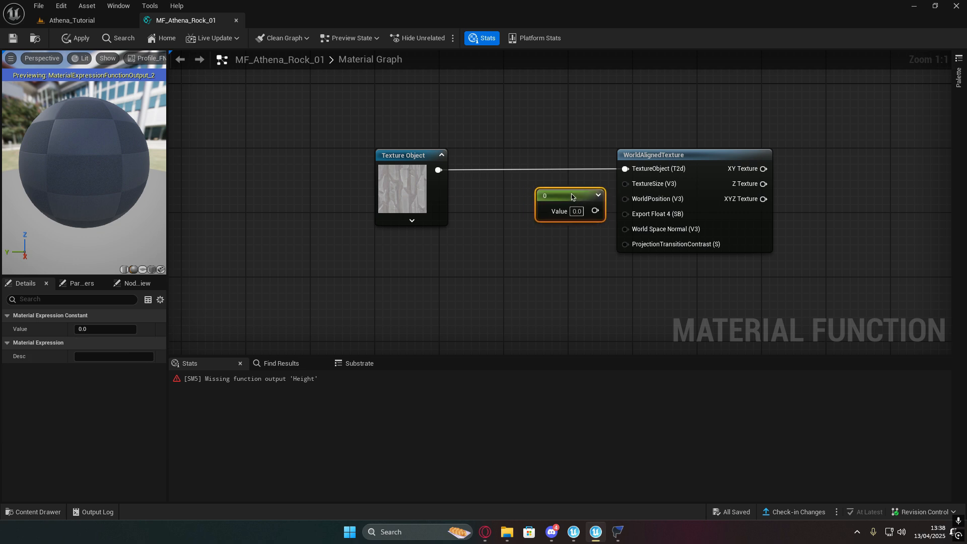
drag(572, 196, 628, 184)
drag(553, 183, 562, 185)
click(569, 196)
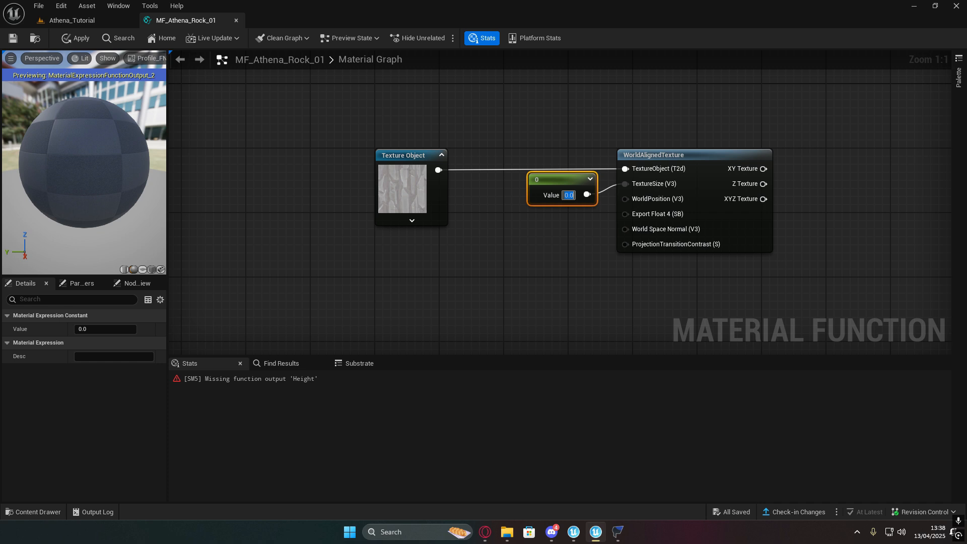
click(562, 225)
click(569, 196)
text(1534.966064)
right_drag(564, 244, 509, 277)
drag(512, 217, 489, 217)
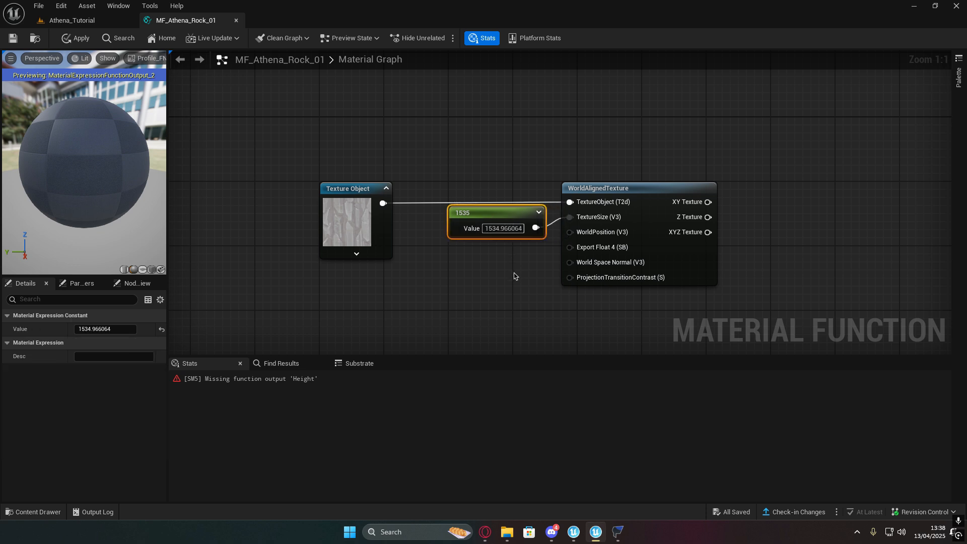
drag(488, 216, 496, 216)
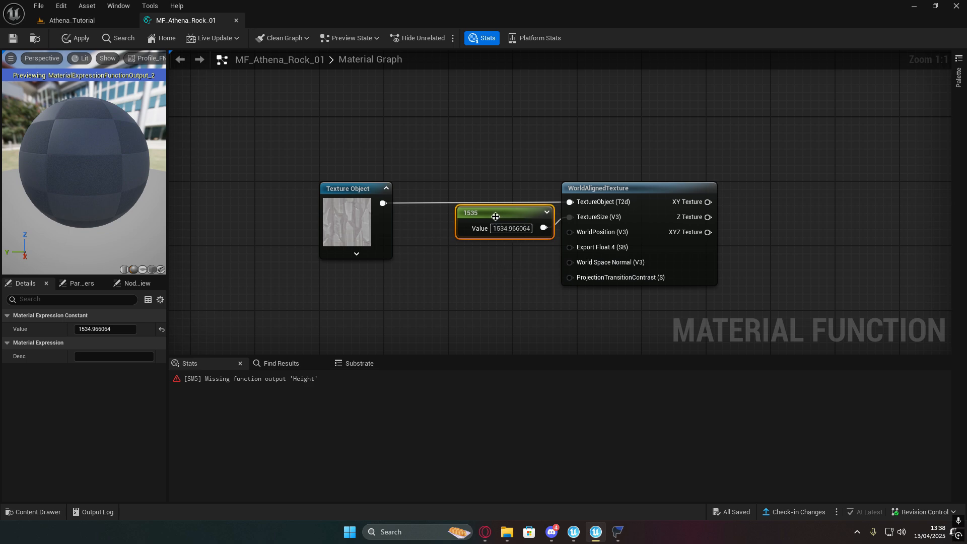
Step: Add a Static Bool set to True, connect it to Export Float 4 and arrange it neatly with the TextureSize constant
right_drag(630, 297, 598, 290)
click(598, 290)
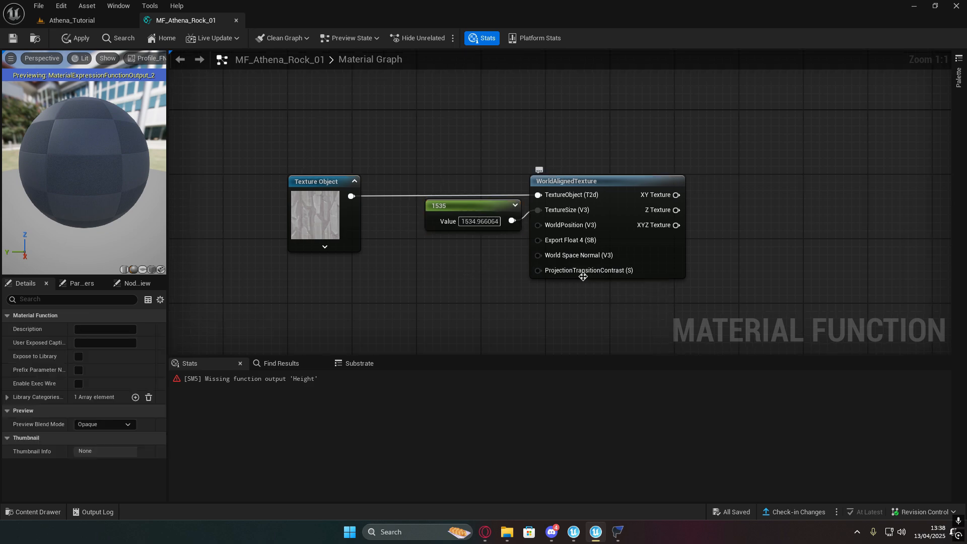
right_click(438, 256)
text(sta)
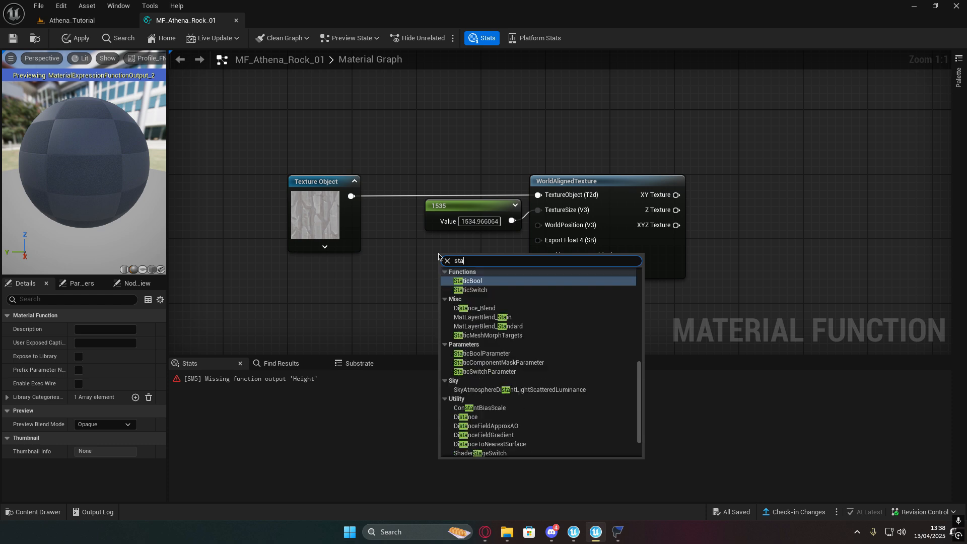
click(484, 280)
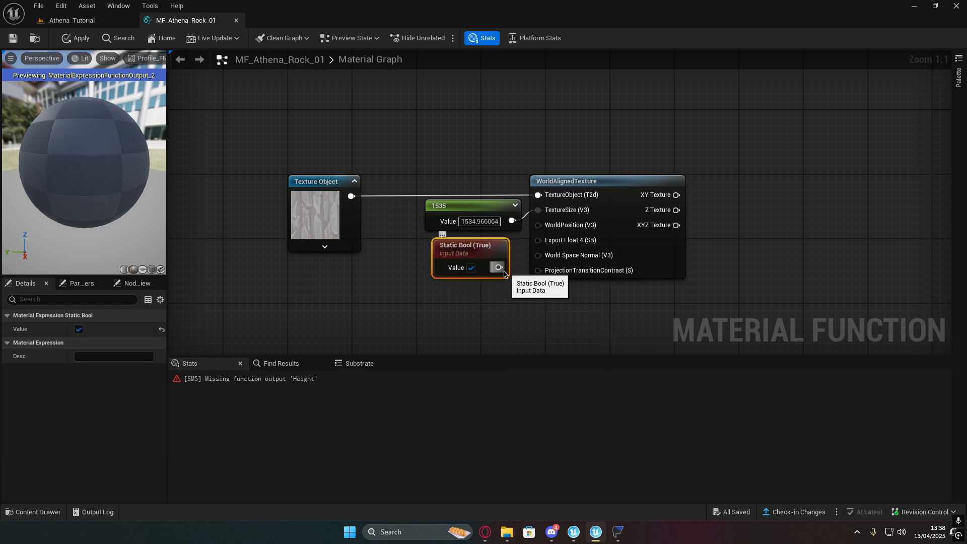
drag(499, 267, 501, 245)
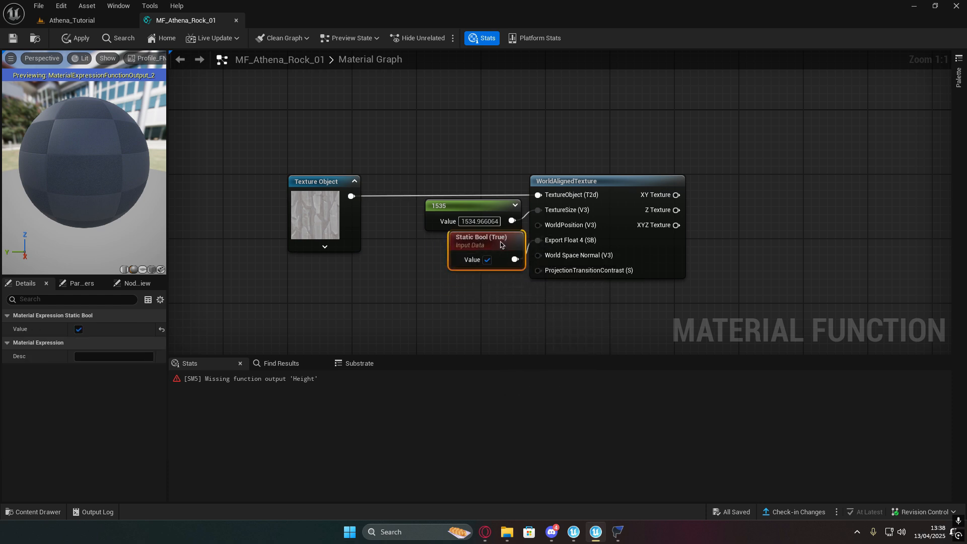
right_drag(541, 289, 595, 284)
drag(462, 209, 535, 247)
mouse_move(546, 207)
mouse_down()
mouse_move(539, 199)
mouse_move(548, 209)
mouse_up()
Step: Add a Constant node of 10 below the Static Bool
right_drag(524, 278, 494, 264)
key(1)
click(443, 263)
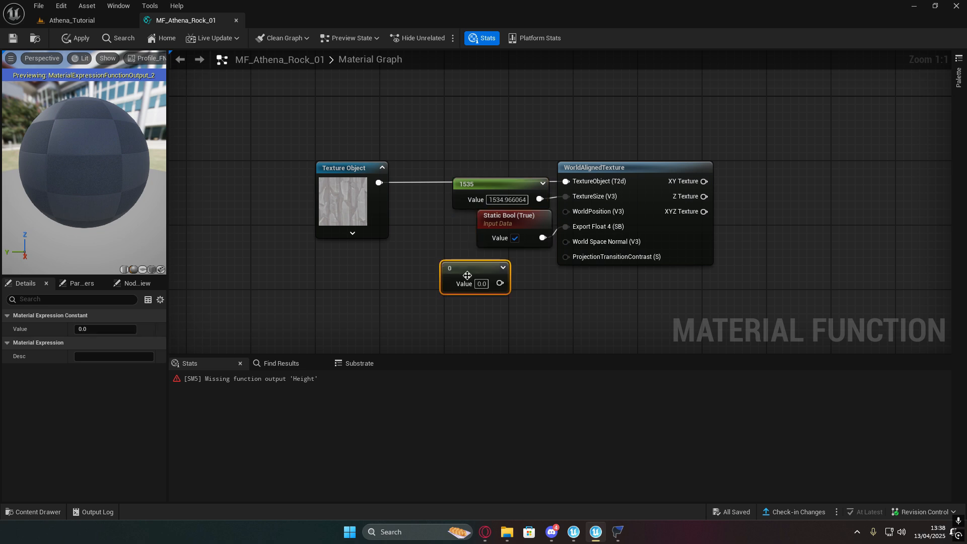
click(481, 285)
text(10)
key(Return)
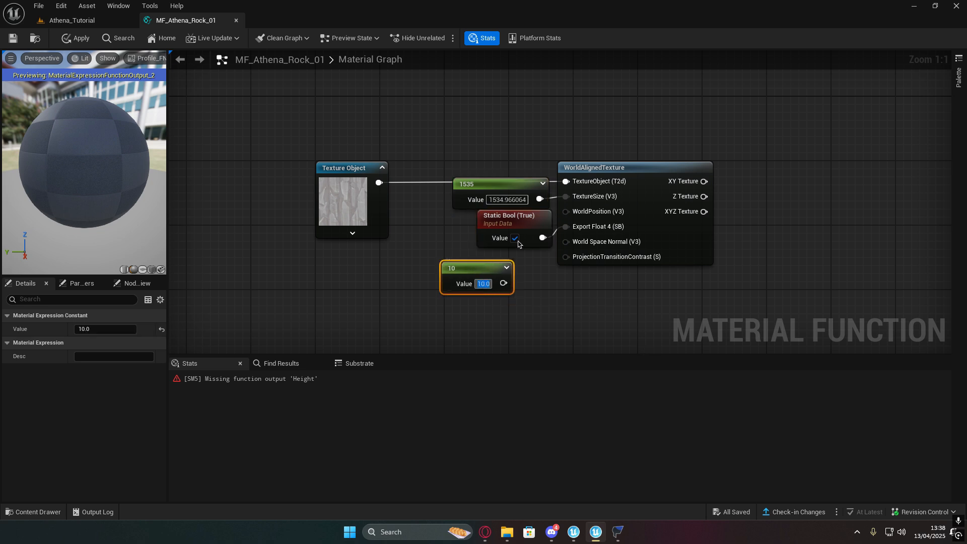
Step: Connect the constant 10 to the WorldAlignedTexture's ProjectionTransitionContrast pin and align it beneath the Static Bool
drag(491, 267, 566, 258)
right_drag(611, 300, 576, 281)
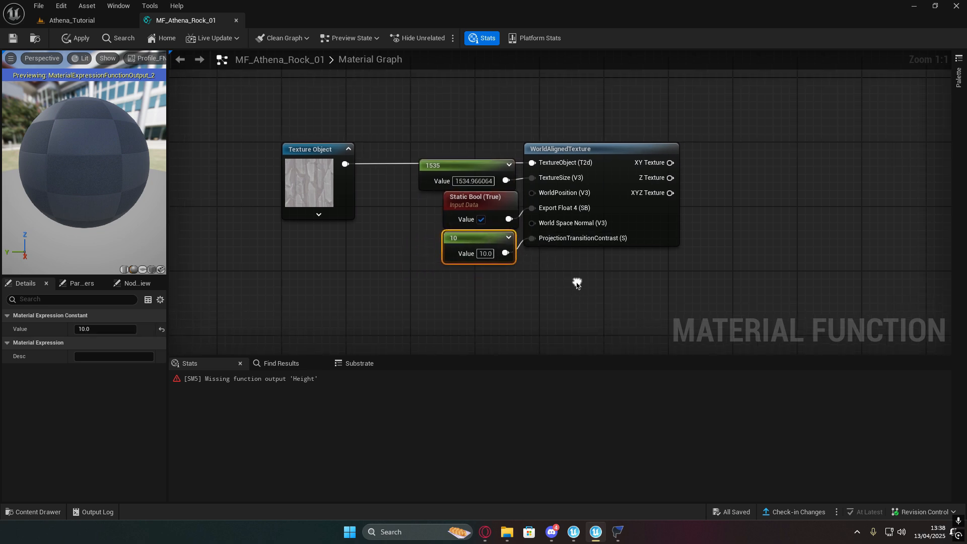
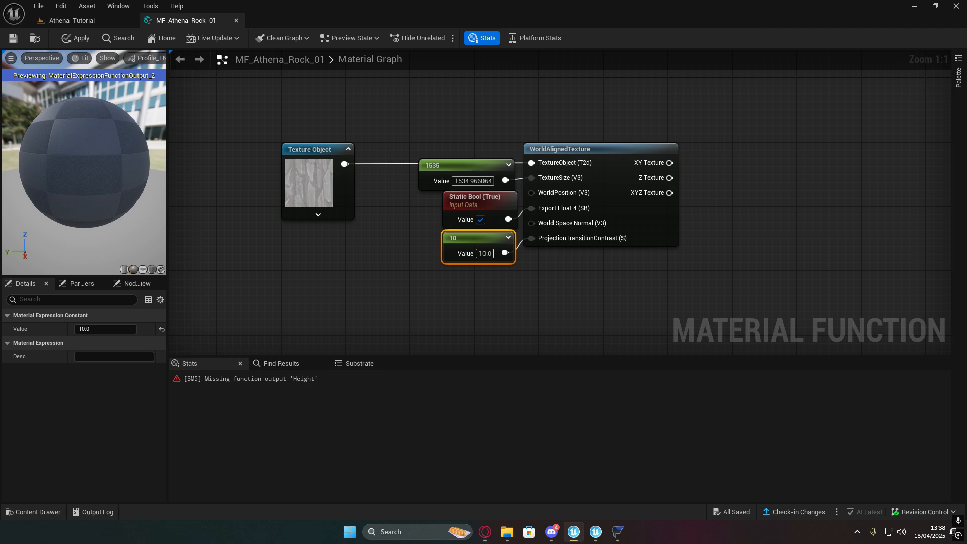
Step: Add a material function call above the Texture Object and assign MF_Athena_Gravel_01 to it
right_drag(547, 123, 573, 237)
right_click(460, 177)
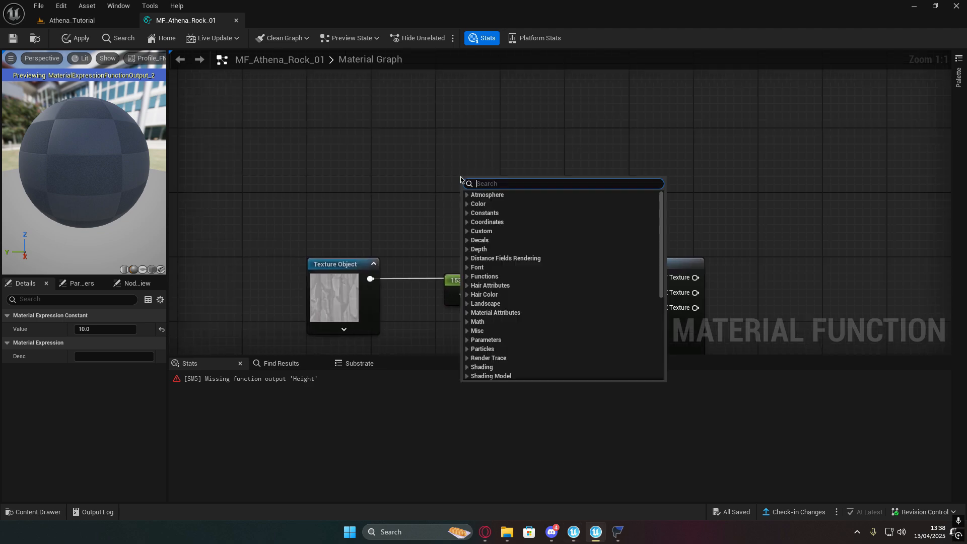
text(func)
click(511, 222)
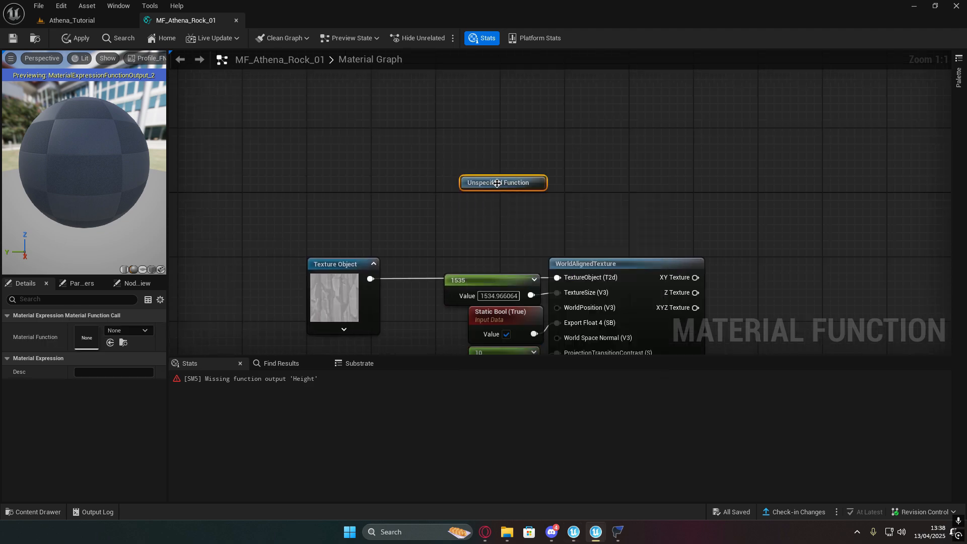
click(129, 330)
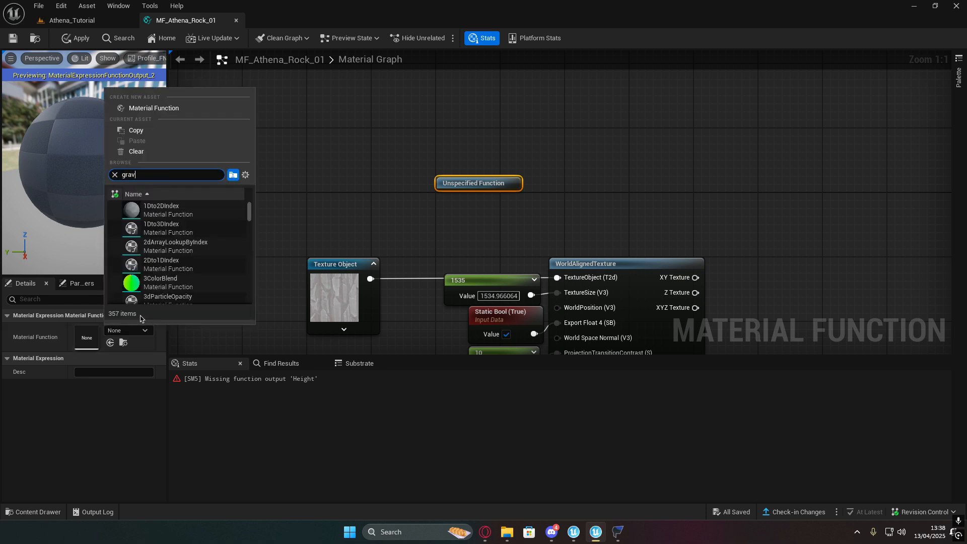
text(grav)
click(186, 210)
drag(469, 182, 405, 136)
right_drag(297, 180, 389, 218)
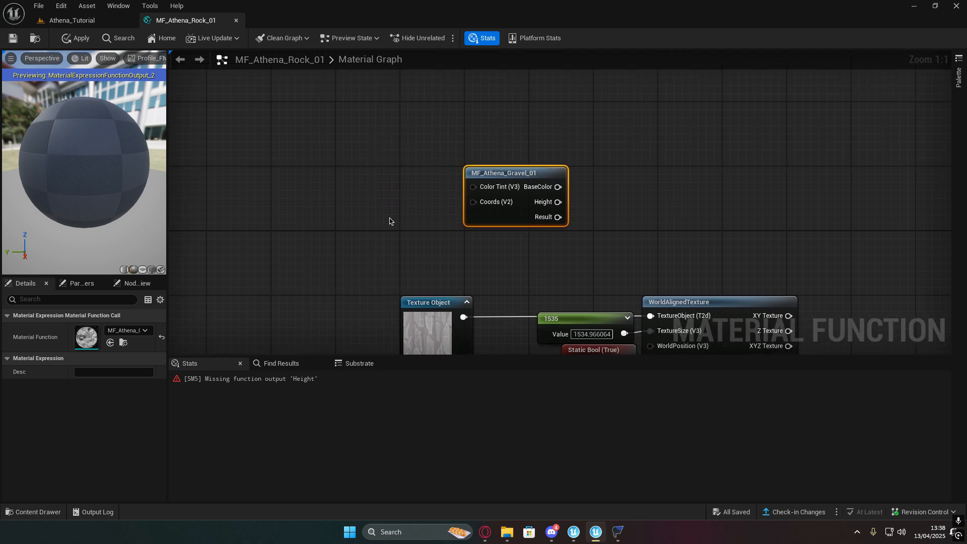
Step: Add a LandscapeLayerCoords node with Mapping Scale 4 and connect it to the Coords input of MF_Athena_Gravel_01
right_click(353, 206)
text(layer)
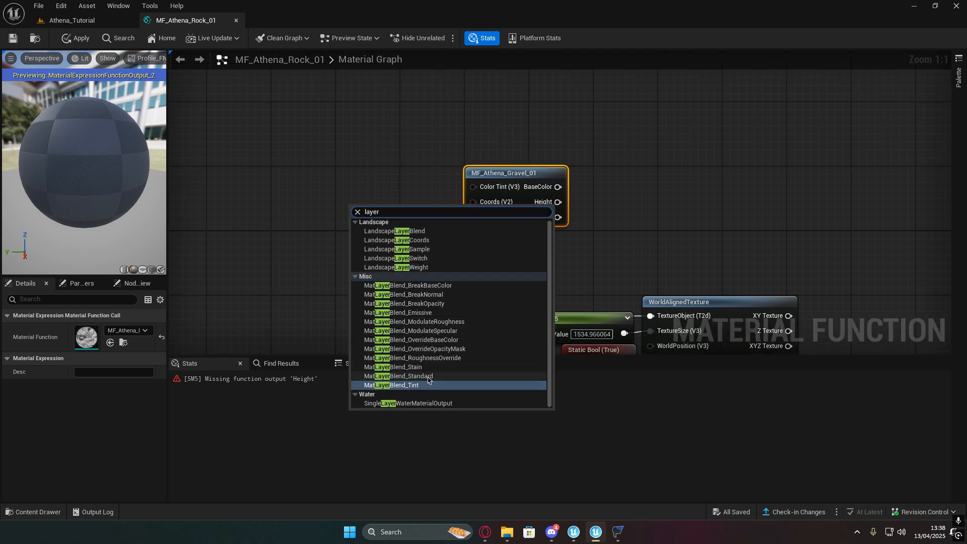
click(403, 240)
drag(400, 215, 418, 193)
click(90, 356)
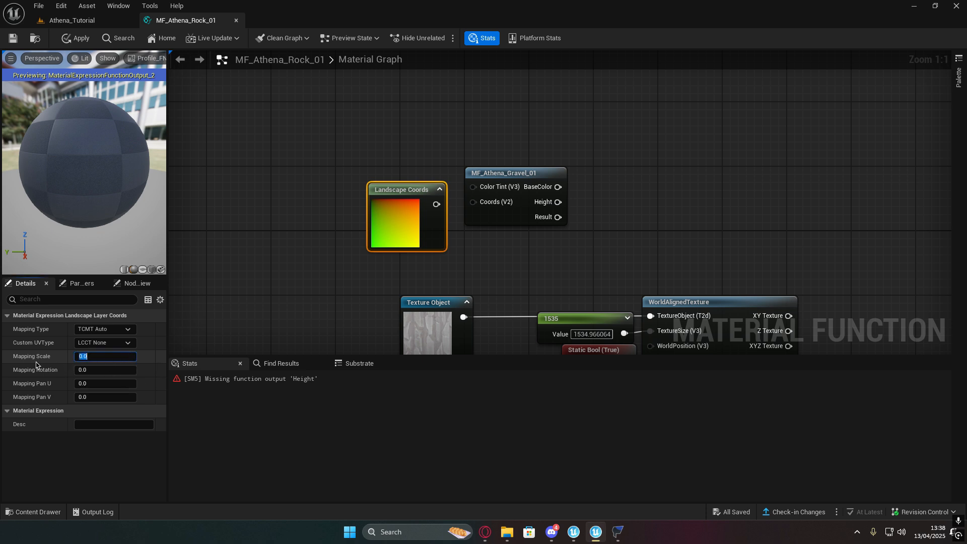
text(4)
right_drag(280, 250, 268, 278)
drag(423, 233, 461, 231)
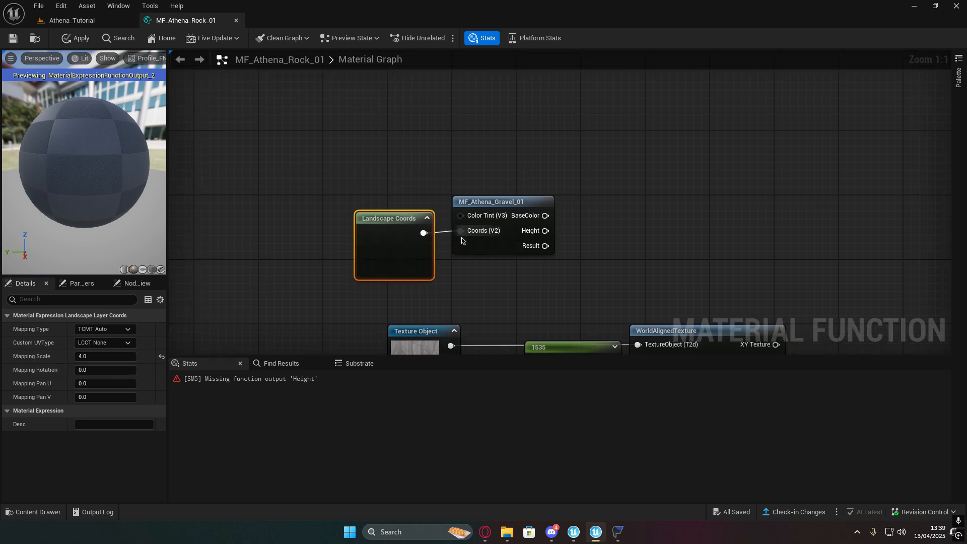
drag(396, 219, 413, 204)
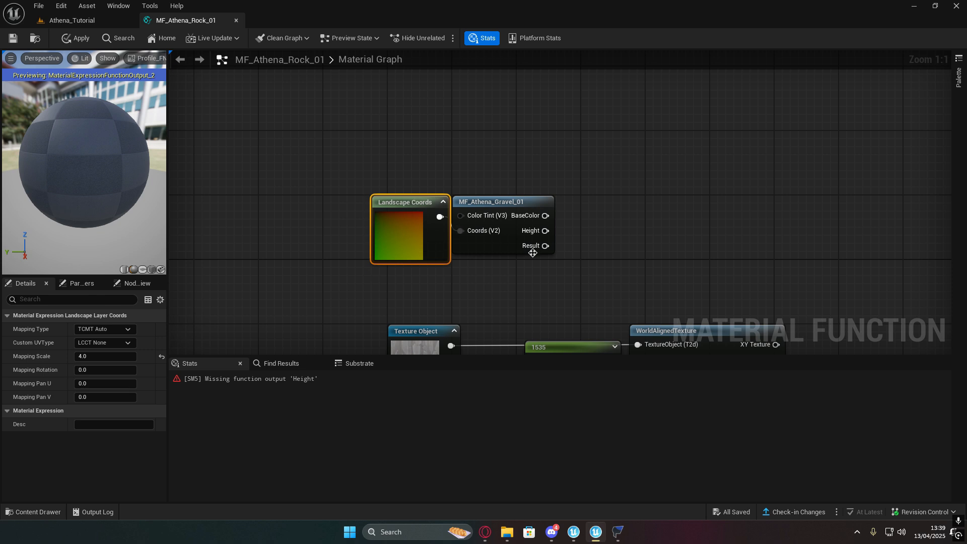
Step: Add an AppendVector node and connect the gravel function's BaseColor to A and Height to B
right_drag(532, 253, 431, 242)
click(429, 290)
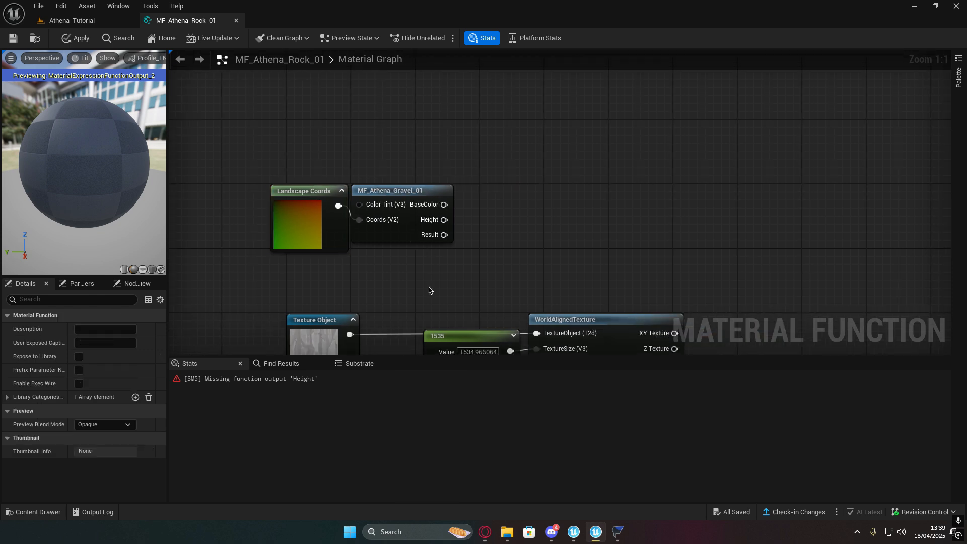
right_click(540, 234)
text(app)
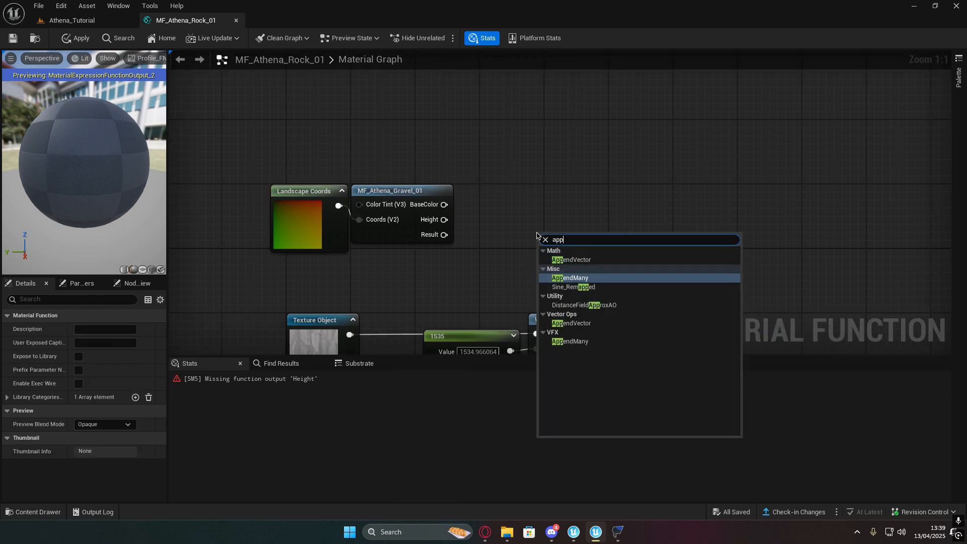
click(571, 260)
drag(564, 238, 537, 206)
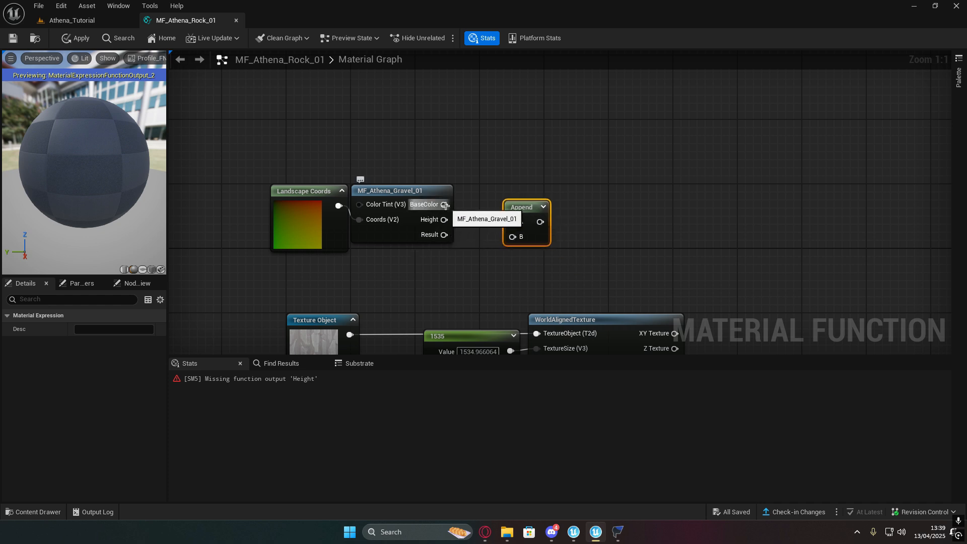
drag(444, 205, 512, 241)
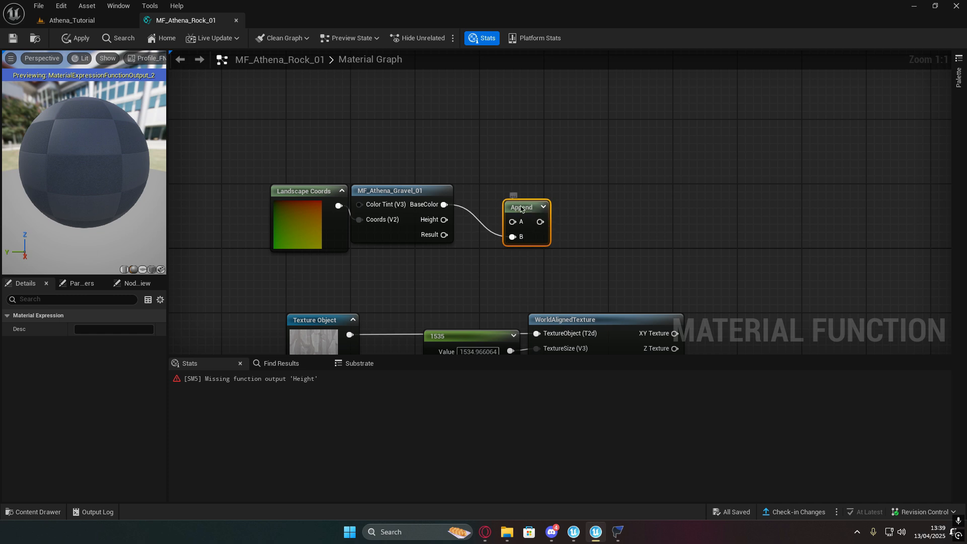
drag(523, 208, 499, 200)
drag(444, 220, 492, 196)
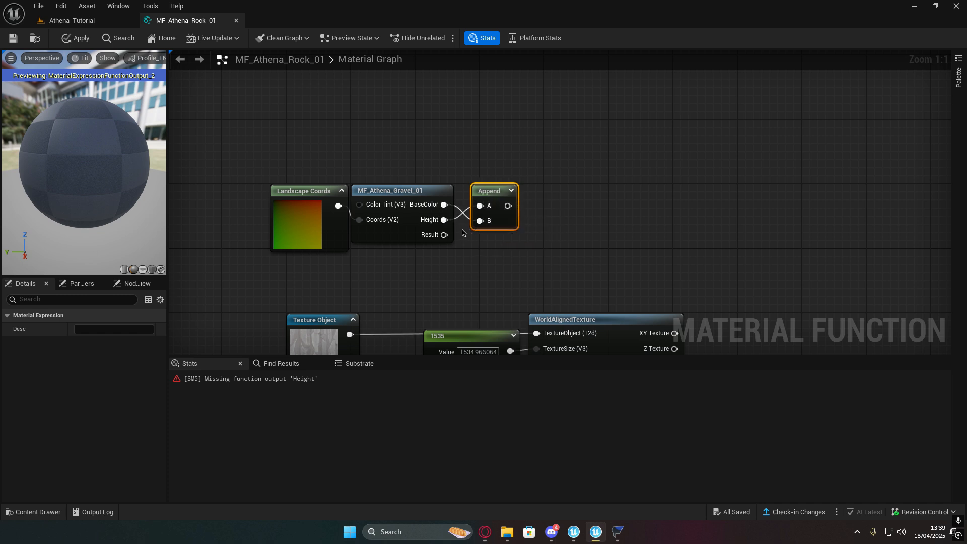
drag(445, 220, 485, 225)
Step: Add a Multiply node after the Append and connect the Append output to its A input
right_drag(563, 209, 523, 209)
click(523, 209)
right_click(502, 202)
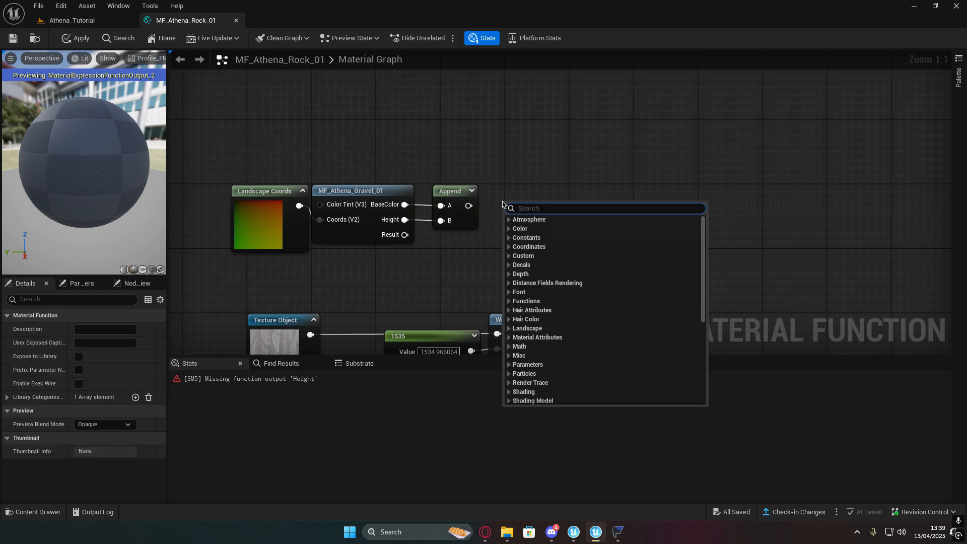
right_drag(590, 173, 524, 183)
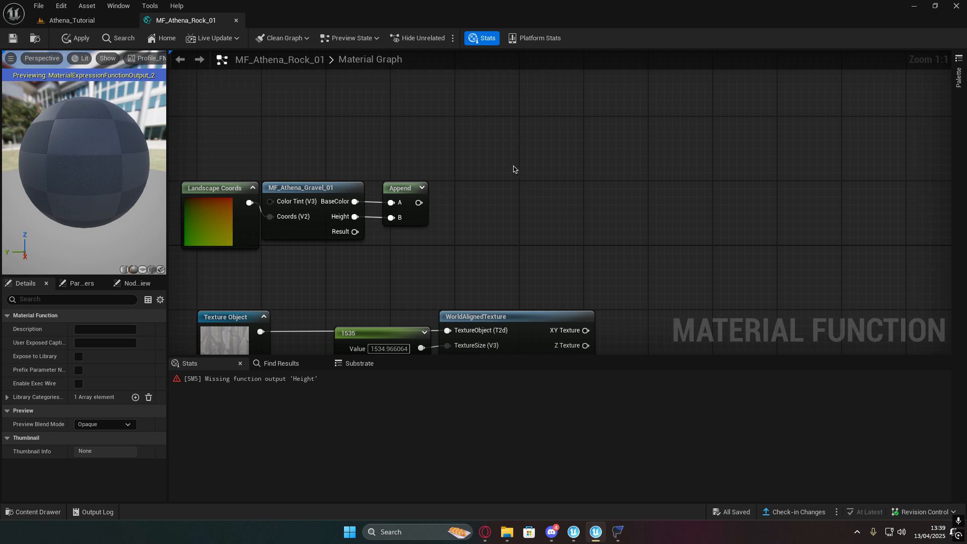
key(m)
click(512, 166)
drag(533, 172, 525, 188)
drag(418, 203, 512, 204)
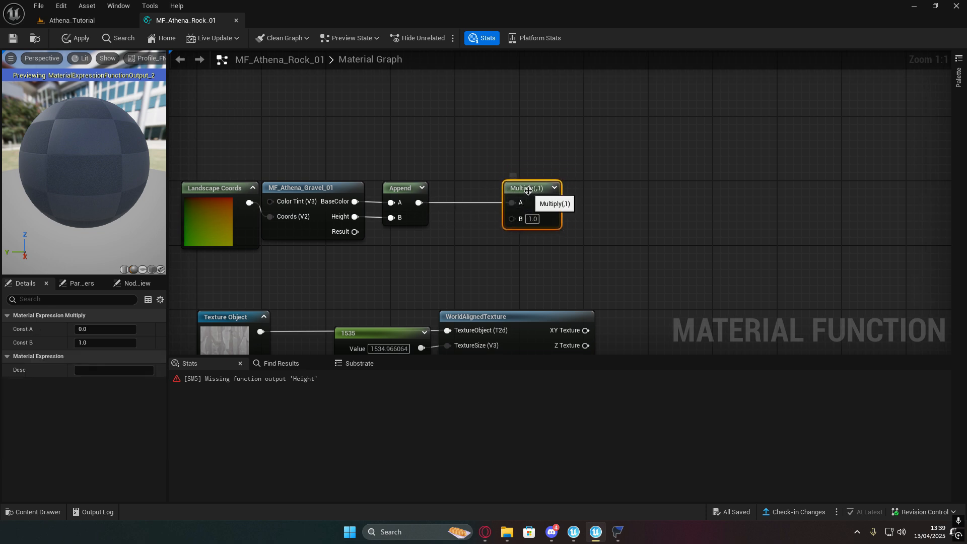
Step: Add a Constant of 1.75 below the Append node and connect it to the Multiply's B input
right_drag(505, 220, 551, 222)
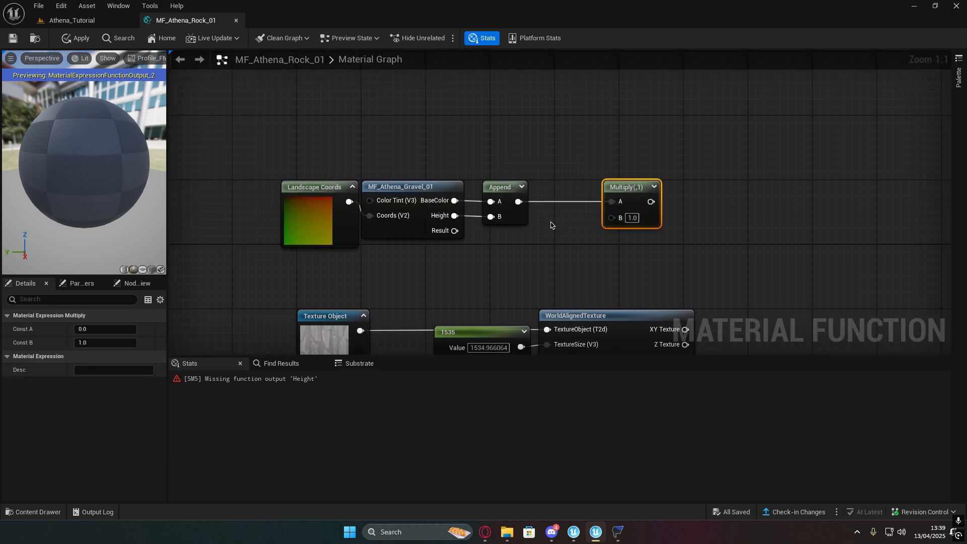
key(1)
click(497, 236)
click(537, 257)
text(1.75)
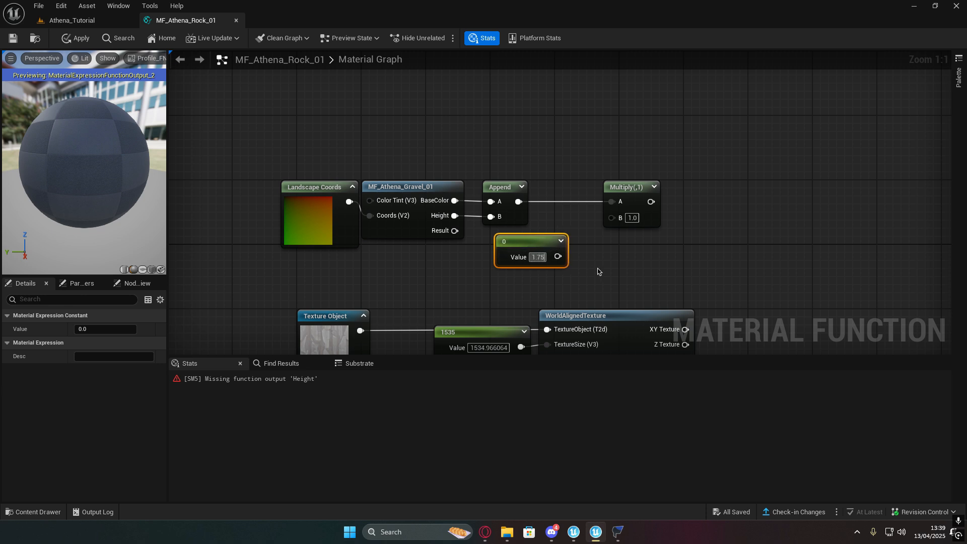
key(Return)
drag(543, 242, 600, 210)
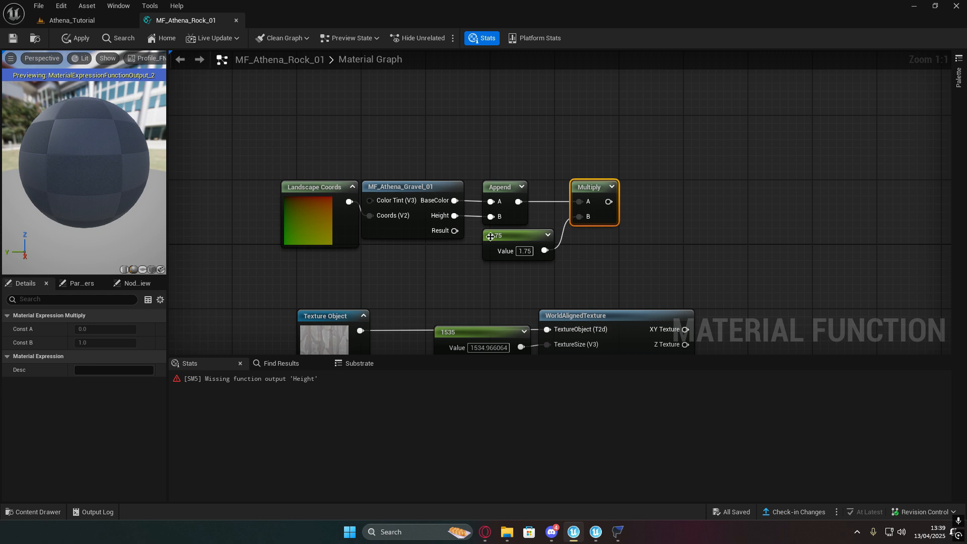
Step: Add a LinearInterpolate node with the WorldAlignedTexture's XY Texture connected to A and the gravel Multiply connected to B
right_drag(416, 161, 415, 122)
right_drag(394, 222, 359, 202)
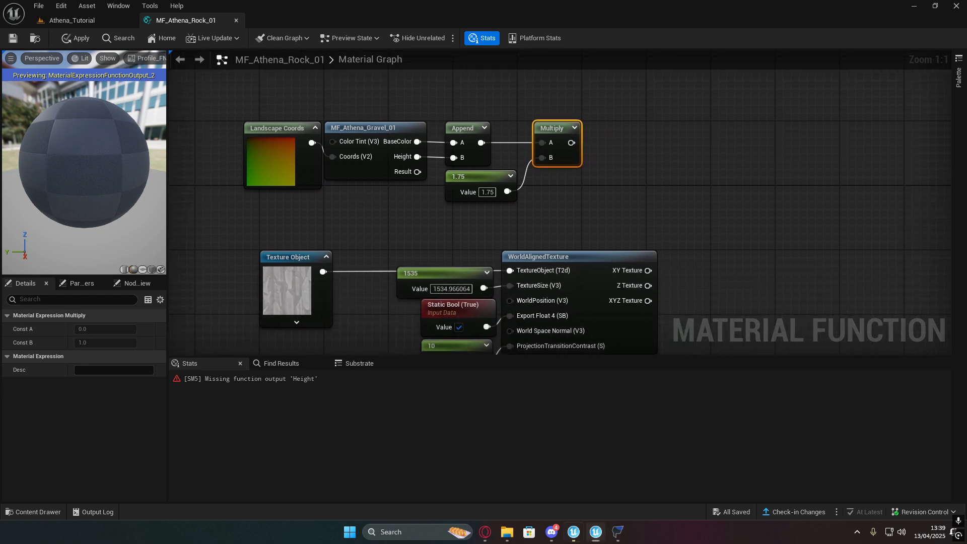
right_drag(781, 259, 634, 224)
right_click(635, 224)
text(lerp)
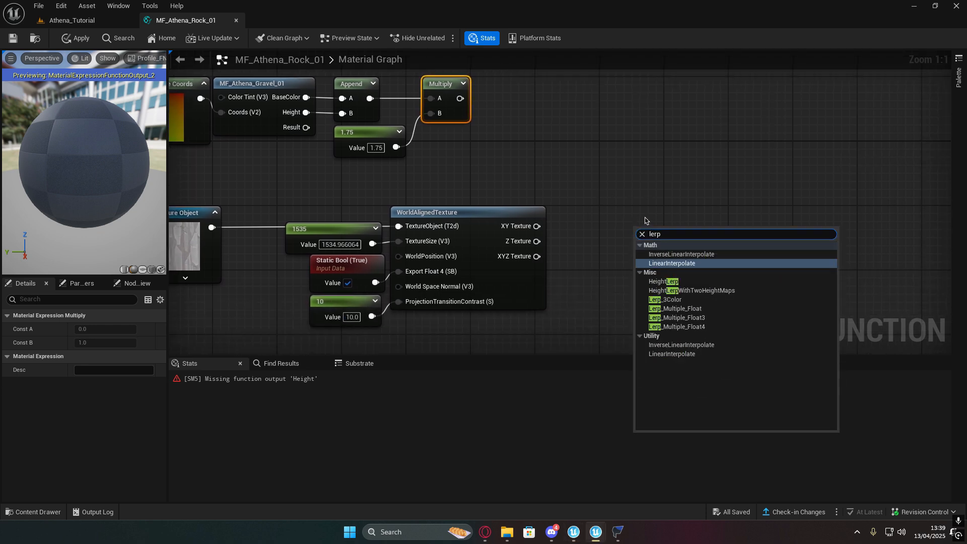
click(677, 264)
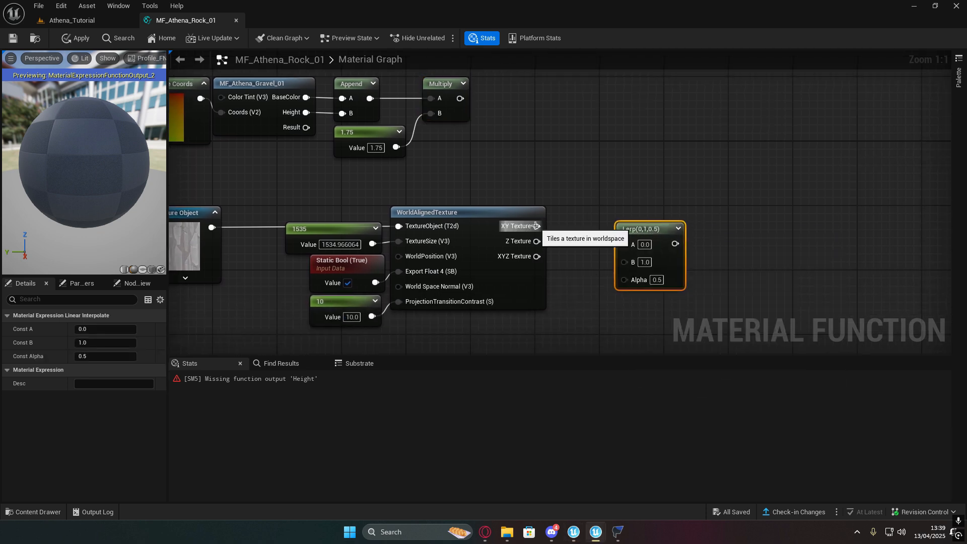
drag(537, 227, 626, 249)
drag(642, 231, 618, 215)
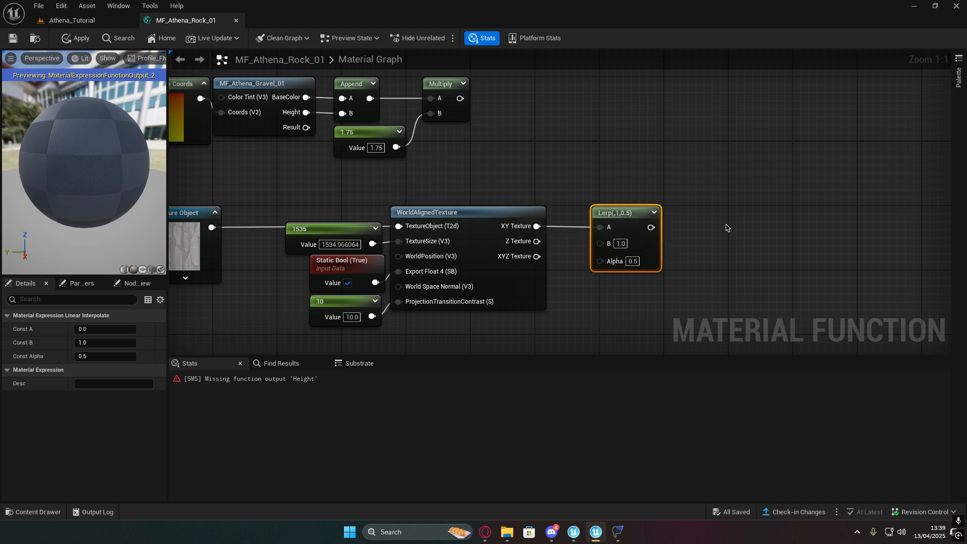
right_drag(722, 203, 713, 233)
drag(451, 127, 591, 272)
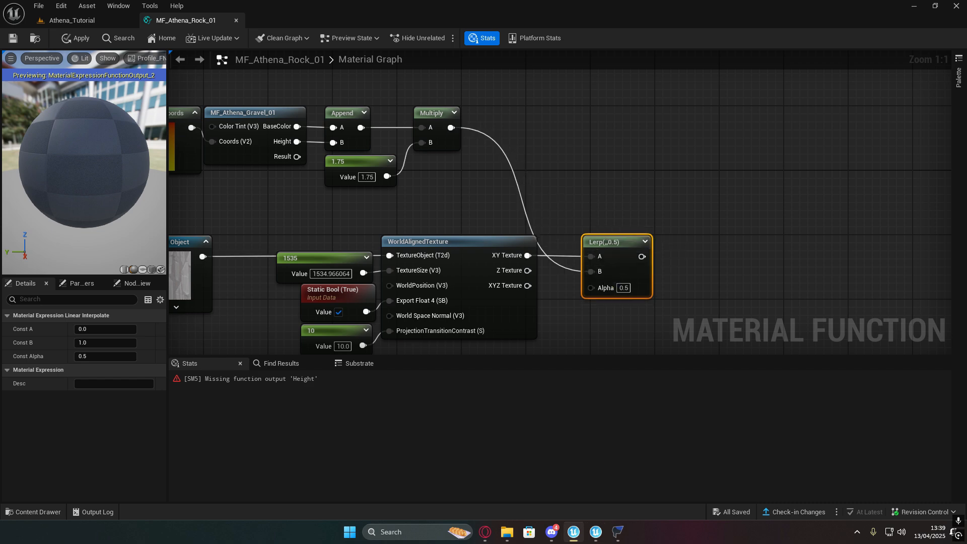
Step: Add a VertexNormalWS node and place it below the Texture Object
right_drag(482, 307, 782, 219)
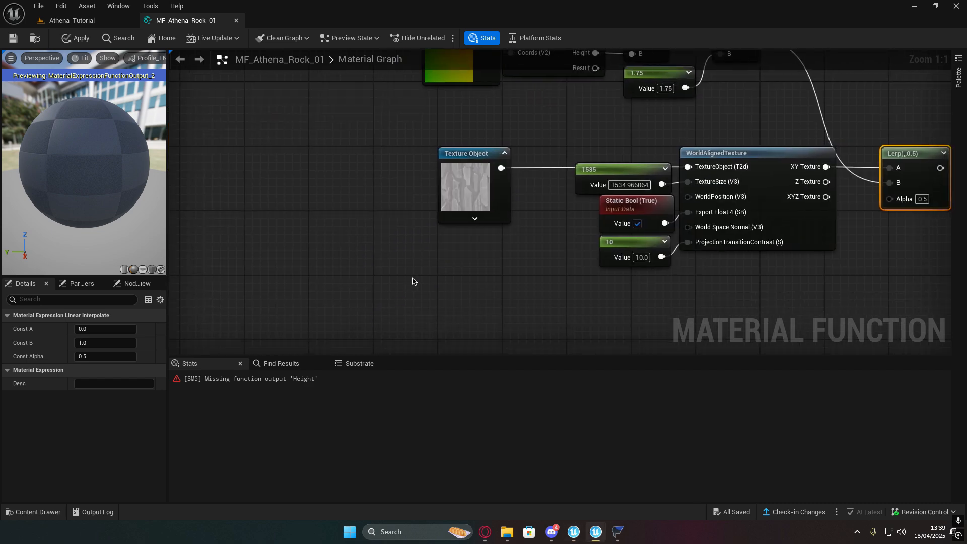
right_click(434, 309)
text(vew)
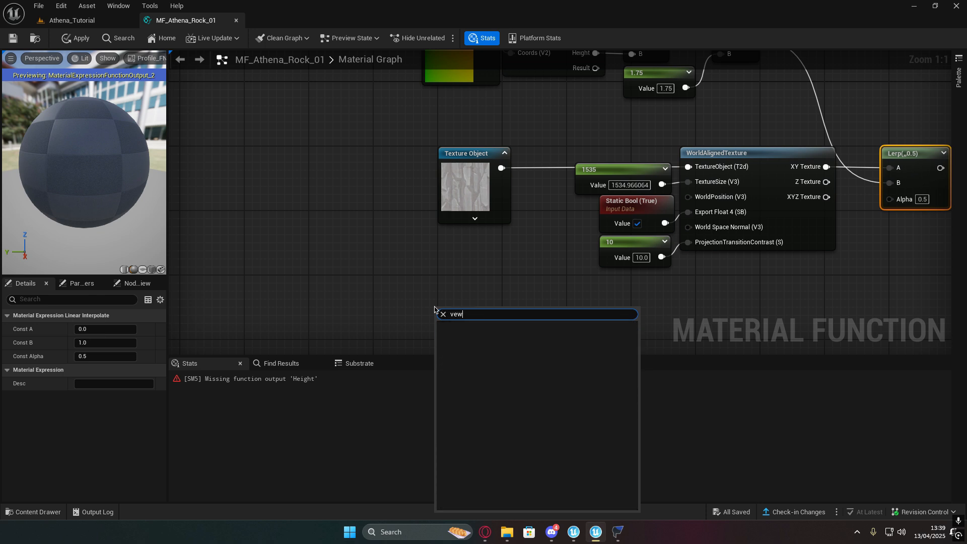
key(BackSpace)
key(BackSpace)
text(ve)
key(BackSpace)
key(BackSpace)
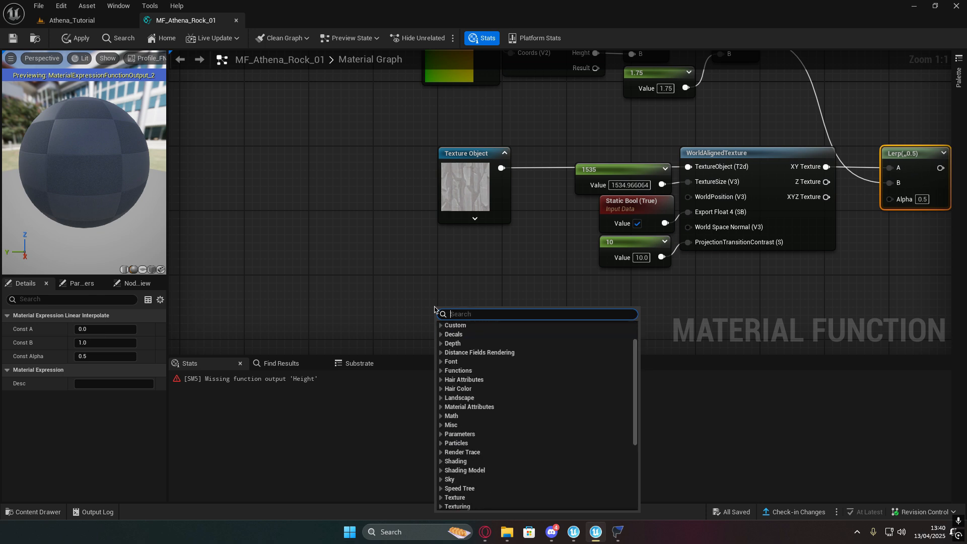
text(ert)
click(497, 355)
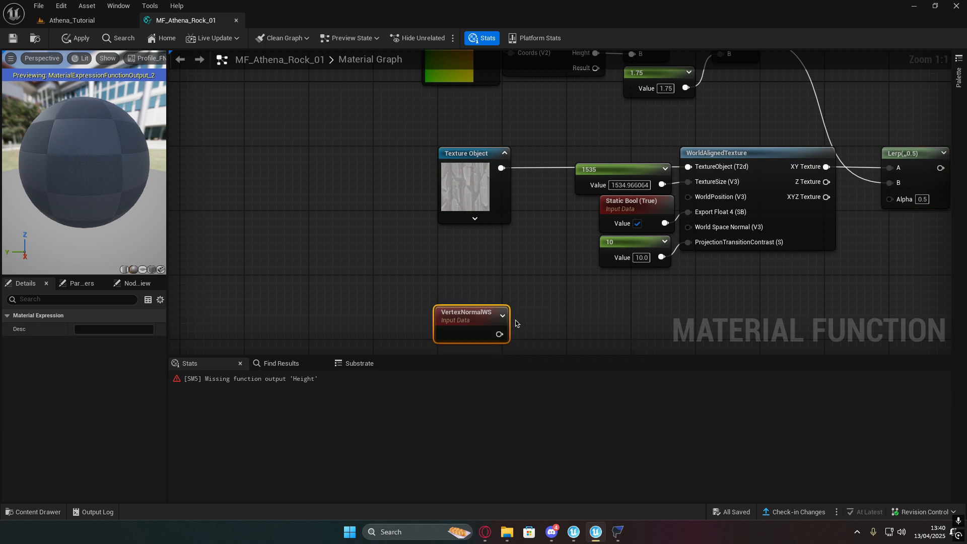
mouse_move(468, 317)
mouse_down()
mouse_move(468, 291)
mouse_move(468, 310)
mouse_up()
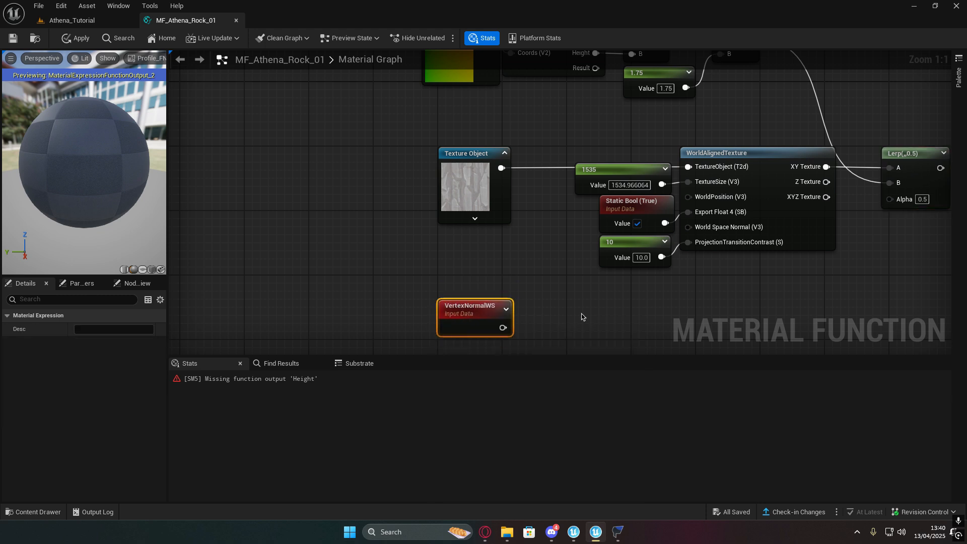
Step: Add a Multiply node beside VertexNormalWS and connect VertexNormalWS to its A input
click(582, 317)
right_drag(582, 317, 500, 282)
click(474, 282)
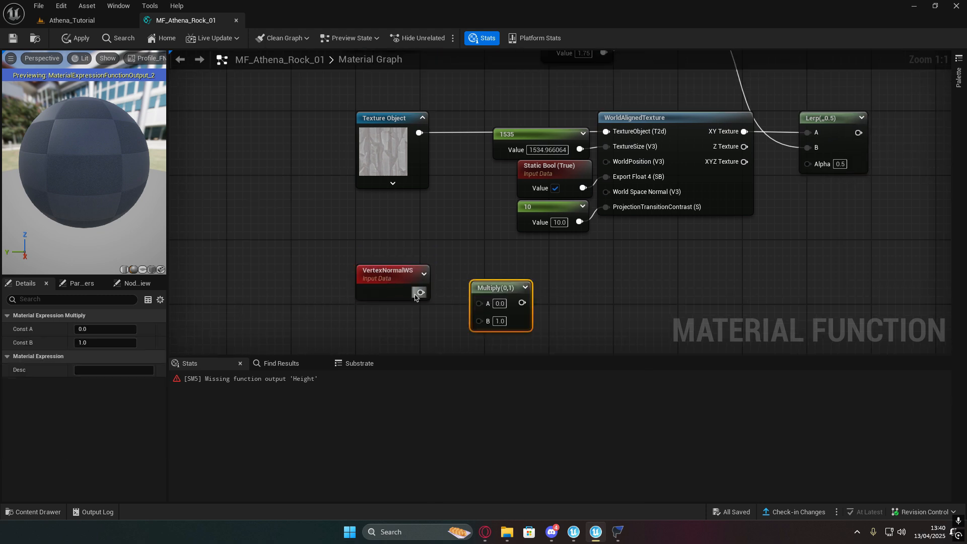
drag(421, 292, 477, 293)
right_drag(467, 292, 506, 266)
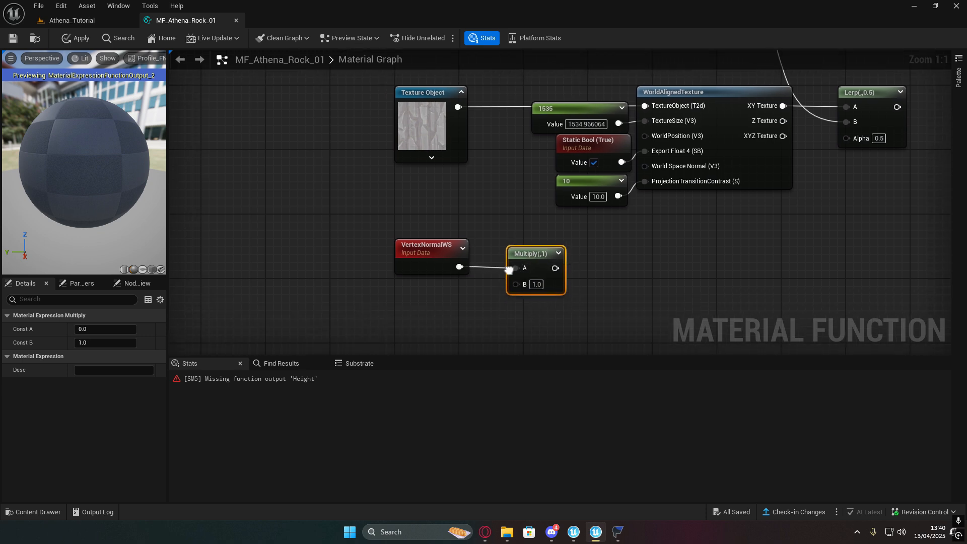
Step: Add a Constant of 0.725 beneath VertexNormalWS and connect it to the B input of its Multiply
right_drag(449, 294, 450, 283)
click(450, 286)
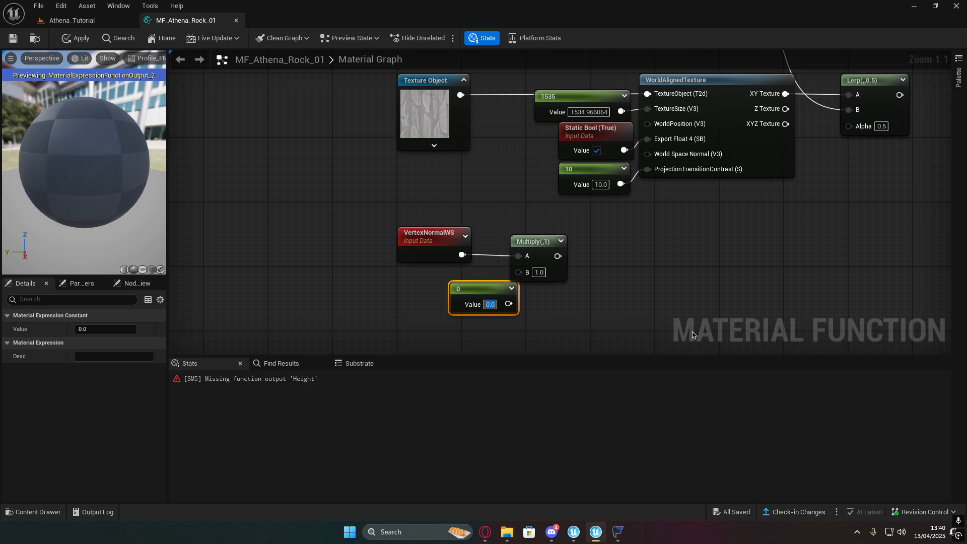
key(BackSpace)
text(.725)
key(Return)
drag(485, 288, 519, 272)
right_drag(623, 258, 538, 273)
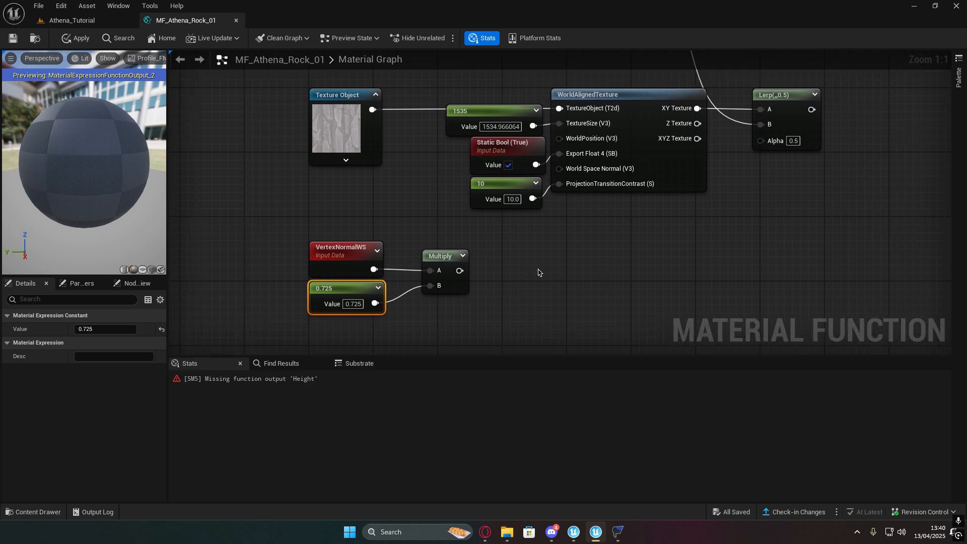
Step: Add a ComponentMask node fed by the output of the VertexNormalWS Multiply
drag(459, 270, 500, 274)
text(maa)
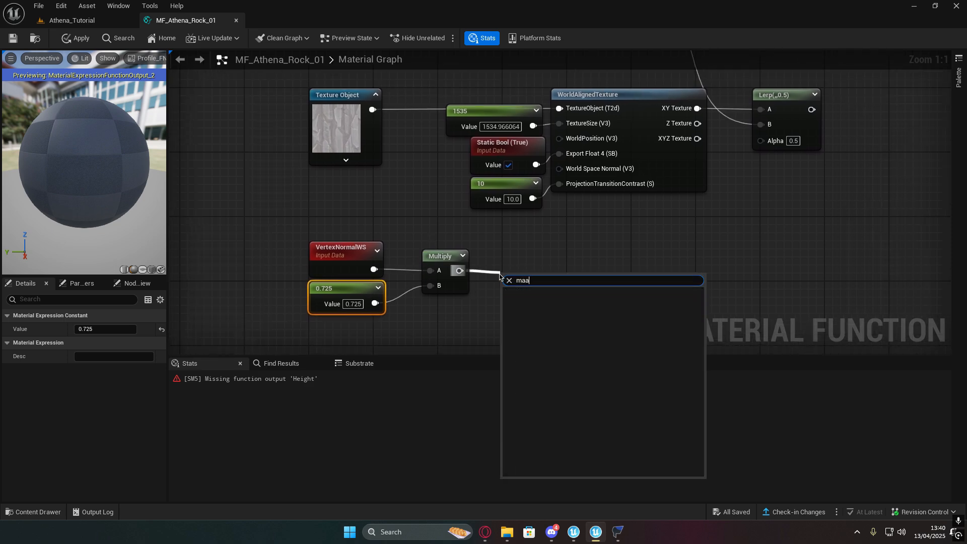
key(BackSpace)
key(BackSpace)
key(BackSpace)
key(BackSpace)
text(sk)
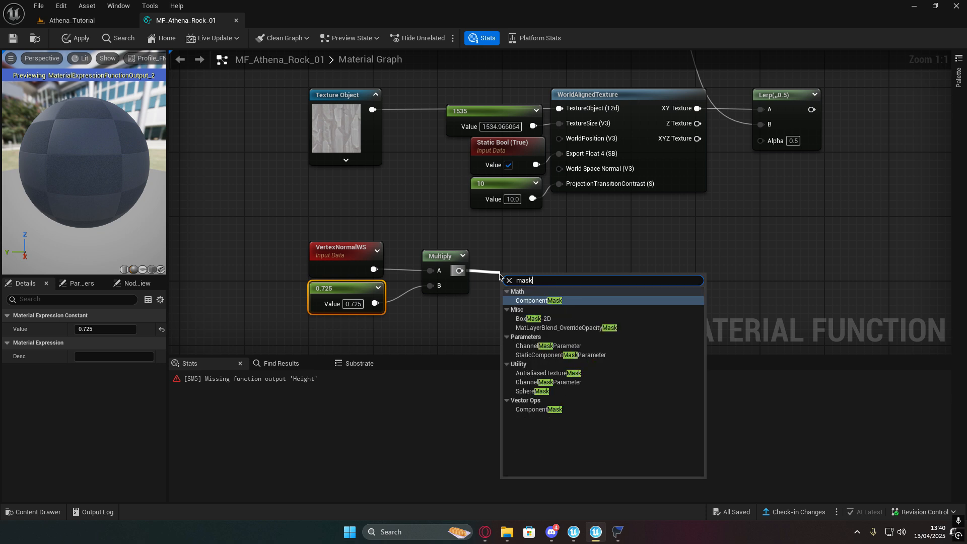
key(Return)
drag(532, 283, 517, 268)
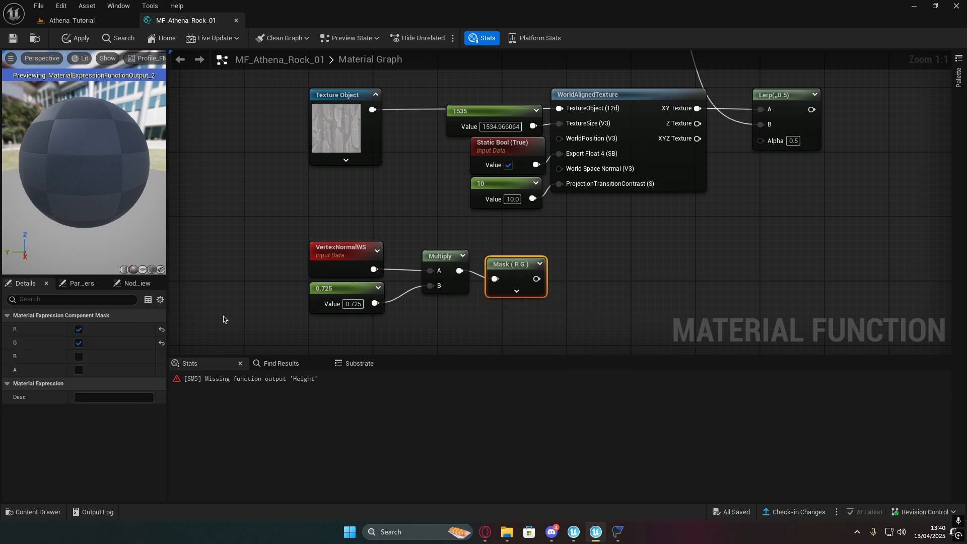
Step: Set the ComponentMask to pass only the B channel and align it beside the Multiply
click(79, 356)
click(79, 342)
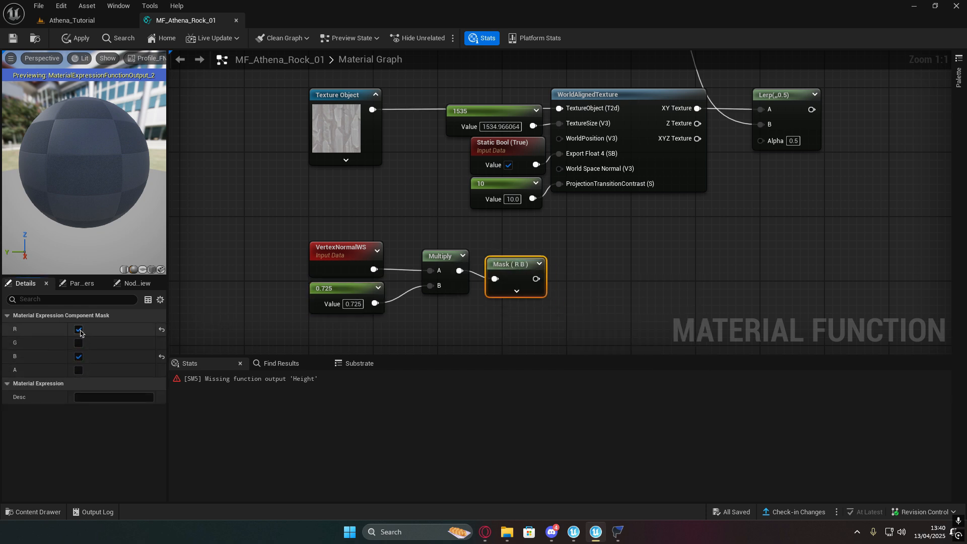
click(79, 329)
drag(514, 263, 505, 254)
Step: Add an Abs node fed by the output of Mask (B)
right_drag(604, 270, 550, 289)
drag(468, 290, 504, 291)
text(abs)
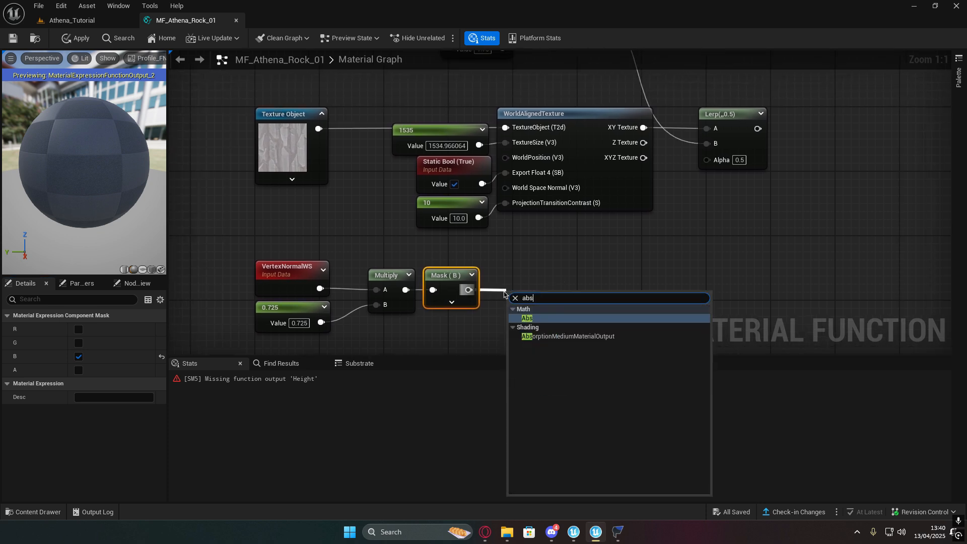
click(562, 323)
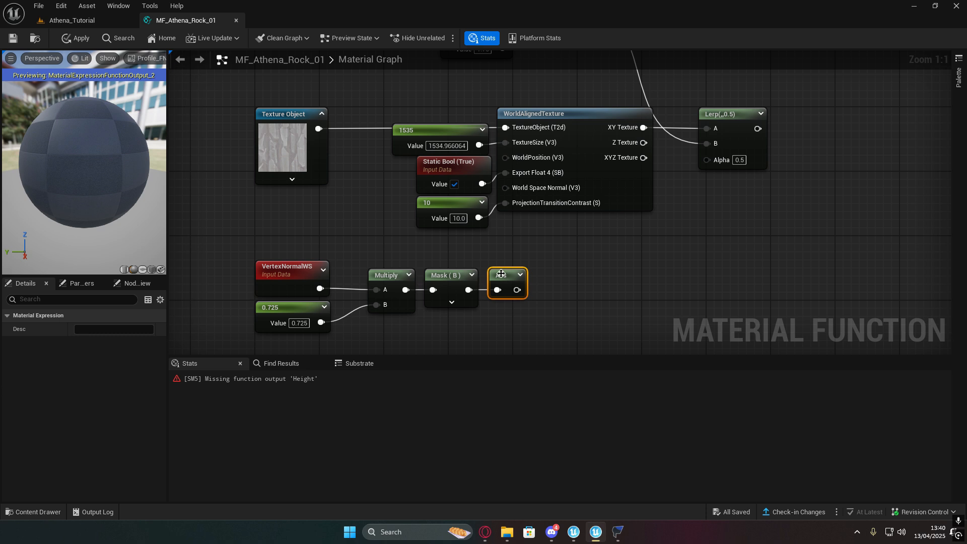
Step: Add a CheapContrast node with Abs connected to In and the existing constant of 10 connected to Contrast
right_drag(580, 287, 537, 287)
right_click(532, 292)
text(ch)
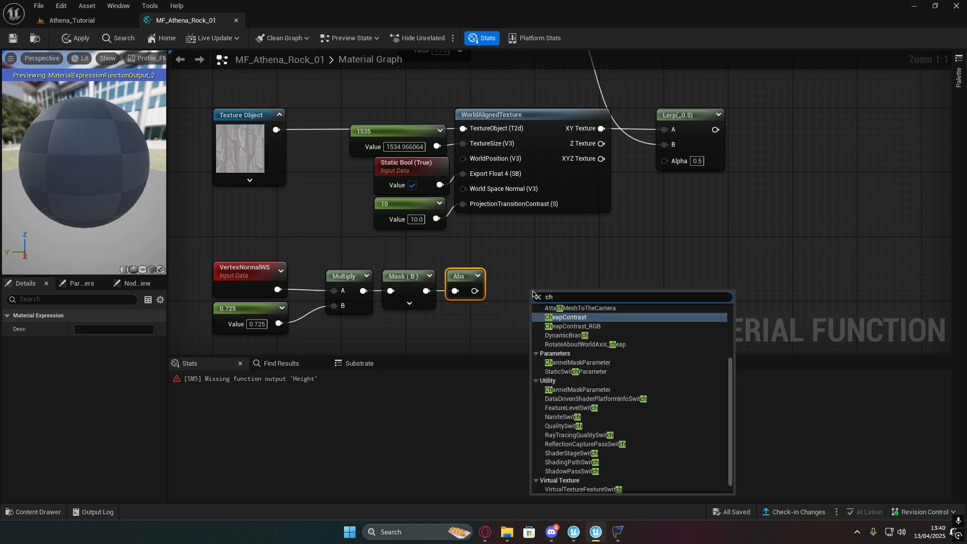
text(eap)
key(Return)
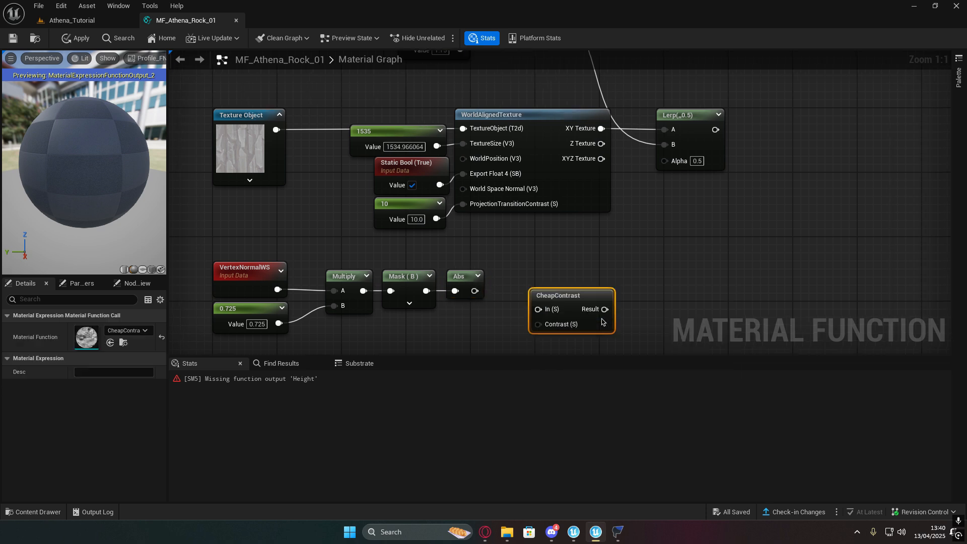
drag(575, 306, 550, 285)
drag(472, 293, 513, 290)
right_drag(426, 324, 475, 274)
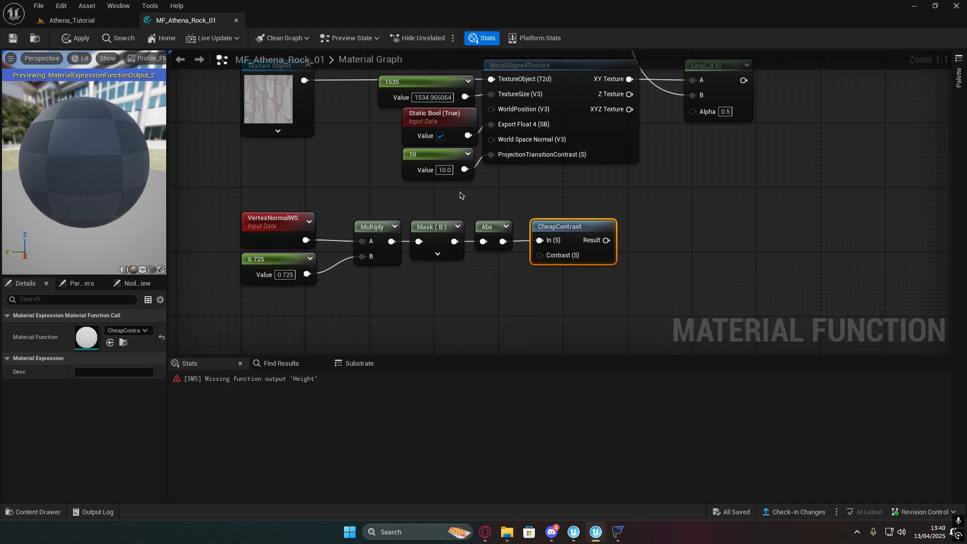
drag(465, 168, 541, 257)
Step: Add a ComponentMask after CheapContrast's Result, passing only the R channel, and align it beside CheapContrast
right_drag(689, 259, 641, 267)
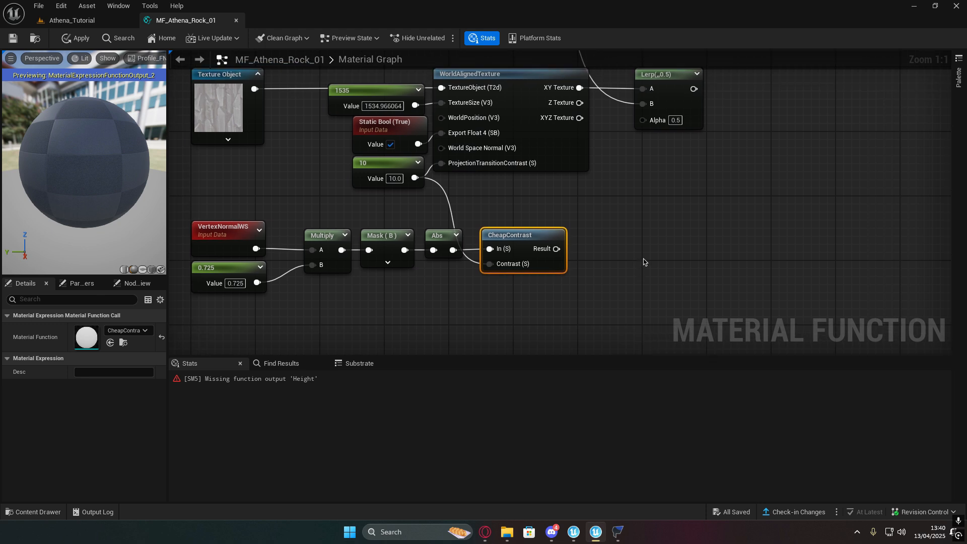
drag(541, 240, 578, 250)
text(mask)
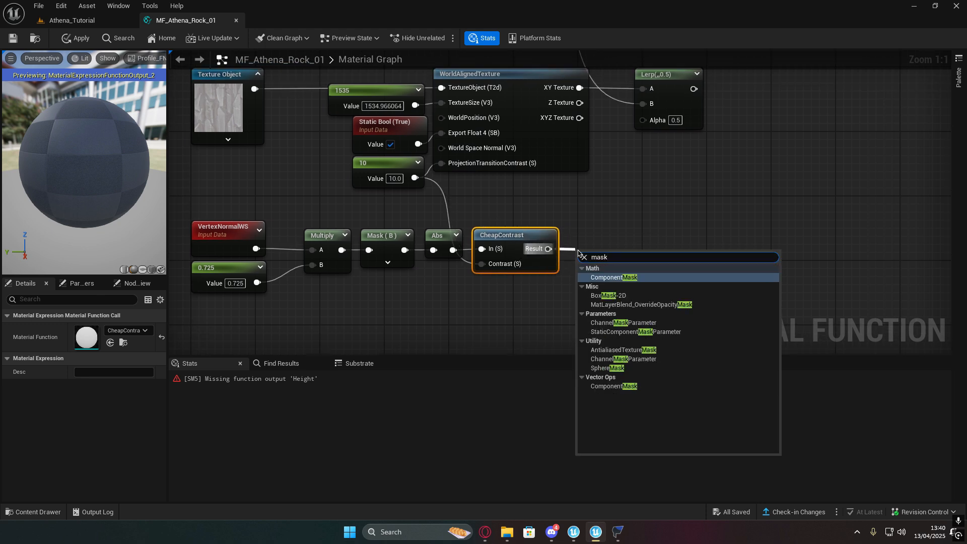
key(Return)
click(78, 342)
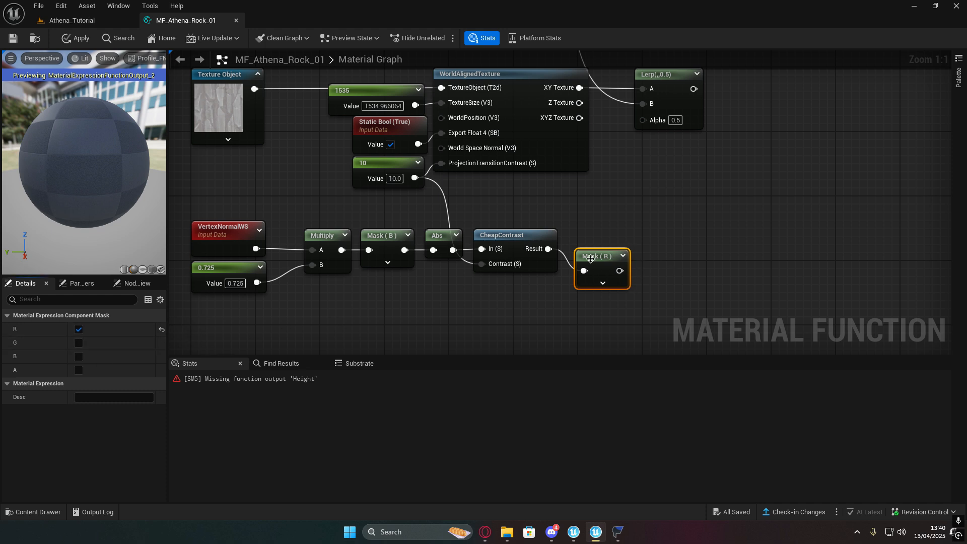
drag(602, 263, 588, 242)
Step: Connect the output of Mask (R) to the Alpha input of the Lerp
right_drag(697, 271, 586, 270)
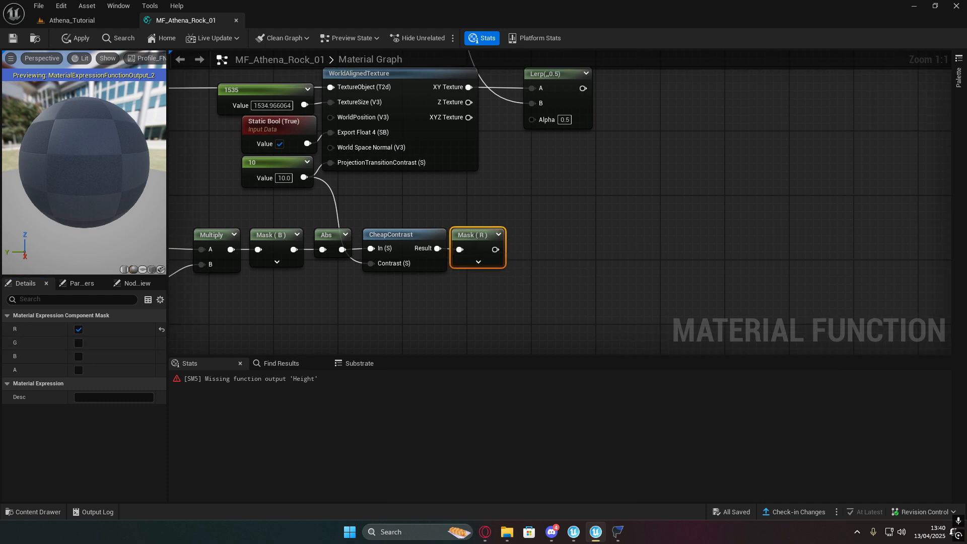
right_drag(413, 252, 424, 326)
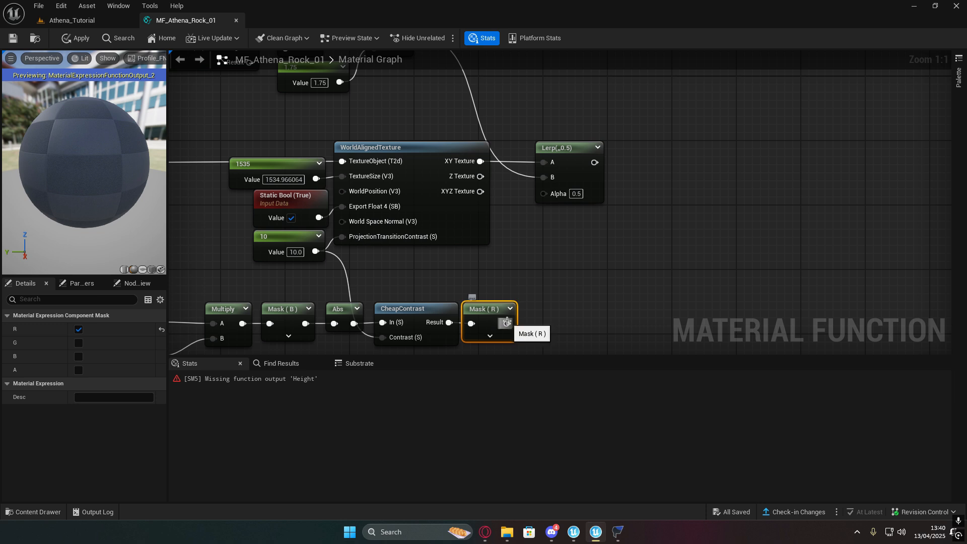
drag(507, 323, 544, 193)
Step: Preview the Lerp node, examine the rock and gravel blend on the sphere from several angles, and stop the preview
right_click(564, 148)
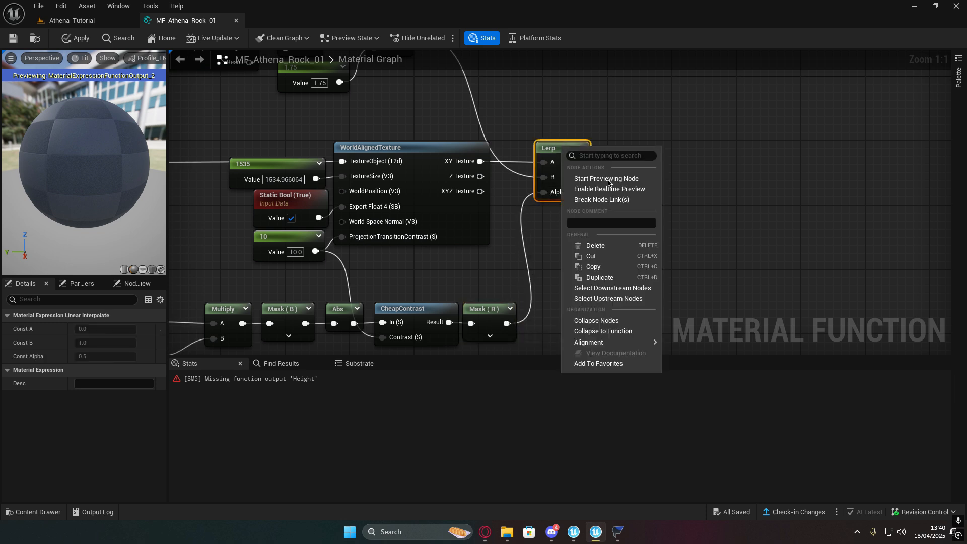
click(609, 180)
drag(90, 141, 120, 166)
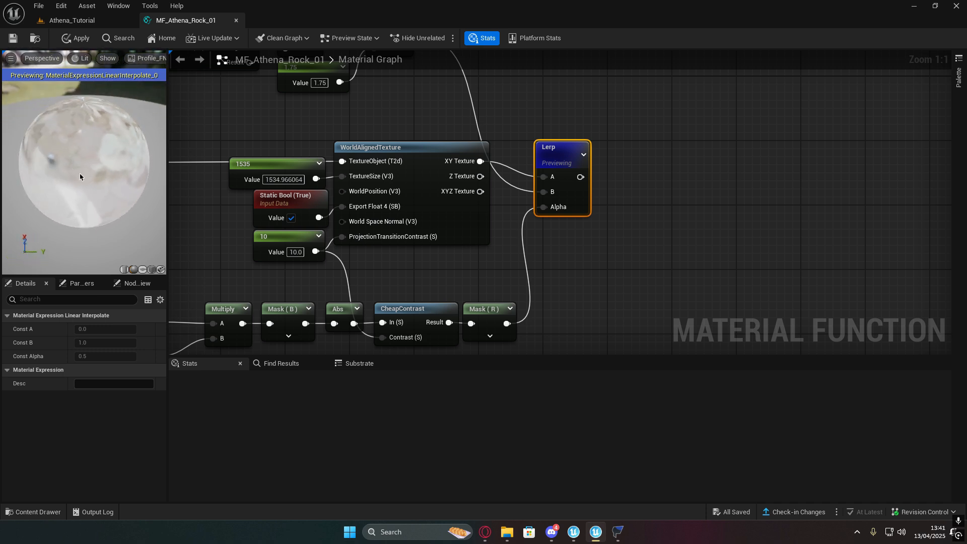
scroll(138, 125, down, 5)
drag(127, 126, 39, 154)
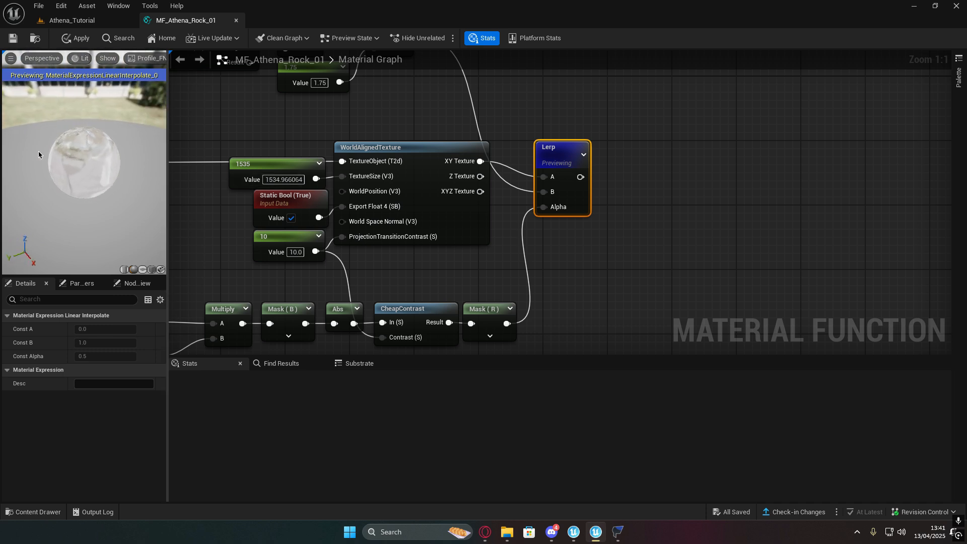
right_click(585, 159)
click(617, 185)
Step: Add a Divide node fed by the Lerp's output and set its B value to 1.25
right_drag(579, 224, 543, 216)
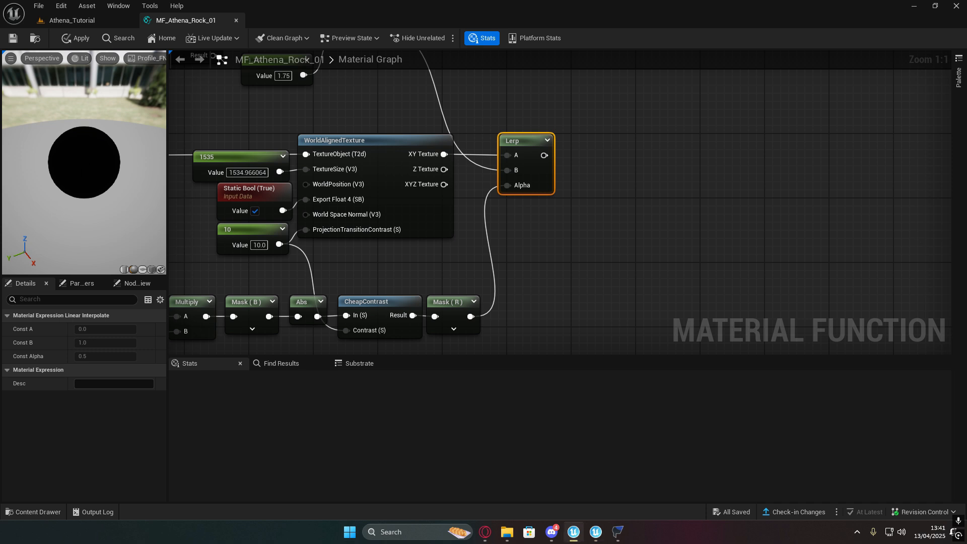
right_drag(624, 180, 536, 201)
drag(507, 202, 566, 191)
key(d)
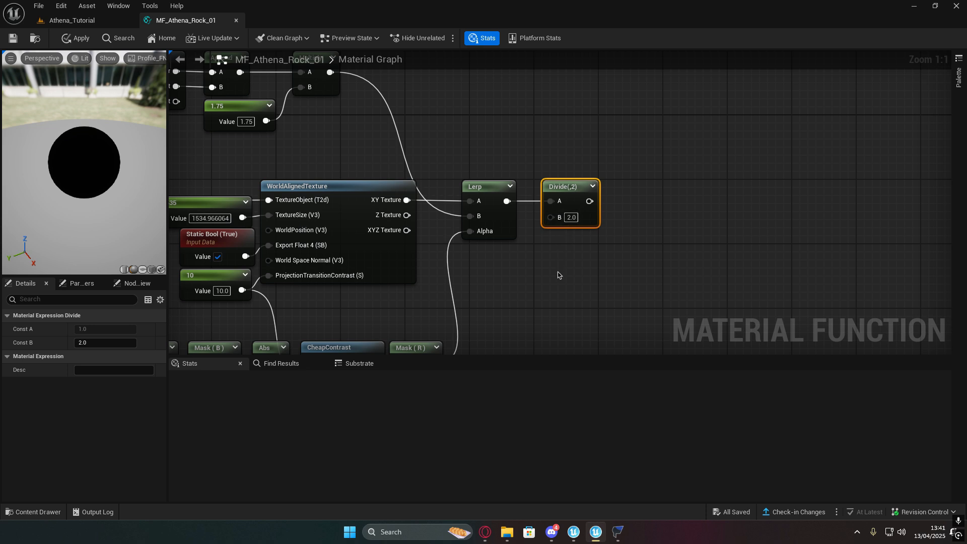
click(571, 217)
text(1.25)
key(Return)
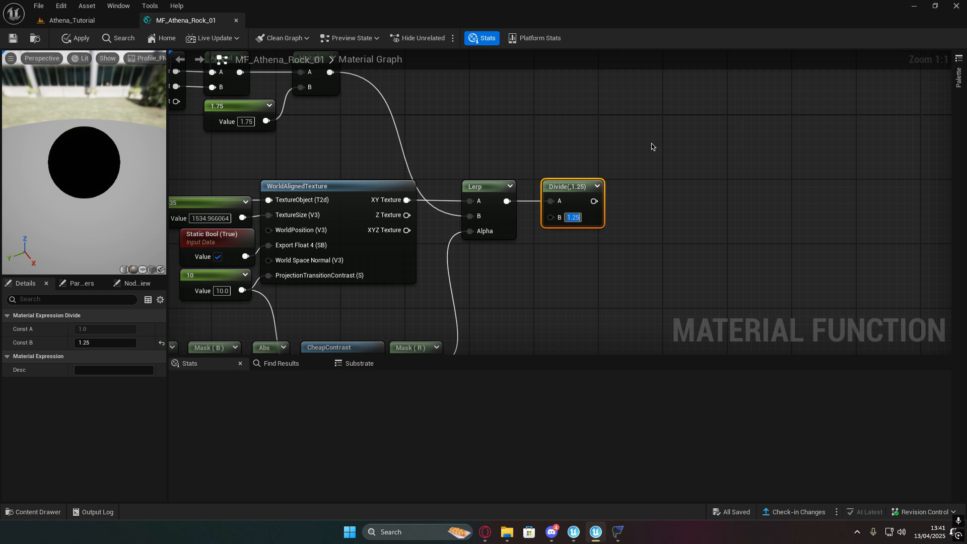
Step: Preview the Divide node to check its darkening on the sphere, and stop the preview
right_click(562, 186)
click(584, 216)
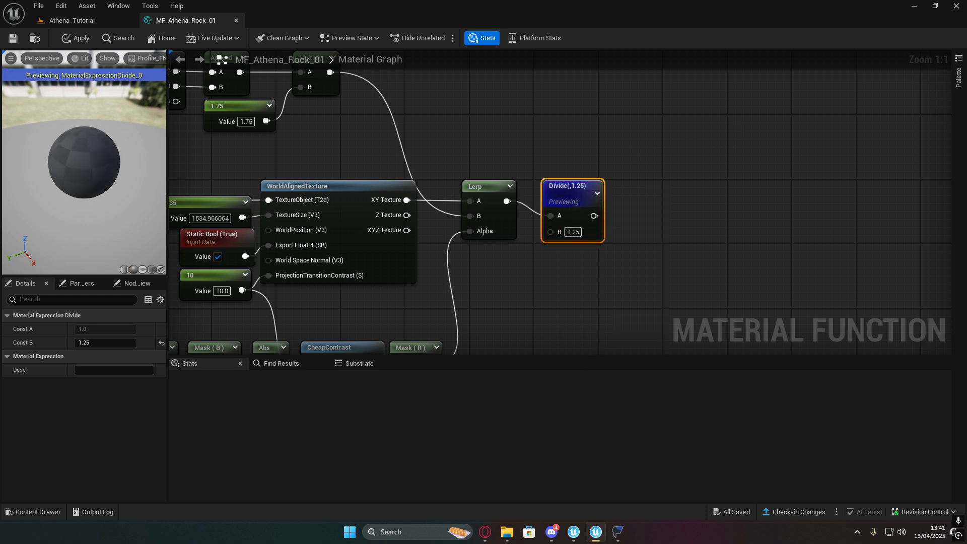
right_click(590, 181)
click(625, 224)
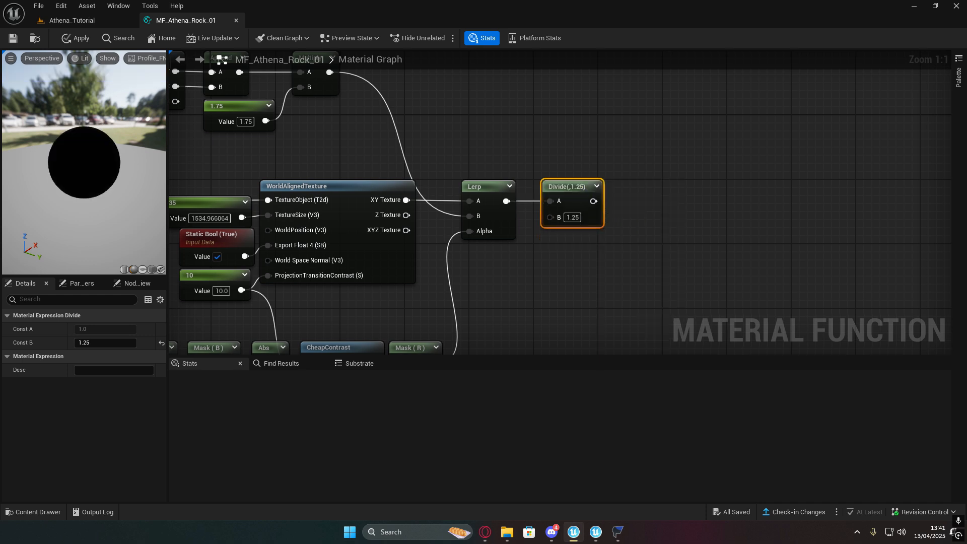
Step: Add a second LinearInterpolate node lower right of the Divide and connect the Divide's output to its A input
right_drag(774, 243, 748, 158)
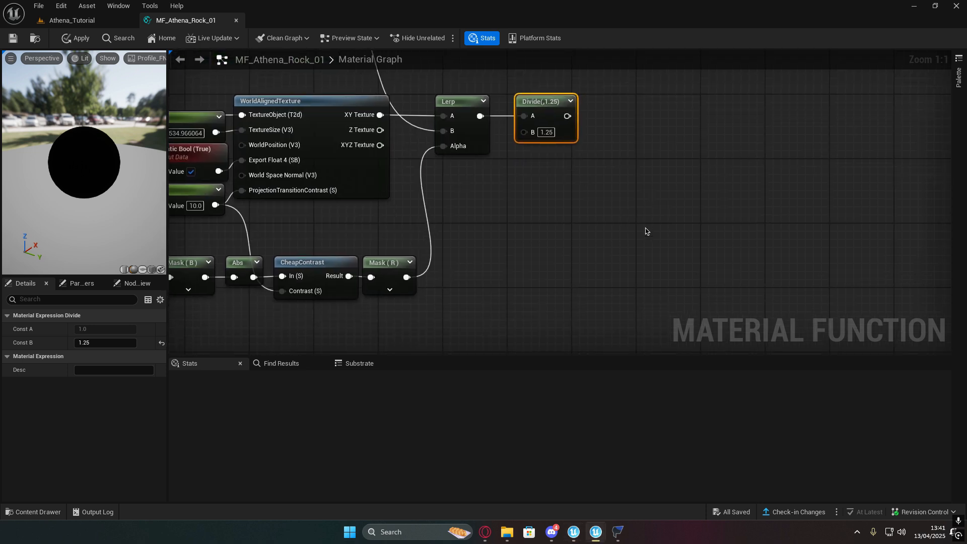
right_drag(691, 267, 622, 227)
click(567, 234)
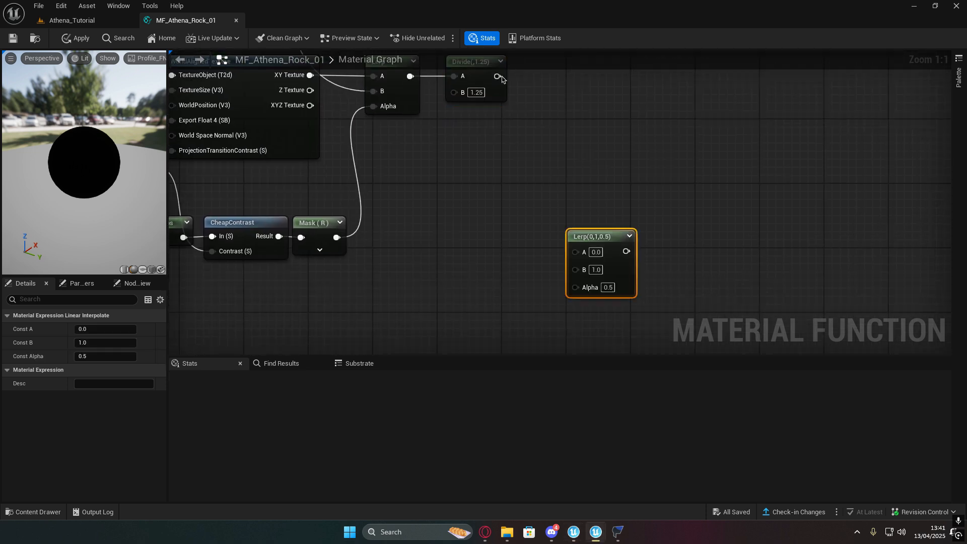
drag(497, 76, 714, 263)
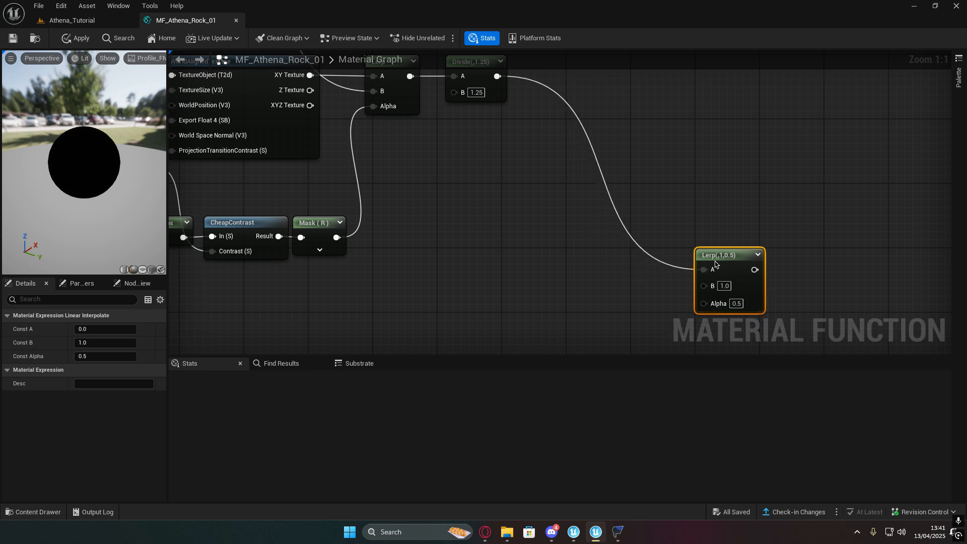
Step: Move the Texture Object node farther left, clear of the rock and gravel blend nodes
right_drag(564, 255, 728, 193)
scroll(728, 194, down, 1)
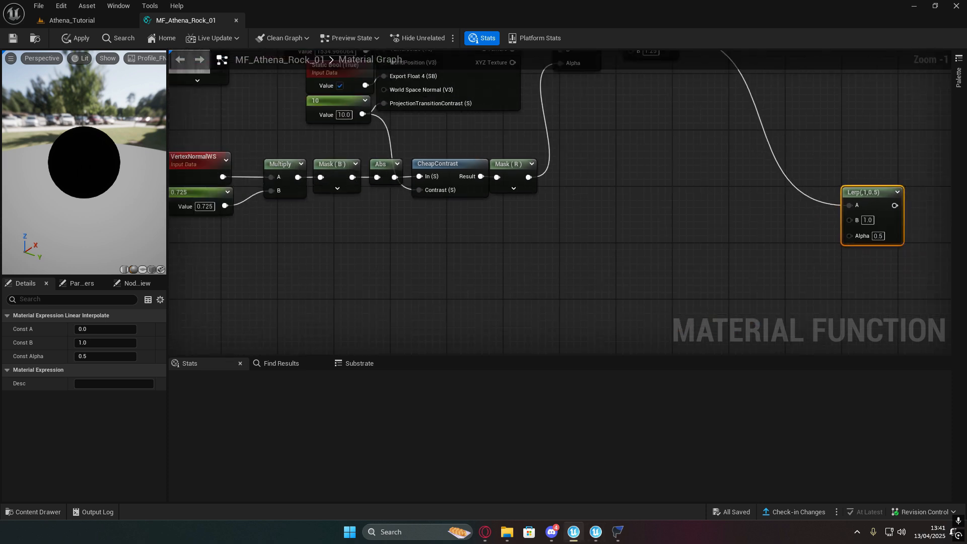
scroll(323, 159, down, 1)
right_drag(323, 159, 409, 195)
scroll(348, 162, down, 1)
click(398, 193)
drag(398, 196, 230, 196)
scroll(304, 205, down, 1)
Step: Group the rock and gravel blend nodes in a comment titled "Smaller rock + Gravel on flatter spots"
right_drag(304, 205, 291, 194)
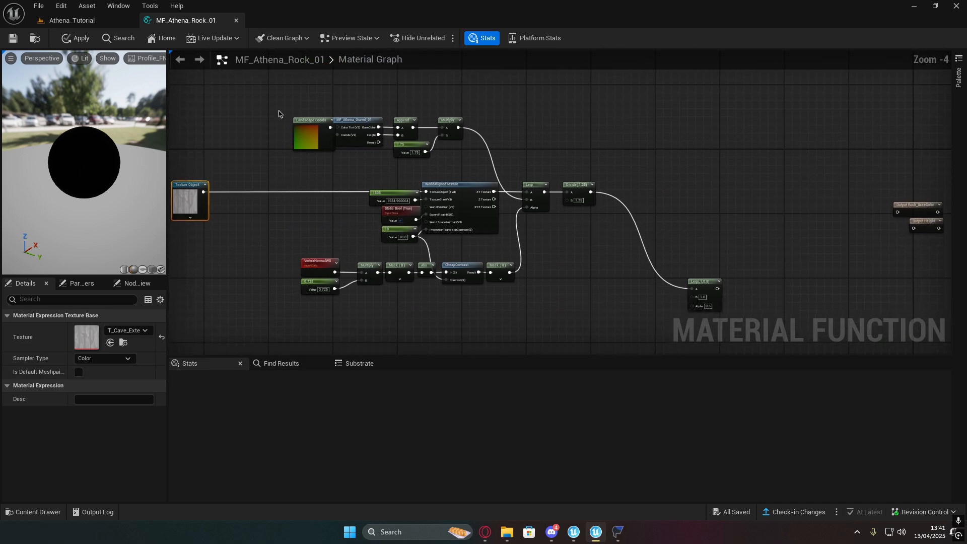
drag(282, 100, 596, 314)
key(c)
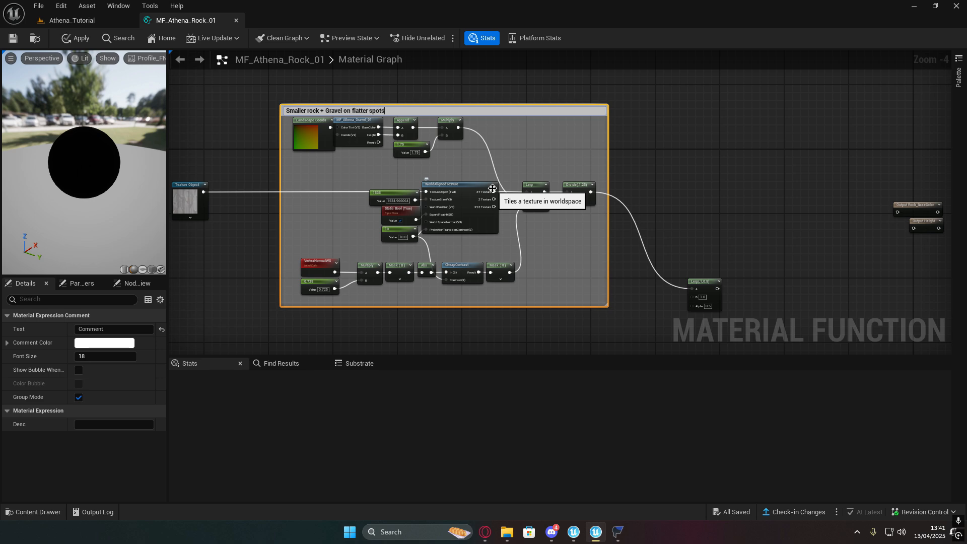
key(Return)
right_drag(710, 192, 709, 180)
click(709, 182)
Step: Add a second WorldAlignedTexture node in the empty area below the comment box
mouse_move(651, 301)
right_down()
mouse_move(664, 287)
mouse_move(693, 179)
right_up()
right_drag(647, 265, 675, 208)
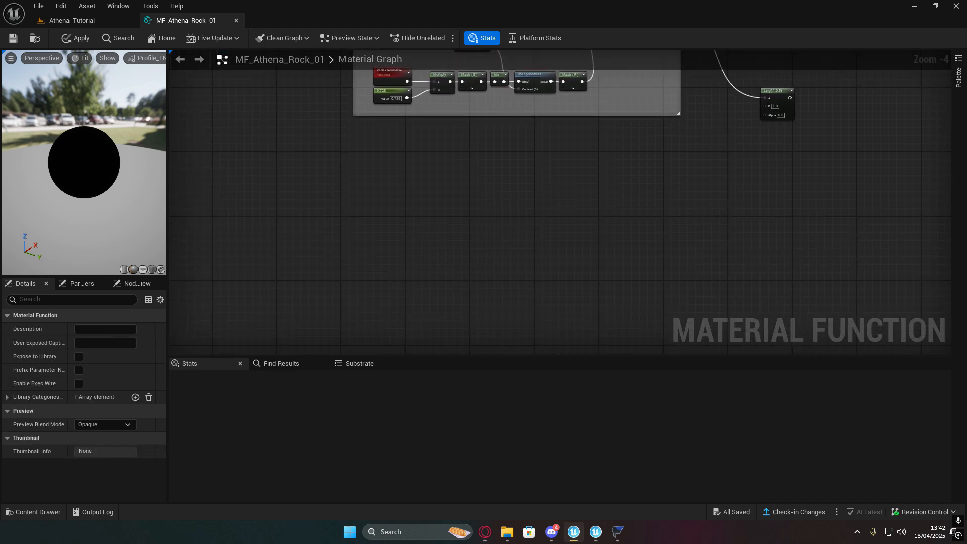
scroll(642, 200, up, 3)
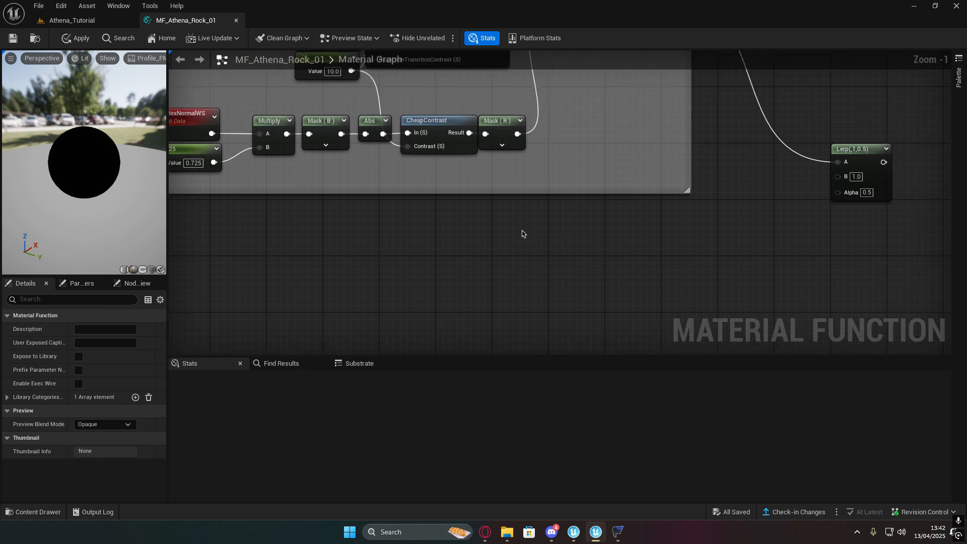
right_click(524, 231)
text(wol)
key(BackSpace)
text(r)
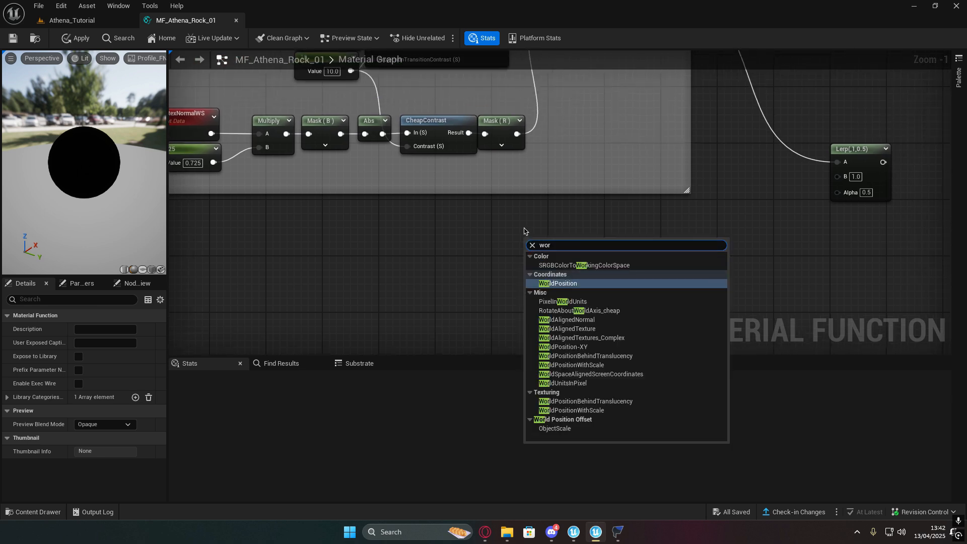
text(l)
click(567, 310)
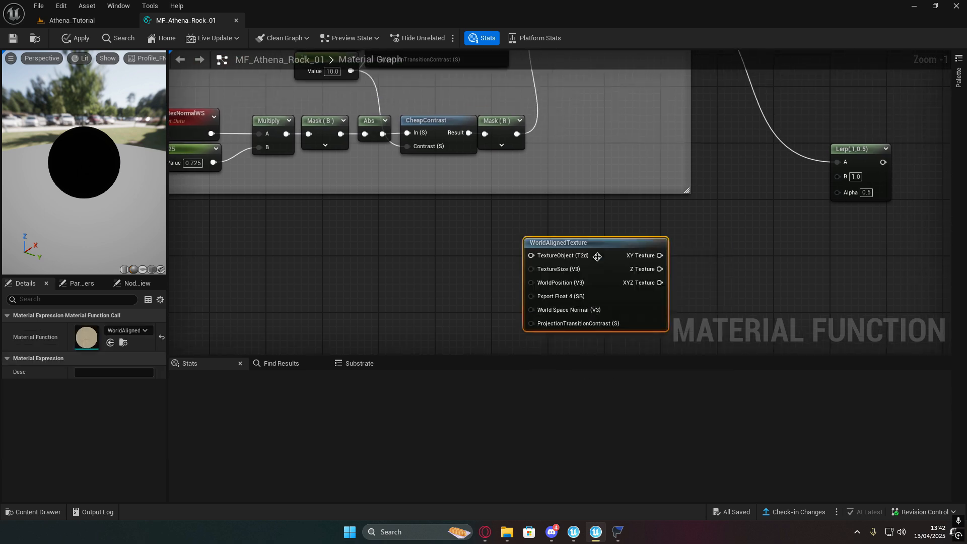
Step: Connect the Texture Object to the new WorldAlignedTexture's TextureObject input and route the wire through a reroute node outside the comment box
right_drag(653, 271, 941, 333)
scroll(744, 267, down, 2)
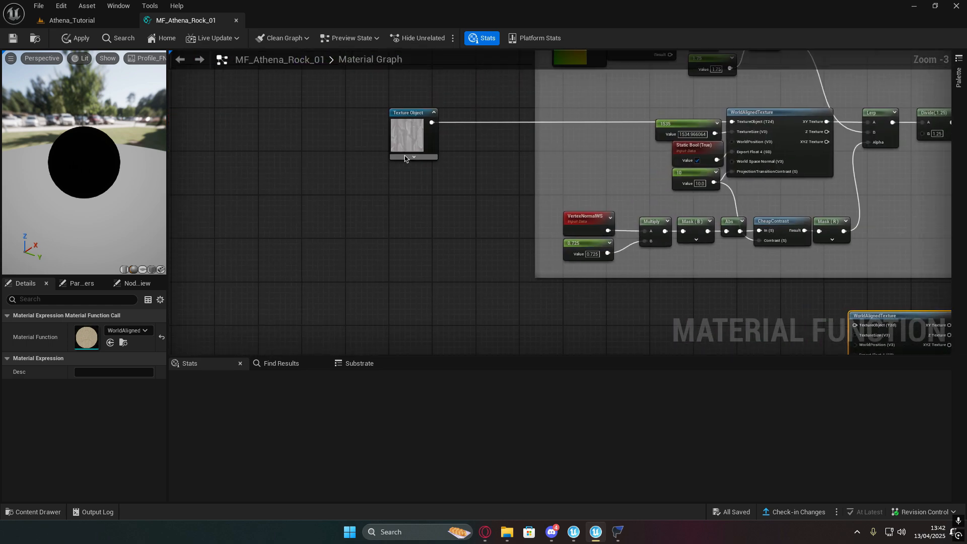
drag(433, 123, 855, 325)
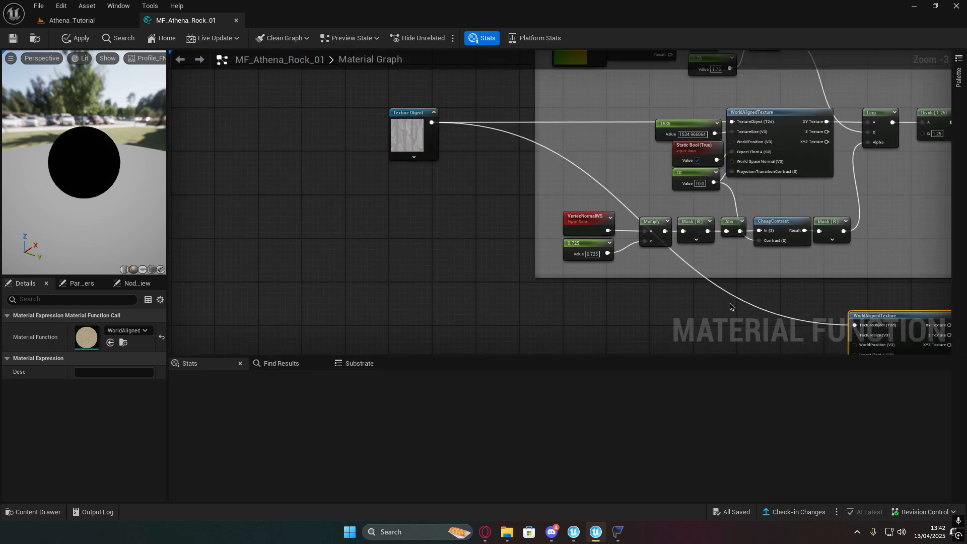
double_click(743, 302)
click(750, 302)
drag(743, 302, 498, 323)
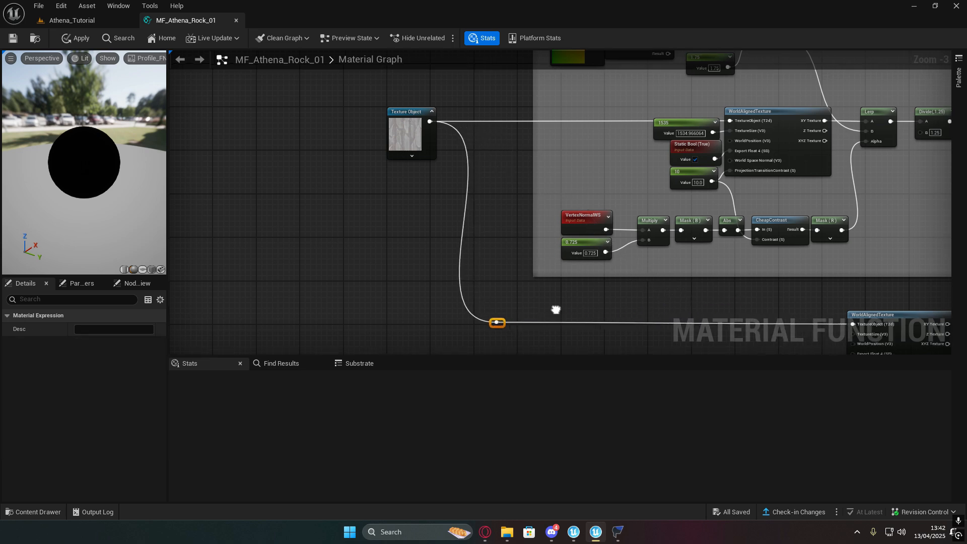
Step: Add a Constant node in the empty area below and to the side of the new WorldAlignedTexture node's inputs
right_drag(794, 325, 469, 204)
scroll(610, 269, up, 1)
right_drag(706, 185, 739, 237)
scroll(740, 236, down, 1)
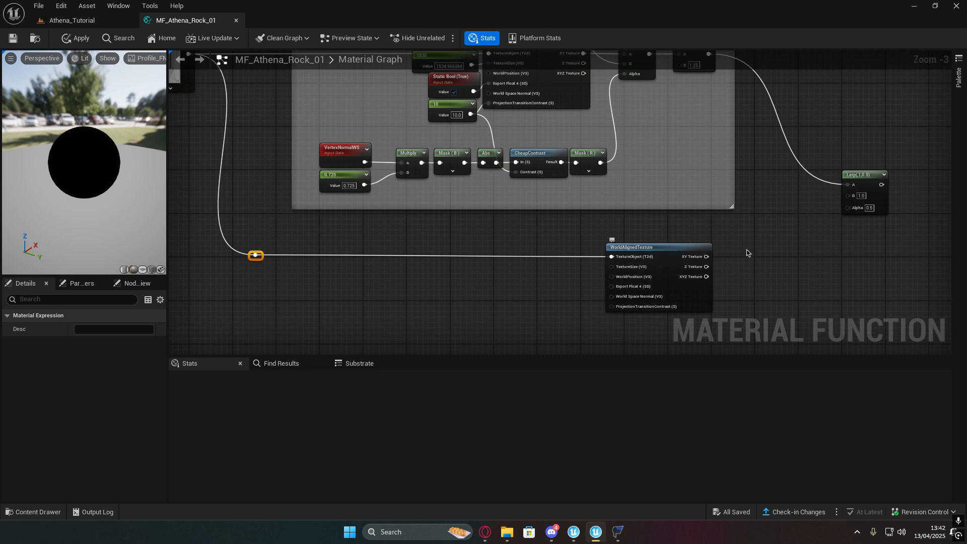
scroll(770, 277, up, 2)
right_drag(771, 277, 754, 223)
scroll(467, 228, up, 1)
right_drag(530, 208, 612, 169)
key(1)
click(496, 249)
drag(529, 253, 564, 253)
Step: Add a WorldAlignedNormal node directly below the new WorldAlignedTexture node
right_drag(688, 293, 576, 241)
right_click(538, 272)
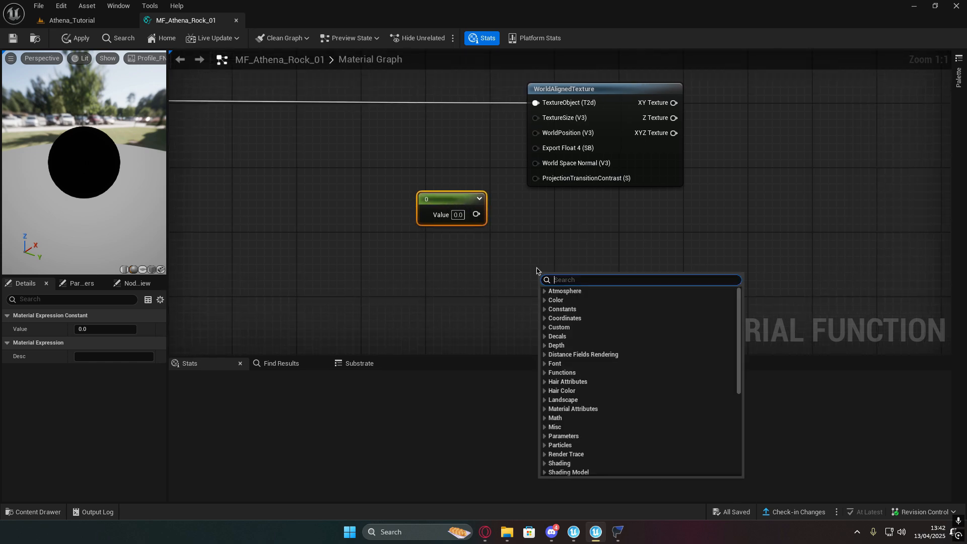
text(worl)
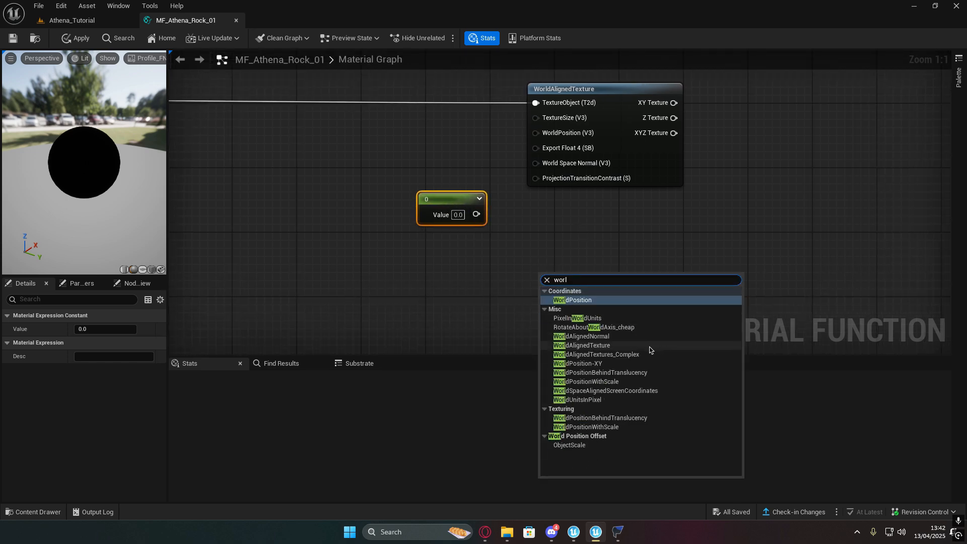
click(629, 341)
drag(600, 280, 595, 256)
Step: Connect the Constant to TextureSize on both WorldAlignedTexture and WorldAlignedNormal, and set its value to 4500
right_drag(580, 245, 559, 224)
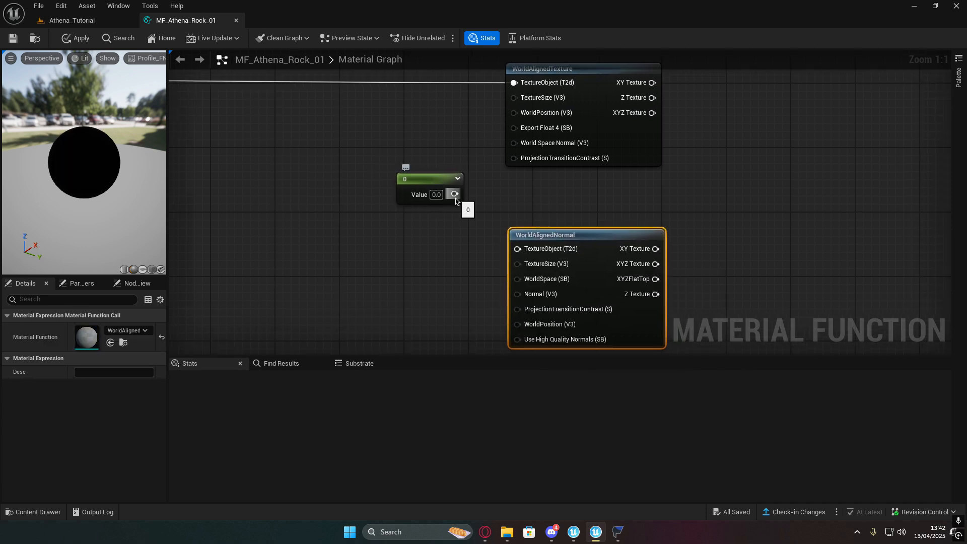
drag(455, 194, 515, 97)
drag(454, 194, 518, 264)
drag(431, 181, 438, 173)
click(110, 329)
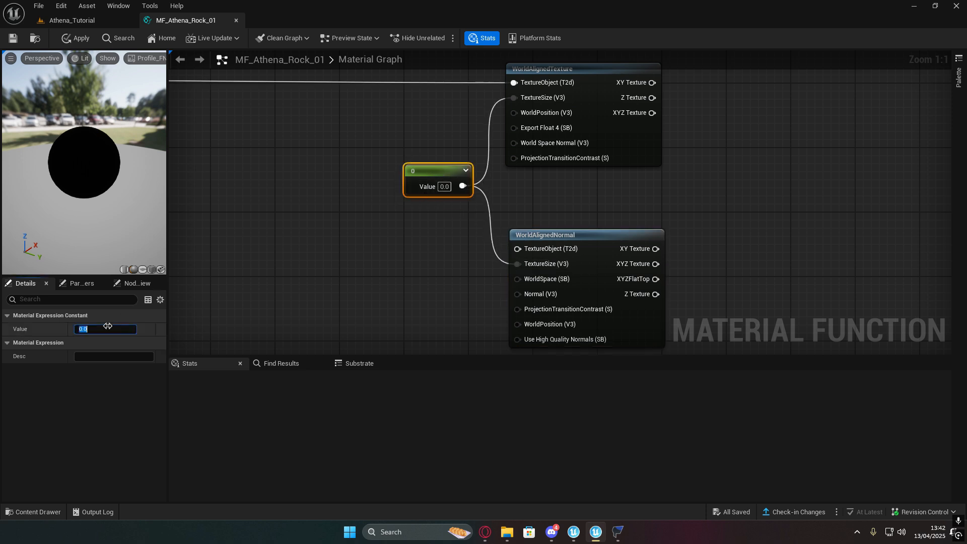
text(4500)
key(Return)
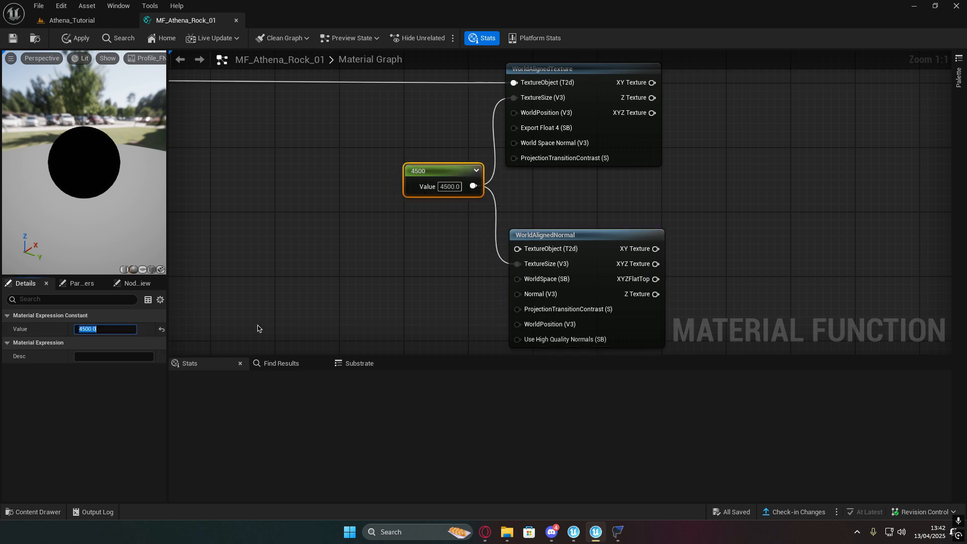
right_drag(364, 219, 446, 283)
click(459, 183)
right_drag(468, 206, 435, 198)
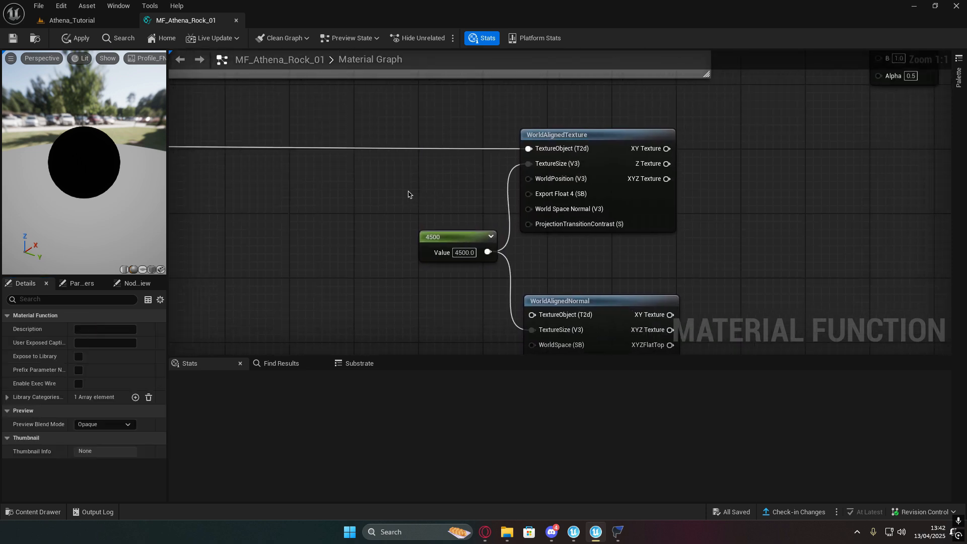
key(b)
click(403, 181)
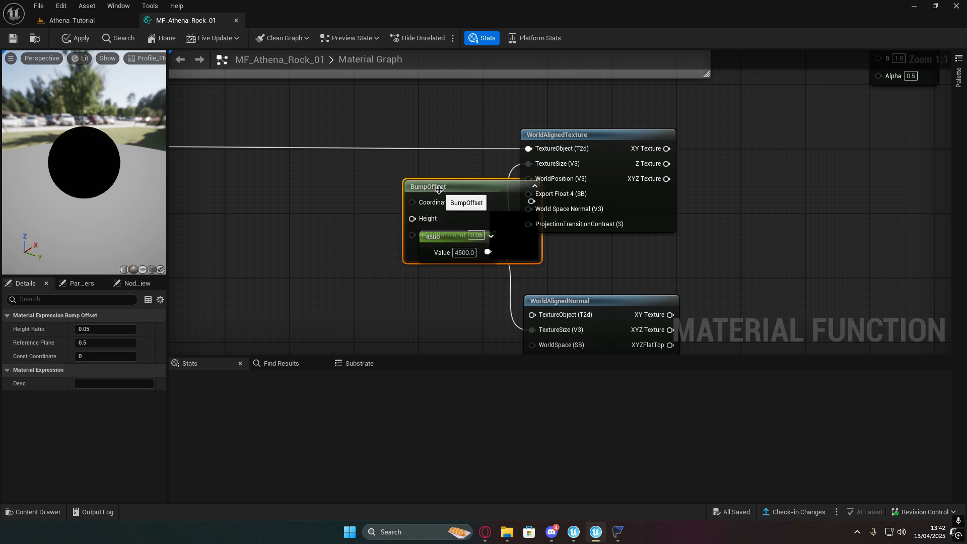
drag(441, 188, 350, 189)
key(Delete)
Step: Add a Static Bool node set to true and connect it to the WorldAlignedTexture's Export Float 4 input
right_click(350, 189)
text(static bool)
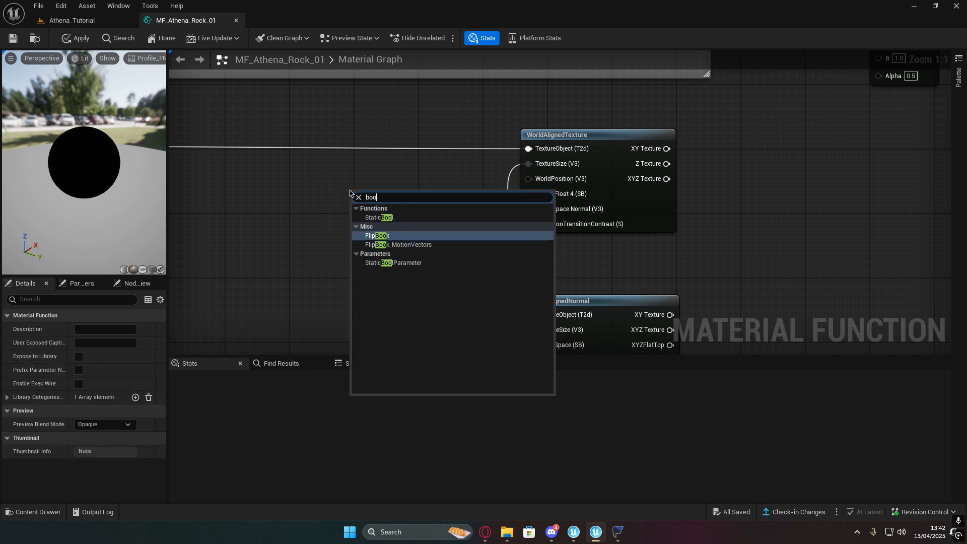
click(396, 219)
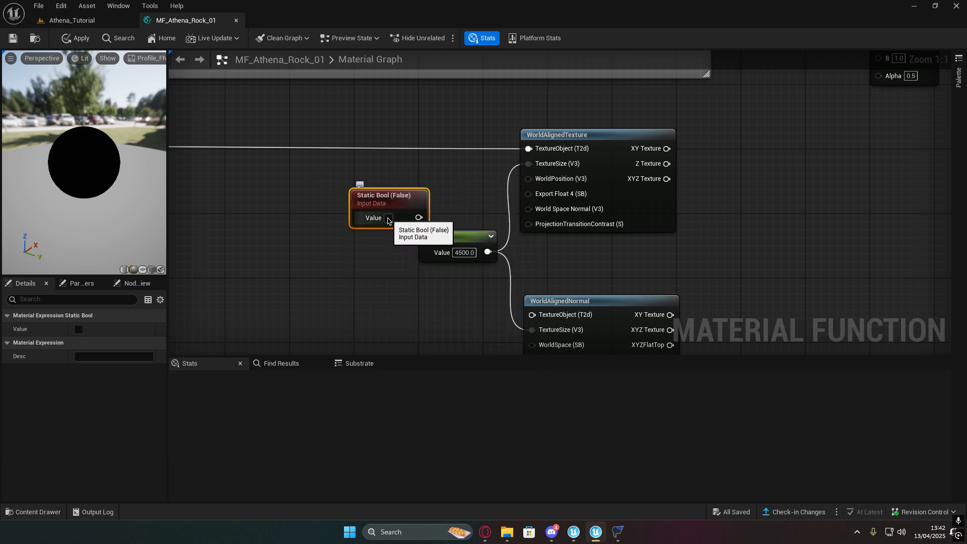
click(389, 218)
drag(423, 216, 528, 194)
drag(403, 181, 444, 173)
Step: Add a Constant node with value 10 and connect it to the WorldAlignedTexture's ProjectionTransitionContrast input
right_drag(495, 252, 530, 195)
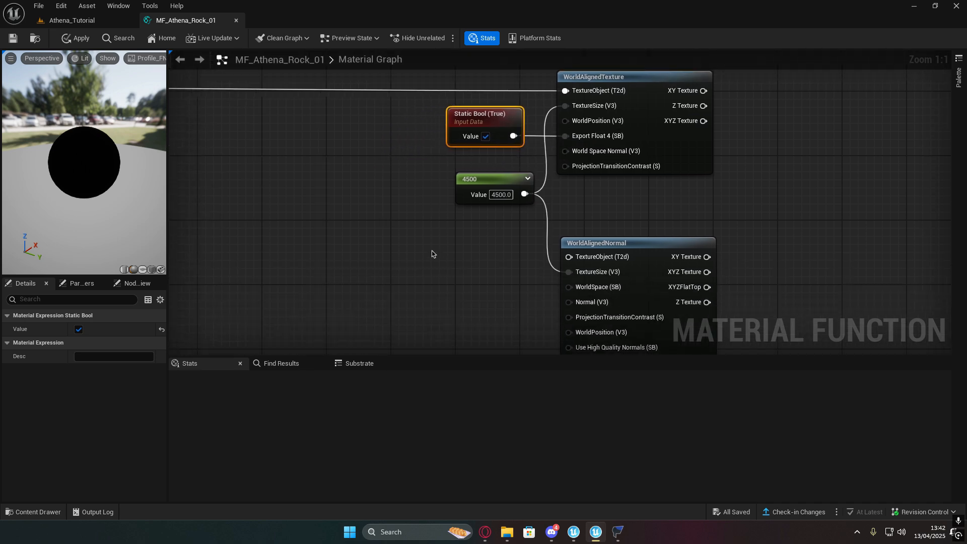
right_drag(388, 242, 473, 251)
key(1)
click(451, 224)
drag(471, 220, 650, 176)
text(10)
Step: Feed the 10 constant through a OneMinus (1-x) node into the WorldAlignedNormal's ProjectionTransitionContrast input
right_drag(572, 263, 494, 206)
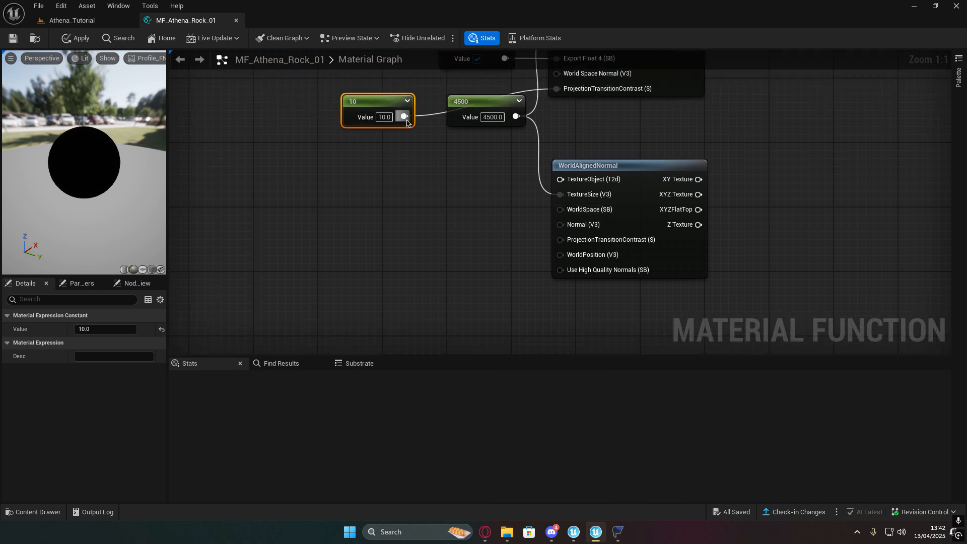
drag(407, 122, 511, 222)
text(1-)
click(515, 276)
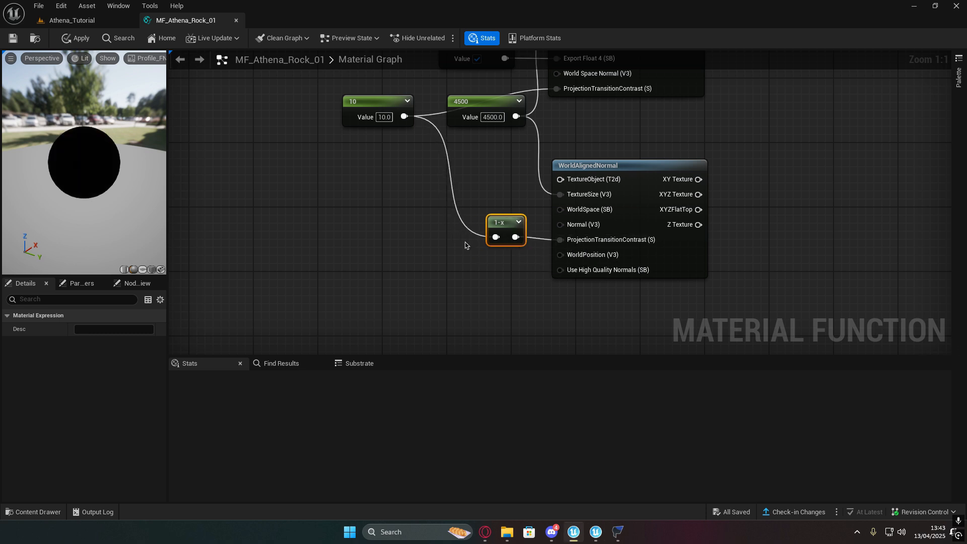
Step: Add a Texture Object using T_Cave_Exterior_Wall_N, connect it to the WorldAlignedNormal's TextureObject input, and align it with that node
right_drag(464, 242, 496, 279)
right_click(395, 235)
text(text)
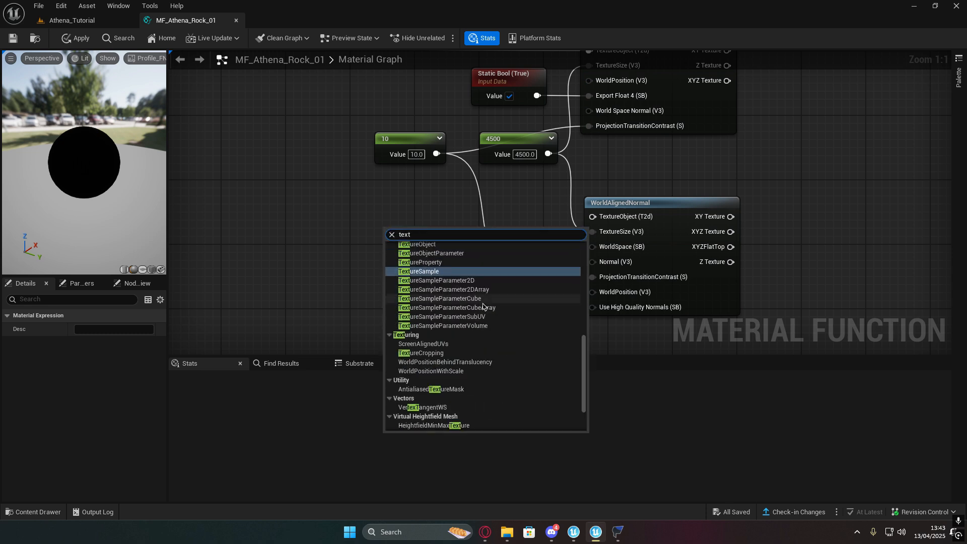
scroll(483, 306, up, 2)
click(420, 277)
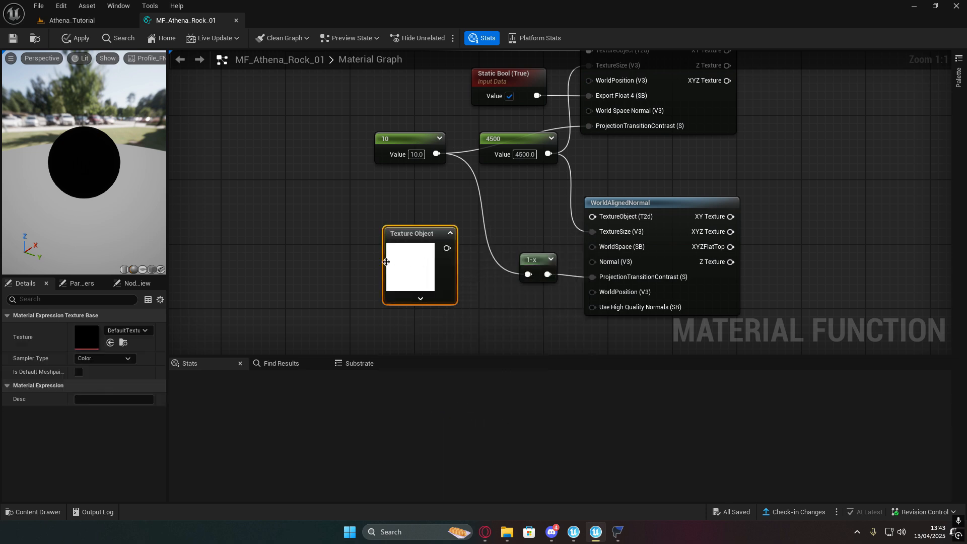
click(124, 331)
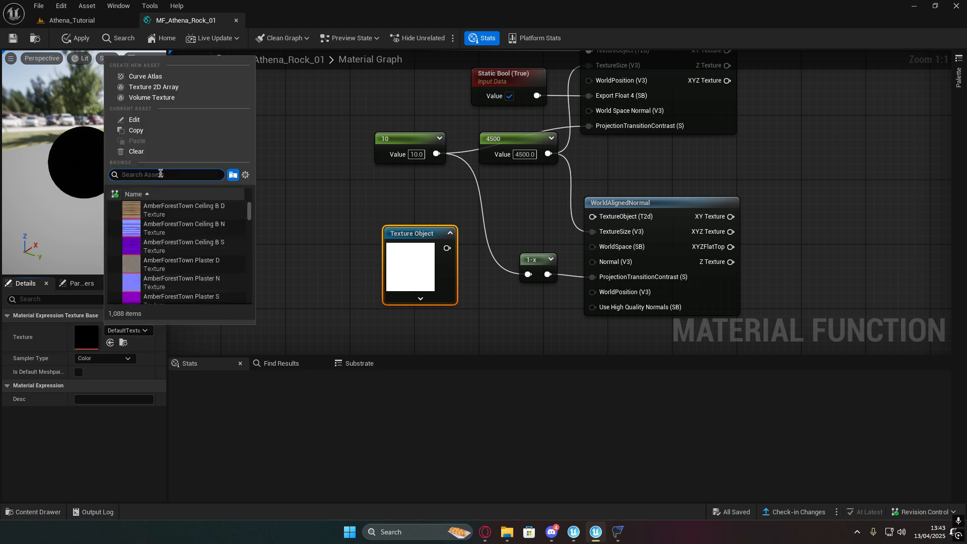
text(cave)
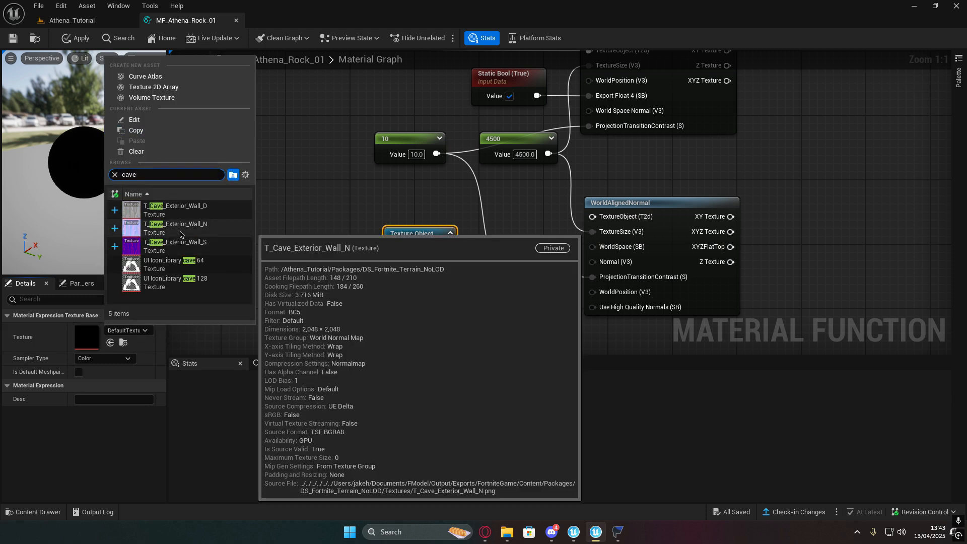
click(181, 232)
drag(447, 248, 592, 216)
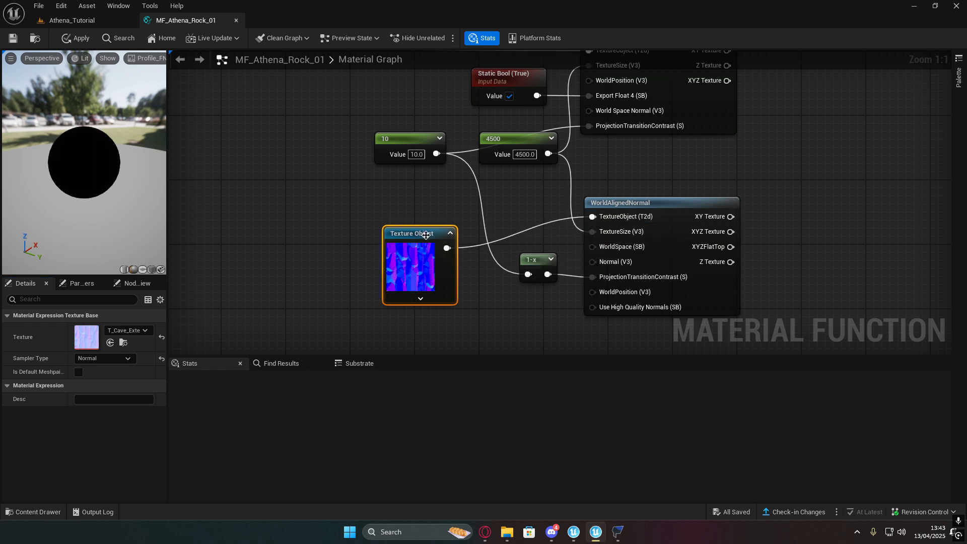
drag(427, 241, 442, 211)
Step: Connect the WorldAlignedTexture's XY Texture output to the existing Lerp's B input and move that Lerp level with the texture node
right_drag(782, 228, 630, 302)
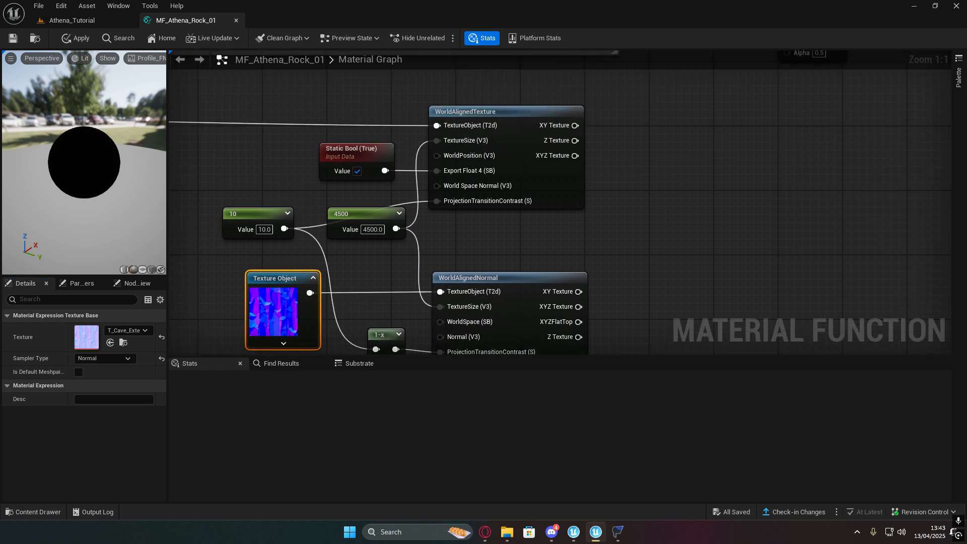
right_drag(804, 154, 733, 238)
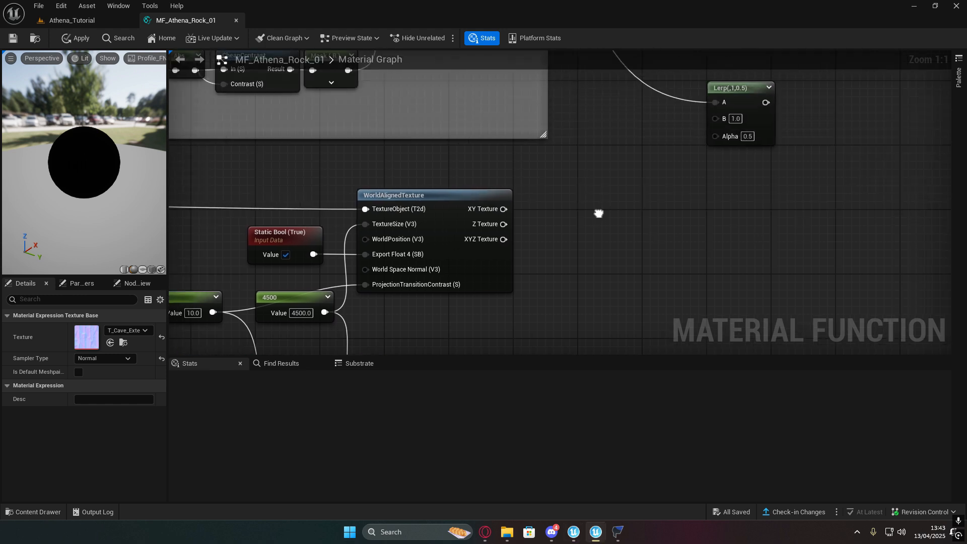
drag(504, 209, 715, 119)
right_drag(797, 173, 717, 220)
drag(657, 135, 686, 224)
Step: Add a second Lerp below the first, connect the WorldAlignedNormal's XY Texture output to its B input, and align it with the normal node
right_drag(587, 307, 582, 195)
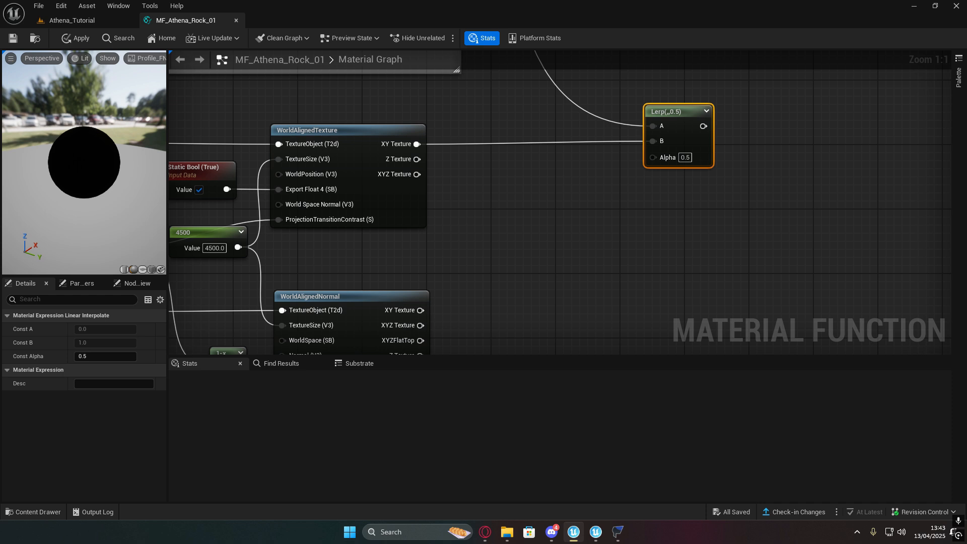
right_drag(699, 223, 584, 219)
key(l)
click(561, 211)
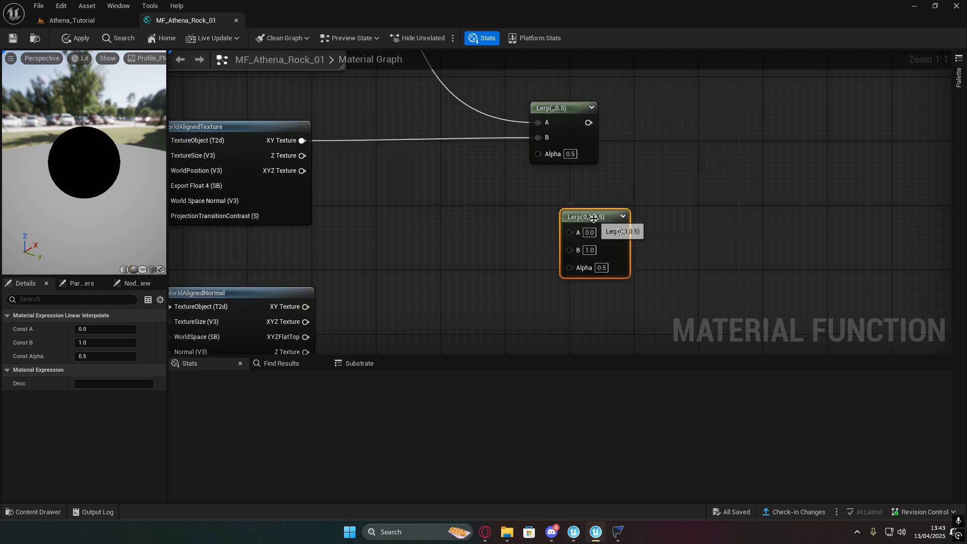
drag(592, 220, 568, 217)
right_drag(435, 216, 523, 197)
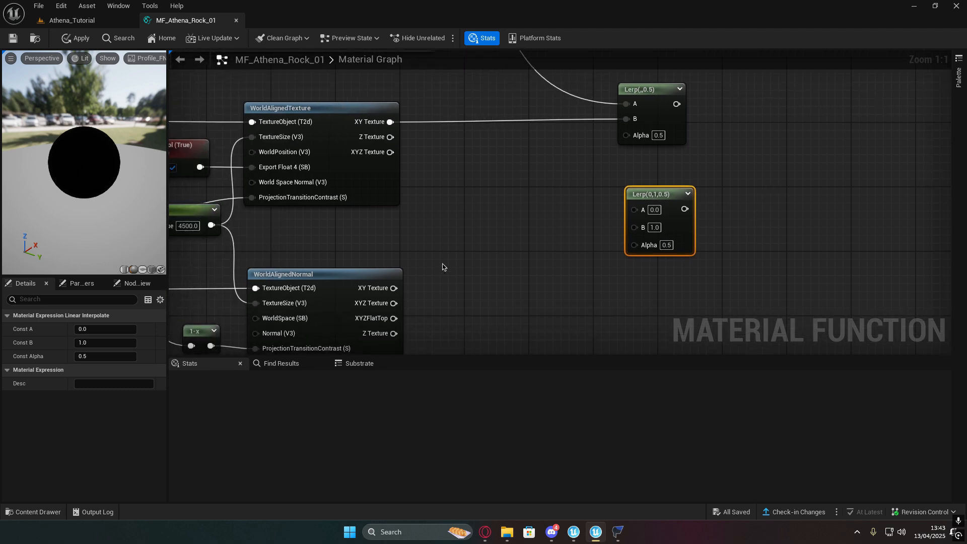
drag(394, 288, 649, 218)
drag(653, 199, 653, 250)
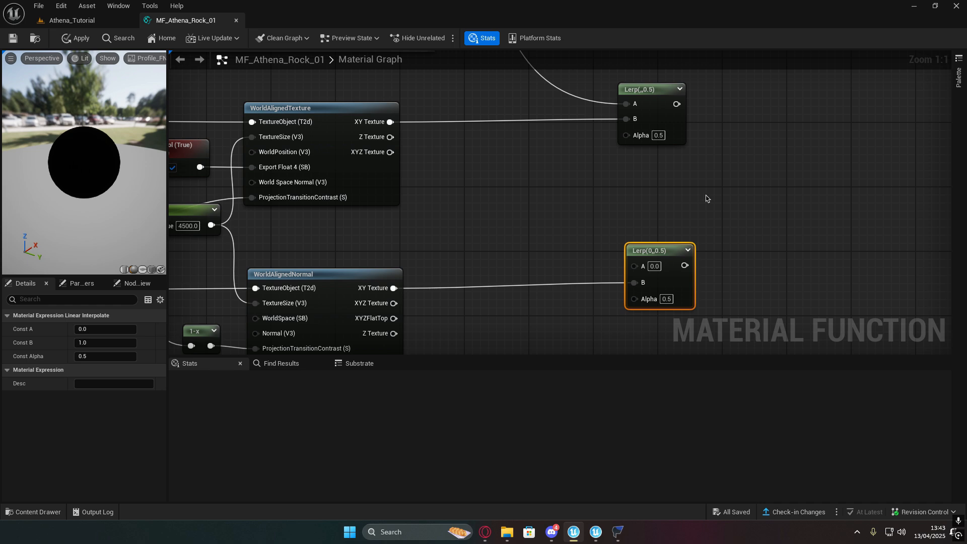
Step: Add a Lerp node after the Mask (R) node in the gravel section and connect Mask (R) to its Alpha
right_drag(706, 195, 553, 251)
key(l)
click(531, 219)
drag(564, 230, 568, 199)
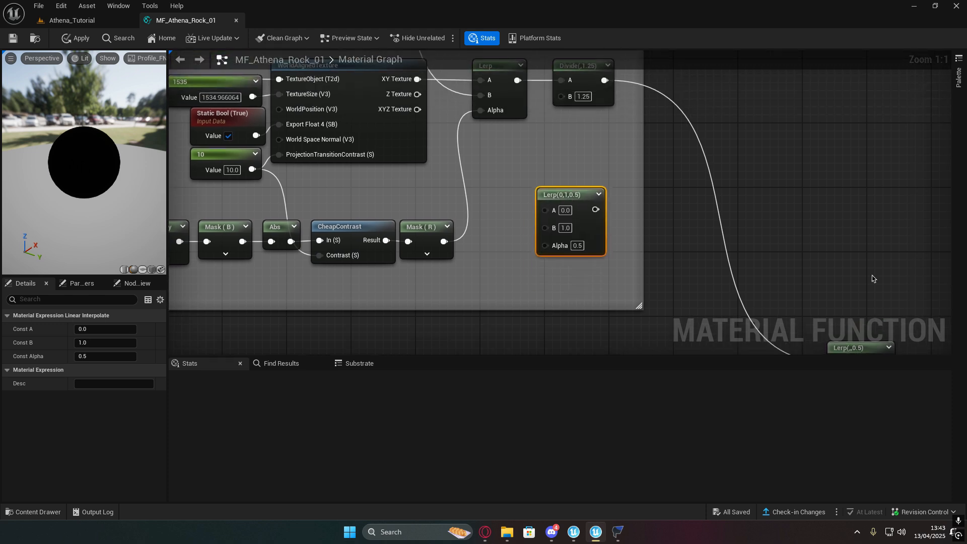
drag(444, 241, 545, 245)
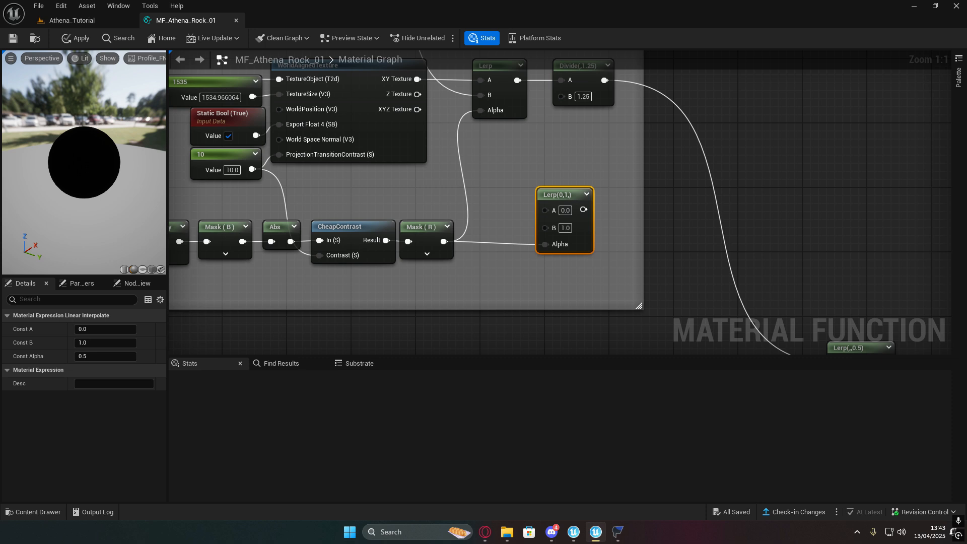
Step: Add a Constant3Vector of 0,0,1, connect it to the new Lerp's A input and place it above that Lerp
right_drag(632, 173, 628, 211)
key(3)
click(491, 208)
drag(492, 208, 455, 190)
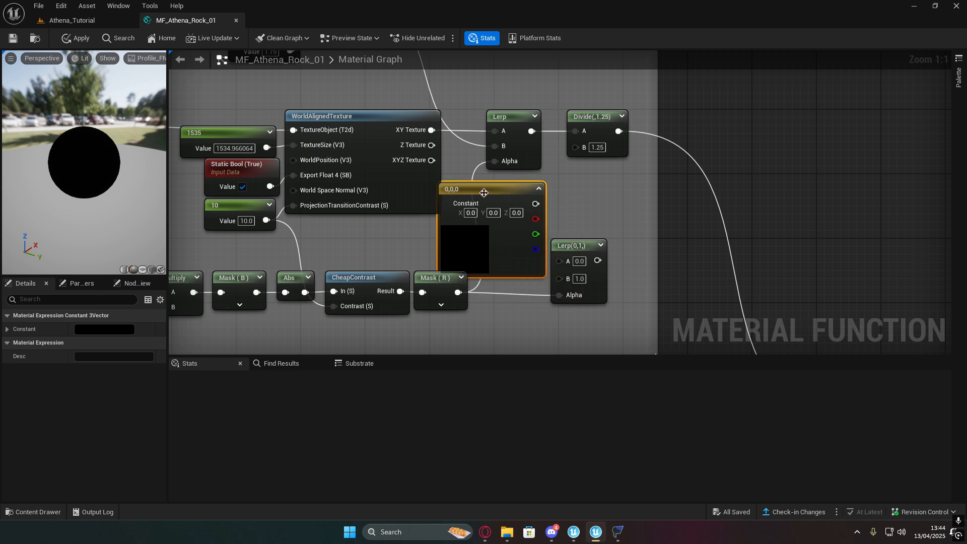
click(515, 213)
text(1)
right_drag(550, 211, 532, 191)
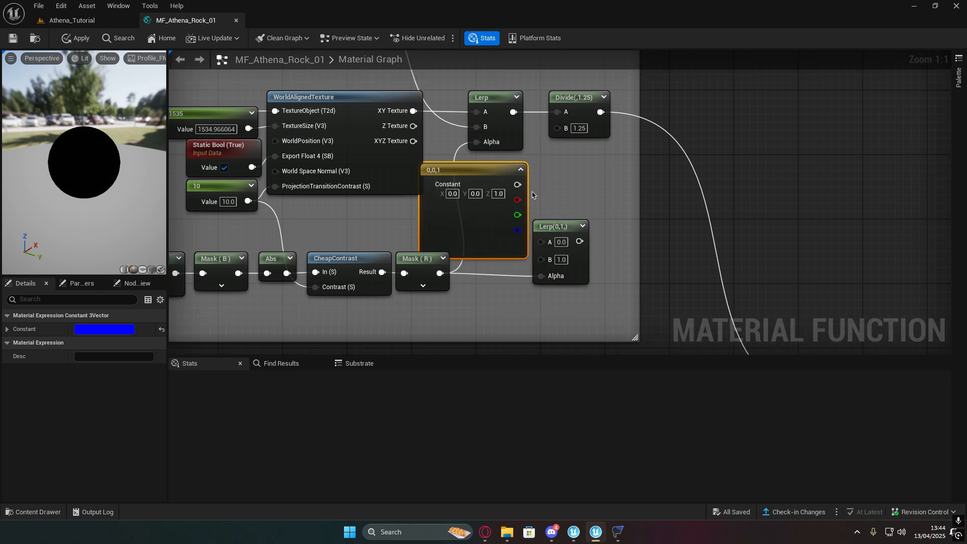
drag(518, 185, 541, 242)
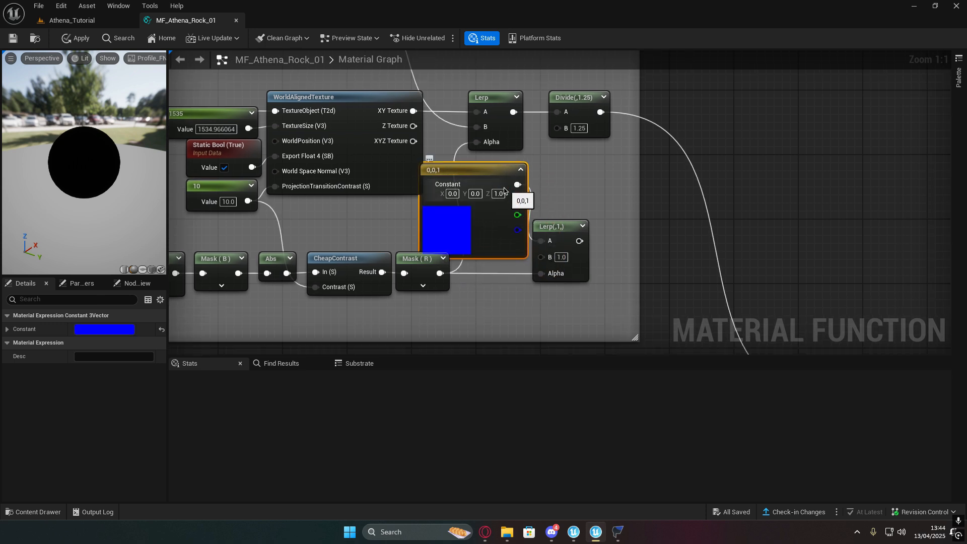
drag(496, 173, 579, 159)
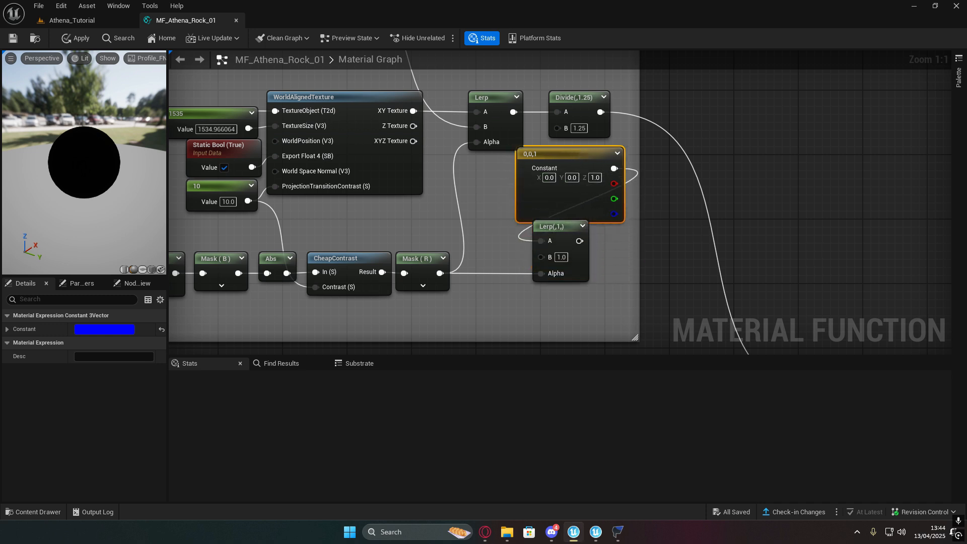
Step: Switch to FModel, open the WhiteRockCustom_N texture in the DS_Fortnight package and save its image
right_drag(413, 164, 619, 306)
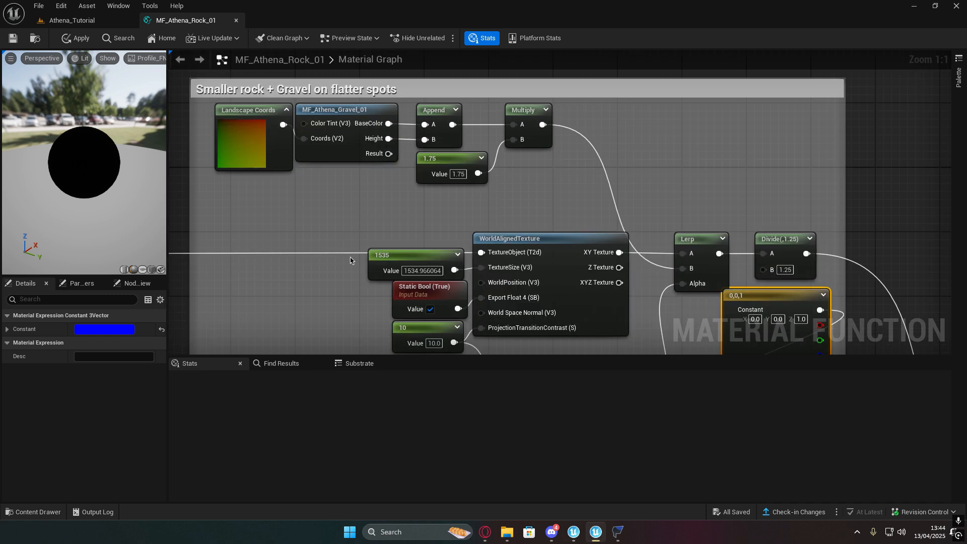
click(618, 532)
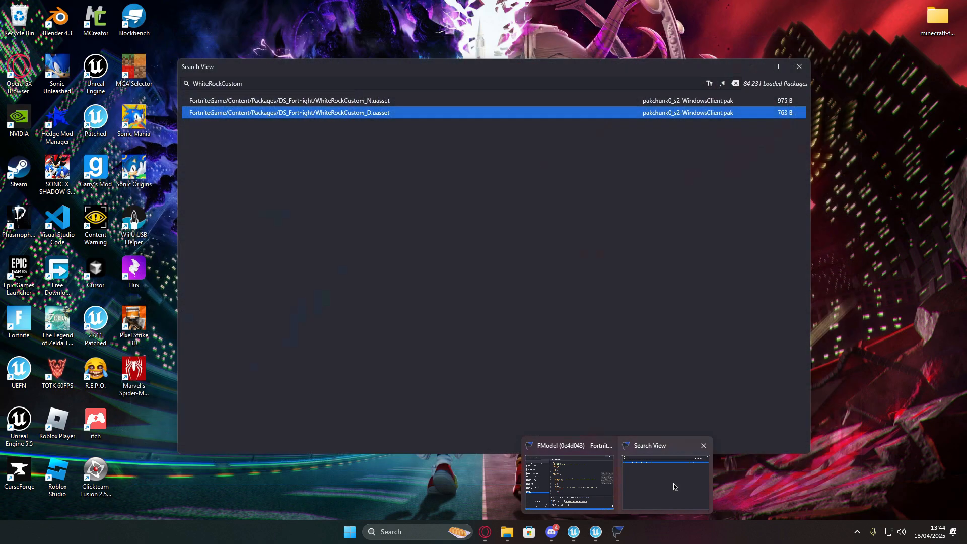
click(673, 483)
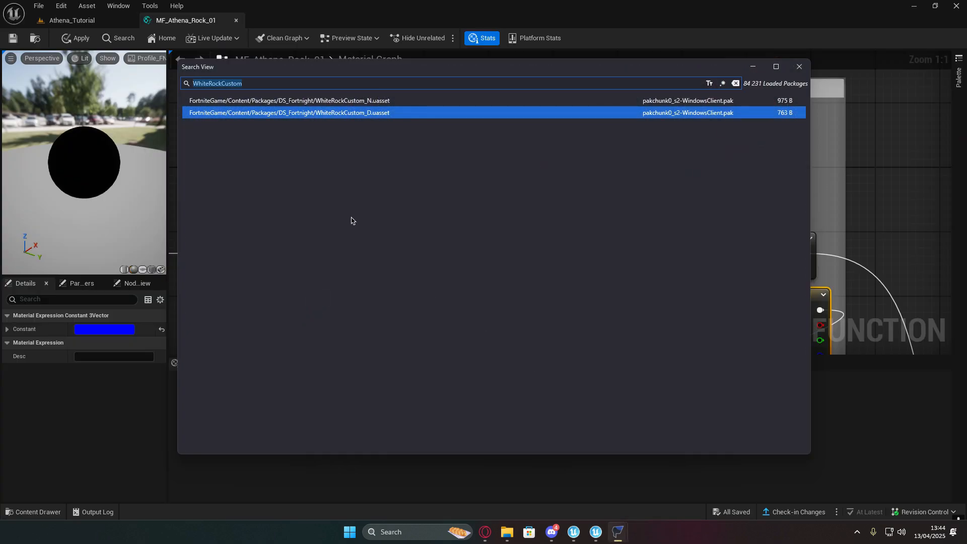
double_click(405, 100)
mouse_move(618, 532)
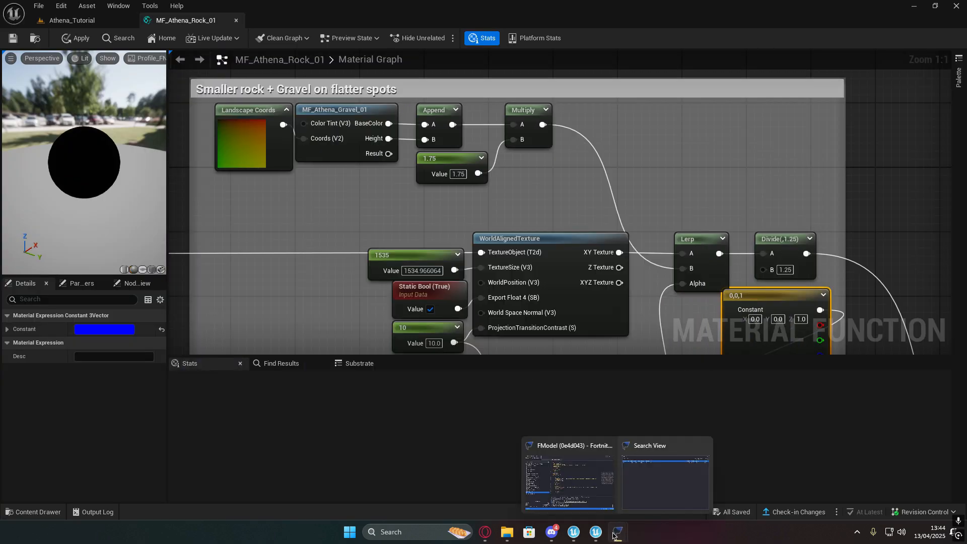
click(597, 479)
double_click(223, 351)
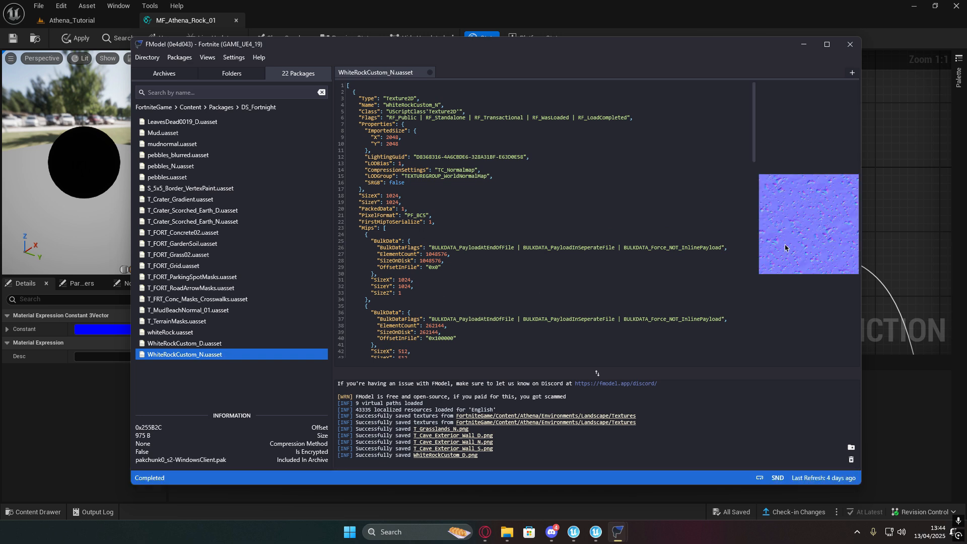
right_click(798, 208)
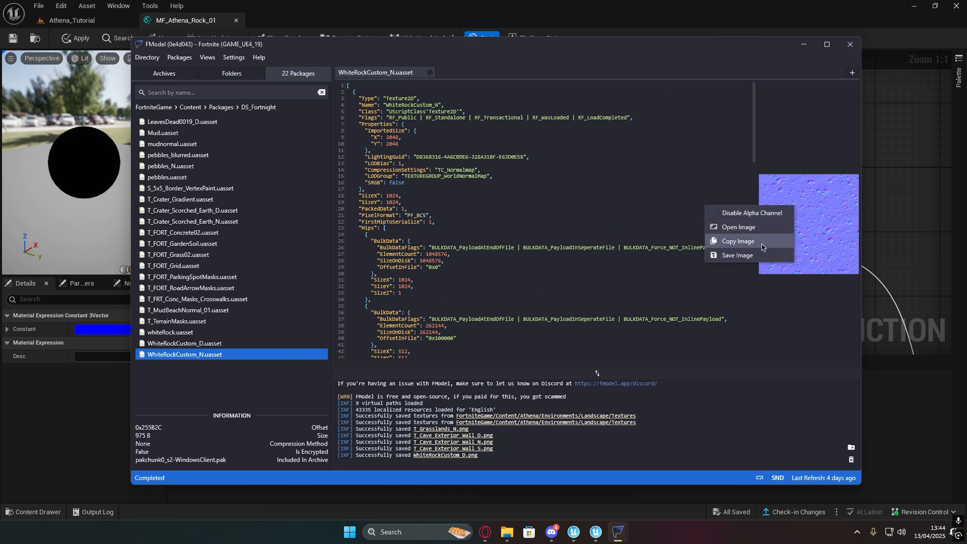
click(720, 255)
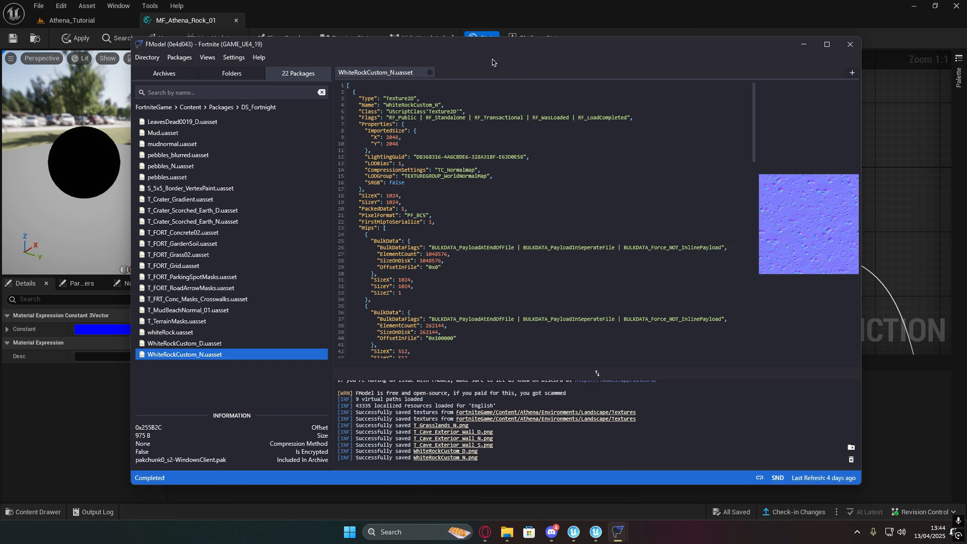
click(804, 45)
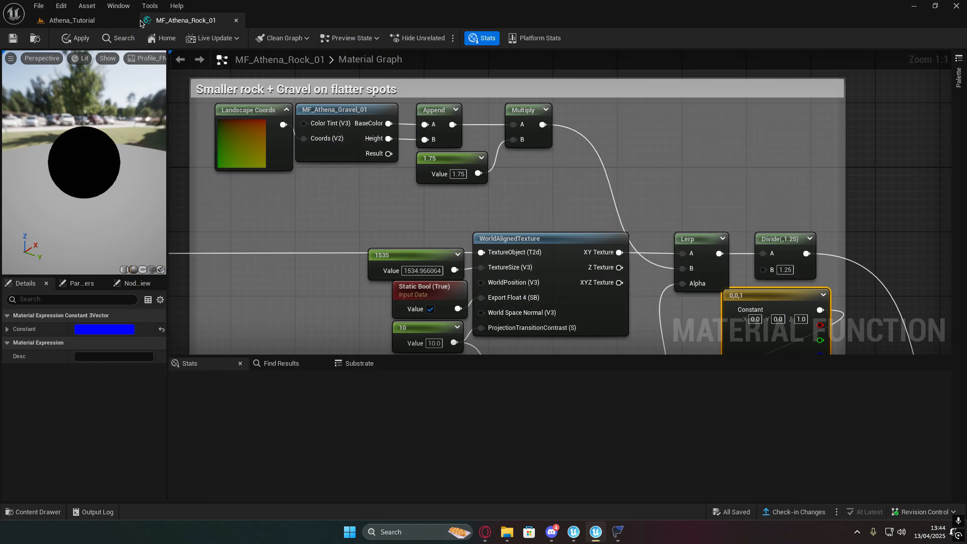
Step: Back in Unreal Editor, import the WhiteRockCustom_N texture into the DS_Fortnight folder and save the new asset
click(116, 20)
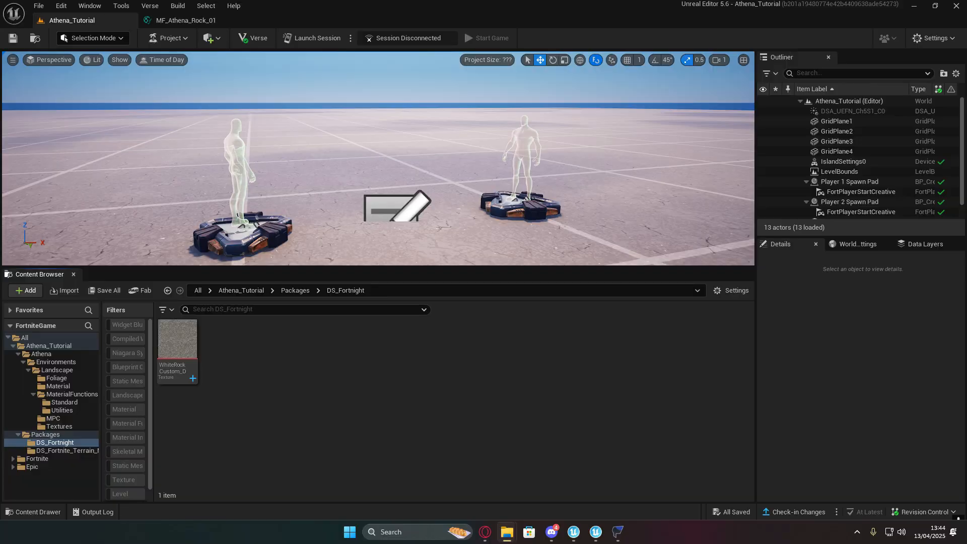
drag(284, 362, 285, 363)
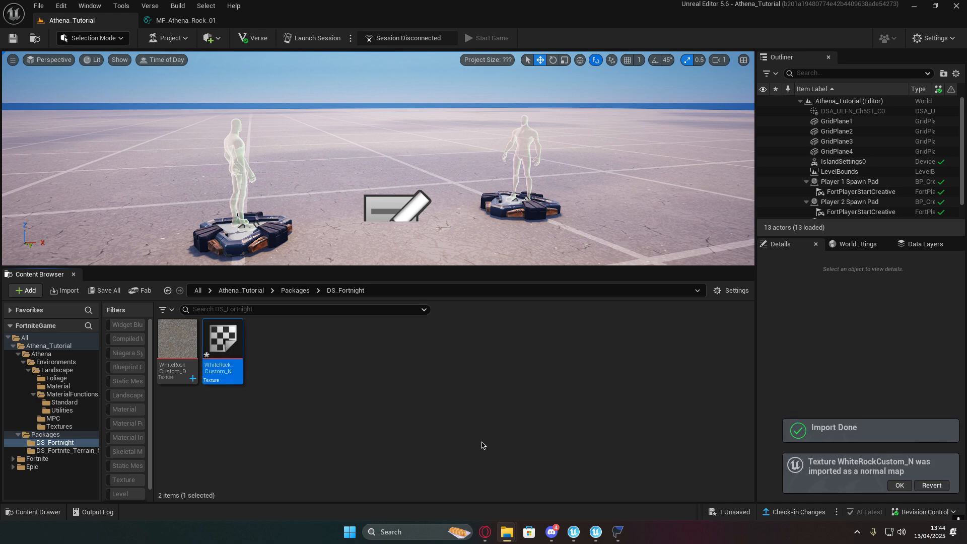
click(721, 512)
click(563, 379)
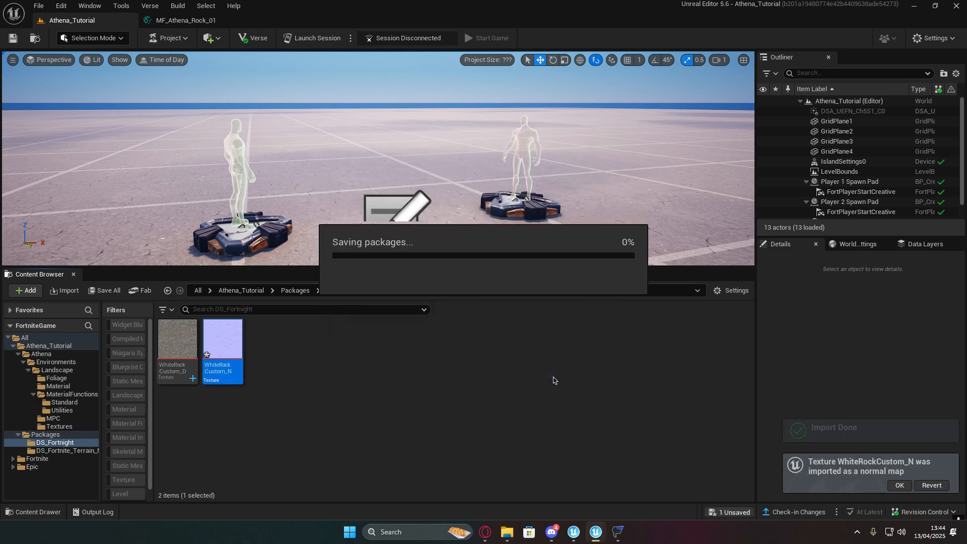
Step: Return to the MF_Athena_Rock_01 graph and open the MF_Athena_Gravel_01 function for editing
click(208, 21)
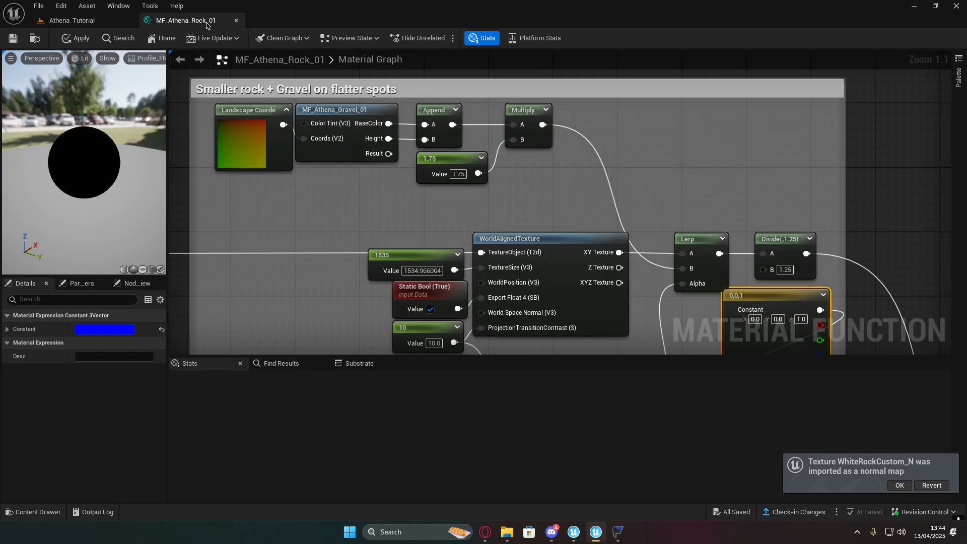
right_drag(460, 230, 454, 177)
scroll(486, 210, down, 1)
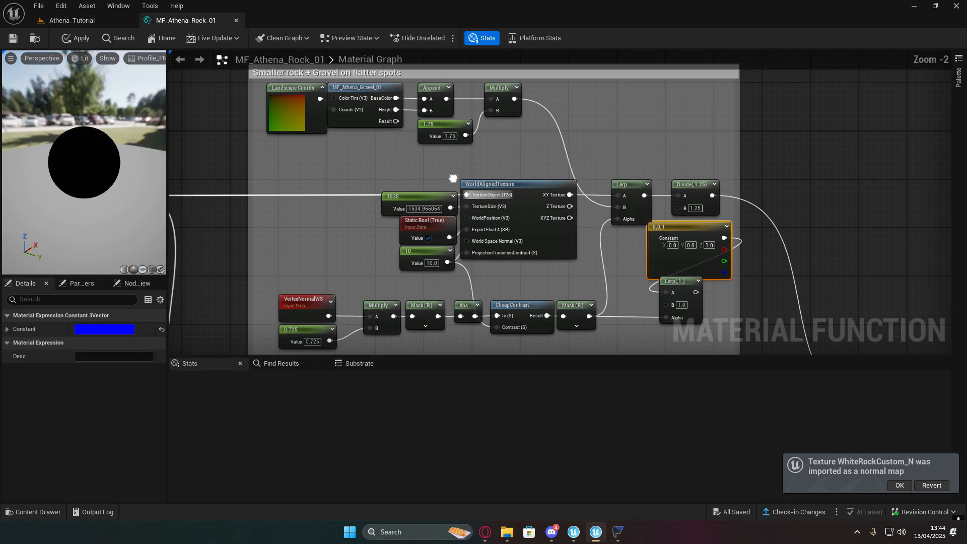
right_drag(366, 149, 415, 192)
scroll(400, 179, up, 2)
double_click(410, 117)
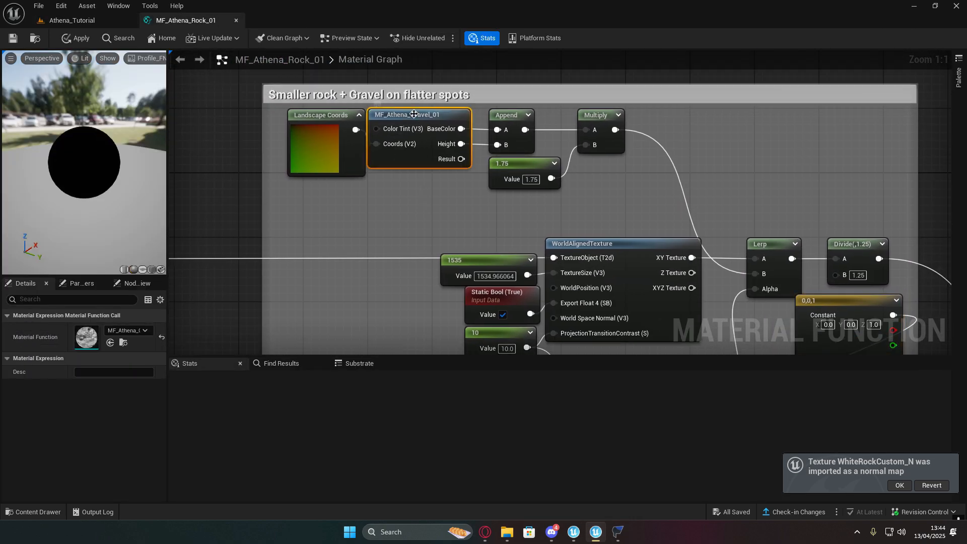
Step: Add a WhiteRockCustom_N Texture Sample below the existing one and connect the Input Coords node to its UVs
right_drag(389, 226, 554, 196)
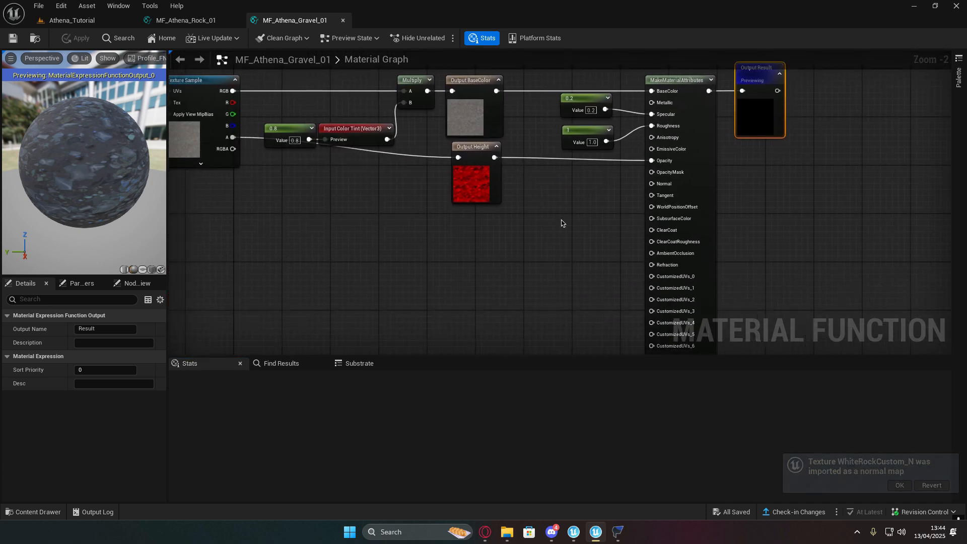
right_drag(498, 229, 484, 271)
key(ctrl+v)
drag(483, 271, 402, 227)
right_drag(470, 239, 444, 235)
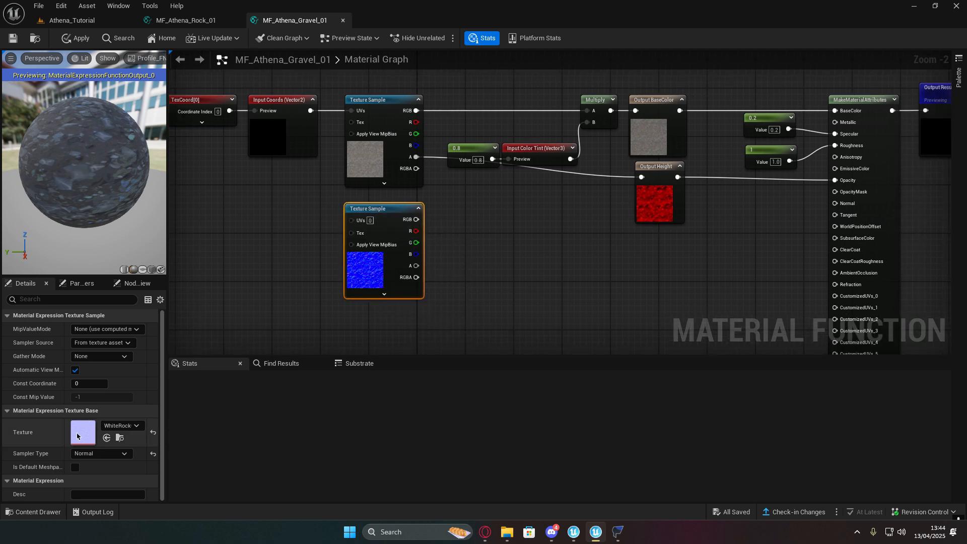
right_drag(336, 249, 399, 253)
drag(372, 114, 444, 209)
Step: Add a function output named Gravel Normals fed by the normal texture's RGB and save the material function
scroll(438, 229, up, 2)
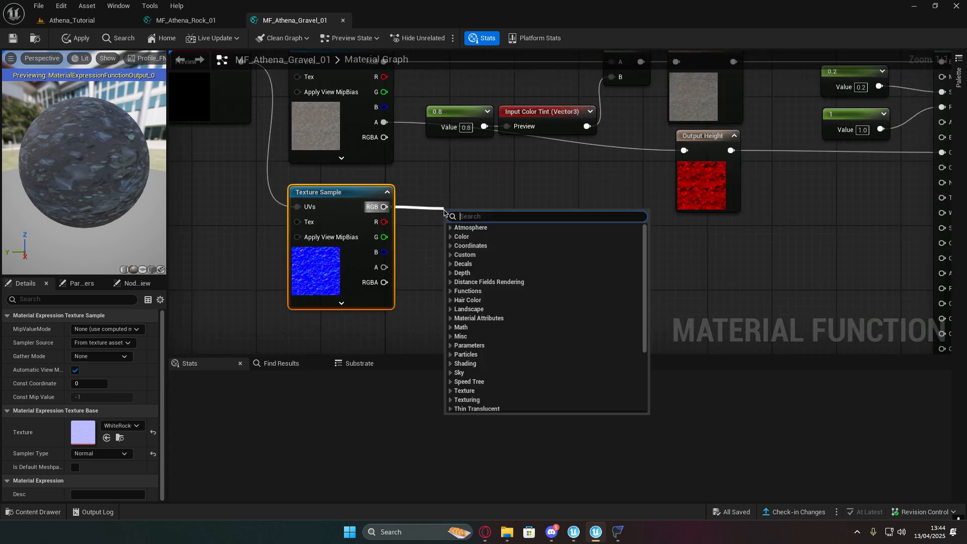
text(out)
click(481, 254)
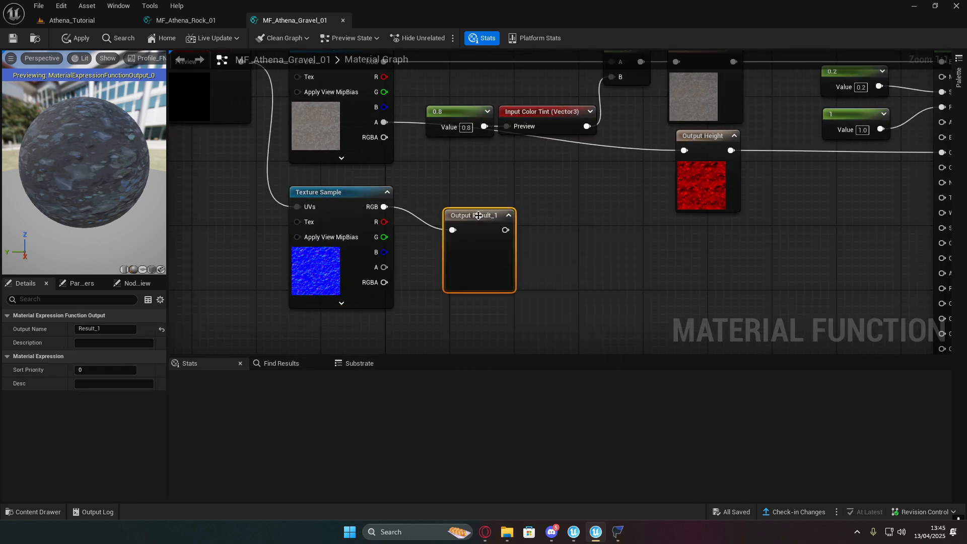
click(95, 330)
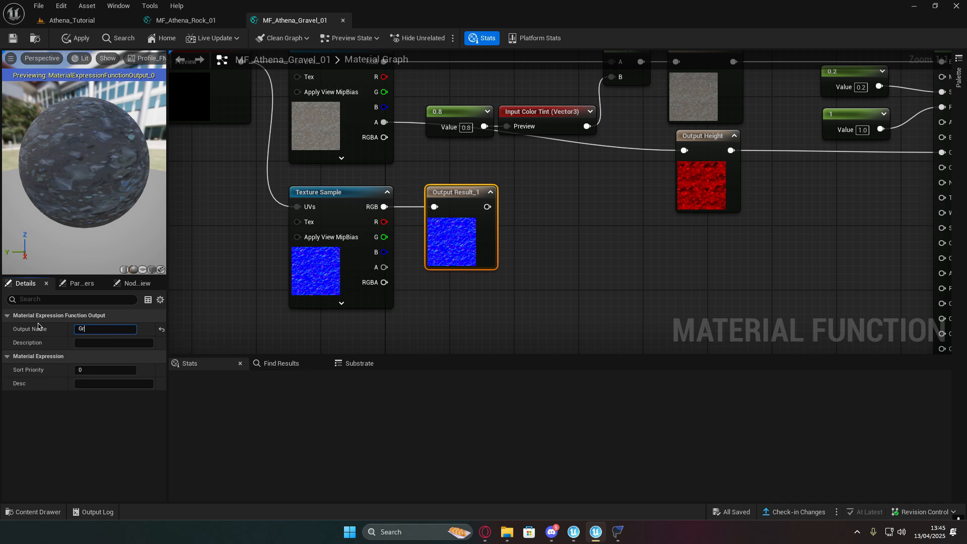
text(Gravel Normals)
key(Return)
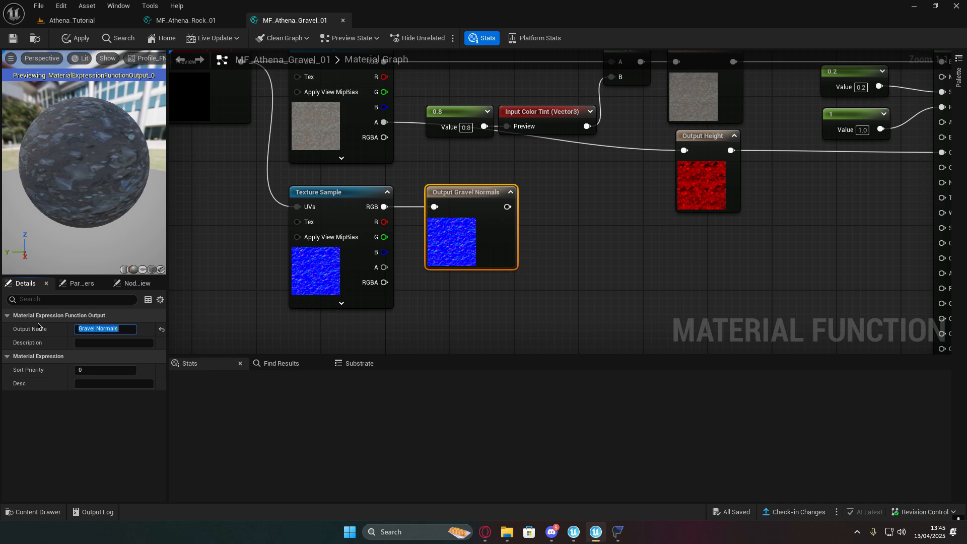
right_drag(609, 253, 542, 247)
click(13, 40)
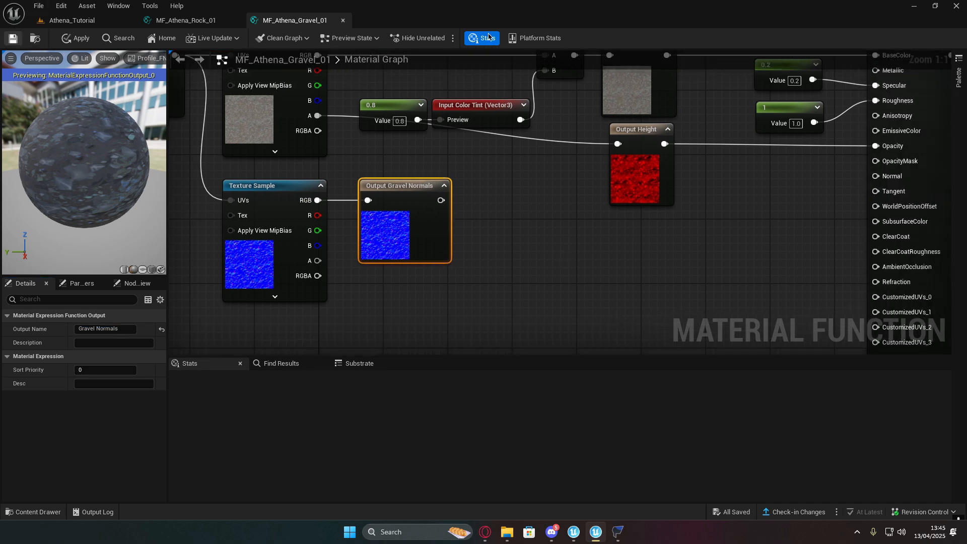
Step: In MF_Athena_Rock_01, connect Gravel Normals to the new Lerp's B, and that Lerp's output to the A input of the WorldAlignedNormal Lerp
click(186, 20)
scroll(537, 190, down, 1)
right_drag(538, 190, 345, 146)
drag(293, 121, 589, 331)
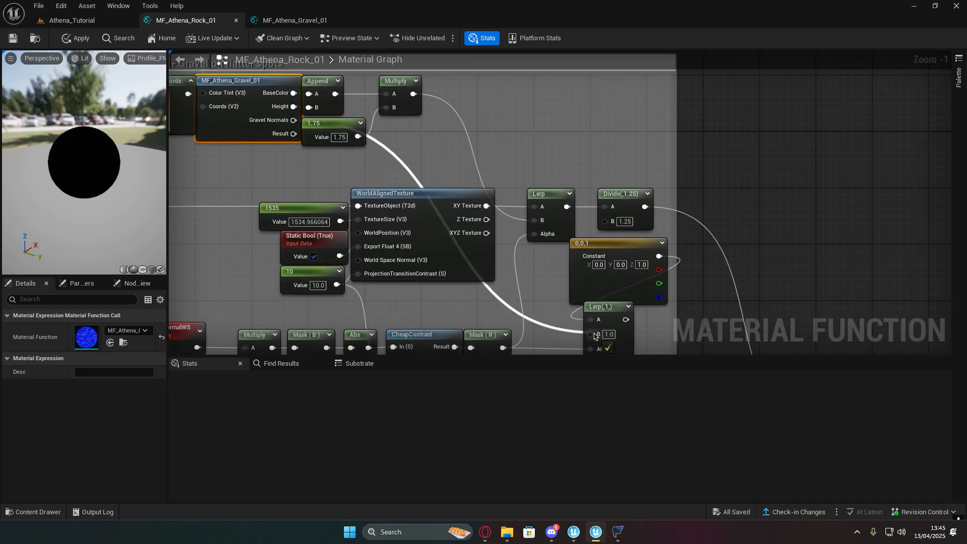
right_drag(664, 330, 513, 258)
drag(464, 175, 701, 303)
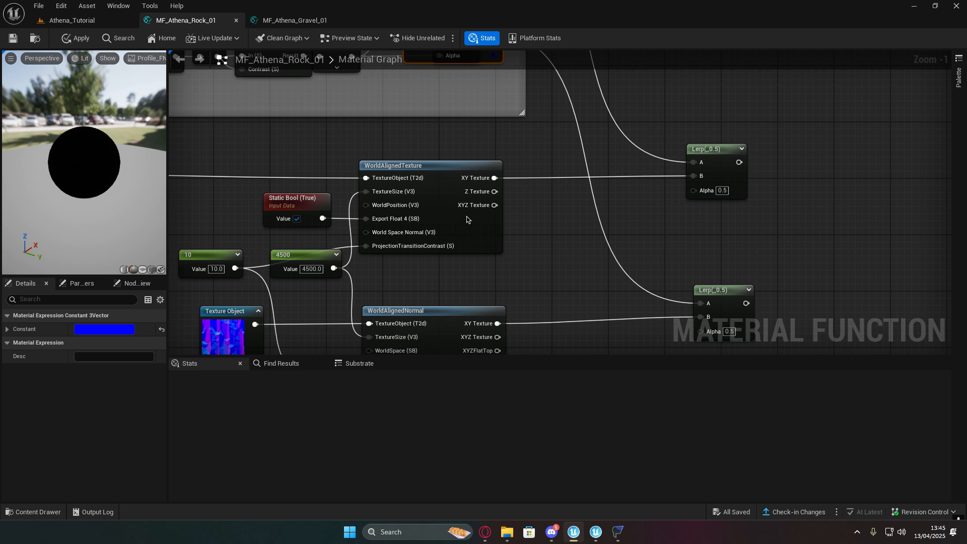
Step: Enclose the lower WorldAlignedTexture and WorldAlignedNormal nodes with their inputs in a comment titled Rock Steep
scroll(467, 219, down, 4)
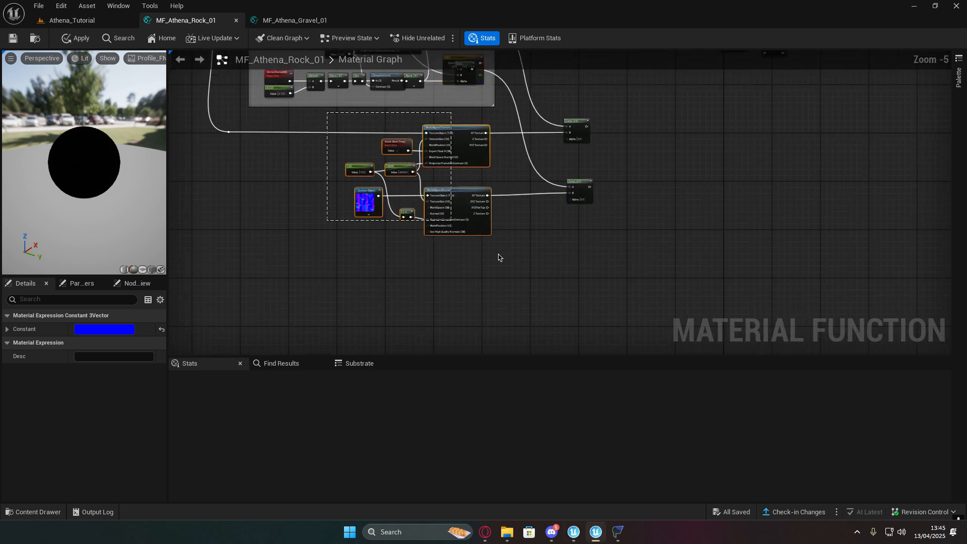
drag(498, 257, 512, 246)
key(c)
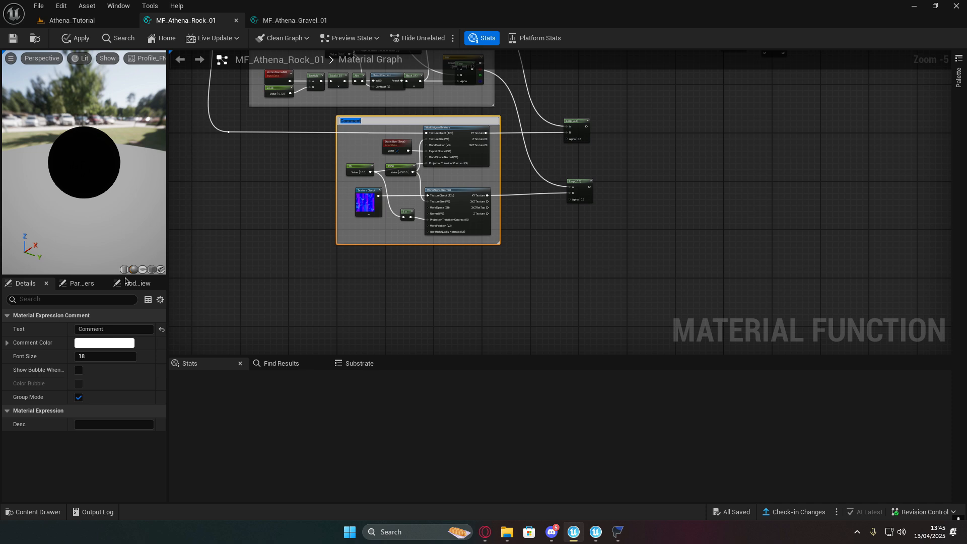
double_click(113, 329)
text(Ro)
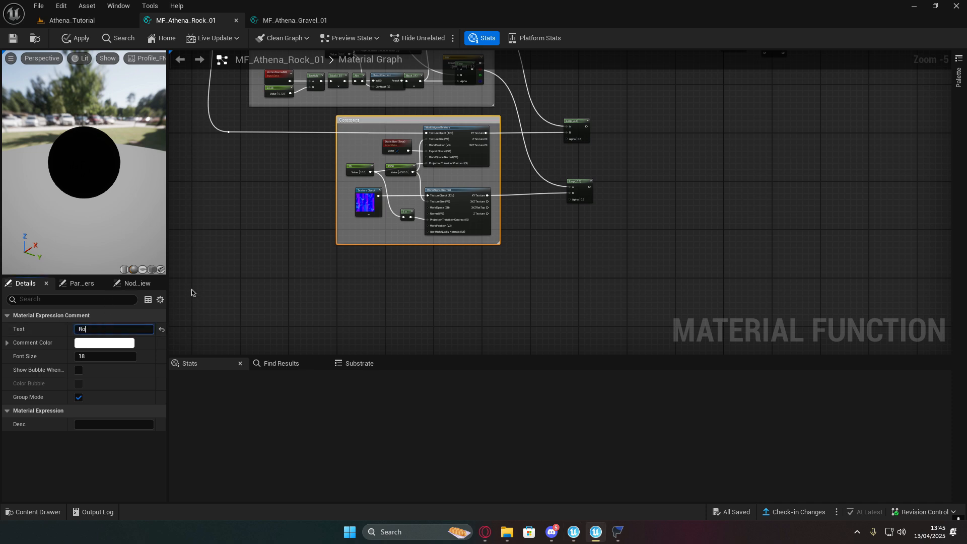
text(ck Steep)
Step: Add a VertexNormalWS node in the empty area below the Rock Steep comment
right_drag(329, 202, 564, 239)
scroll(501, 176, up, 3)
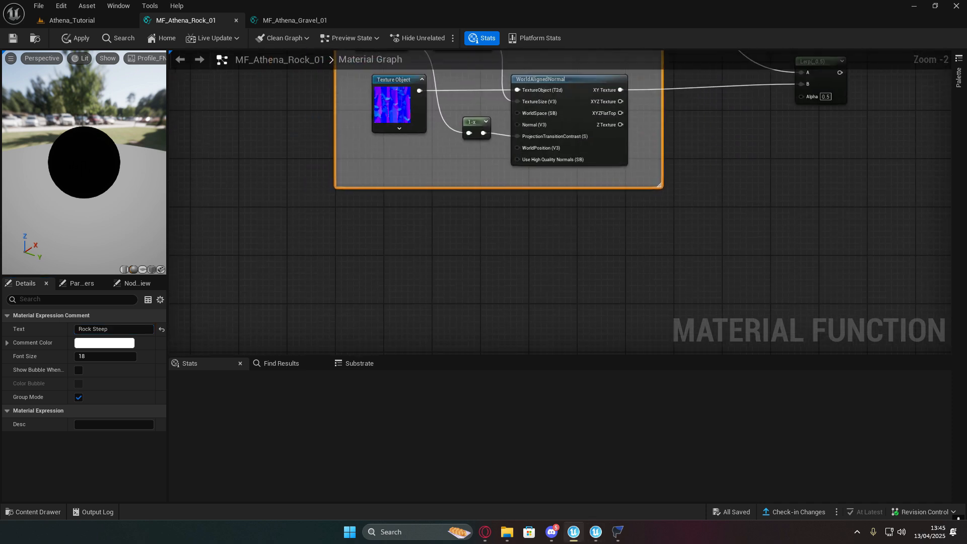
right_drag(350, 265, 443, 223)
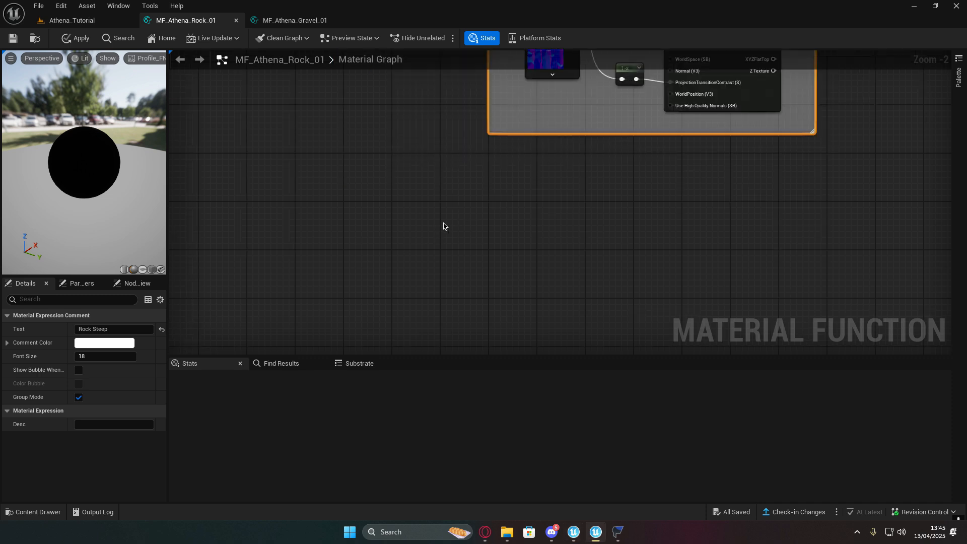
right_click(443, 224)
text(vertec)
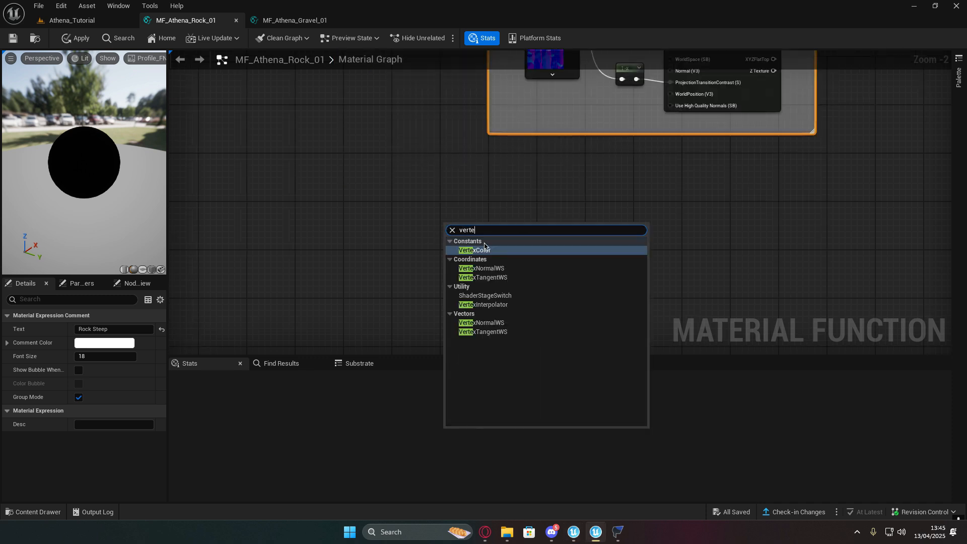
click(460, 250)
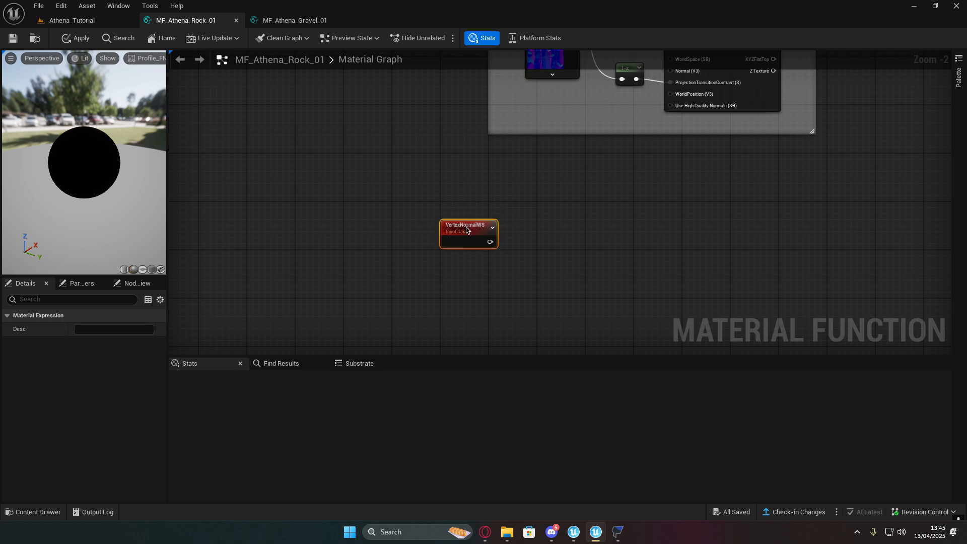
Step: Feed the VertexNormalWS output into a new ComponentMask with only the B channel enabled, placed directly beside it
scroll(555, 242, up, 3)
drag(484, 257, 539, 260)
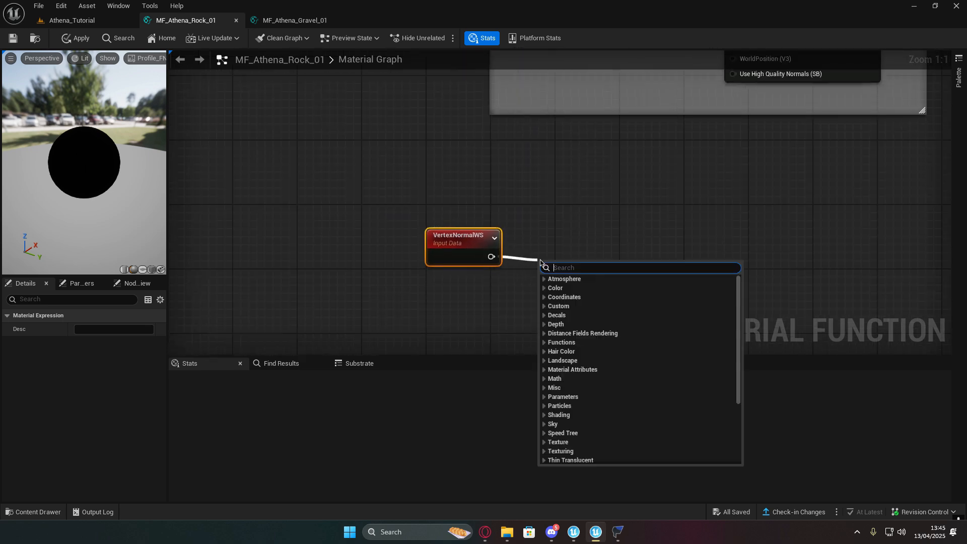
text(mask)
key(Return)
click(79, 330)
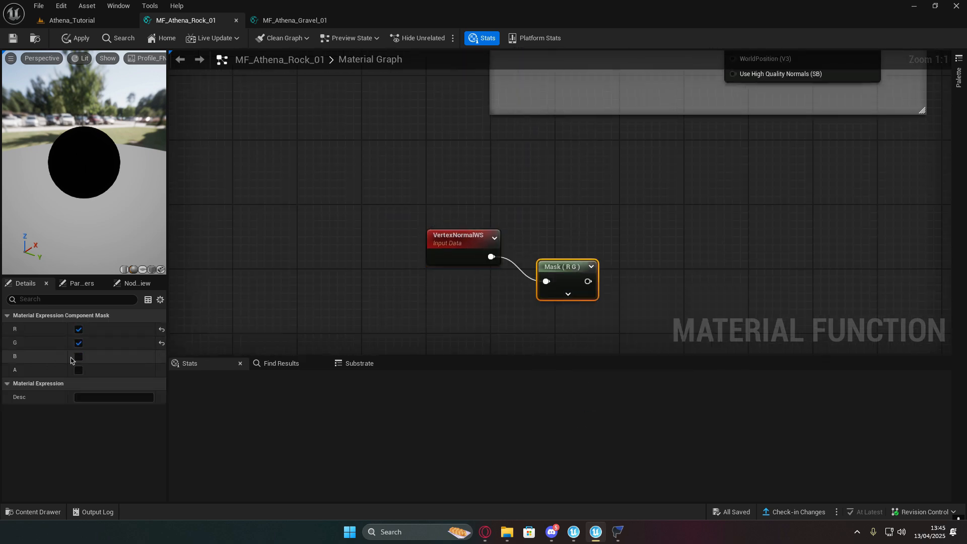
click(79, 357)
click(78, 343)
drag(559, 262, 527, 231)
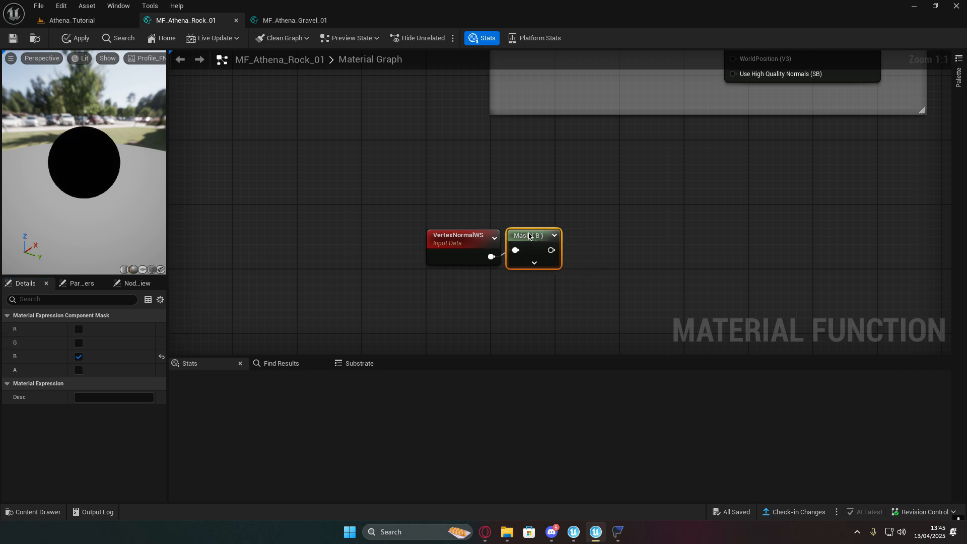
Step: Add a Lerp node above the B mask and connect the mask's output to its Alpha
right_drag(663, 253, 630, 272)
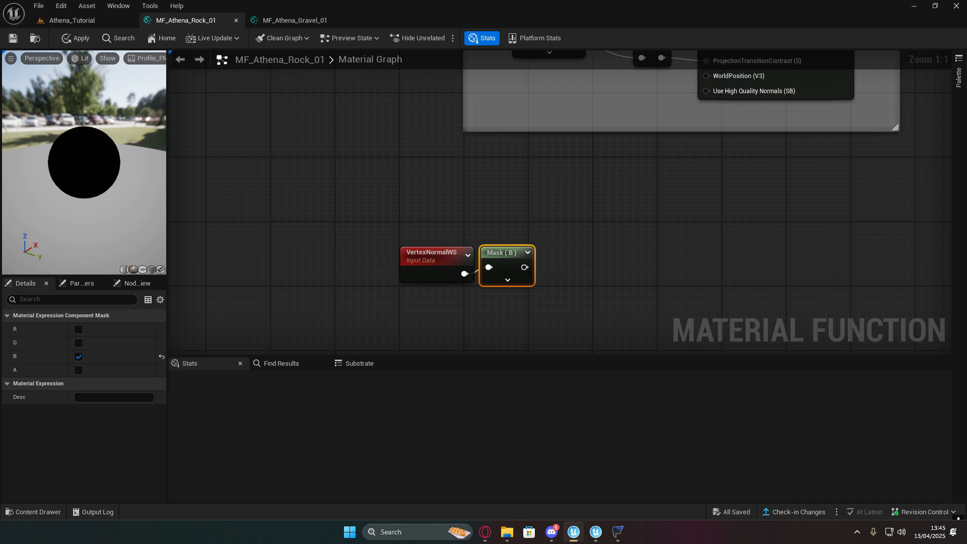
right_drag(534, 192, 492, 196)
key(l)
click(491, 191)
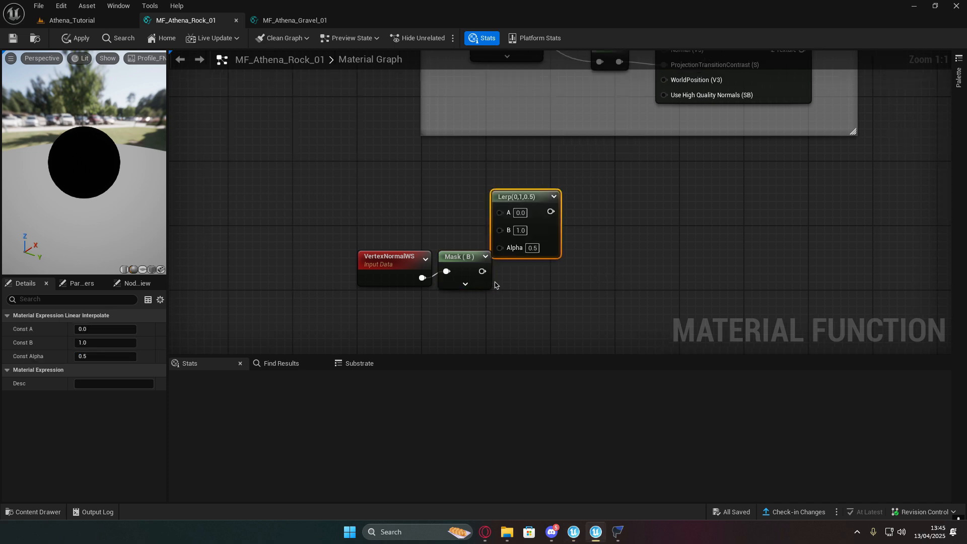
drag(482, 271, 501, 247)
click(524, 183)
drag(513, 198, 534, 172)
right_drag(429, 185, 465, 208)
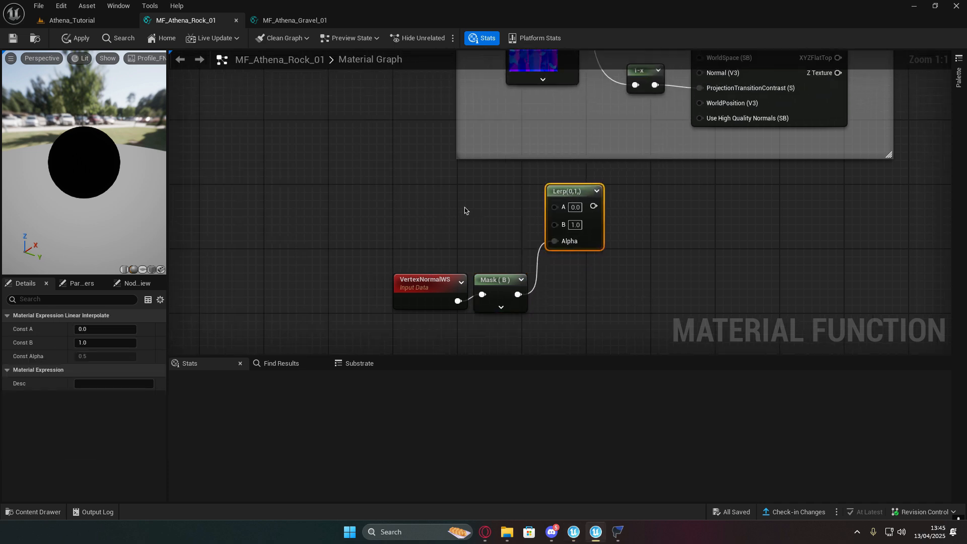
Step: Add two Constant nodes beside the new Lerp with values 5 and -4
key(1)
click(456, 193)
click(464, 229)
key(1)
click(467, 237)
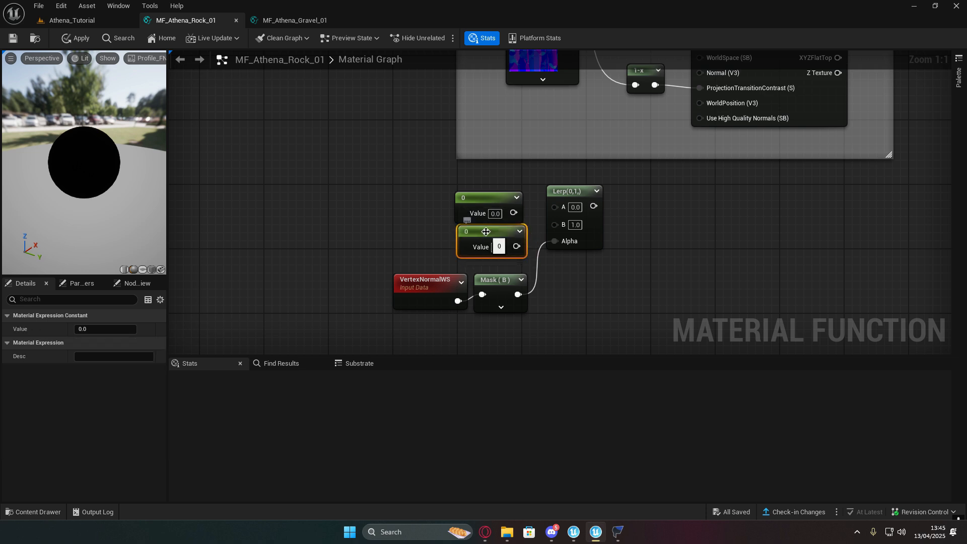
click(496, 214)
text(5)
key(Tab)
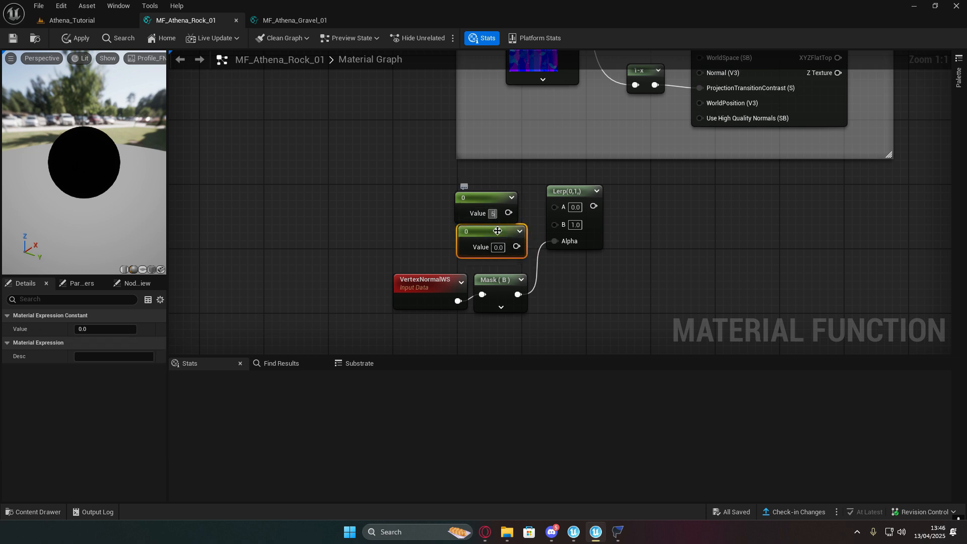
text(-4)
key(Return)
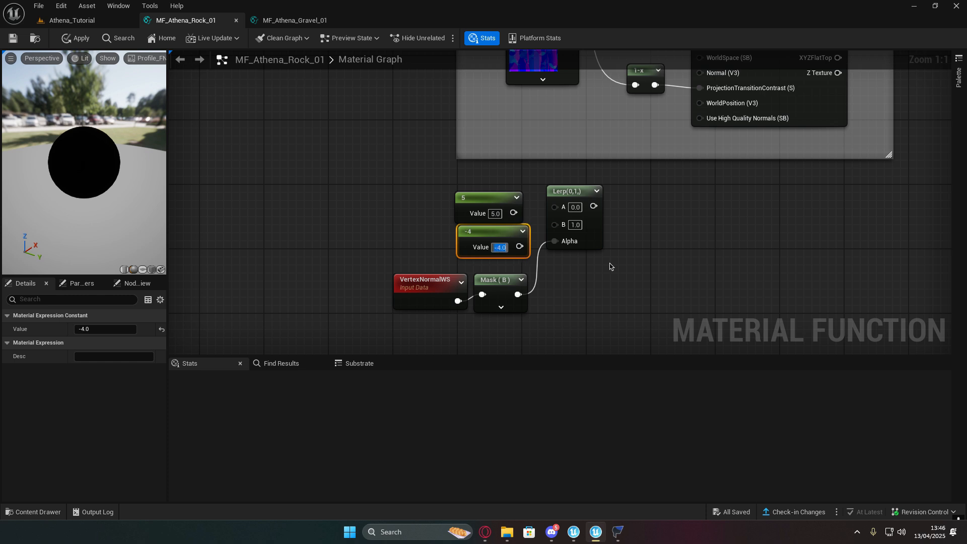
Step: Connect the 5 constant to the Lerp's A and the -4 constant to its B, and move the Lerp closer
drag(514, 213, 561, 210)
drag(519, 246, 558, 225)
drag(410, 190, 492, 192)
click(485, 192)
click(630, 247)
Step: Create an Add node fed by the angle Lerp's output on input A
right_drag(634, 249, 519, 220)
drag(462, 192, 542, 225)
text(add)
key(Return)
Step: Add a Constant of 0.8, connect it to the Add node's B input and tuck it below the Lerp
right_drag(487, 271, 519, 273)
click(518, 274)
drag(525, 284, 476, 277)
click(504, 285)
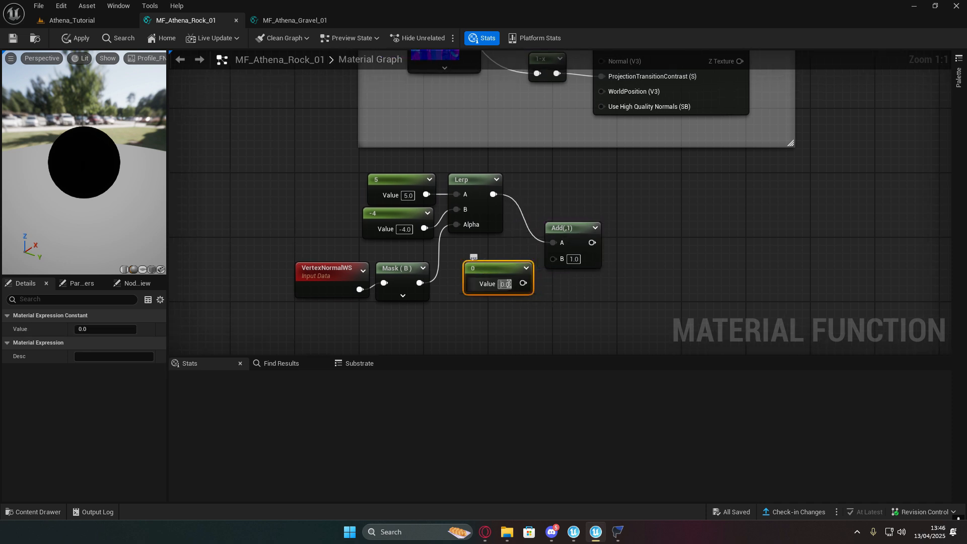
text(0.8)
key(Return)
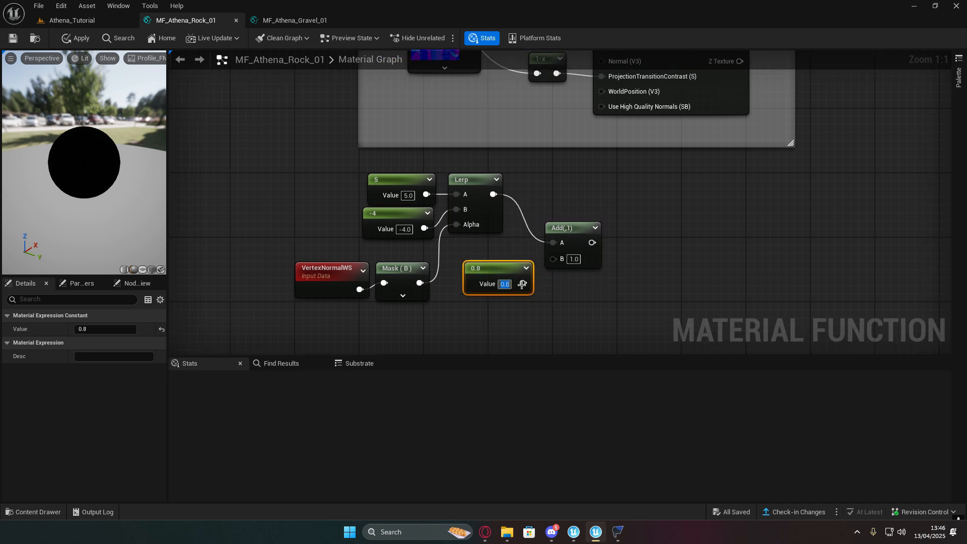
drag(523, 283, 553, 259)
drag(492, 268, 484, 241)
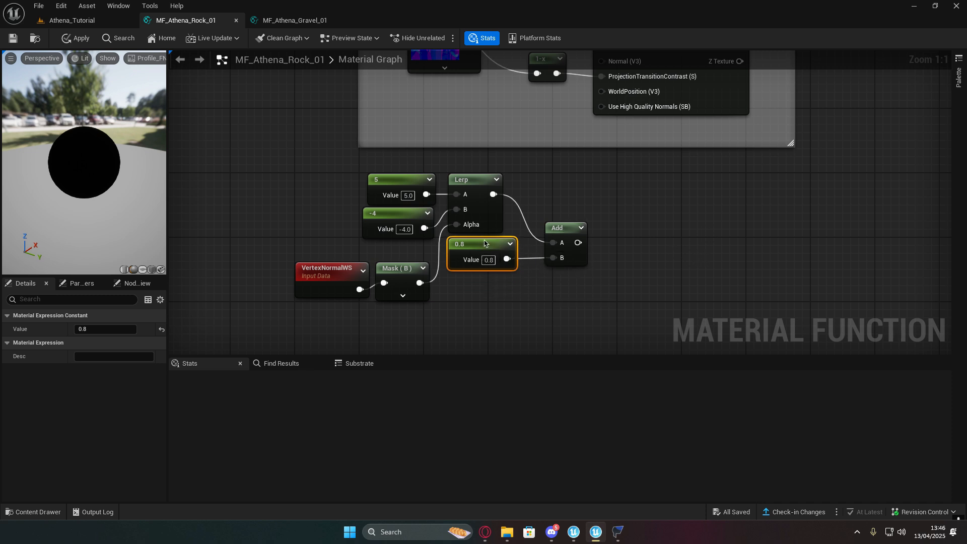
Step: Feed the Add output into a new Clamp node and align it beside the Add node
right_drag(647, 250, 544, 255)
drag(476, 248, 507, 247)
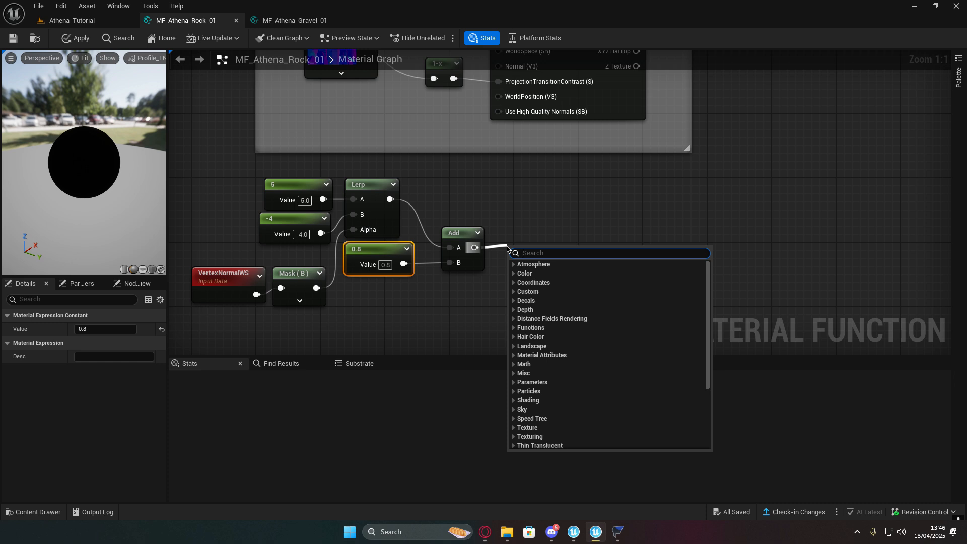
text(cla)
key(Return)
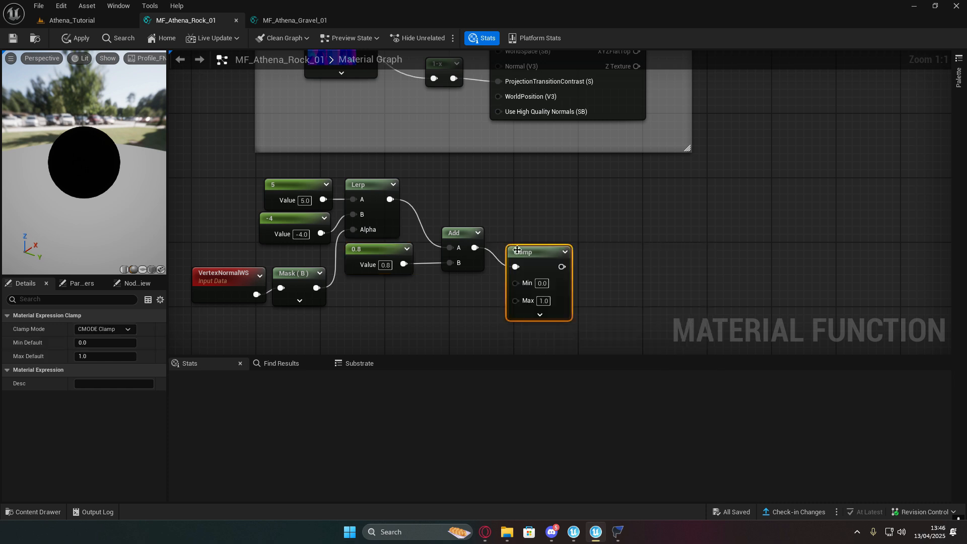
drag(528, 254, 535, 230)
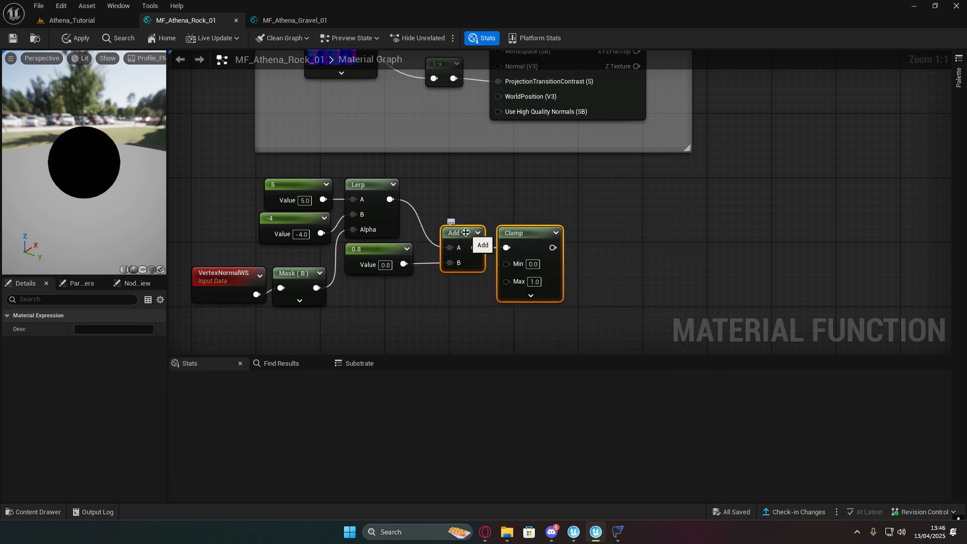
Step: Enclose the vertex normal blend nodes in a comment titled Steep Rock Angle Blend and position it below the Rock Steep comment
right_drag(370, 276, 470, 253)
drag(322, 146, 622, 272)
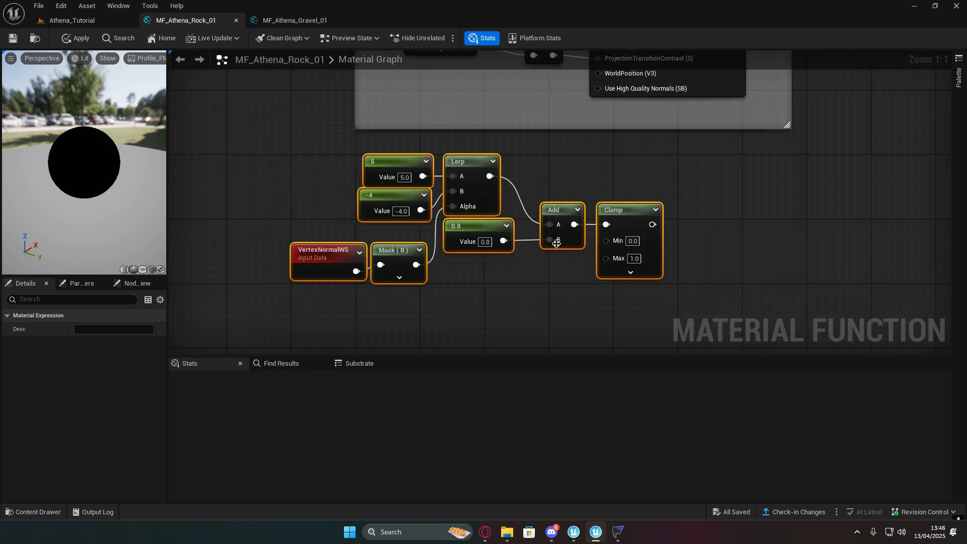
drag(408, 171, 479, 186)
right_drag(690, 200, 600, 176)
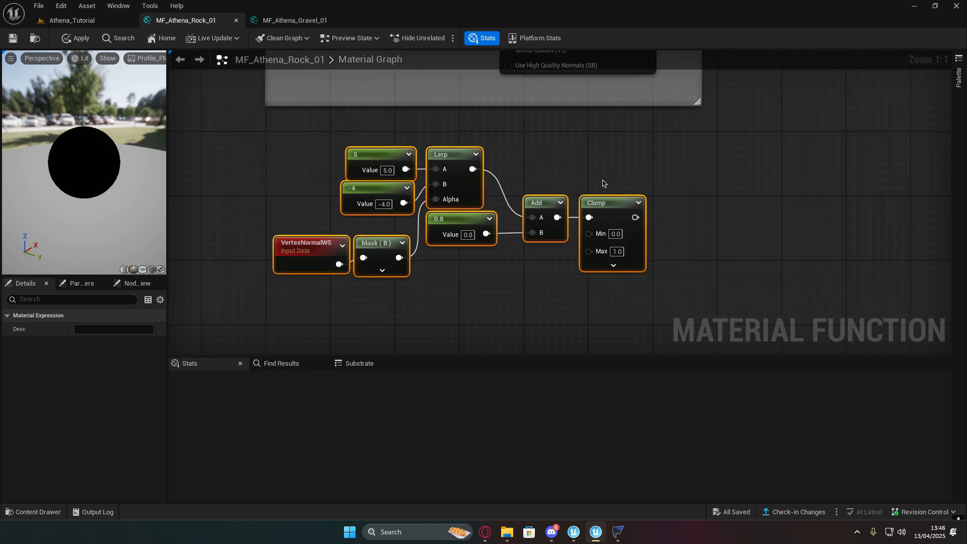
text(cSteep Rock Angle Blend)
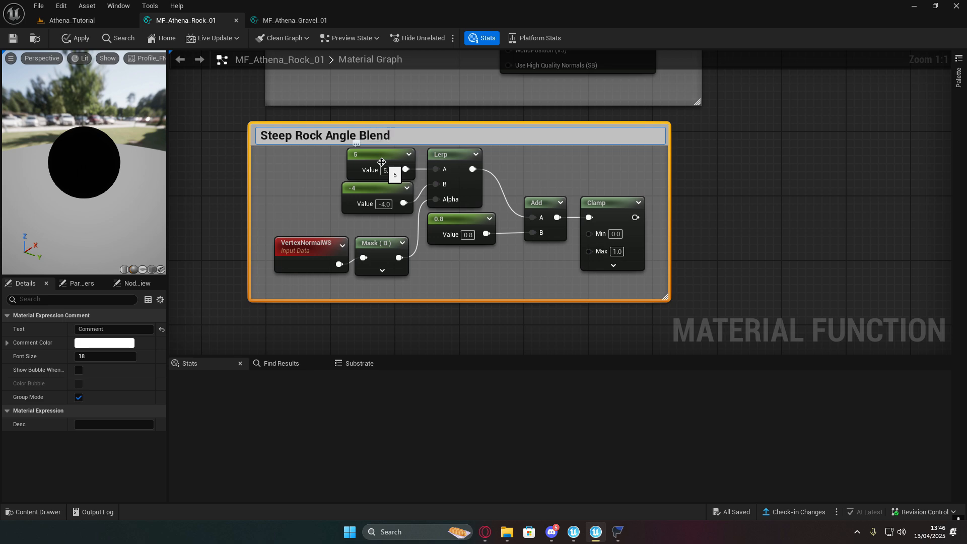
key(Return)
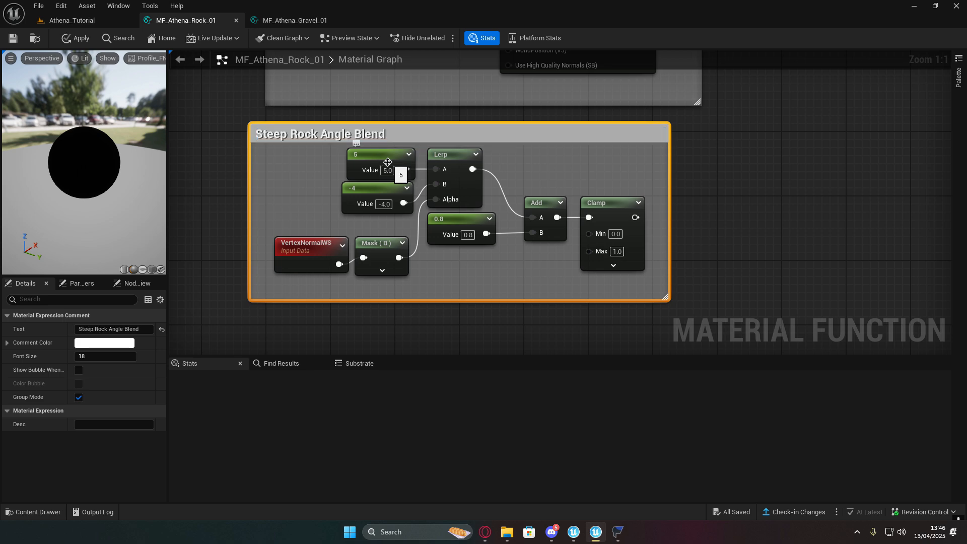
drag(499, 129, 532, 129)
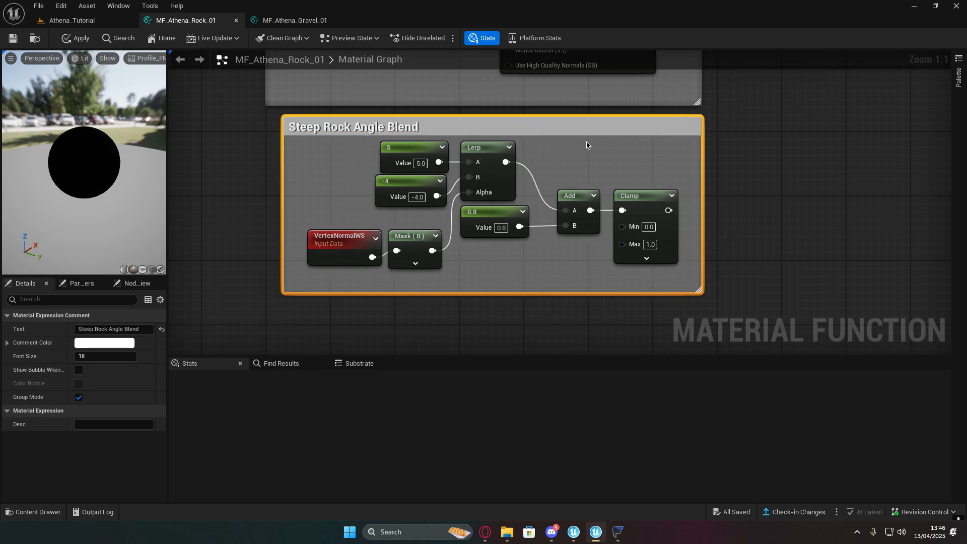
Step: Connect the Clamp output to the Alpha inputs of both Lerps that receive the Rock Steep texture and normal
right_drag(752, 149, 555, 201)
click(554, 201)
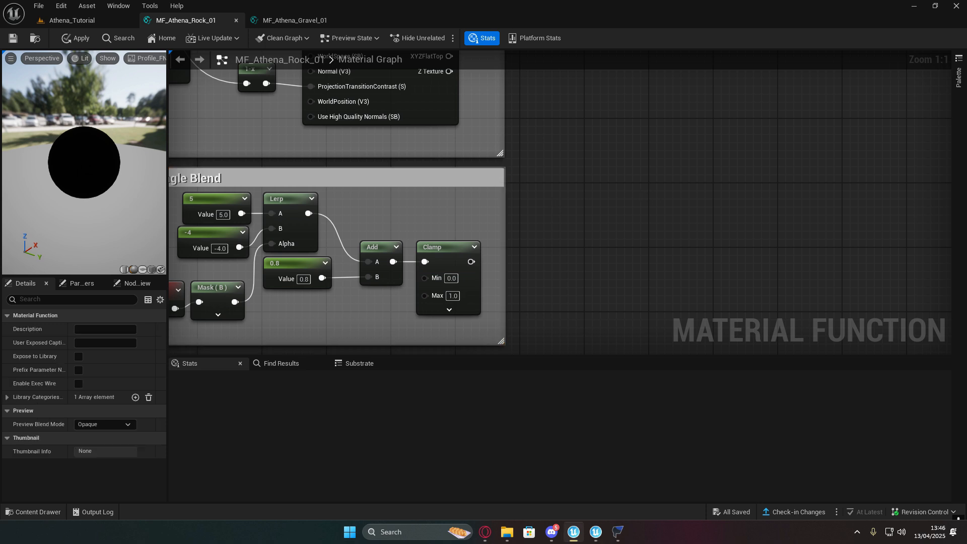
scroll(586, 280, down, 3)
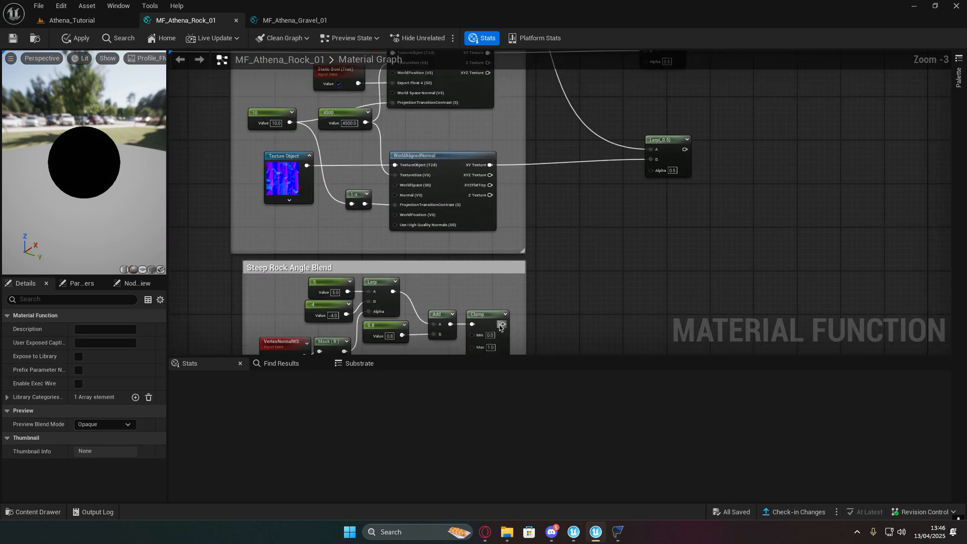
drag(500, 325, 651, 170)
scroll(603, 204, down, 1)
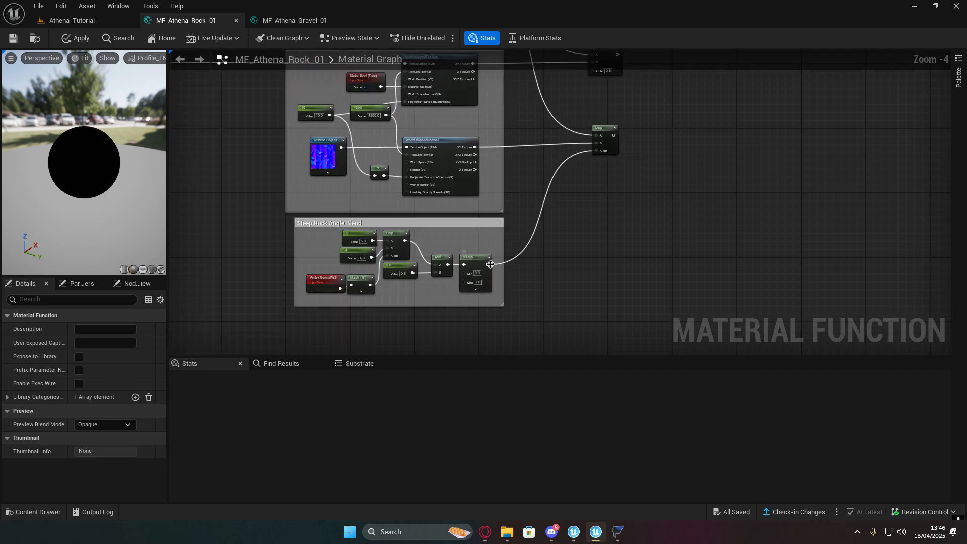
drag(487, 265, 512, 226)
right_drag(629, 184, 608, 203)
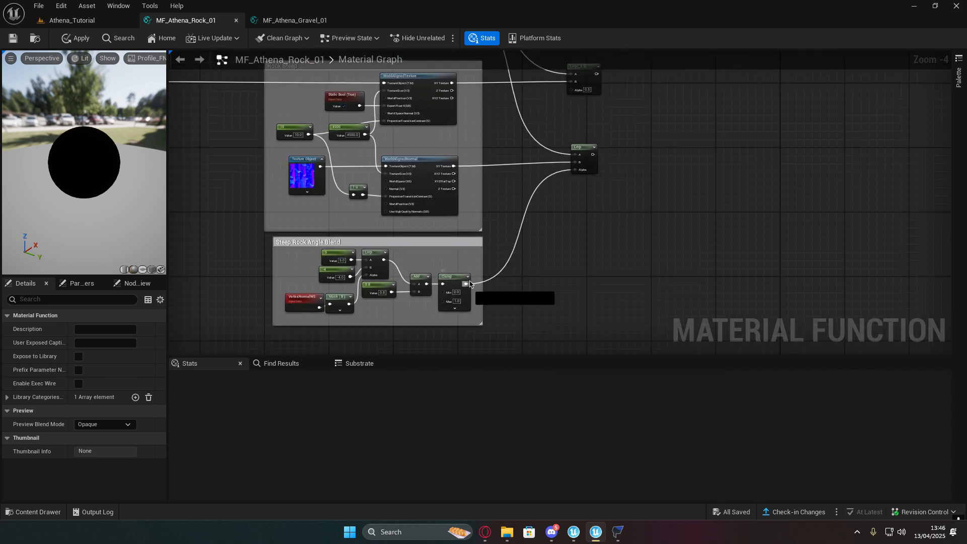
drag(469, 284, 572, 90)
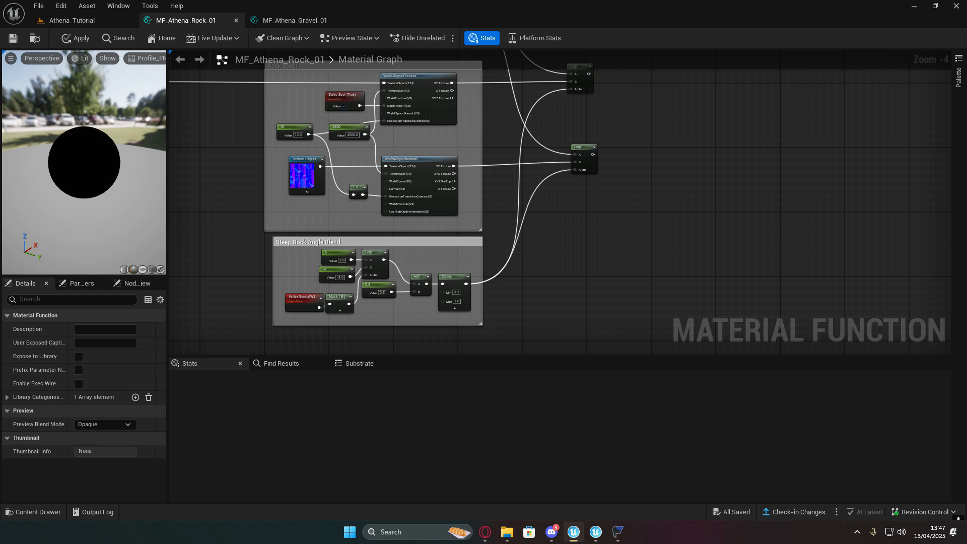
Step: Add a Divide node after the upper texture Lerp, set its B value to 1.5 and place it beside the Lerp
right_drag(650, 203, 554, 285)
scroll(643, 190, up, 4)
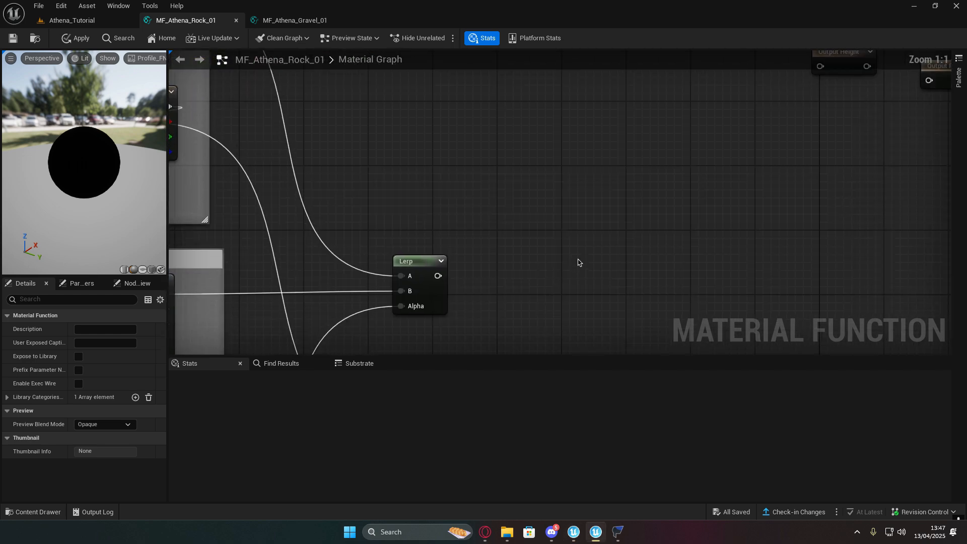
right_drag(439, 273, 466, 259)
drag(466, 262, 546, 249)
right_drag(619, 290, 595, 254)
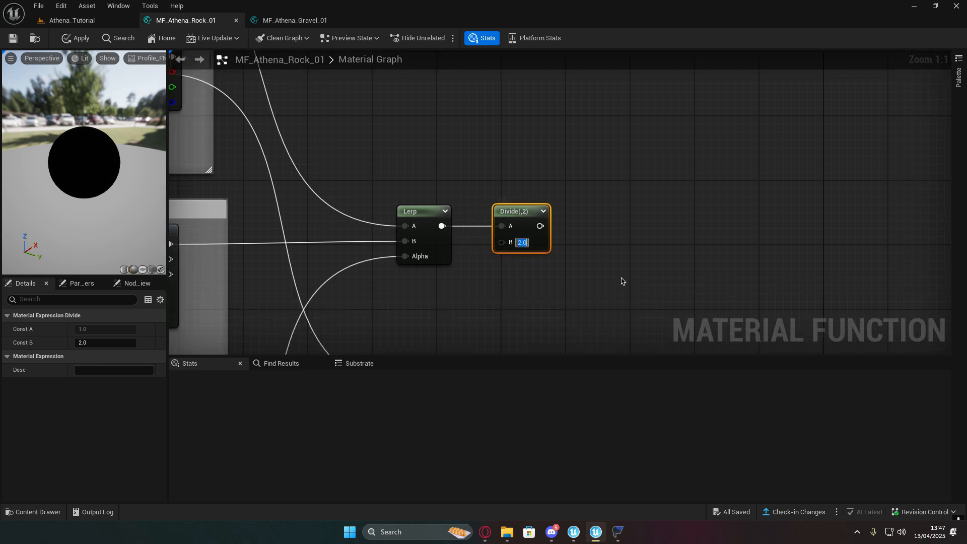
text(1.5)
key(Return)
drag(517, 213, 485, 215)
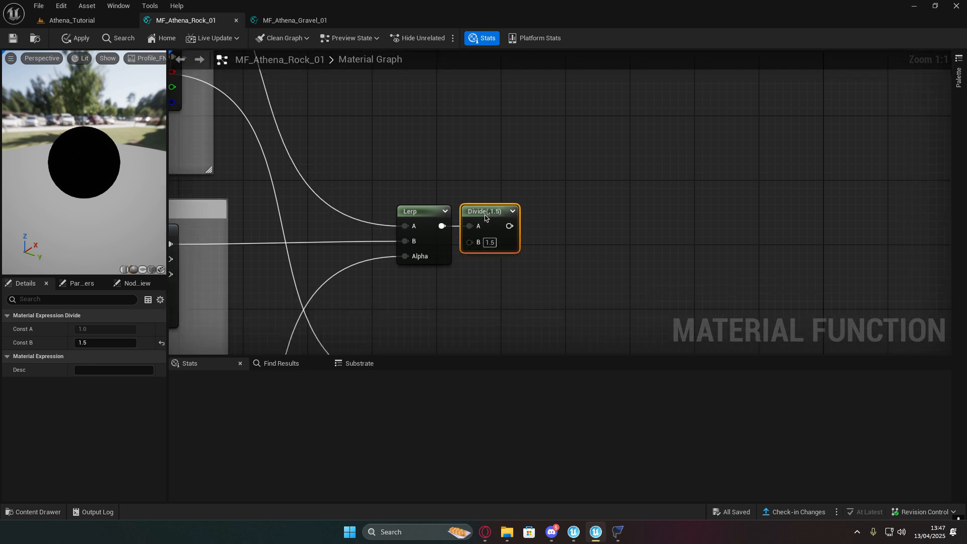
Step: Feed the Divide output into a new Saturate node
right_drag(583, 220, 503, 215)
click(504, 216)
drag(407, 205, 467, 212)
text(sat)
key(Return)
Step: Add a ComponentMask node fed by the Saturate output and enable its B channel
right_drag(506, 239, 446, 243)
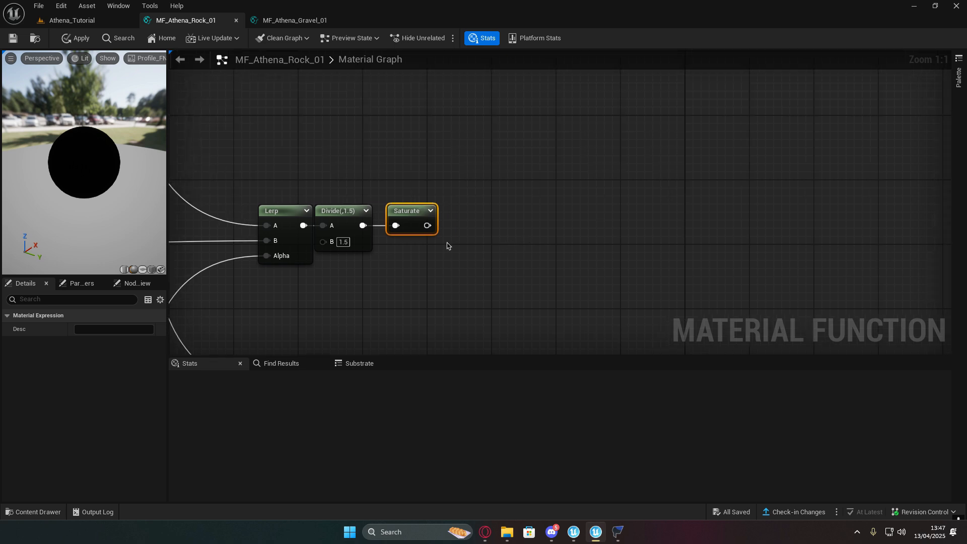
drag(427, 225, 476, 227)
text(mask)
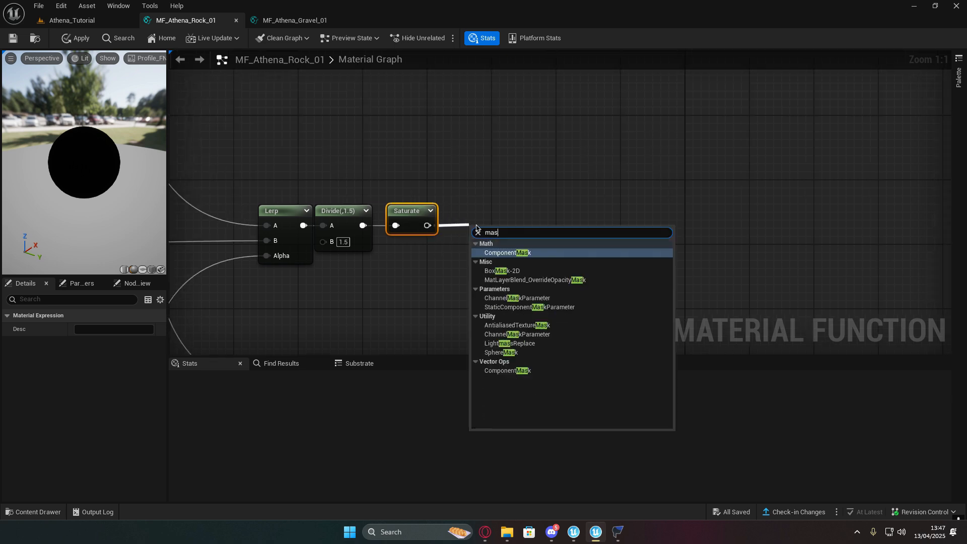
click(510, 253)
click(78, 356)
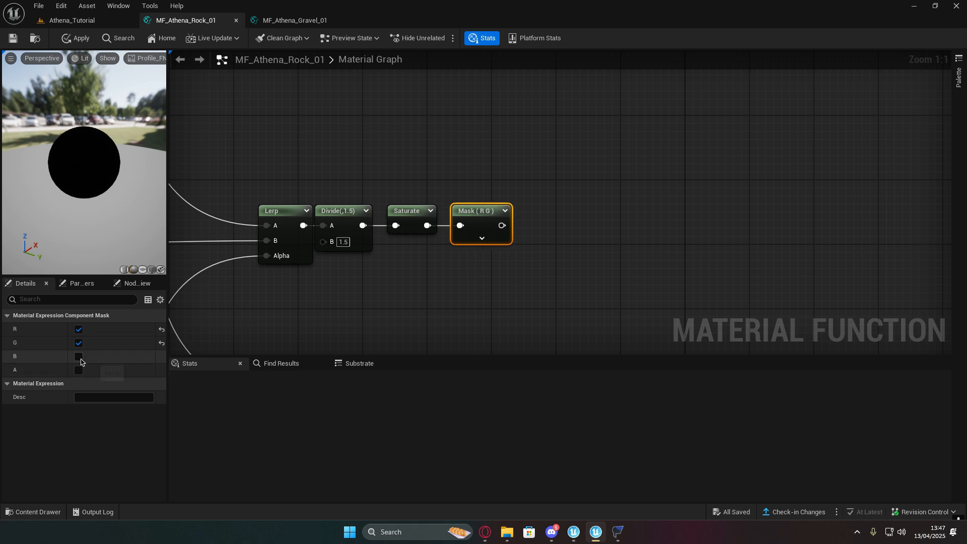
Step: Add a second ComponentMask fed by the Saturate output, with only its A channel enabled, and place it below the RGB mask
right_drag(429, 300, 401, 282)
drag(398, 209, 419, 247)
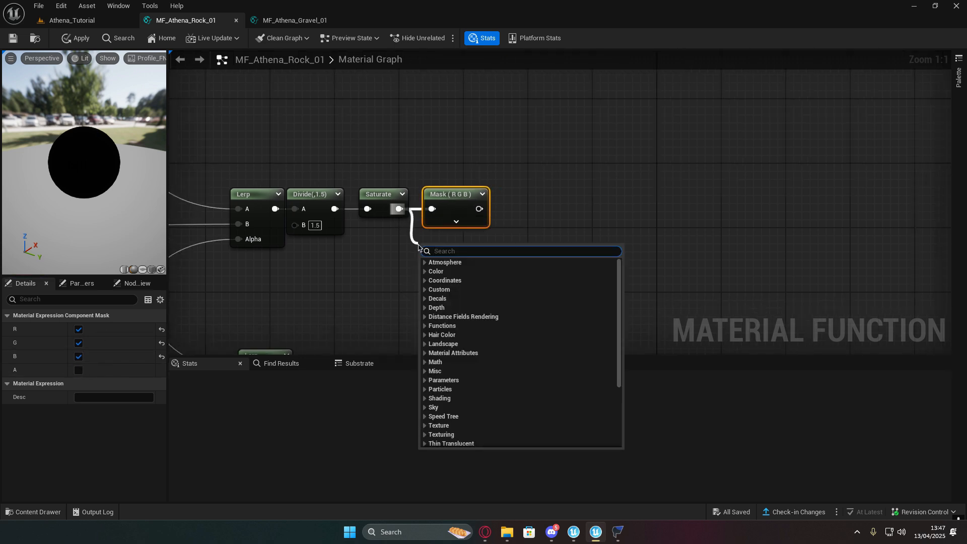
text(mask)
key(Return)
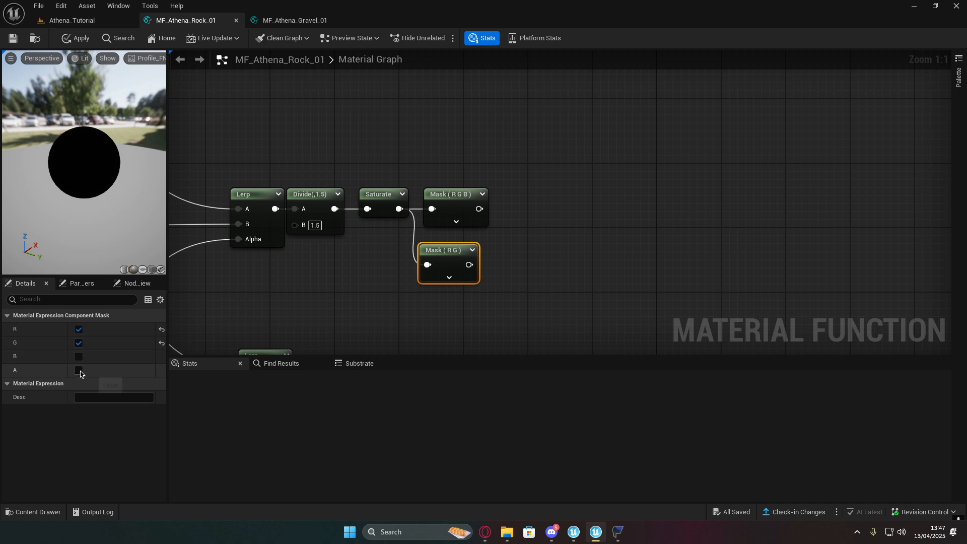
click(79, 370)
click(79, 343)
click(79, 329)
drag(443, 252, 494, 240)
right_drag(598, 267, 548, 272)
scroll(547, 272, down, 7)
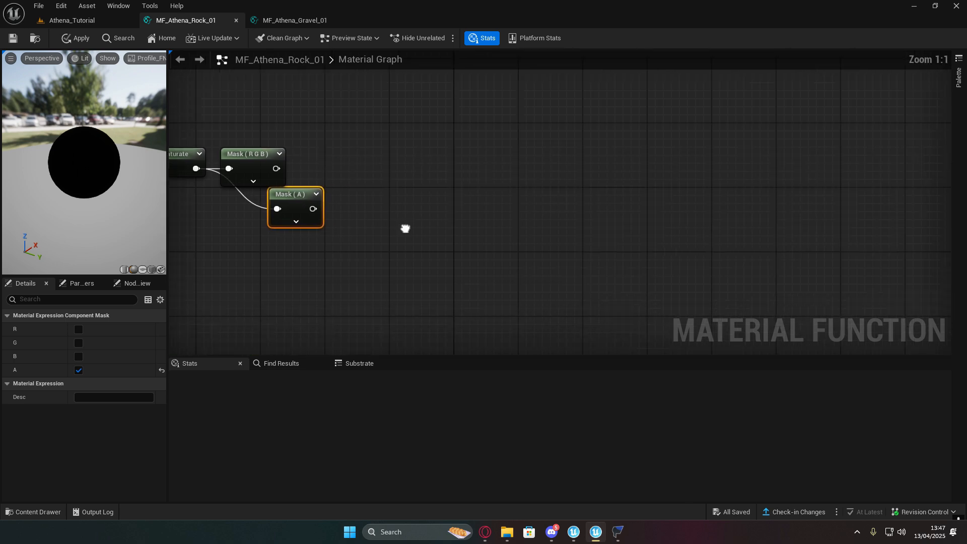
Step: Move the three function output nodes down near the masks and connect the A mask to Output Height
scroll(485, 237, up, 4)
right_drag(525, 145, 563, 253)
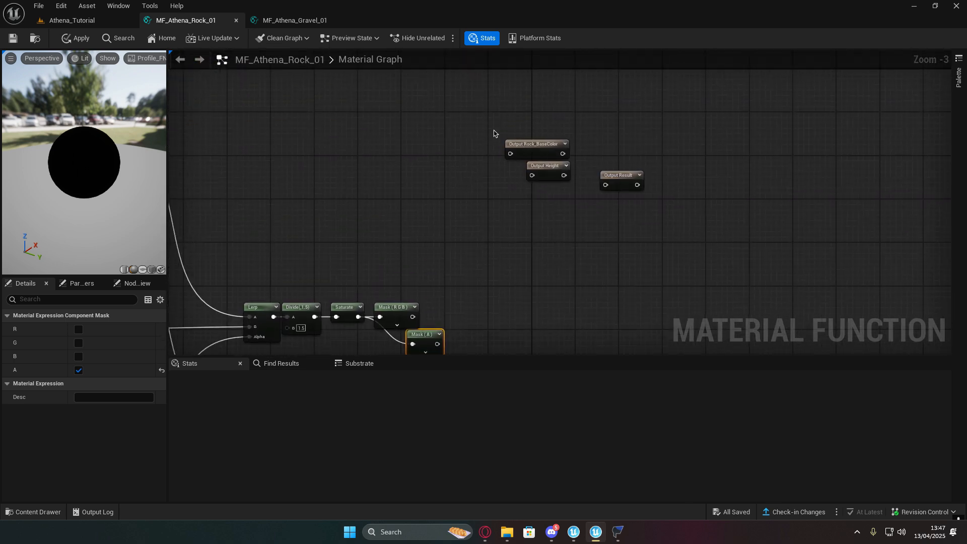
drag(493, 132, 613, 190)
drag(549, 163, 549, 305)
right_drag(491, 322, 484, 242)
drag(431, 264, 525, 236)
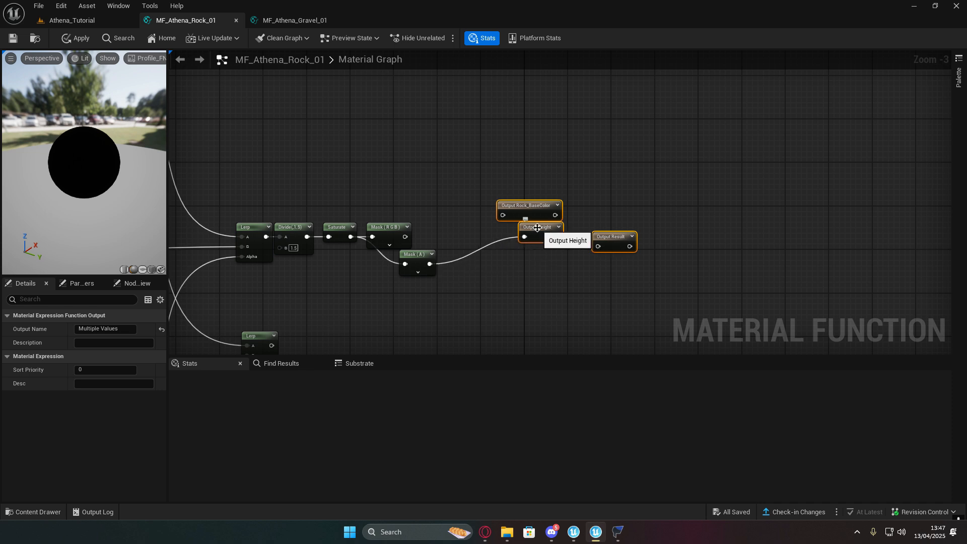
Step: Start previewing the Output Height node, and place the outputs beside the masks with the RGB mask connected to Output Rock_BaseColor
right_click(538, 231)
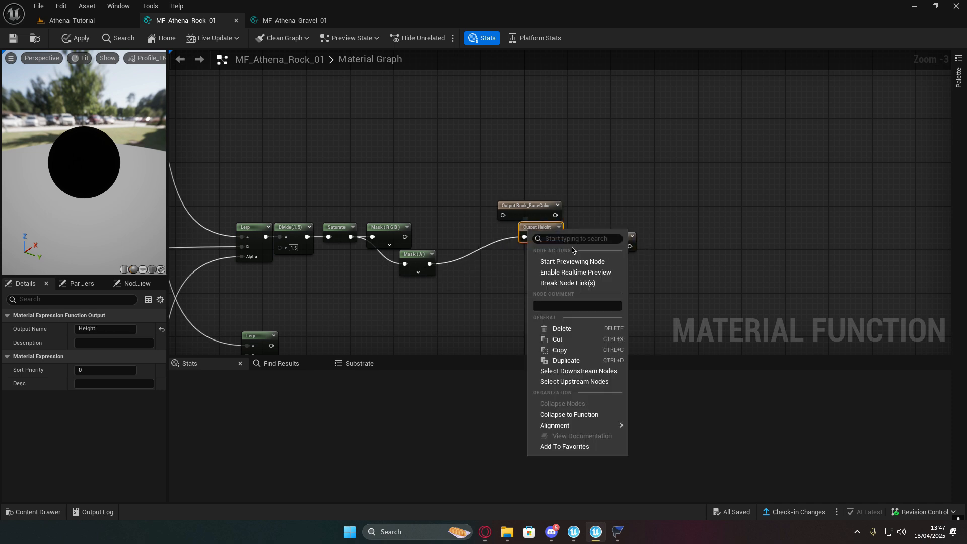
click(582, 261)
drag(539, 235, 461, 258)
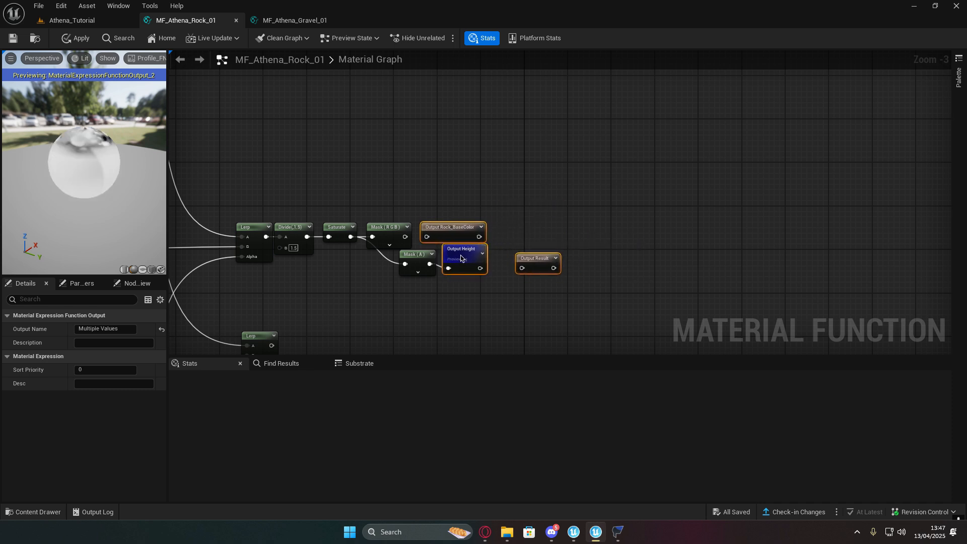
drag(405, 237, 427, 237)
right_drag(453, 275, 462, 264)
scroll(467, 260, up, 3)
right_drag(566, 233, 496, 233)
click(496, 233)
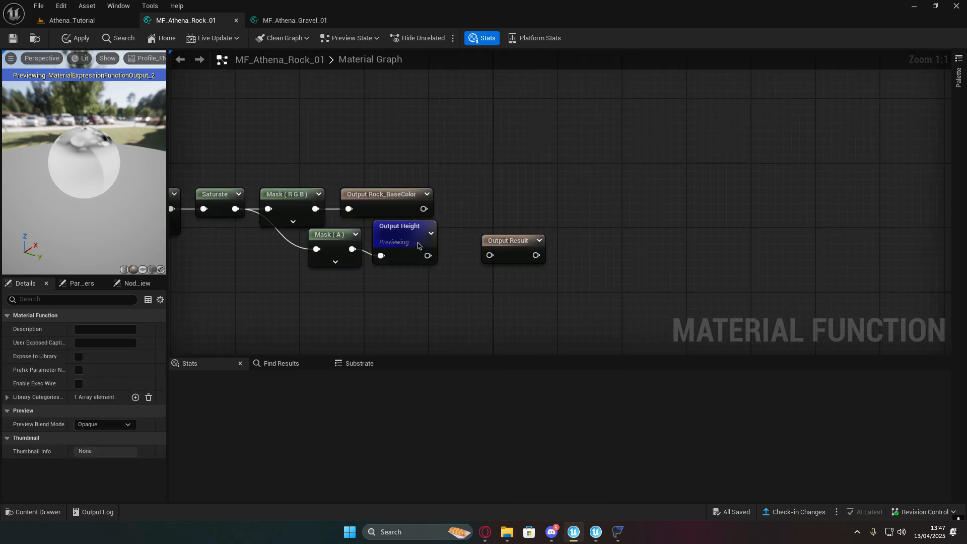
Step: Add a SetMaterialAttributes node, connect it to Output Result and place the two side by side
drag(509, 240, 662, 242)
right_click(528, 252)
text(s)
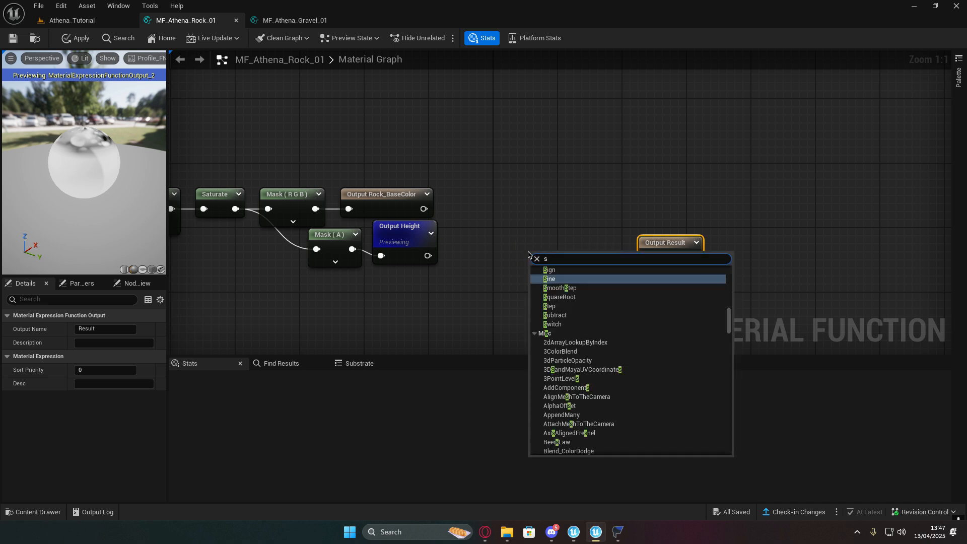
text(et)
click(577, 278)
drag(607, 273, 647, 258)
drag(665, 242, 657, 258)
click(567, 258)
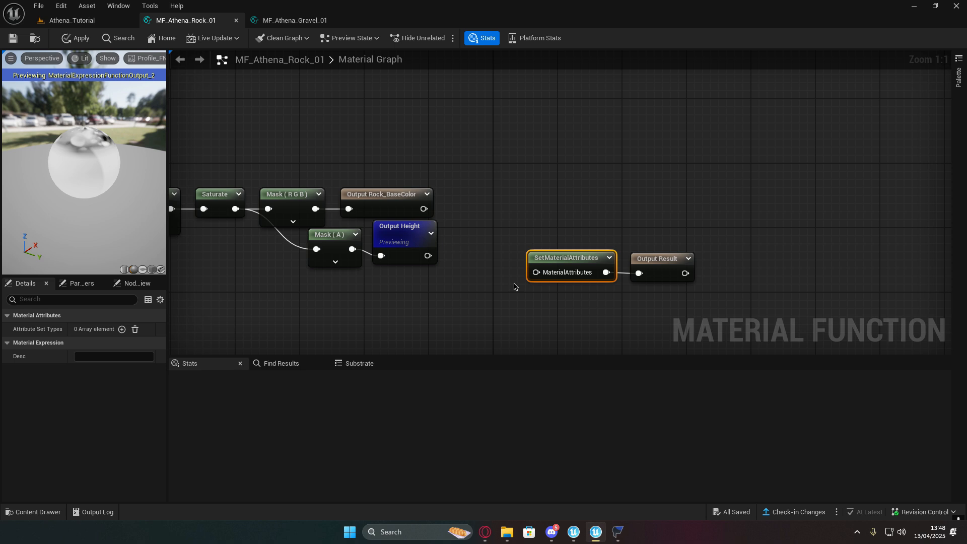
Step: Add five attribute elements to the SetMaterialAttributes node and delete the Metallic one
click(126, 330)
click(124, 330)
click(125, 331)
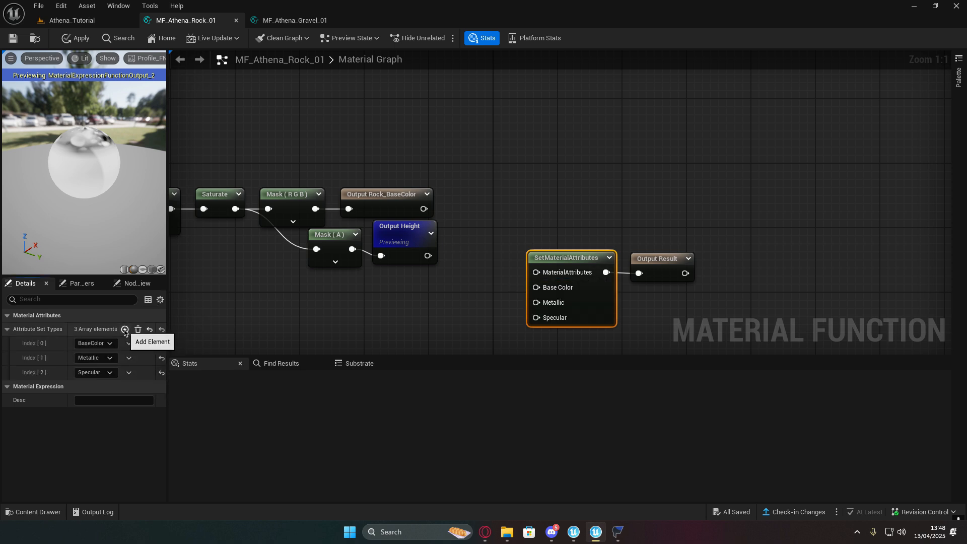
click(124, 332)
click(125, 332)
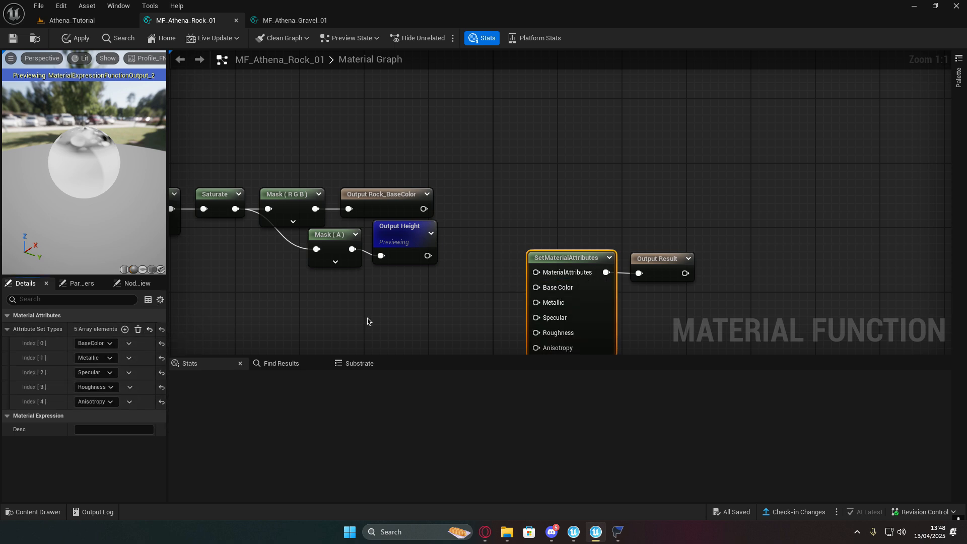
right_drag(218, 302, 203, 240)
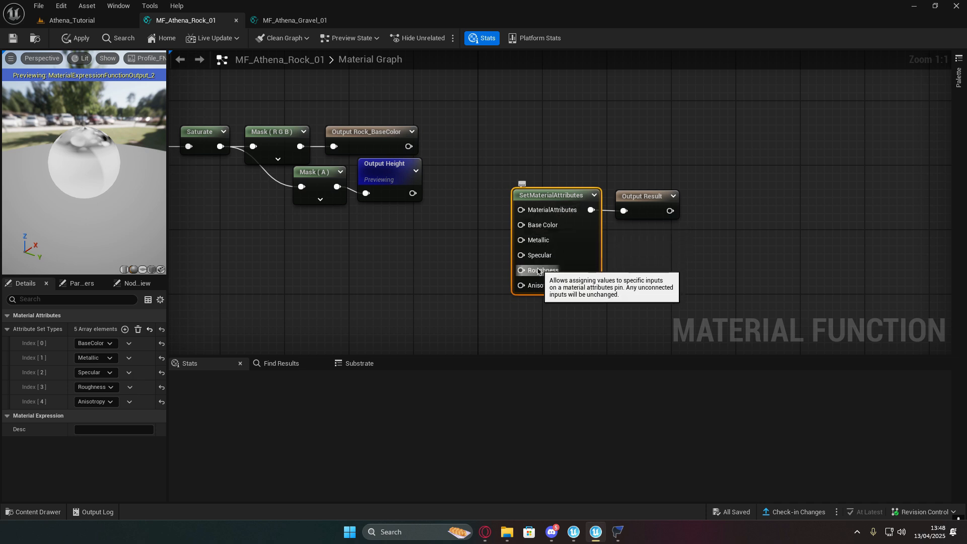
click(129, 357)
click(141, 385)
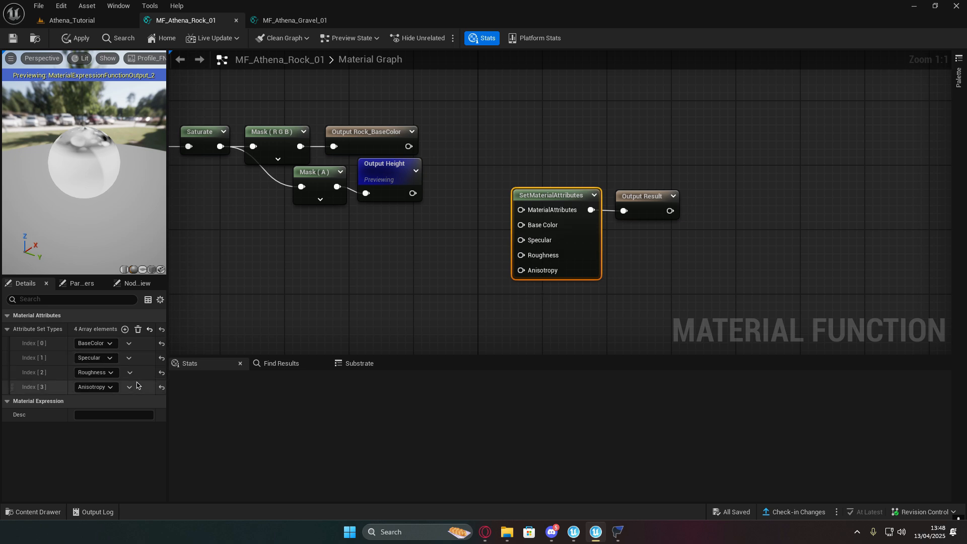
Step: Change the Anisotropy attribute to Opacity and add one more attribute set to Normal
click(110, 387)
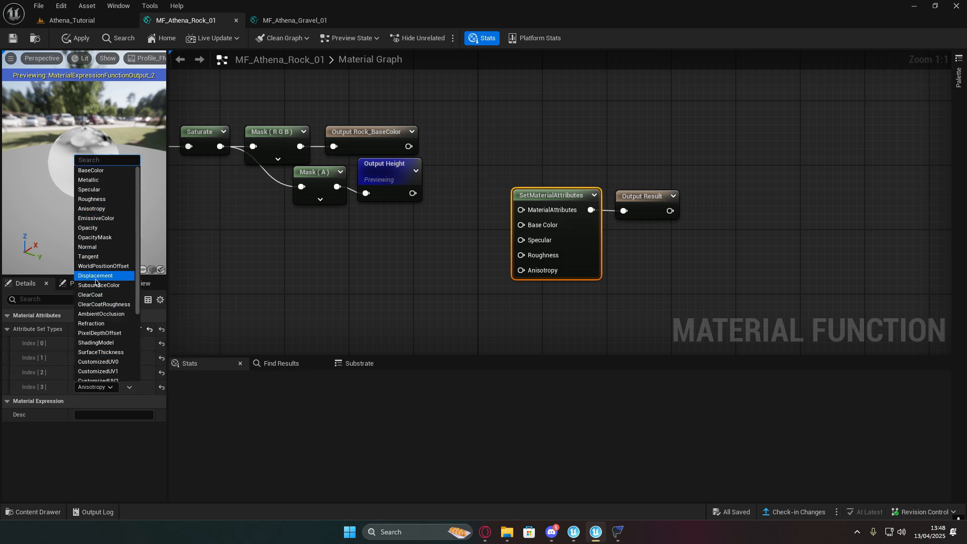
click(94, 229)
click(125, 329)
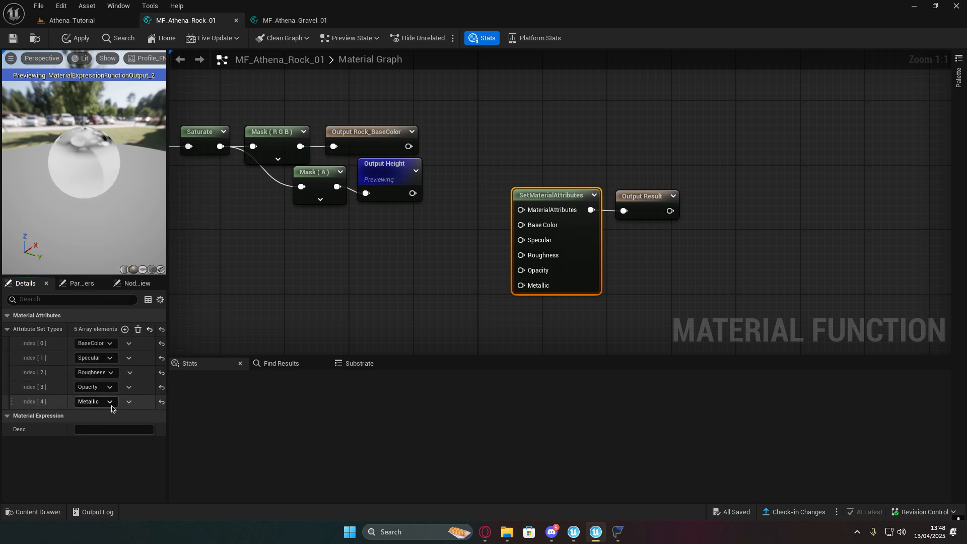
click(107, 401)
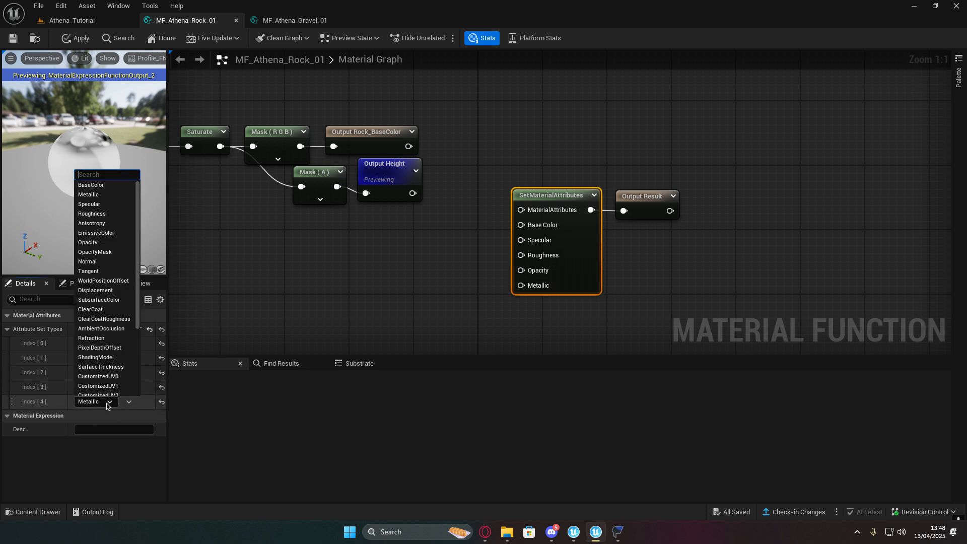
click(103, 261)
Step: Connect Output Height to the Opacity input and Output Rock_BaseColor to the Base Color input of SetMaterialAttributes
right_drag(482, 262, 443, 251)
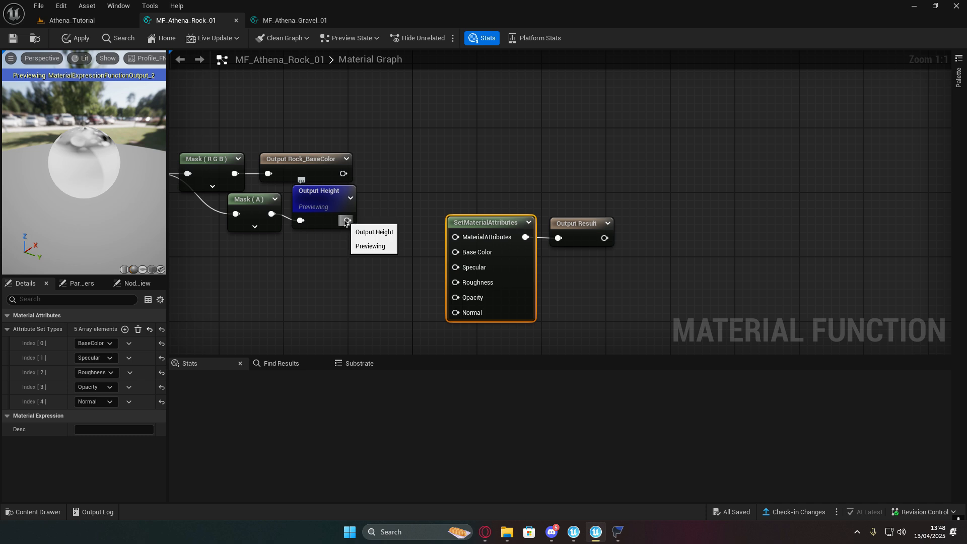
right_drag(387, 201, 400, 187)
drag(359, 206, 470, 287)
drag(356, 160, 468, 239)
right_drag(372, 279, 464, 295)
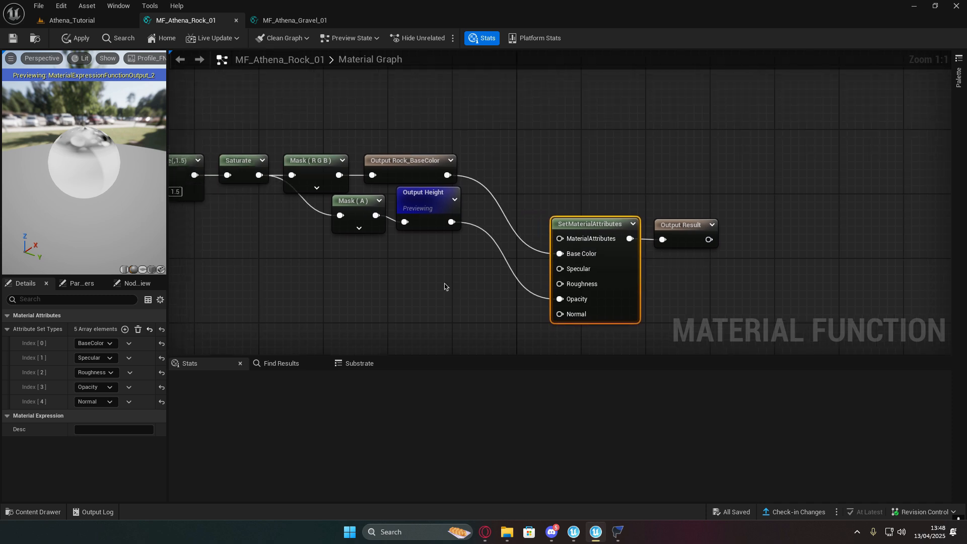
Step: Add two Constant nodes below Output Height and set the upper one to 0.5
key(1)
click(406, 239)
click(417, 279)
click(446, 261)
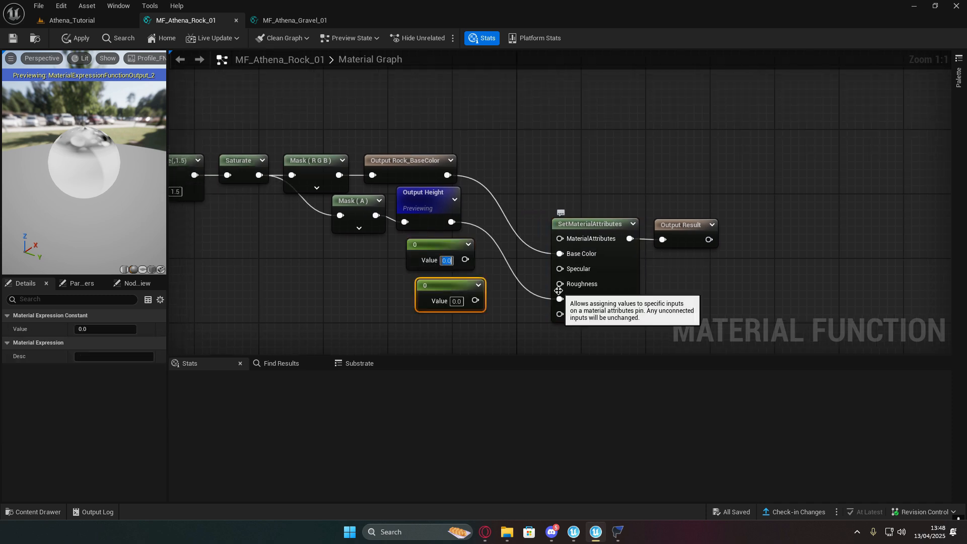
text(.5)
key(Return)
drag(456, 281, 440, 277)
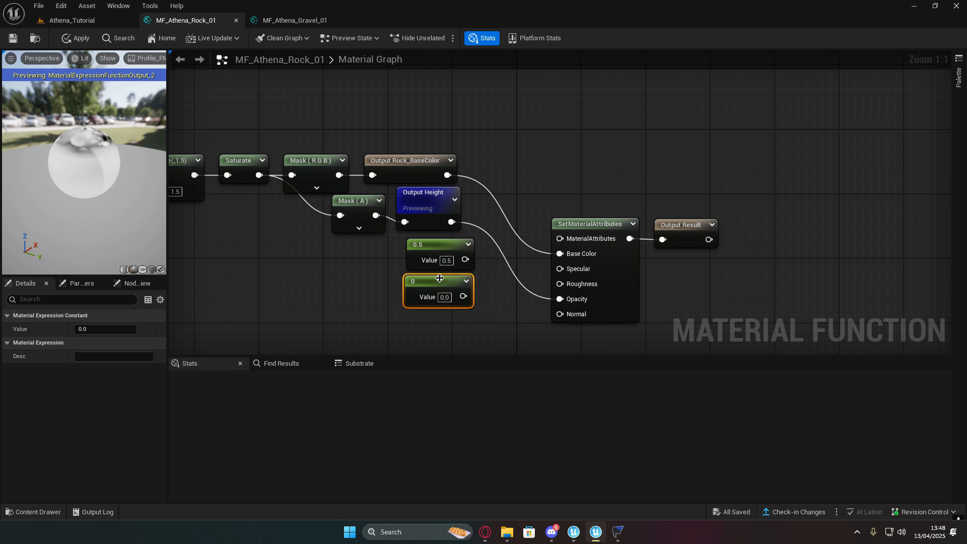
right_drag(445, 336, 457, 298)
click(457, 299)
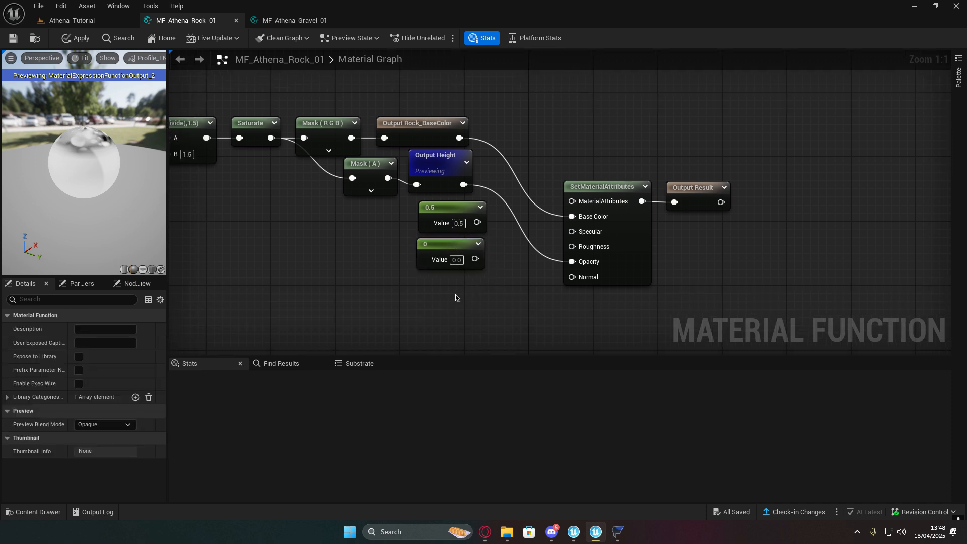
Step: Set the lower constant to 0.9 and connect the 0.5 constant to Specular and the 0.9 constant to Roughness
click(456, 260)
drag(477, 222, 572, 231)
drag(475, 259, 462, 241)
right_drag(496, 290, 441, 247)
click(437, 254)
Step: Add a Feature Level Switch with its Default input fed by the lower normal Lerp
scroll(424, 277, down, 3)
right_drag(420, 283, 516, 246)
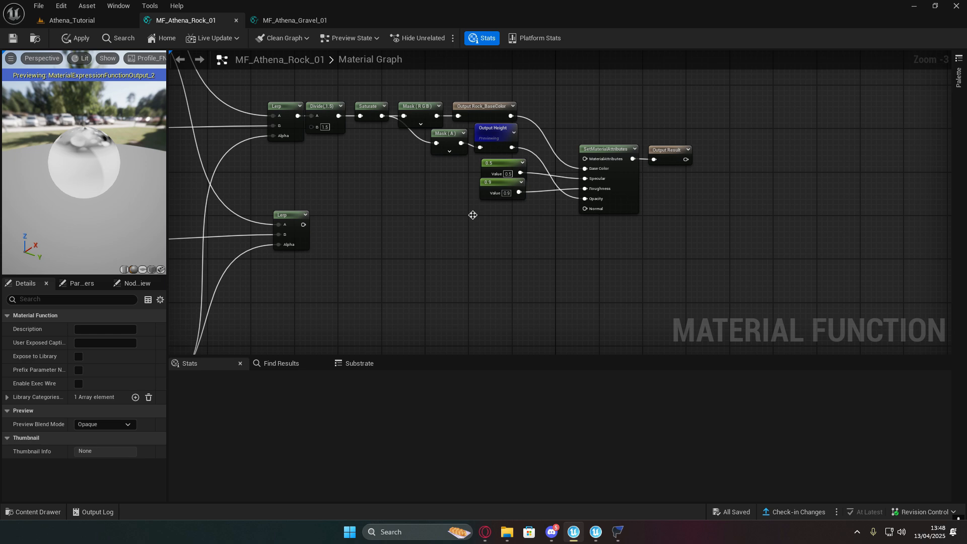
right_drag(339, 223, 506, 219)
scroll(441, 217, up, 3)
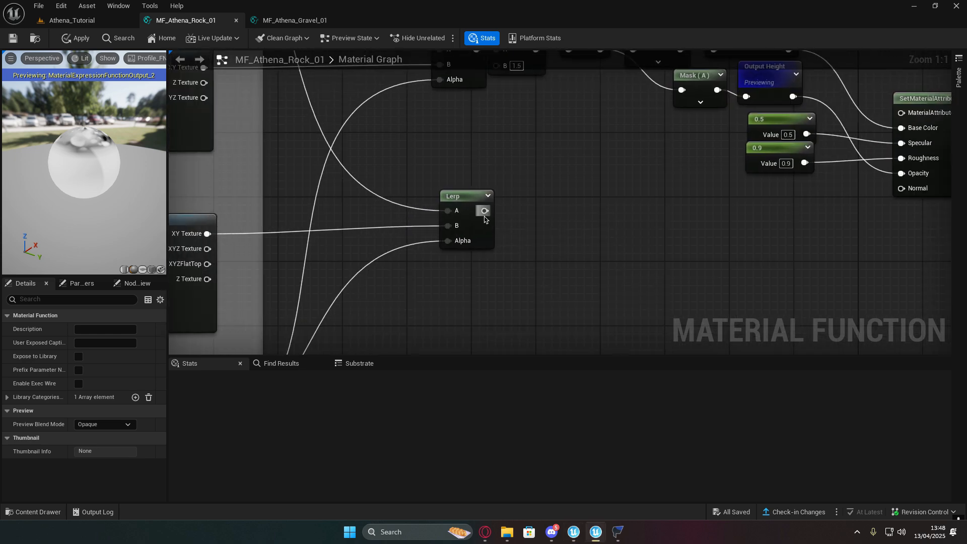
drag(484, 211, 586, 202)
text(feat)
click(596, 248)
right_drag(671, 240, 434, 239)
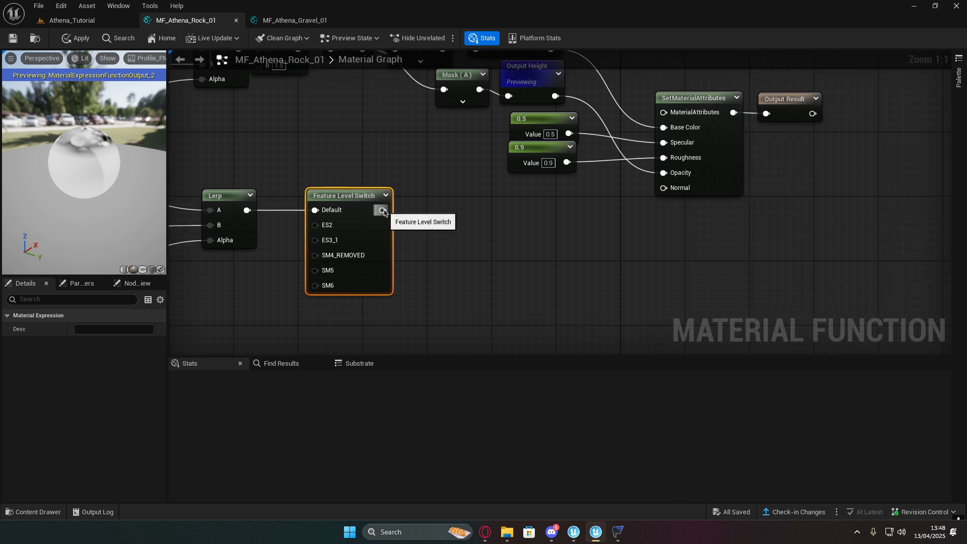
Step: Connect the Feature Level Switch output to the Normal input and shift SetMaterialAttributes and Output Result slightly
drag(383, 211, 664, 187)
right_drag(624, 237, 596, 272)
scroll(599, 274, down, 2)
drag(642, 156, 719, 218)
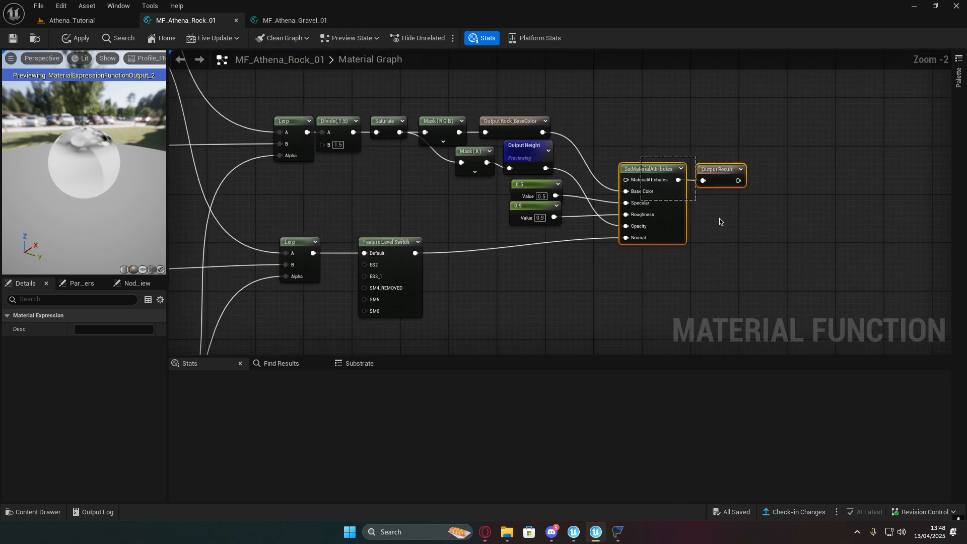
drag(667, 172, 673, 186)
Step: Add a new Lerp below the normal Lerp and connect its output to the ES3_1 input of the Feature Level Switch
right_drag(556, 296, 787, 250)
click(645, 263)
scroll(689, 254, up, 2)
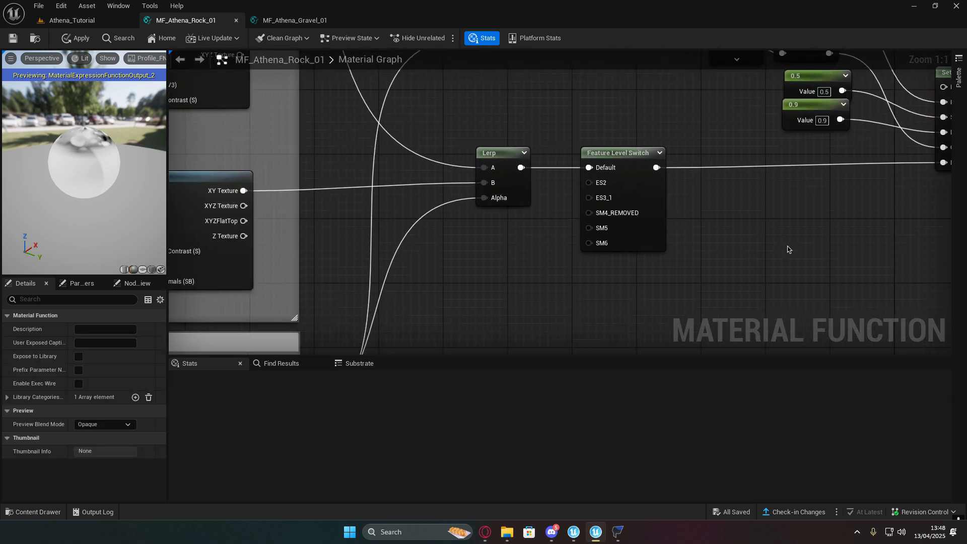
right_drag(739, 280, 782, 266)
right_drag(598, 262, 600, 279)
key(l)
click(509, 243)
drag(570, 259, 631, 201)
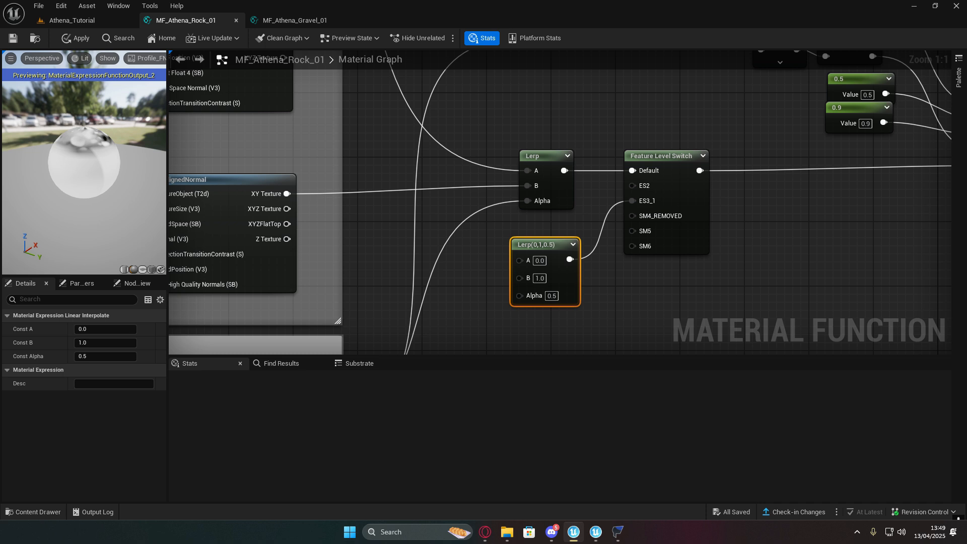
Step: Connect the Clamp output to the new Lerp's Alpha and the lower WorldAlignedNormal's XY Texture to its B input
right_drag(549, 251, 630, 101)
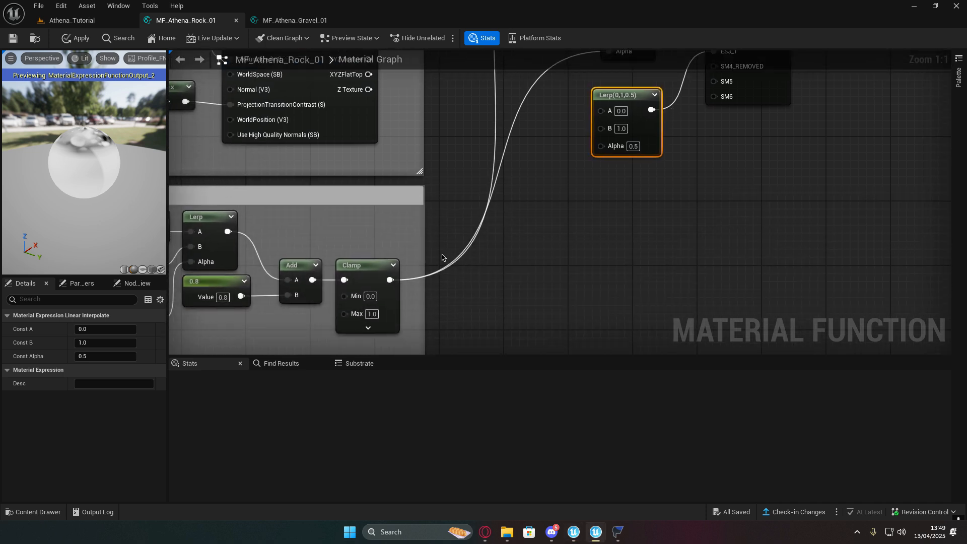
drag(391, 280, 608, 152)
right_drag(708, 142, 723, 268)
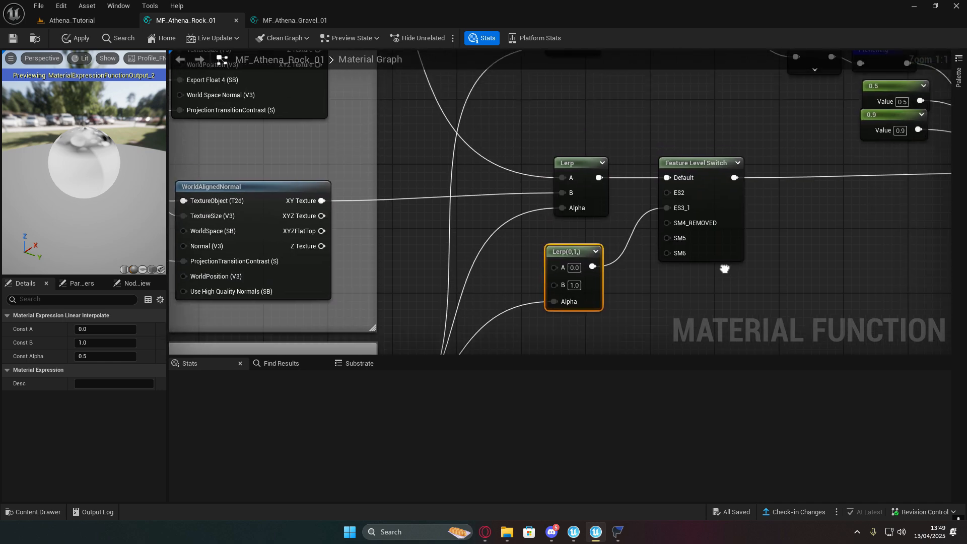
scroll(549, 206, down, 1)
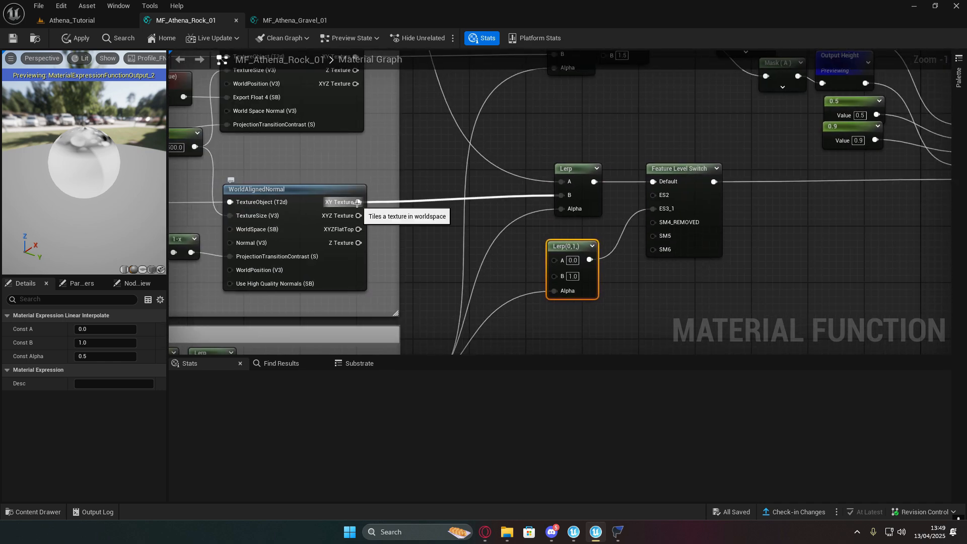
drag(358, 202, 550, 279)
drag(358, 204, 558, 278)
right_drag(493, 217, 512, 220)
click(485, 242)
key(1)
click(450, 233)
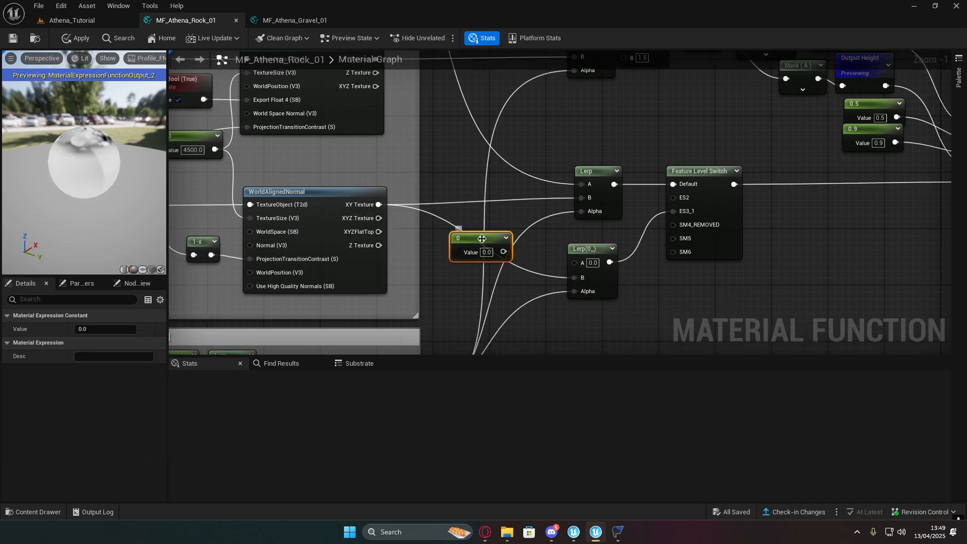
key(Delete)
Step: Add a Constant3Vector with the value 0,0,1 beside the new Lerp
key(3)
click(483, 238)
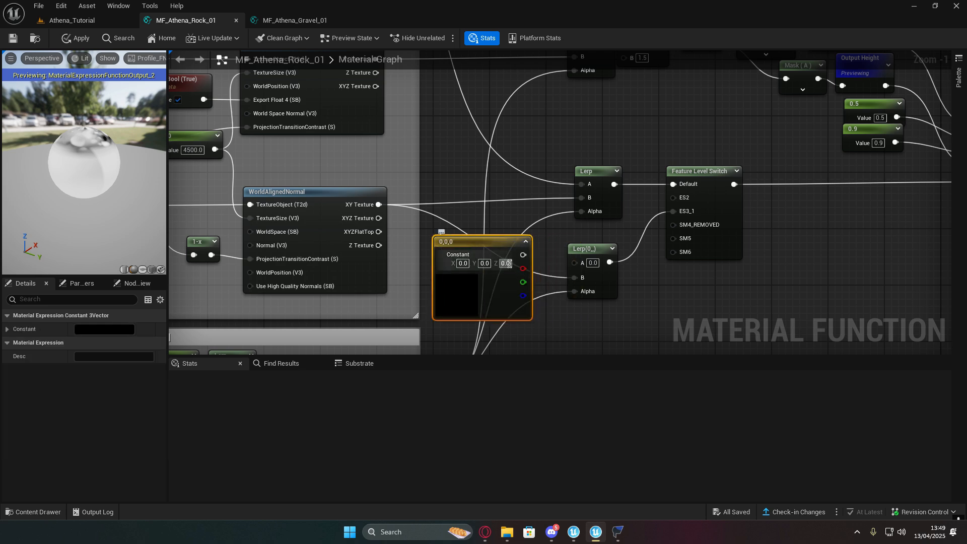
text(1)
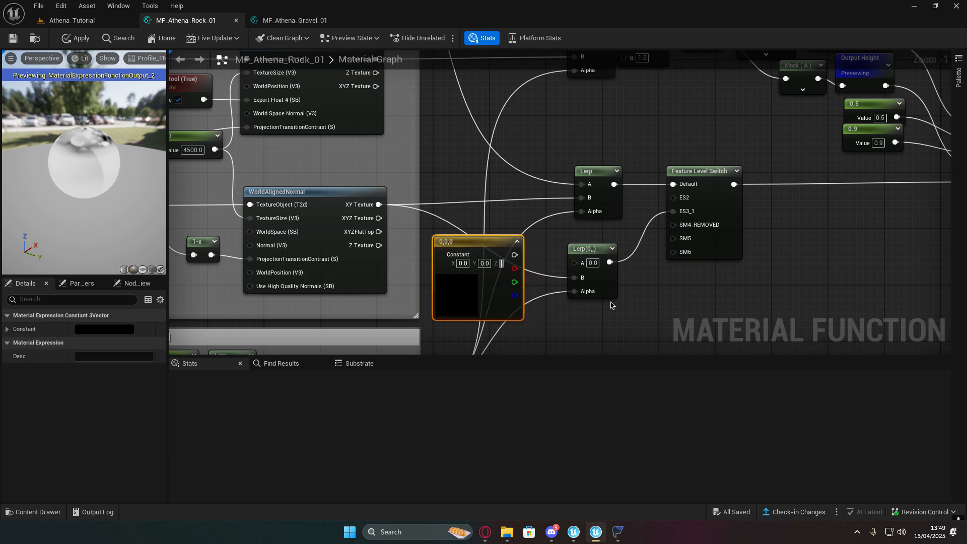
key(Return)
drag(505, 244, 496, 244)
right_drag(689, 288, 571, 251)
drag(535, 278, 518, 268)
right_drag(594, 283, 569, 254)
key(3)
click(530, 241)
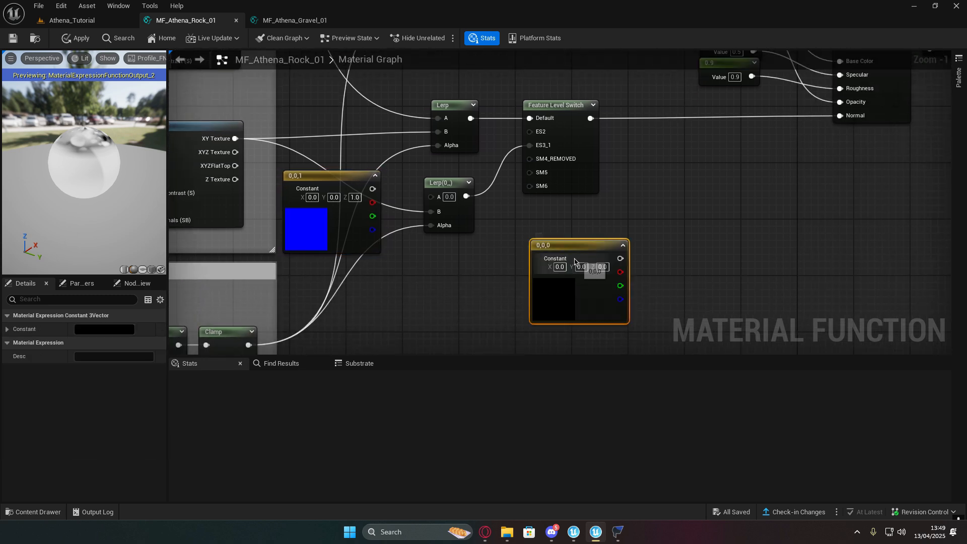
key(Delete)
Step: Connect the 0,0,1 constant to the lower Lerp's A input, collapse its preview and move it closer to the Lerp
drag(371, 188, 424, 197)
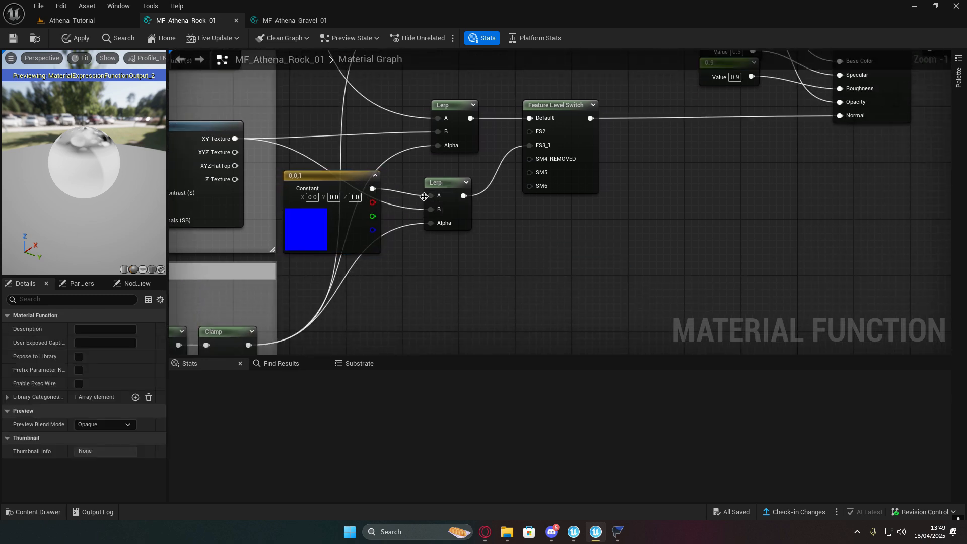
click(376, 176)
drag(348, 180, 390, 189)
right_drag(559, 256, 493, 246)
click(493, 247)
Step: Preview the Output Result node on the sphere, inspect it up close, and switch the preview back to Output Height
scroll(492, 246, down, 4)
right_drag(623, 208, 598, 227)
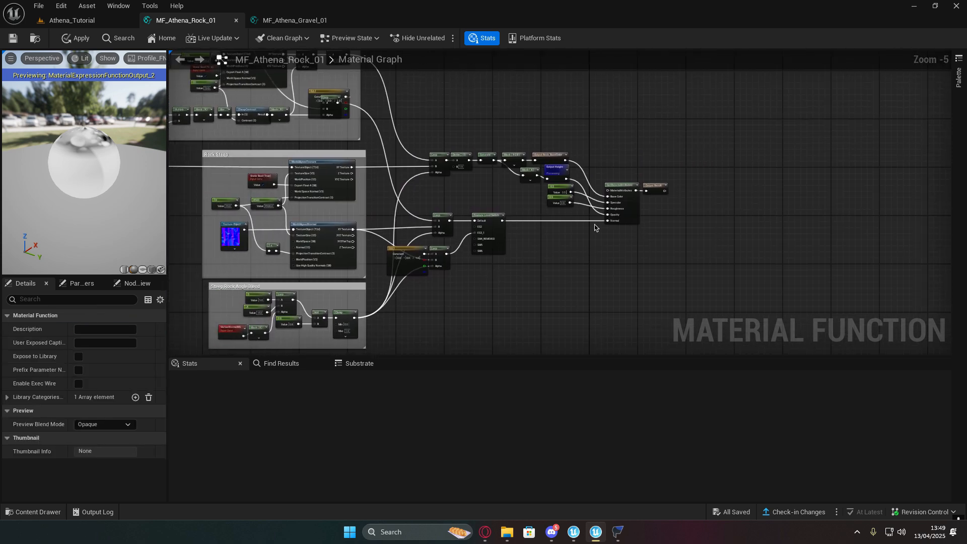
right_drag(678, 202, 625, 235)
scroll(624, 236, up, 3)
right_click(582, 204)
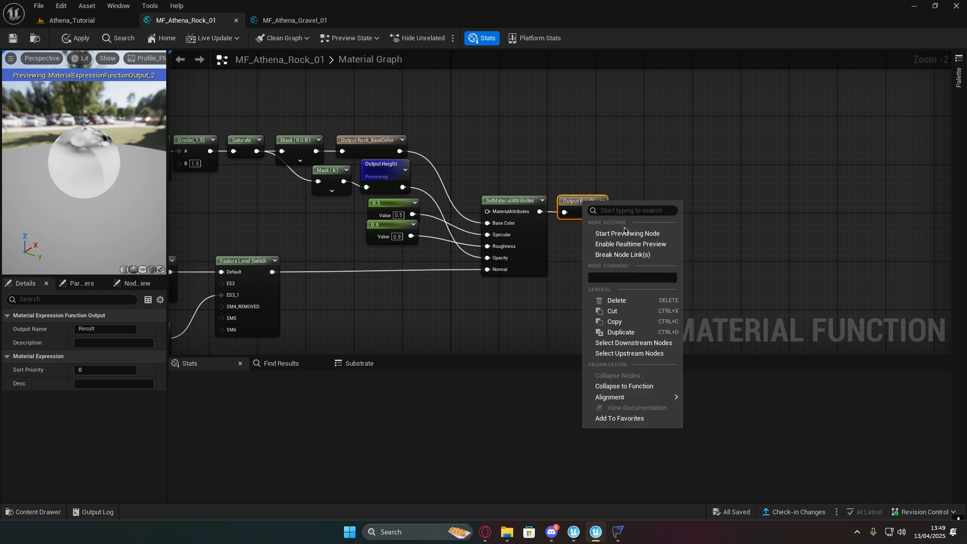
click(612, 233)
drag(74, 177, 59, 156)
scroll(74, 176, up, 3)
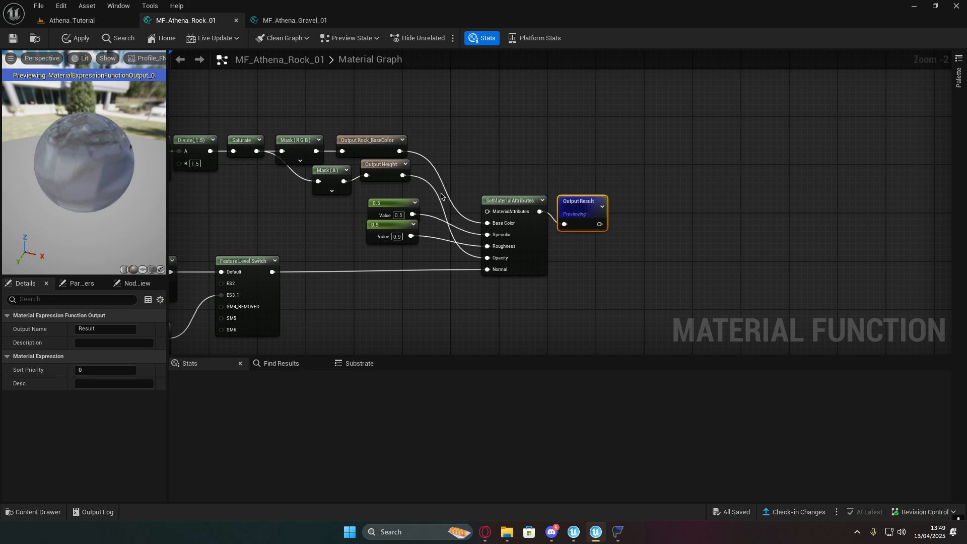
right_click(387, 168)
click(409, 195)
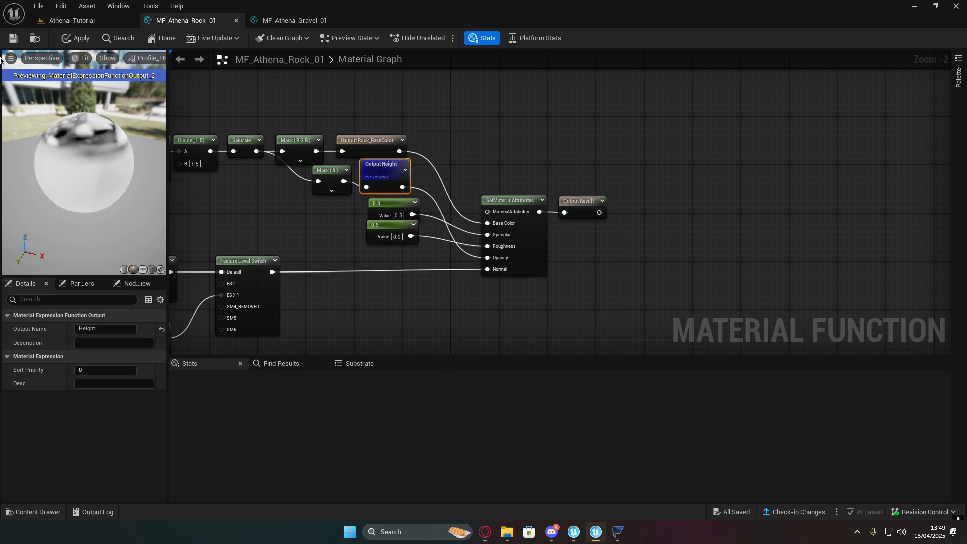
Step: Close the MF_Athena_Rock_01 and MF_Athena_Gravel_01 editors and open the Athena/Environments/Landscape/Material folder
click(236, 20)
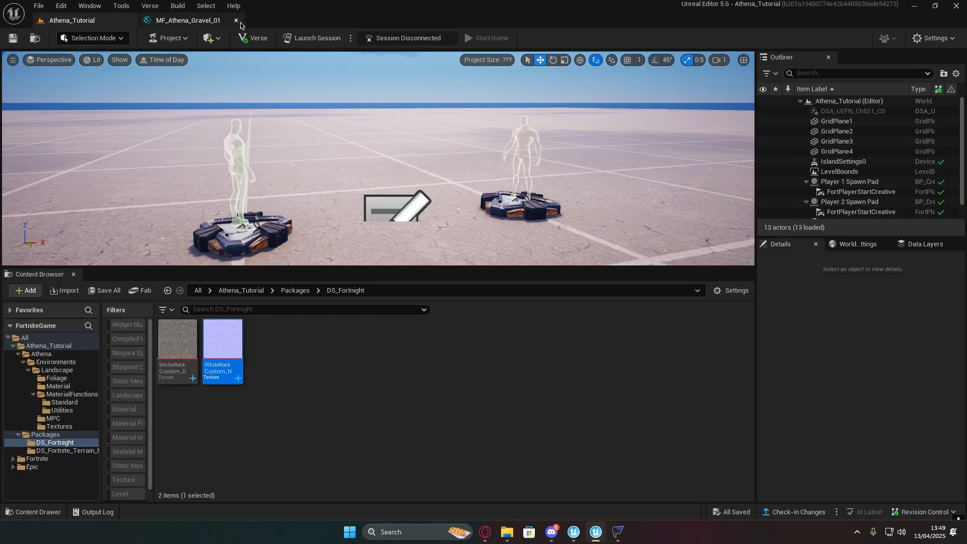
click(236, 20)
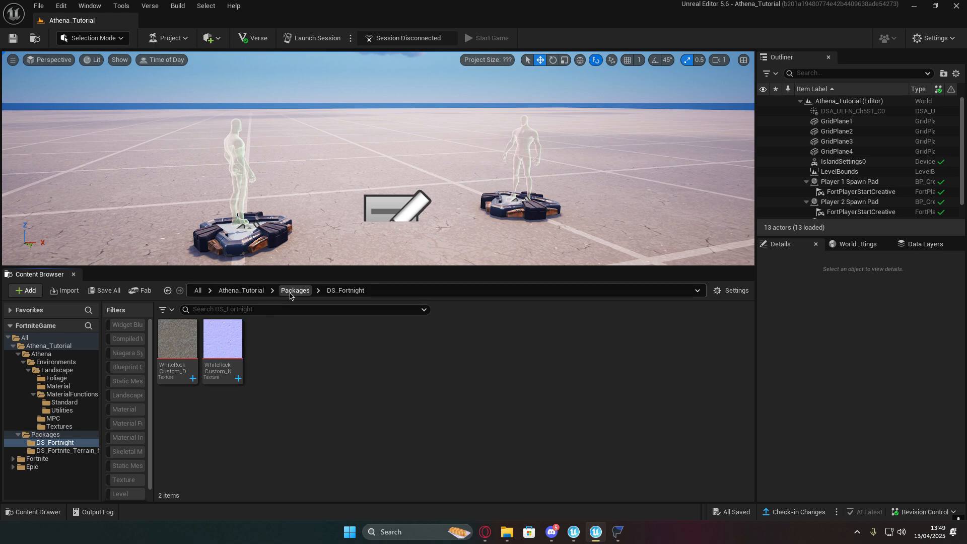
click(241, 290)
click(173, 348)
double_click(173, 347)
double_click(173, 345)
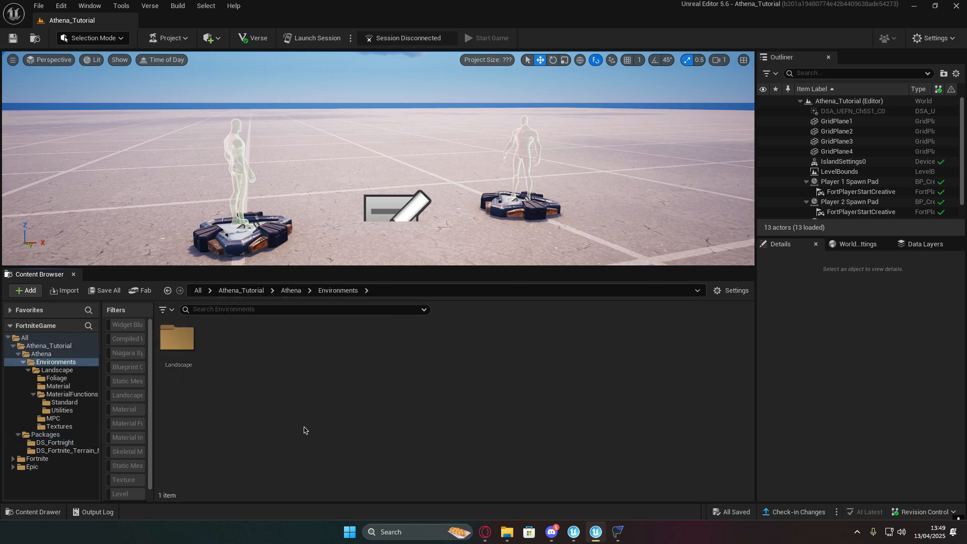
double_click(177, 343)
double_click(234, 373)
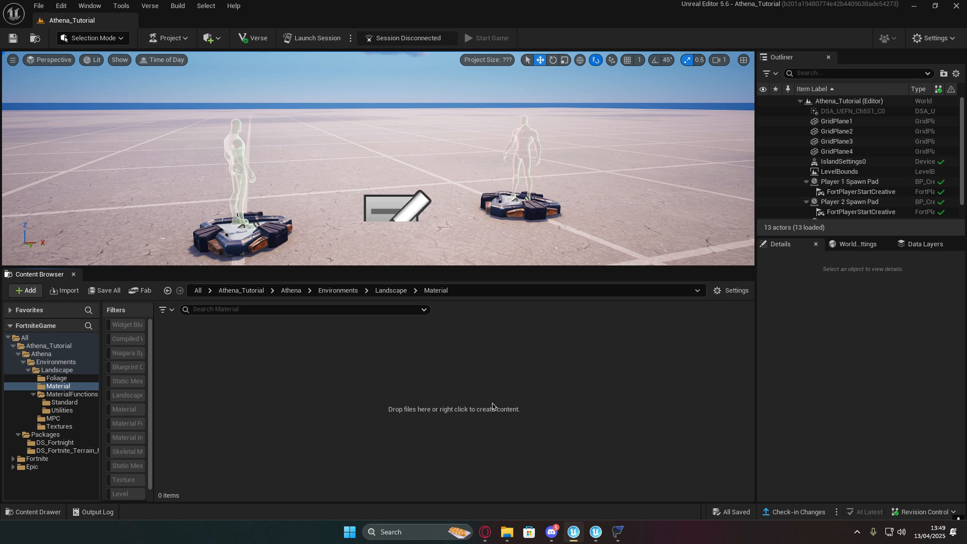
Step: Create a material named M_Athena_Terrain_Master in the Material folder and open it for editing
right_click(408, 432)
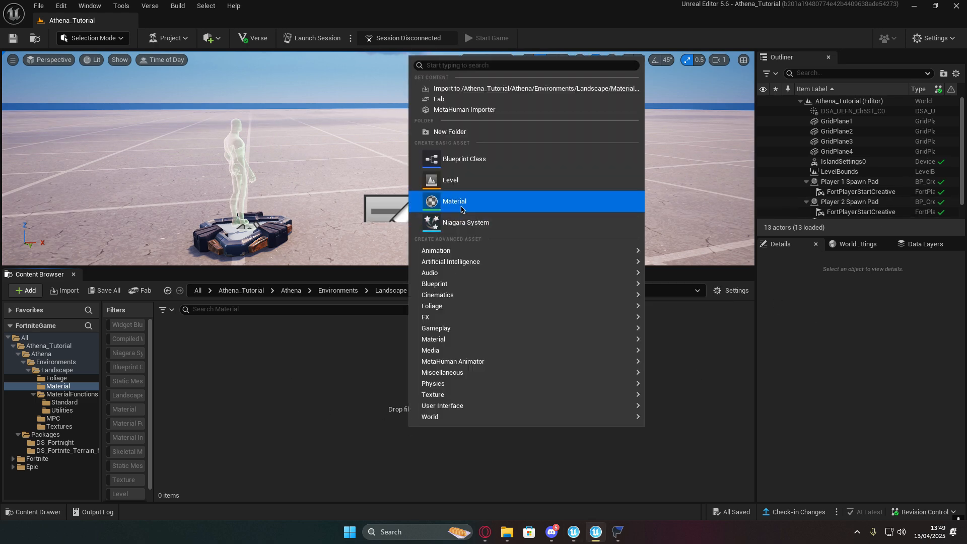
click(461, 203)
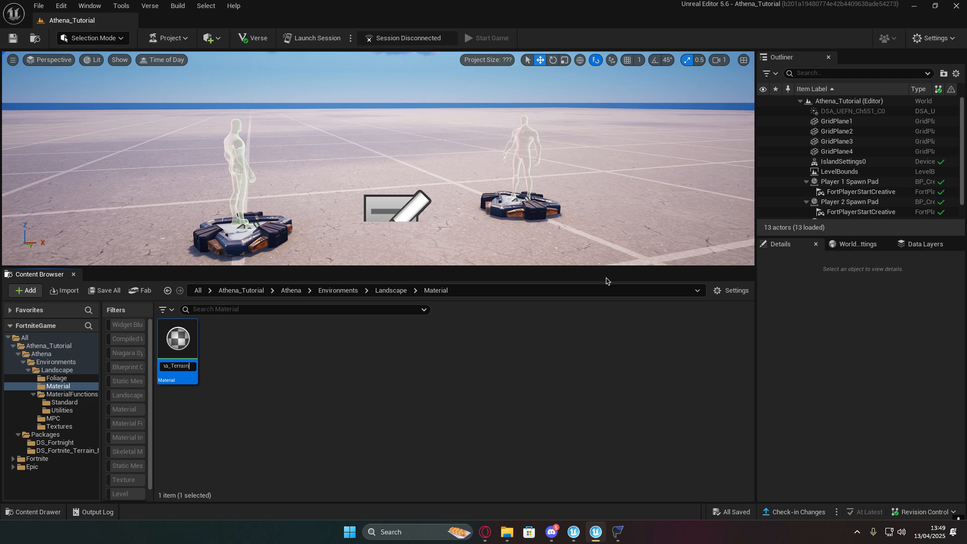
text(_Master)
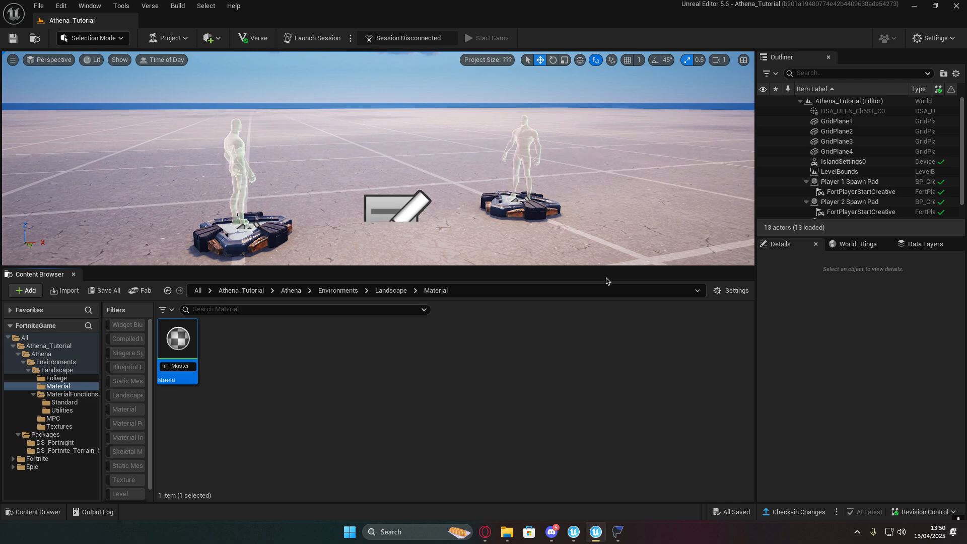
key(Return)
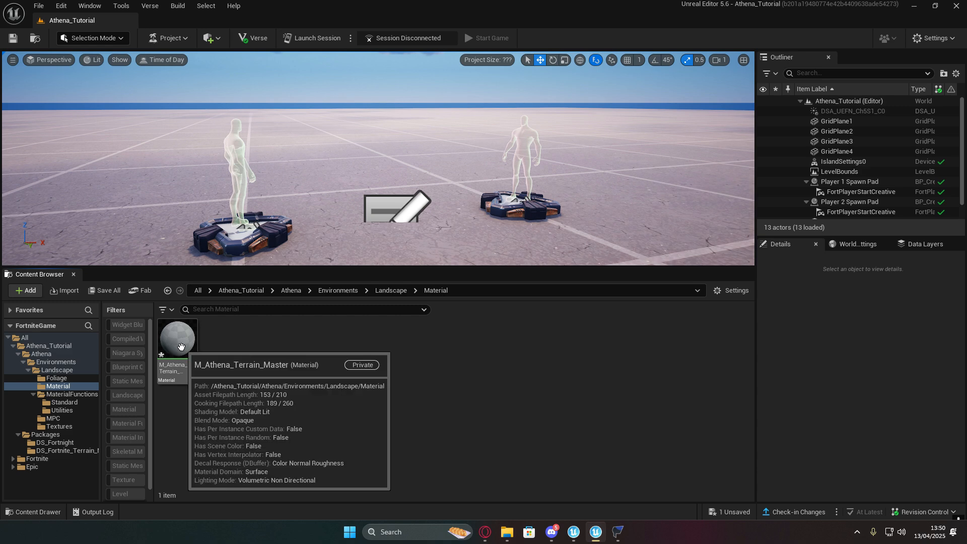
double_click(180, 346)
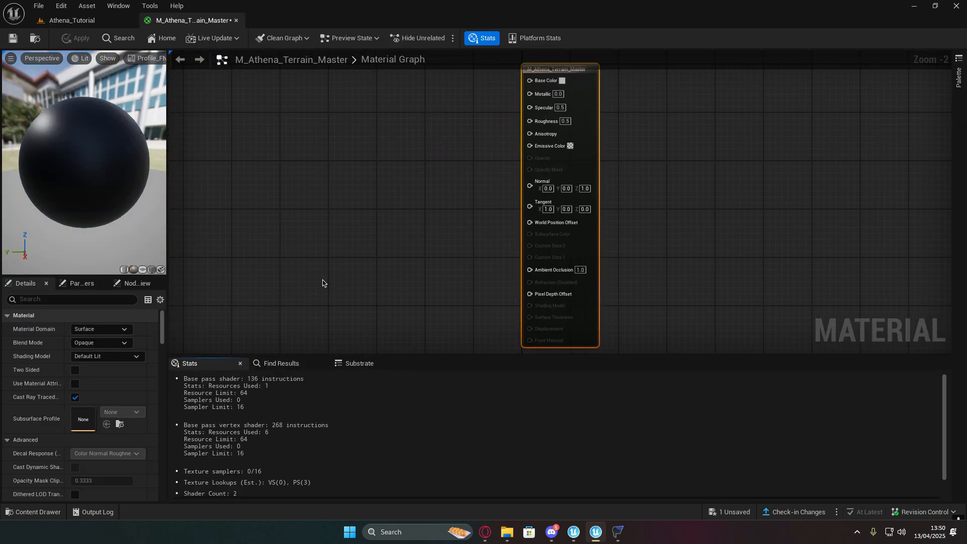
Step: Enable Use Material Attributes for the M_Athena_Terrain_Master material
click(440, 218)
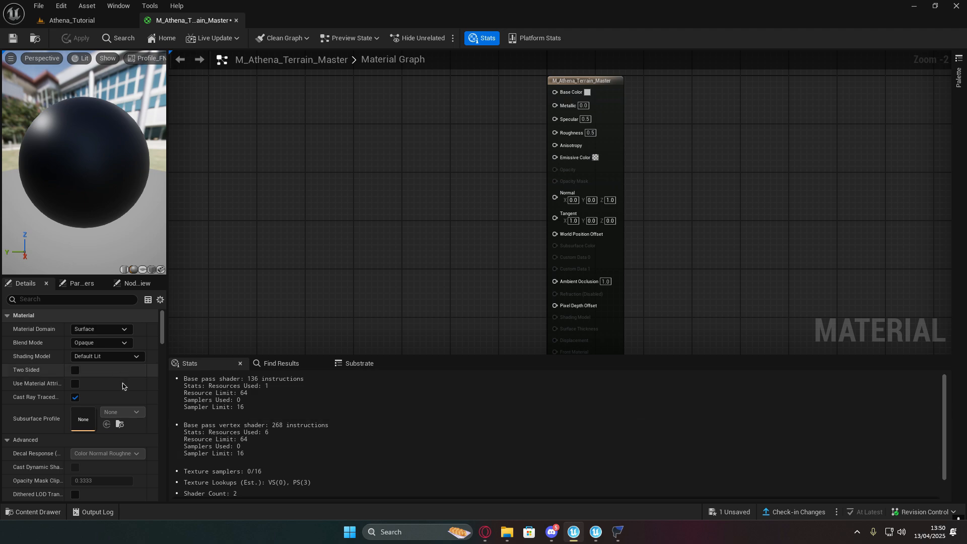
click(75, 383)
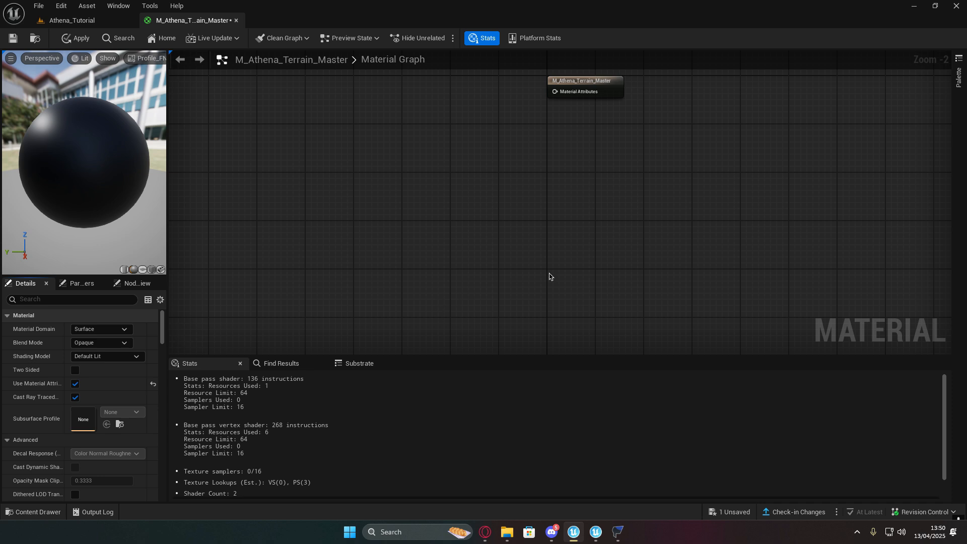
right_drag(450, 249, 424, 271)
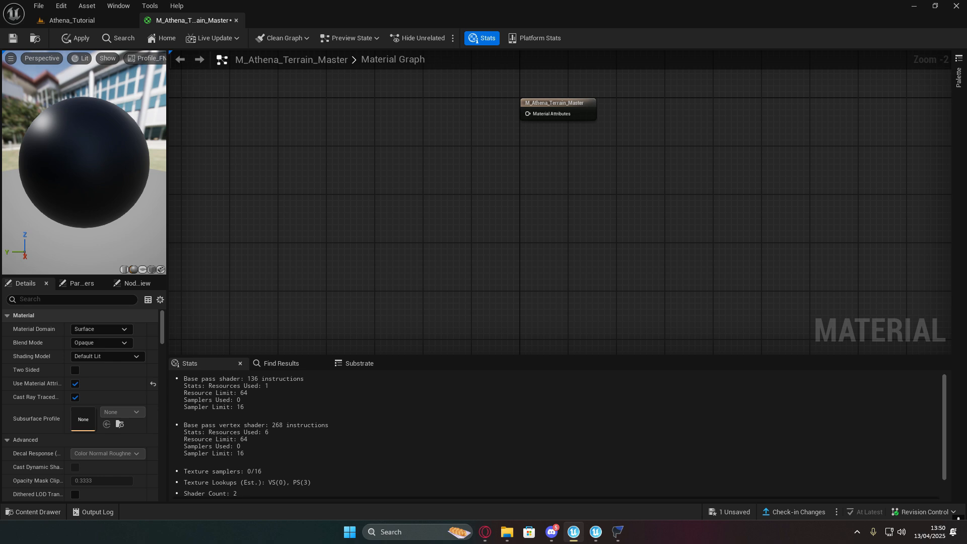
Step: Add a MaterialFunctionCall node well before the material's main node and place a duplicate of it below
right_drag(443, 172, 672, 260)
scroll(556, 210, down, 3)
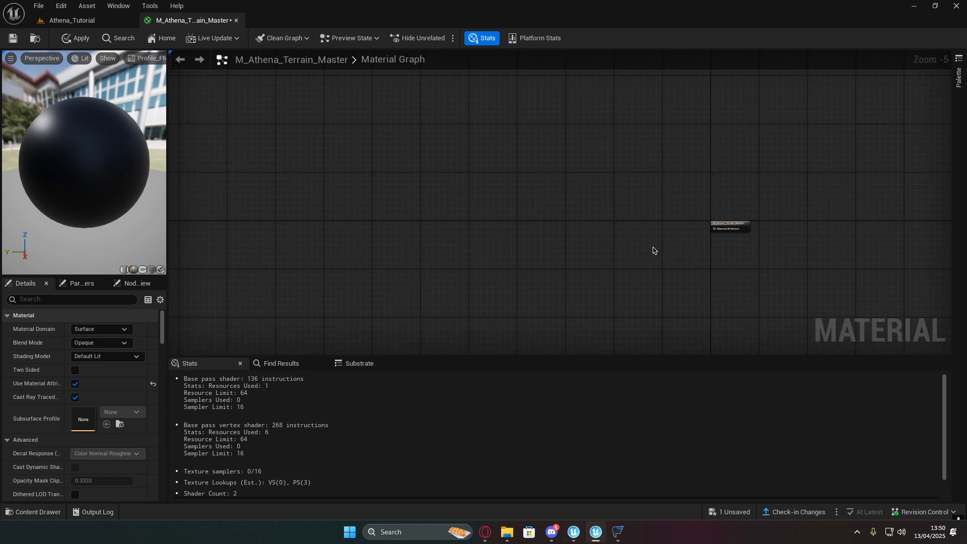
right_drag(508, 224, 494, 245)
right_drag(338, 232, 404, 232)
right_click(391, 233)
text(func)
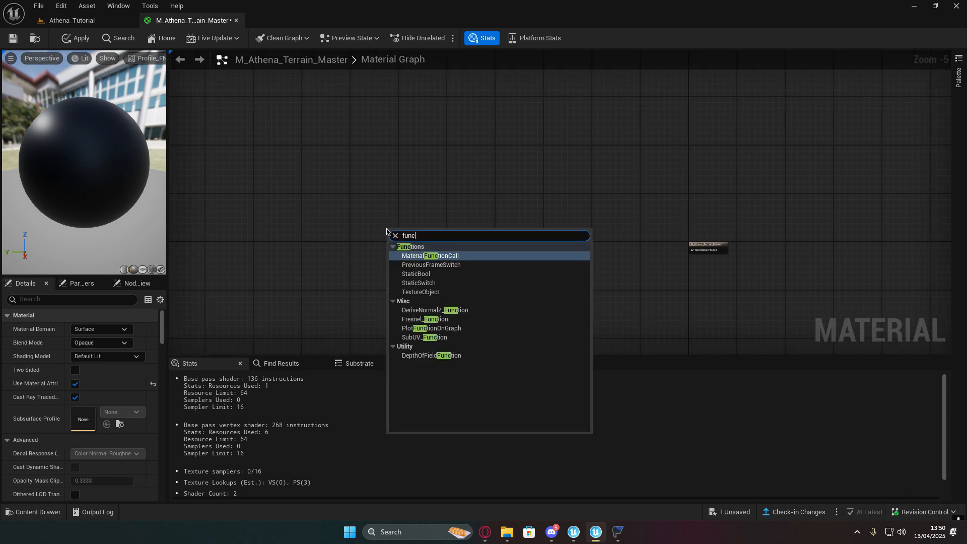
click(439, 259)
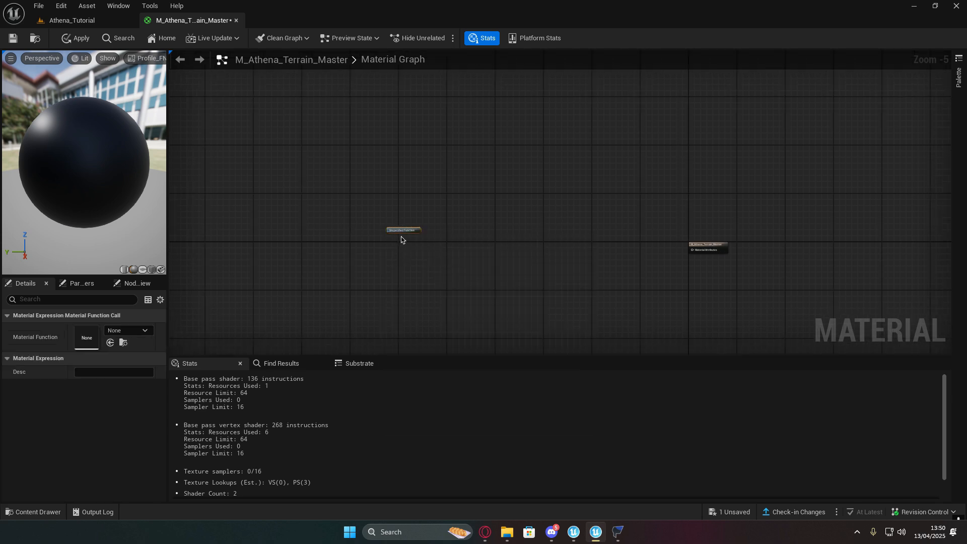
key(ctrl+d)
drag(424, 246, 408, 275)
scroll(407, 252, up, 4)
click(393, 206)
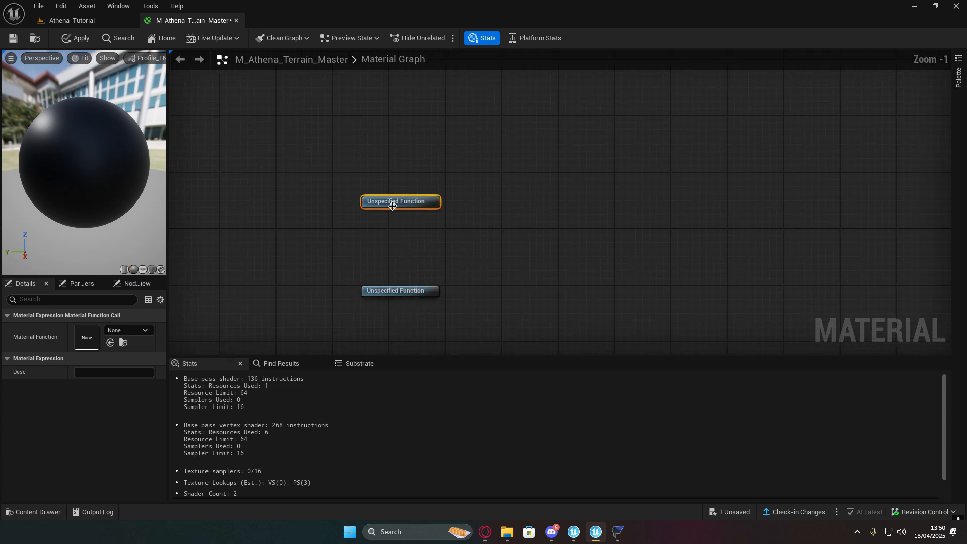
click(132, 331)
text(gras)
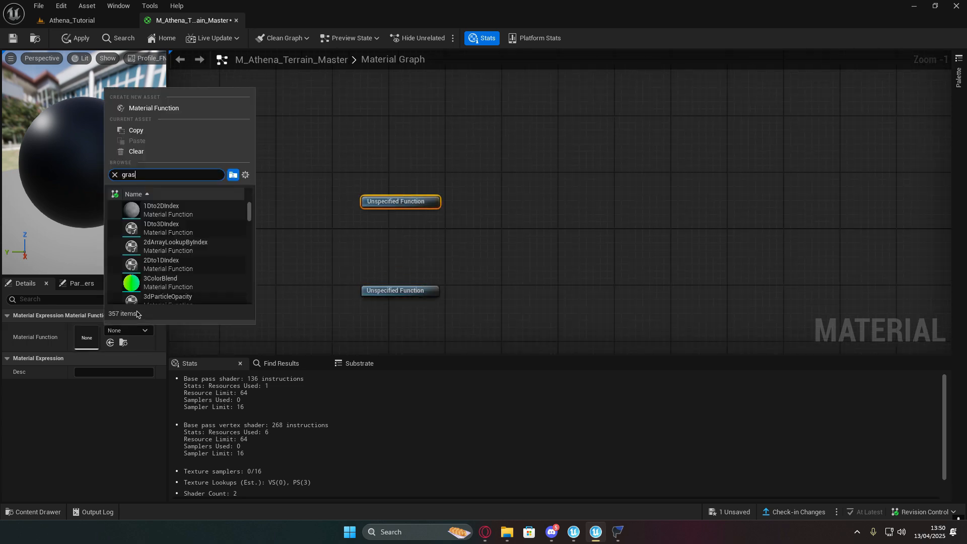
text(s)
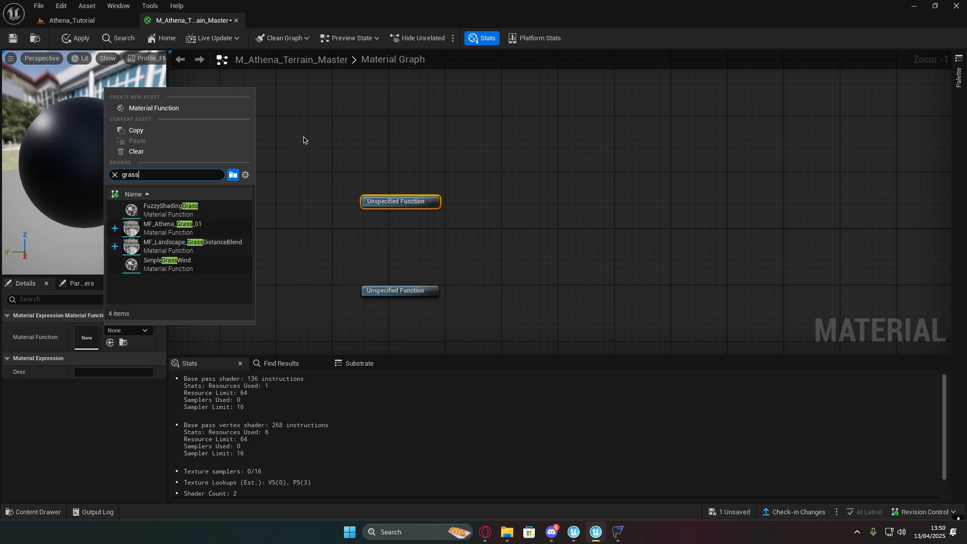
click(304, 137)
Step: Return to the Athena_Tutorial level editor and open the Landscape/MaterialFunctions/Utilities folder
click(104, 18)
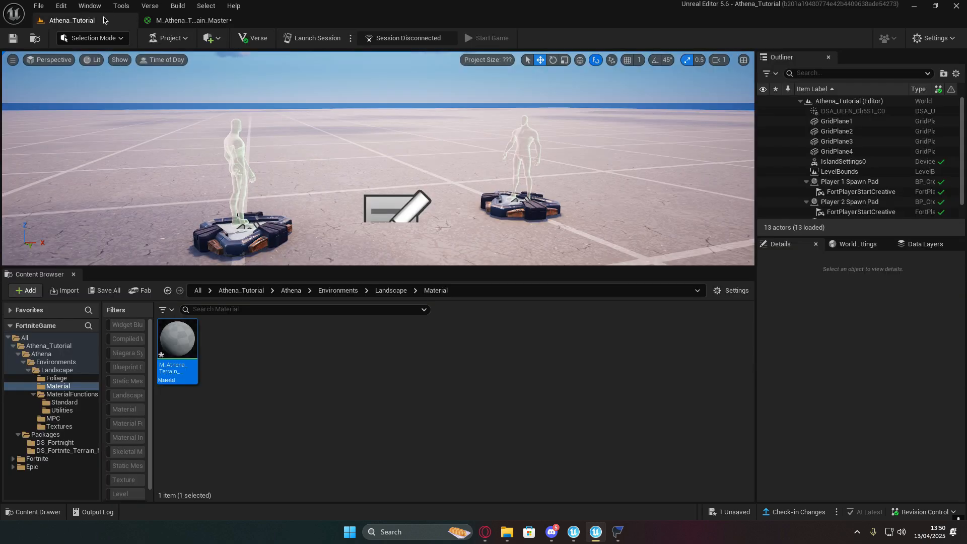
click(391, 290)
double_click(268, 339)
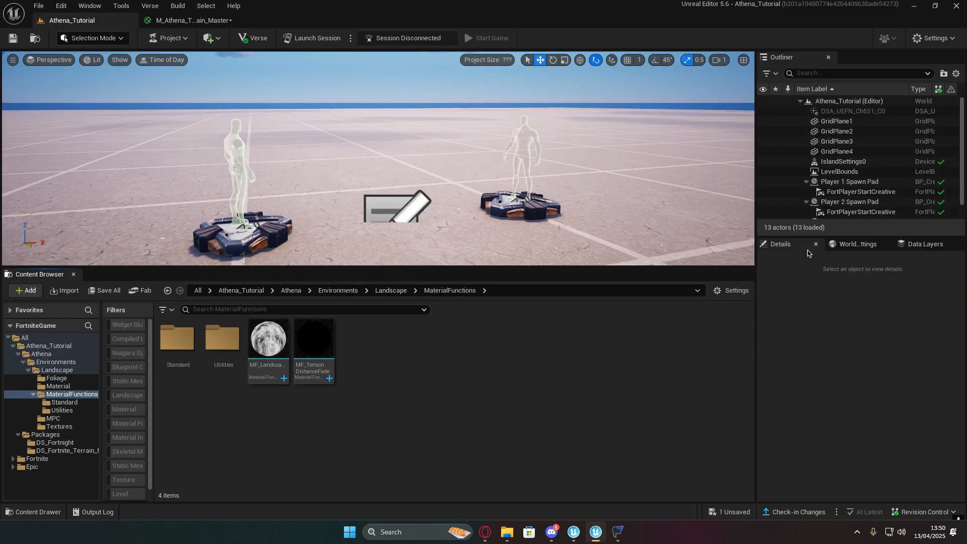
click(221, 352)
double_click(221, 352)
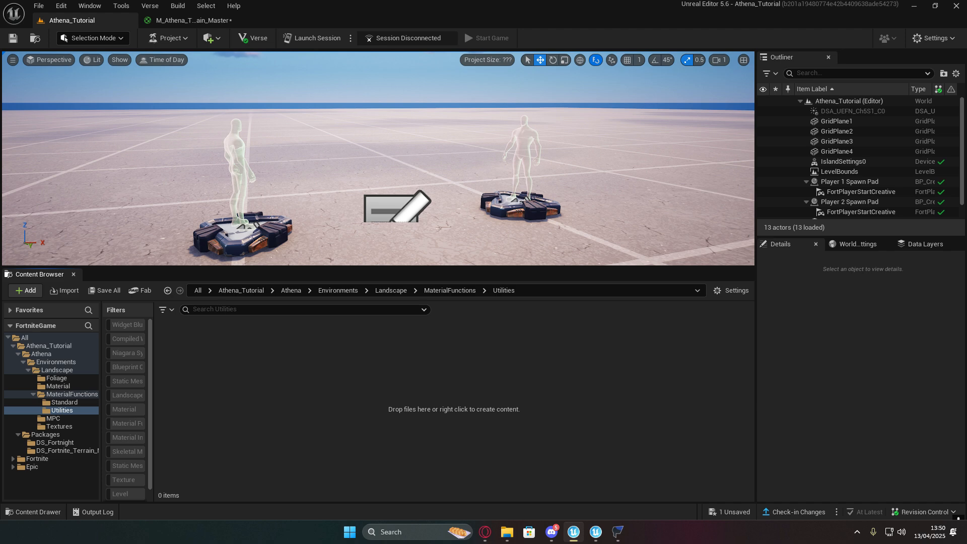
Step: Create a material function named MF_Athena_SlopeBlend in the Utilities folder and open it for editing
right_click(339, 361)
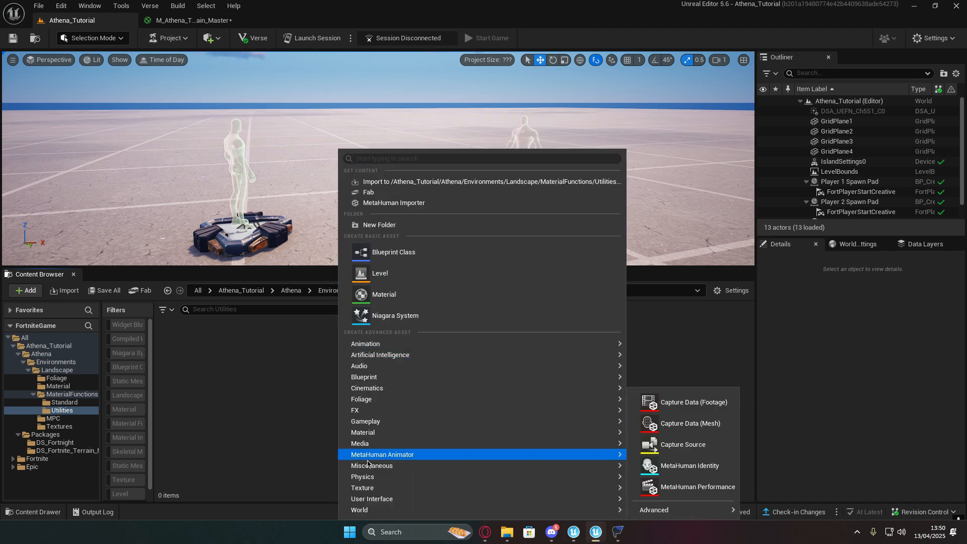
mouse_move(406, 435)
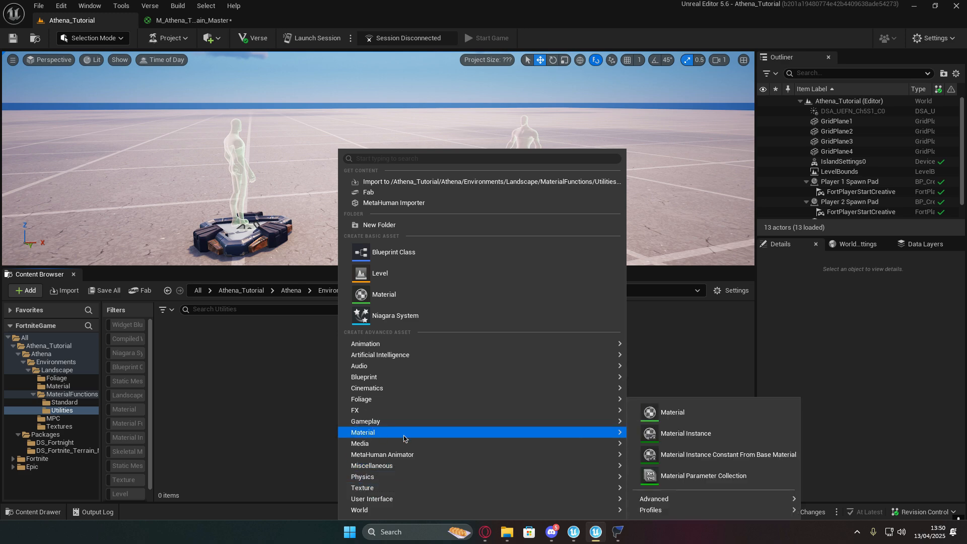
mouse_move(680, 500)
click(856, 484)
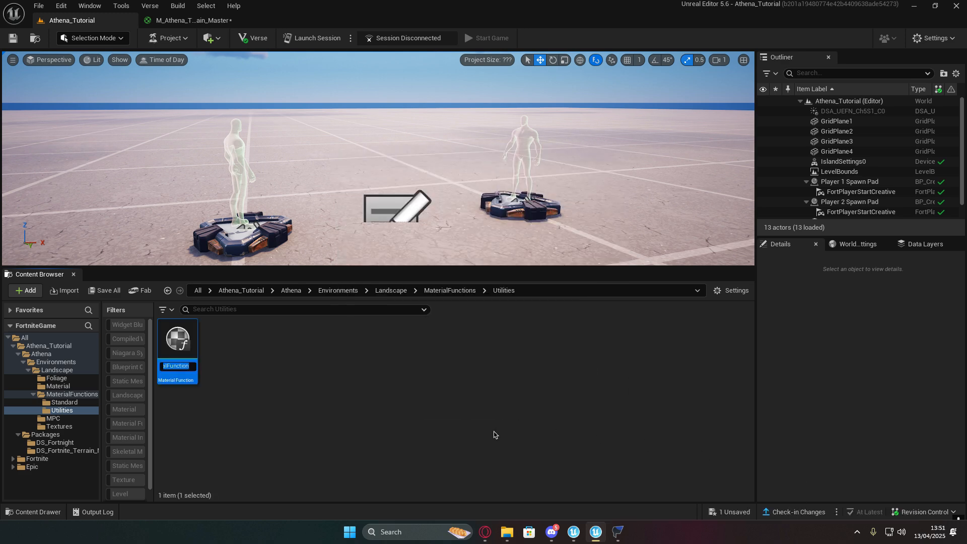
text(MF)
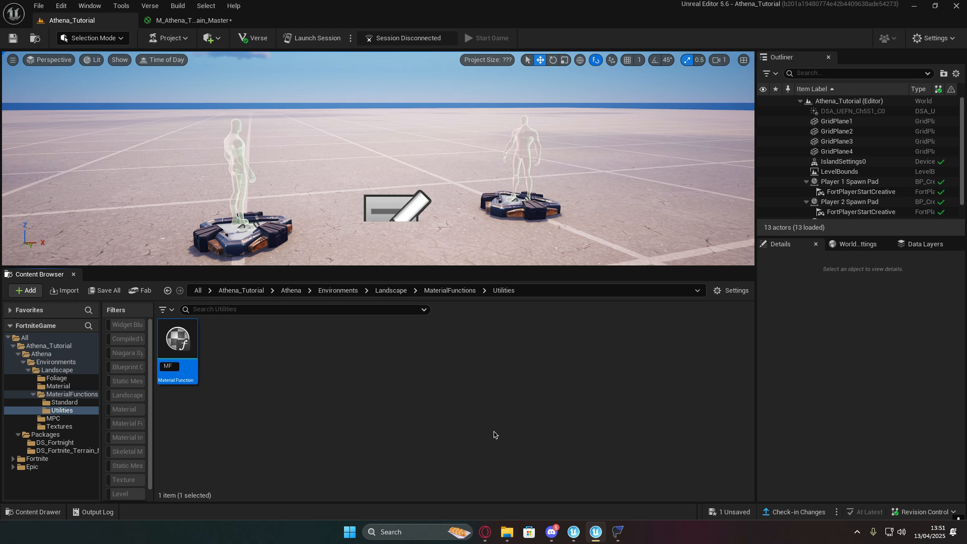
text(_Athena)
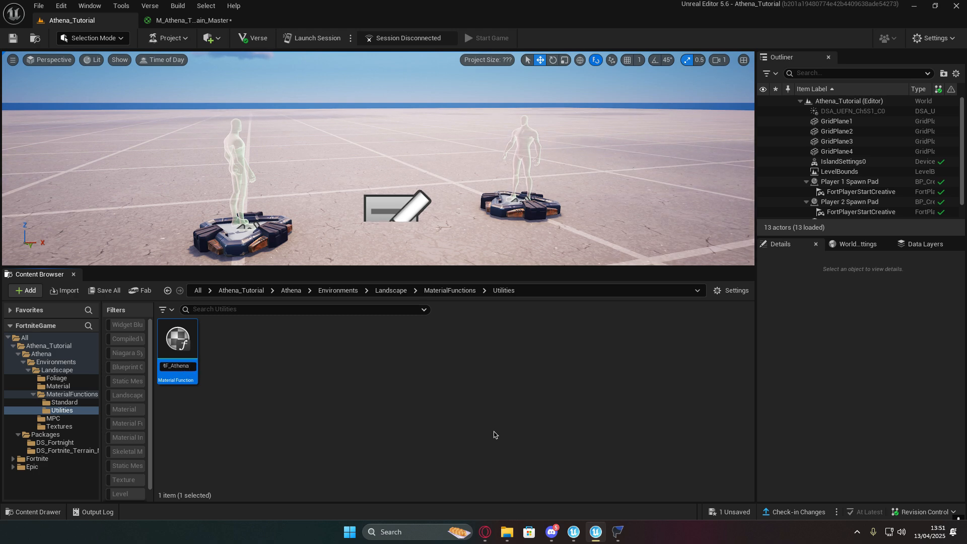
text(_SlopeBlend)
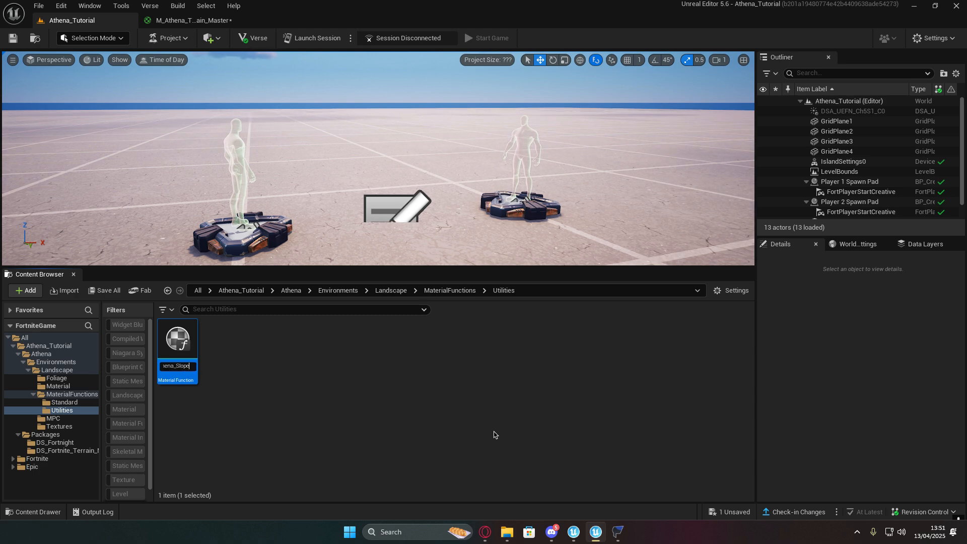
key(Return)
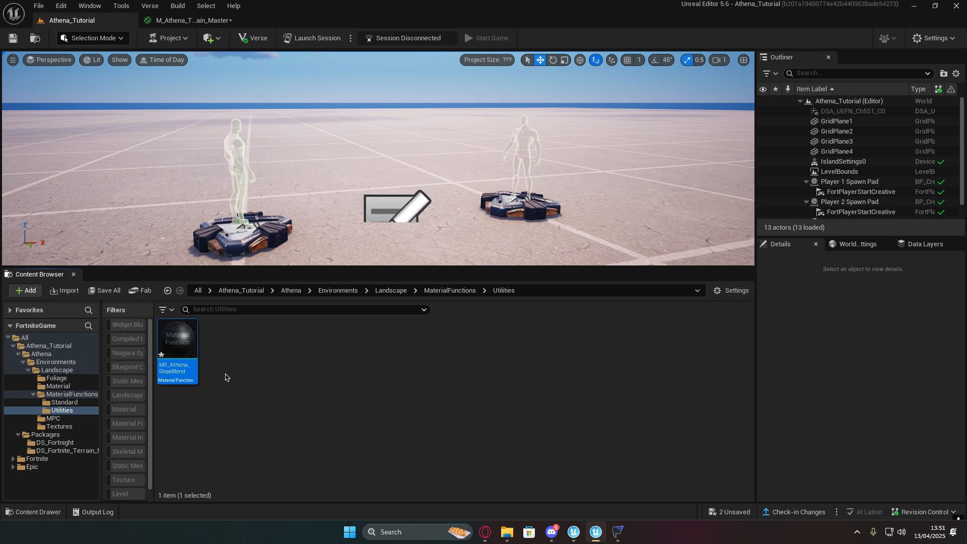
double_click(177, 347)
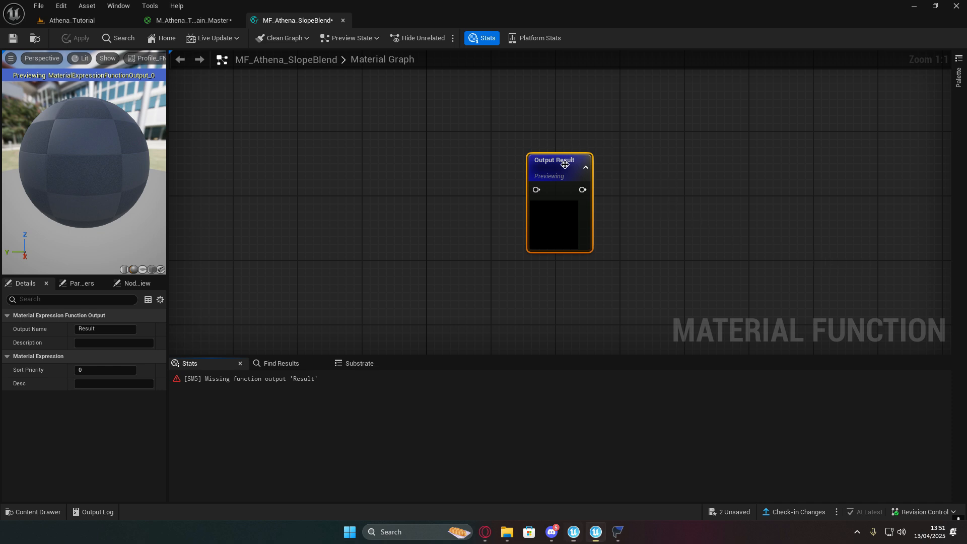
Step: Reposition the function's output node and name the output Alpha
drag(567, 160, 620, 141)
click(98, 330)
text(Alpha)
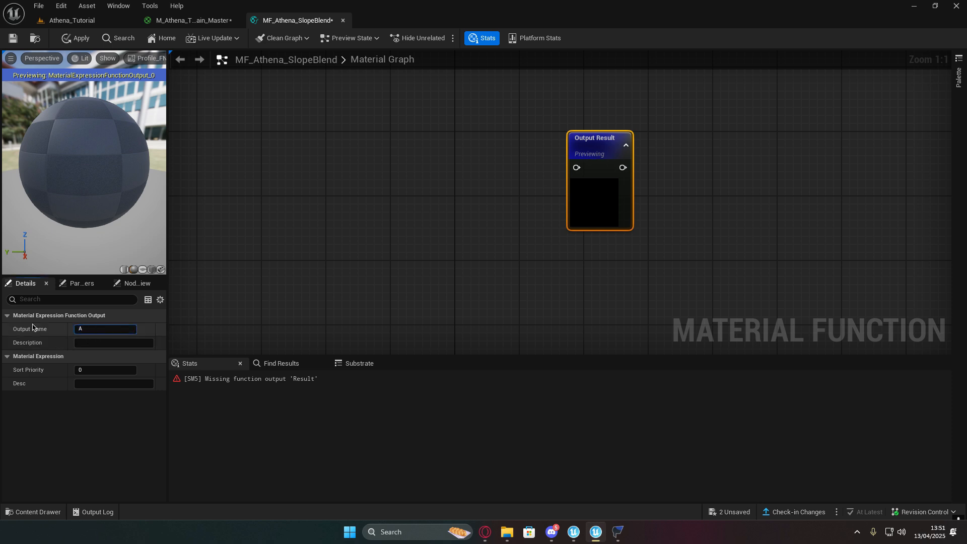
key(Return)
Step: Duplicate the Alpha output, place the copy below it and name it Alpha_NoContrast
right_drag(570, 243, 529, 255)
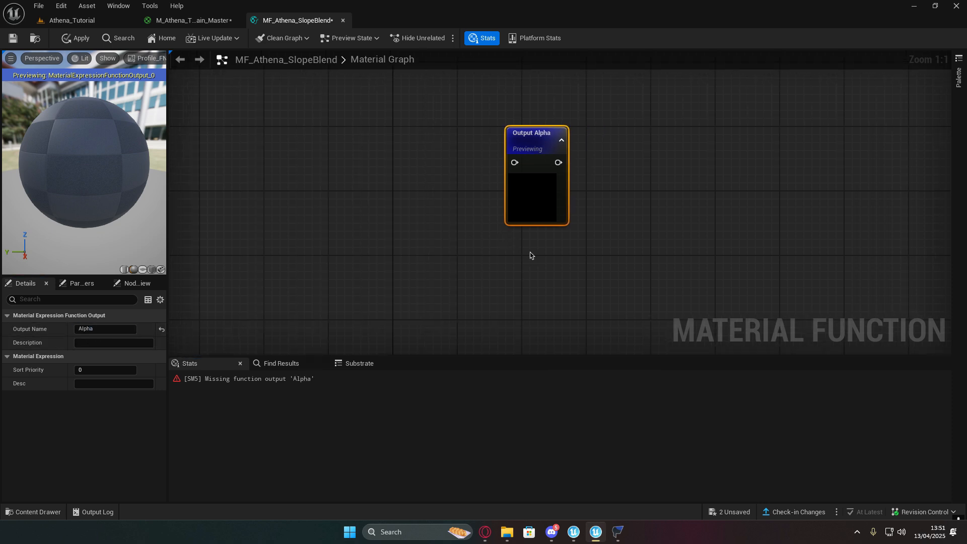
key(ctrl+d)
drag(554, 262, 520, 262)
click(113, 330)
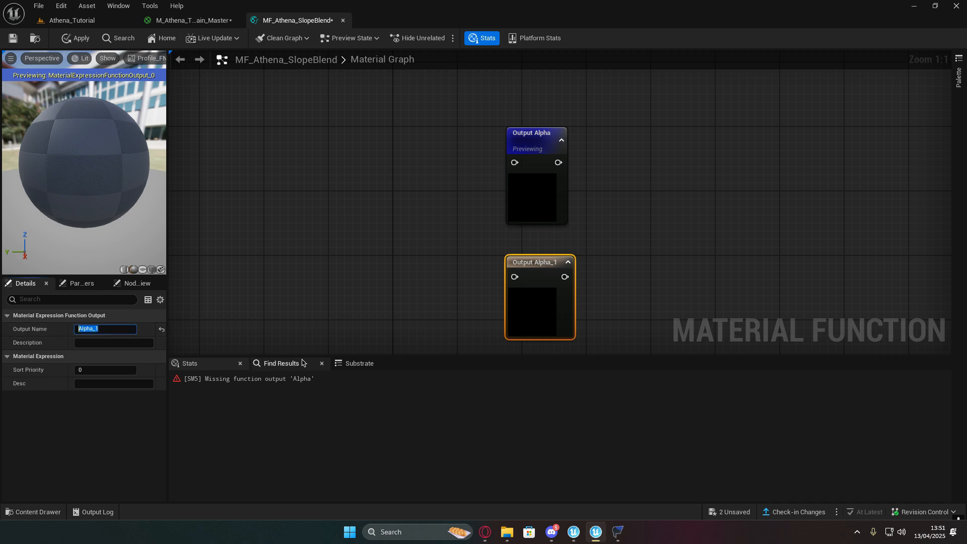
key(End)
key(BackSpace)
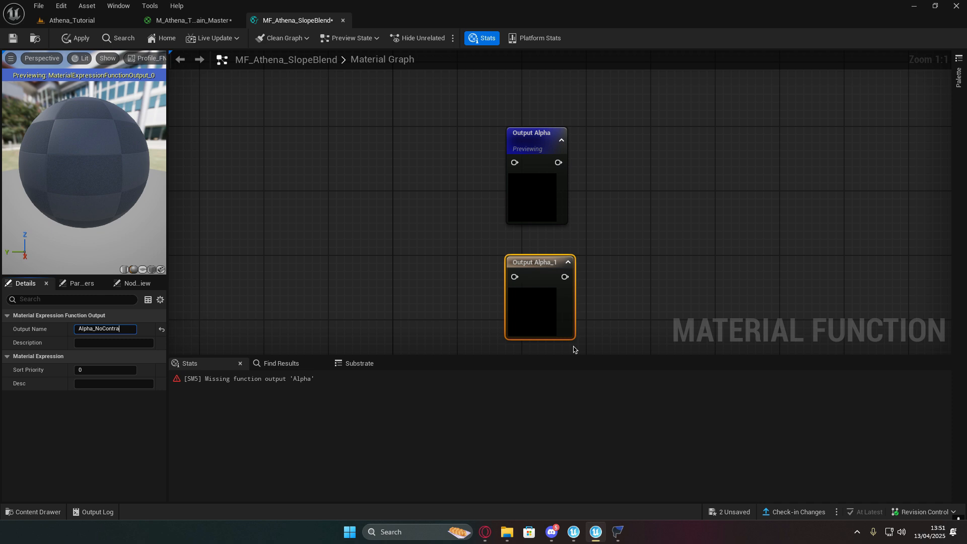
key(Return)
Step: Duplicate the Alpha_NoContrast output, place the copy beneath it and name it Alpha_ColorMap
right_drag(655, 337, 632, 259)
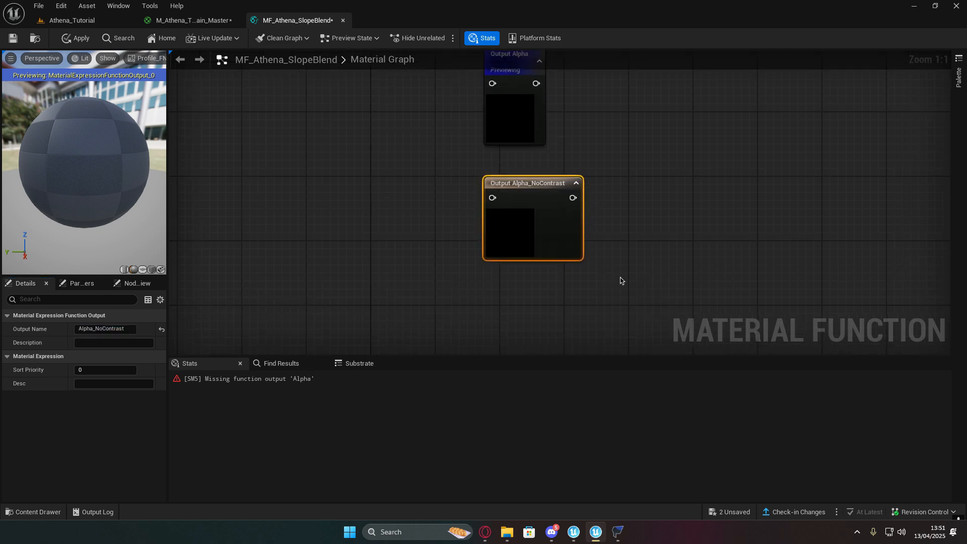
key(ctrl+d)
drag(612, 301, 506, 317)
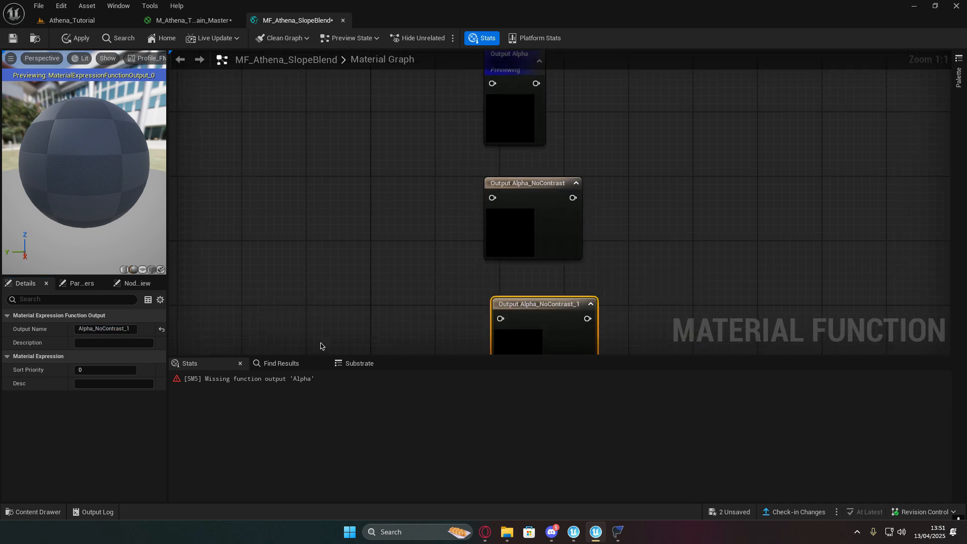
click(88, 329)
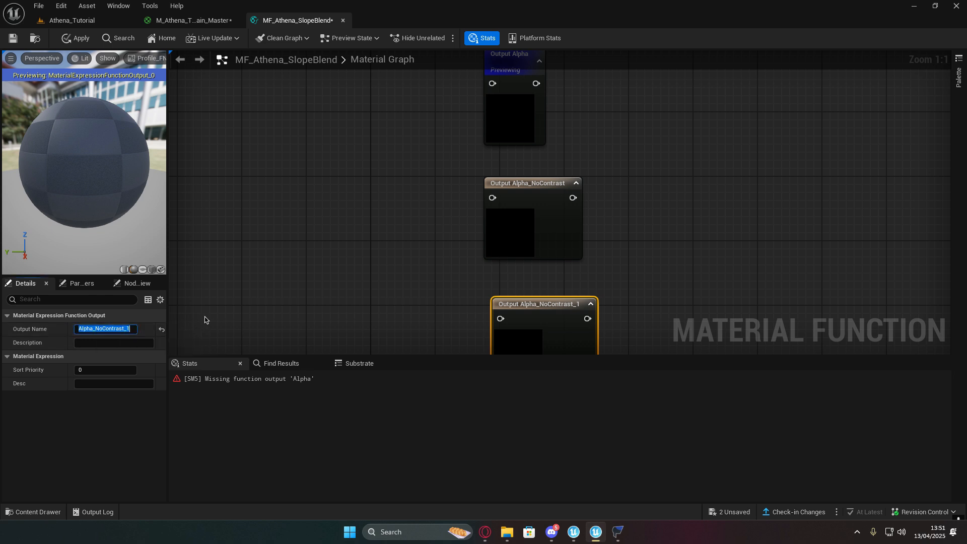
key(End)
key(BackSpace)
key(BackSpace)
key(BackSpace)
key(BackSpace)
key(BackSpace)
key(BackSpace)
key(BackSpace)
key(BackSpace)
key(BackSpace)
key(BackSpace)
key(BackSpace)
key(BackSpace)
text(ColorMap)
key(Return)
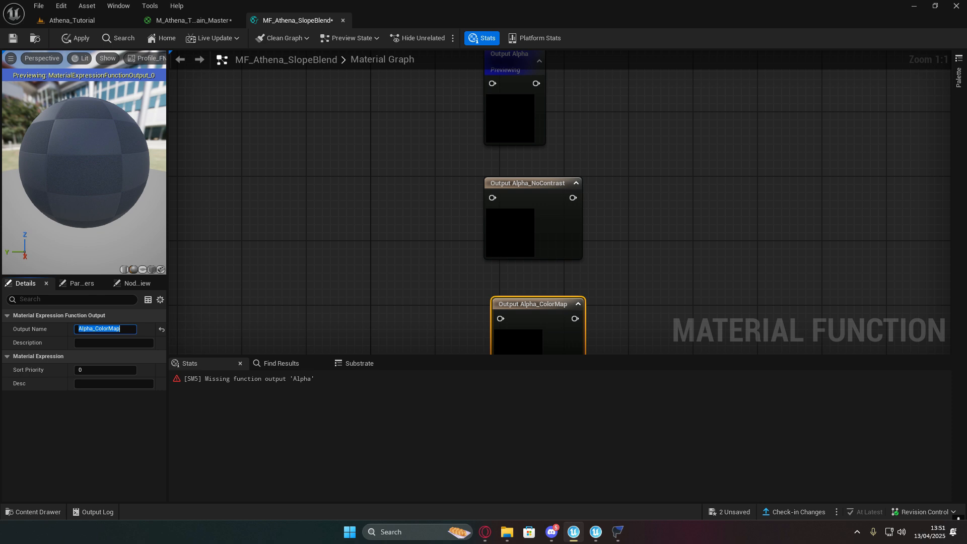
Step: Place the Alpha_NoContrast output between the Alpha and Alpha_ColorMap outputs and set its sort priority to 1
drag(556, 232, 130, 349)
scroll(593, 227, down, 4)
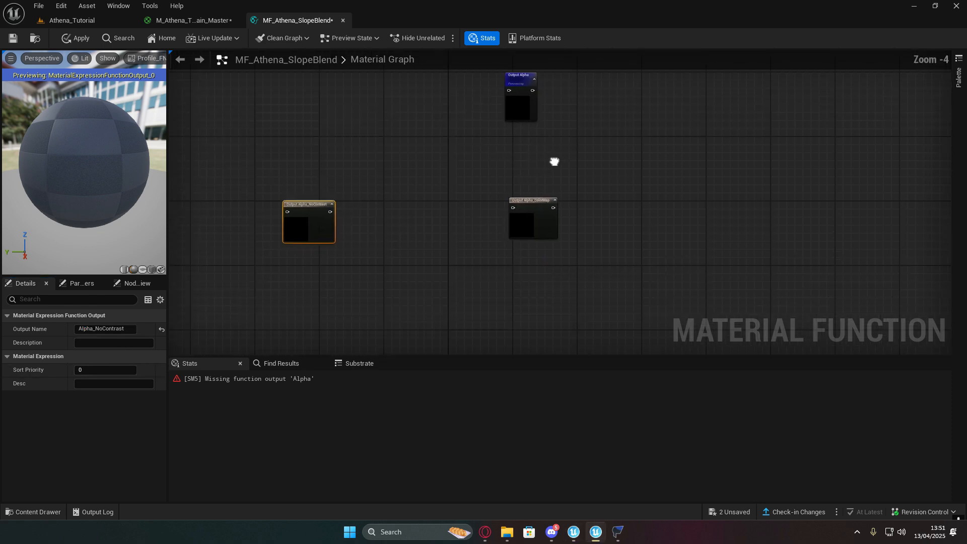
drag(304, 224, 521, 156)
click(106, 369)
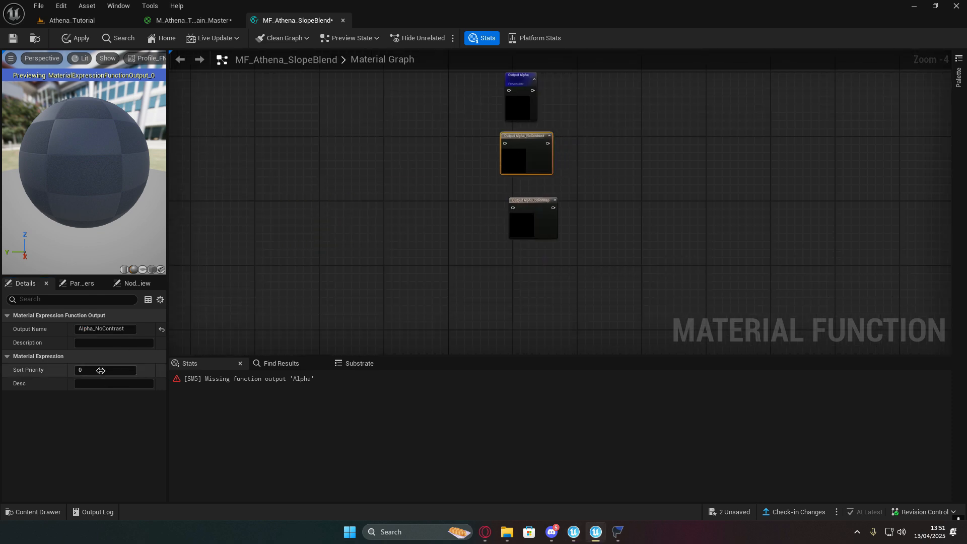
text(1)
Step: Set the Alpha_ColorMap output's sort priority to 2 and line up the three output nodes in a column
click(528, 215)
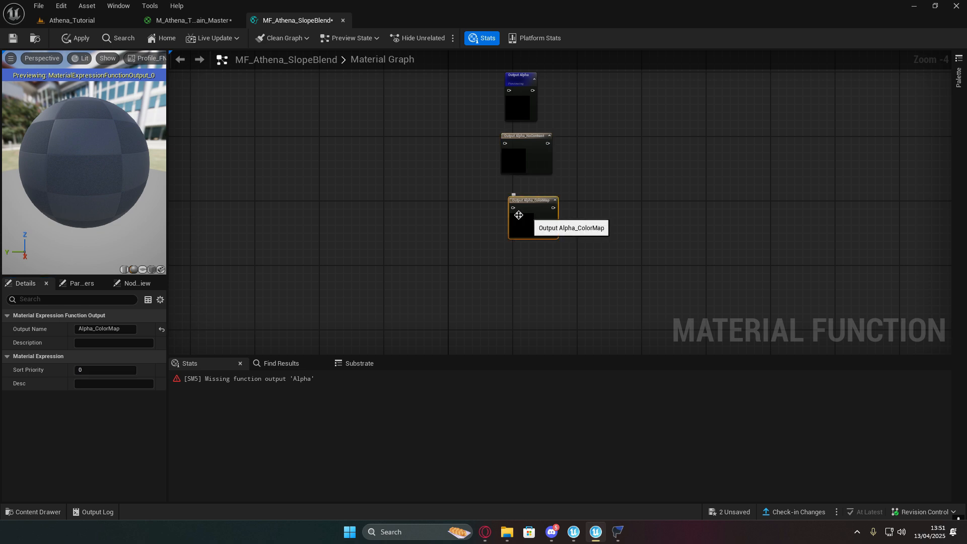
click(103, 370)
text(2)
key(Return)
scroll(451, 320, up, 3)
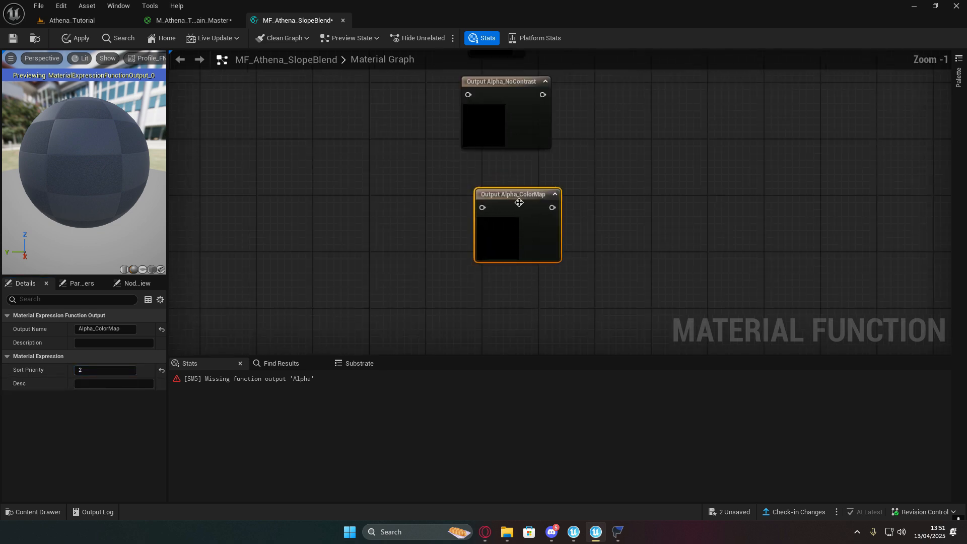
drag(509, 130, 501, 129)
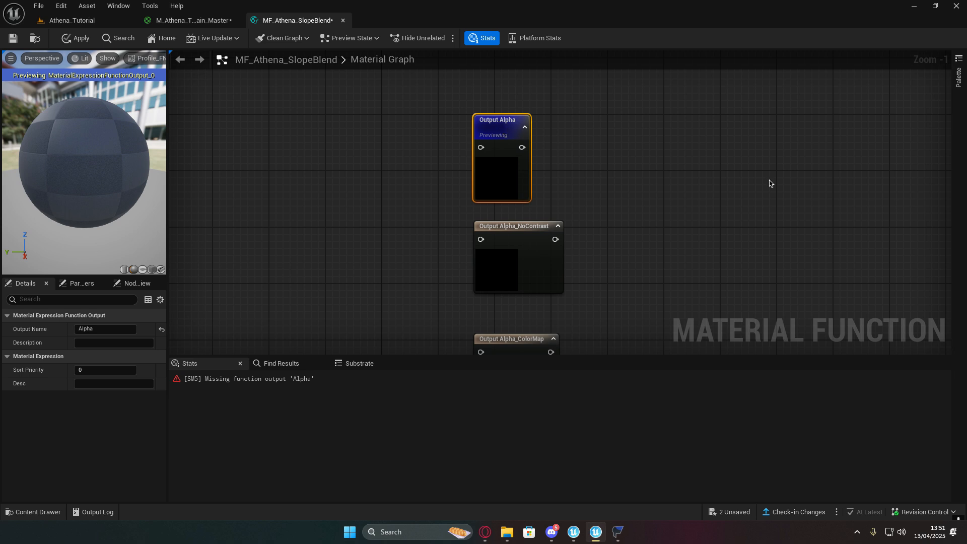
Step: Add a HeightLerp node, connecting its Alpha to the Alpha output and Lerp Alpha No Contrast to the Alpha_NoContrast output
right_drag(874, 261, 927, 266)
scroll(554, 212, down, 1)
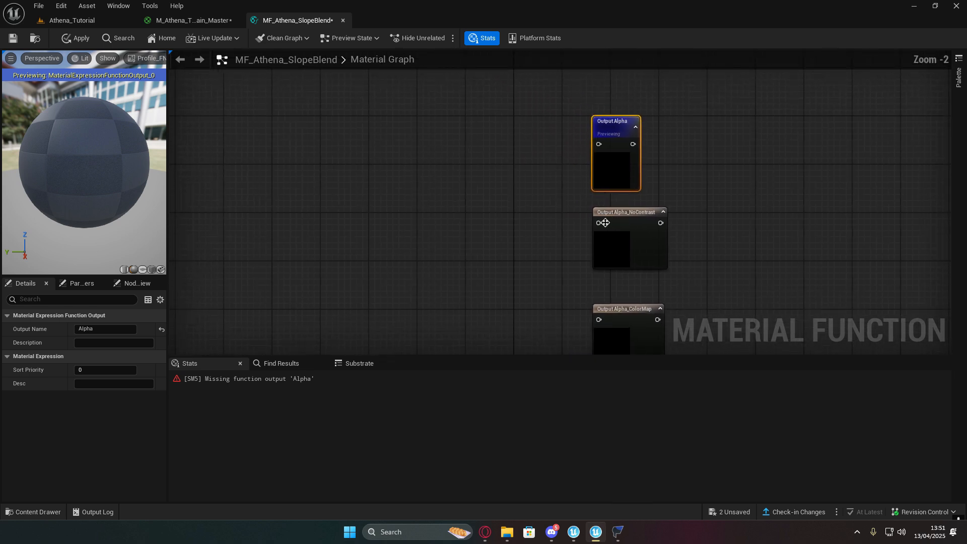
right_click(480, 178)
text(height)
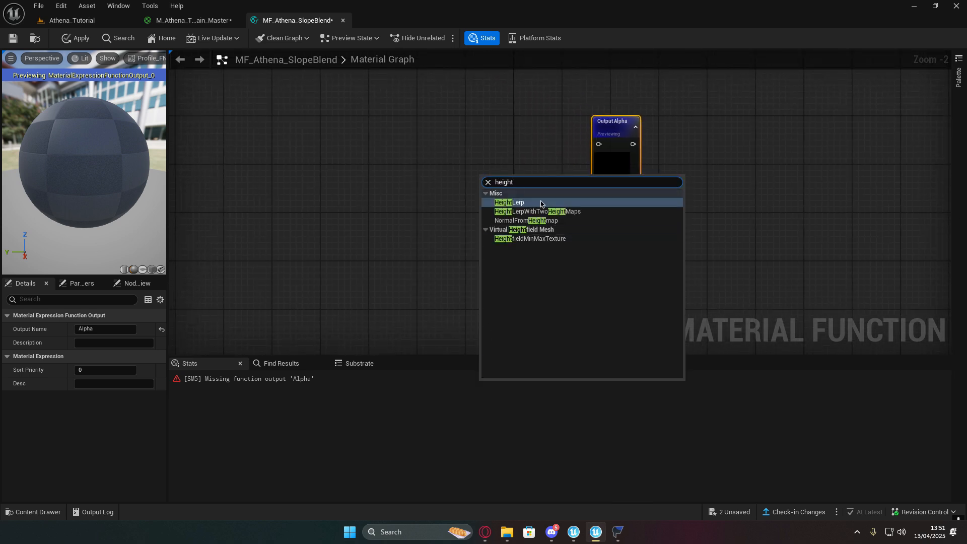
click(542, 202)
drag(500, 174, 599, 145)
drag(500, 184, 599, 223)
drag(481, 156, 475, 126)
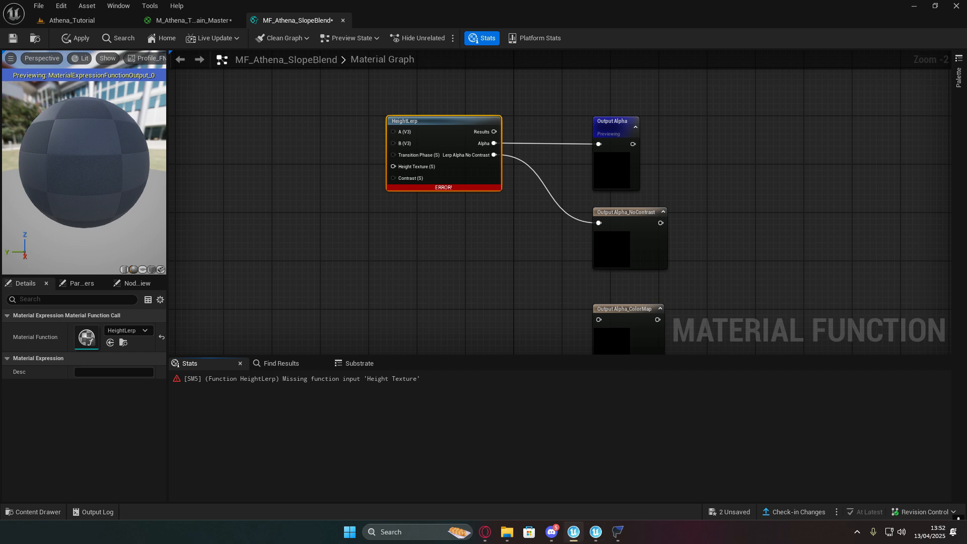
Step: Add a function input well before the HeightLerp node, make it a scalar and name it Height
scroll(331, 173, down, 2)
right_drag(332, 174, 600, 179)
right_click(391, 137)
text(input)
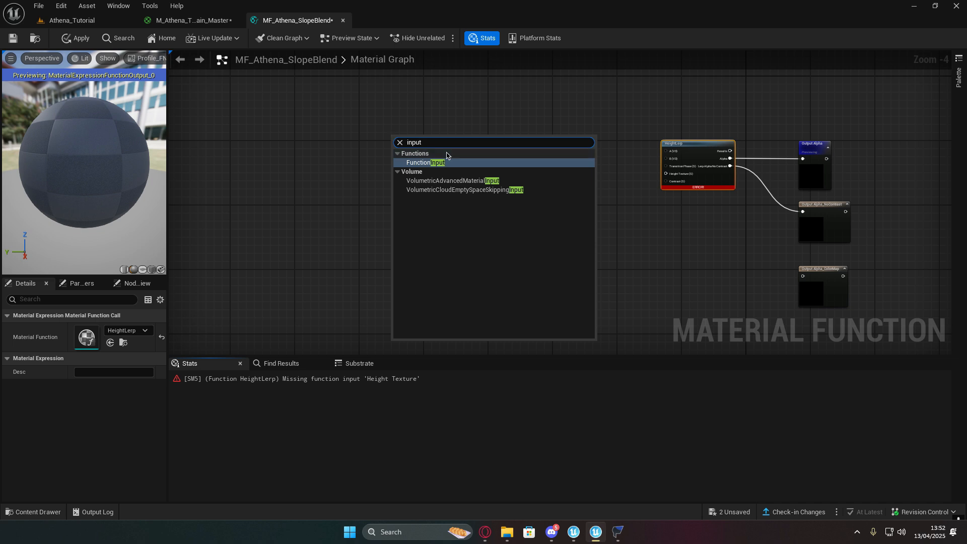
click(457, 163)
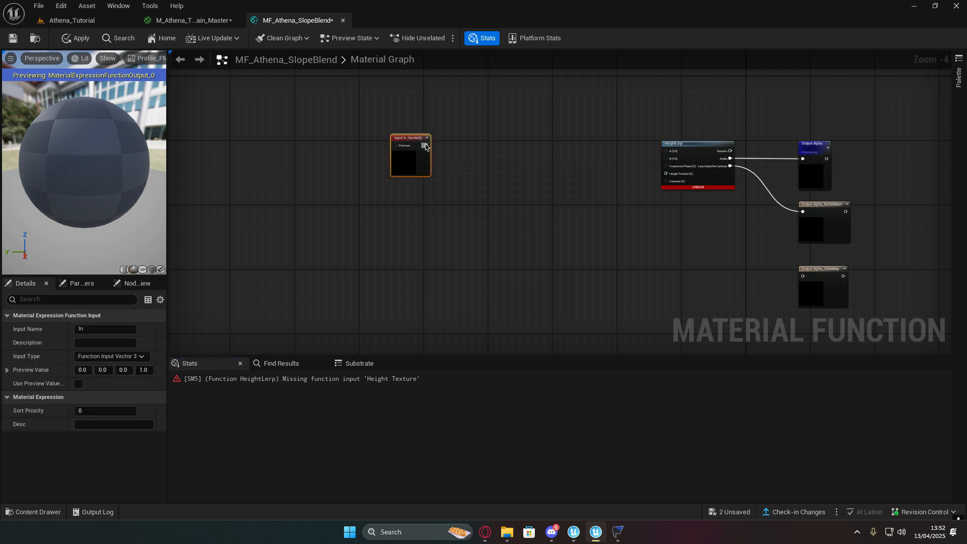
scroll(409, 137, up, 4)
click(111, 356)
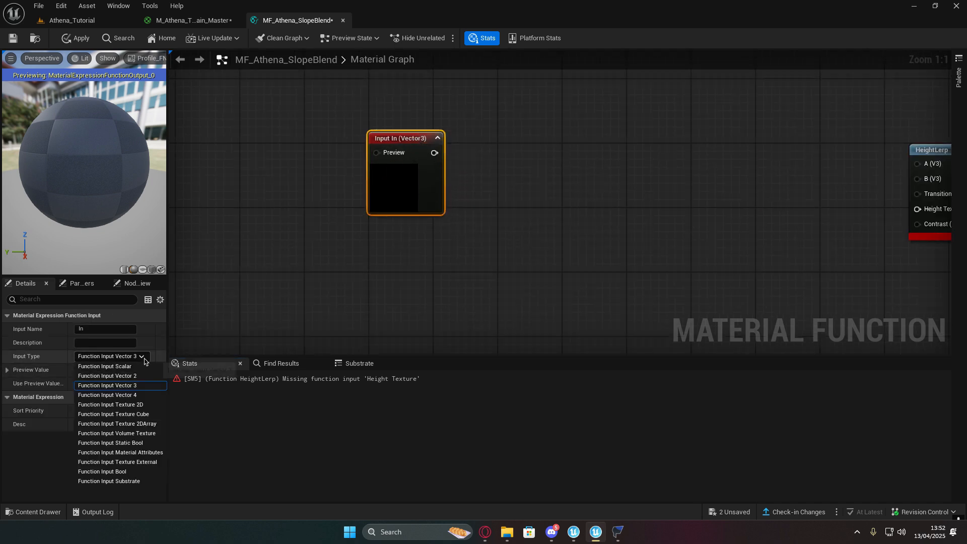
click(129, 366)
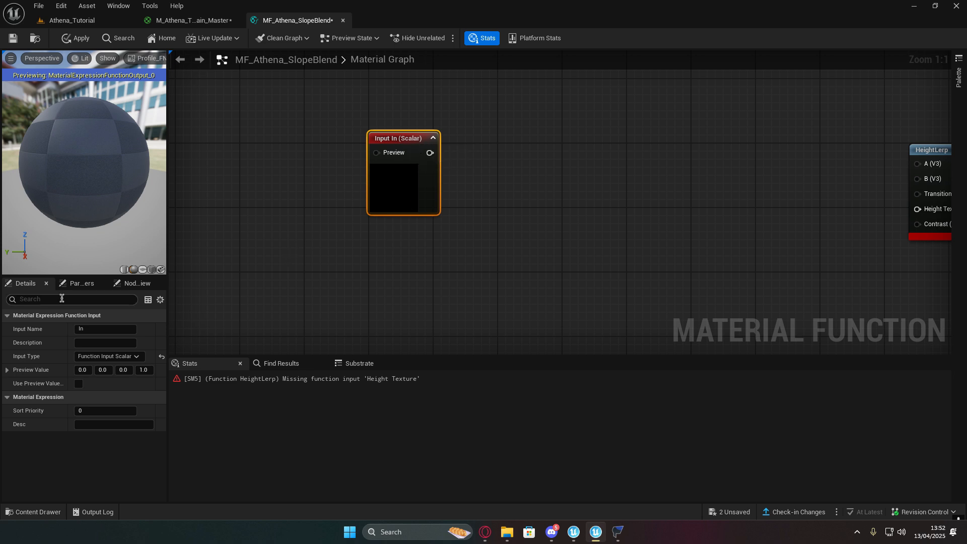
click(106, 329)
text(Hei)
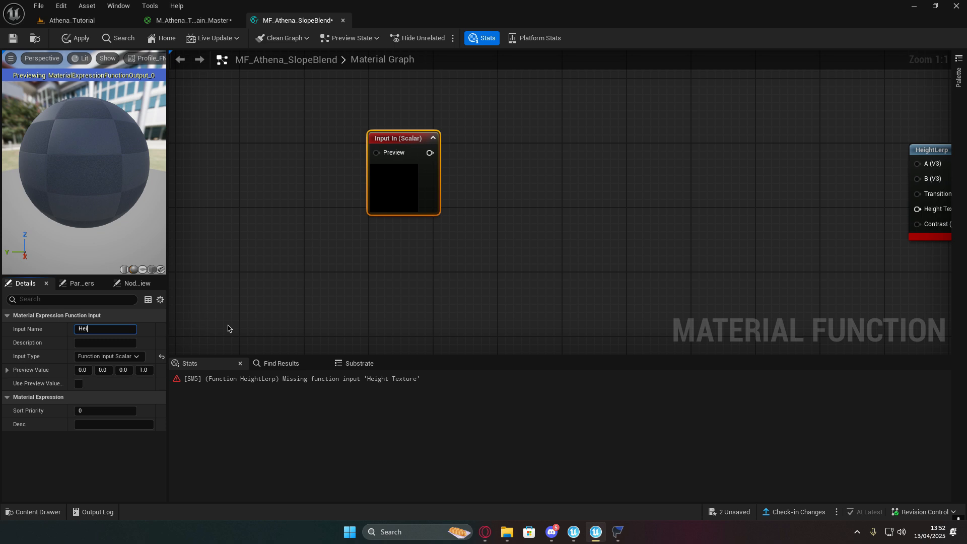
text(ught)
key(Return)
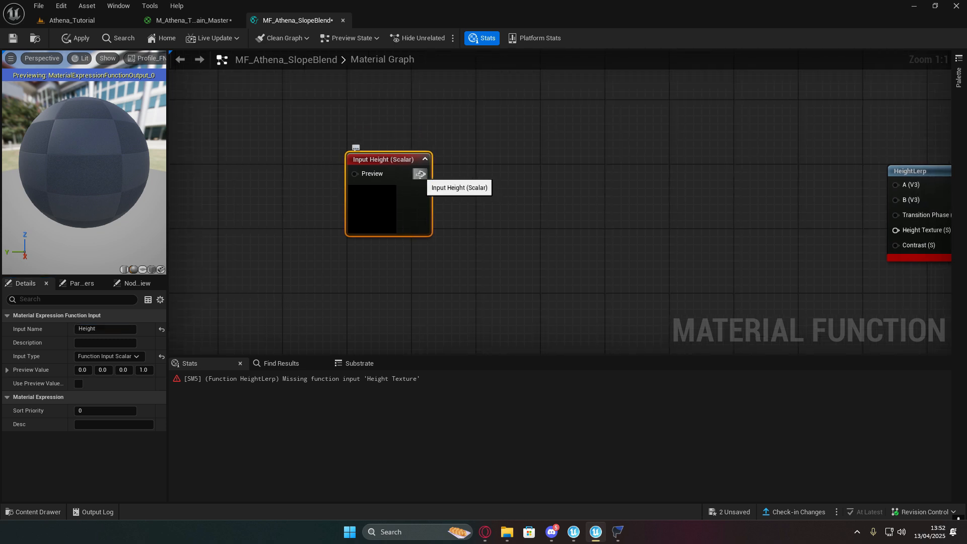
Step: Route the Height input through a new Multiply node into HeightLerp's Height Texture, and move both nodes closer to HeightLerp
drag(423, 175, 537, 199)
right_drag(654, 205, 577, 208)
drag(502, 212, 819, 232)
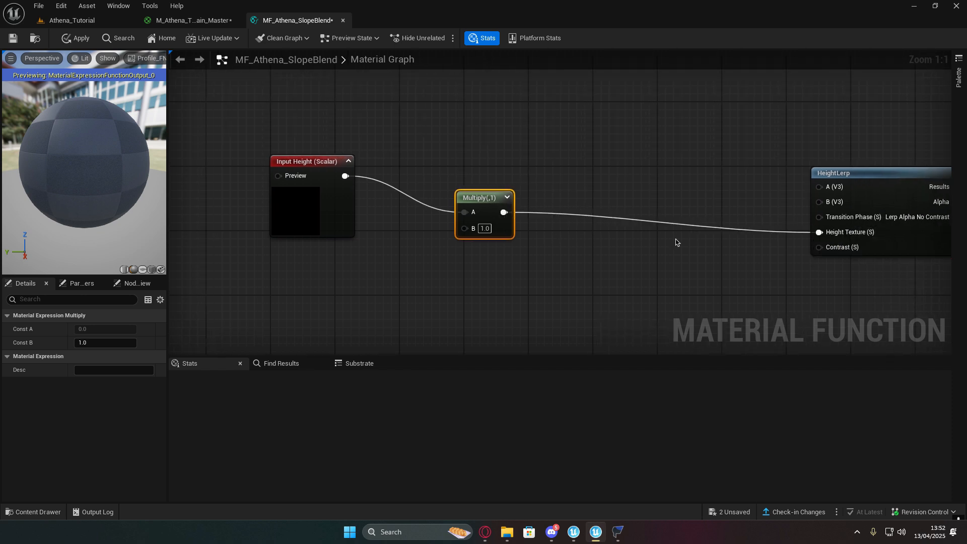
drag(498, 199, 655, 217)
drag(300, 159, 513, 157)
Step: Add a second function input below the Height input and set its sort priority to 2
right_drag(373, 302, 431, 233)
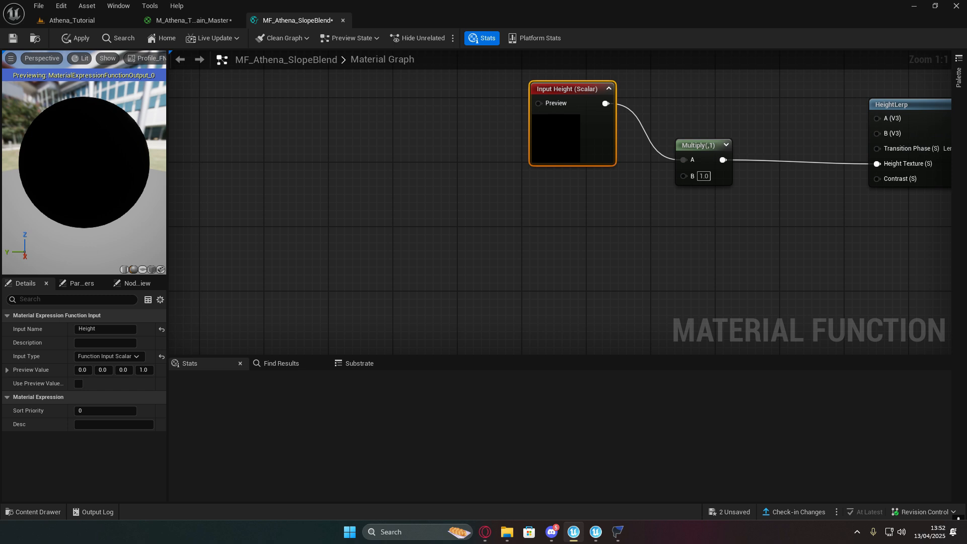
right_drag(659, 235, 607, 232)
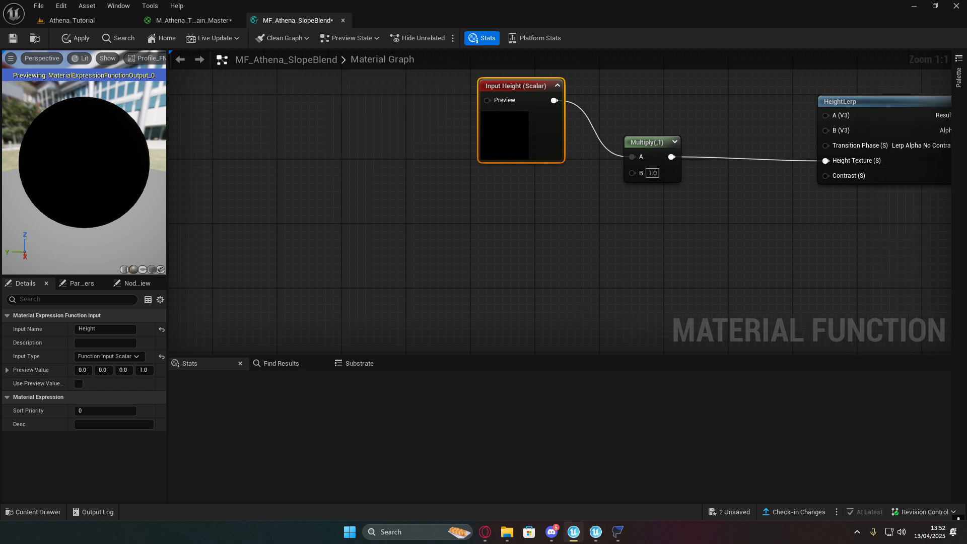
right_drag(672, 297, 680, 327)
click(533, 267)
right_click(533, 267)
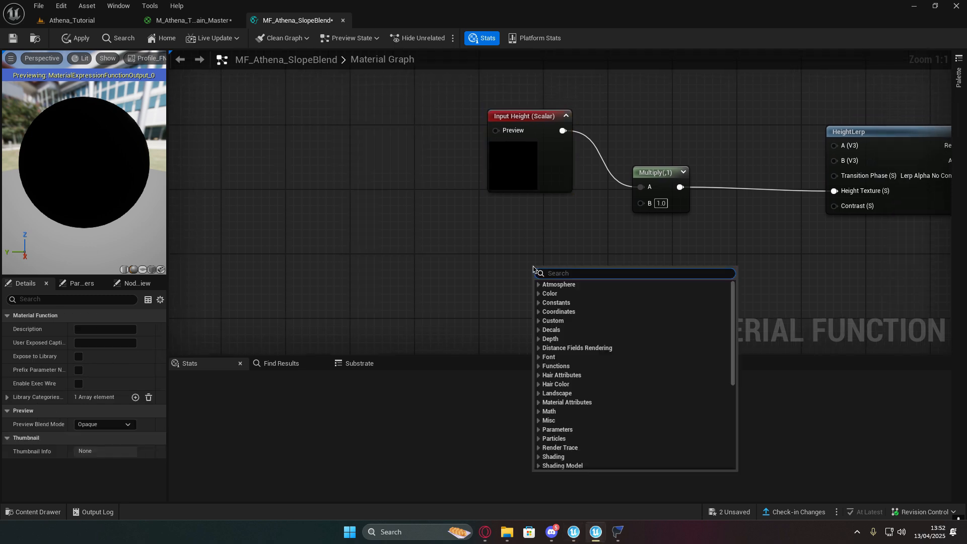
text(inp)
click(623, 295)
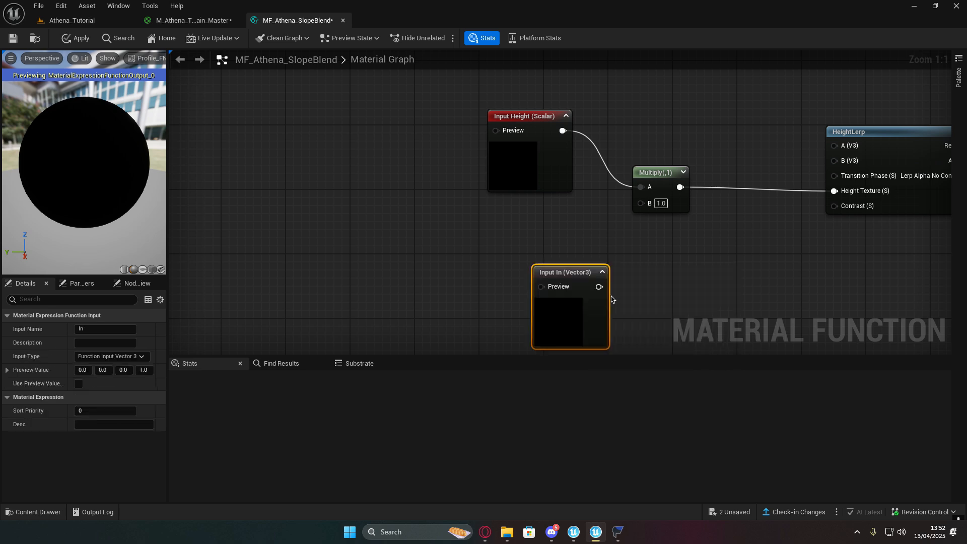
click(99, 411)
text(2)
Step: Name the new function input Height Multiplier and change its input type to scalar
right_drag(389, 254, 354, 259)
click(103, 328)
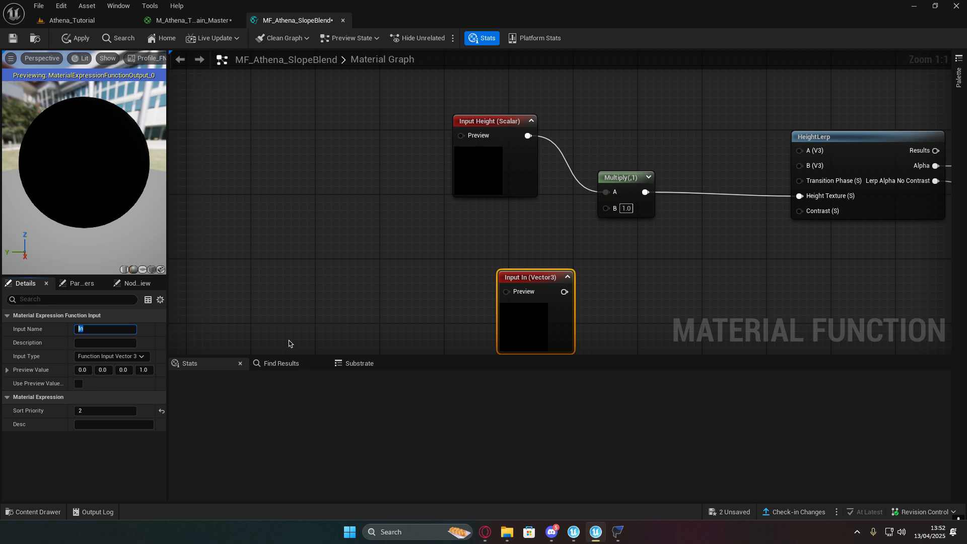
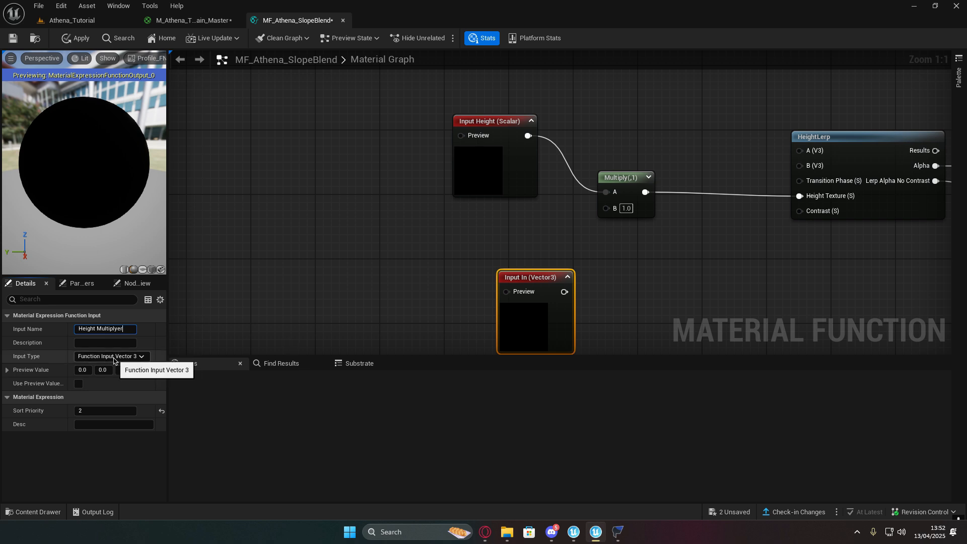
key(BackSpace)
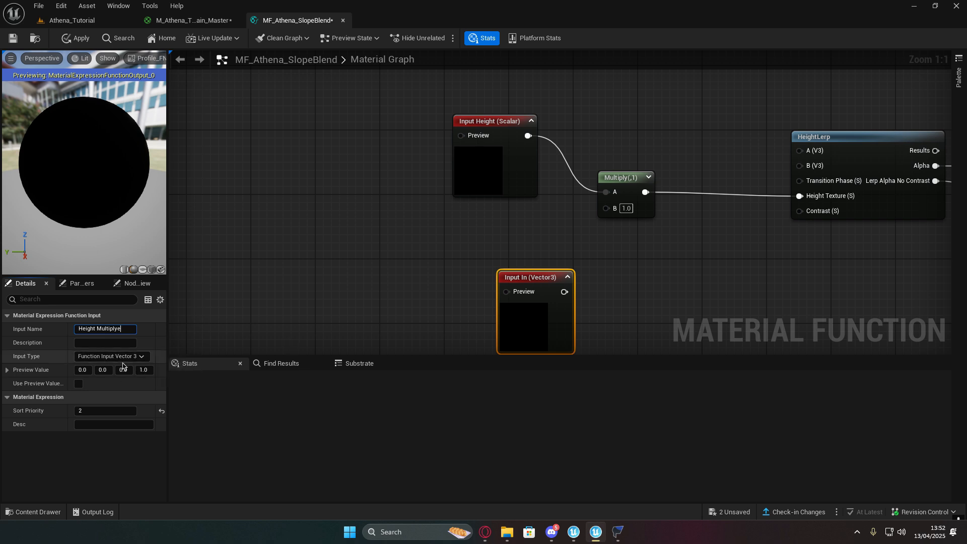
text(er)
key(Return)
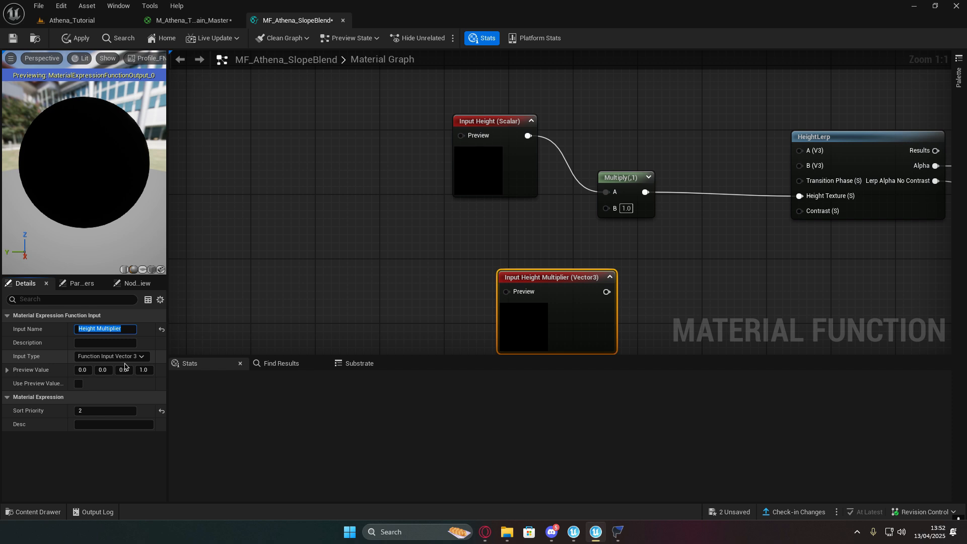
click(121, 356)
click(106, 364)
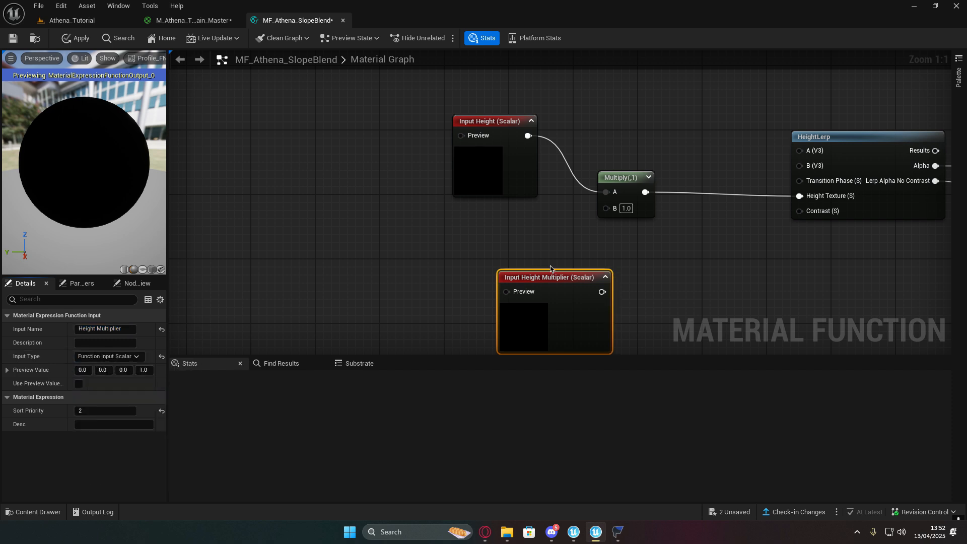
Step: Collapse the Height Multiplier input, use its preview value as default, and connect it to the Multiply node's B input
click(604, 277)
drag(564, 277, 597, 208)
drag(476, 264, 606, 207)
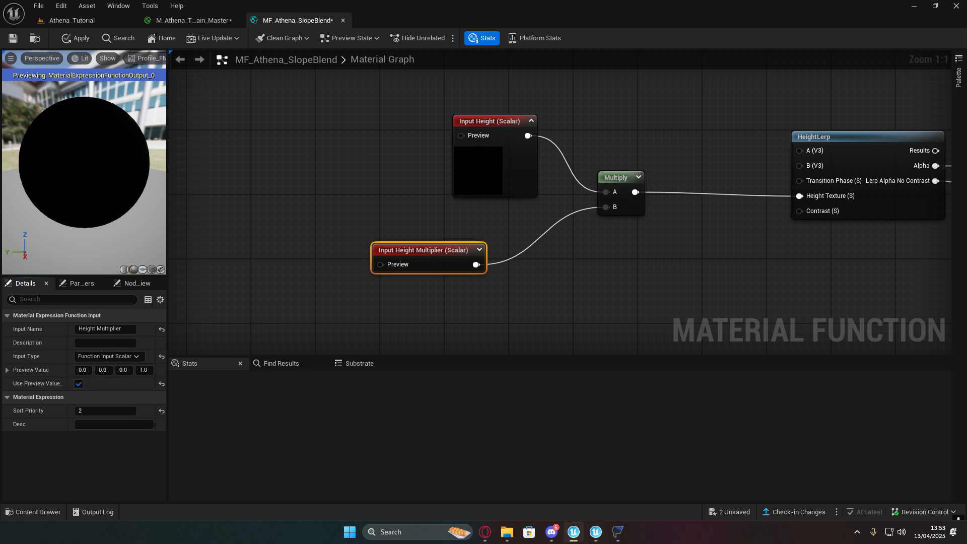
right_drag(426, 256, 486, 250)
drag(497, 242, 579, 232)
Step: Add a constant with value 0.1 and connect it to the Height Multiplier input's Preview pin
right_drag(450, 247, 516, 254)
key(1)
click(431, 246)
click(471, 269)
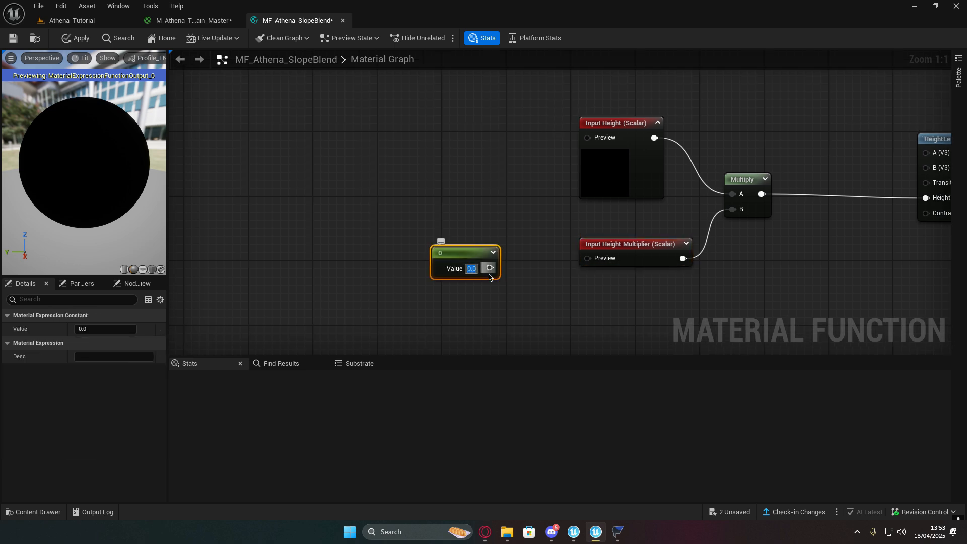
text(0.1)
drag(489, 268, 587, 258)
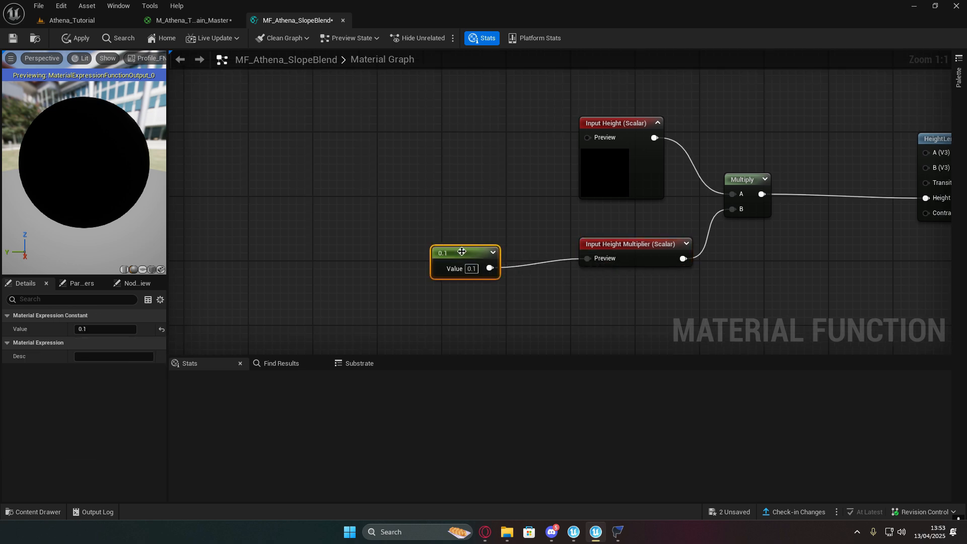
Step: Move the 0.1 constant closer to the Height Multiplier input node
drag(462, 252, 529, 243)
right_drag(652, 286, 510, 262)
click(681, 225)
scroll(681, 225, down, 1)
right_drag(679, 225, 532, 205)
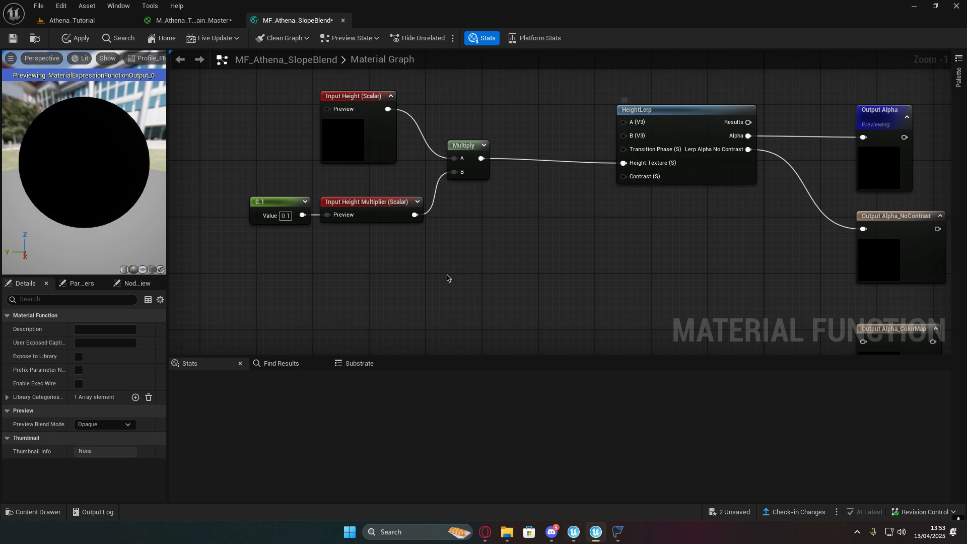
Step: Add a Clamp node below the height nodes and connect its output to the HeightLerp's Transition Phase
right_drag(446, 274, 586, 222)
right_click(412, 272)
text(clamp)
key(Return)
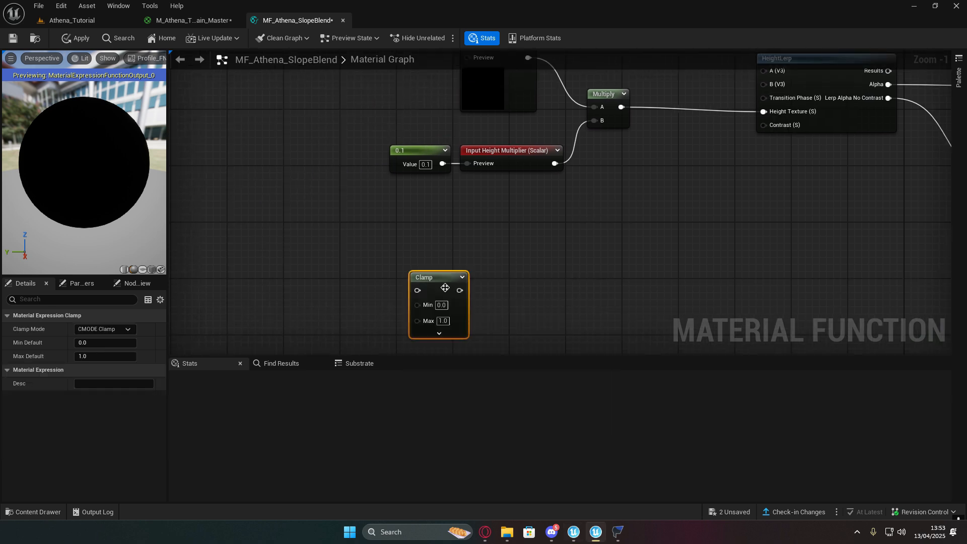
drag(460, 290, 765, 111)
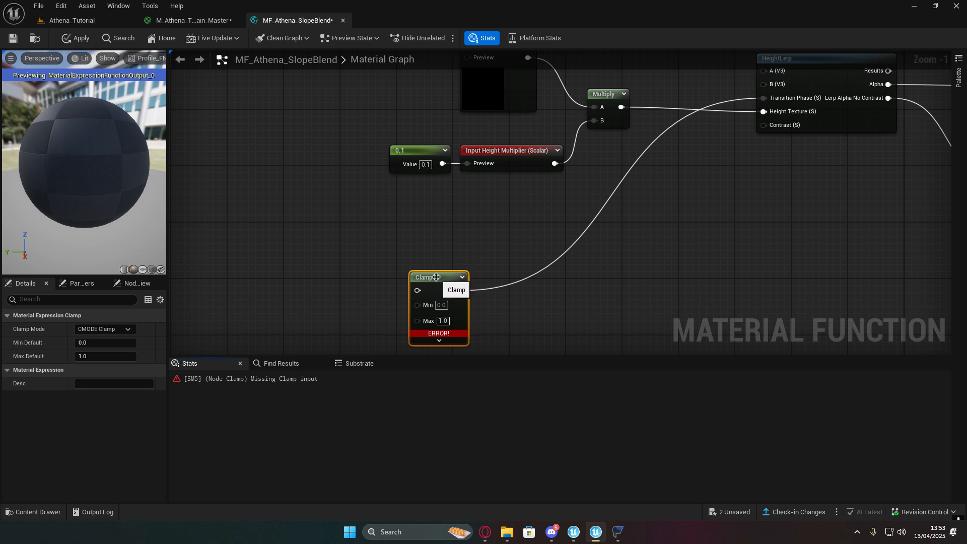
drag(431, 276, 417, 284)
Step: Add a VertexNormalWS node before the Clamp and connect its output to a new component Mask node
right_drag(367, 292, 670, 216)
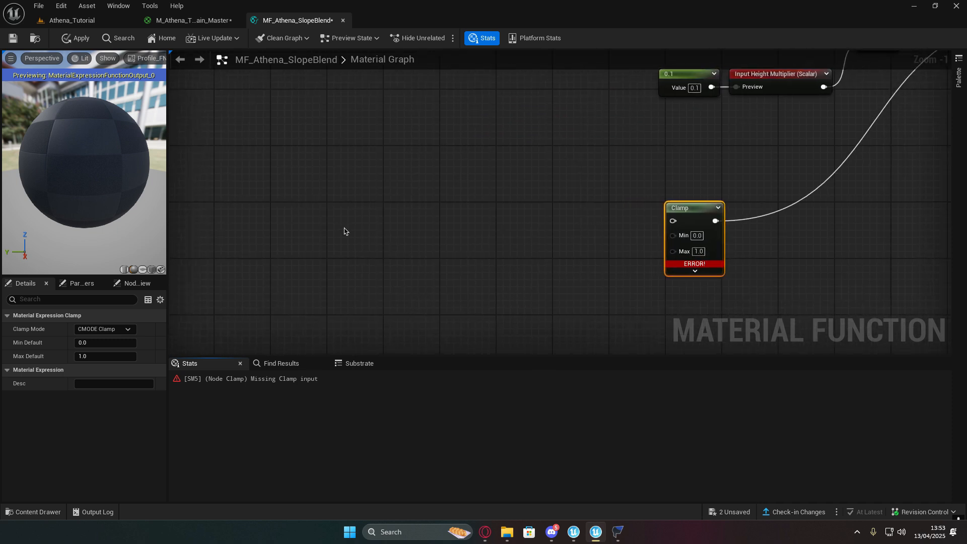
right_click(321, 222)
text(verte)
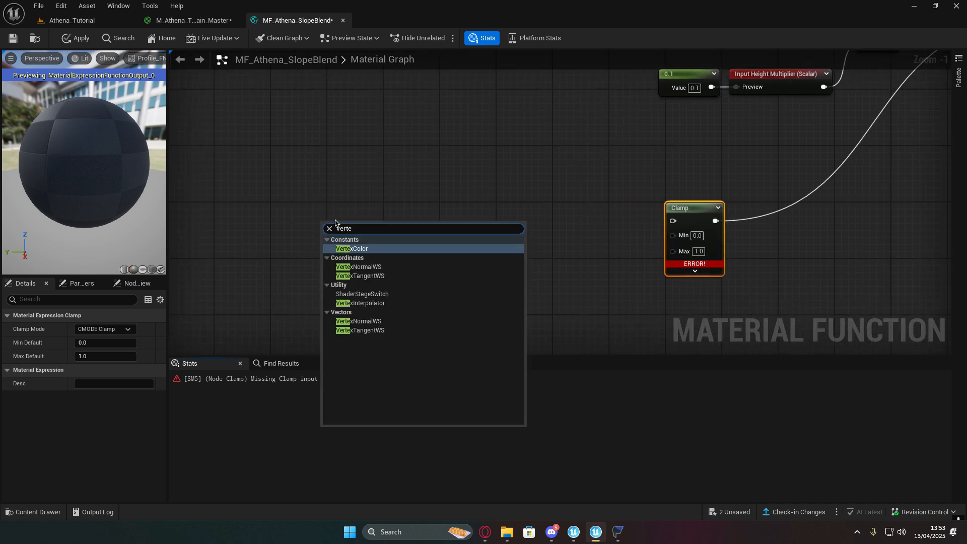
click(366, 268)
drag(376, 246, 429, 250)
text(mask)
key(Return)
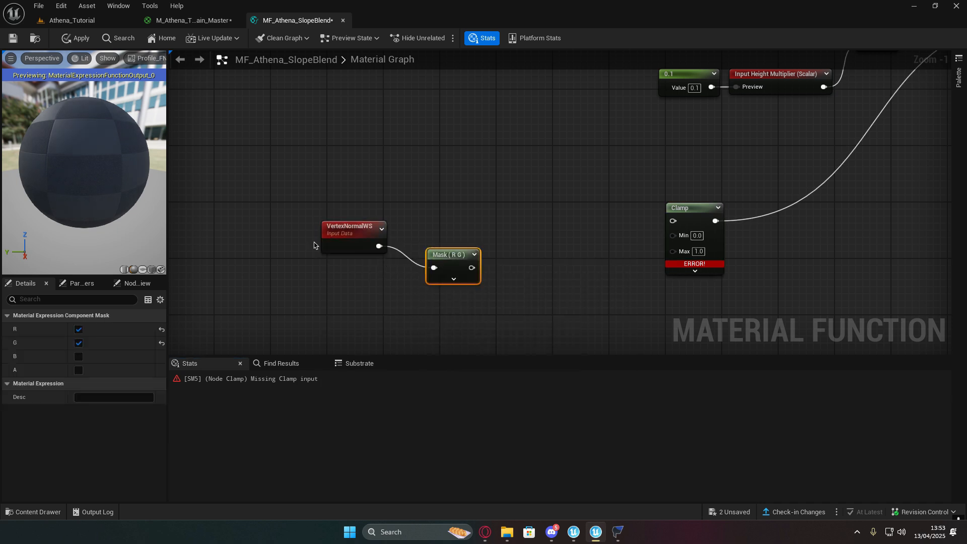
Step: Set the Mask node to pass only the B channel and place it directly beside VertexNormalWS
click(79, 356)
click(79, 345)
click(80, 330)
drag(446, 254, 410, 228)
right_drag(455, 256, 410, 259)
click(410, 259)
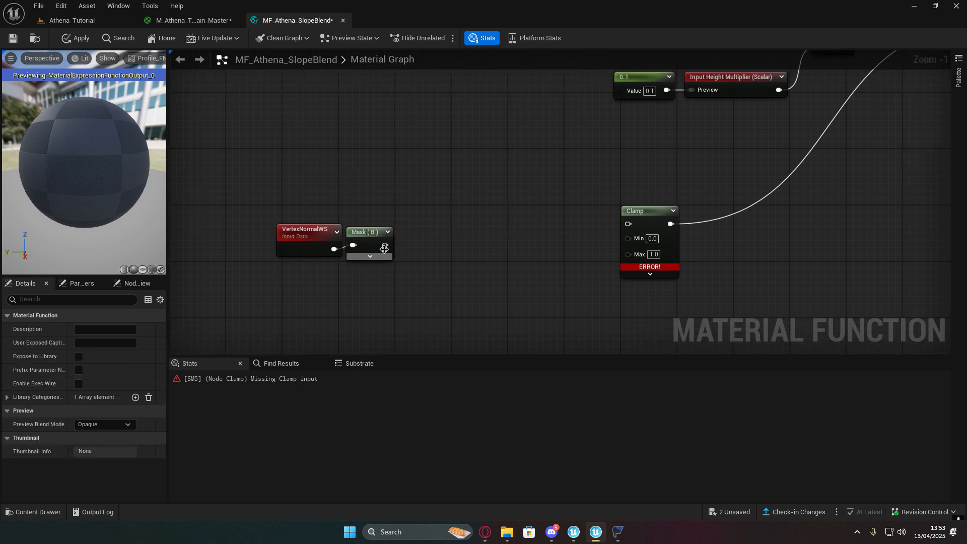
Step: Add an Abs node fed by the Mask (B) output
drag(385, 245, 406, 232)
text(abs)
click(457, 278)
right_drag(479, 263, 443, 264)
click(426, 264)
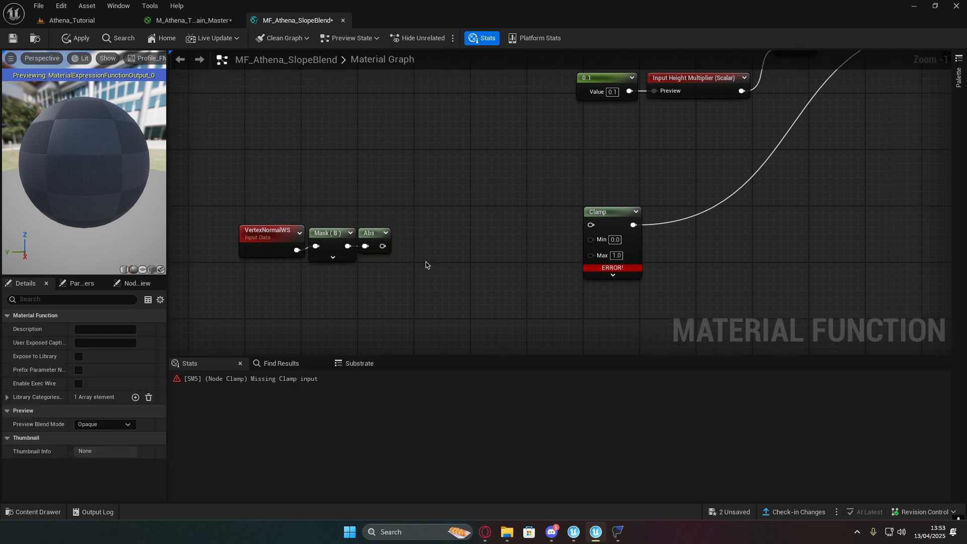
Step: Insert a Multiply node between the Abs and Clamp nodes and line up the chain
drag(383, 247, 594, 231)
key(m)
drag(608, 228, 529, 247)
right_drag(439, 284, 565, 251)
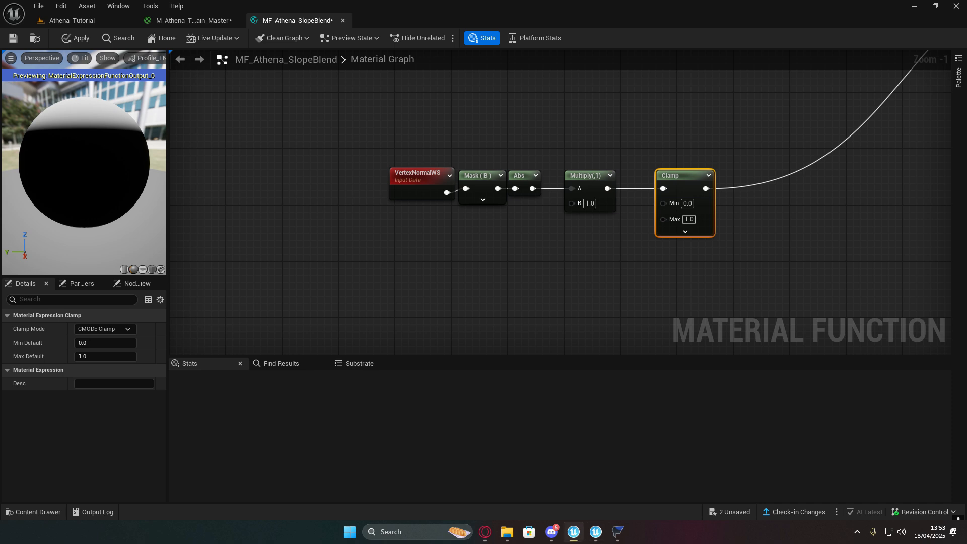
Step: Paste the copied Transition Multiplier scalar input below the vertex normal chain
right_drag(467, 267, 505, 237)
key(ctrl+v)
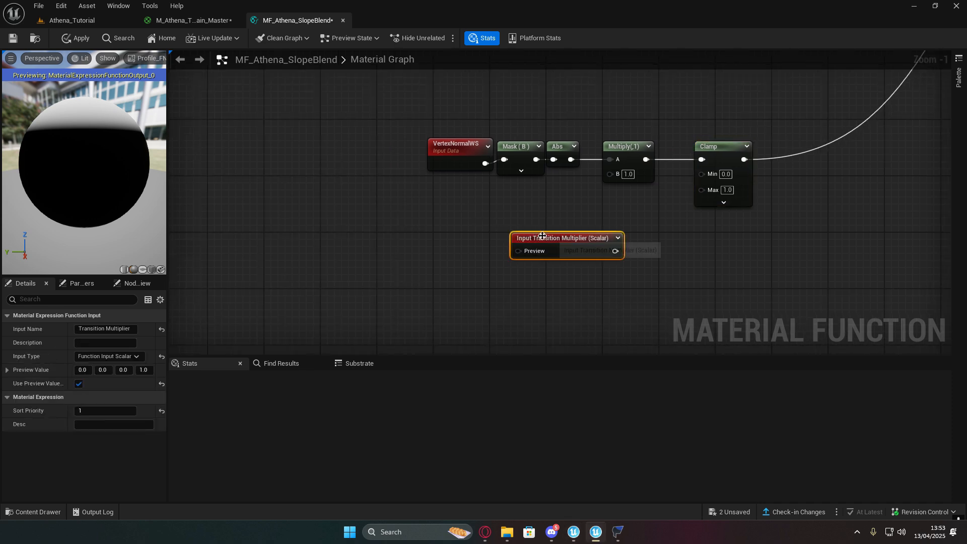
drag(544, 234, 510, 226)
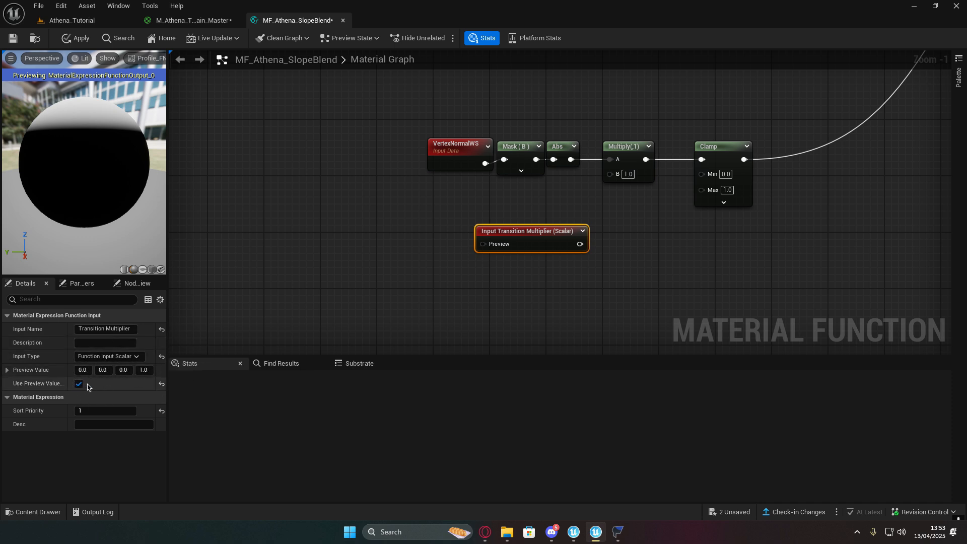
Step: Add a constant with value 0.975 beside the Transition Multiplier input
right_drag(412, 246, 432, 244)
key(1)
click(373, 221)
drag(404, 234, 419, 239)
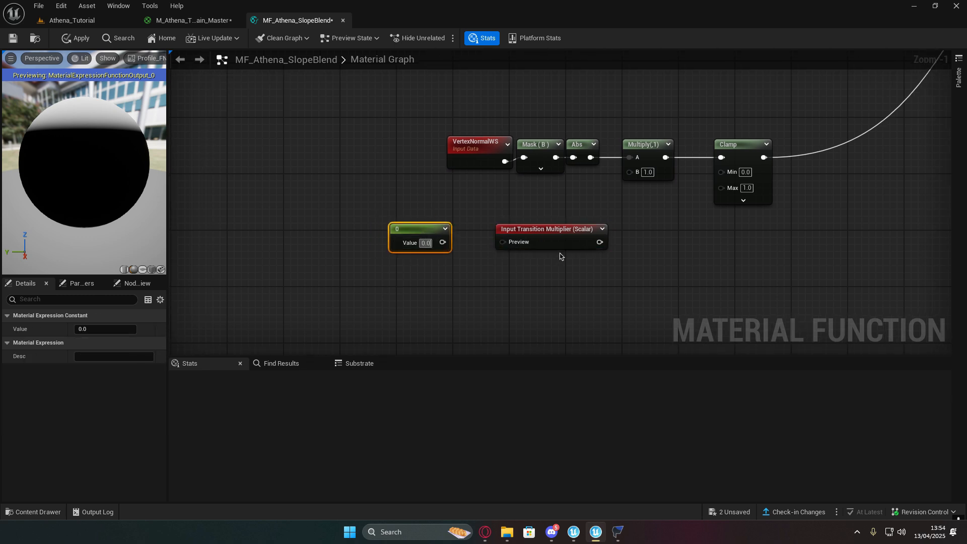
text(0.975)
key(Return)
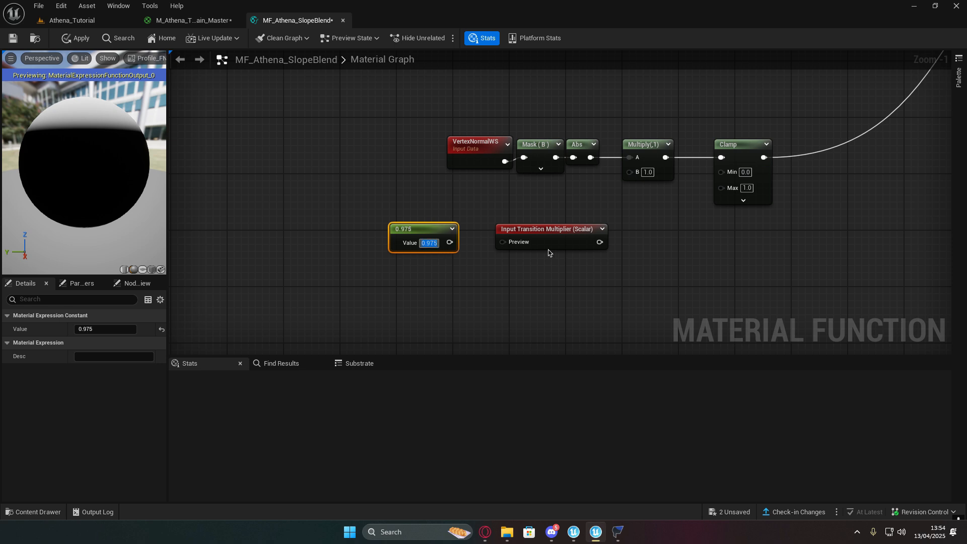
Step: Connect the 0.975 constant to the Transition Multiplier's Preview pin and that input to the Multiply's B pin
drag(450, 242, 503, 242)
drag(598, 242, 630, 171)
click(554, 230)
click(432, 234)
drag(432, 234, 458, 229)
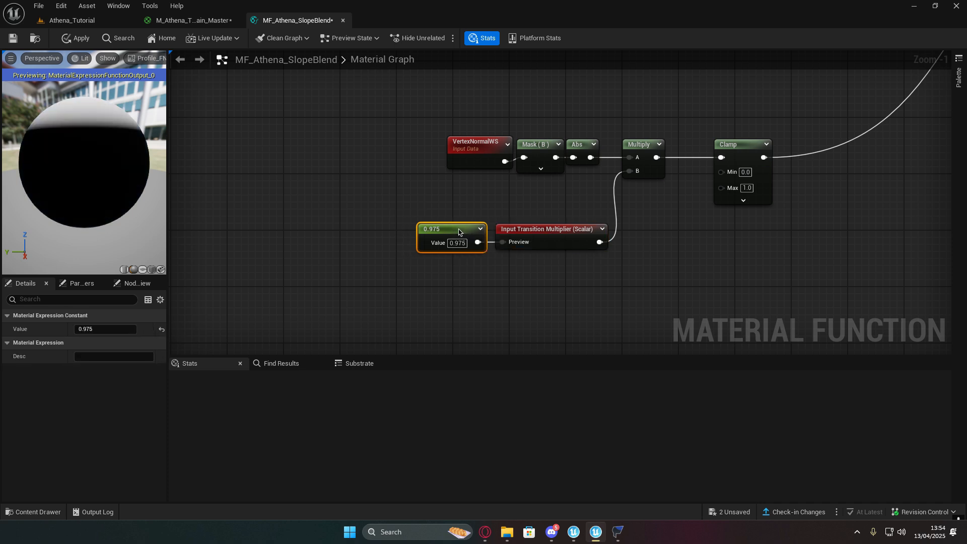
Step: Move the 0.975 constant and Transition Multiplier input up together, close beneath the vertex normal chain
ctrl+click(553, 237)
drag(553, 237, 552, 200)
right_drag(636, 222, 570, 228)
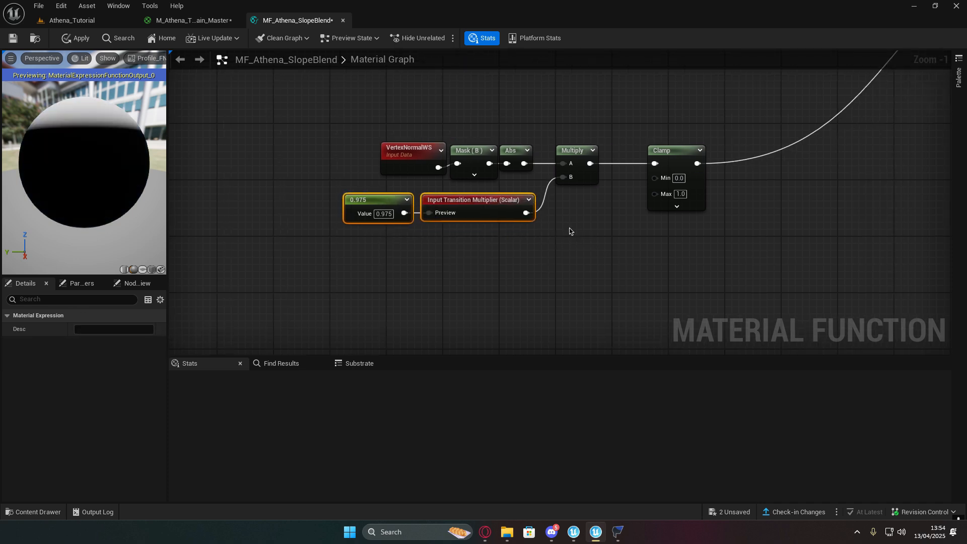
click(674, 232)
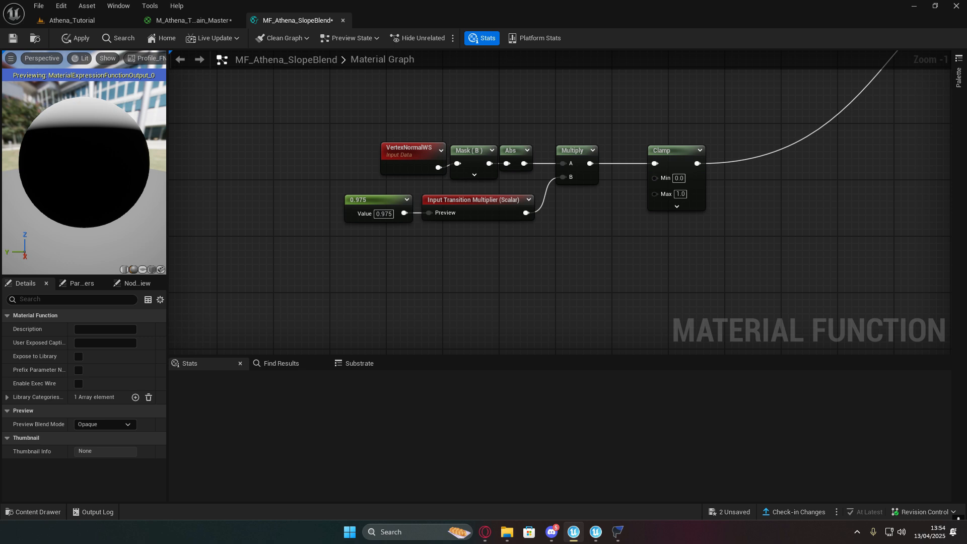
Step: Select the whole vertex normal and Clamp node group and move it just below the height multiplier nodes
scroll(518, 328, down, 3)
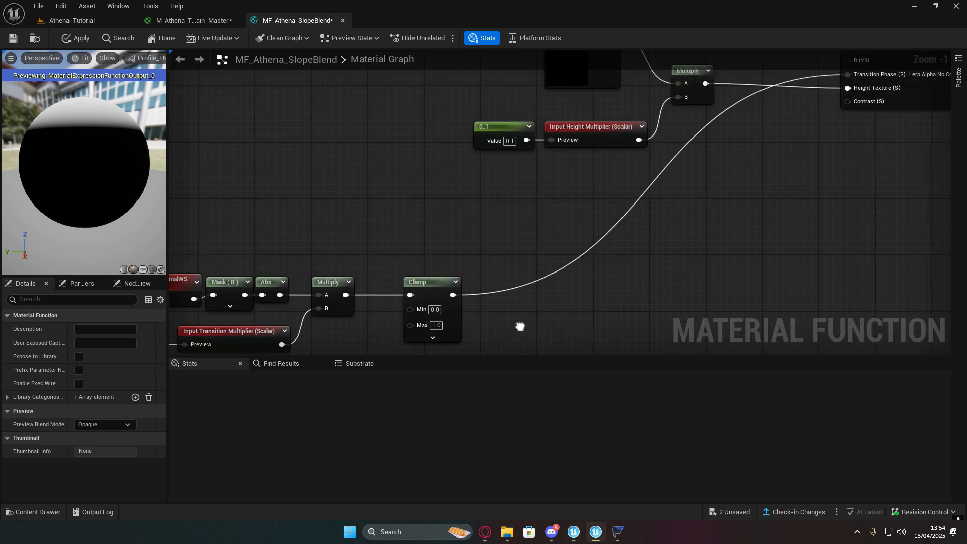
drag(353, 187, 581, 284)
drag(573, 241, 681, 177)
right_drag(756, 195, 639, 231)
click(639, 232)
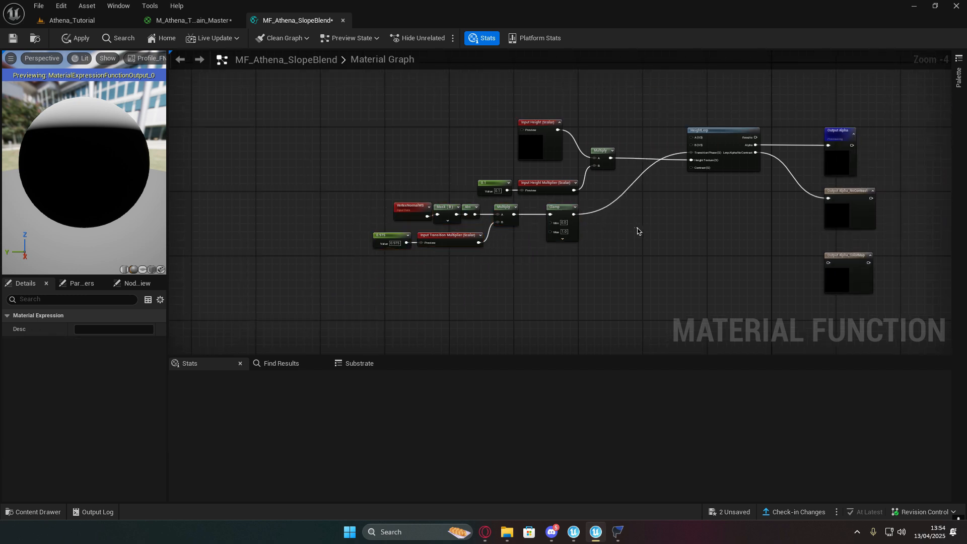
Step: Add a constant with value 5 below the HeightLerp and connect it to the Contrast pin
scroll(655, 224, up, 4)
right_drag(622, 179, 507, 228)
key(1)
click(506, 227)
click(547, 247)
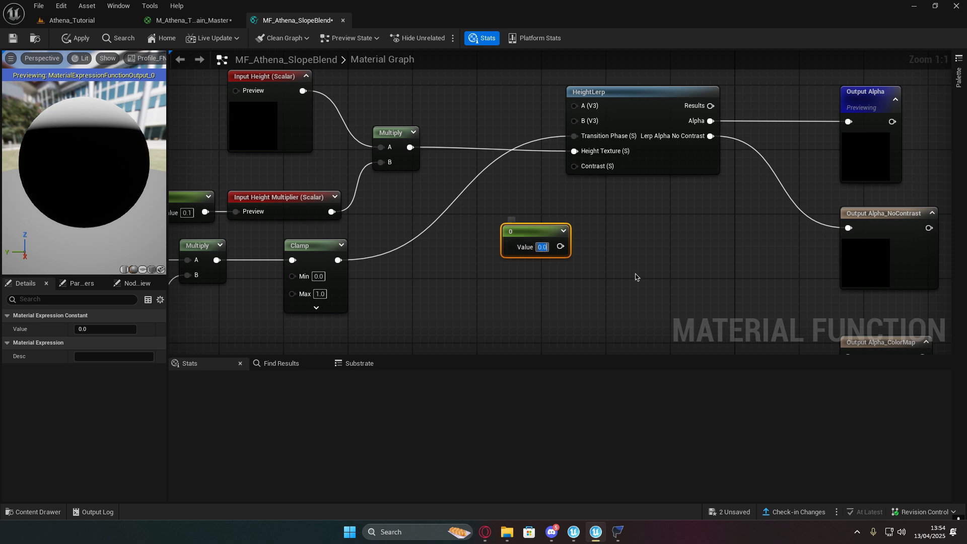
text(5)
drag(561, 247, 574, 166)
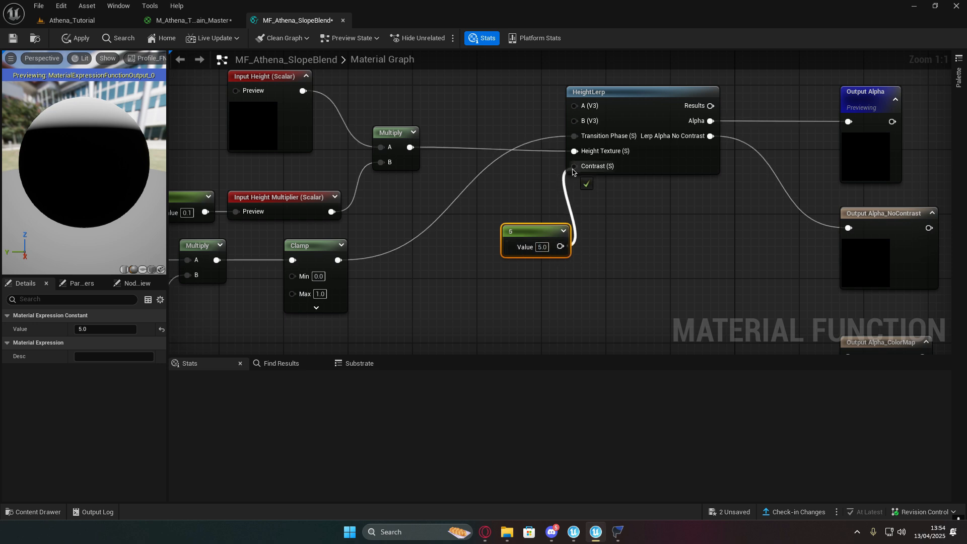
drag(542, 232, 510, 255)
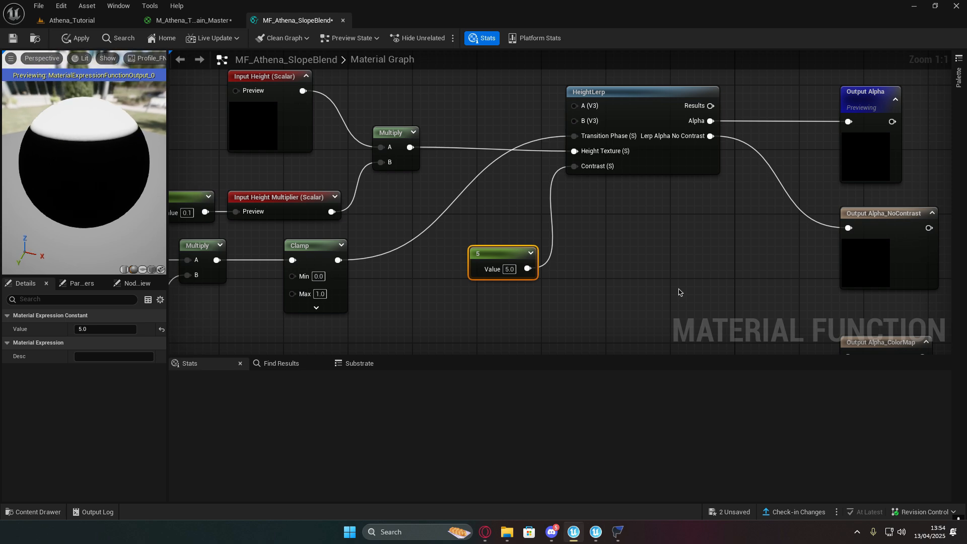
Step: Add a second HeightLerp node below the first one, facing the Alpha_ColorMap output
scroll(615, 247, down, 3)
right_click(540, 239)
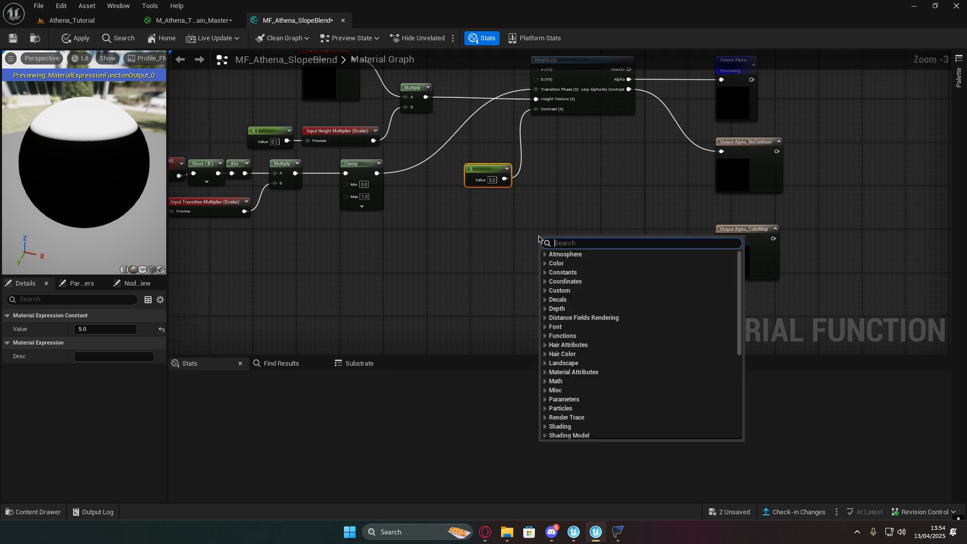
text(heigh)
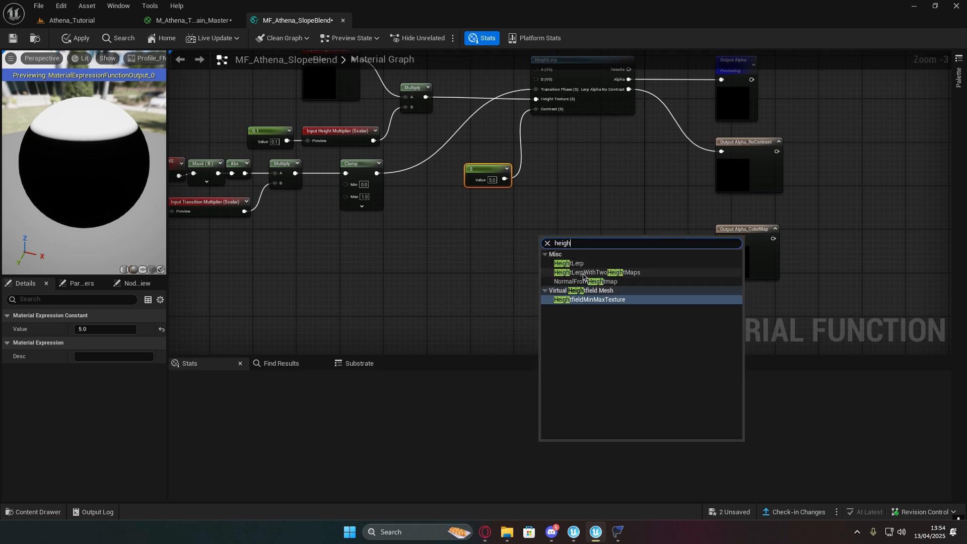
click(569, 264)
drag(581, 227, 579, 206)
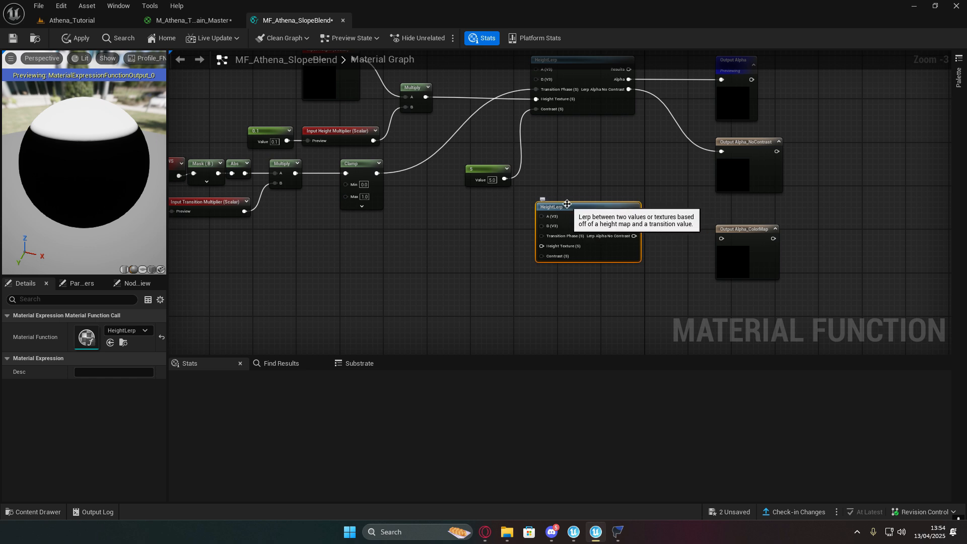
scroll(566, 187, up, 3)
right_drag(566, 188, 526, 221)
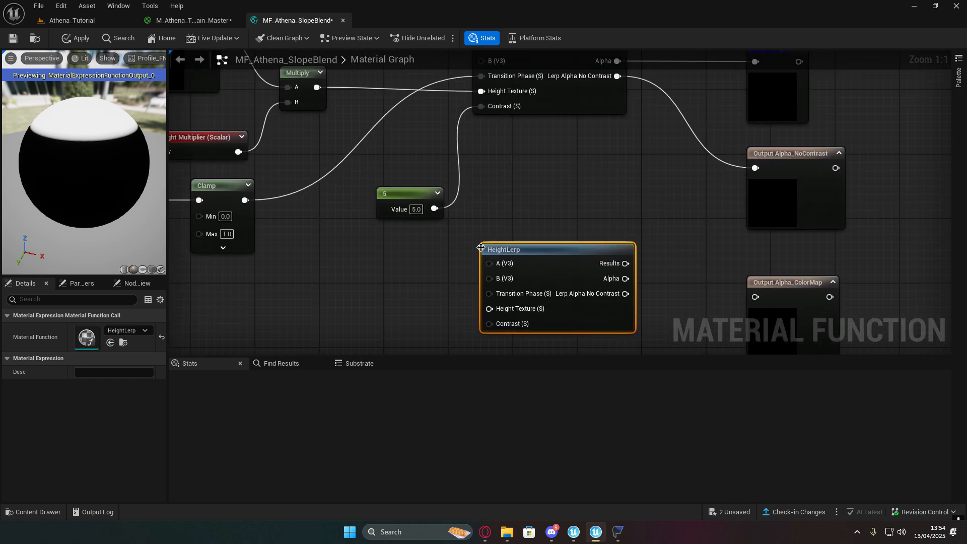
drag(534, 252, 525, 251)
Step: Connect the constant 5 to the second HeightLerp's Contrast and the height Multiply output to its Height Texture
right_drag(525, 251, 564, 212)
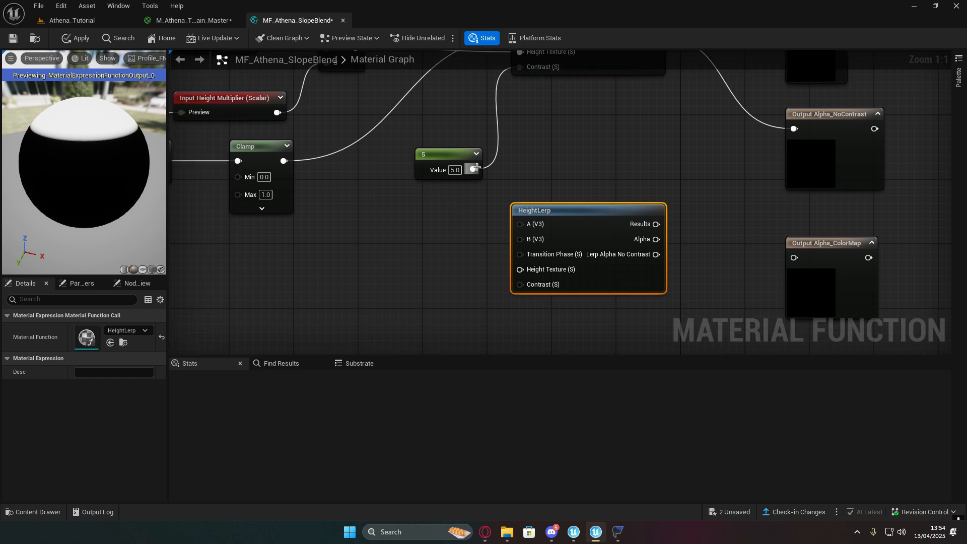
drag(473, 169, 520, 285)
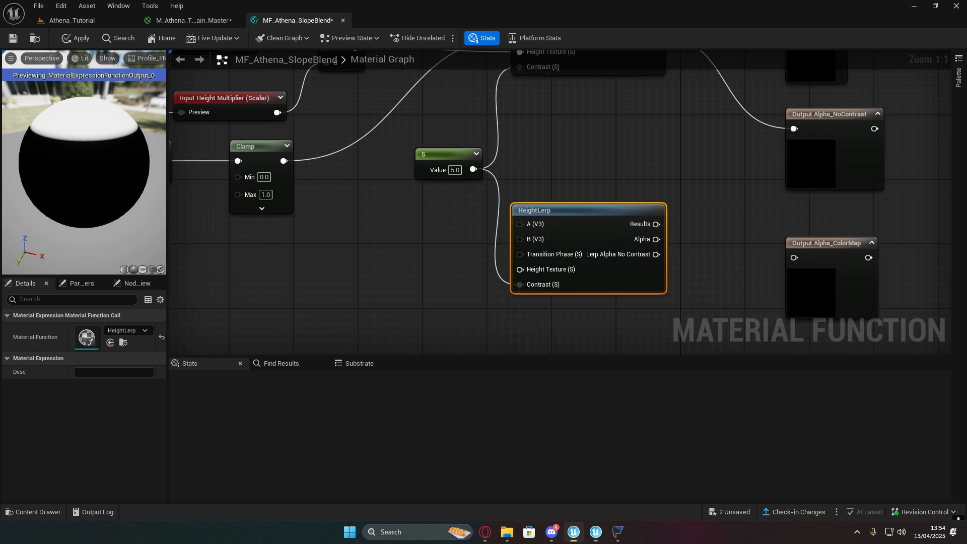
scroll(633, 173, down, 1)
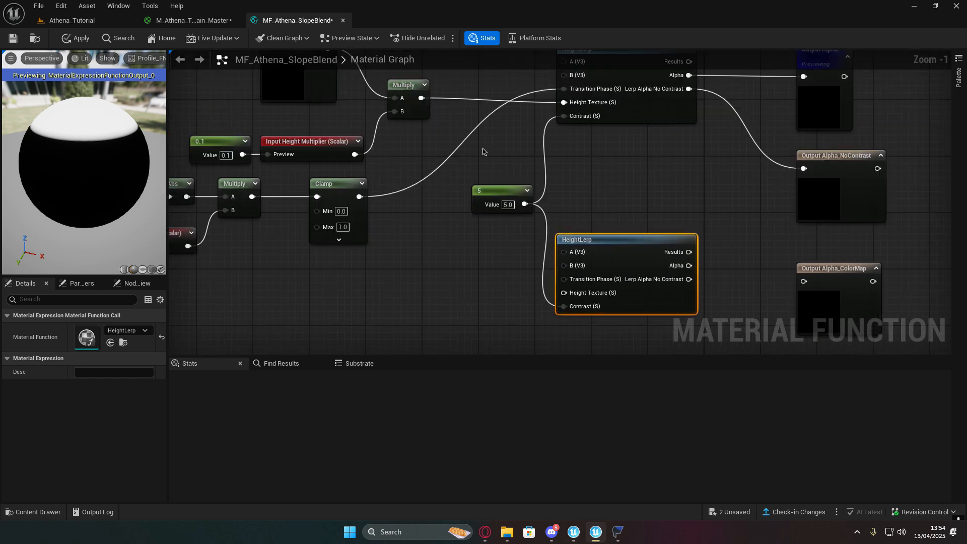
drag(420, 98, 564, 295)
Step: Add an Add node fed by the Clamp output and connect it to the second HeightLerp's Transition Phase
right_drag(289, 246, 365, 177)
drag(434, 127, 511, 183)
text(add)
key(Return)
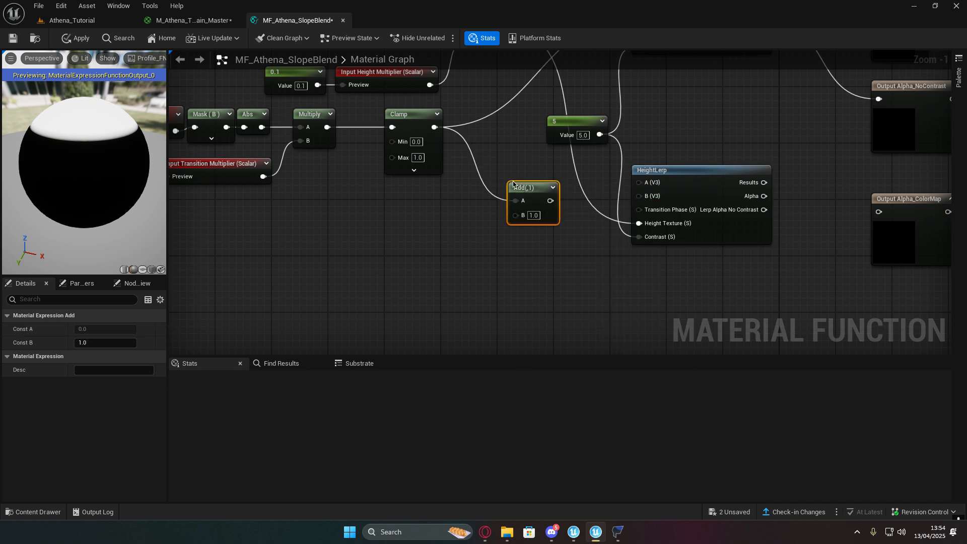
drag(547, 212, 647, 211)
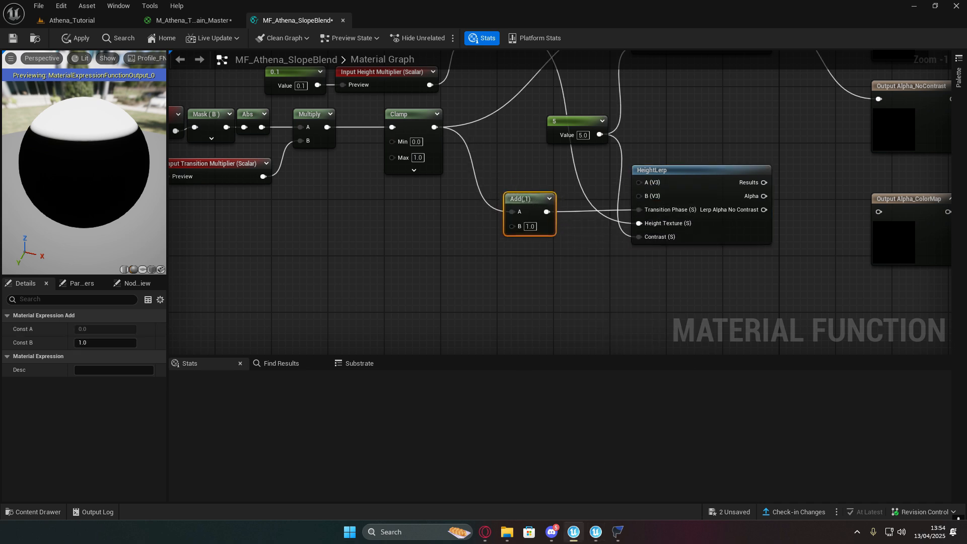
Step: Create a Material Parameter Collection named MPC_Landscape in the Landscape MPC folder and open it
click(64, 21)
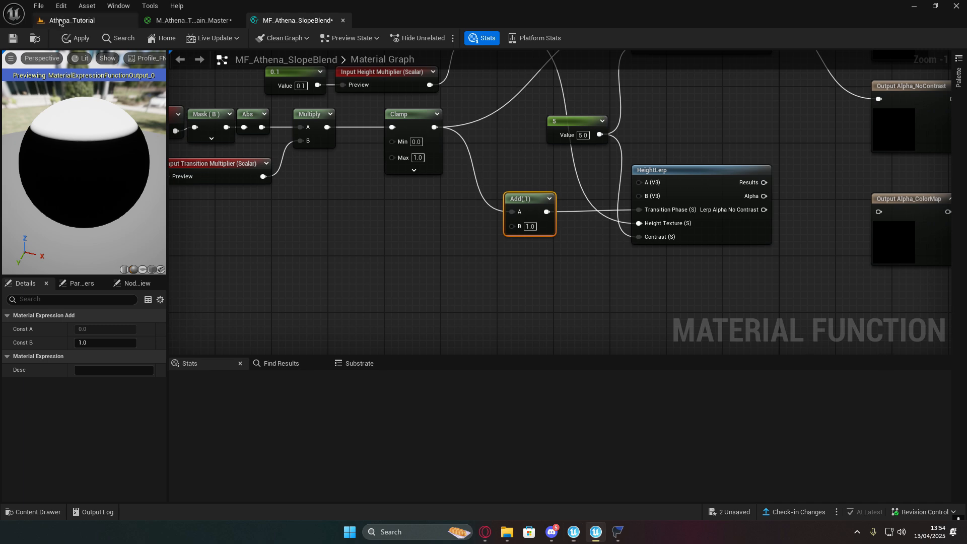
double_click(313, 338)
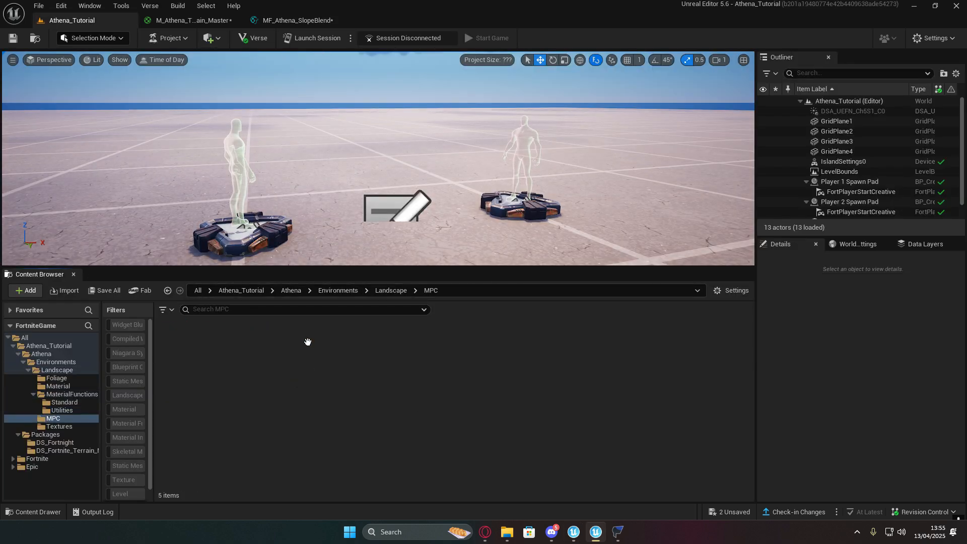
right_click(312, 377)
mouse_move(354, 257)
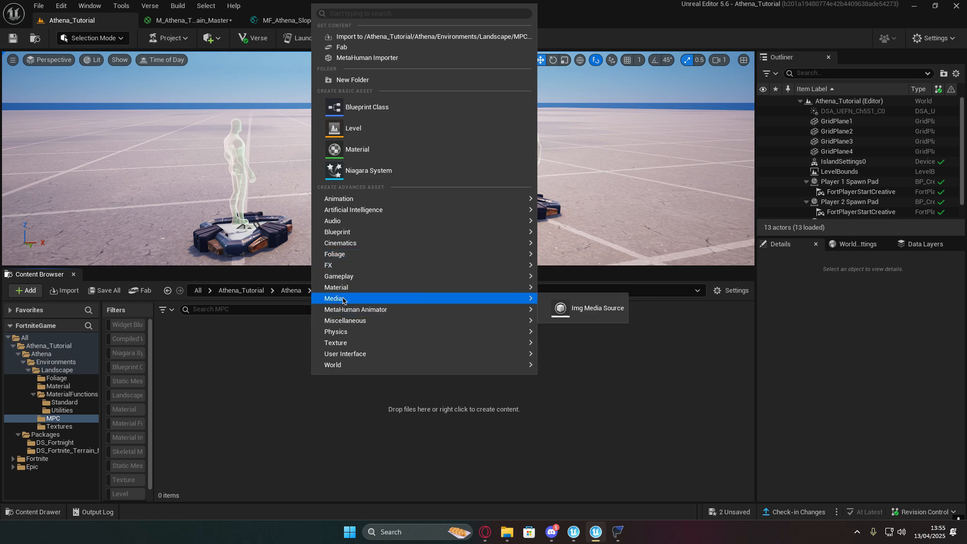
mouse_move(347, 288)
click(592, 369)
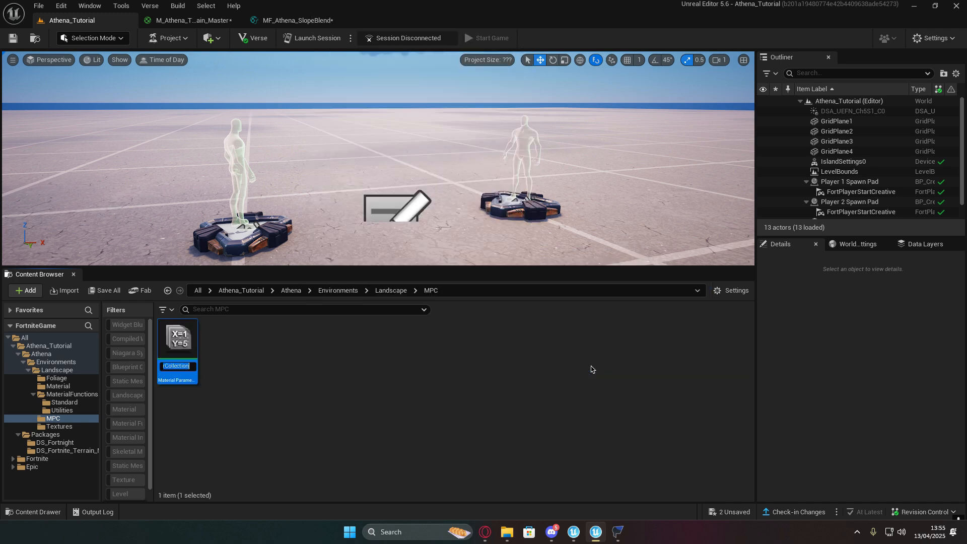
text(MF)
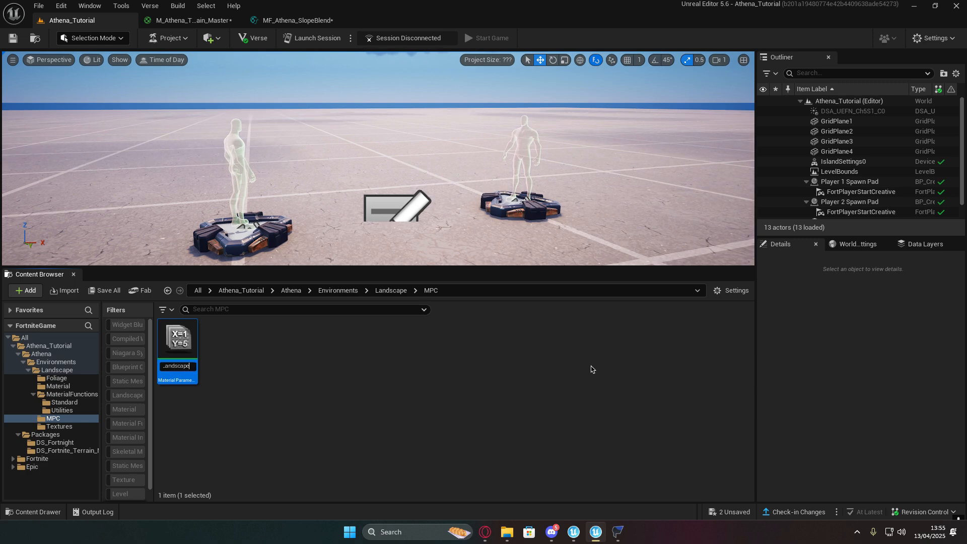
key(Return)
double_click(181, 349)
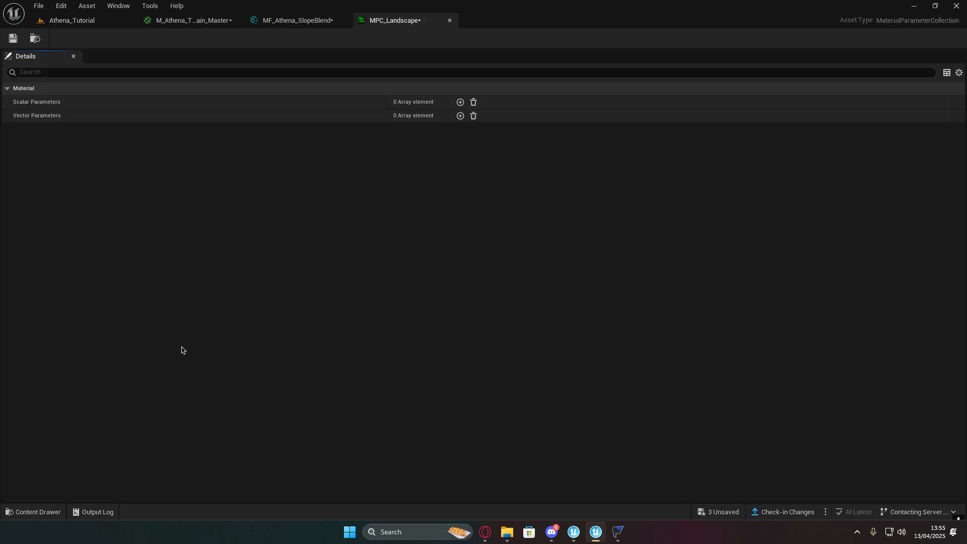
Step: Try to copy and paste scalar parameter entries into MPC_Landscape's Scalar Parameters array
right_click(248, 101)
click(236, 144)
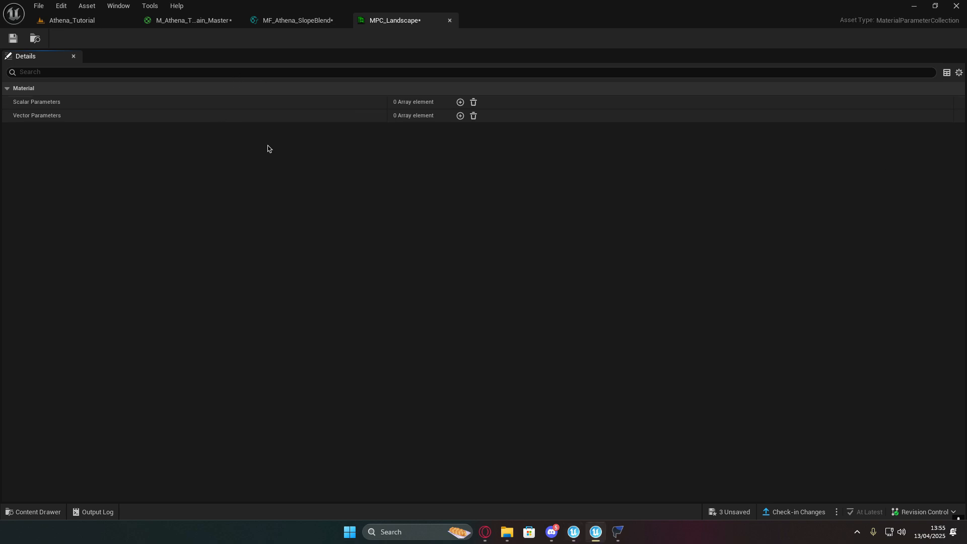
right_click(288, 106)
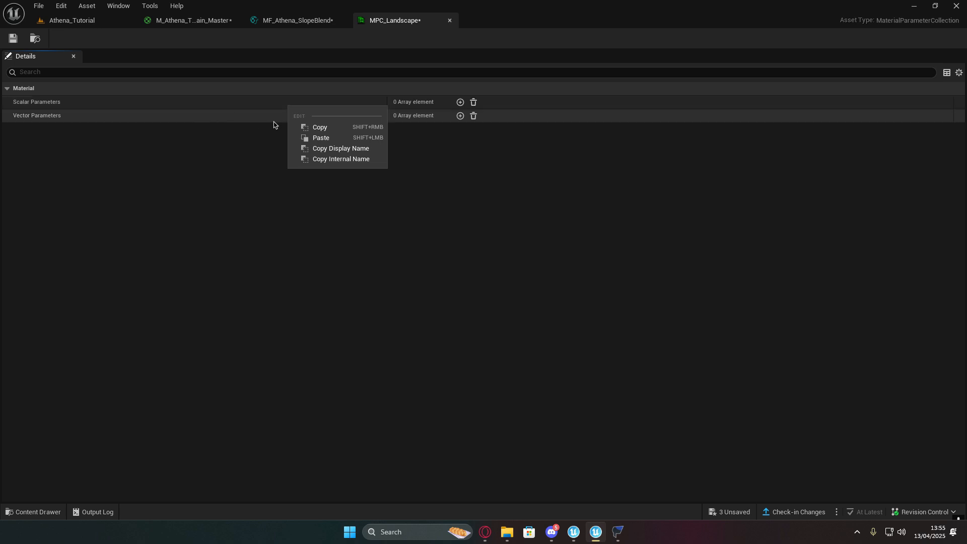
click(315, 127)
right_click(203, 103)
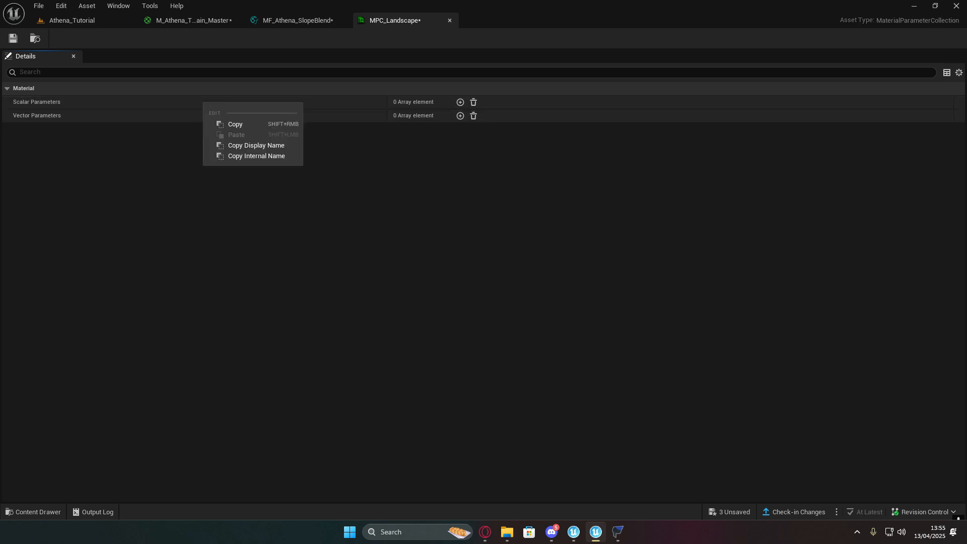
key(Escape)
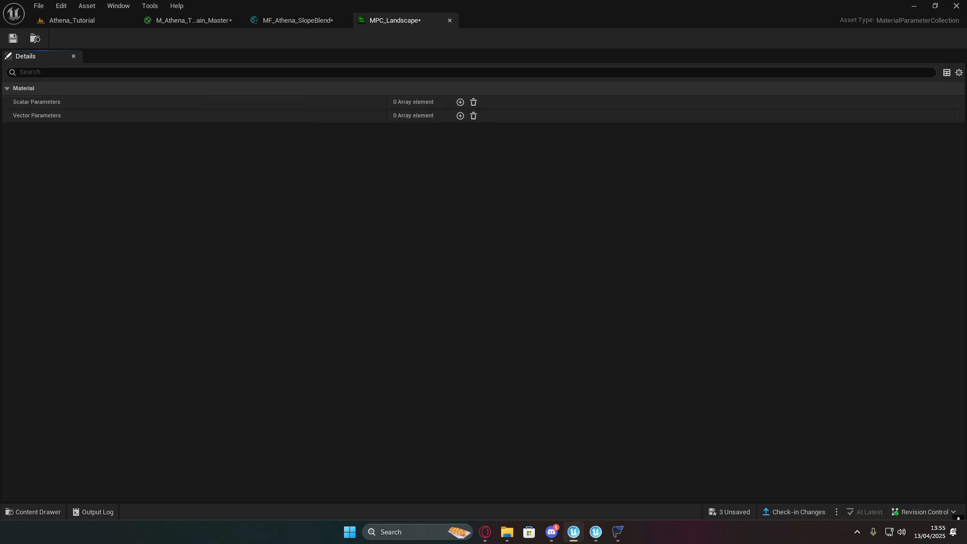
right_click(311, 103)
click(334, 134)
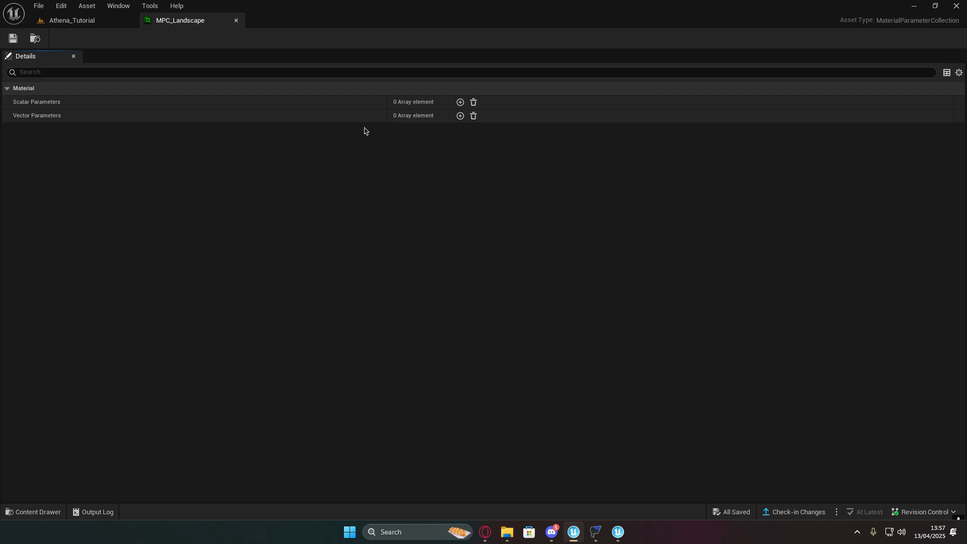
Step: Paste the copied entries into MPC_Landscape's Scalar Parameters and Vector Parameters arrays, then save the collection
click(350, 104)
key(ctrl+v)
click(355, 116)
key(ctrl+v)
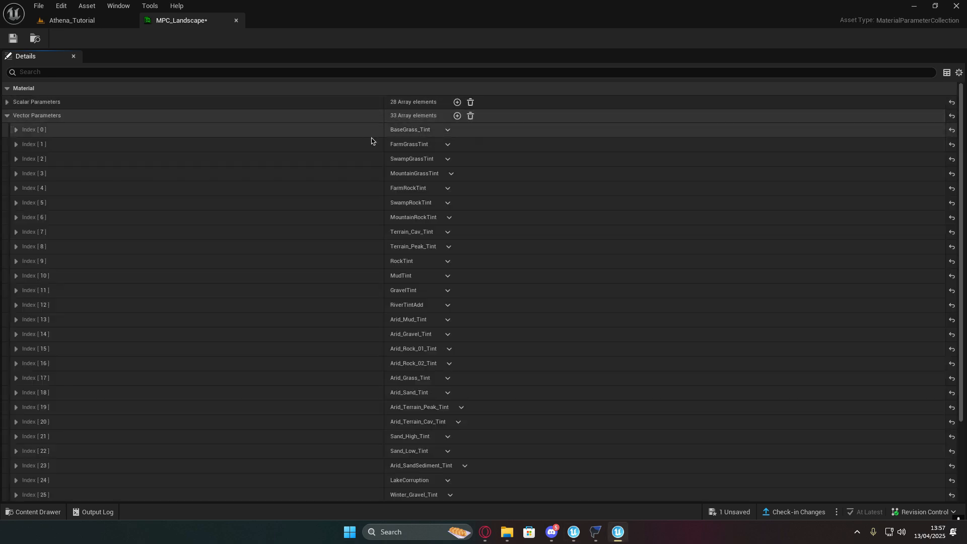
click(7, 116)
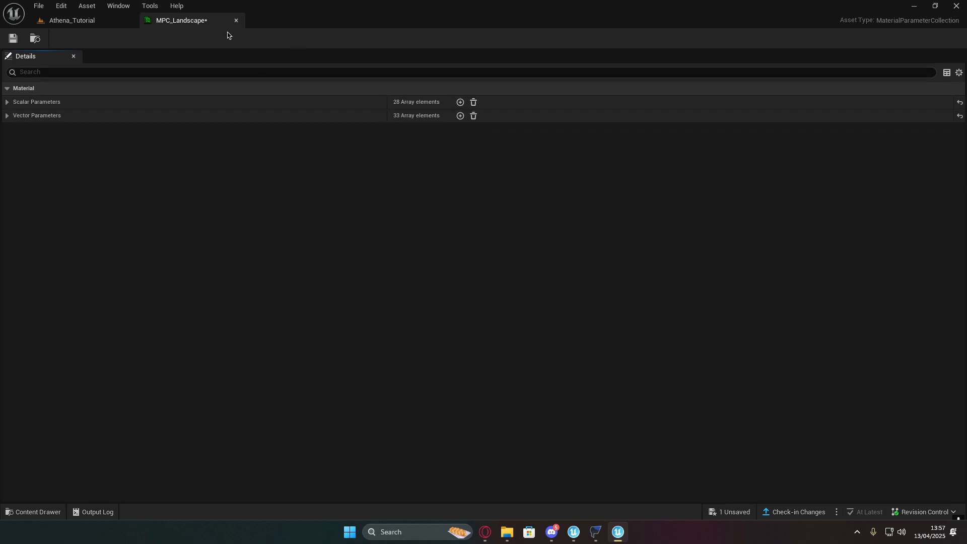
click(12, 39)
Step: Close the open Textures and DS_Fortnight File Explorer windows
mouse_move(507, 532)
click(450, 447)
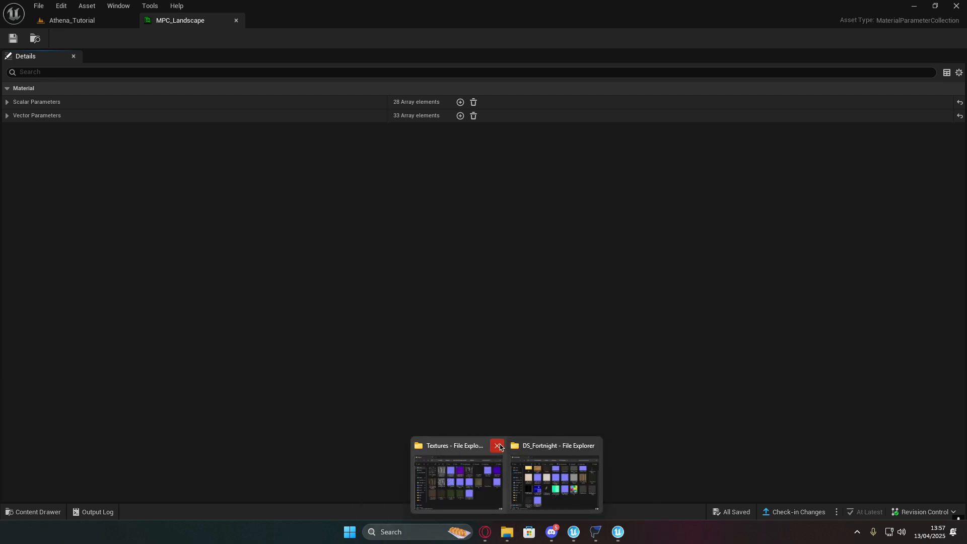
click(495, 445)
click(544, 445)
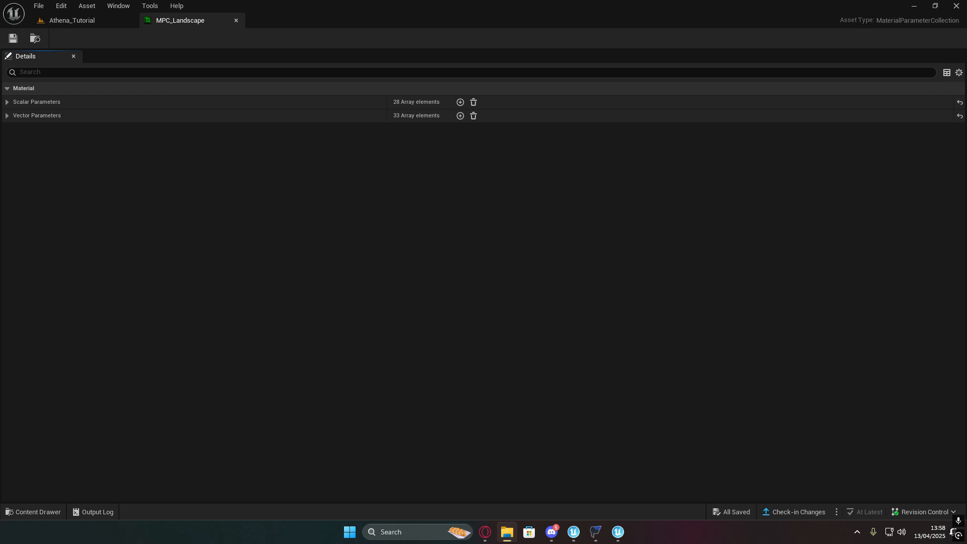
Step: In File Explorer, browse into the Athena_Tutorial project's plugin content down to Athena/Environments/Landscape/MPC
drag(507, 1, 509, 136)
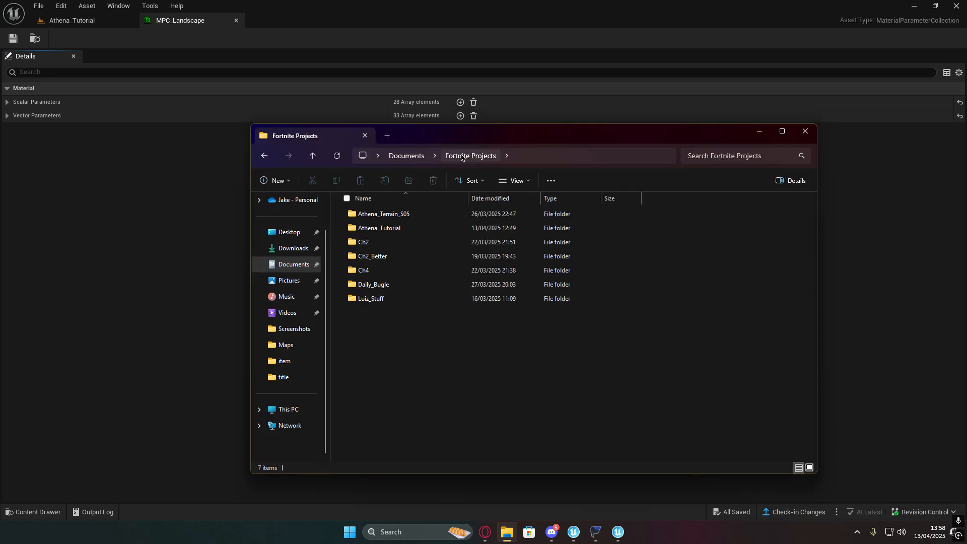
double_click(426, 228)
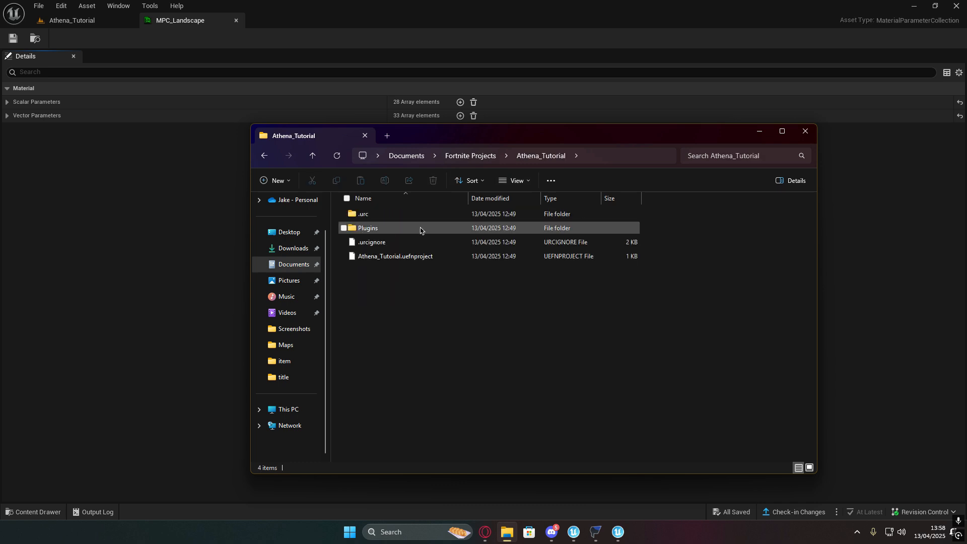
double_click(402, 229)
double_click(405, 214)
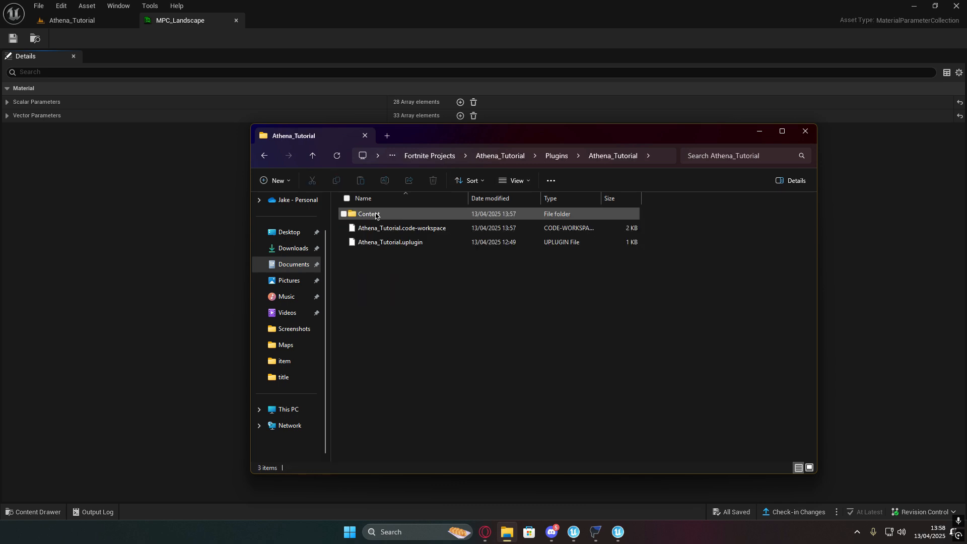
double_click(409, 214)
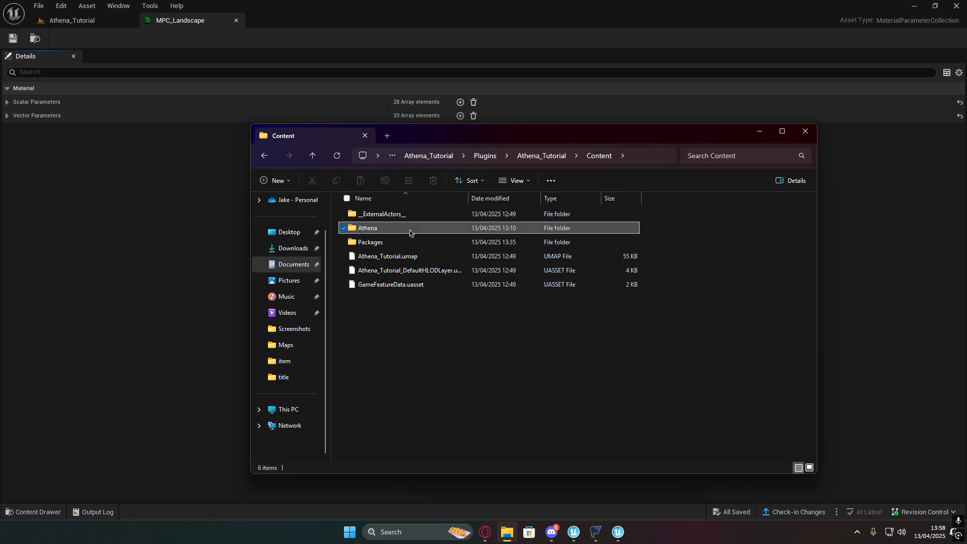
double_click(424, 226)
double_click(411, 216)
double_click(412, 217)
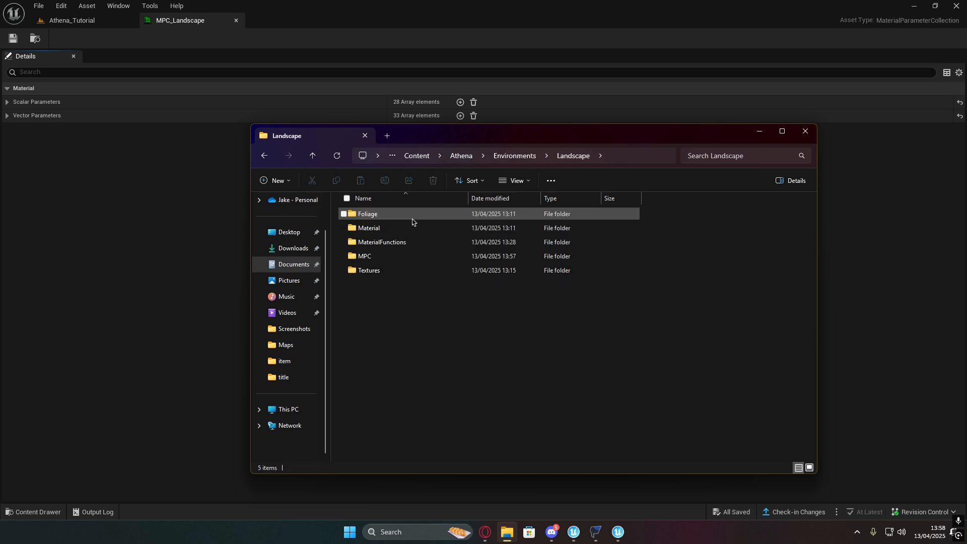
double_click(398, 256)
drag(401, 215, 460, 265)
Step: Return to the Athena_Tutorial level, show the Landscape folder's contents and close the MPC_Landscape editor
click(96, 21)
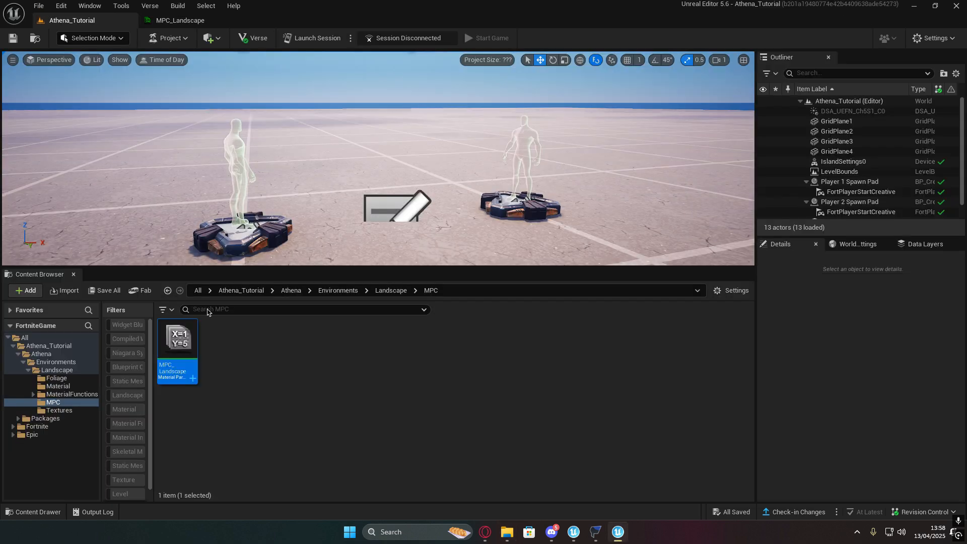
click(391, 291)
click(313, 342)
right_click(319, 347)
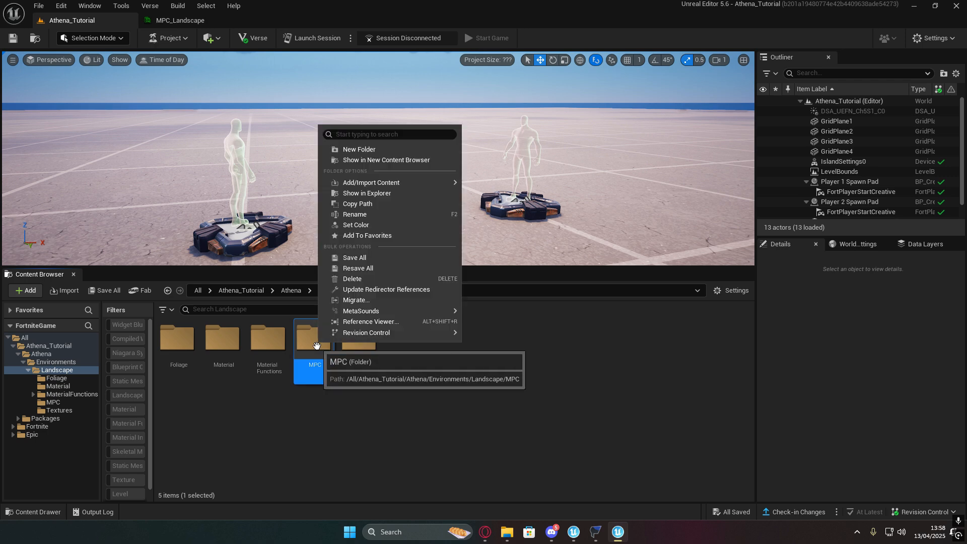
click(381, 276)
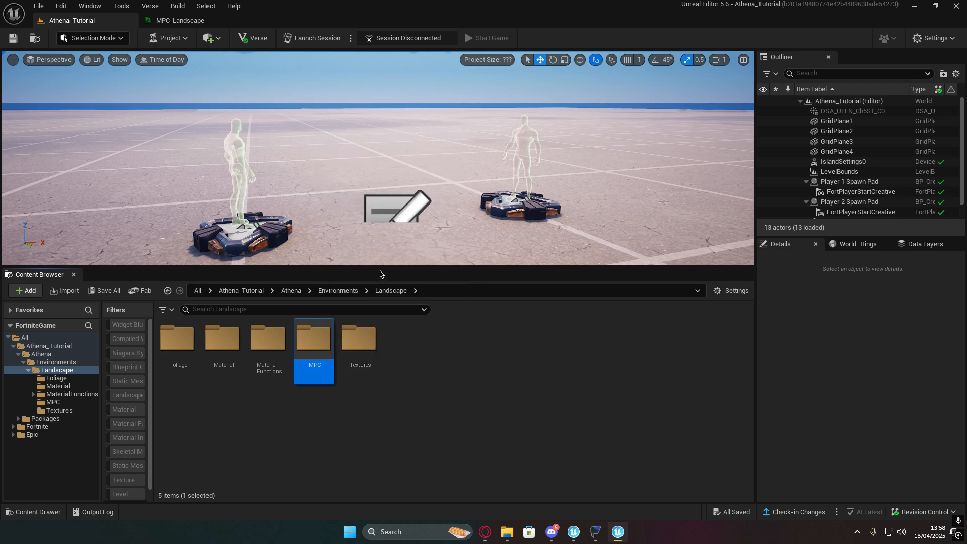
click(533, 387)
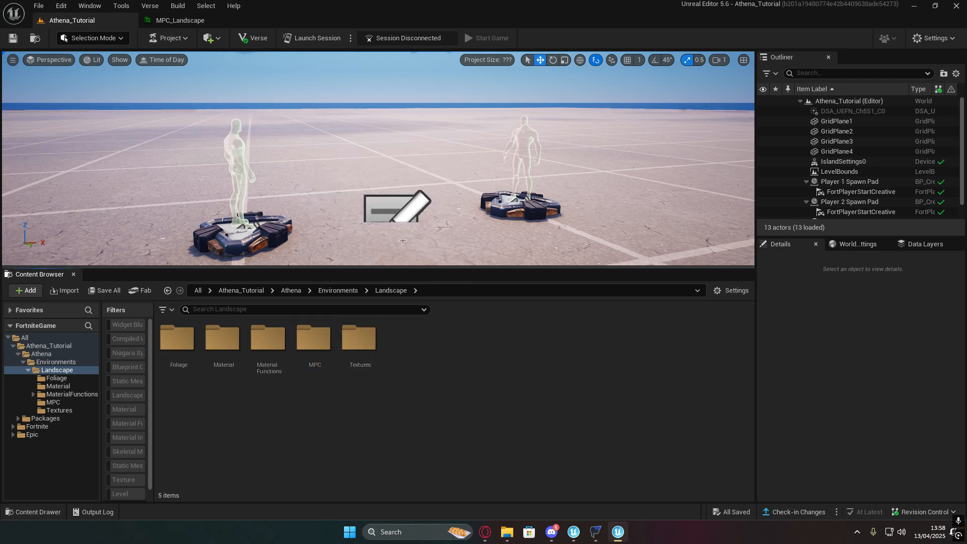
click(236, 21)
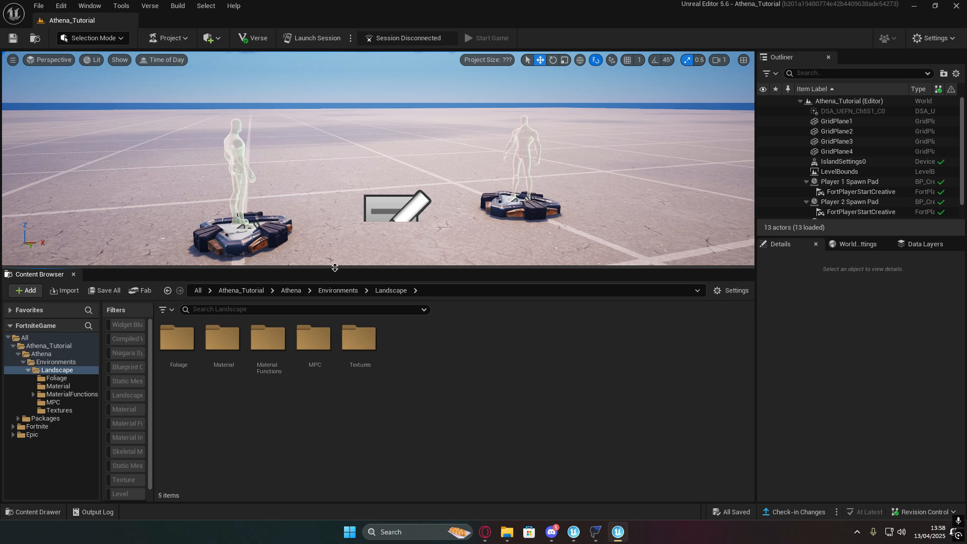
Step: Create a material named M_Athena_Terrain_Landscape in the Material folder, open it and enable Use Material Attributes
double_click(222, 339)
right_click(251, 347)
click(429, 297)
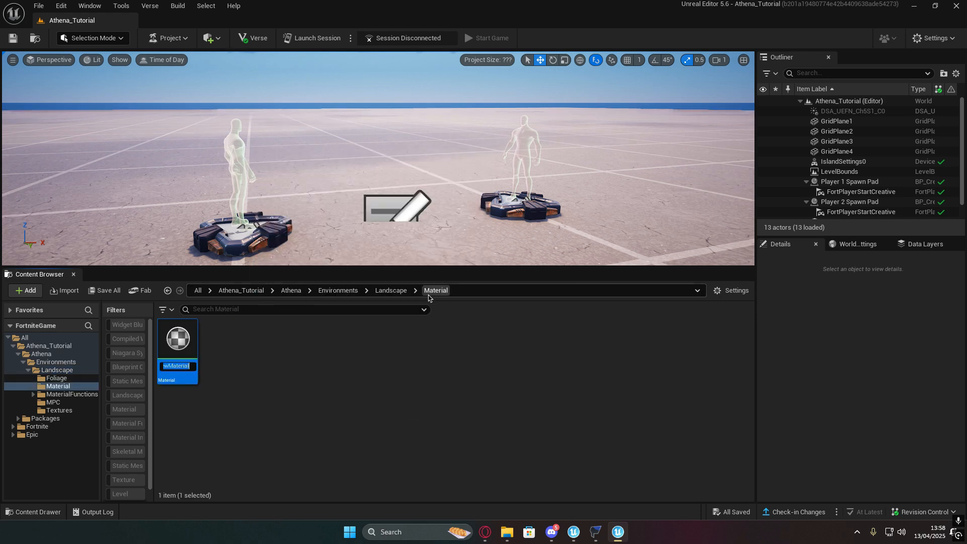
text(M_A)
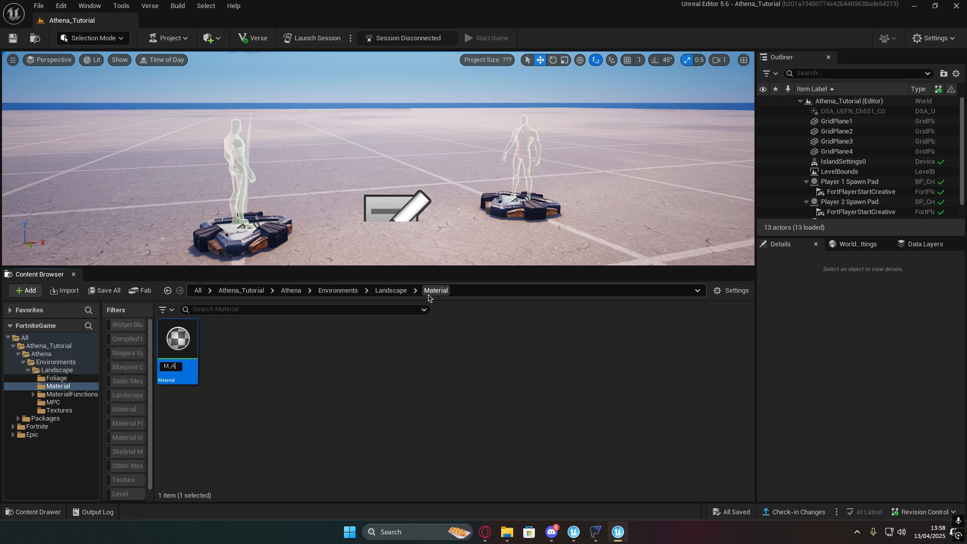
text(thena_)
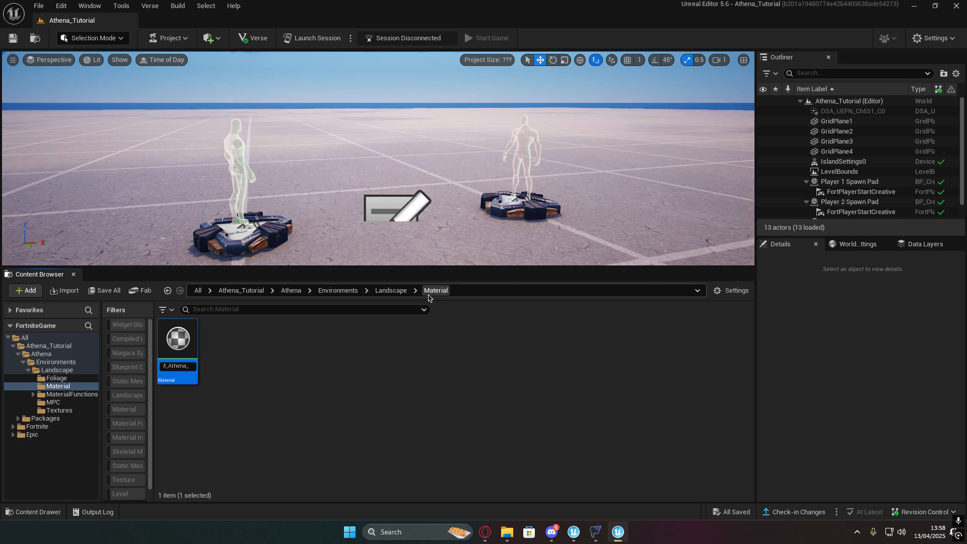
text(Terrain)
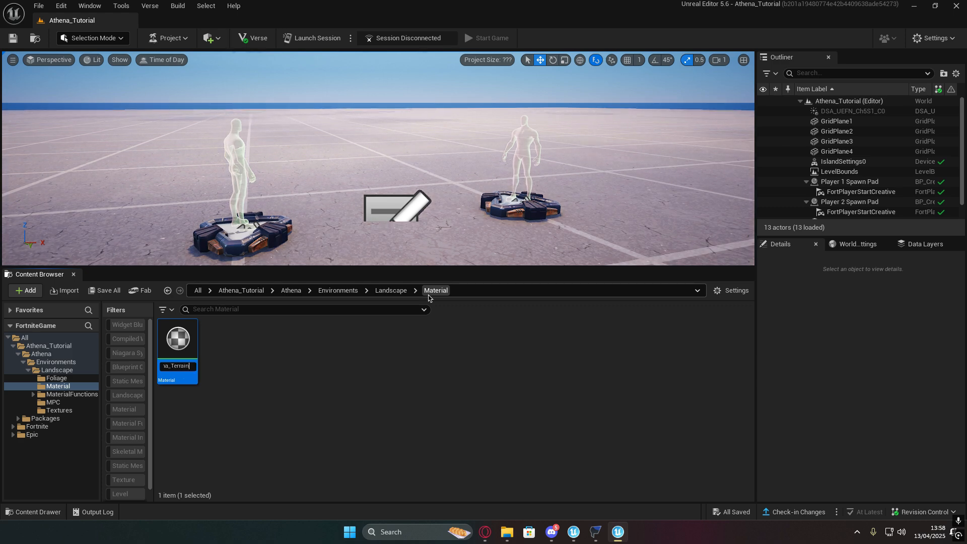
text(_Landscape)
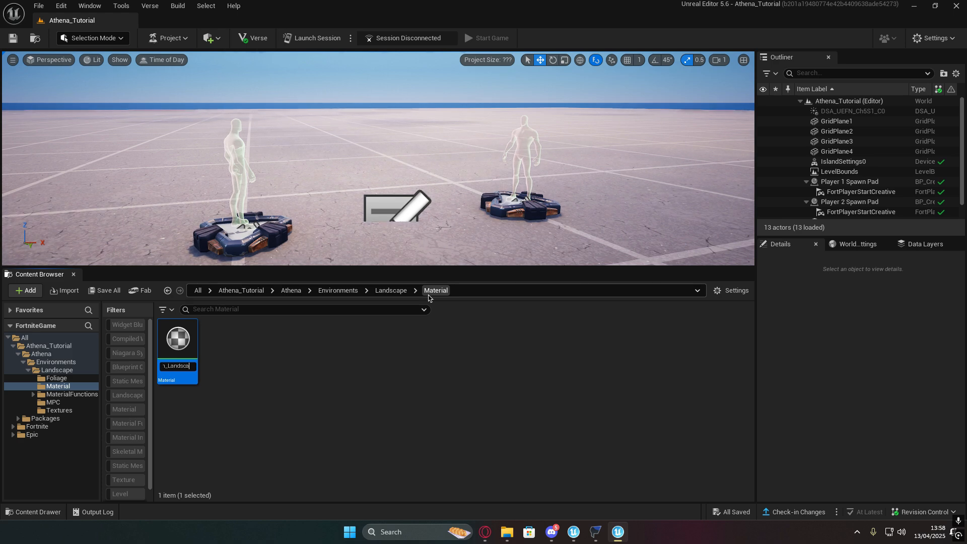
key(Return)
double_click(178, 345)
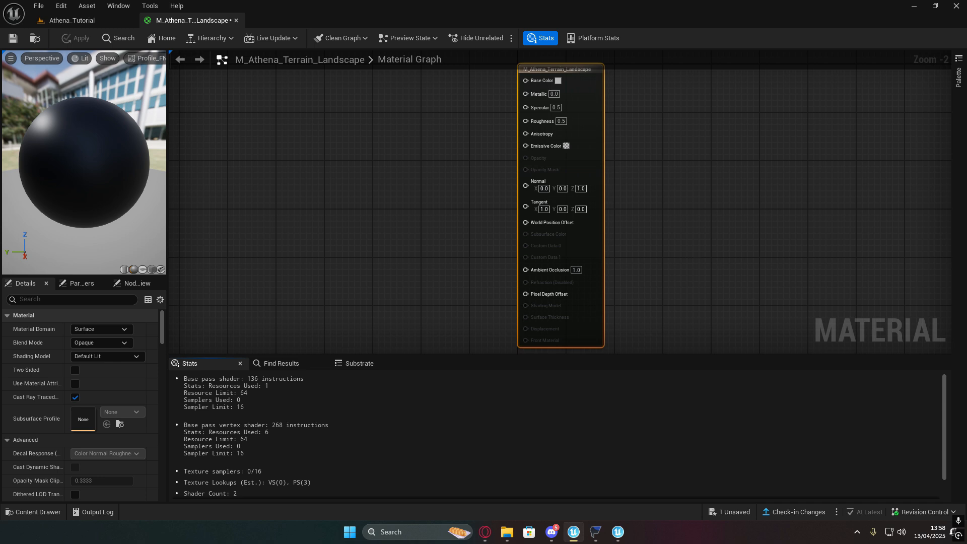
click(75, 383)
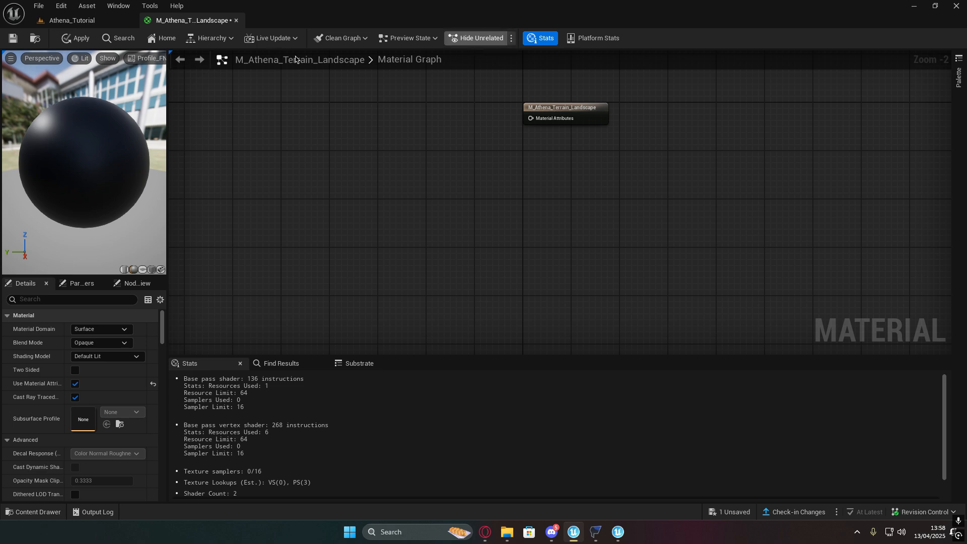
Step: Return to the Athena_Tutorial level and open the Utilities folder inside Landscape/MaterialFunctions
click(73, 21)
click(391, 290)
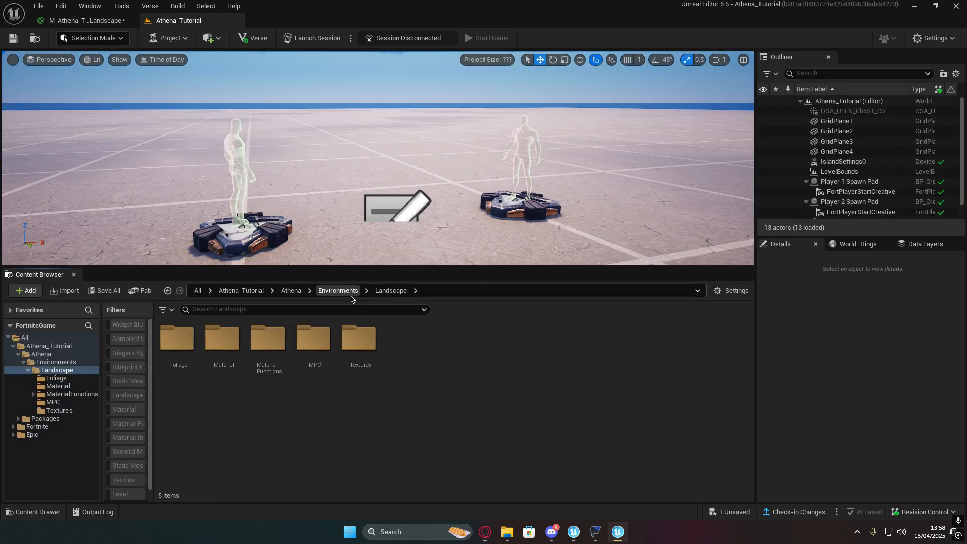
click(338, 291)
double_click(165, 361)
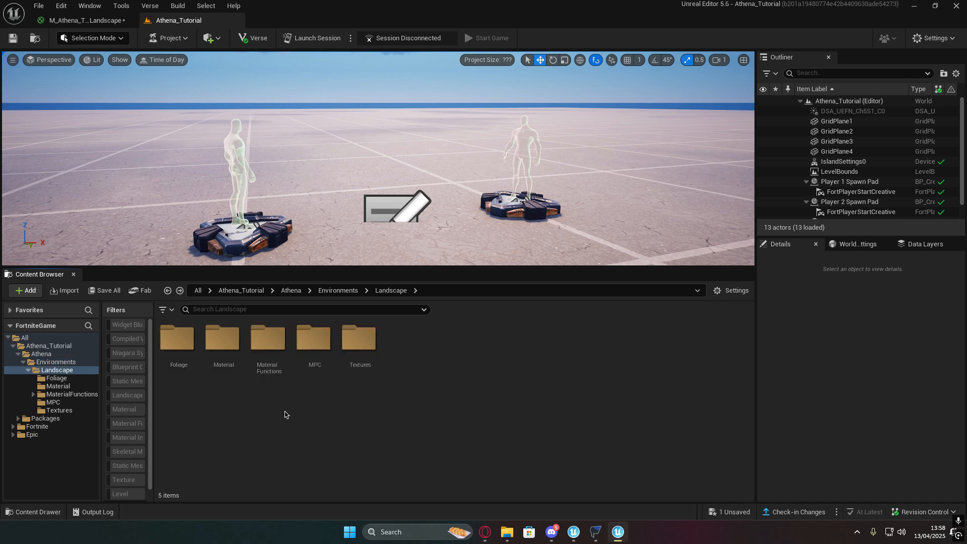
click(262, 342)
double_click(262, 342)
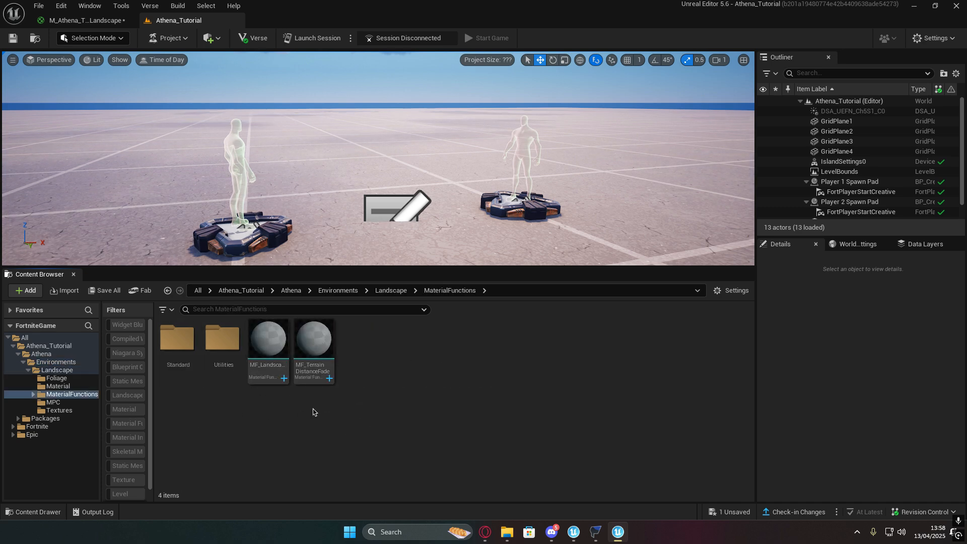
double_click(224, 339)
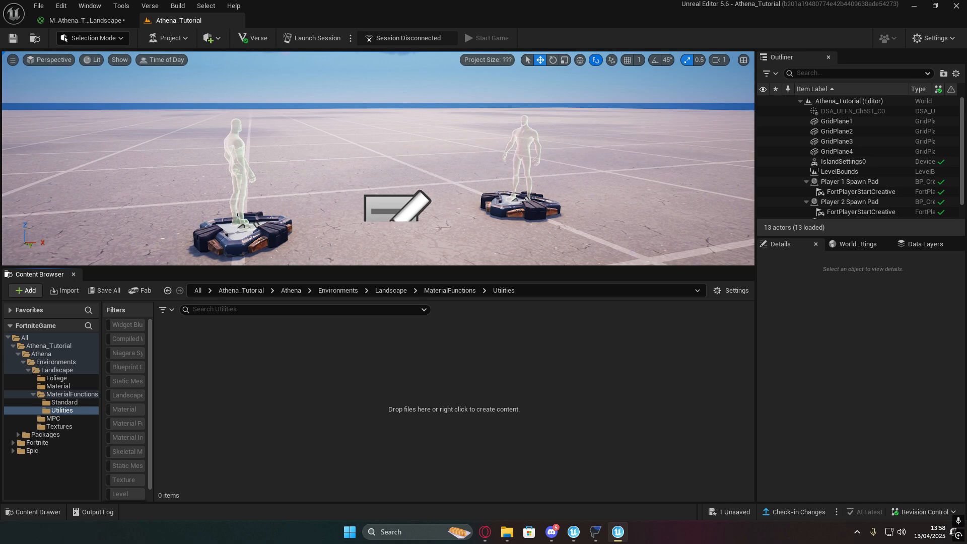
Step: Create a material function named MF_Athena_SlopeBlend in the Utilities folder and open it
right_click(468, 370)
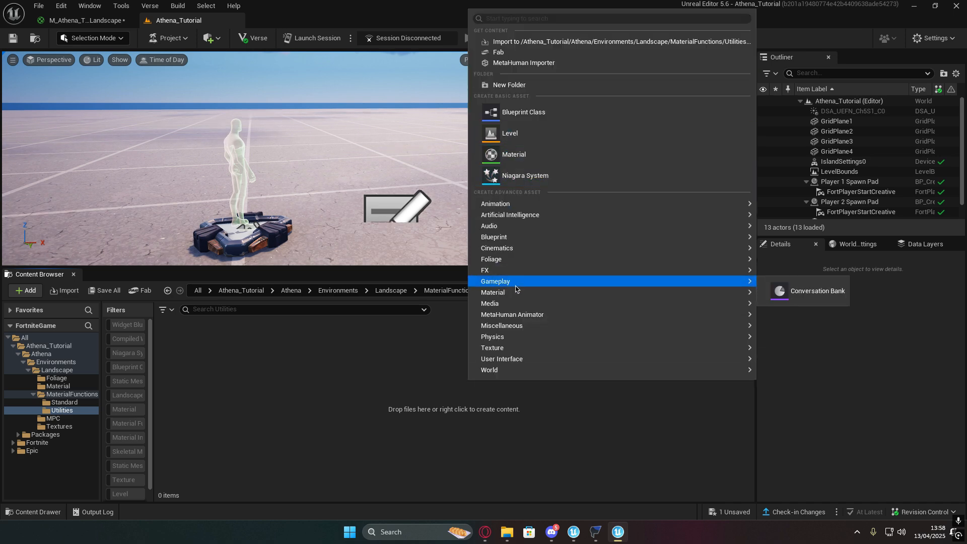
mouse_move(576, 299)
mouse_move(812, 389)
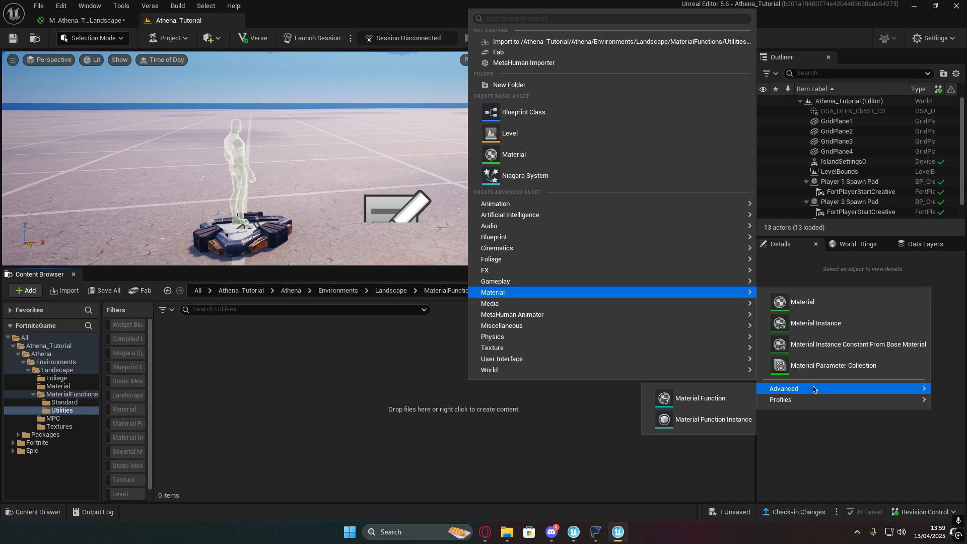
click(712, 396)
text(MF_)
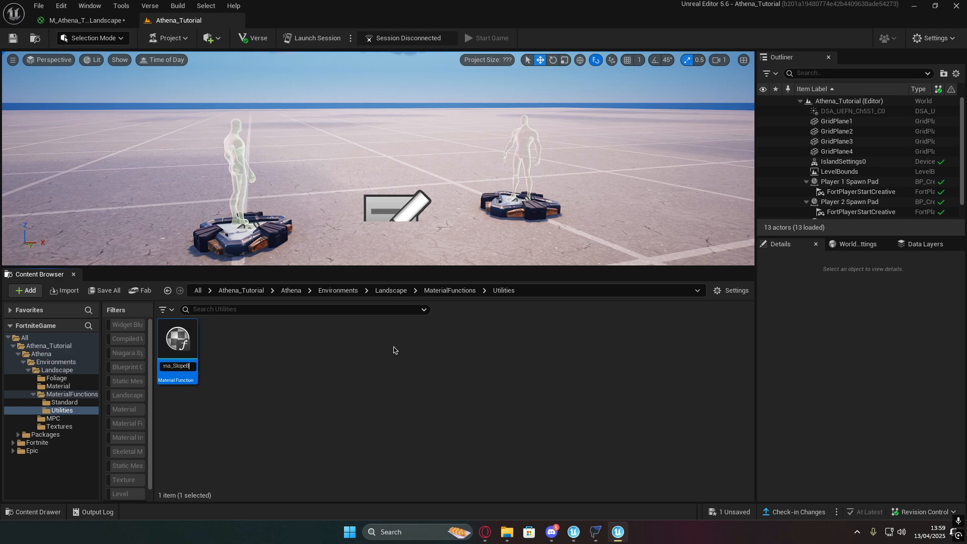
text(Athena_SlopeBlend)
key(Return)
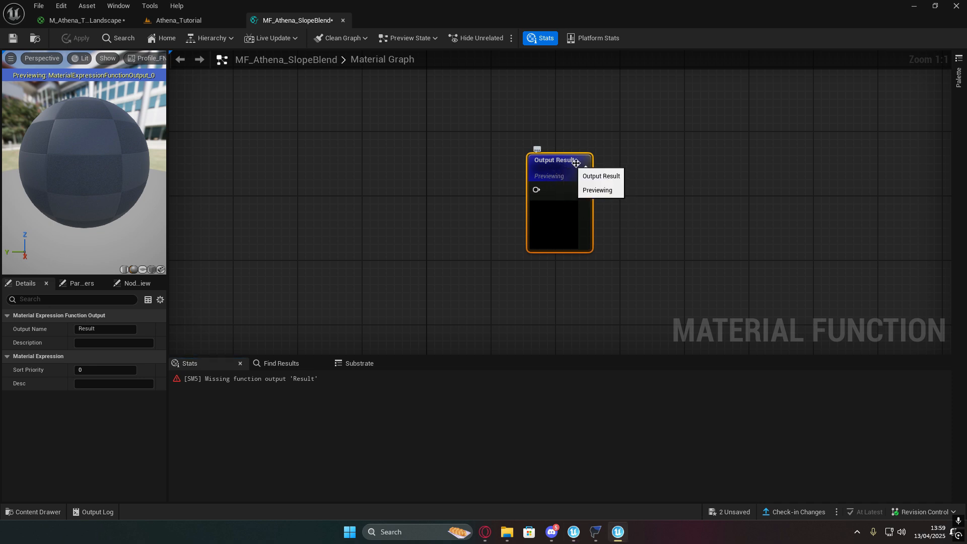
Step: Delete the default Output Result node and paste the prepared slope-blend nodes into the MF_Athena_SlopeBlend graph
key(Delete)
click(559, 289)
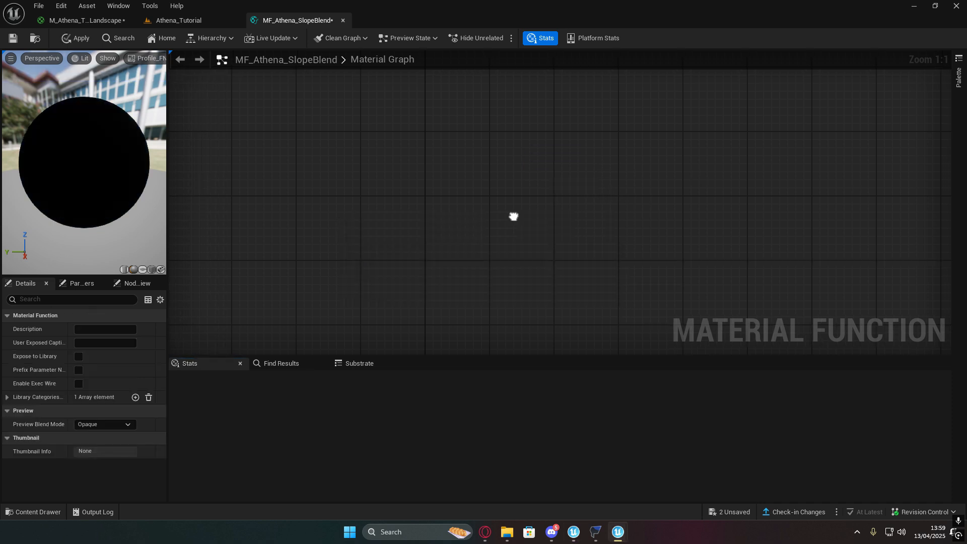
scroll(514, 216, down, 5)
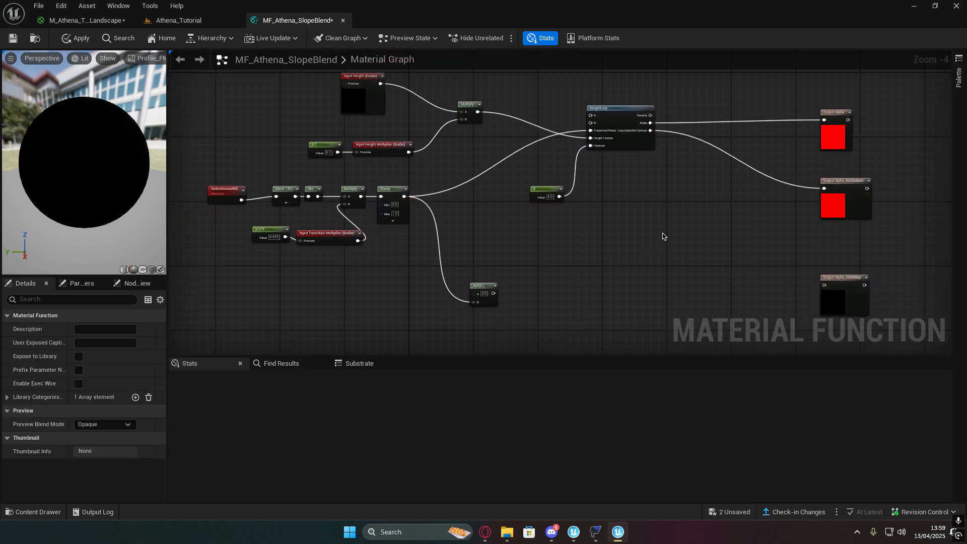
Step: Move the 0.975 constant and the Transition Multiplier input up beneath the Mask and Abs nodes
scroll(572, 219, up, 4)
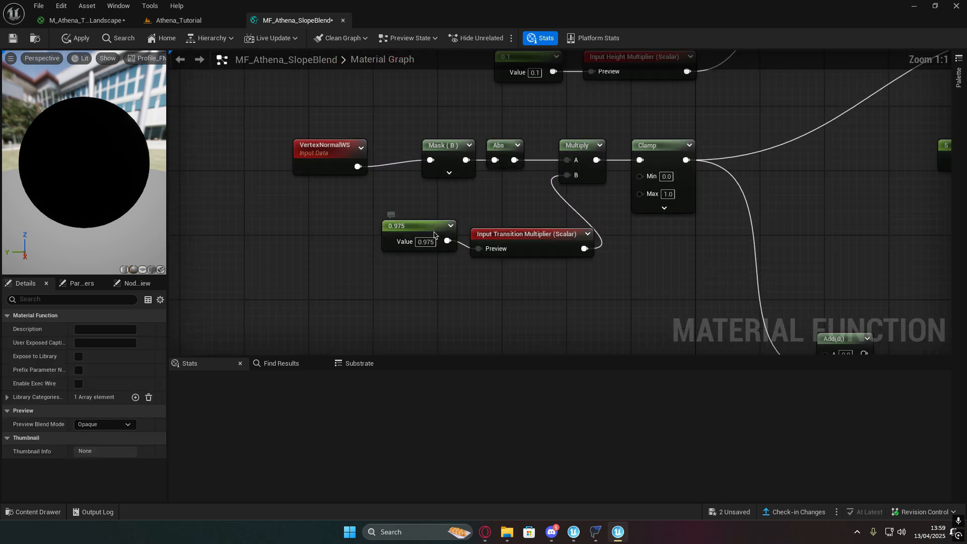
drag(435, 233, 436, 239)
shift+click(560, 236)
drag(563, 235, 509, 190)
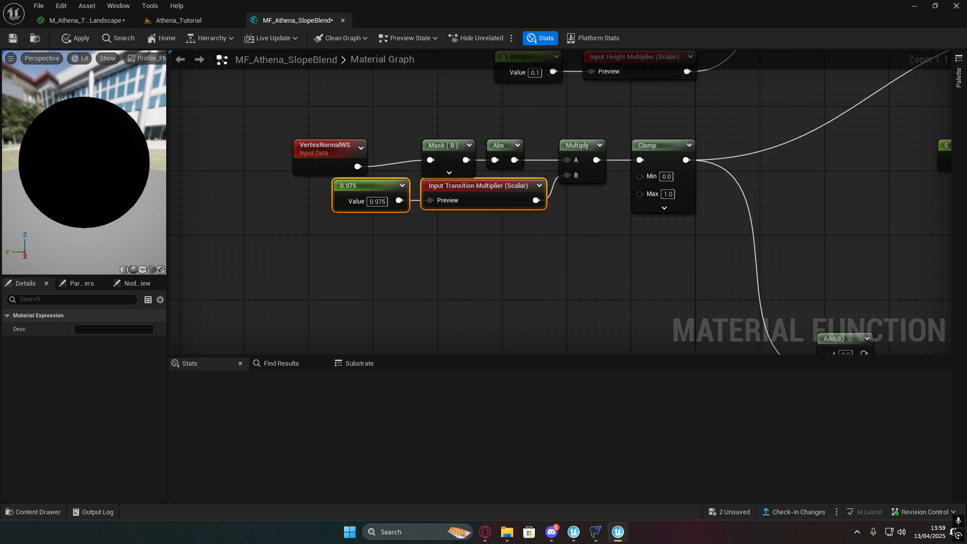
Step: Arrange the Height input, the 0.1 constant and the Height Multiplier input close beside their Multiply node
scroll(595, 151, down, 2)
right_drag(594, 151, 531, 285)
drag(544, 116, 579, 156)
drag(480, 217, 492, 217)
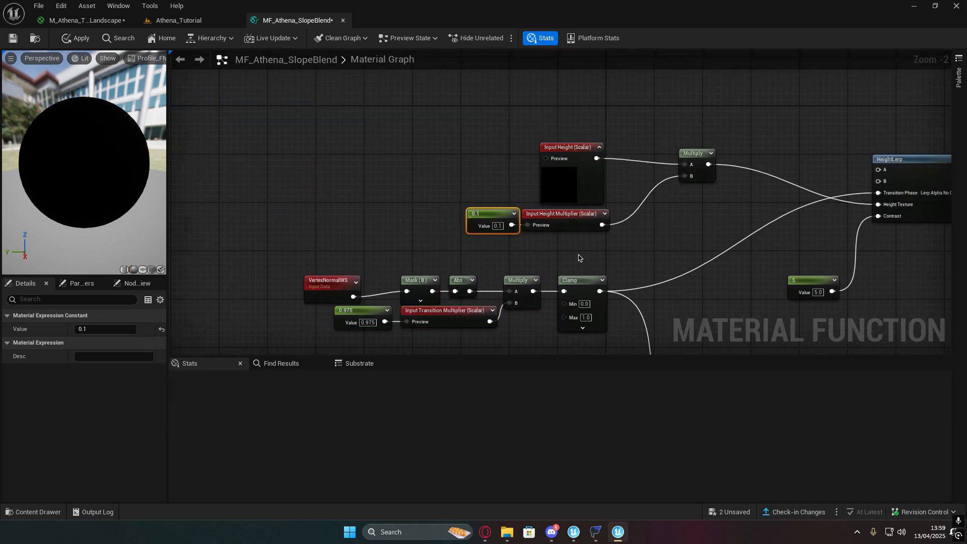
shift+click(541, 214)
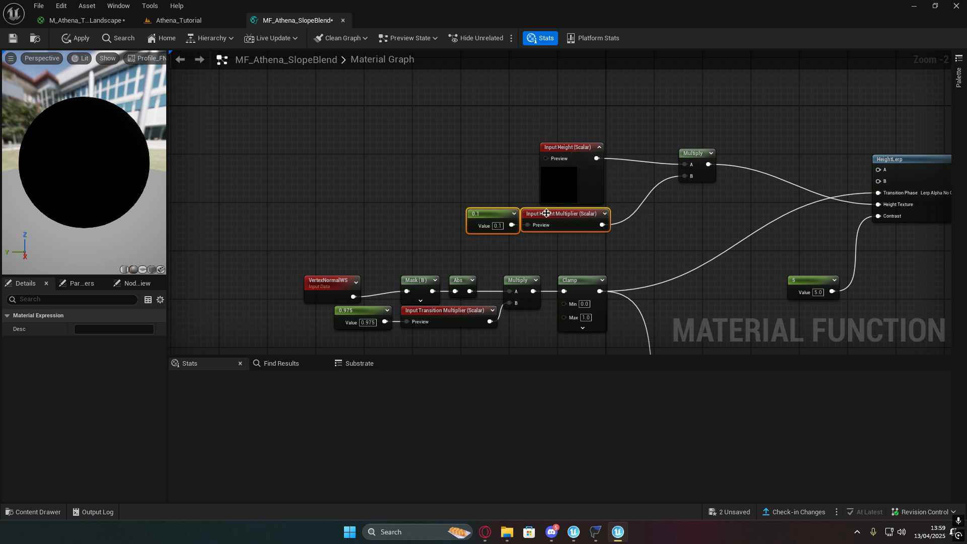
drag(547, 214, 625, 226)
drag(582, 156, 639, 153)
right_drag(611, 218, 552, 207)
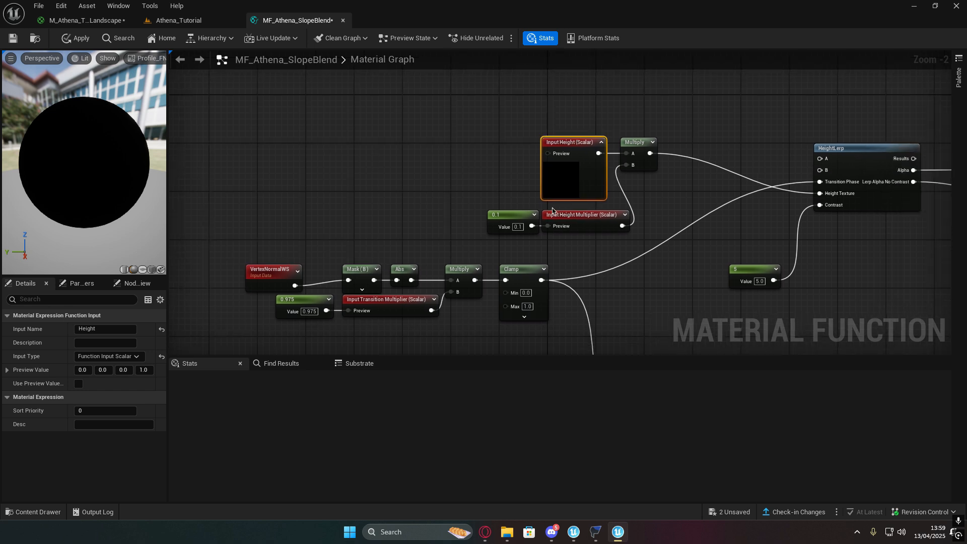
drag(590, 243, 523, 227)
drag(577, 213, 552, 207)
right_drag(660, 217, 610, 211)
click(567, 204)
Step: Move the Add node fed by the Clamp slightly closer to it
scroll(611, 212, down, 1)
right_drag(687, 236, 736, 215)
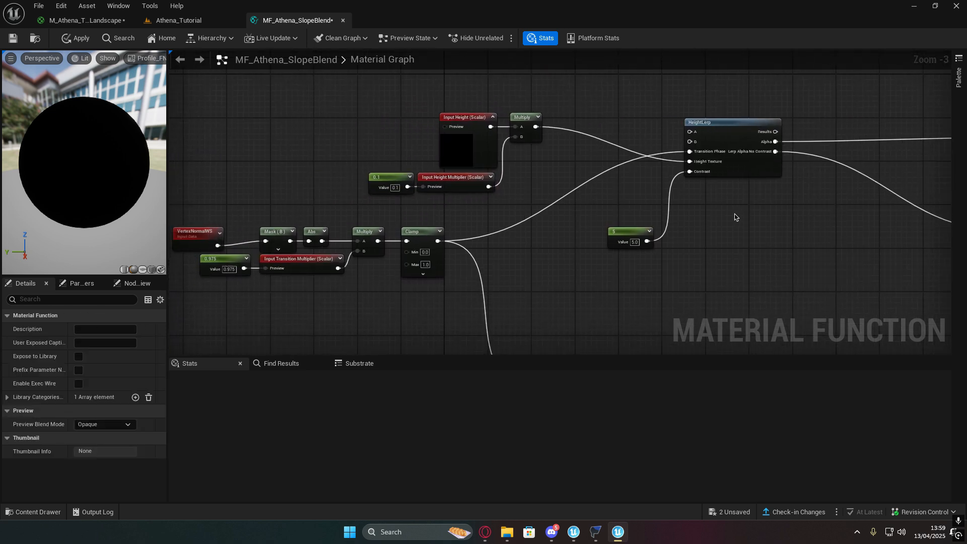
right_drag(485, 211, 593, 186)
scroll(593, 185, down, 2)
drag(408, 190, 584, 189)
scroll(633, 207, up, 4)
right_drag(634, 207, 531, 151)
scroll(561, 218, down, 3)
drag(524, 234, 556, 201)
right_drag(653, 202, 589, 223)
Step: Add a second HeightLerp node between the Add node and the Alpha_ColorMap output
right_click(563, 210)
text(height)
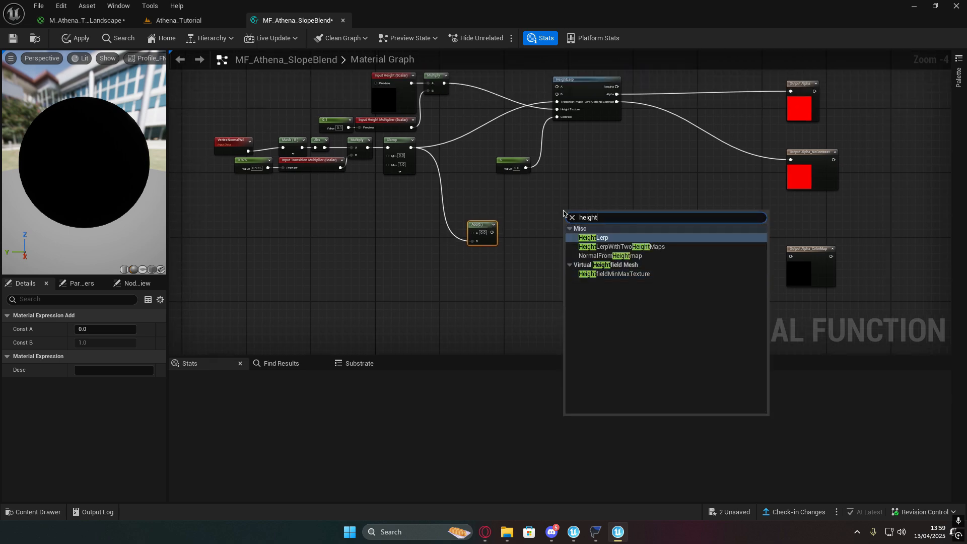
key(Return)
scroll(589, 216, up, 5)
right_drag(590, 217, 547, 226)
drag(533, 278, 511, 278)
right_drag(511, 278, 474, 298)
scroll(609, 264, down, 2)
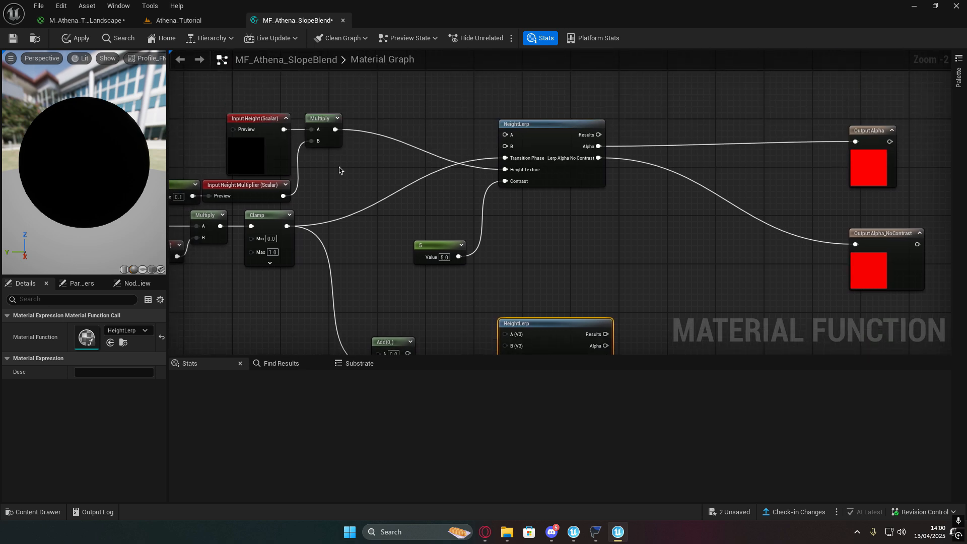
Step: Connect the height Multiply, the 5.0 constant and the Add node to the new HeightLerp's Height Texture, Contrast and Transition Phase
drag(334, 130, 504, 259)
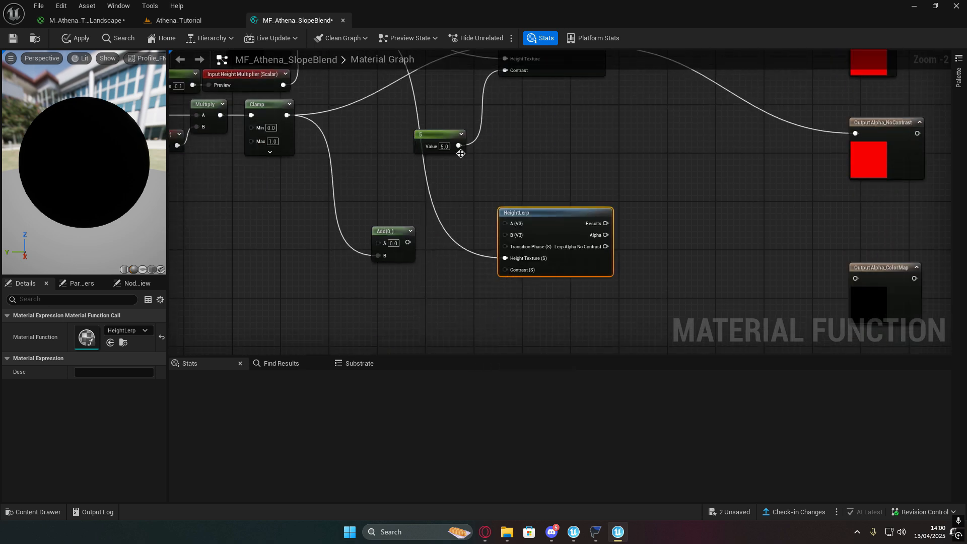
drag(459, 146, 505, 270)
drag(546, 210, 546, 215)
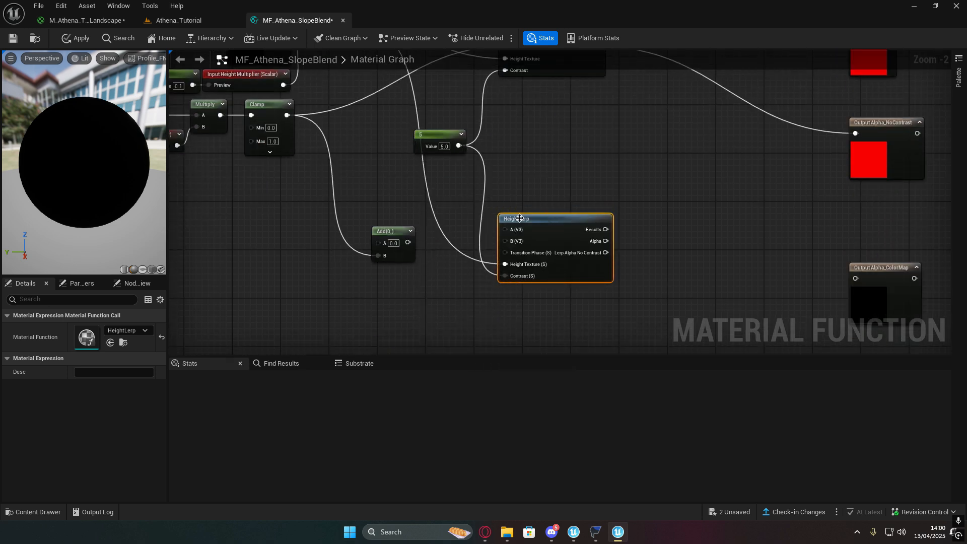
drag(388, 231, 415, 243)
right_drag(415, 206, 432, 180)
scroll(432, 180, down, 1)
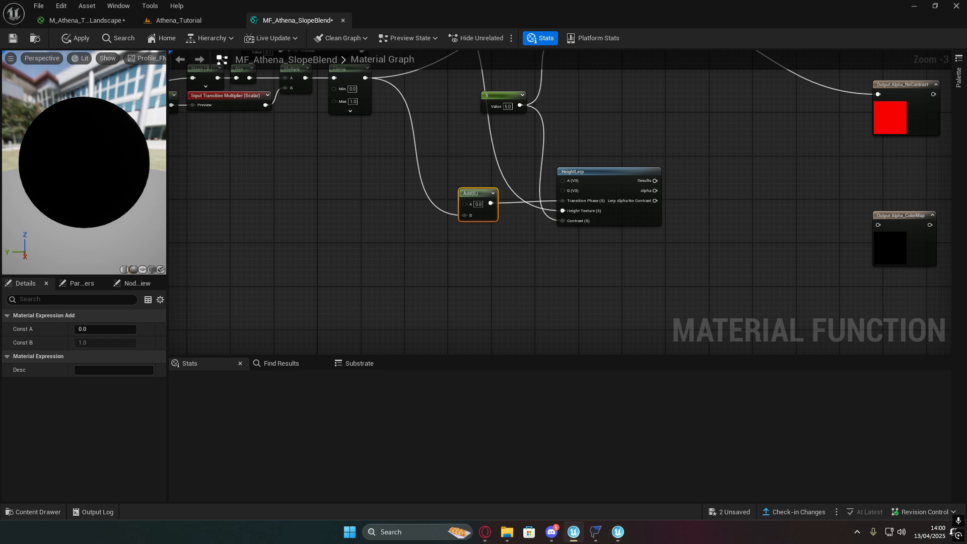
Step: Move the Alpha_NoContrast output node up directly beneath the Alpha output
right_drag(822, 205, 615, 251)
right_drag(672, 141, 648, 231)
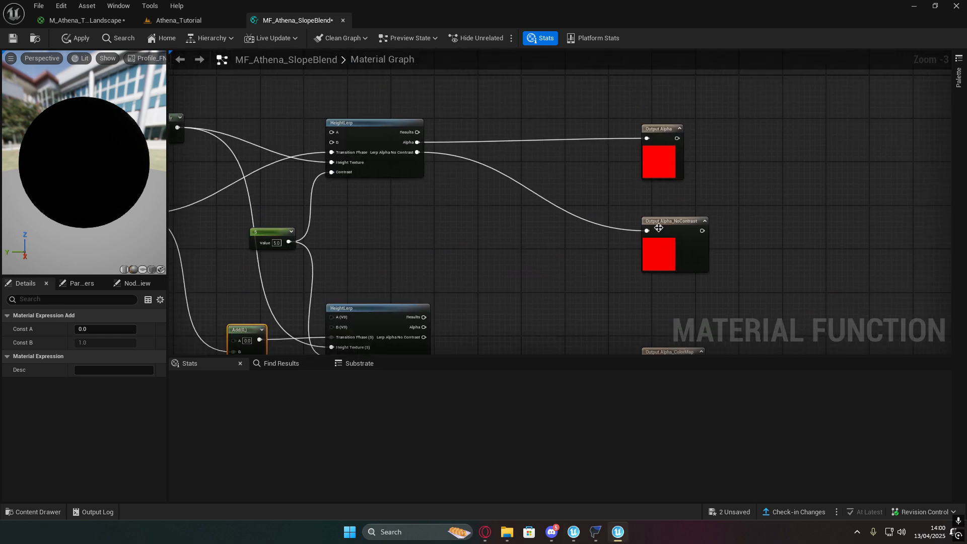
drag(664, 225, 664, 192)
right_drag(690, 245, 680, 236)
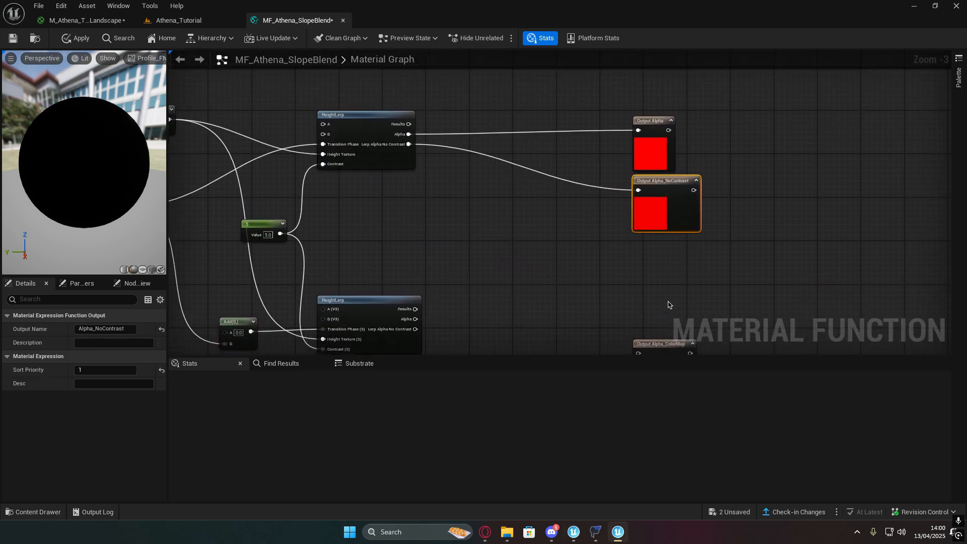
Step: Connect the new HeightLerp's Alpha to the Alpha_ColorMap output and line that output node up with it
right_drag(652, 354, 644, 295)
drag(643, 296, 644, 241)
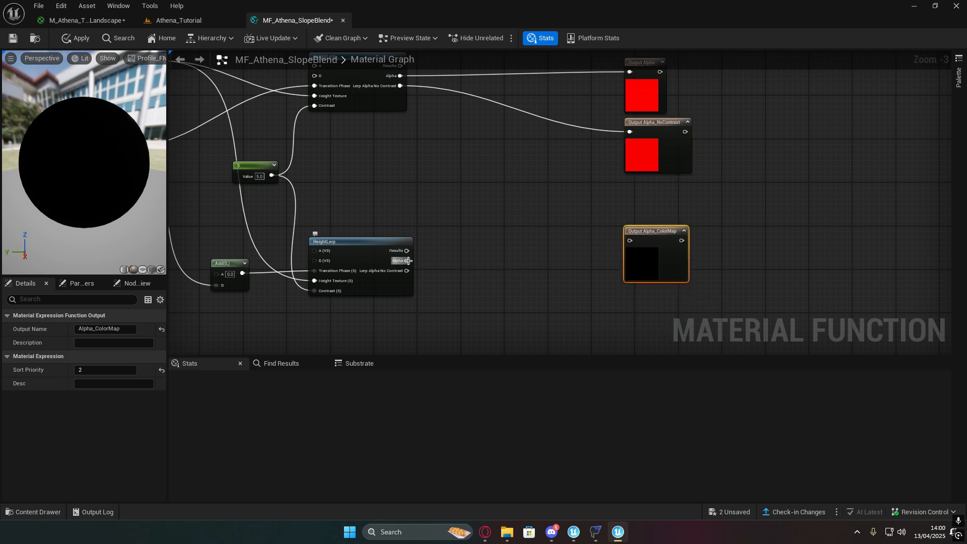
drag(408, 261, 630, 240)
drag(648, 232, 649, 254)
right_drag(648, 254, 625, 221)
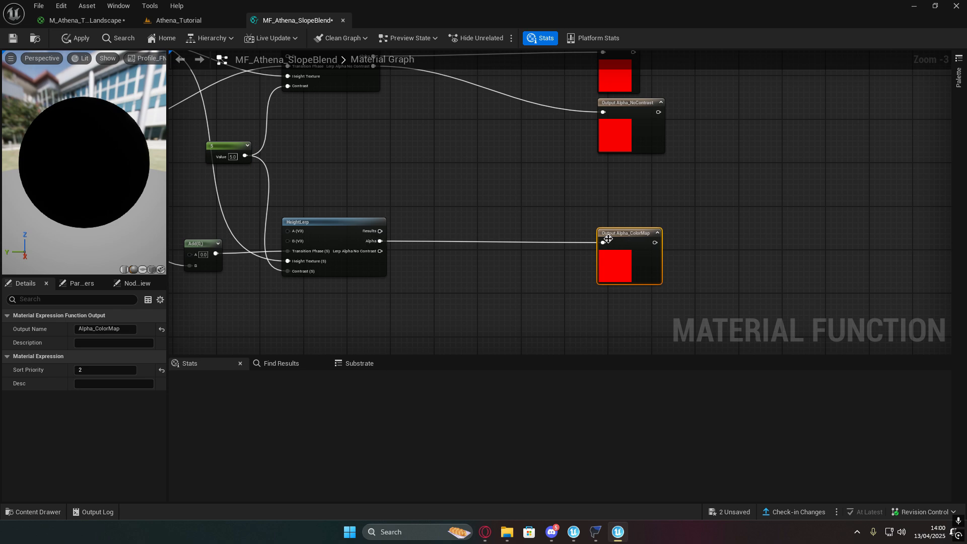
Step: Add a CollectionParameter node and place it to the left of the Add node
right_drag(472, 268, 639, 222)
right_drag(367, 222, 529, 252)
scroll(529, 252, up, 2)
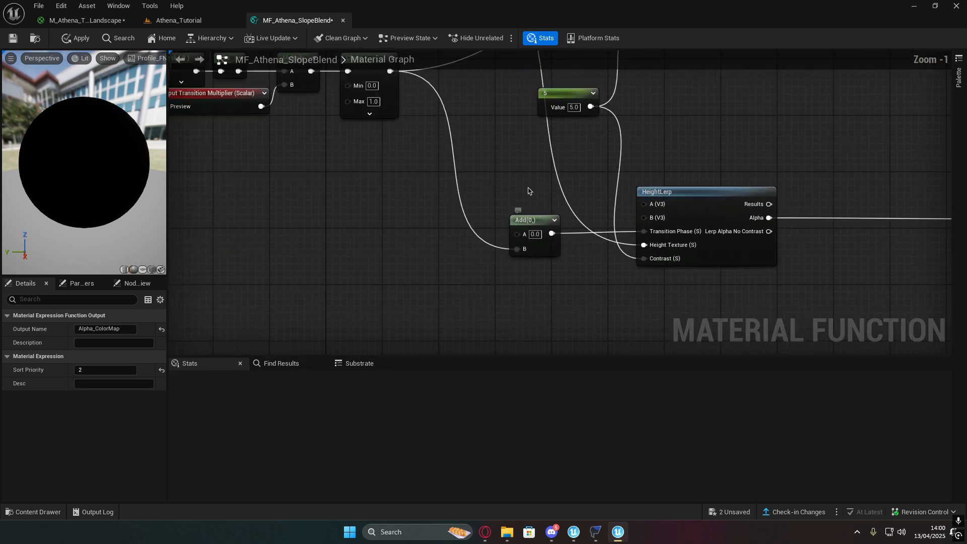
scroll(514, 184, down, 1)
right_drag(478, 177, 660, 289)
scroll(479, 276, down, 1)
right_drag(617, 192, 510, 131)
scroll(551, 222, up, 3)
right_drag(551, 222, 476, 201)
right_click(475, 201)
text(coll)
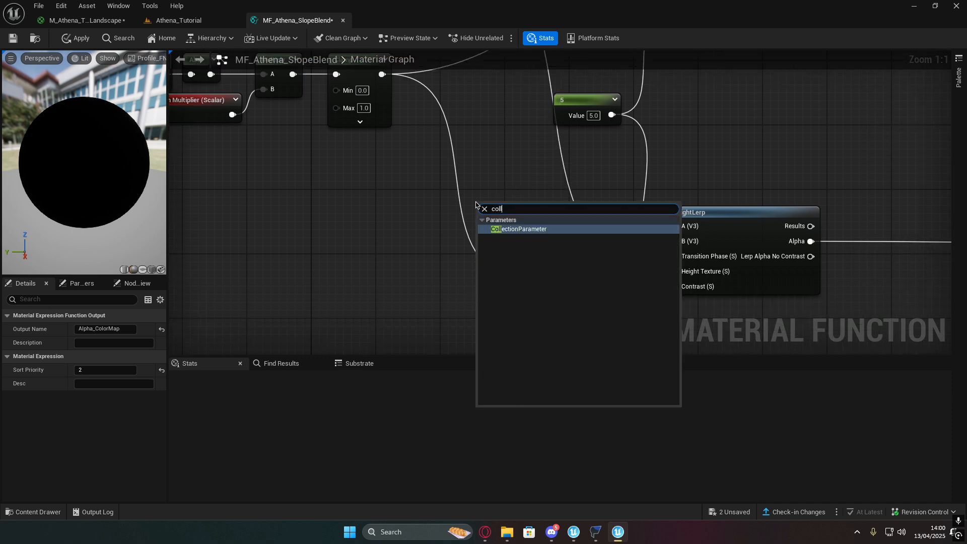
click(512, 229)
drag(508, 211, 401, 208)
Step: Set the collection parameter to ColormapTransitionBias from MPC_Landscape and connect it to the Add node's A input
click(128, 330)
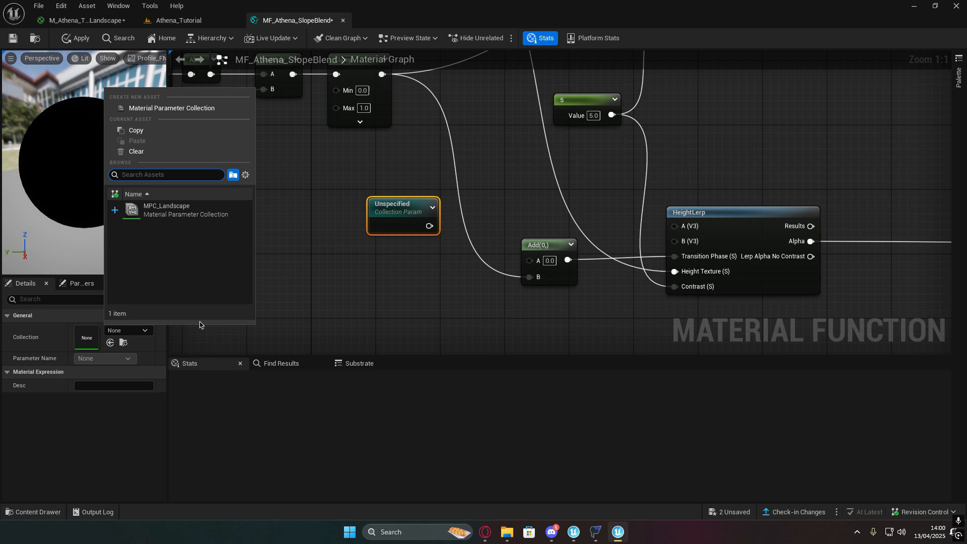
click(200, 215)
click(105, 358)
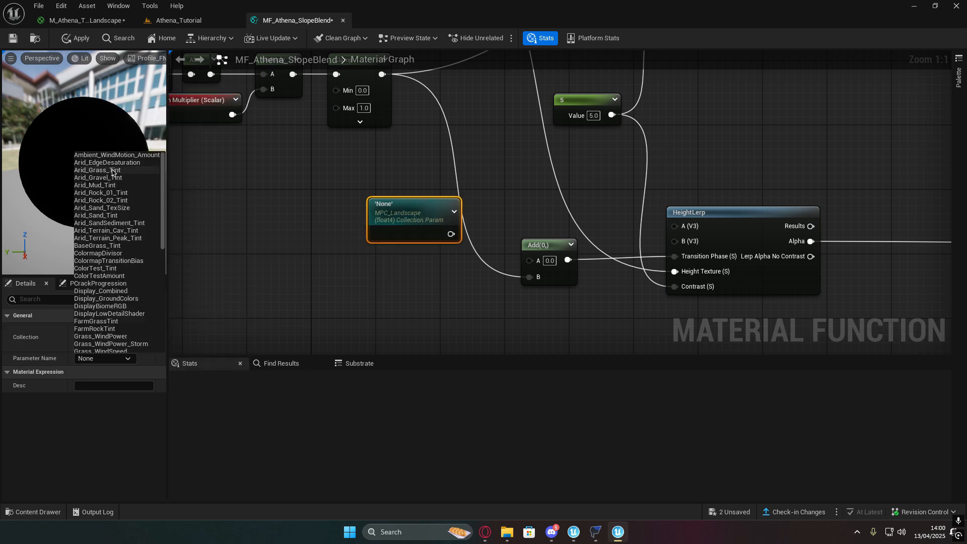
click(111, 262)
drag(401, 203, 402, 219)
drag(455, 250, 529, 261)
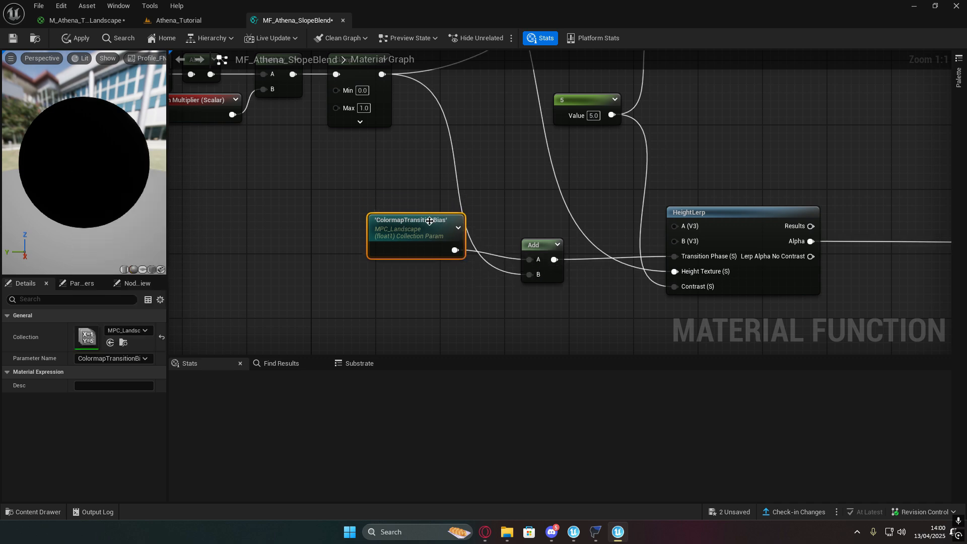
scroll(494, 199, down, 3)
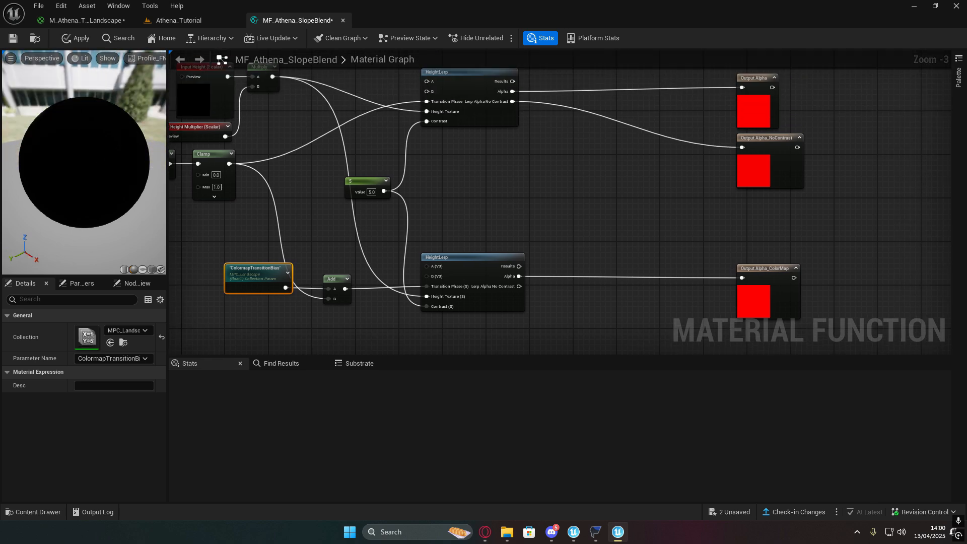
Step: Start previewing the Alpha output node and shift the Alpha_NoContrast output down beneath it
right_drag(752, 79, 690, 136)
right_click(691, 137)
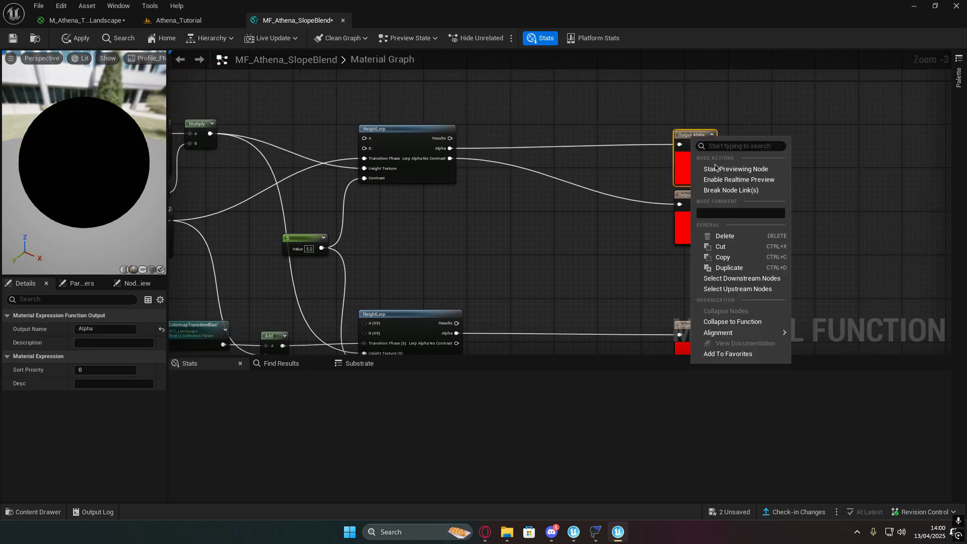
click(722, 169)
drag(718, 205, 717, 211)
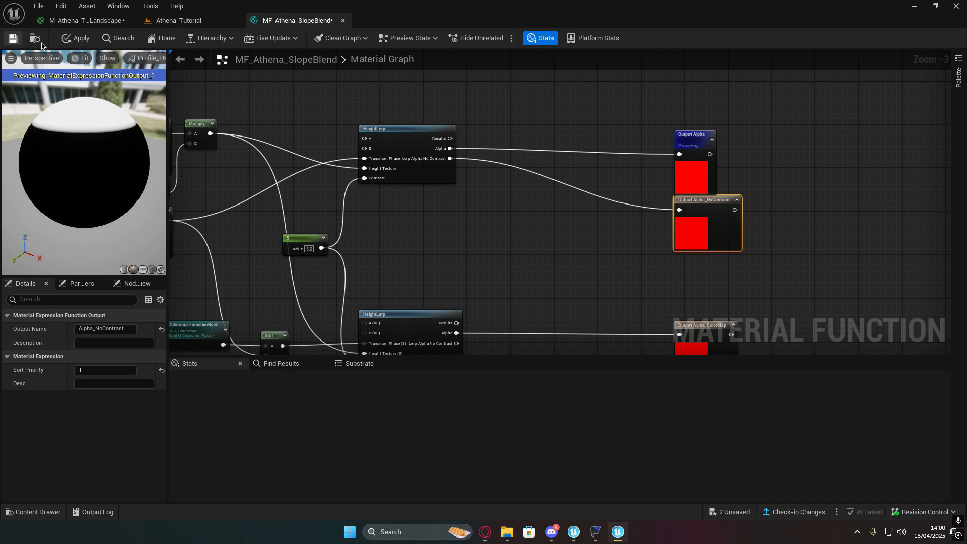
Step: Save MF_Athena_SlopeBlend and M_Athena_Terrain_Landscape, leaving the landscape material's graph open with its output node selected
drag(68, 21, 146, 23)
click(14, 38)
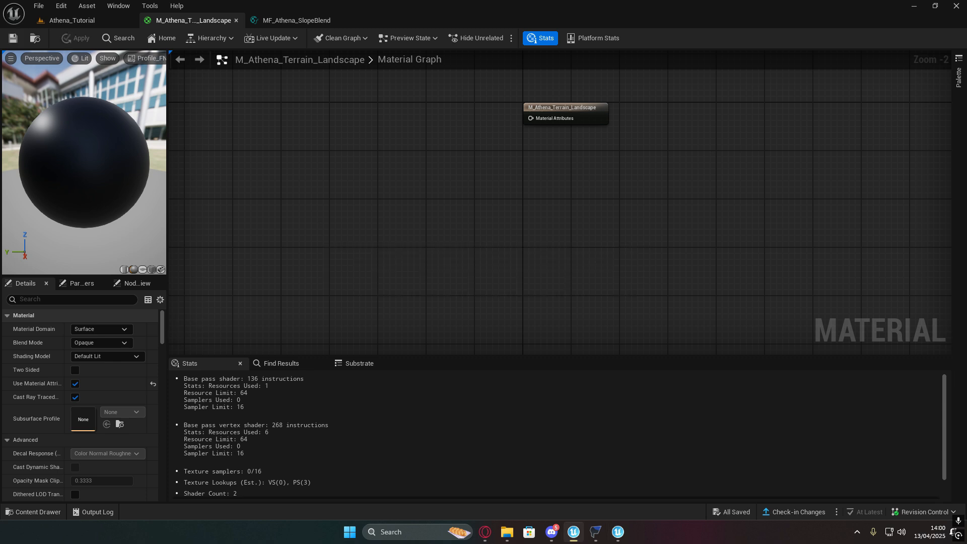
right_drag(648, 197, 771, 275)
drag(587, 158, 782, 257)
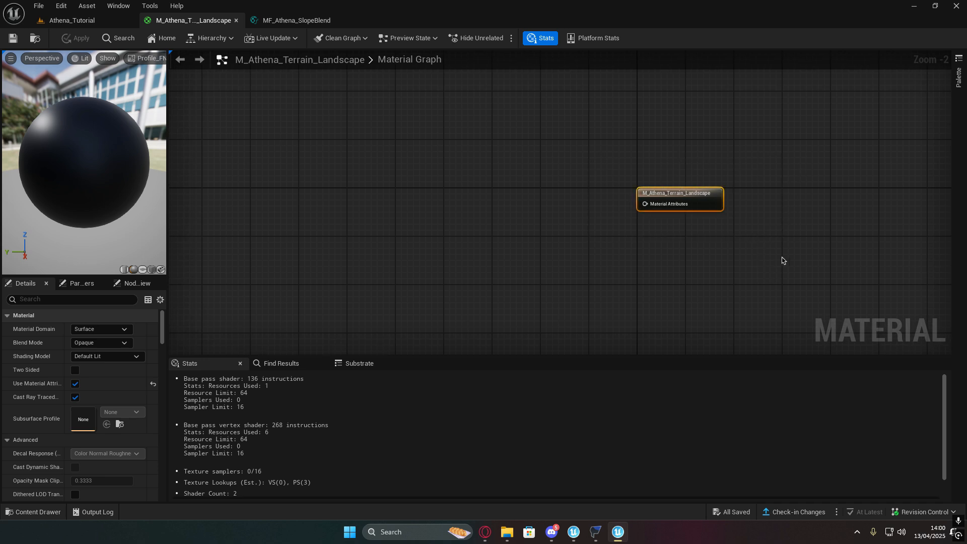
Step: Add an MF_Athena_SlopeBlend function node and place it below and to the left of the material's output node
click(782, 257)
right_drag(782, 257, 712, 235)
right_drag(266, 163, 488, 176)
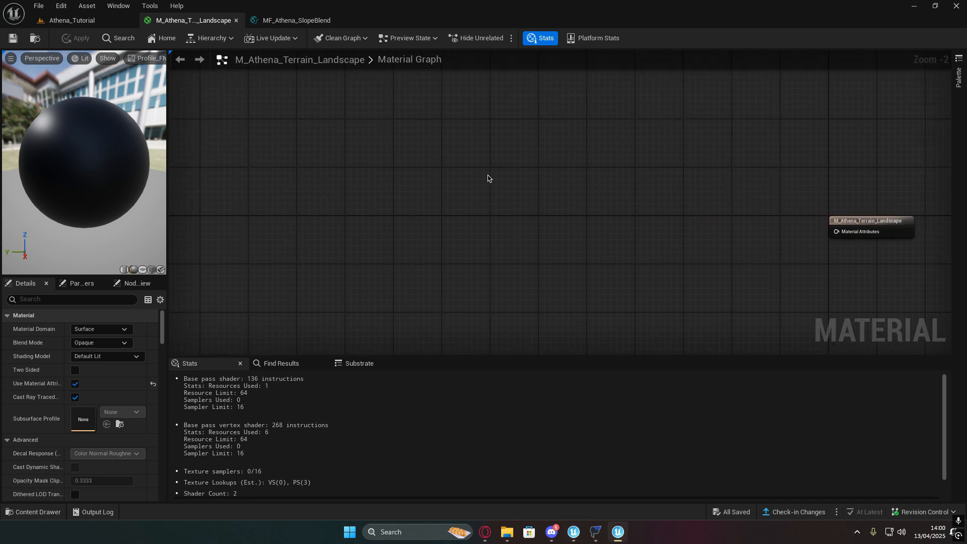
right_click(489, 176)
text(fun)
click(562, 207)
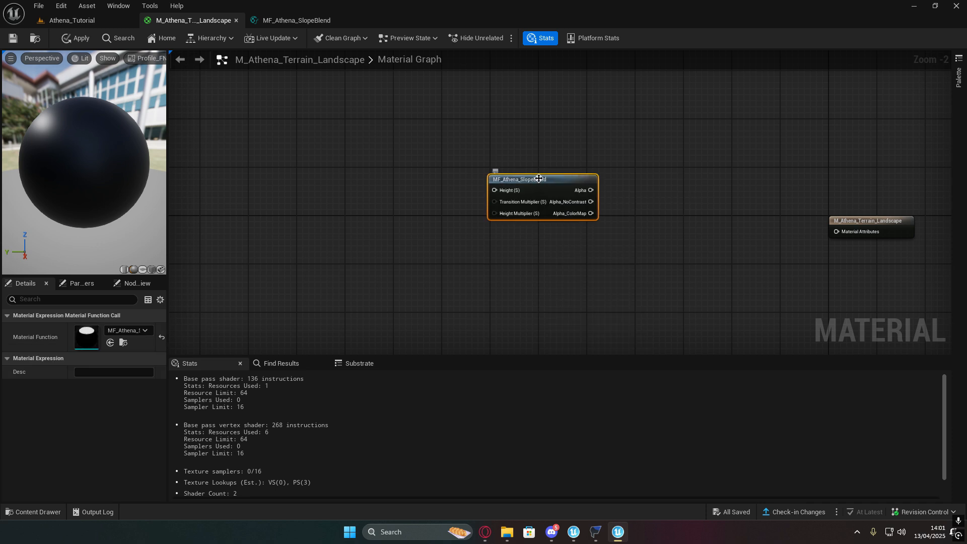
drag(539, 182, 709, 307)
Step: Add another material function node to the left of the slope blend and set its function to MF_Athena_Grass_01
right_drag(469, 206, 523, 205)
right_click(523, 204)
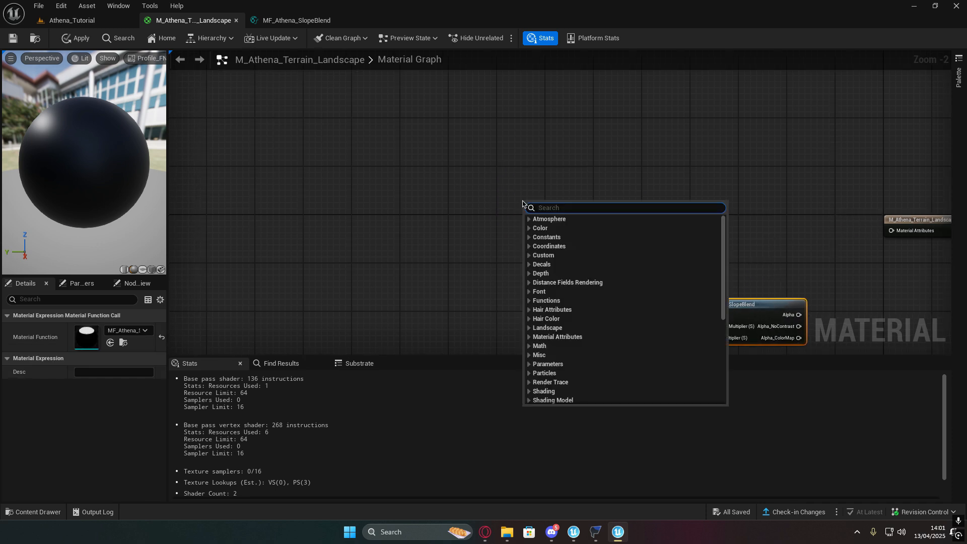
text(fun)
click(584, 229)
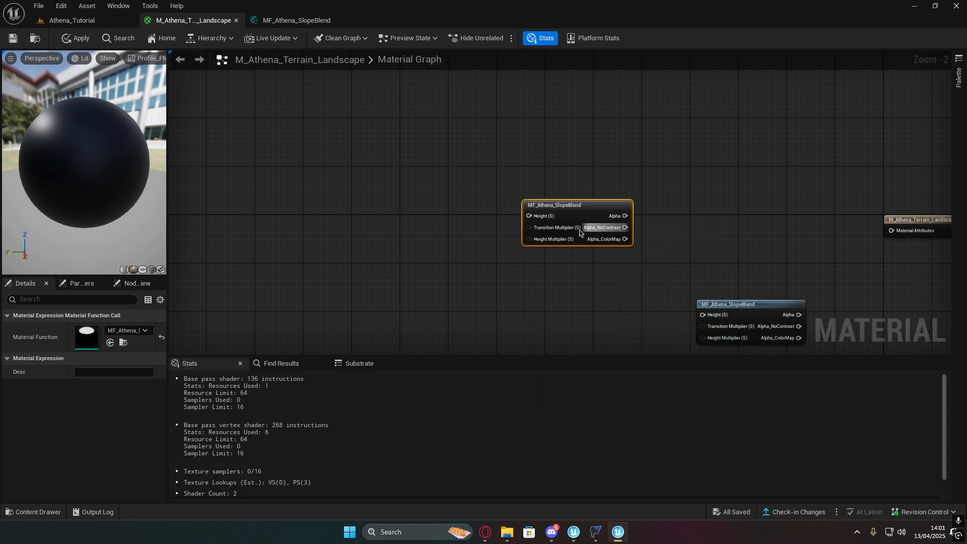
drag(577, 211, 406, 213)
click(136, 332)
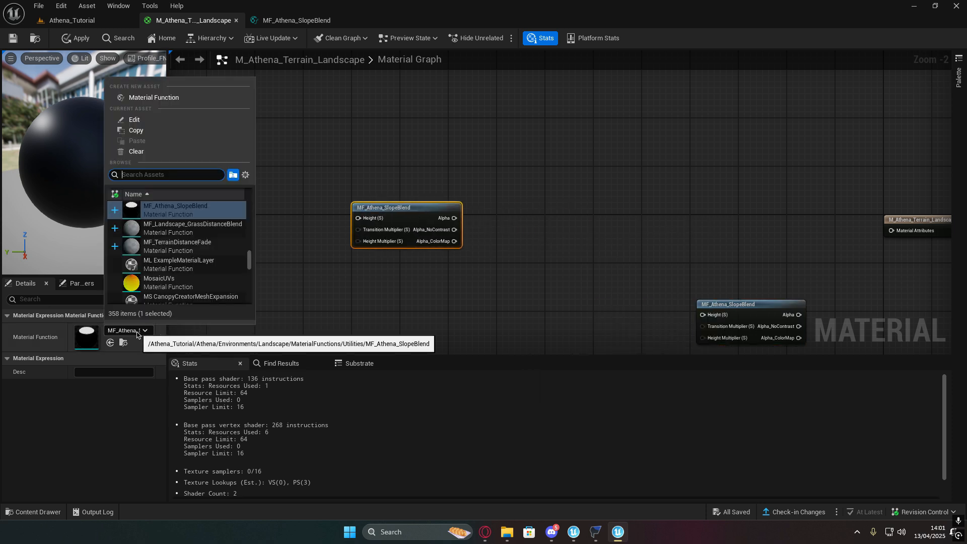
text(grass)
click(199, 229)
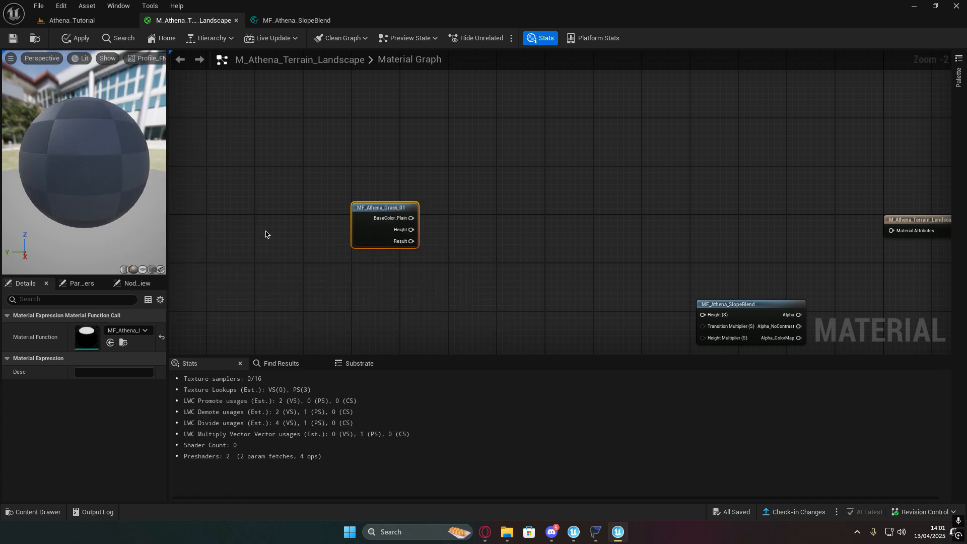
drag(392, 209, 392, 216)
Step: Add a third material function node, set it to MF_Athena_Rock_01, and place it beneath the grass function
right_drag(396, 270, 400, 203)
right_click(396, 270)
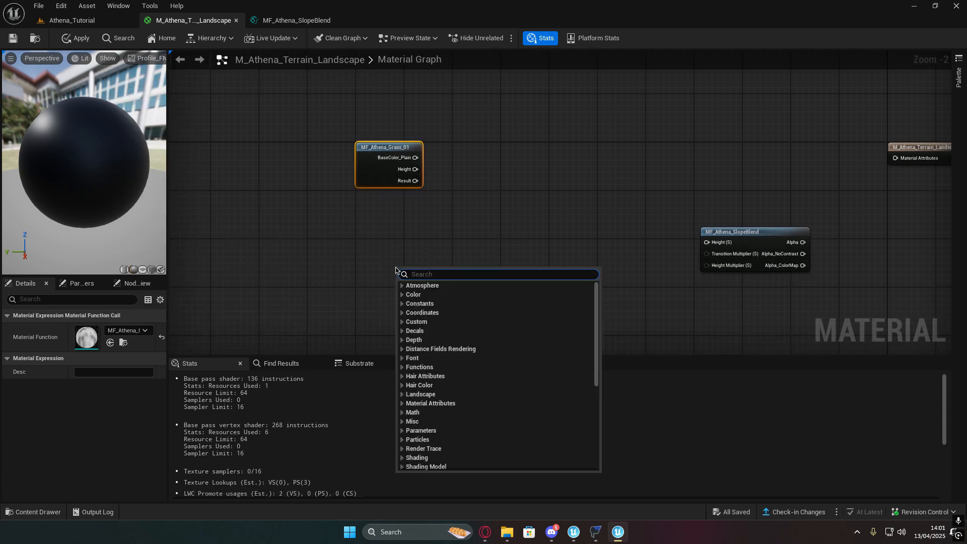
text(func)
click(443, 295)
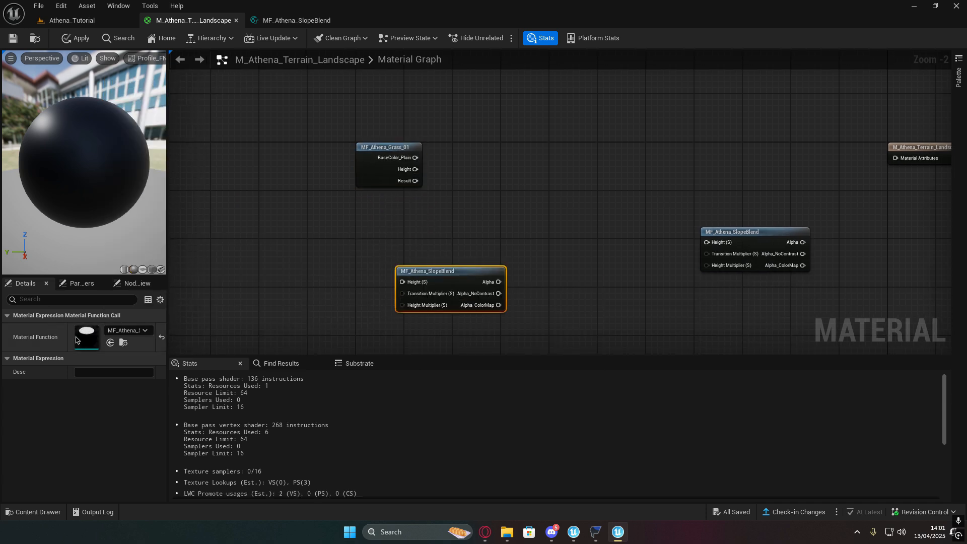
click(116, 332)
text(rock)
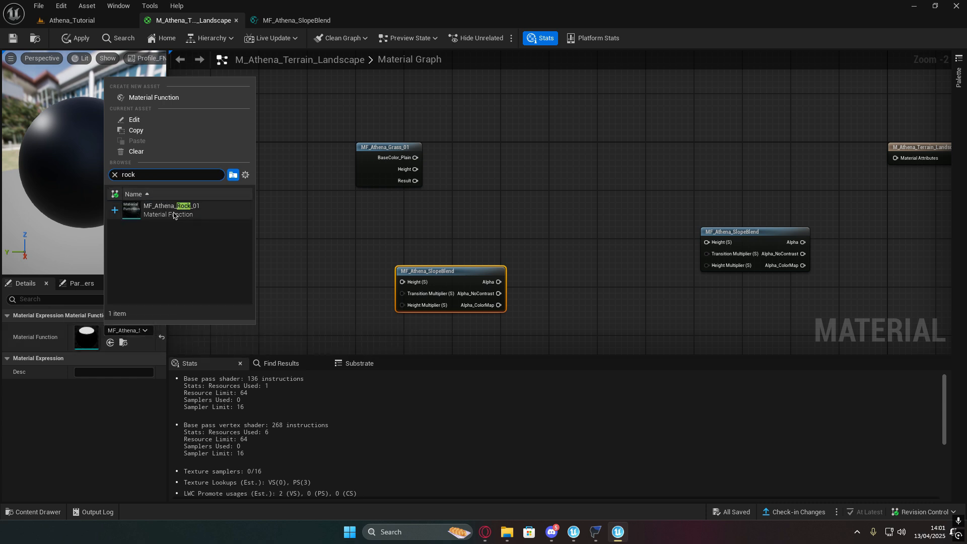
click(166, 209)
drag(436, 282, 395, 248)
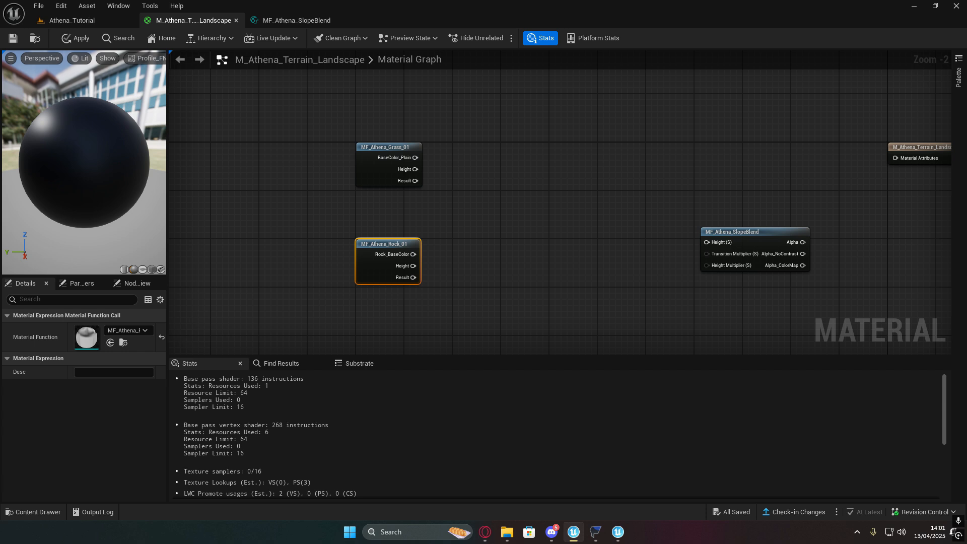
Step: Add a MatLayerBlend_Standard node beside the material output and connect its Blended Material to Material Attributes
right_drag(550, 179, 455, 168)
right_click(455, 168)
text(mat)
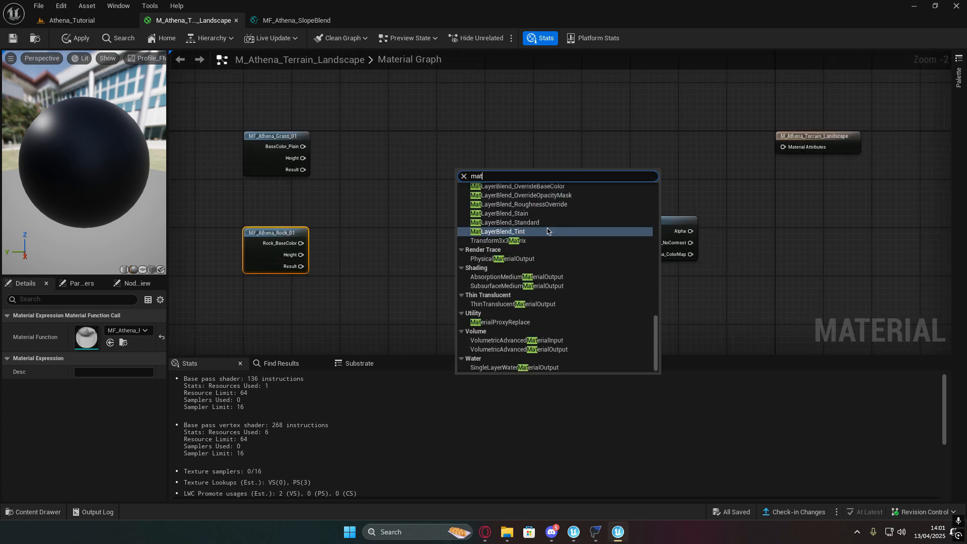
click(547, 222)
drag(503, 173, 783, 148)
right_drag(756, 184, 728, 182)
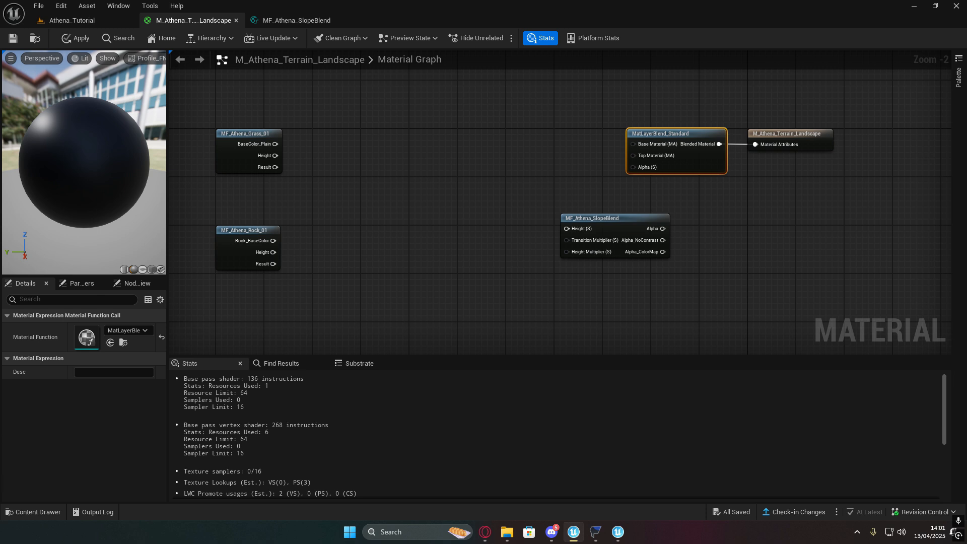
Step: Feed MatLayerBlend_Standard with the rock Result as Base Material, the grass Result as Top Material, and the slope blend's Alpha as Alpha
drag(274, 264, 633, 145)
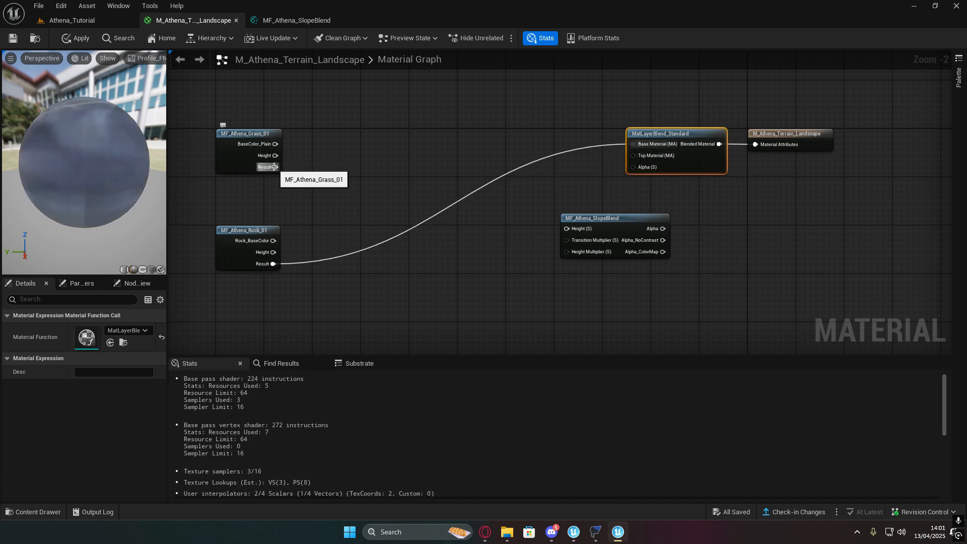
drag(275, 167, 633, 159)
drag(604, 219, 556, 231)
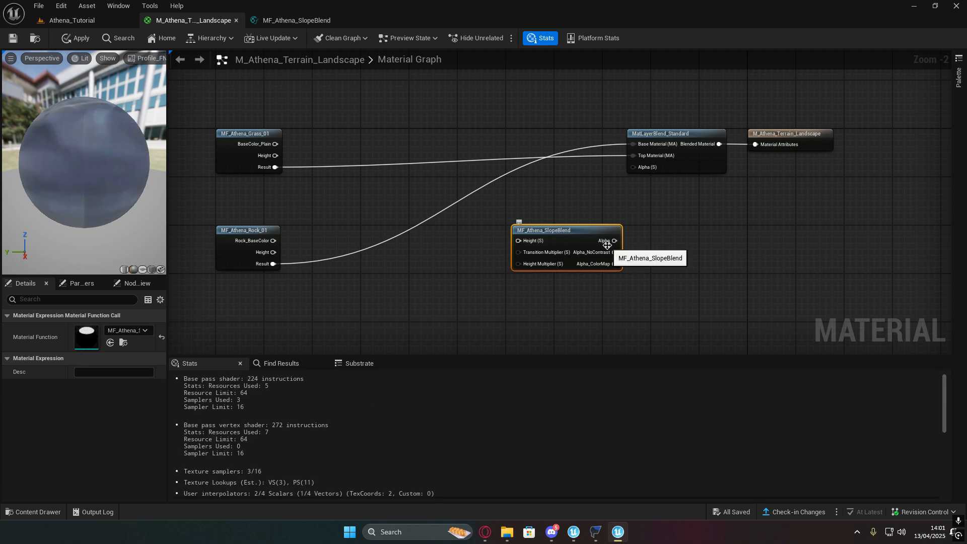
drag(615, 241, 633, 167)
drag(136, 197, 103, 199)
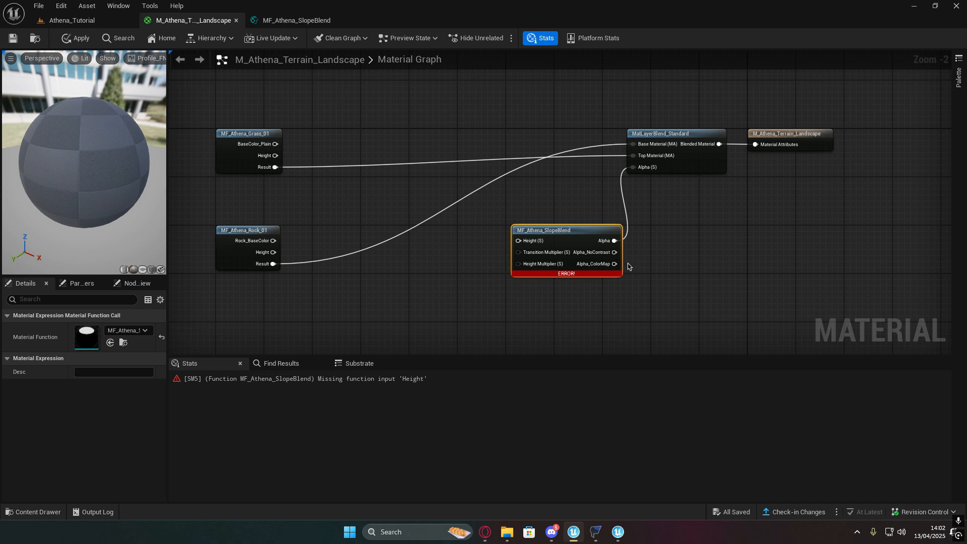
Step: Add two stacked Constant nodes beside the slope blend, setting the upper one to 1 and the lower one to 0.1
right_drag(402, 286, 431, 296)
key(1)
click(465, 243)
click(474, 286)
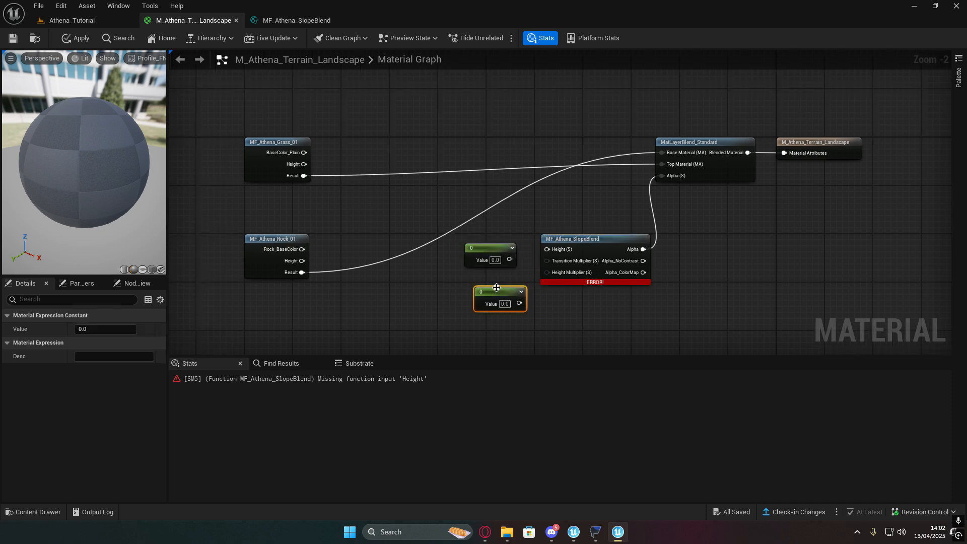
drag(496, 287, 485, 277)
click(496, 261)
text(1)
click(478, 283)
right_drag(538, 283, 488, 288)
text(0.1)
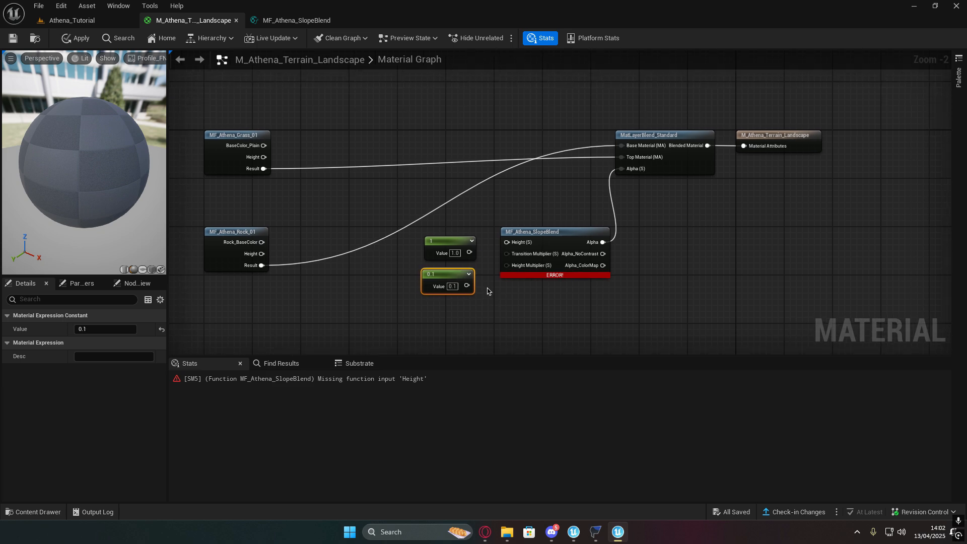
Step: Connect constant 1 to the slope blend's Transition Multiplier, constant 0.1 to its Height Multiplier, and the grass Height to its Height input
scroll(488, 288, up, 2)
drag(461, 244, 513, 245)
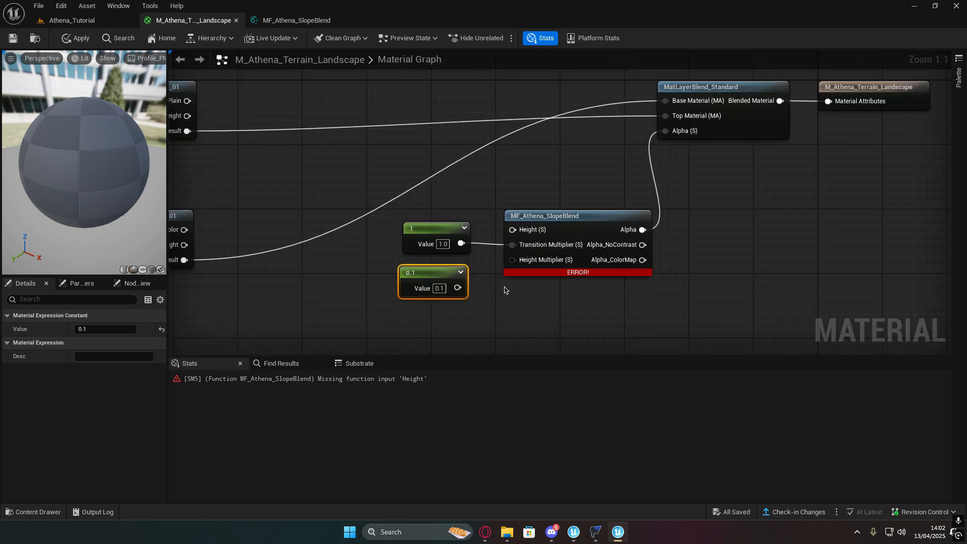
drag(458, 288, 512, 259)
drag(455, 277, 462, 268)
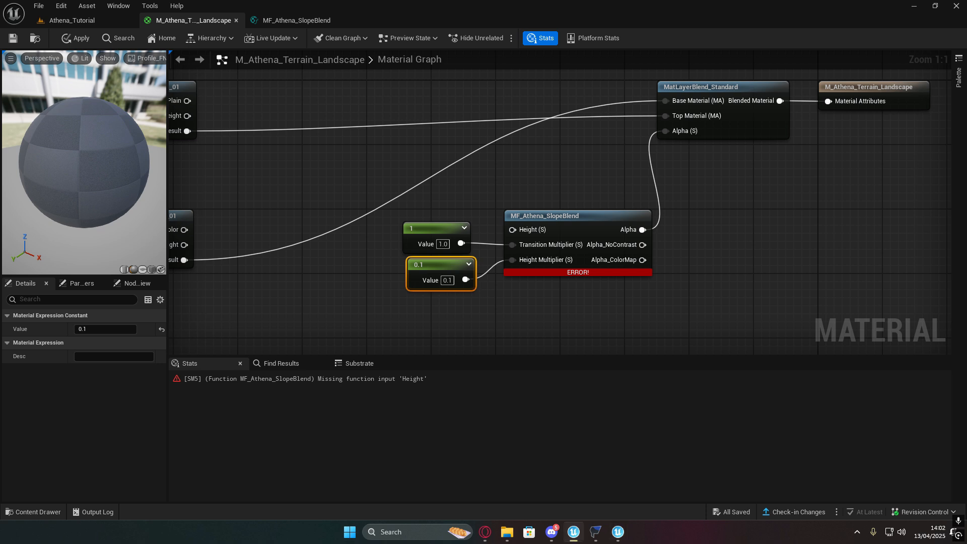
scroll(484, 197, down, 1)
drag(317, 169, 602, 270)
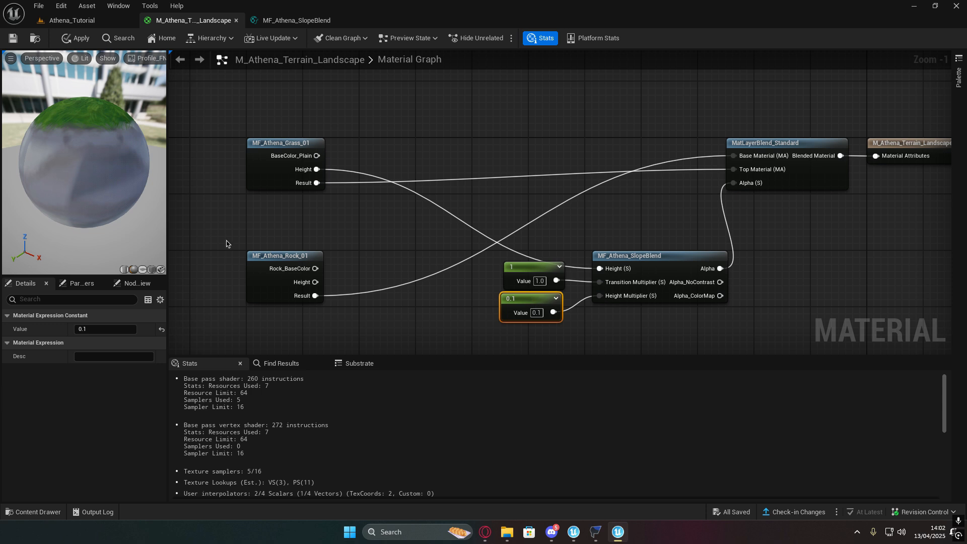
Step: Examine the slope-based grass and rock blend on the preview sphere from several angles
drag(104, 202, 70, 148)
scroll(72, 150, down, 6)
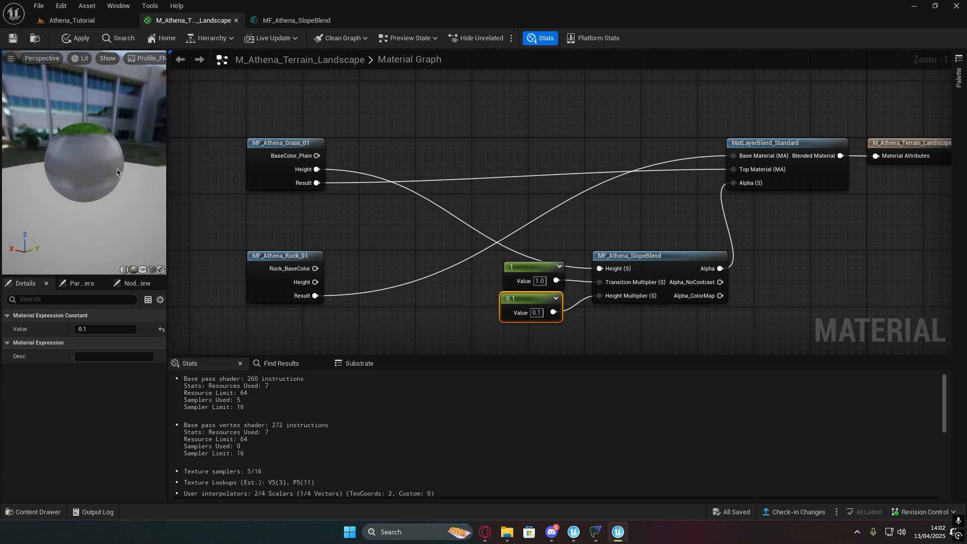
drag(117, 168, 155, 182)
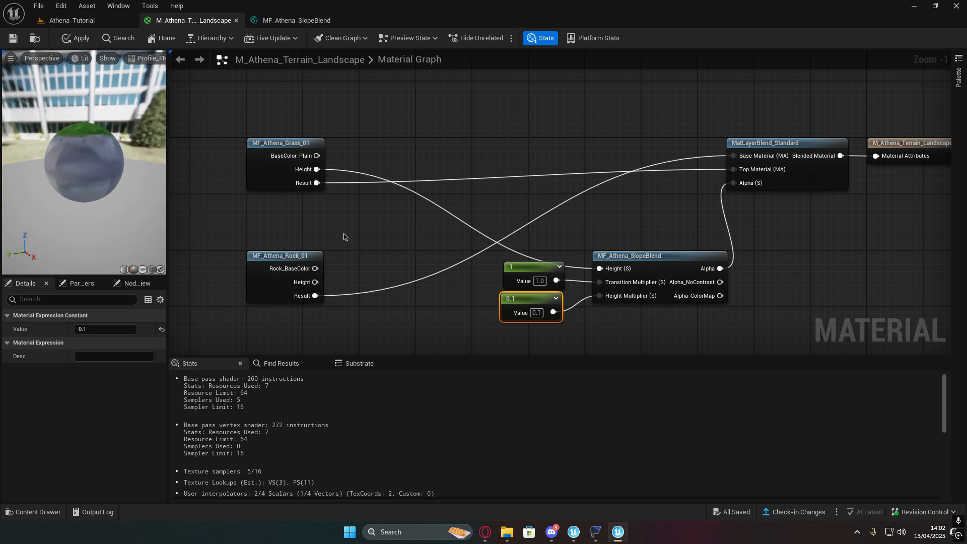
right_drag(343, 234, 315, 205)
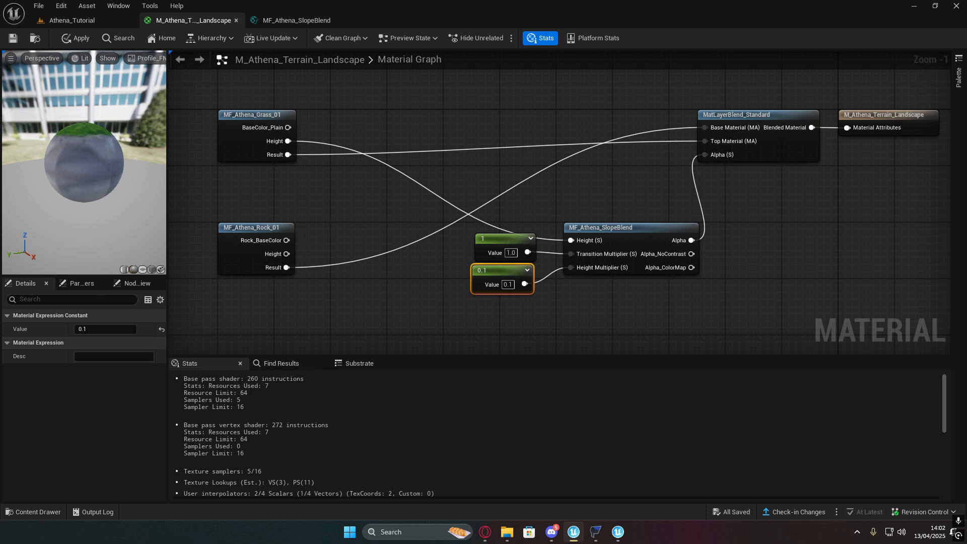
drag(49, 152, 144, 177)
Step: Move the slope blend node and its two constants together up closer to the layer blend node
right_drag(567, 197, 686, 171)
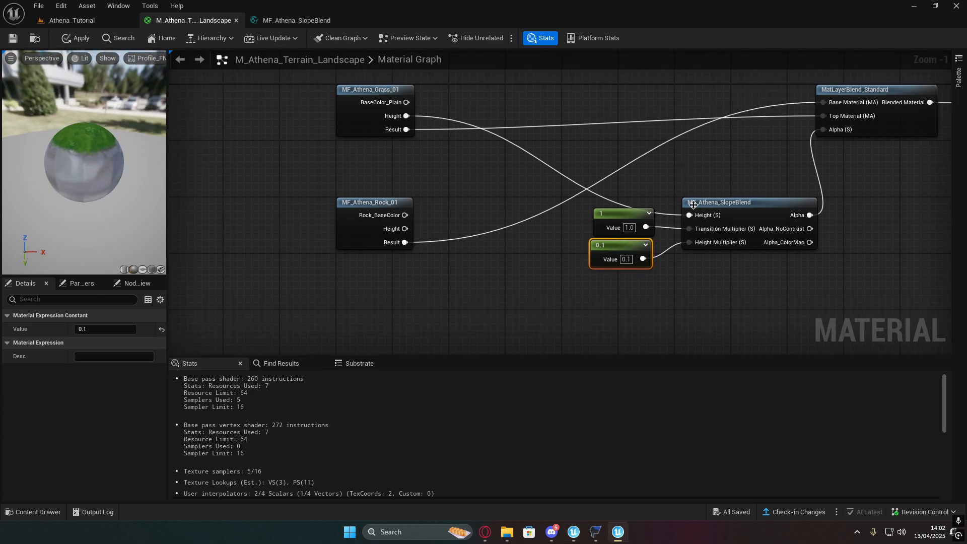
drag(721, 267, 627, 201)
drag(761, 212, 747, 184)
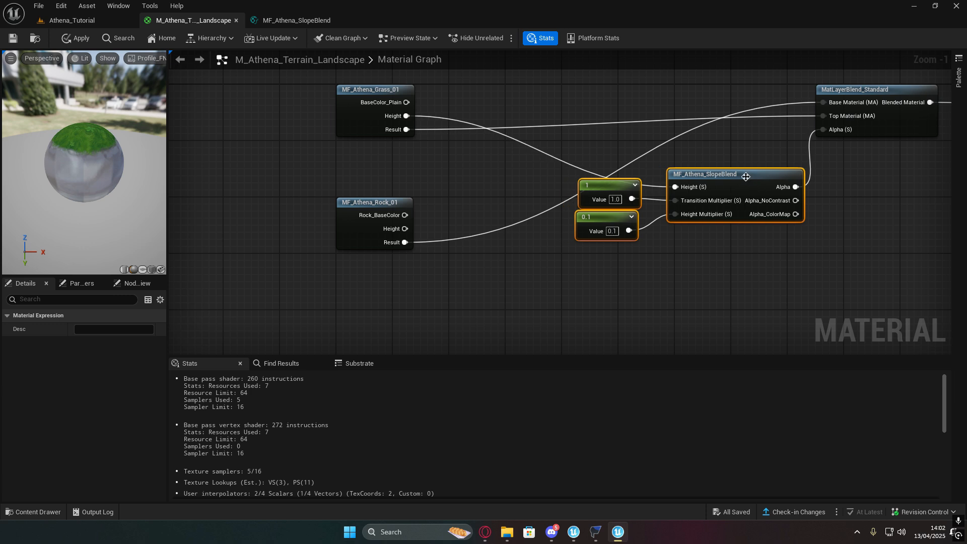
drag(48, 150, 47, 150)
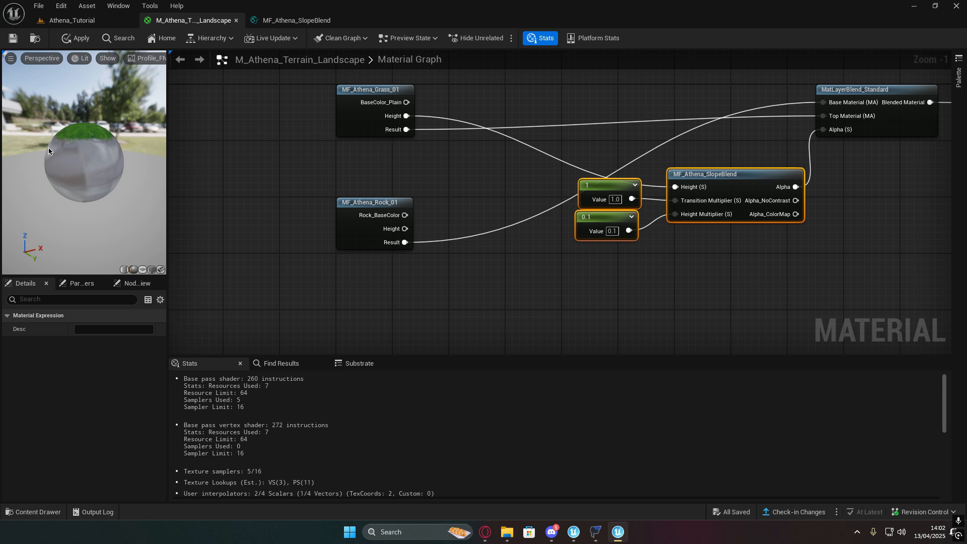
Step: Shift the grass and rock function nodes together to the right, aligning the grass Result with the Top Material input
right_drag(495, 151, 398, 191)
drag(230, 151, 319, 300)
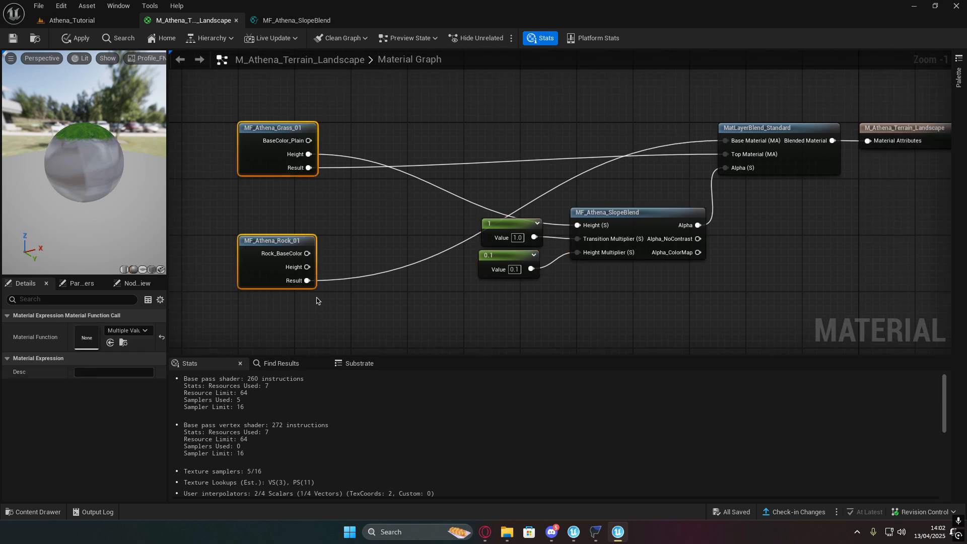
drag(296, 129, 359, 121)
right_drag(383, 218, 336, 197)
click(335, 195)
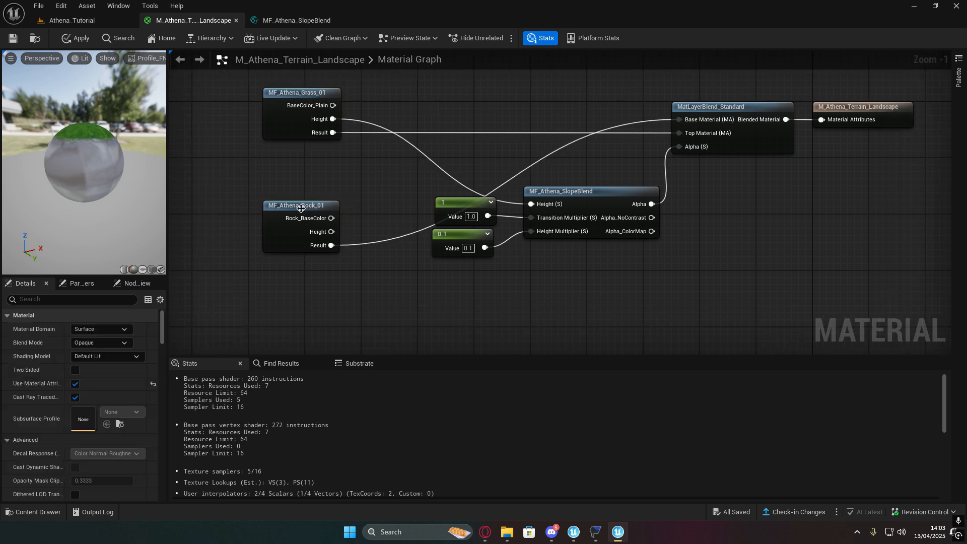